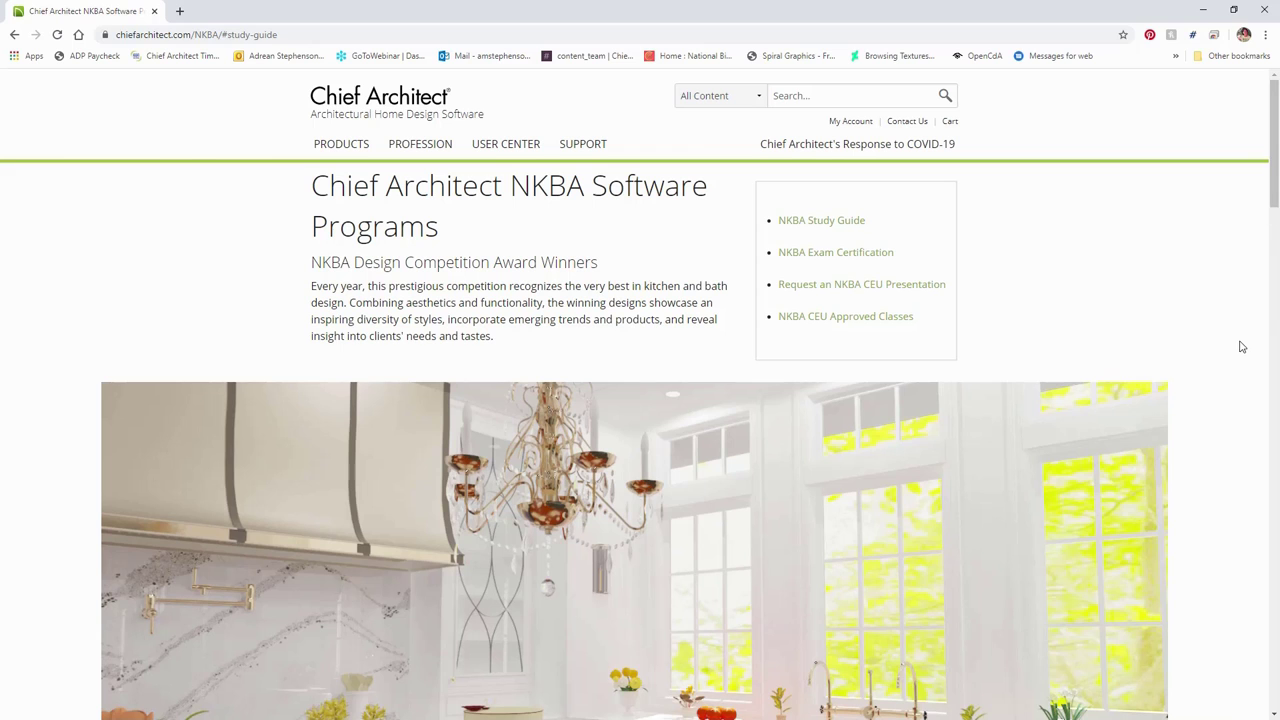
Go to the NKBA Study Guide section and look over the available kitchen and bath sample plans.
left_click(845, 224)
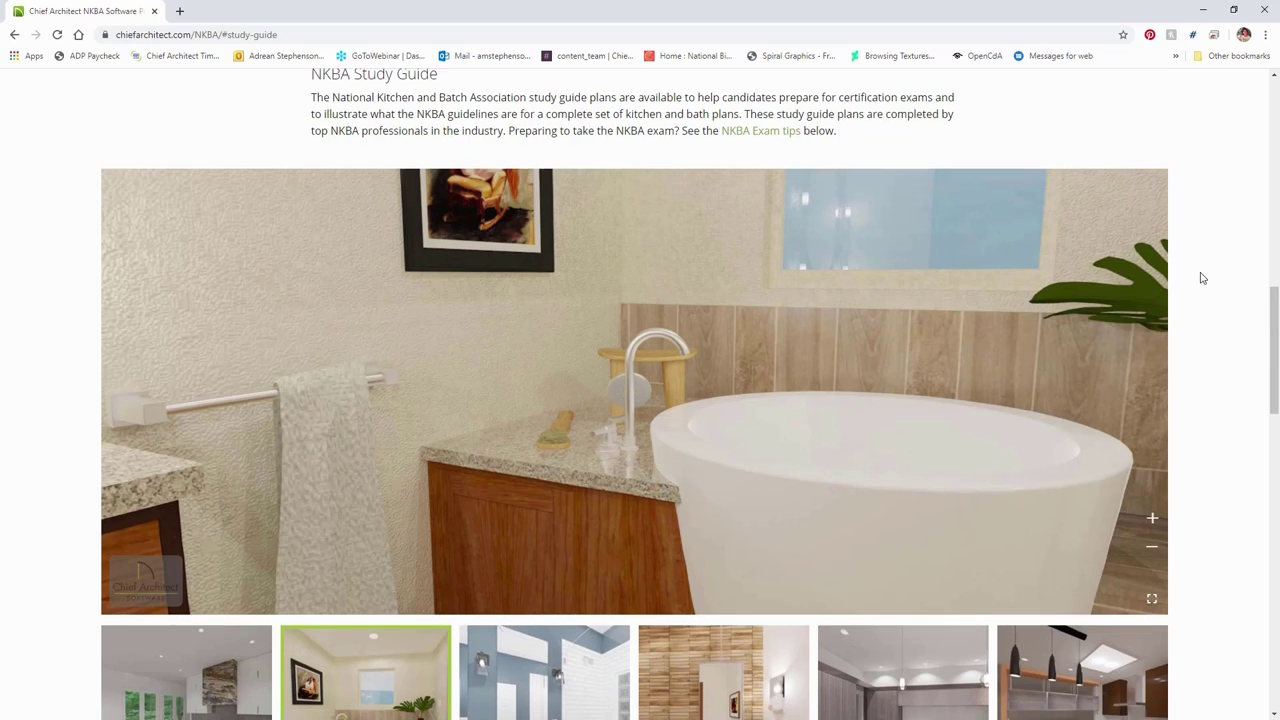
scroll(1202, 278, "down", 2)
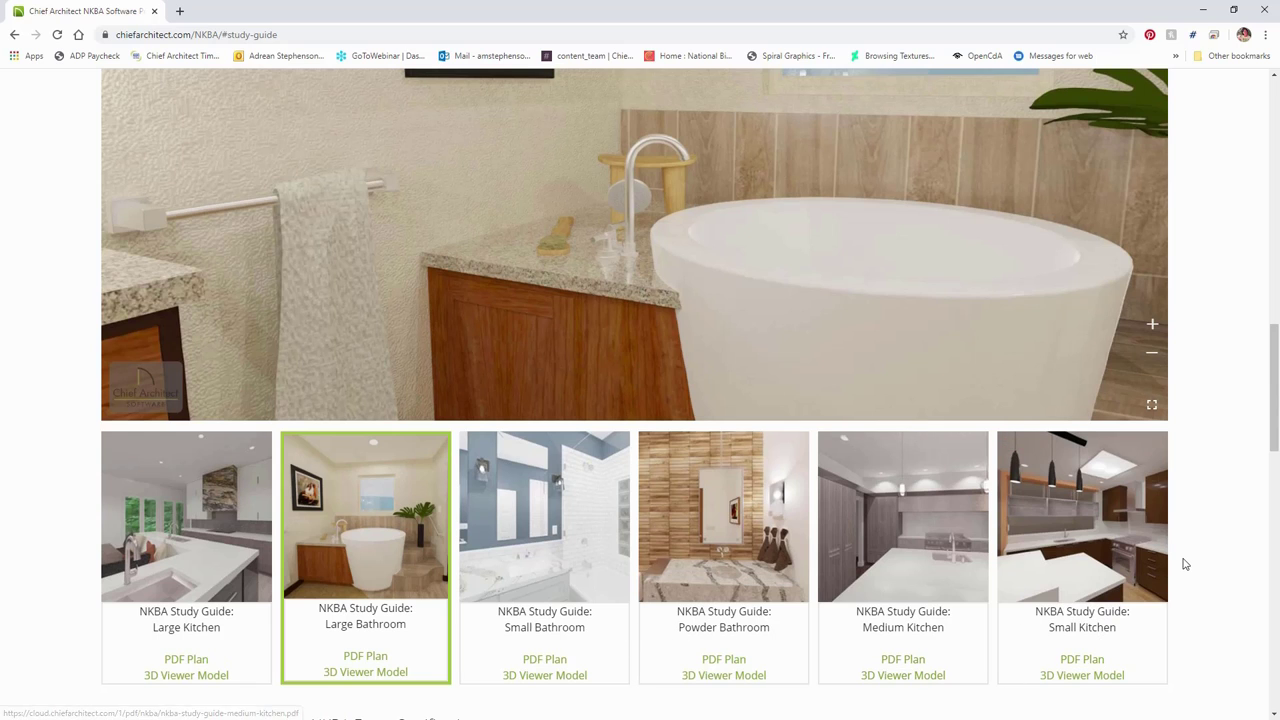
scroll(1184, 562, "up", 2)
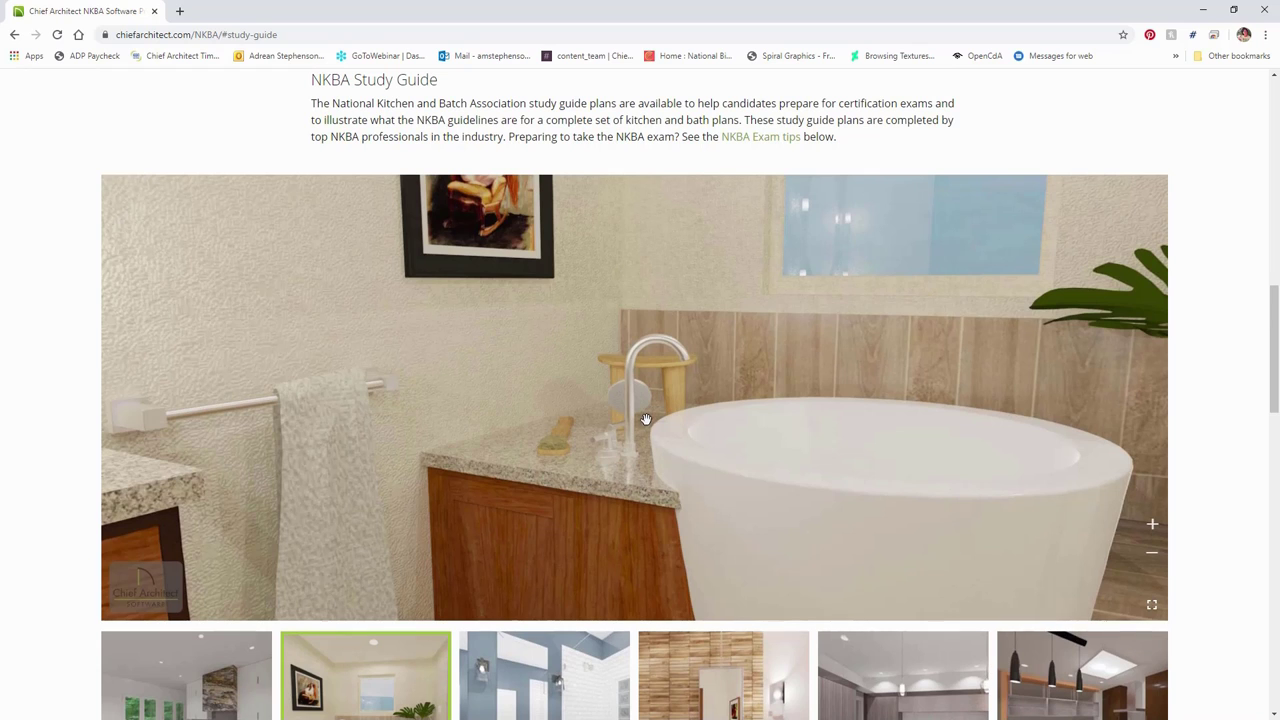
Look around the Large Bathroom panorama, from the soaking tub past the toilet and towel warmer to the cabinets.
left_click_drag(565, 441, 376, 356)
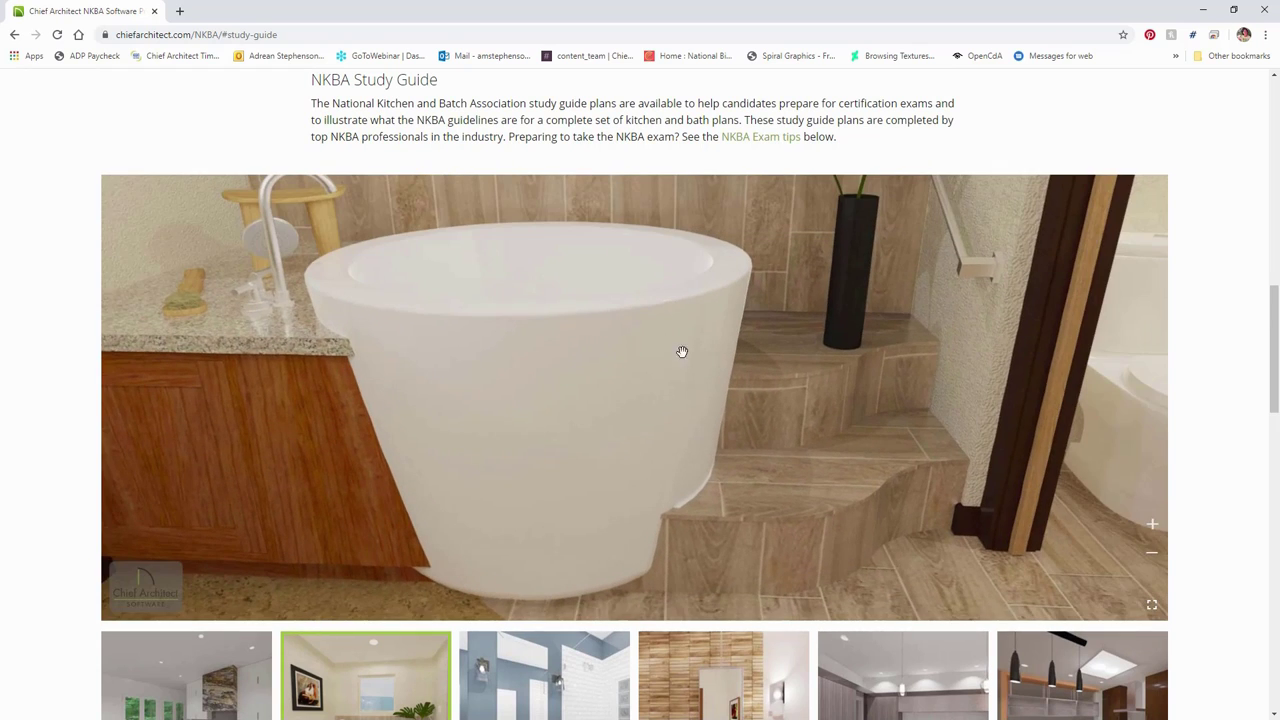
left_click_drag(914, 326, 717, 495)
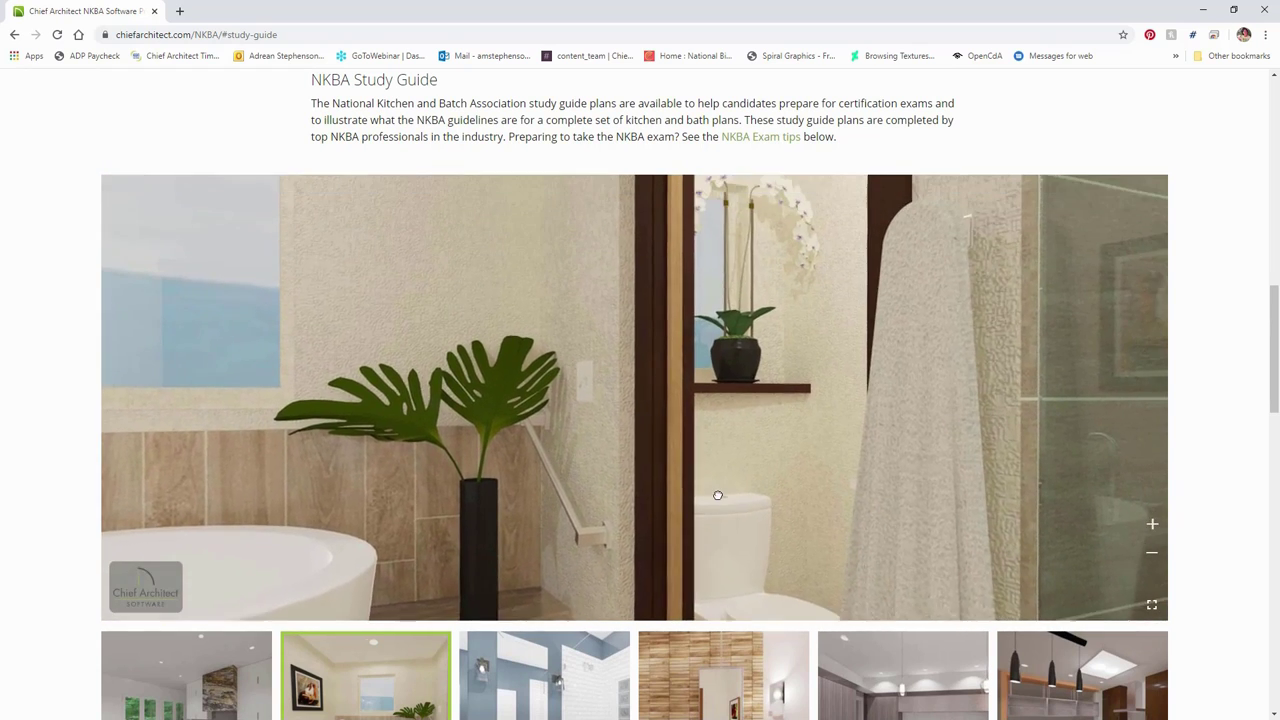
left_click_drag(1123, 451, 486, 214)
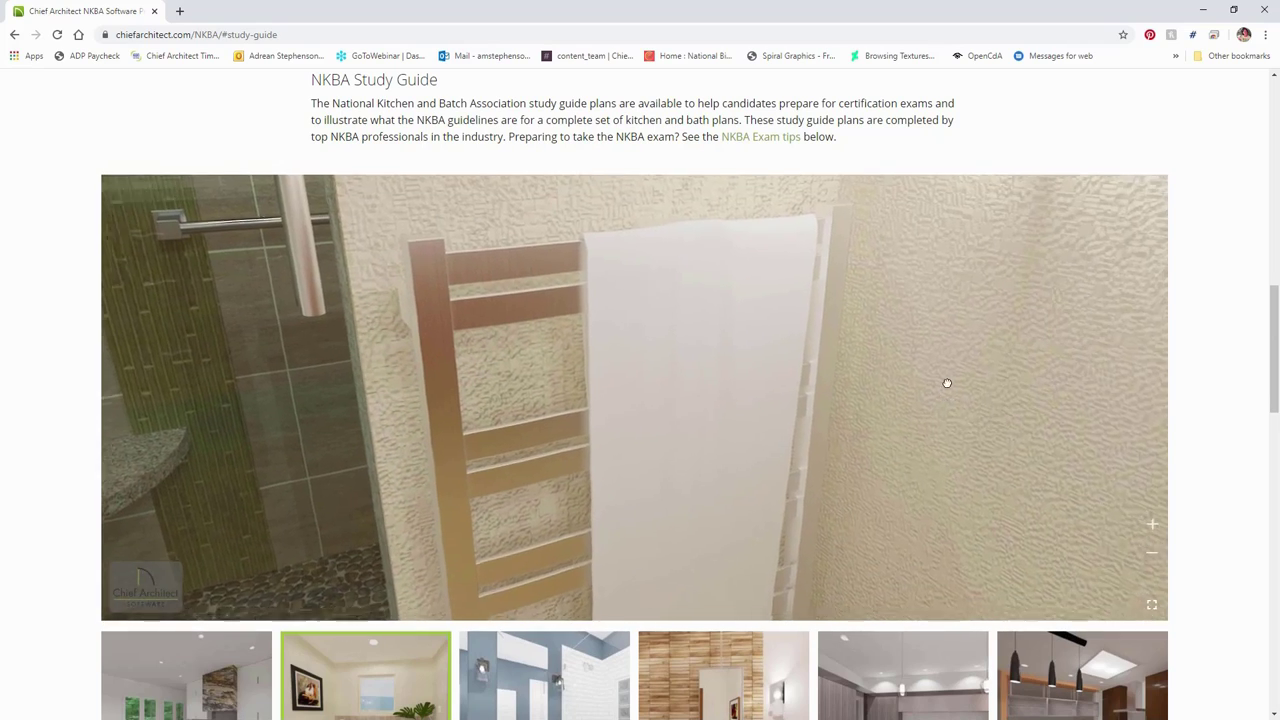
left_click_drag(947, 383, 337, 514)
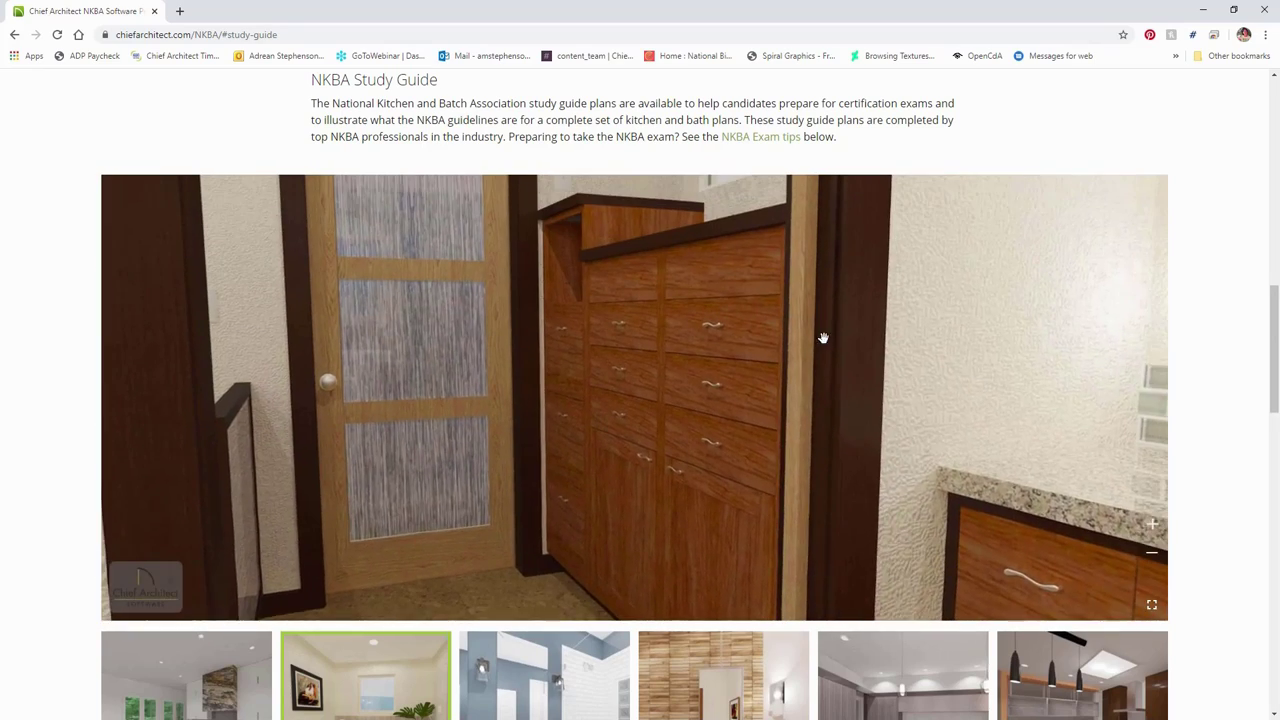
left_click_drag(822, 338, 614, 409)
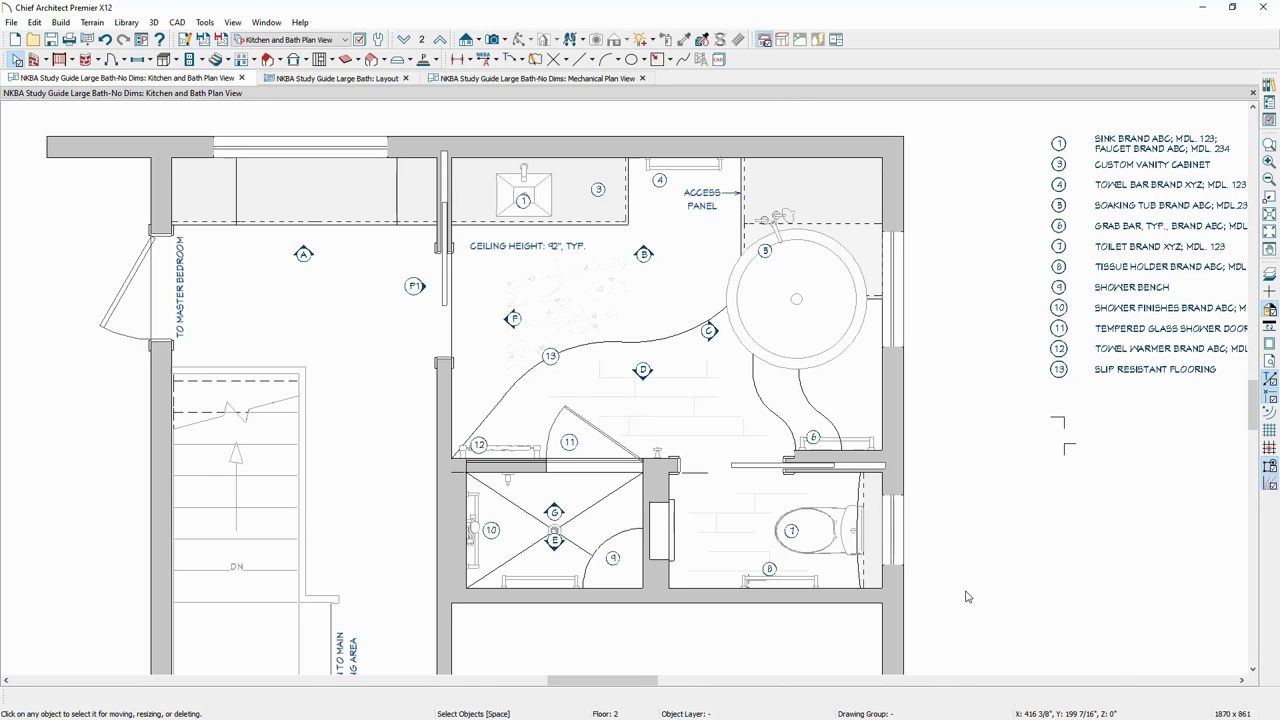
Switch to Chief Architect and examine the temporary dimensions of the upper exterior wall in the Kitchen and Bath Plan View.
left_click(588, 157)
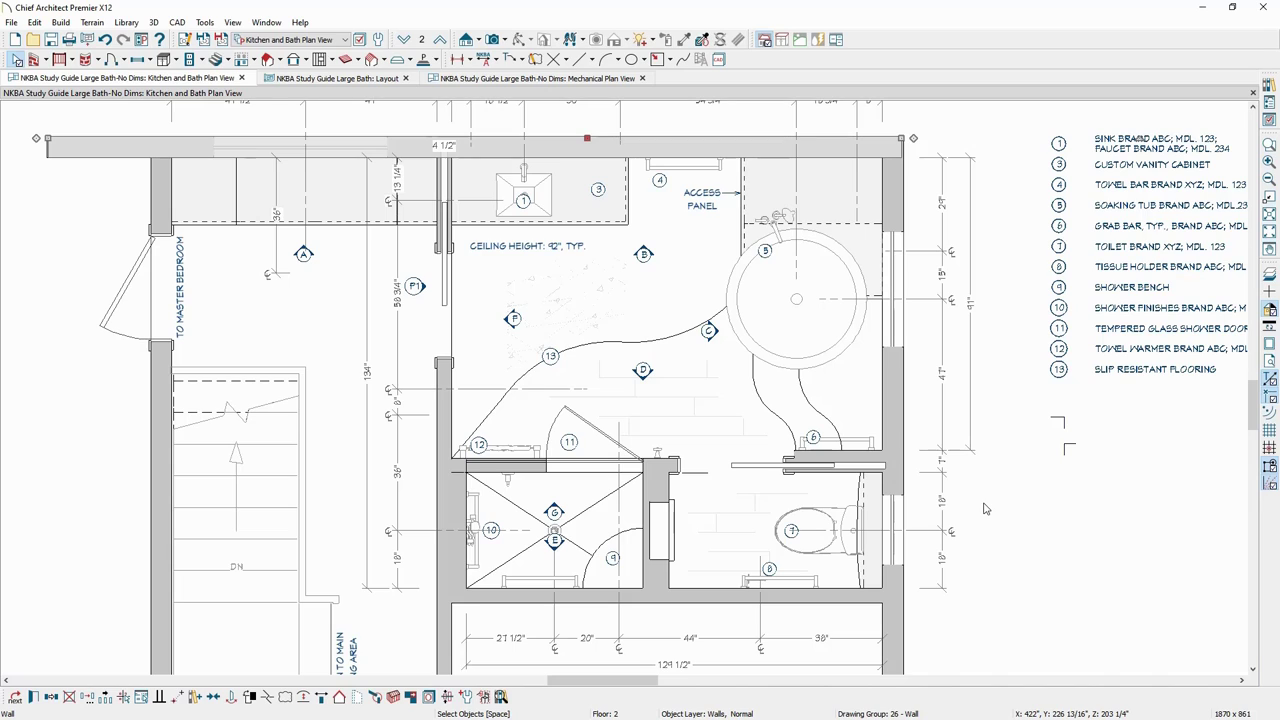
key("Escape")
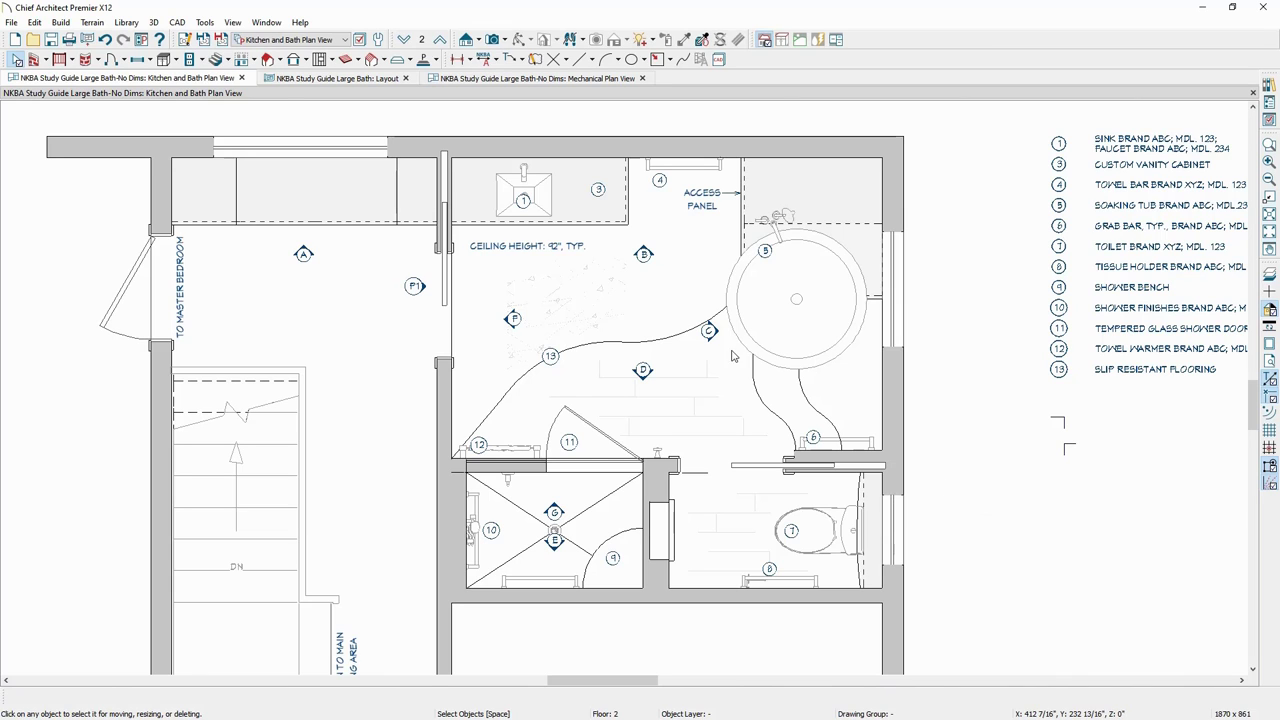
Open the Large Bath layout and examine the whole Floor Plan sheet with its specification list.
left_click(330, 78)
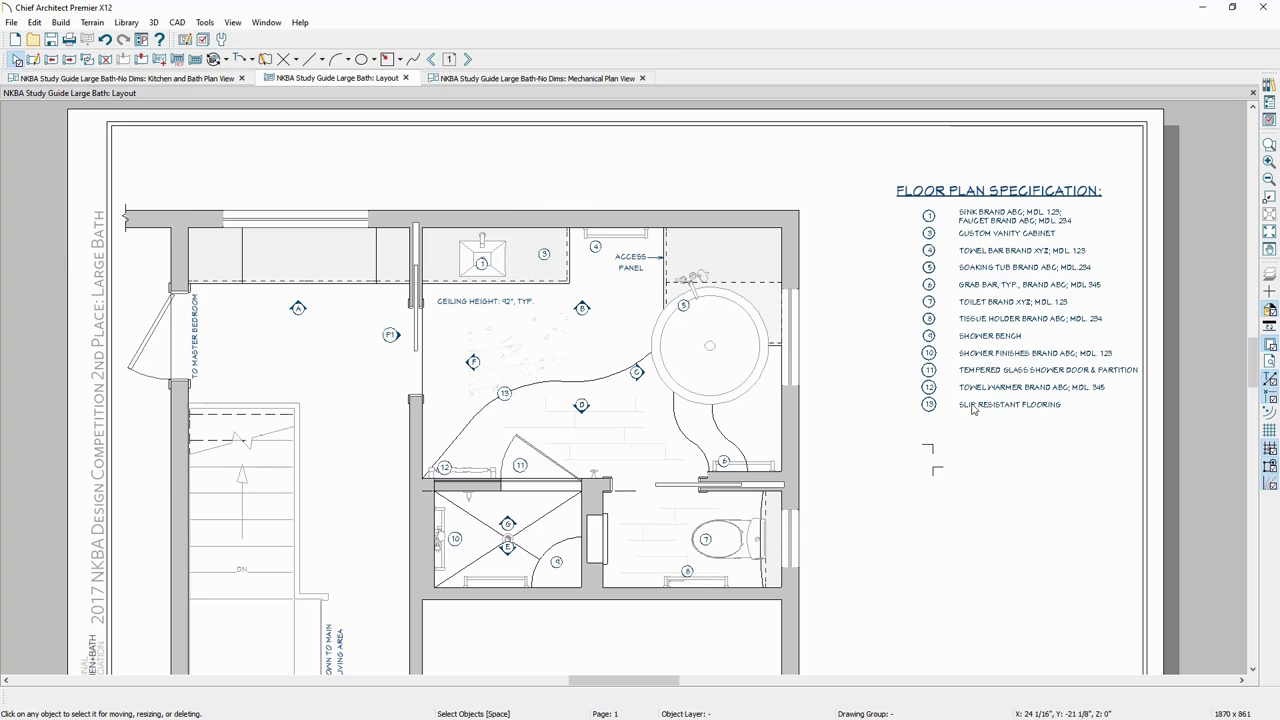
scroll(970, 565, "down", 1)
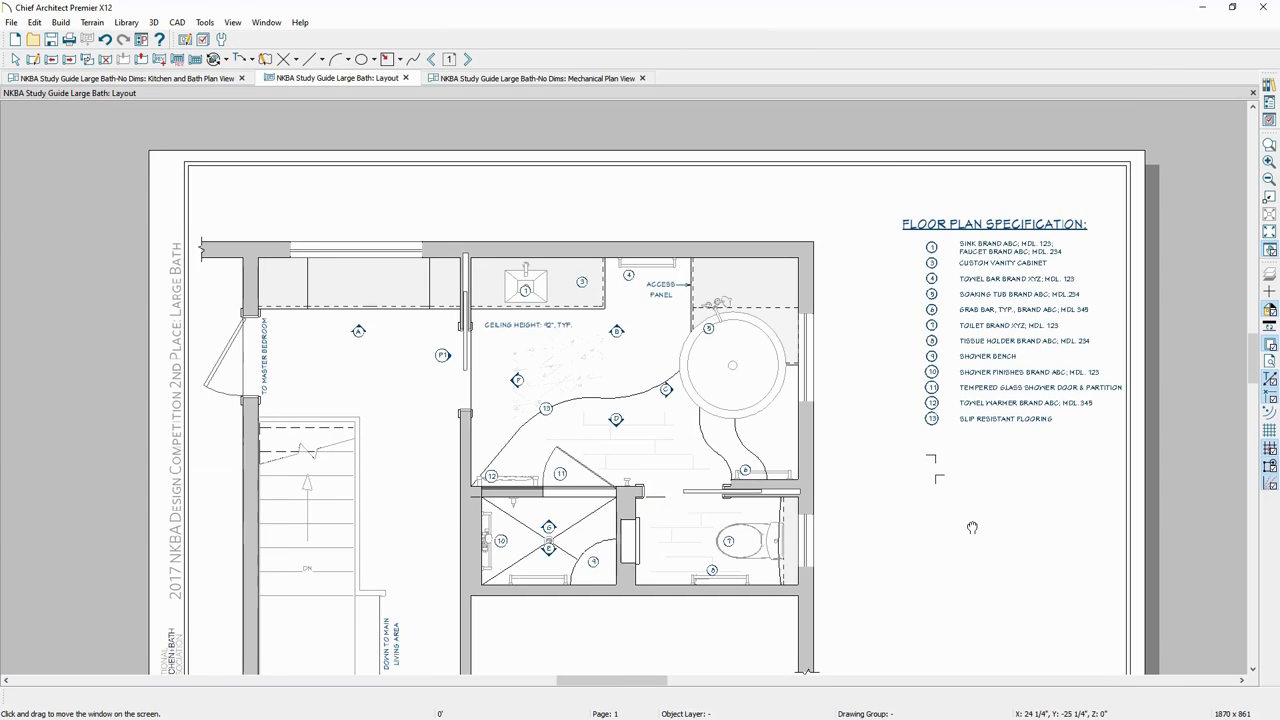
scroll(972, 527, "down", 1)
middle_click_drag(1000, 520, 994, 500)
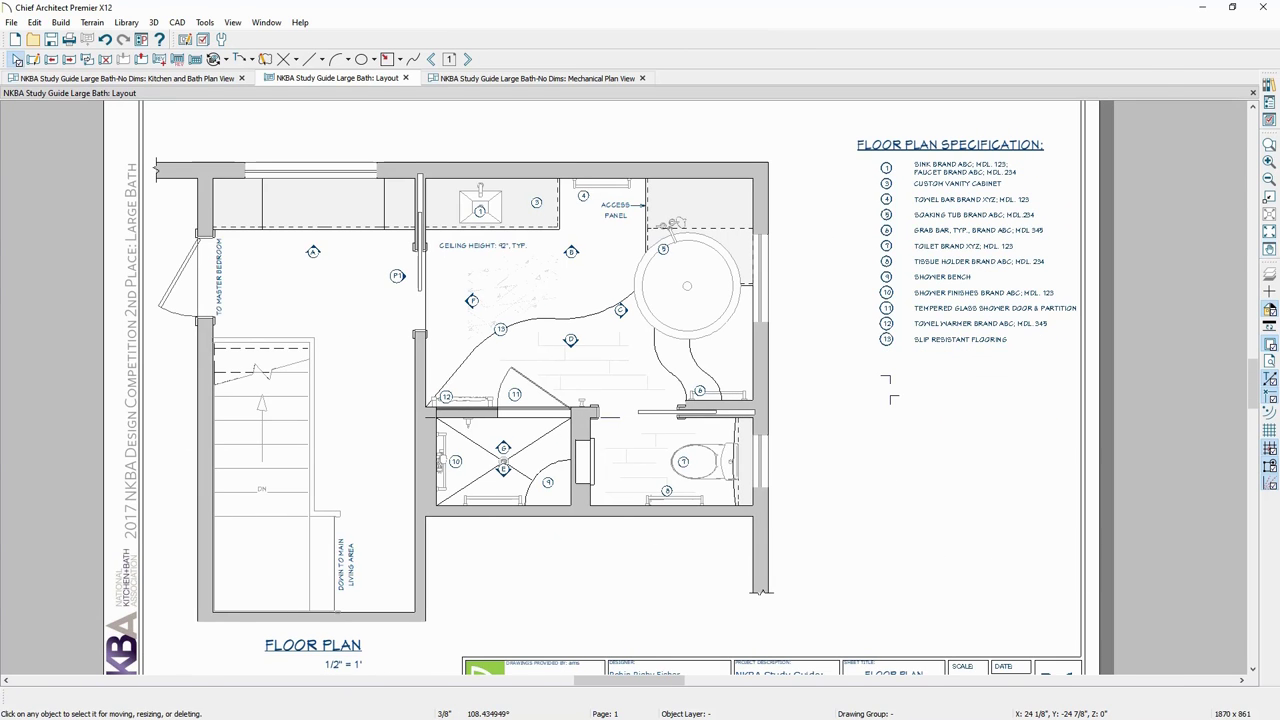
left_click(1270, 232)
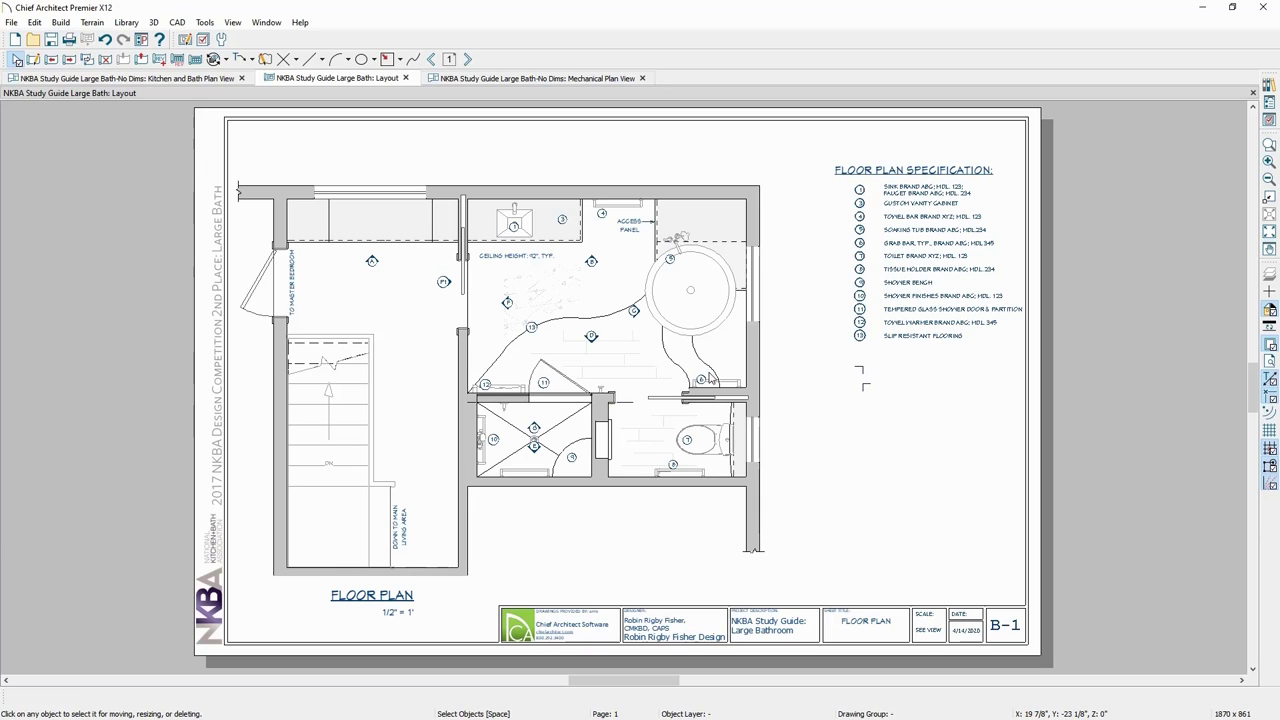
Page through the Construction Plan, Mechanical Plan and Elevations sheets, and go back to the Mechanical Plan.
left_click(471, 60)
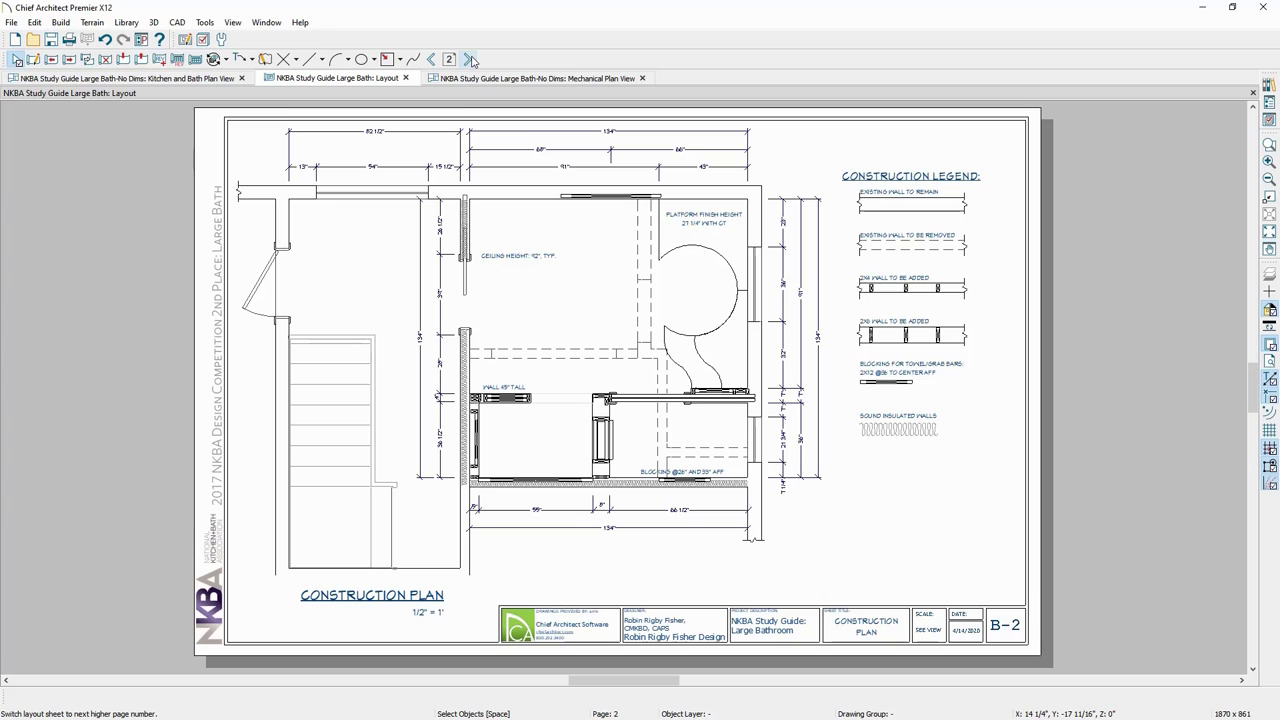
left_click(471, 60)
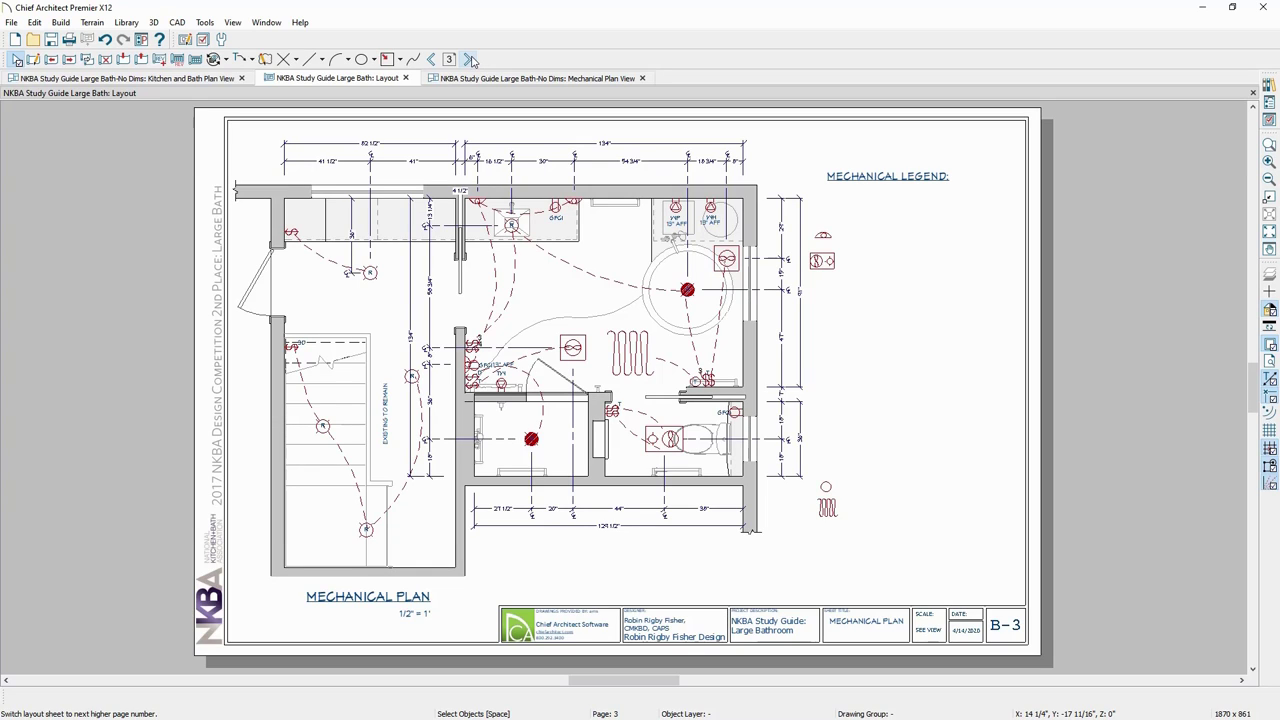
left_click(472, 60)
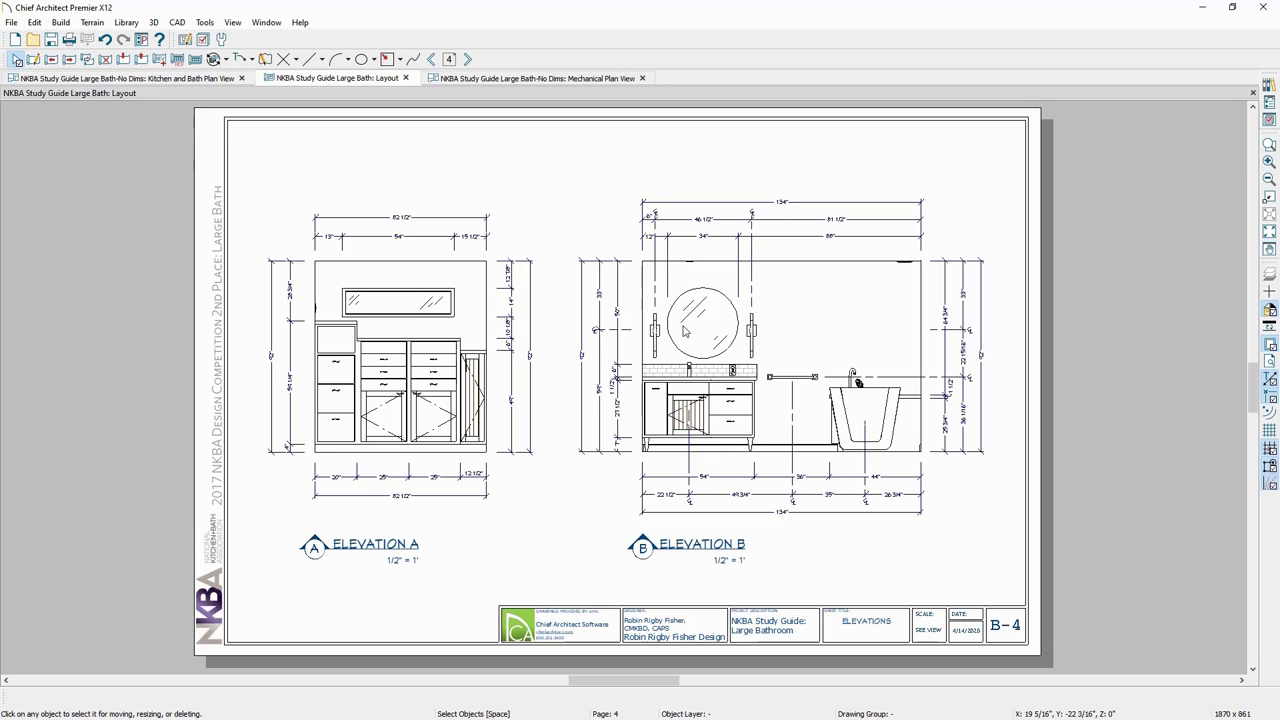
left_click(432, 60)
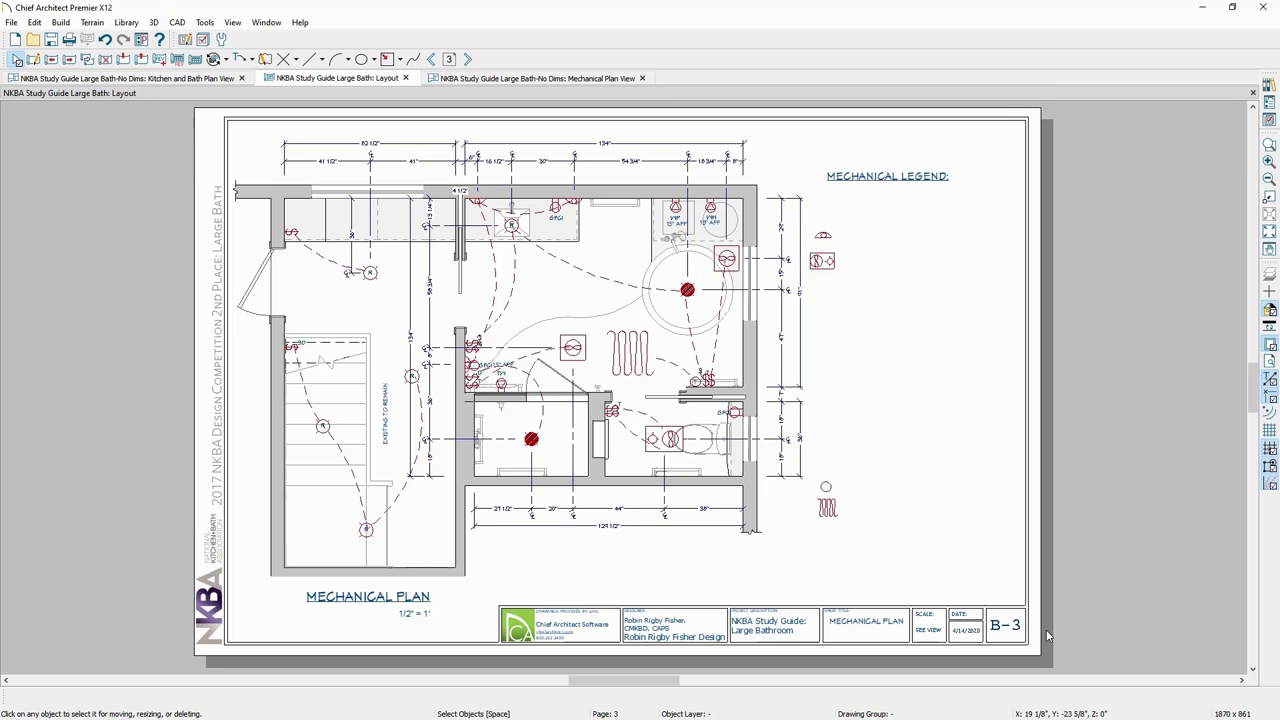
Return to the Kitchen and Bath Plan View and bring the entire floor plan into view.
left_click(706, 420)
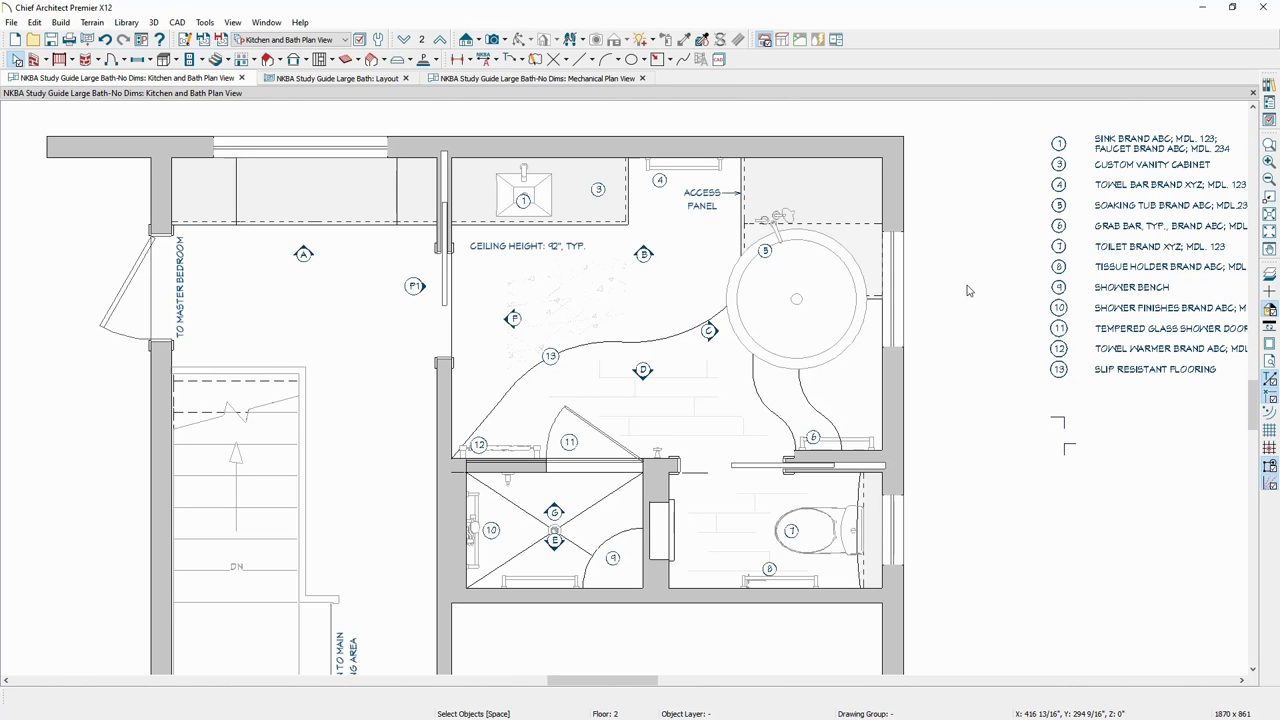
scroll(929, 289, "down", 1)
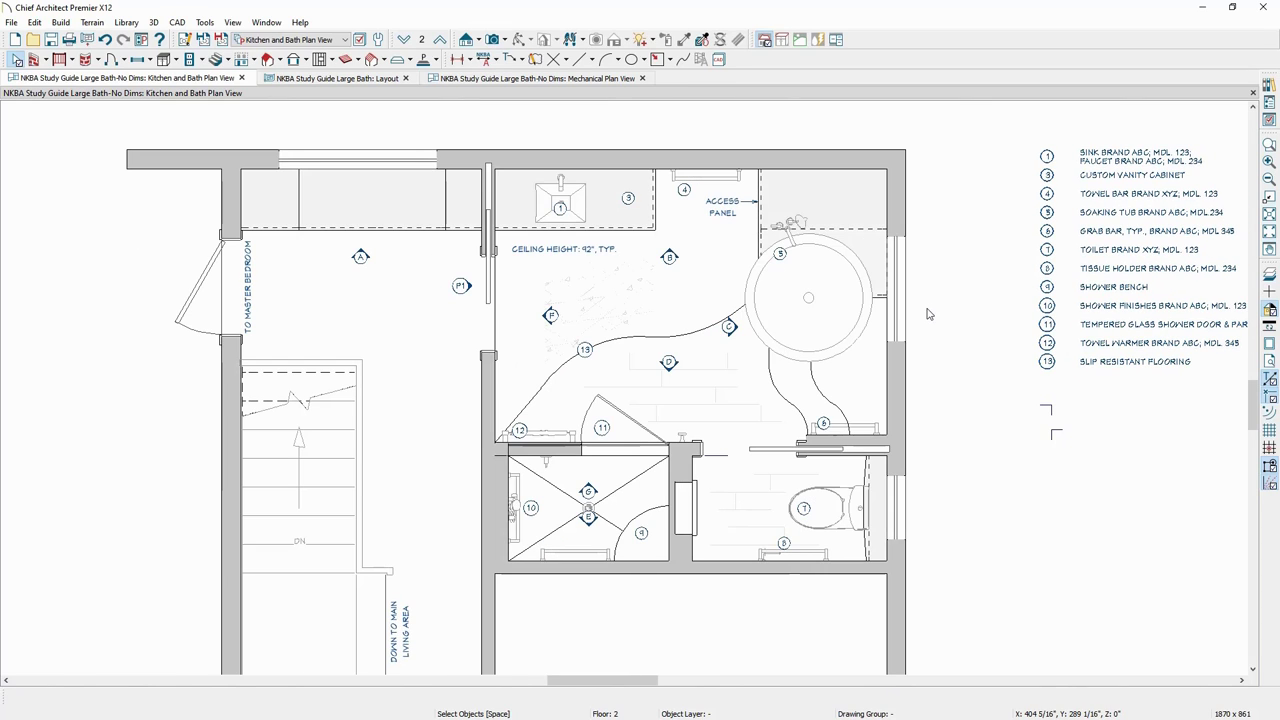
middle_click_drag(929, 300, 935, 236)
scroll(935, 240, "down", 2)
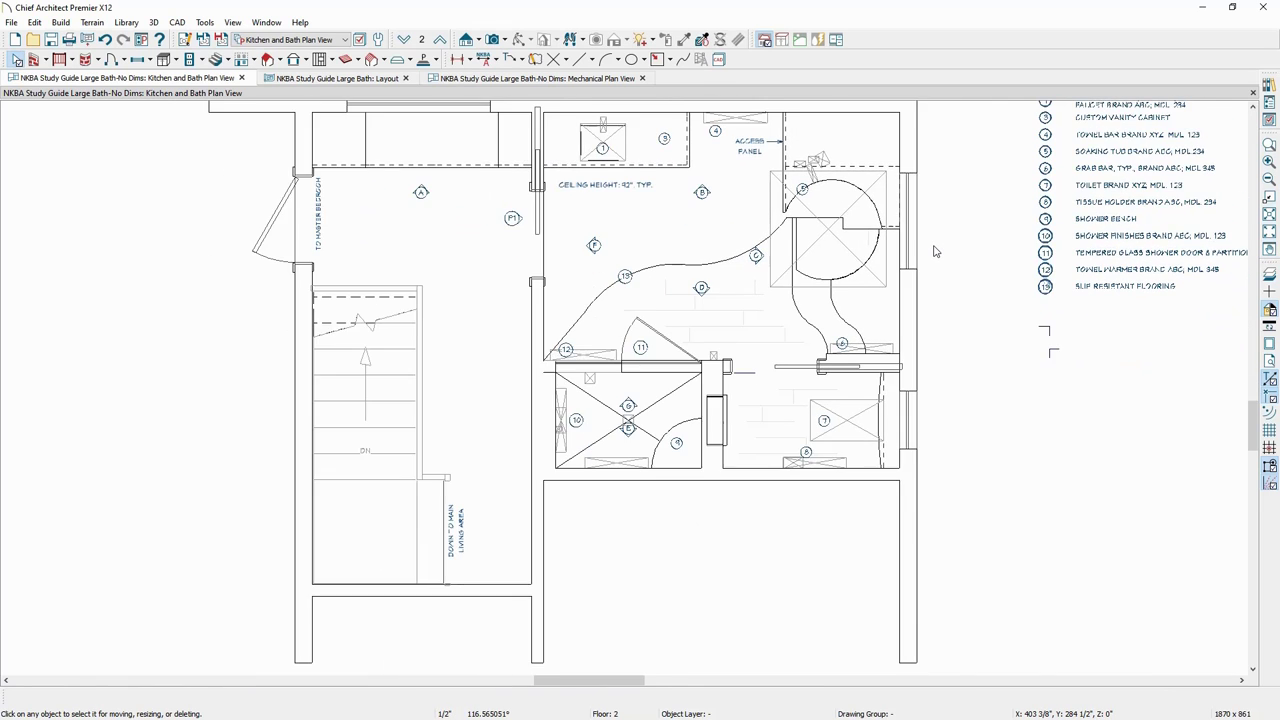
mouse_move(947, 277)
middle_mouse_down()
mouse_move(946, 306)
mouse_move(950, 293)
middle_mouse_up()
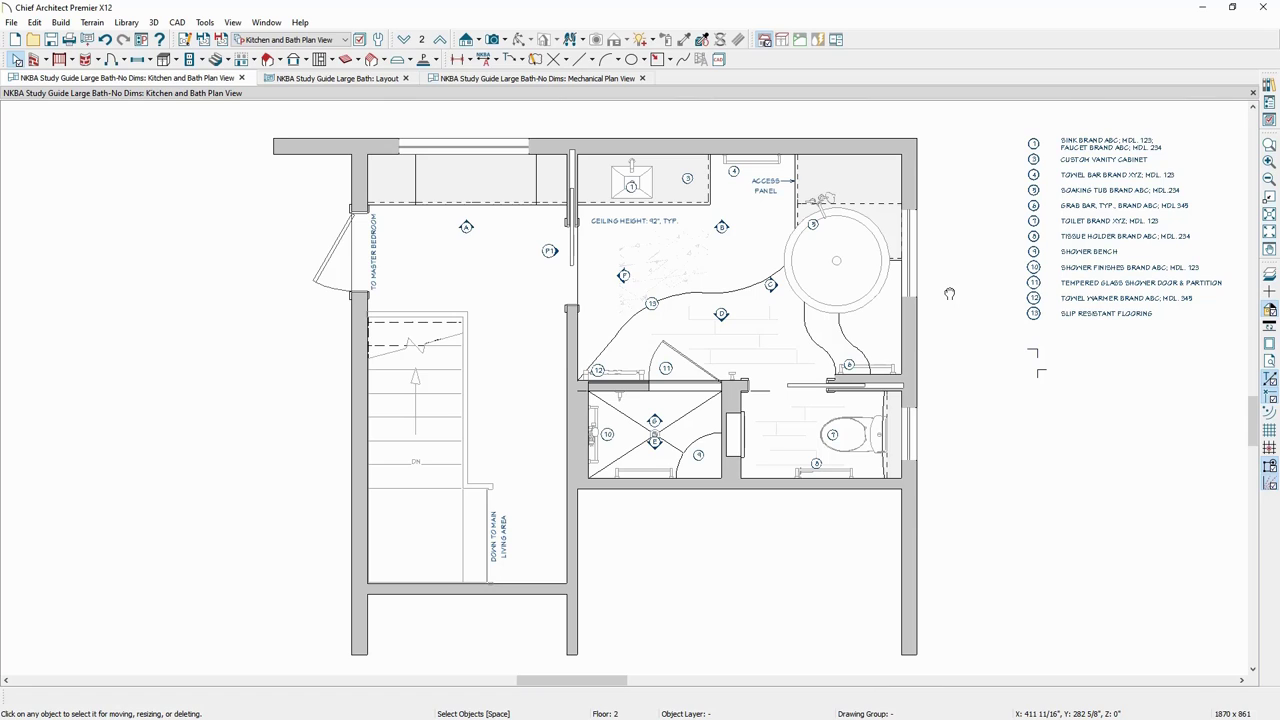
Examine the bathroom's room area and the No Room Definition option of the wall between the shower and toilet.
left_click(773, 226)
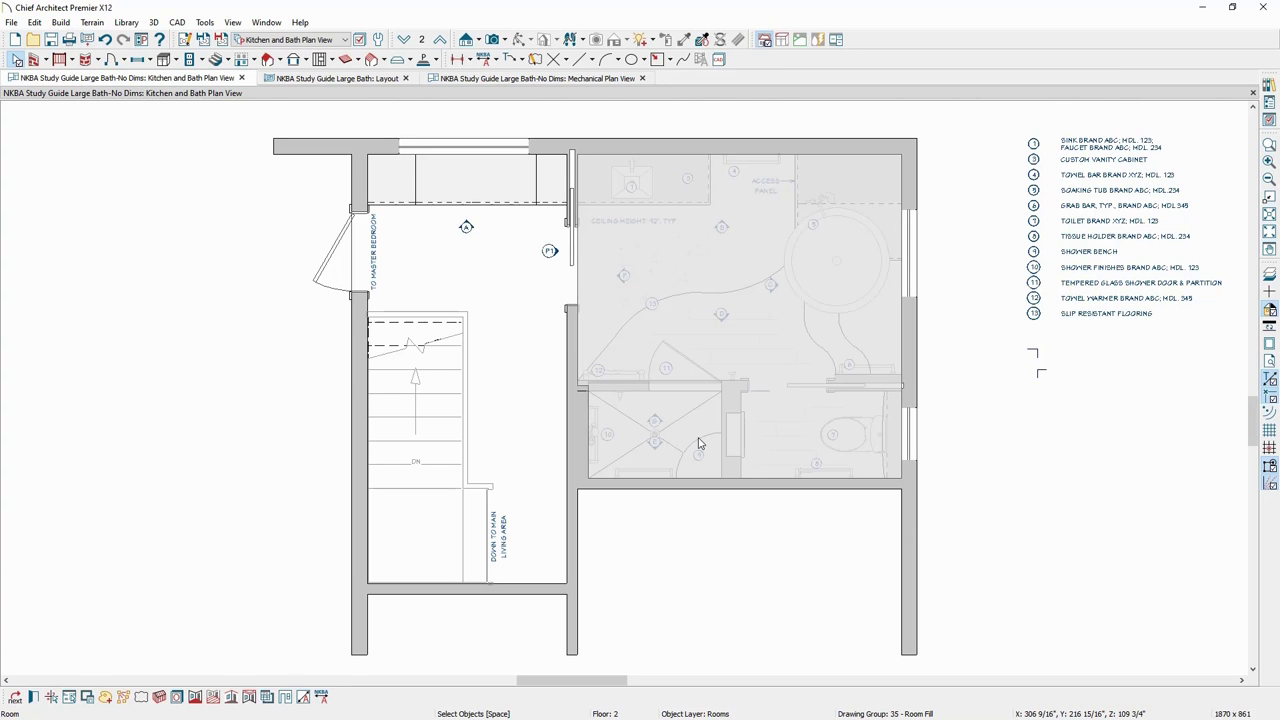
left_click(735, 393)
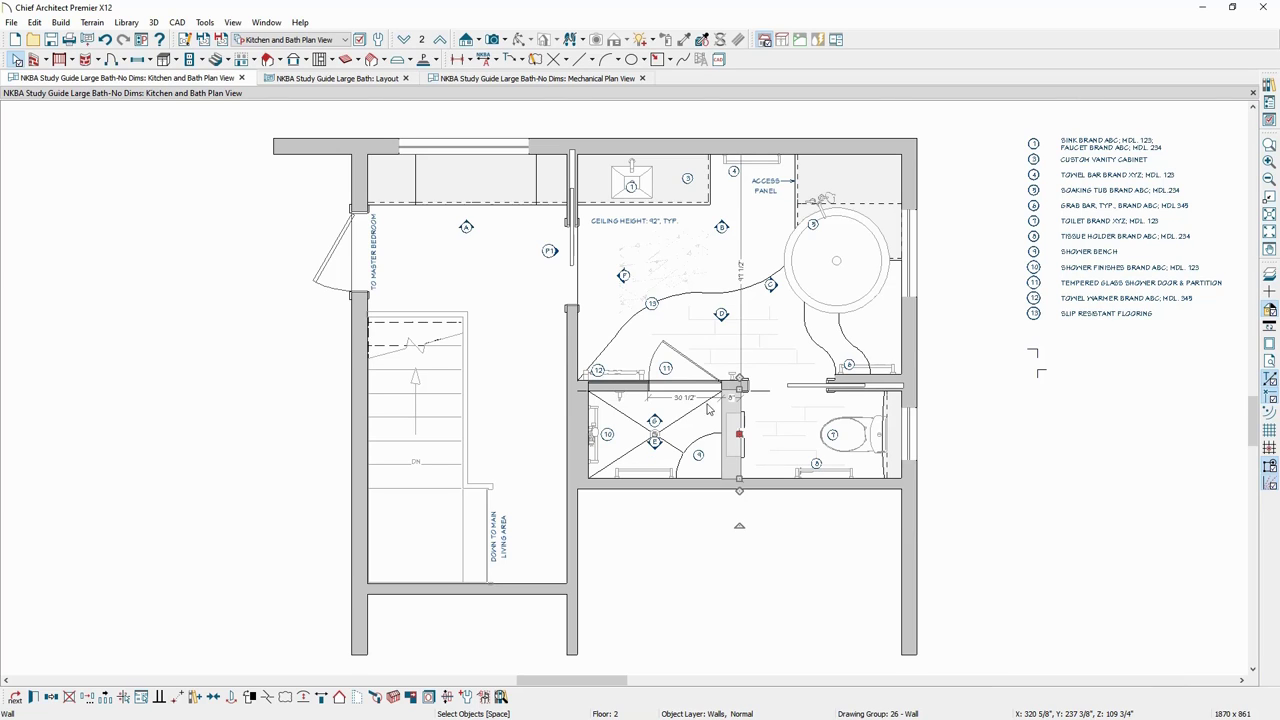
left_click(33, 698)
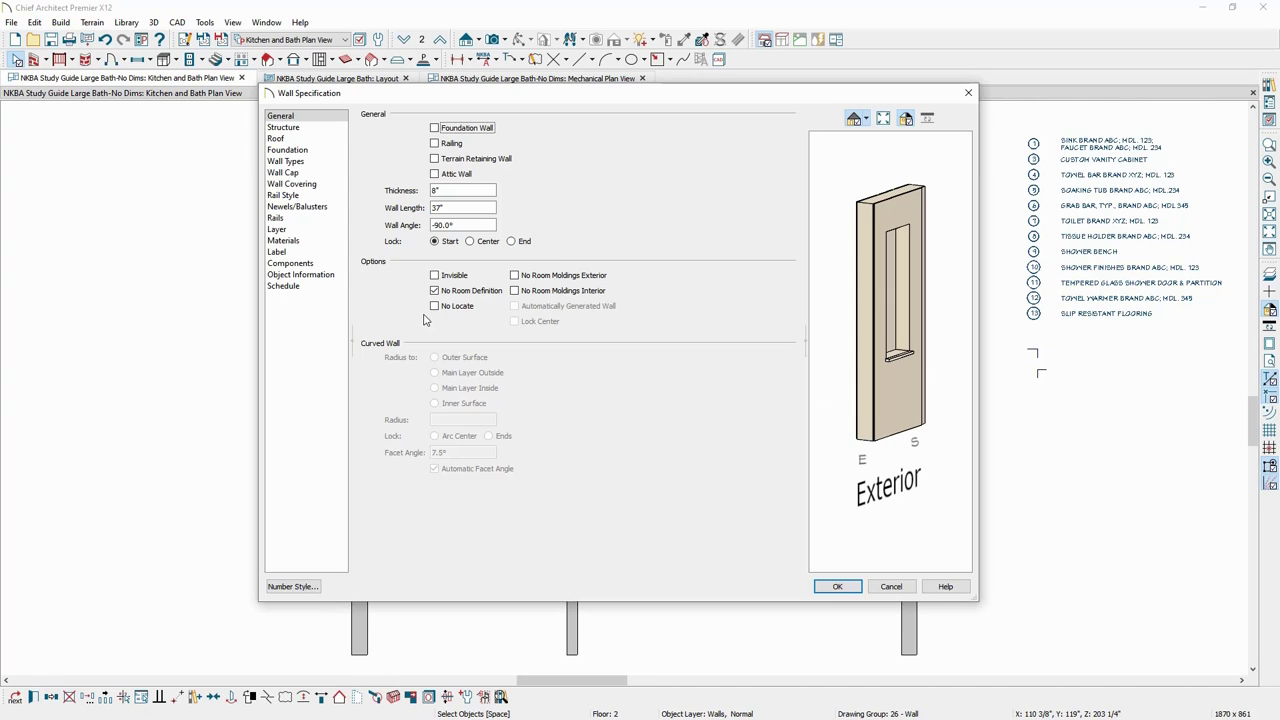
left_click(436, 291)
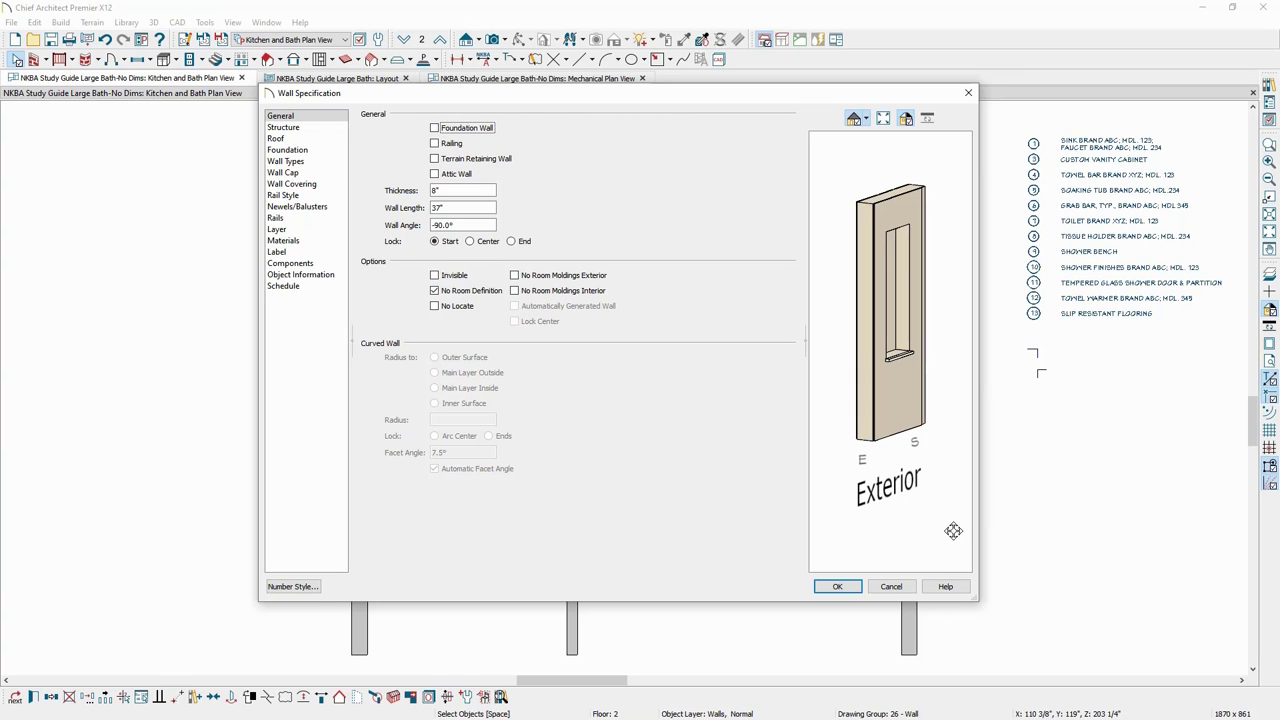
left_click(895, 590)
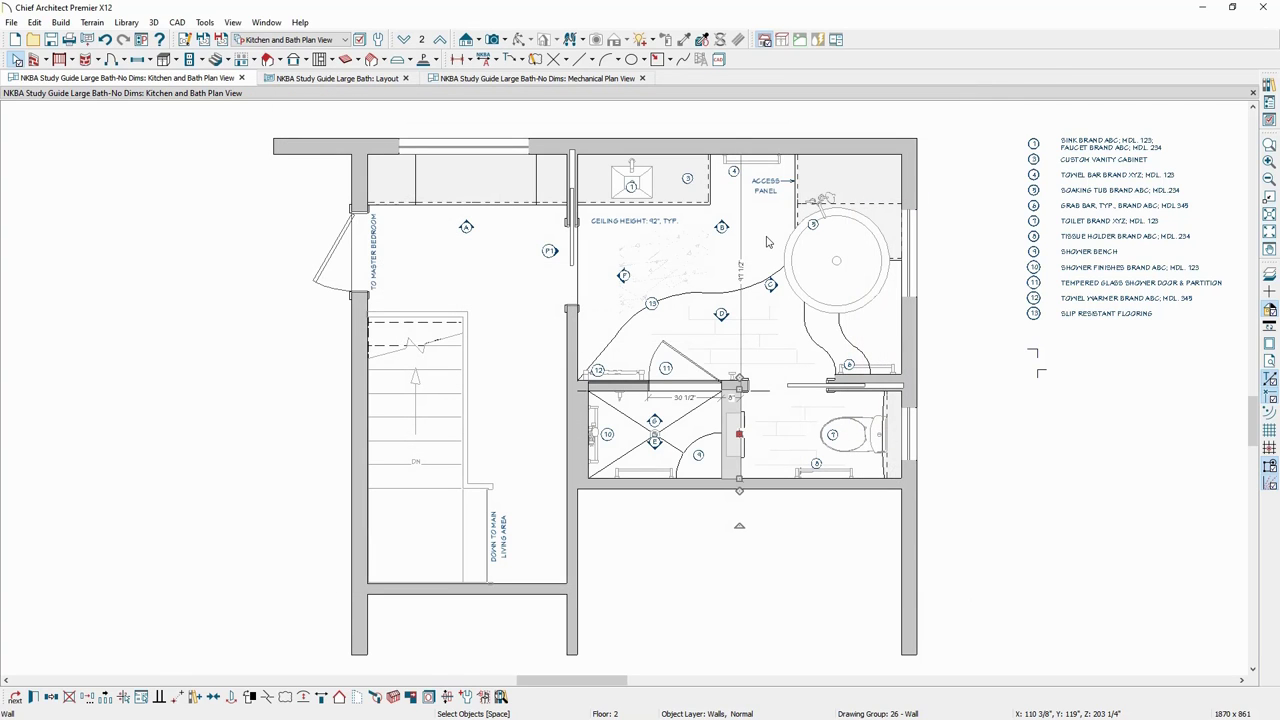
left_click(833, 236)
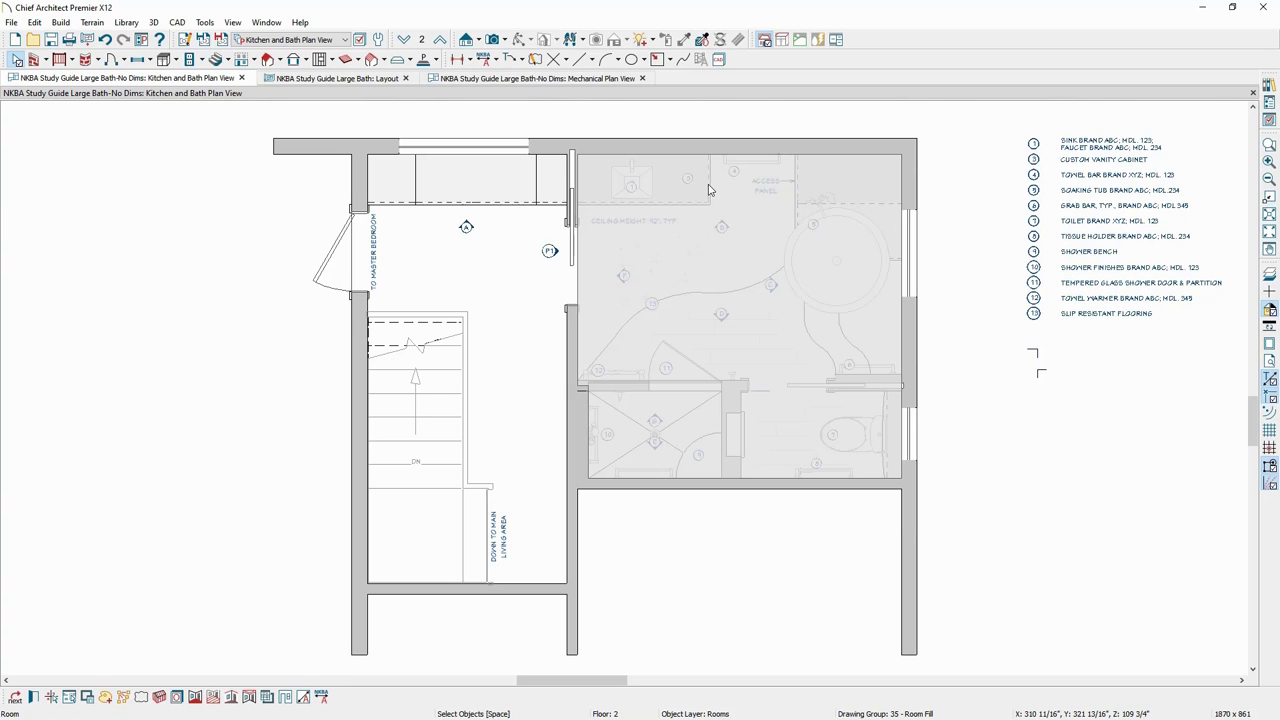
Try Auto Exterior Dimensions on the floor plan and undo them.
middle_click_drag(707, 188, 653, 251)
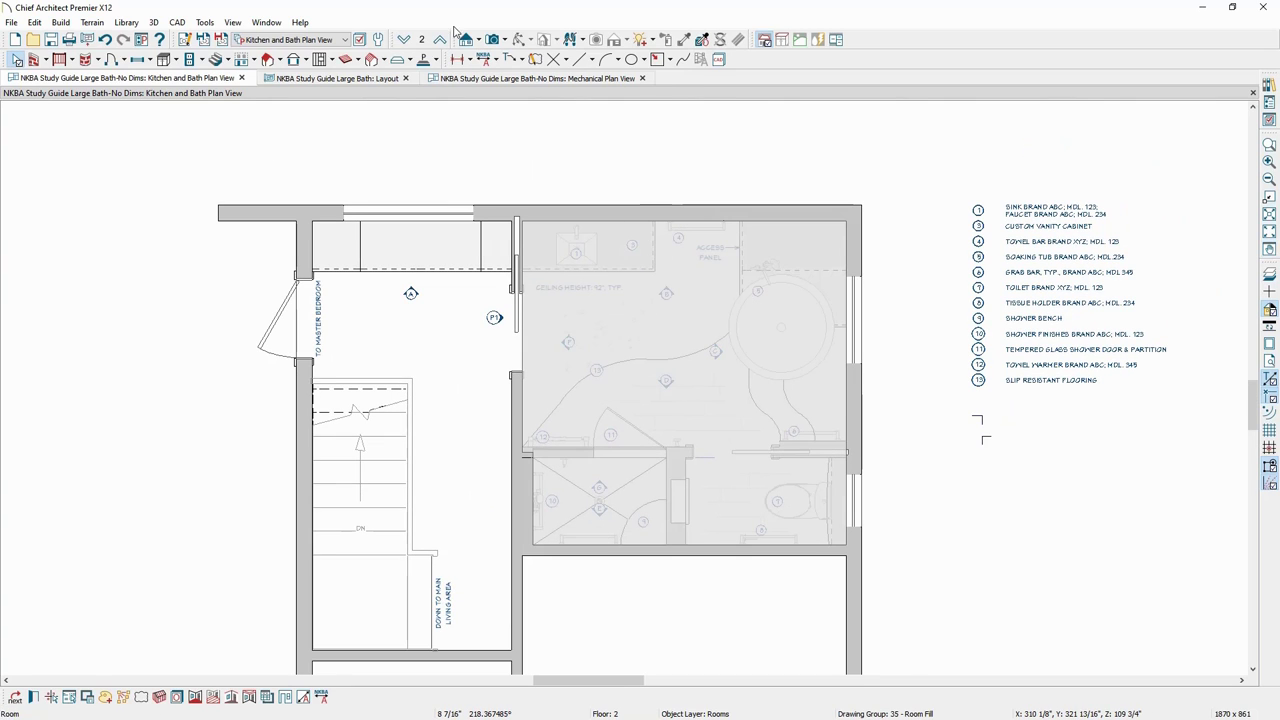
left_click(471, 60)
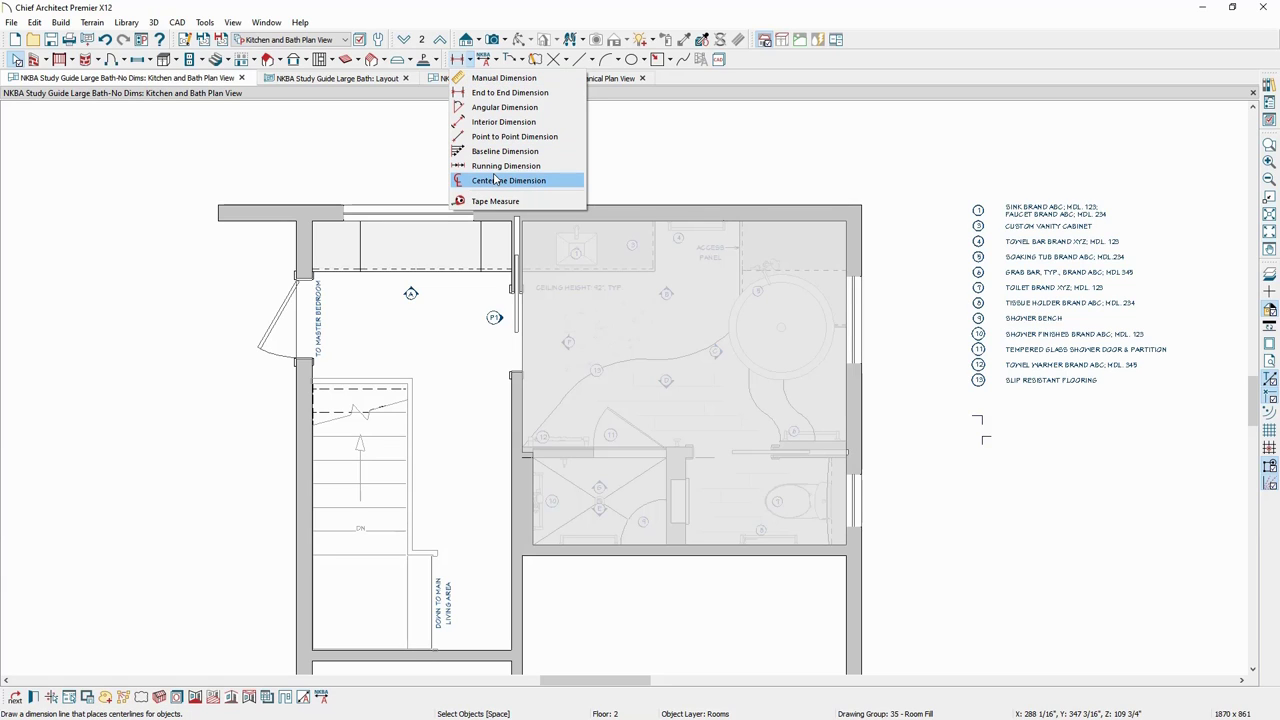
left_click(497, 62)
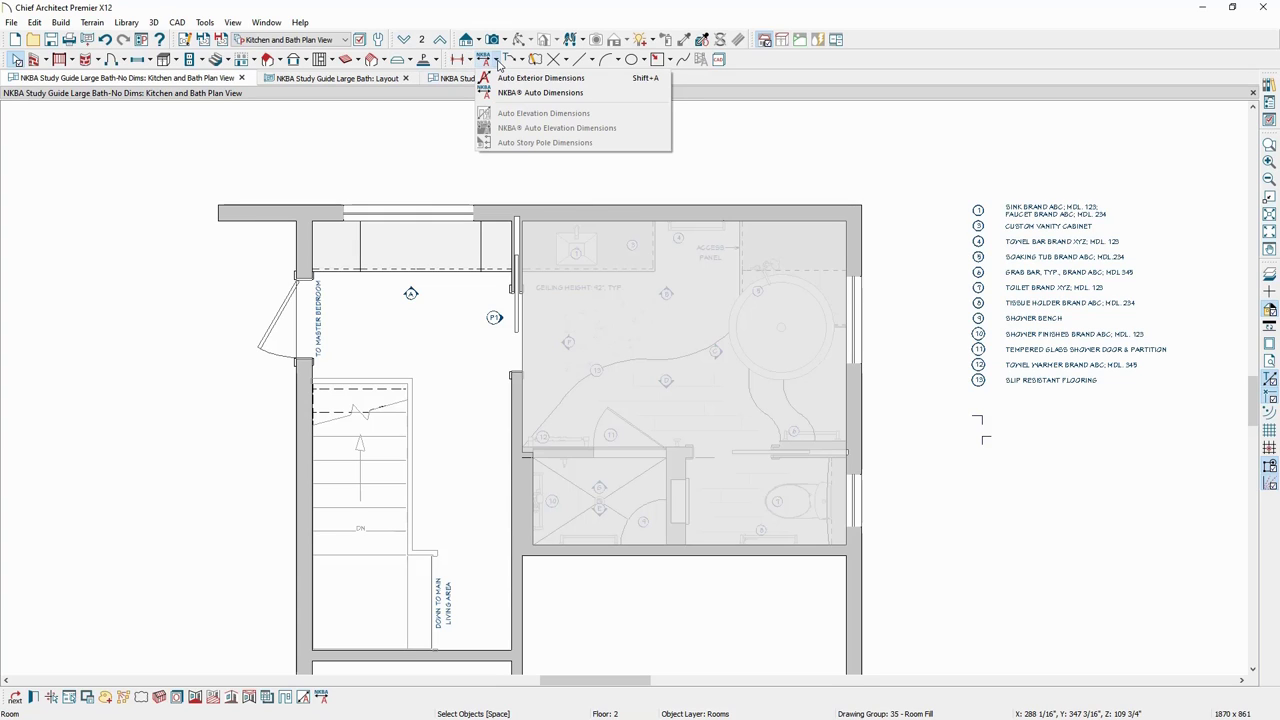
left_click(548, 82)
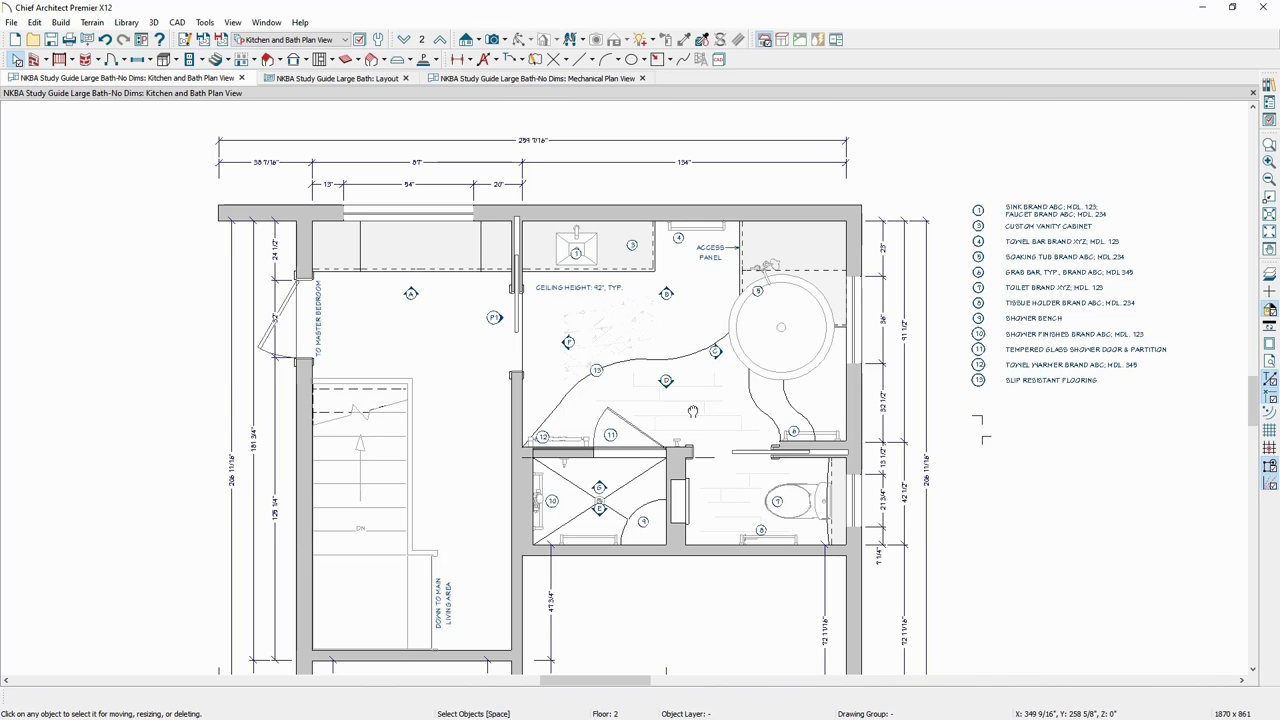
middle_click_drag(674, 346, 678, 336)
scroll(678, 336, "down", 3)
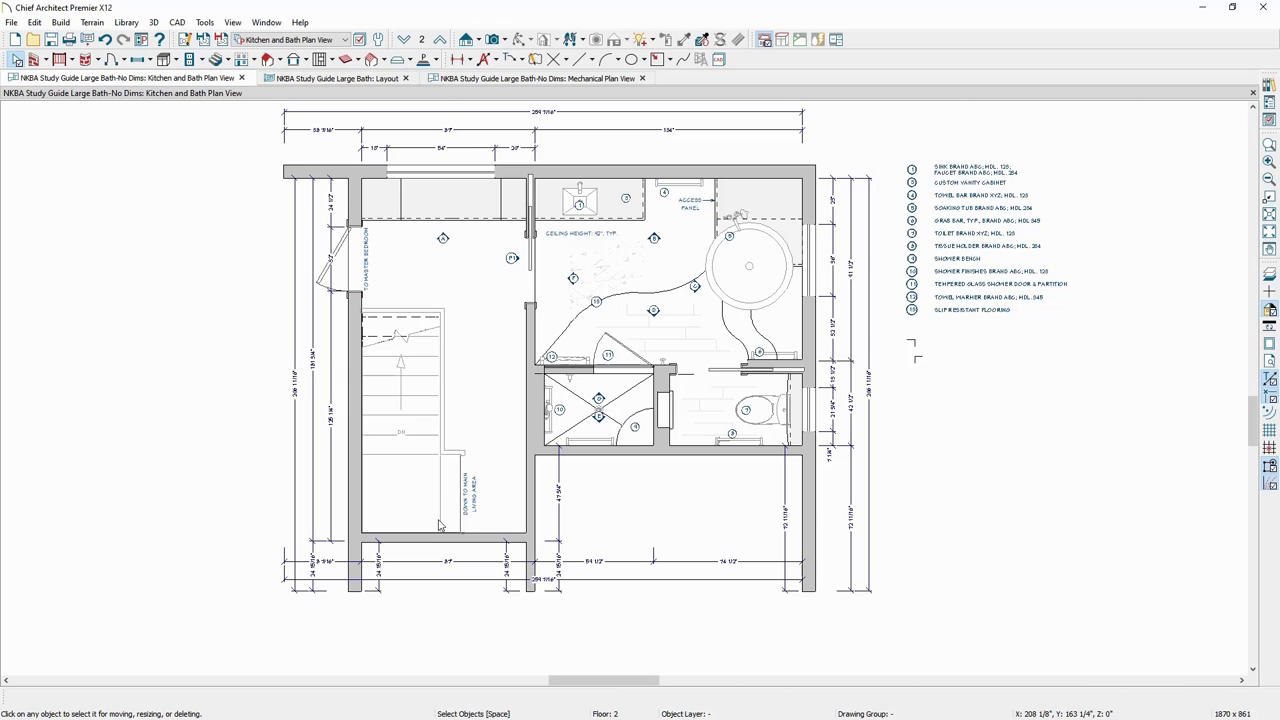
left_click(105, 40)
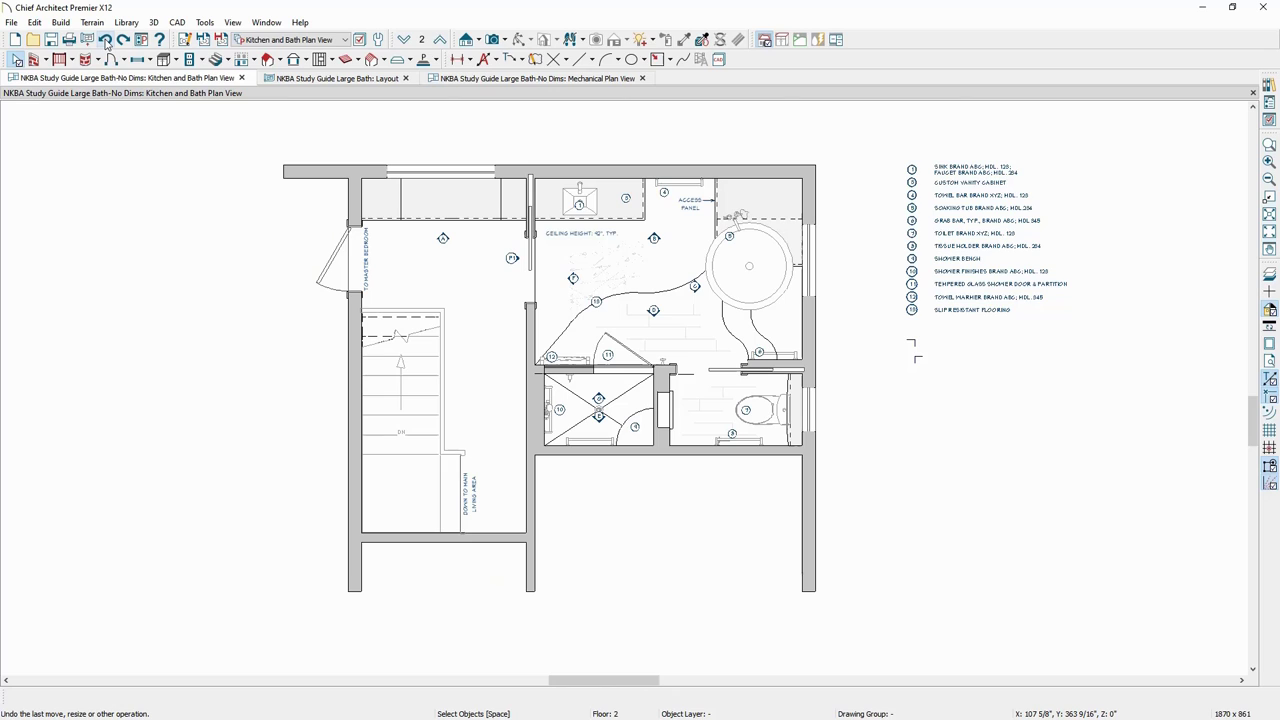
Apply NKBA Auto Dimensions to the bathroom floor plan.
left_click(497, 61)
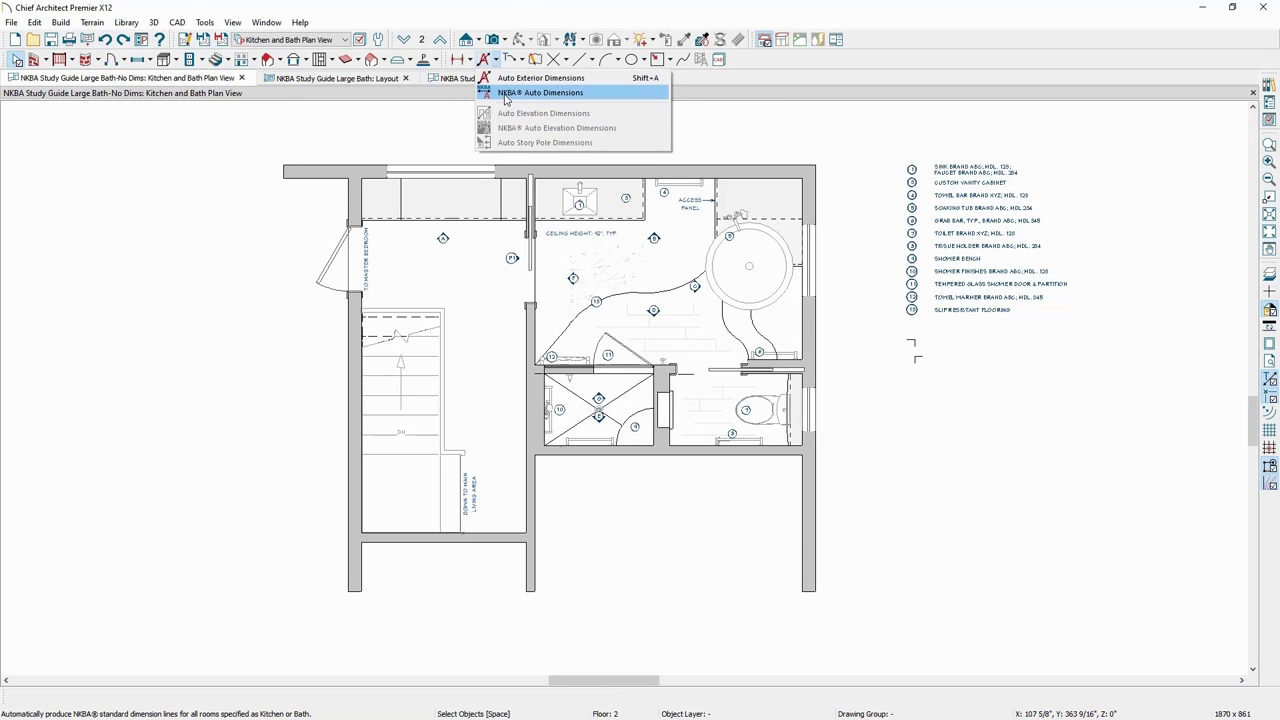
left_click(505, 95)
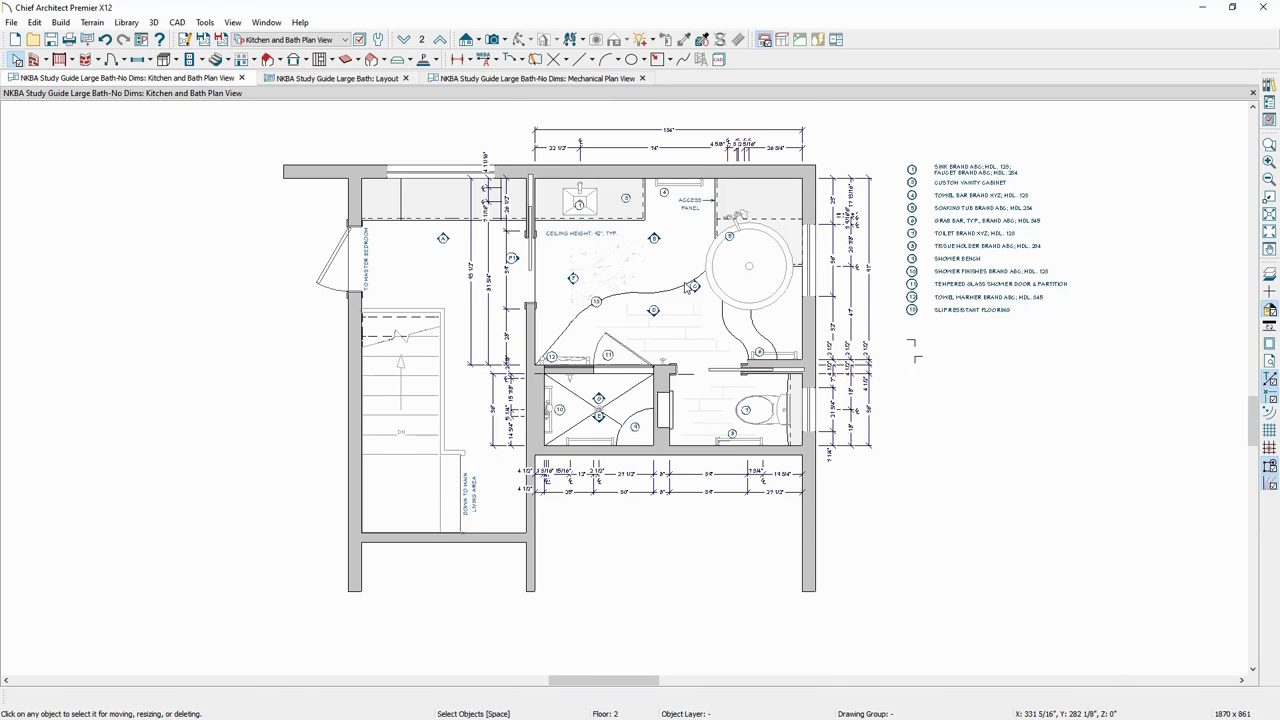
scroll(688, 287, "up", 1)
middle_click_drag(688, 287, 590, 326)
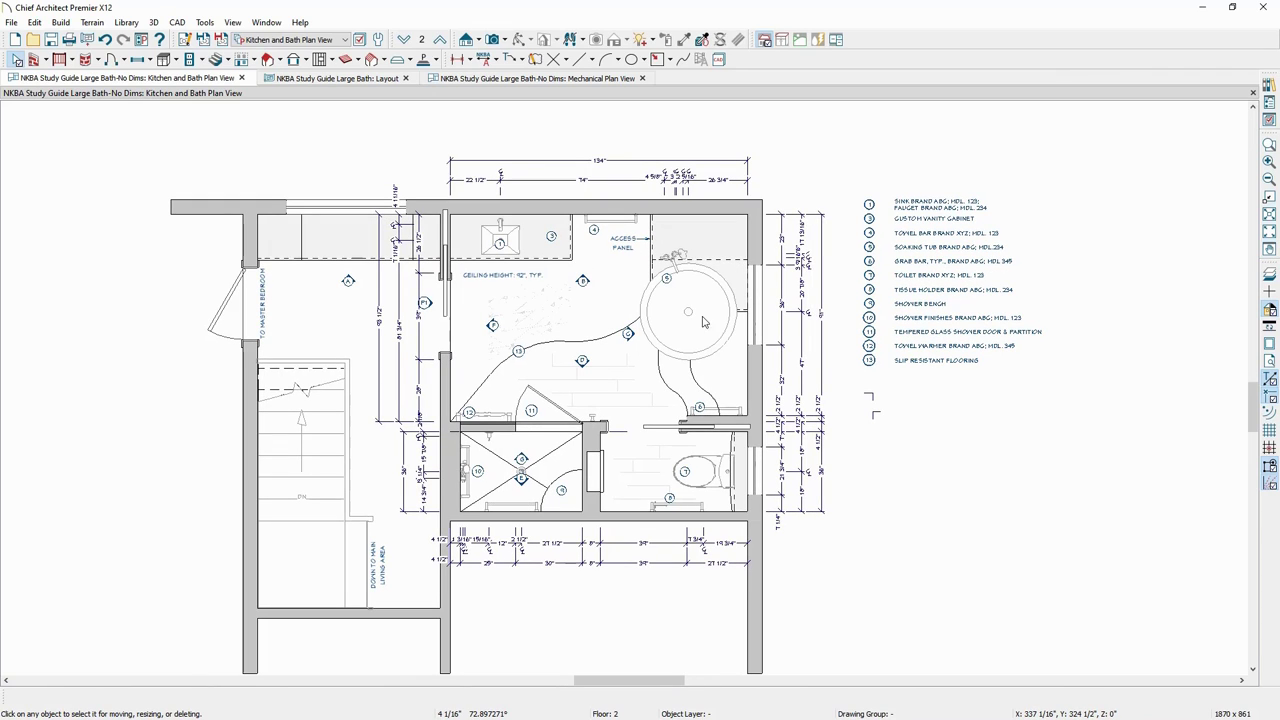
Examine the Room Type setting and its available options in the bathroom's Room Specification, leaving them as they are.
left_click(619, 287)
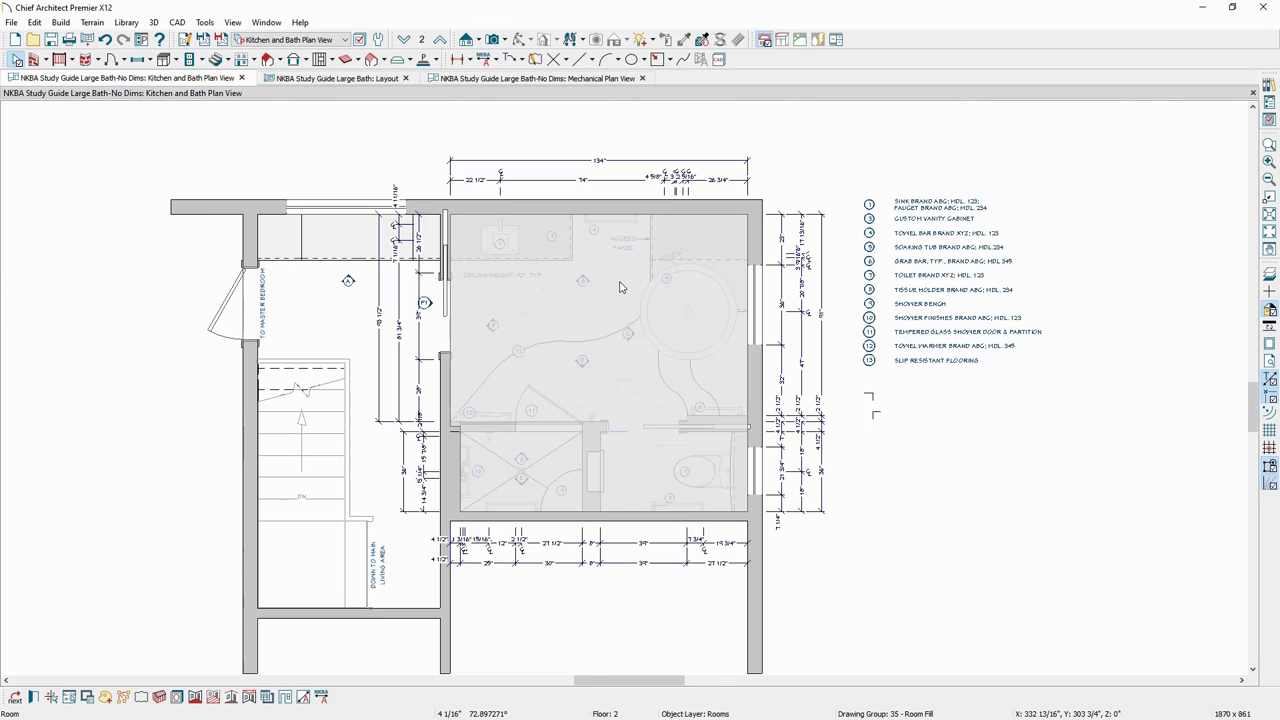
double_click(619, 287)
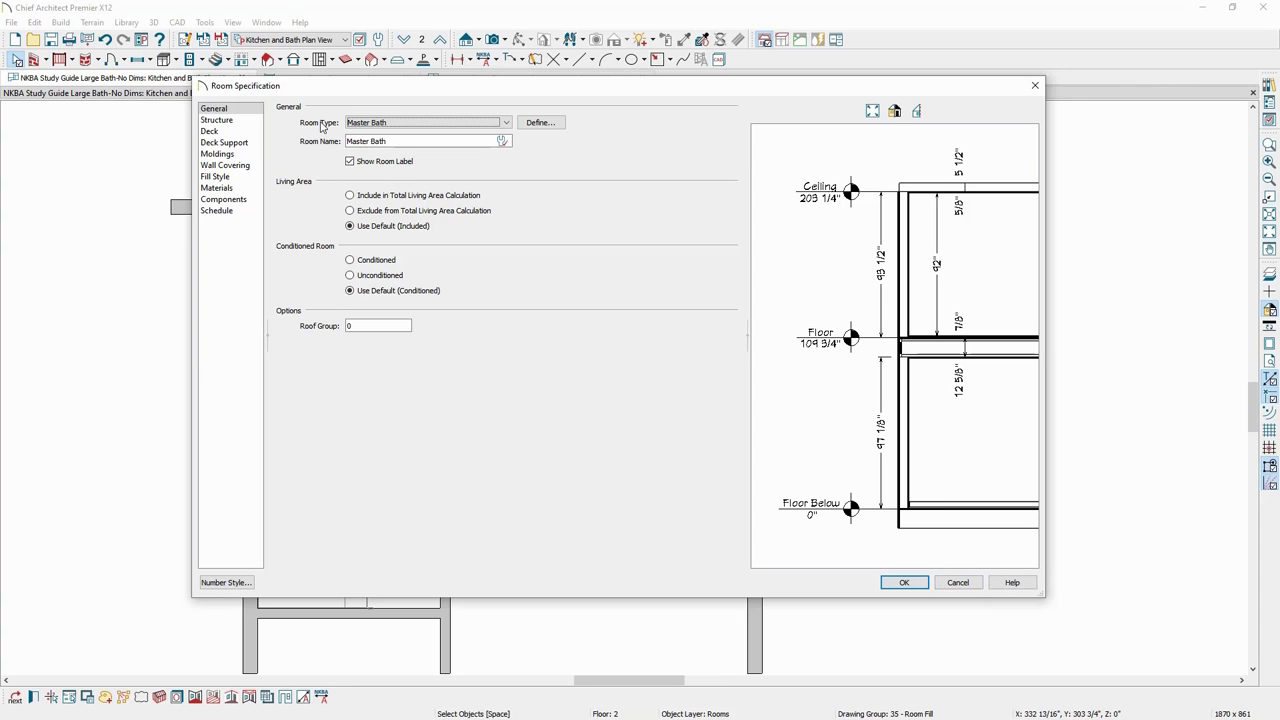
left_click(508, 123)
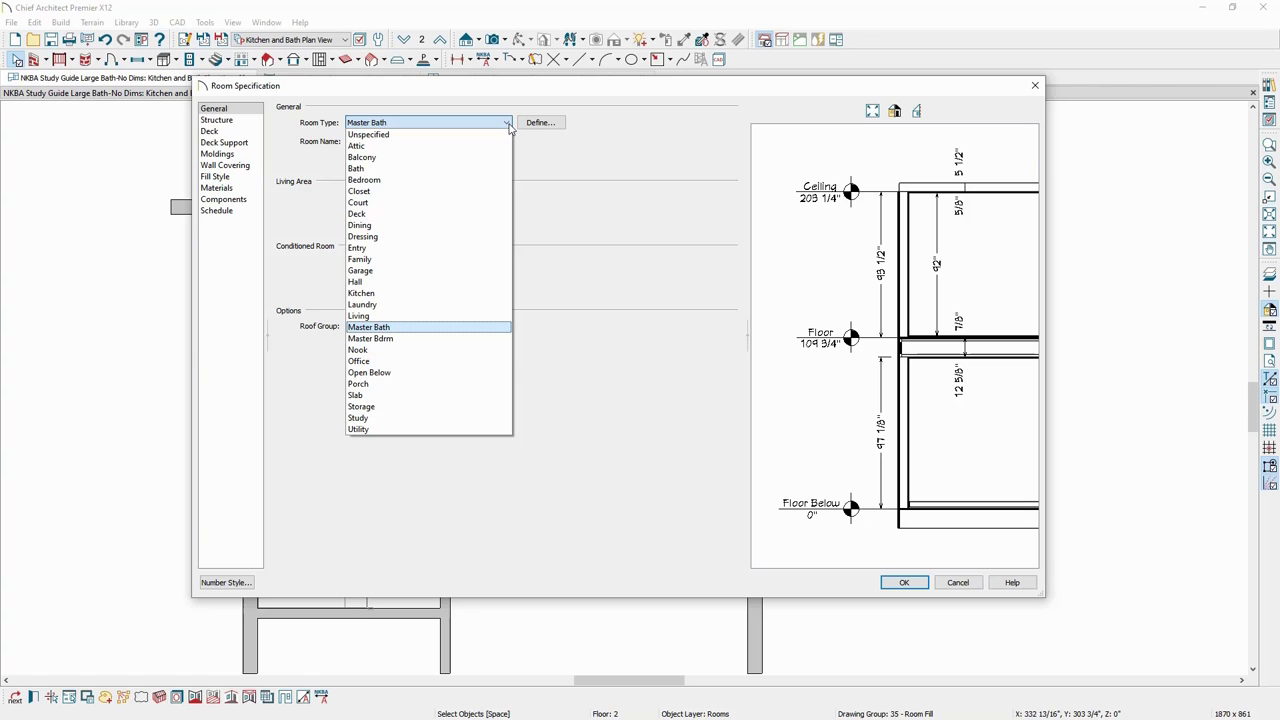
left_click(959, 584)
left_click(959, 584)
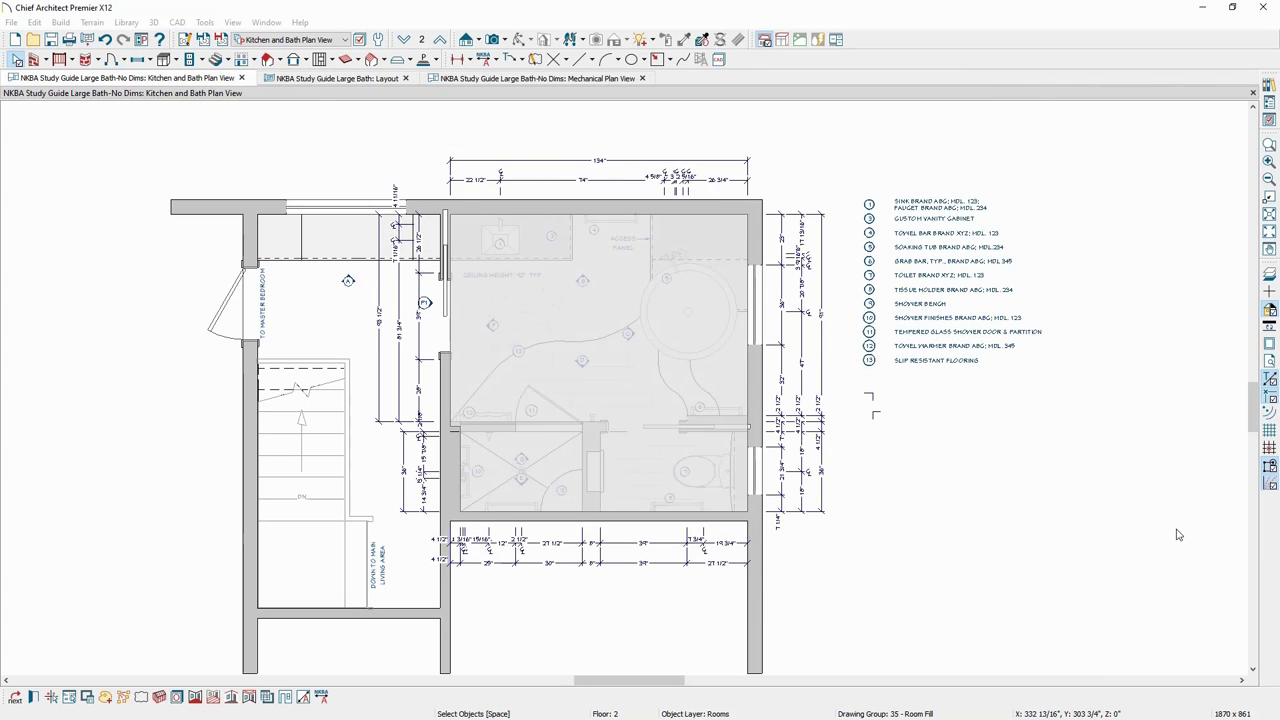
left_click(1005, 452)
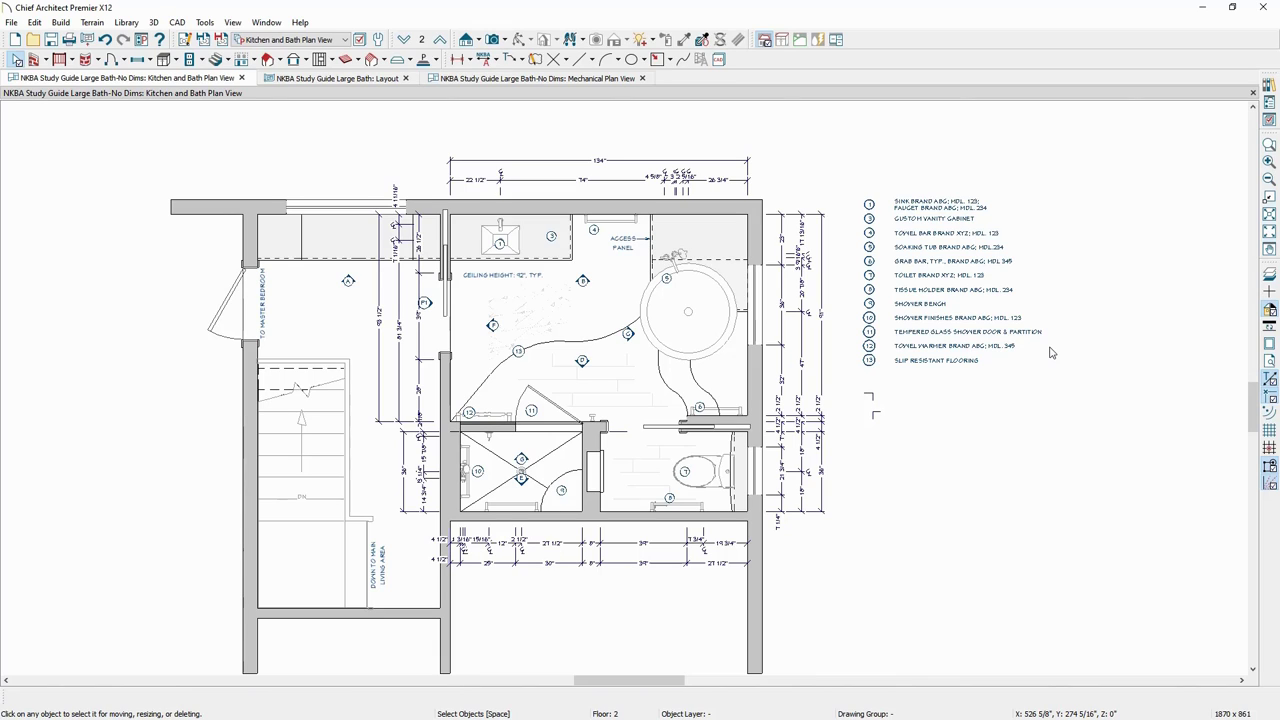
Try extending the inner dimension string above the bathroom to the outside face of the exterior wall by the tub, and retract it.
left_click(1269, 146)
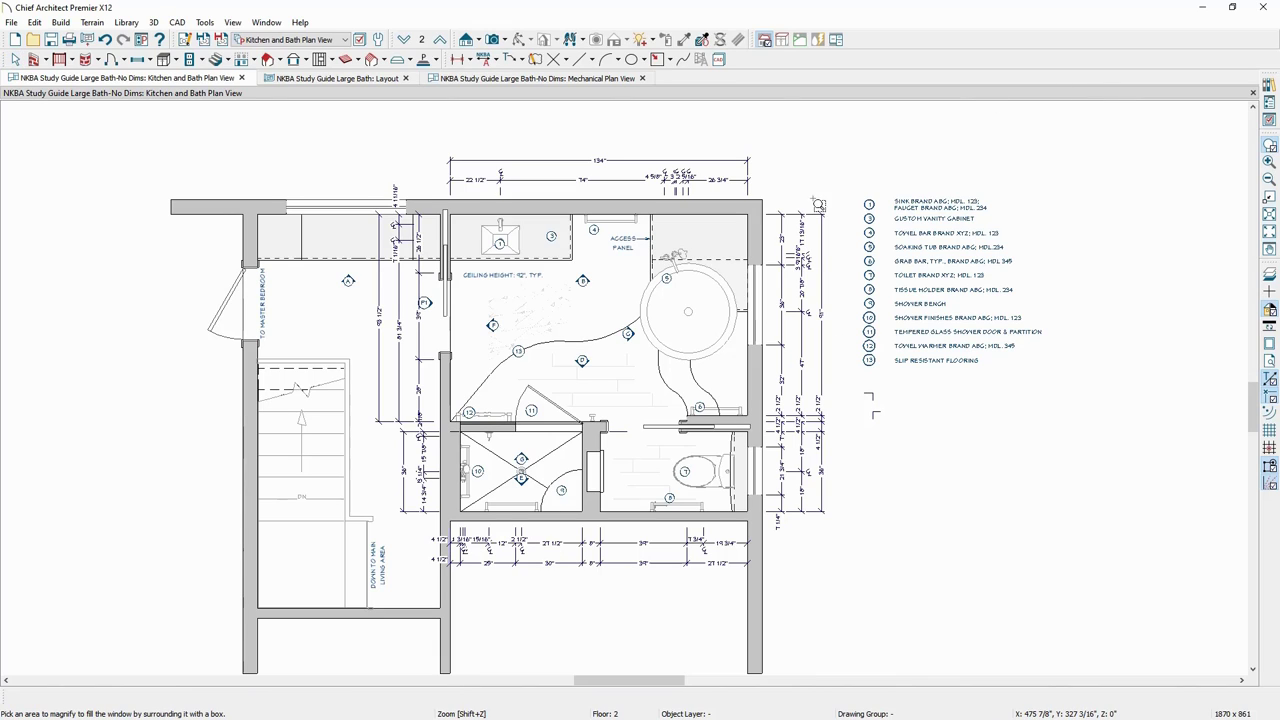
left_click_drag(847, 141, 373, 479)
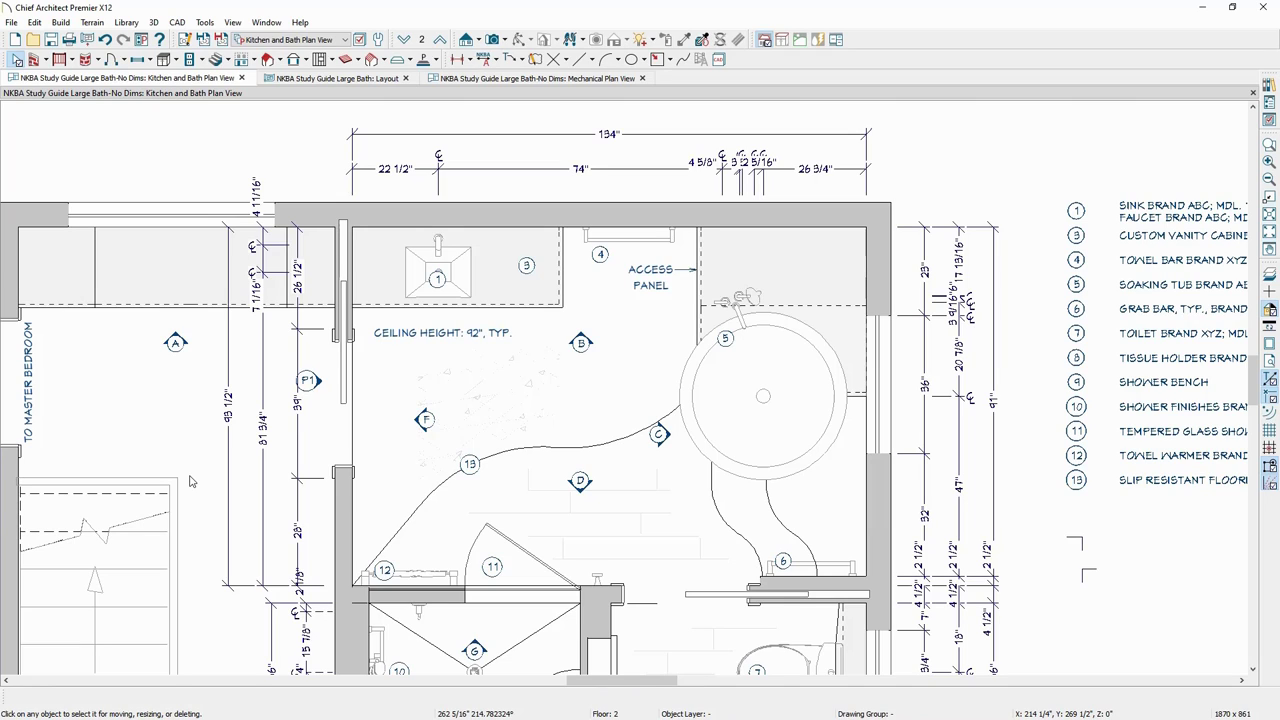
left_click(625, 171)
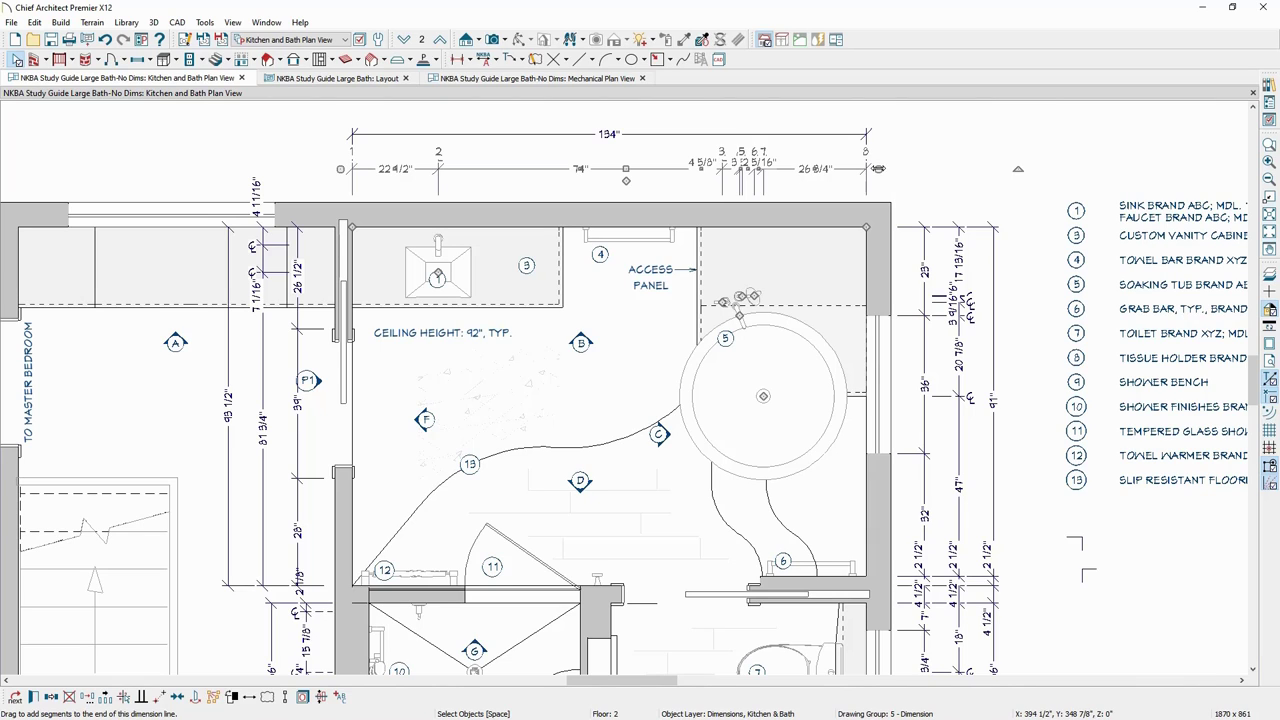
left_click_drag(878, 169, 888, 198)
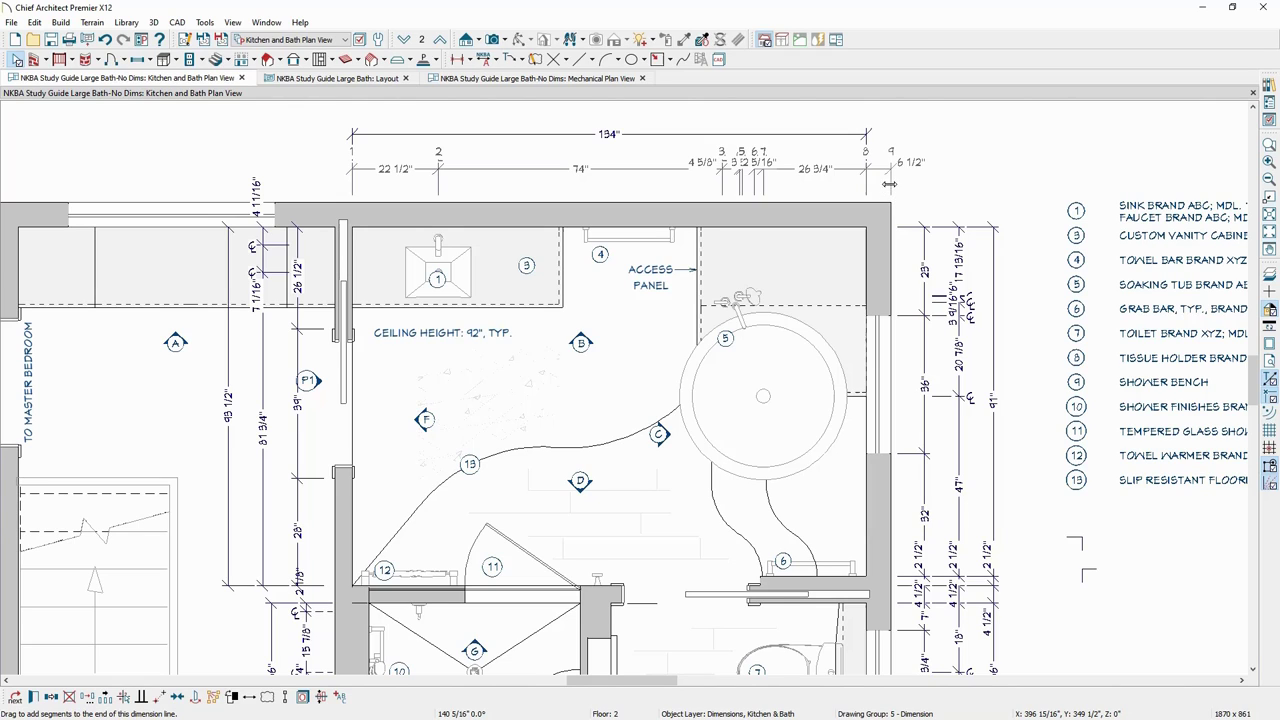
left_click_drag(888, 184, 866, 169)
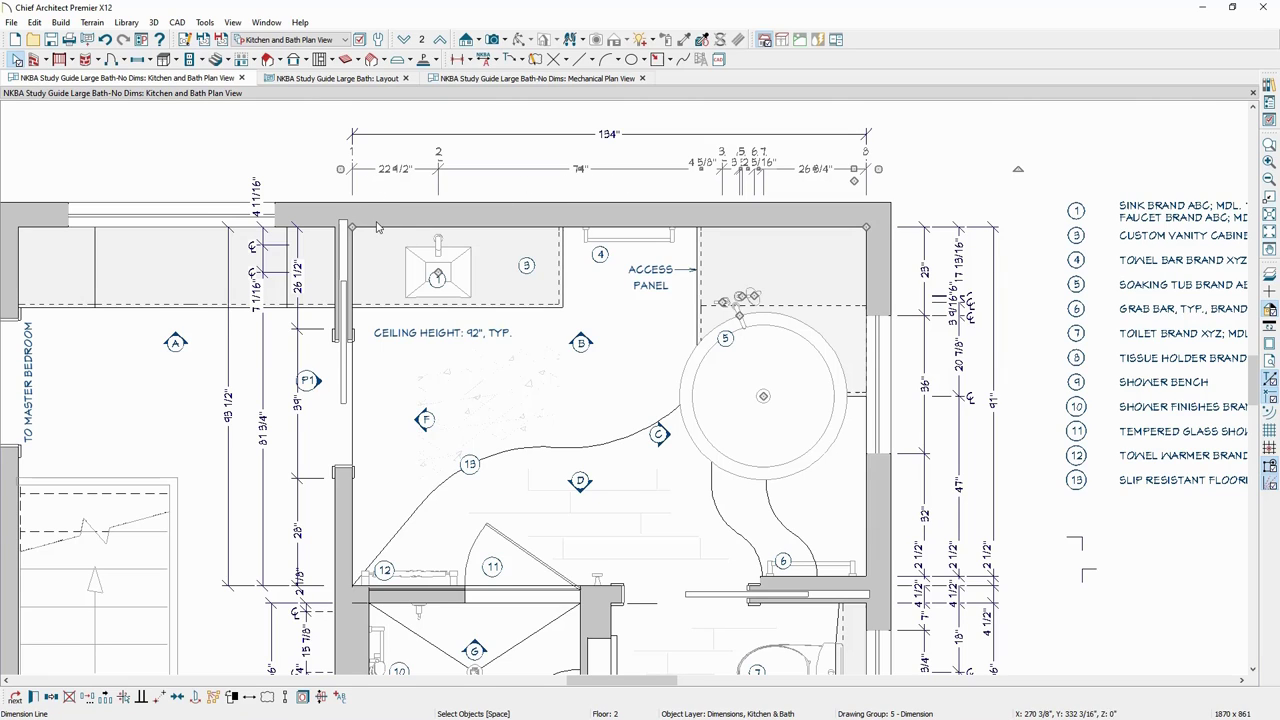
Lengthen the sink's centerline extension in the inner dimension string above the bathroom down to the sink faucet.
left_click(504, 170)
left_click(440, 189)
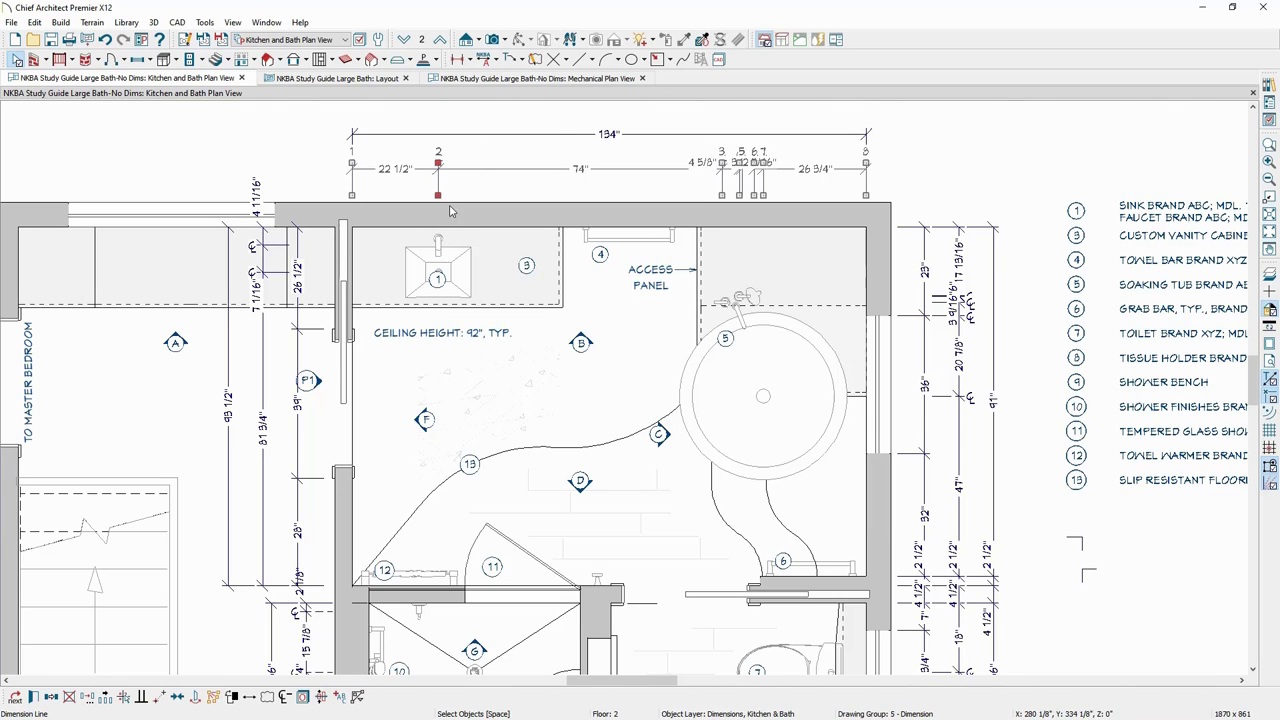
left_click_drag(437, 200, 435, 245)
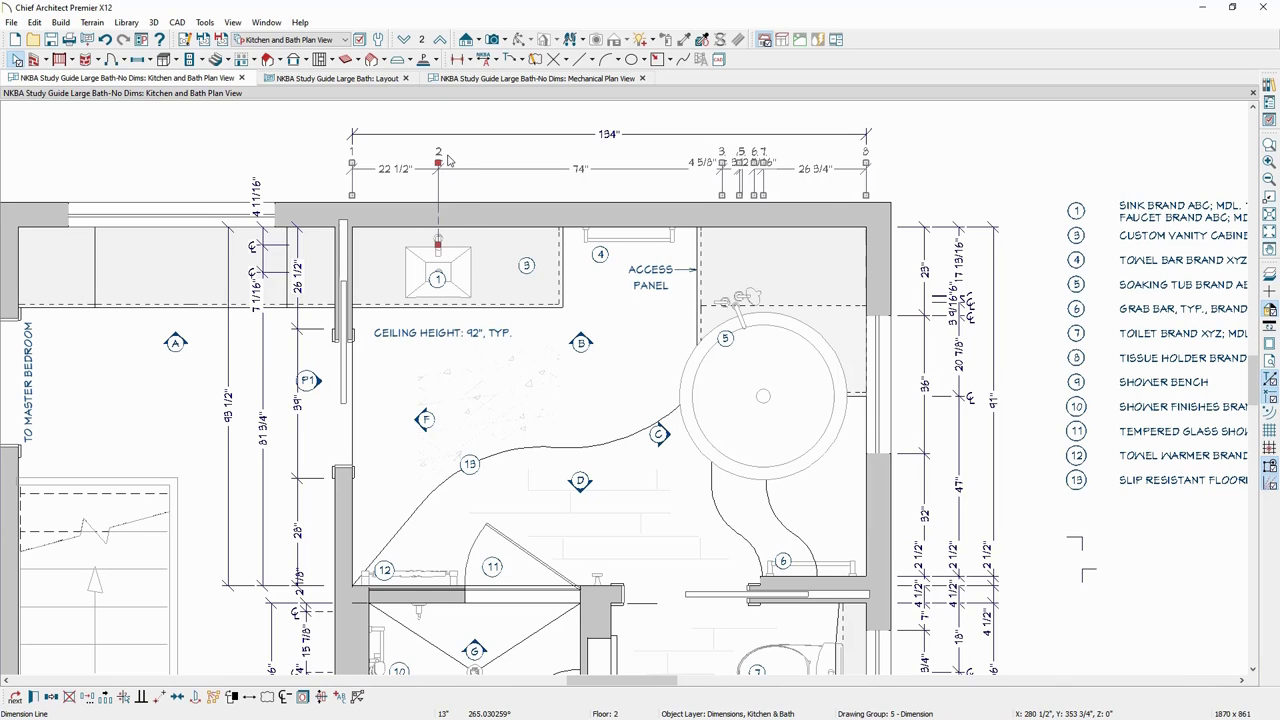
left_click(201, 131)
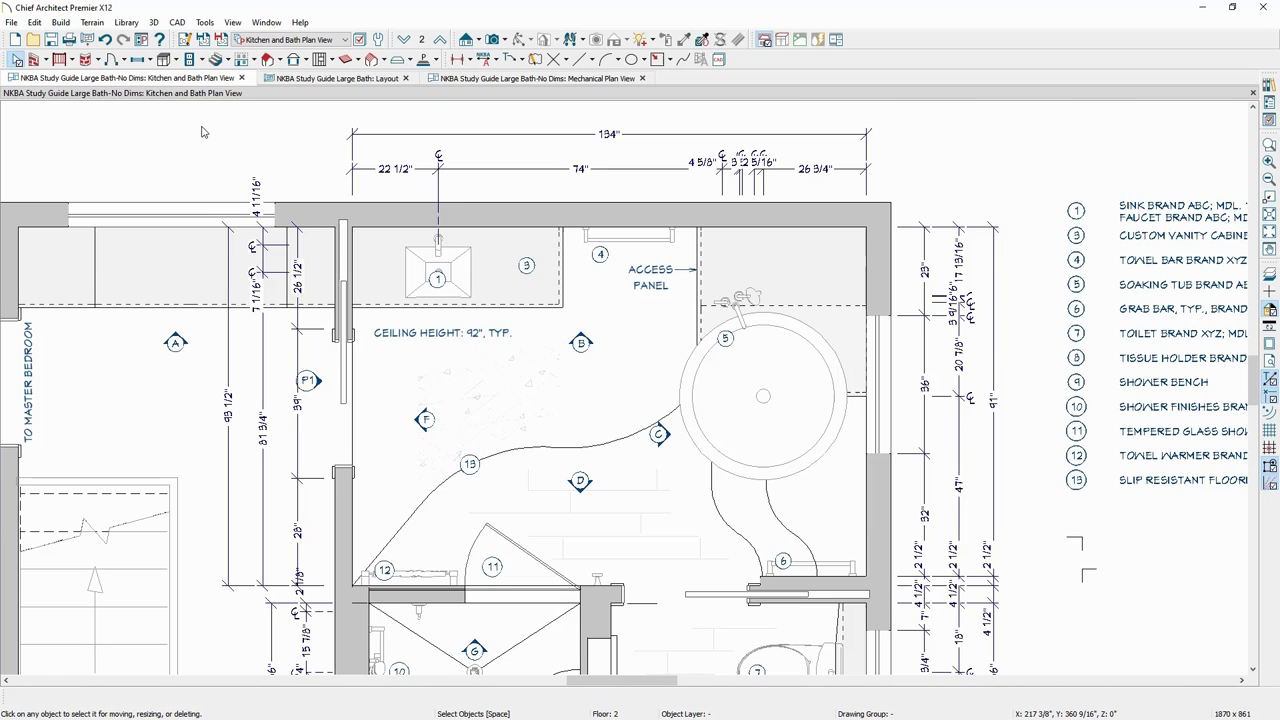
Remove the tub faucet's locating points from the inner dimension string above the bathroom, keeping the tub center.
left_click(641, 169)
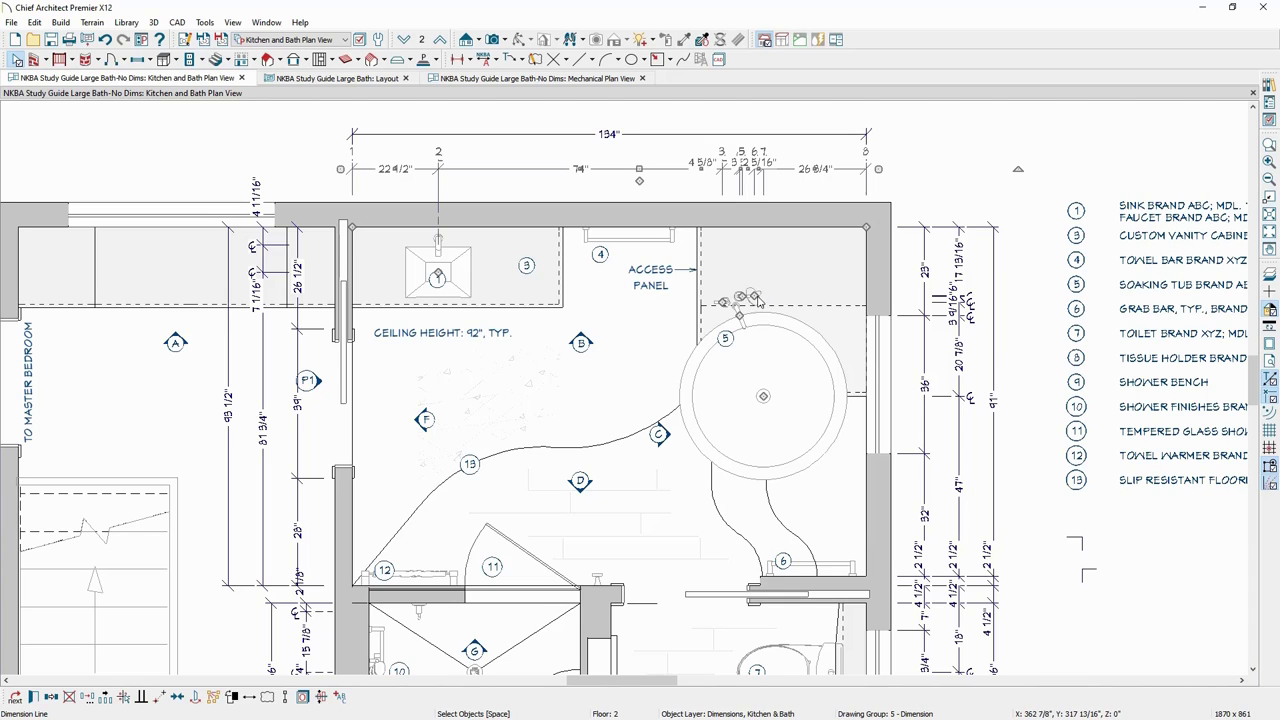
left_click_drag(748, 296, 925, 175)
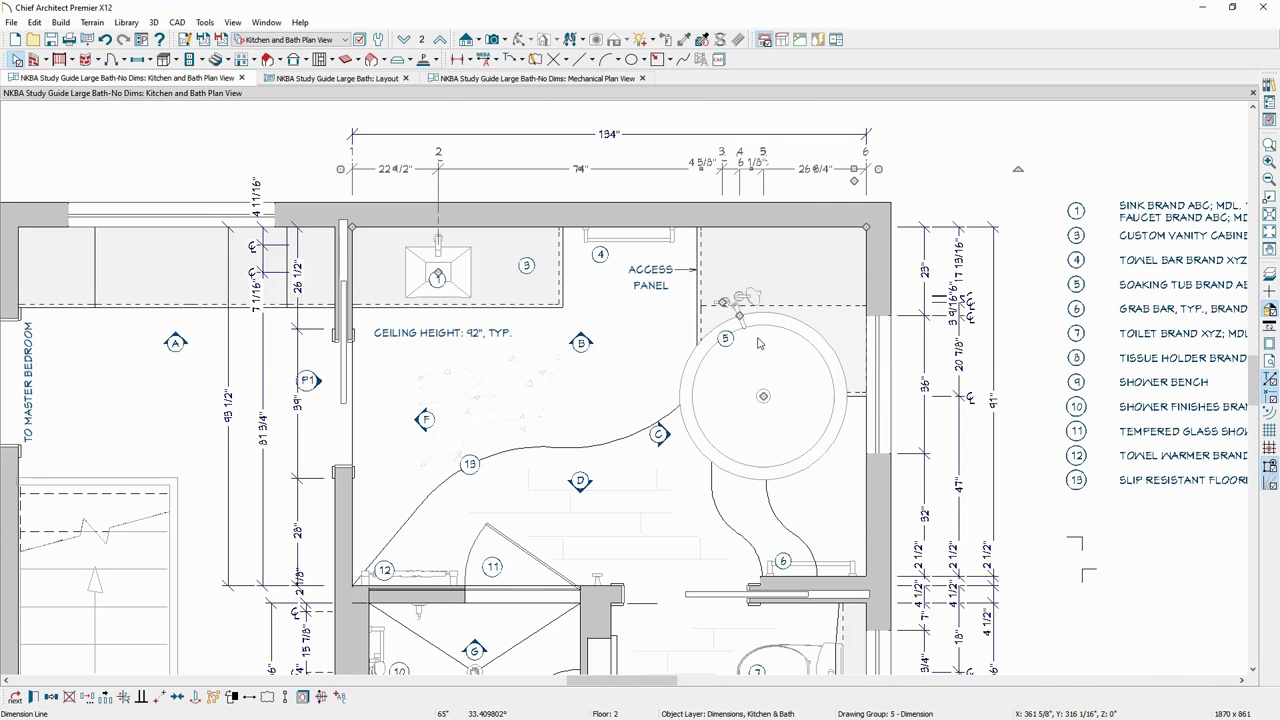
left_click_drag(740, 318, 795, 286)
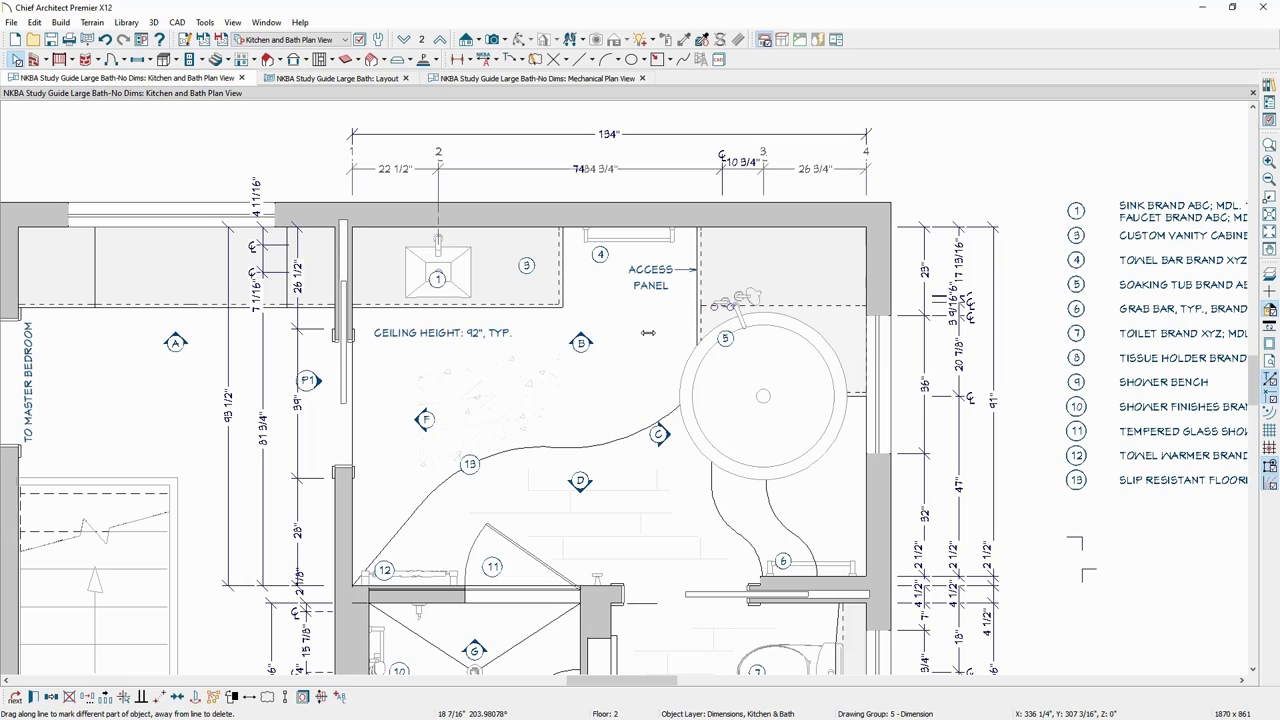
Lengthen the tub's centerline extension in the inner dimension string until it reaches just short of the tub drain.
left_click(764, 192)
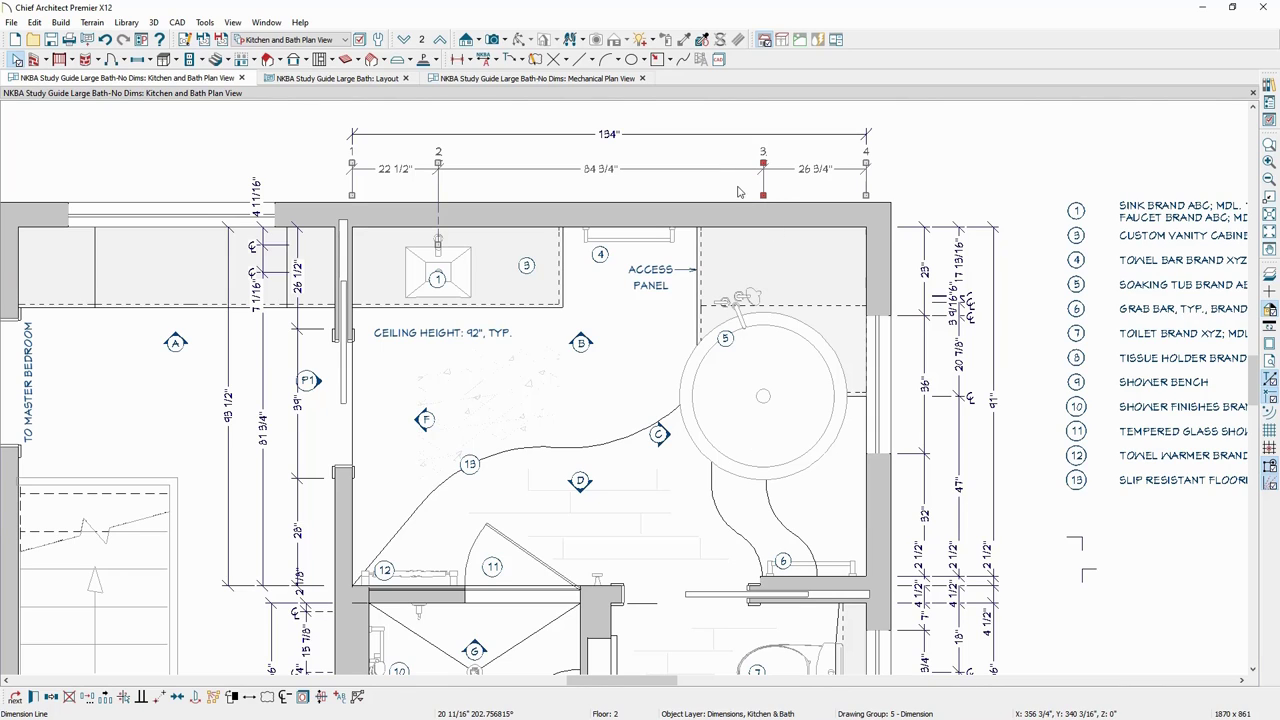
key("Escape")
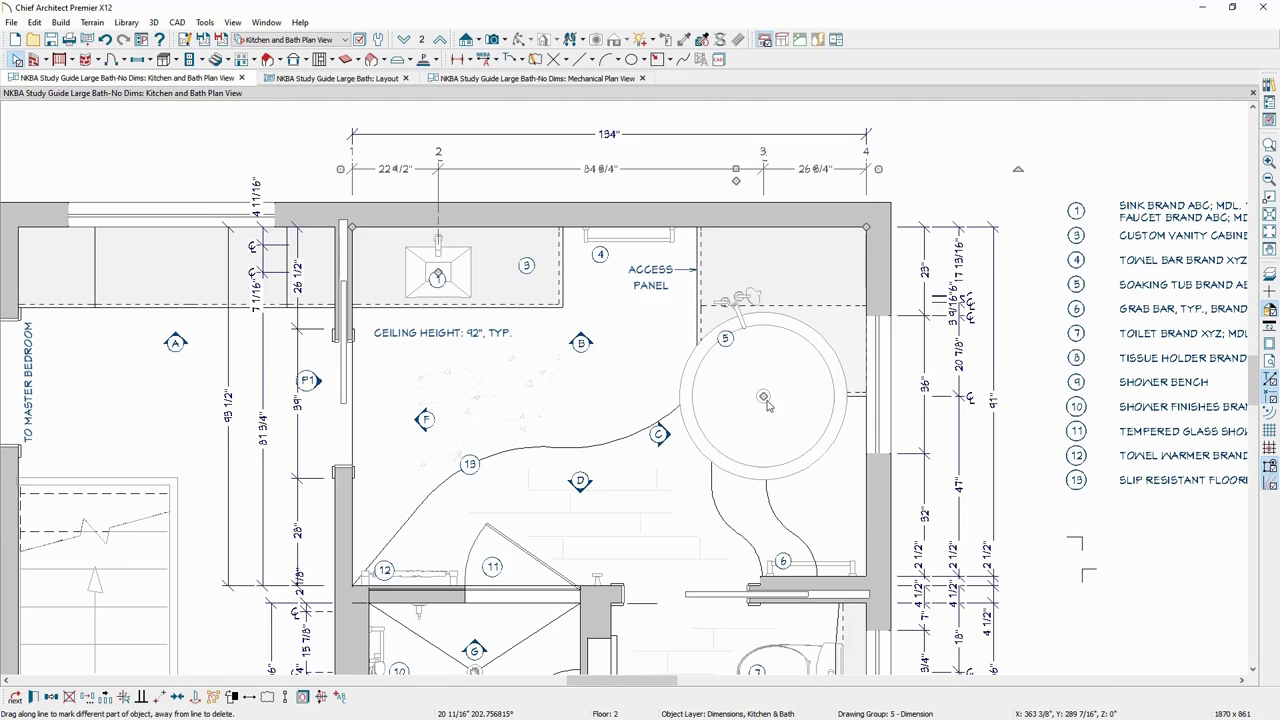
left_click(764, 398)
left_click_drag(763, 195, 795, 380)
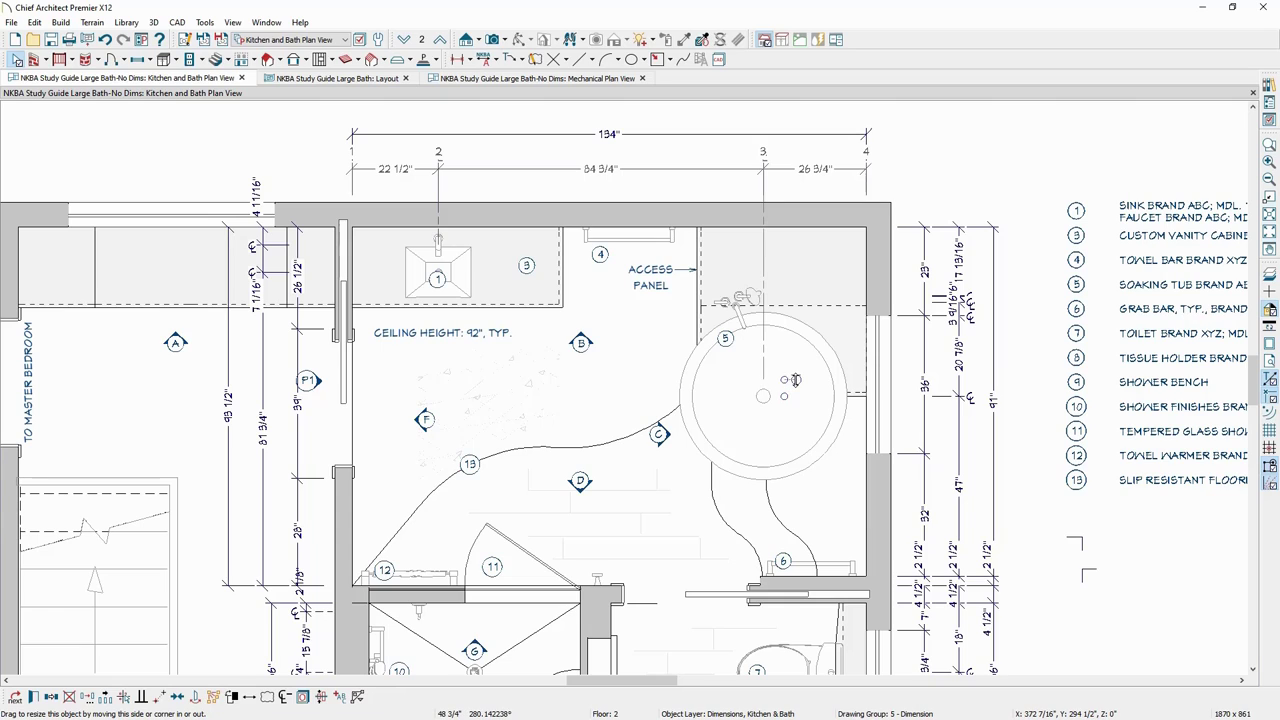
left_click(1020, 155)
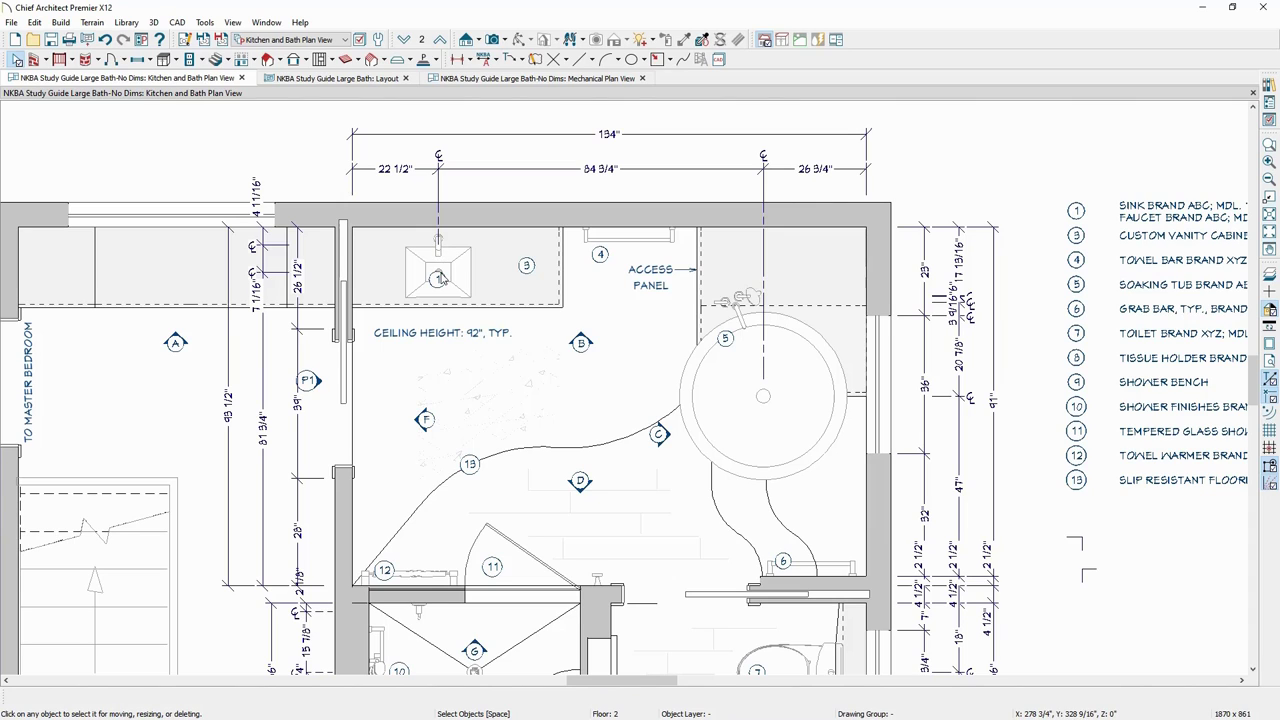
left_click(770, 395)
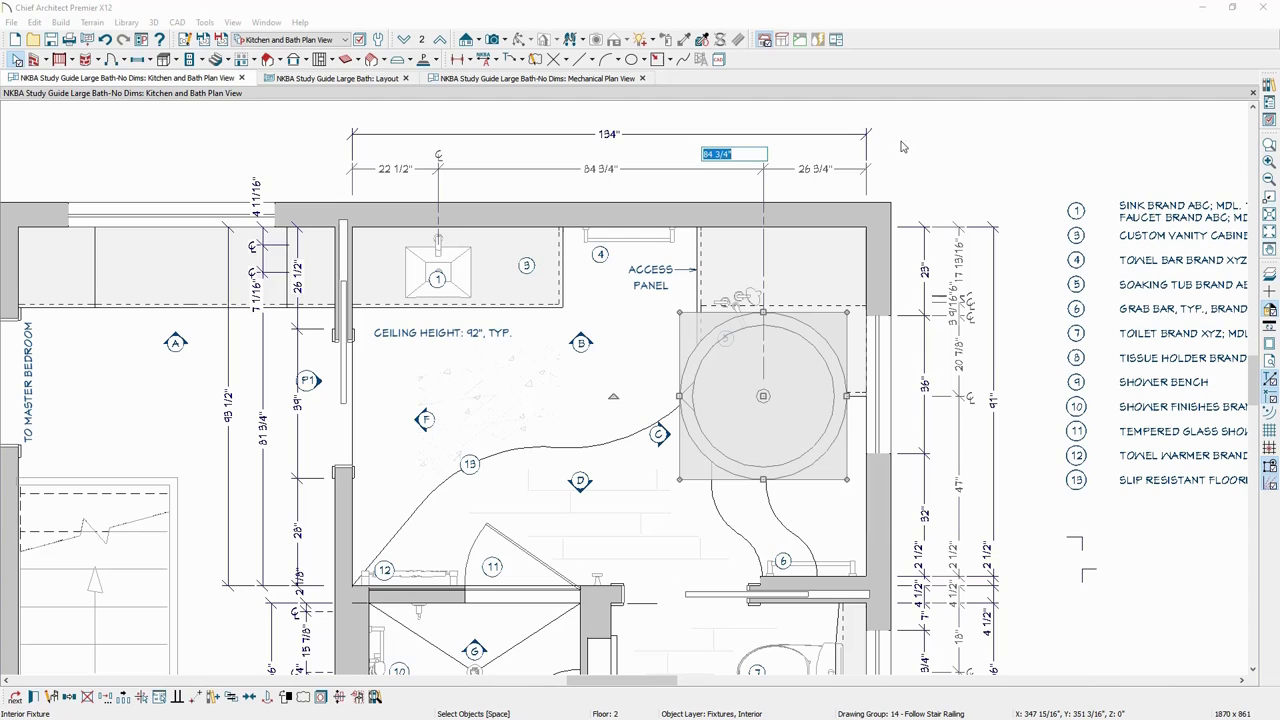
left_click(1003, 121)
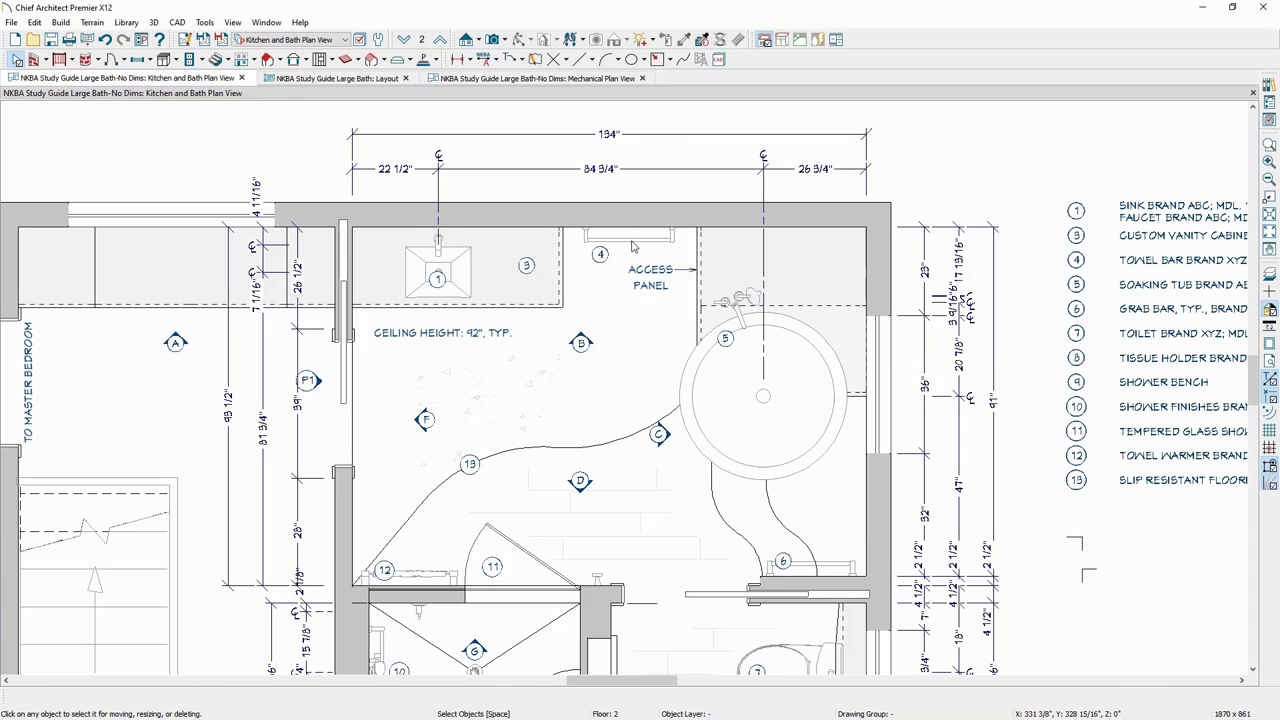
Add the center of the towel bar at callout 4 to the inner dimension string above the bathroom.
left_click(648, 172)
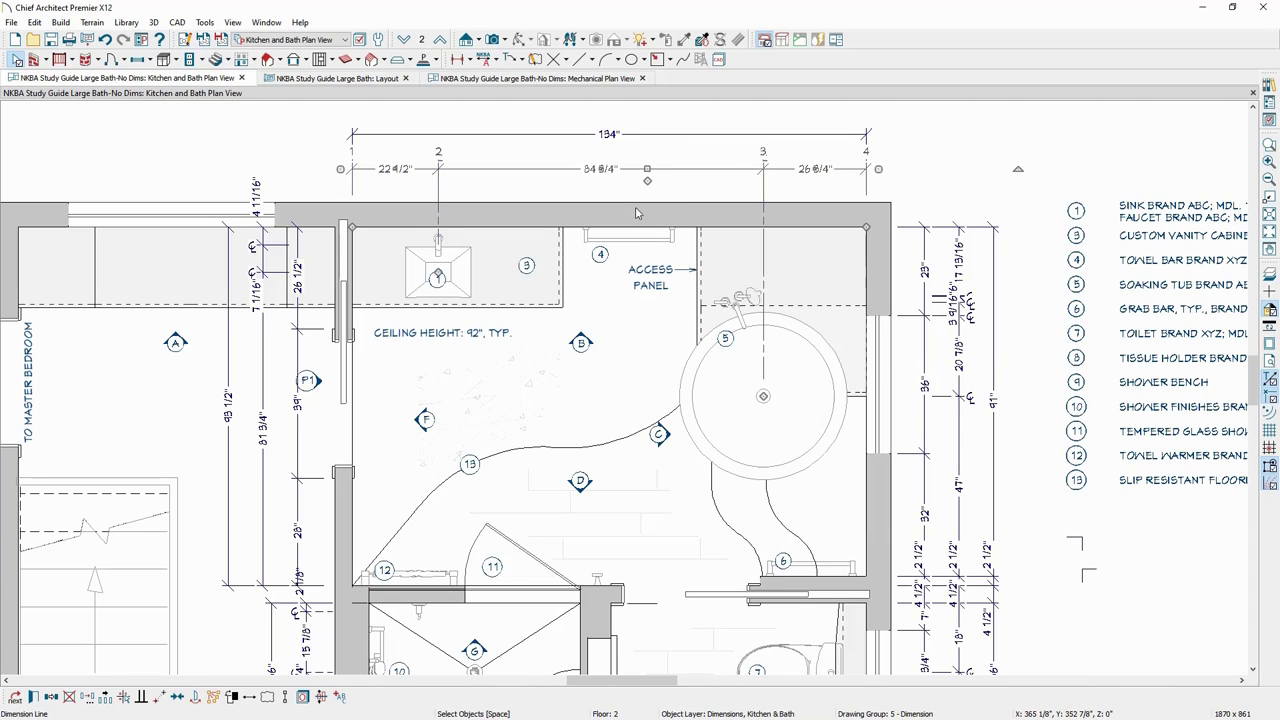
left_click_drag(620, 211, 627, 240)
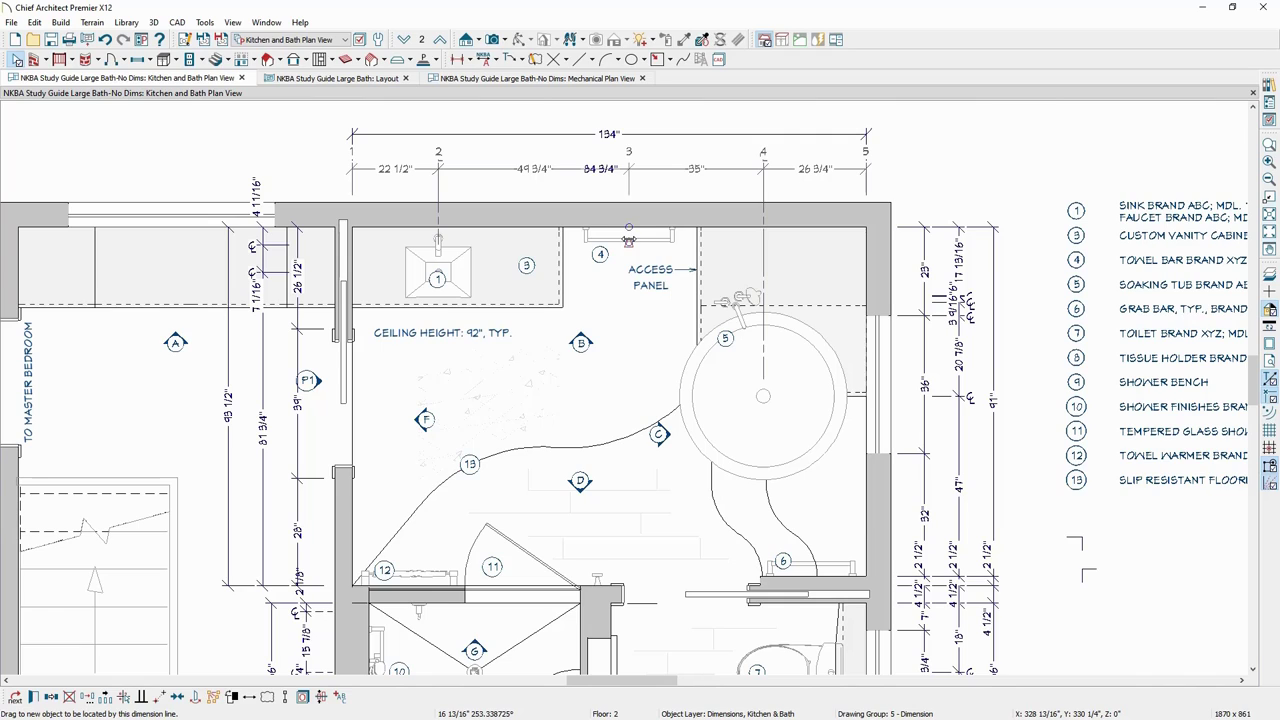
left_click_drag(628, 241, 628, 237)
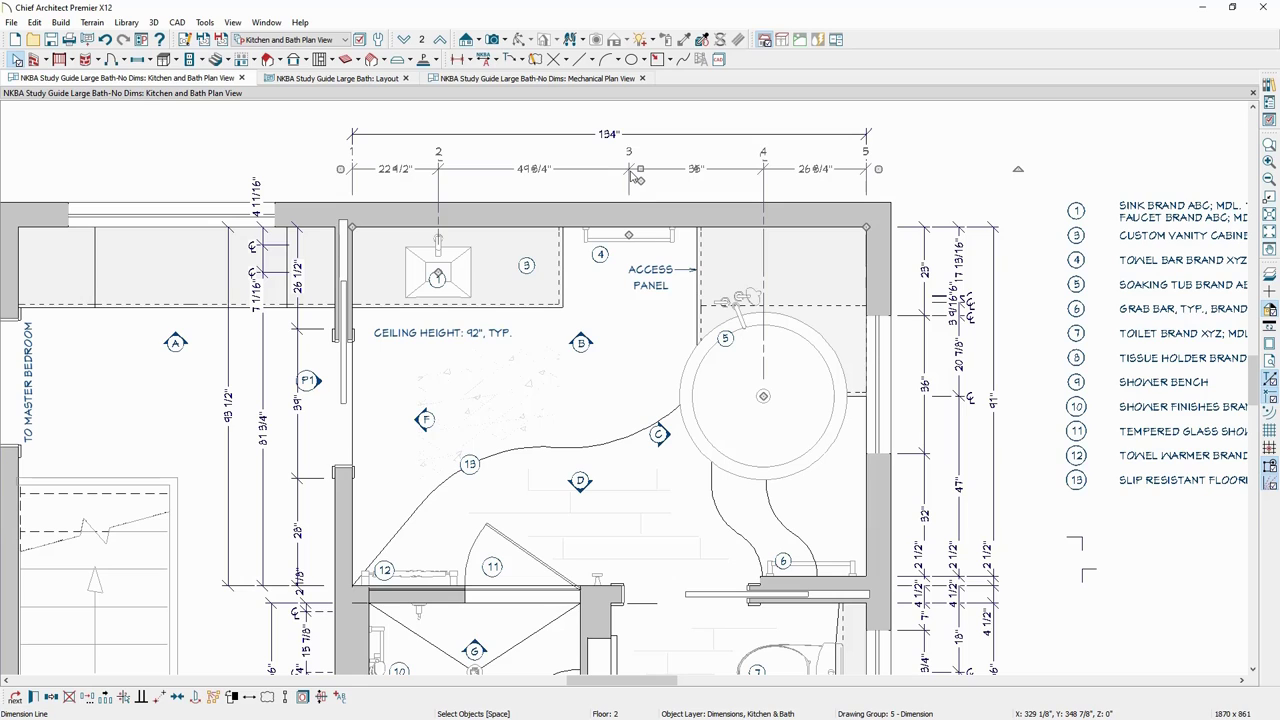
Mark extension 3 of the inner dimension string as a centerline and lengthen it through the wall to the towel bar.
left_click(34, 698)
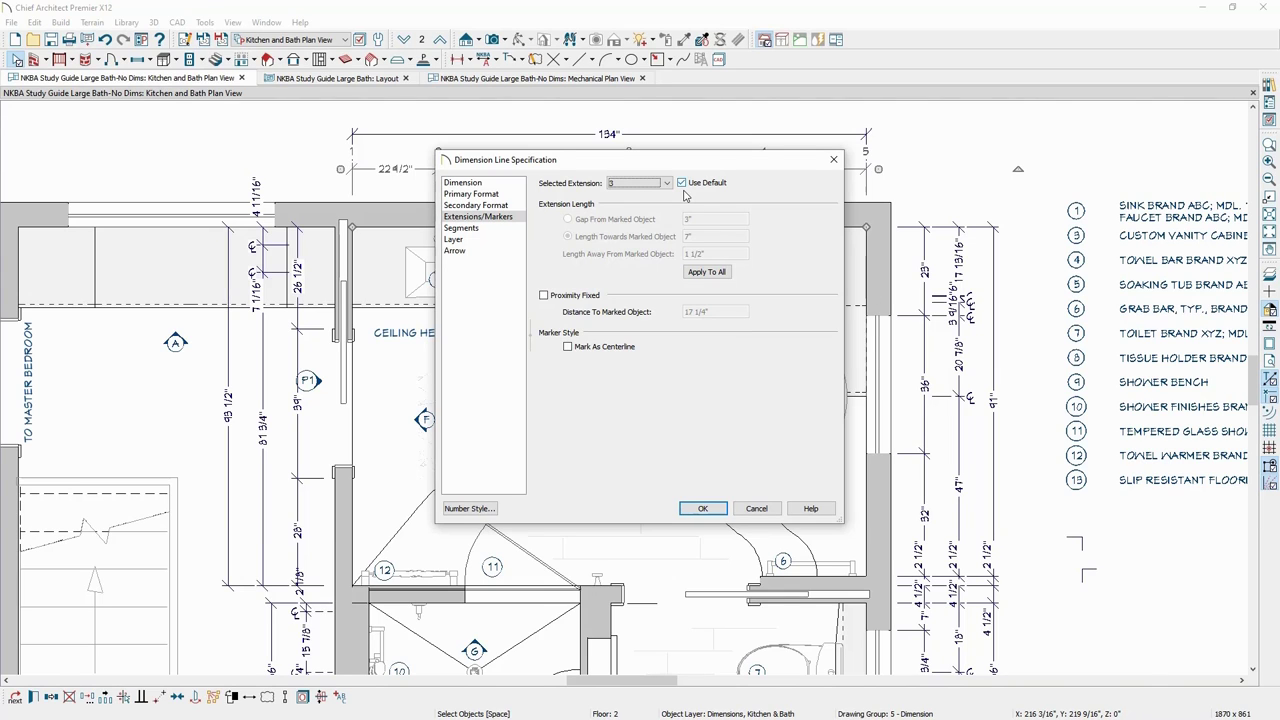
double_click(611, 184)
mouse_move(659, 170)
left_mouse_down()
mouse_move(681, 230)
mouse_move(657, 194)
left_mouse_up()
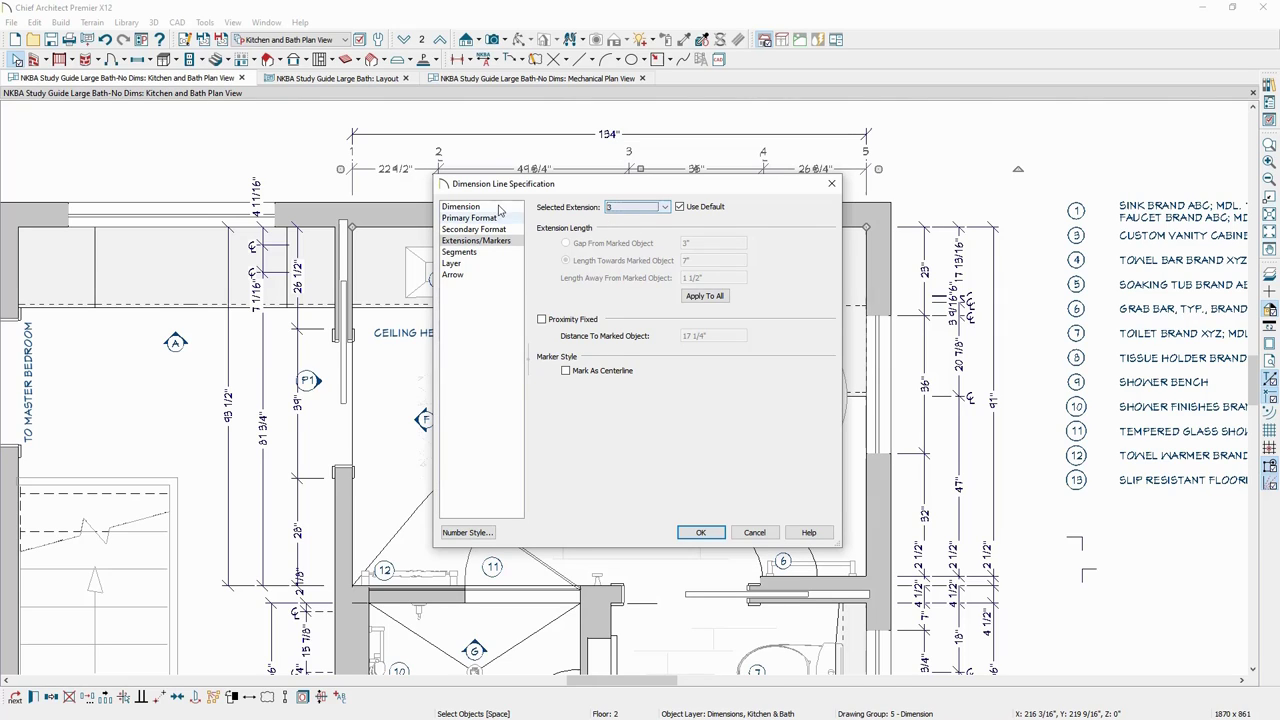
left_click(566, 371)
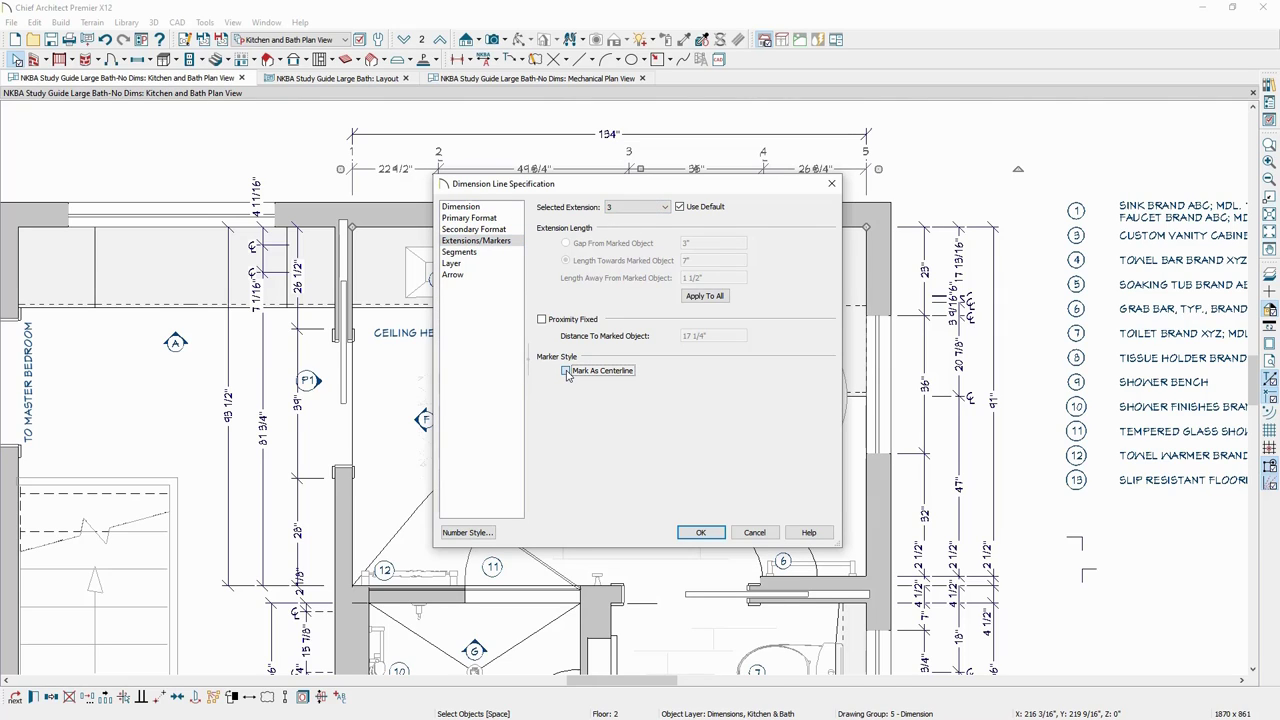
left_click(700, 533)
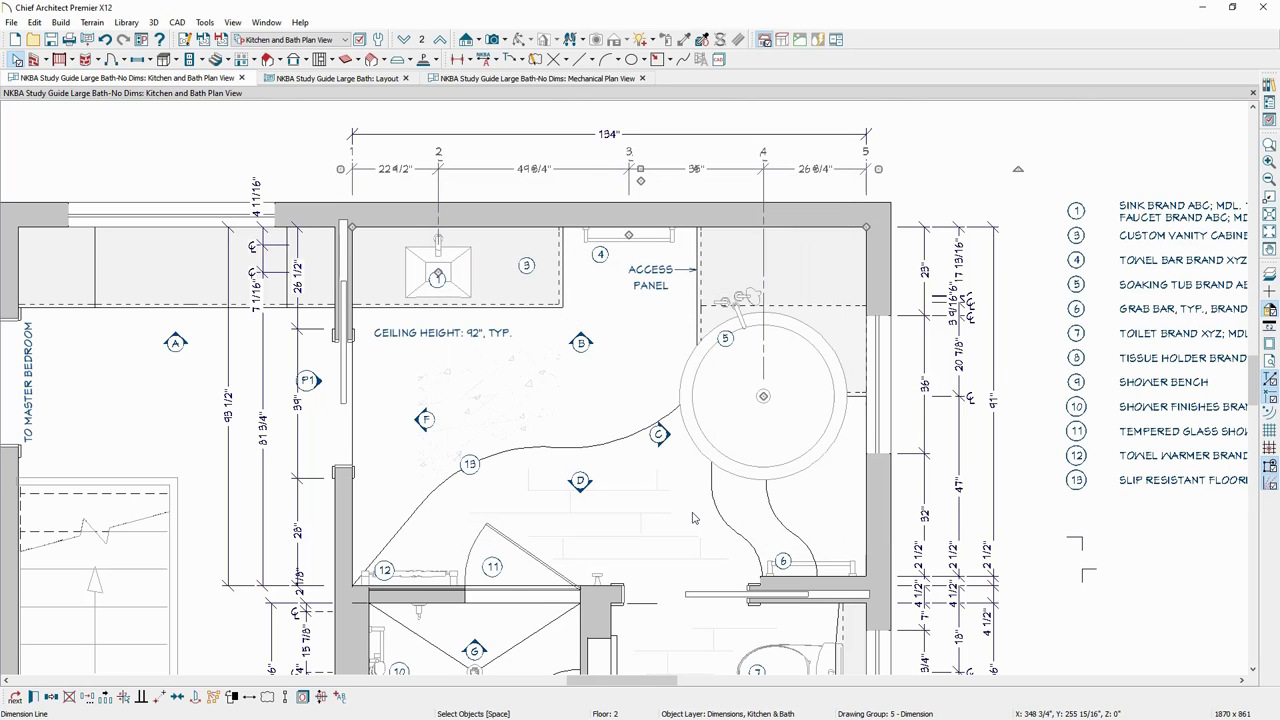
key("Escape")
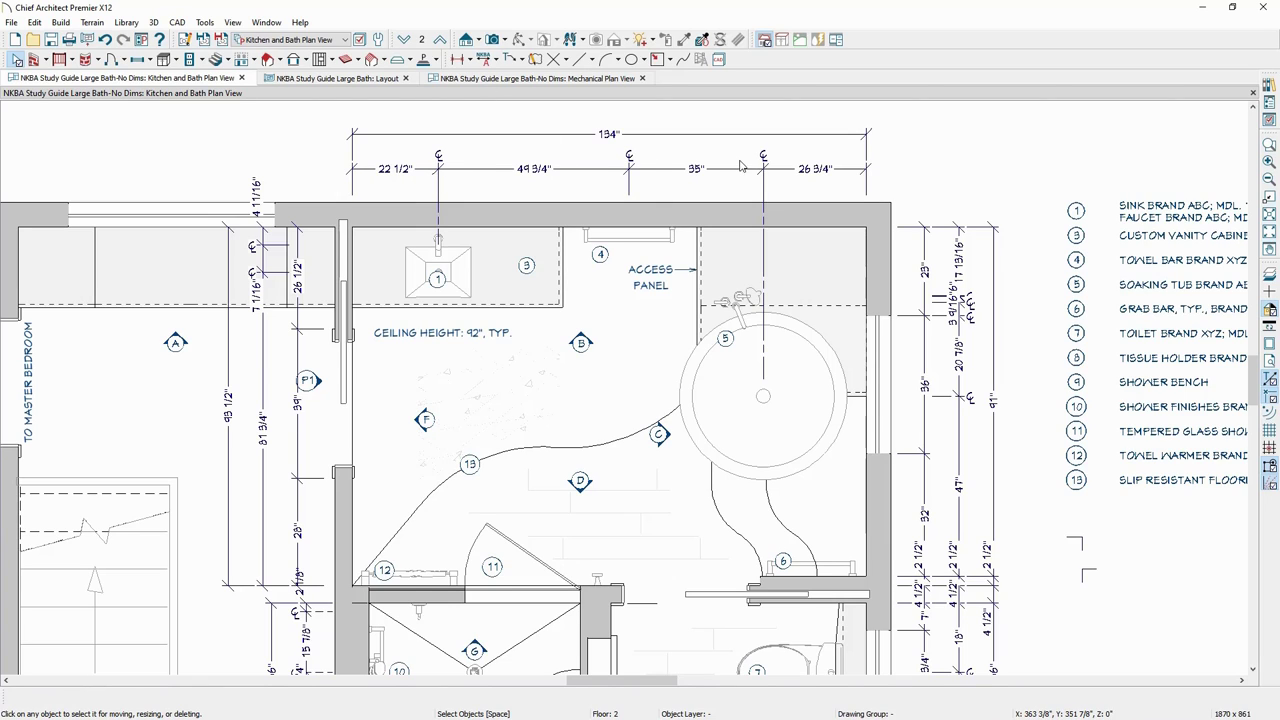
left_click(629, 199)
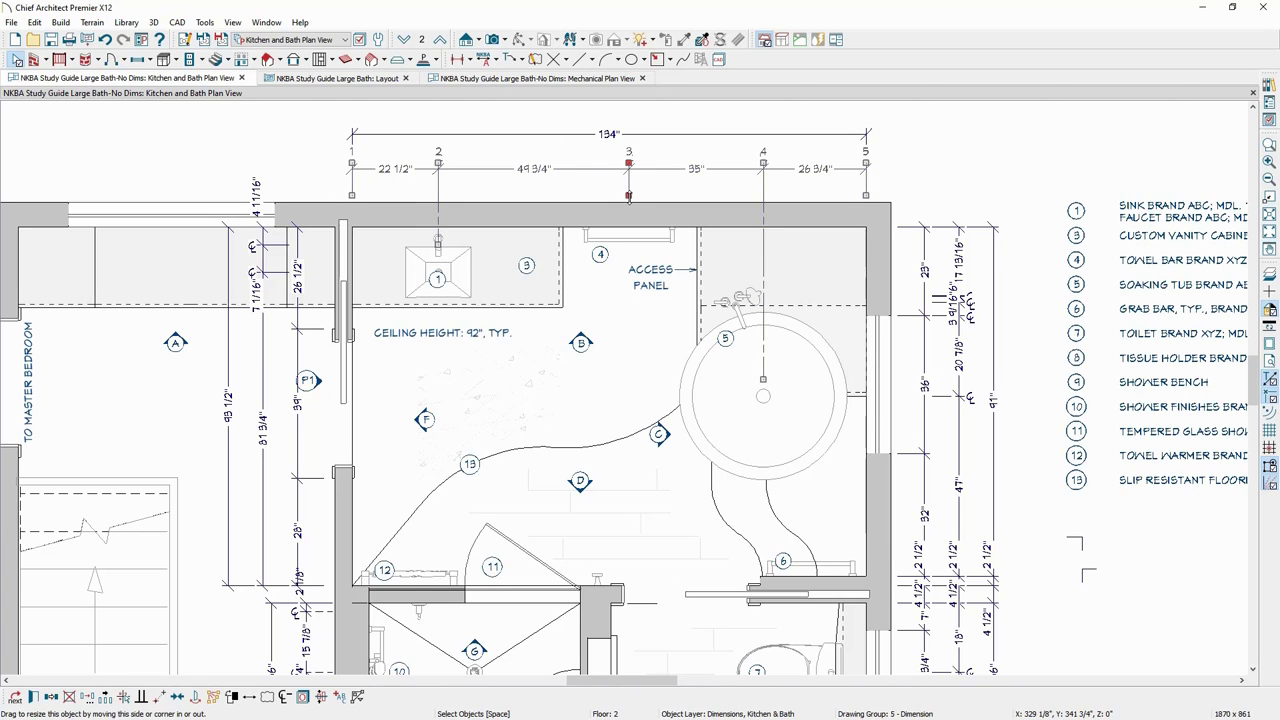
left_click_drag(629, 197, 631, 226)
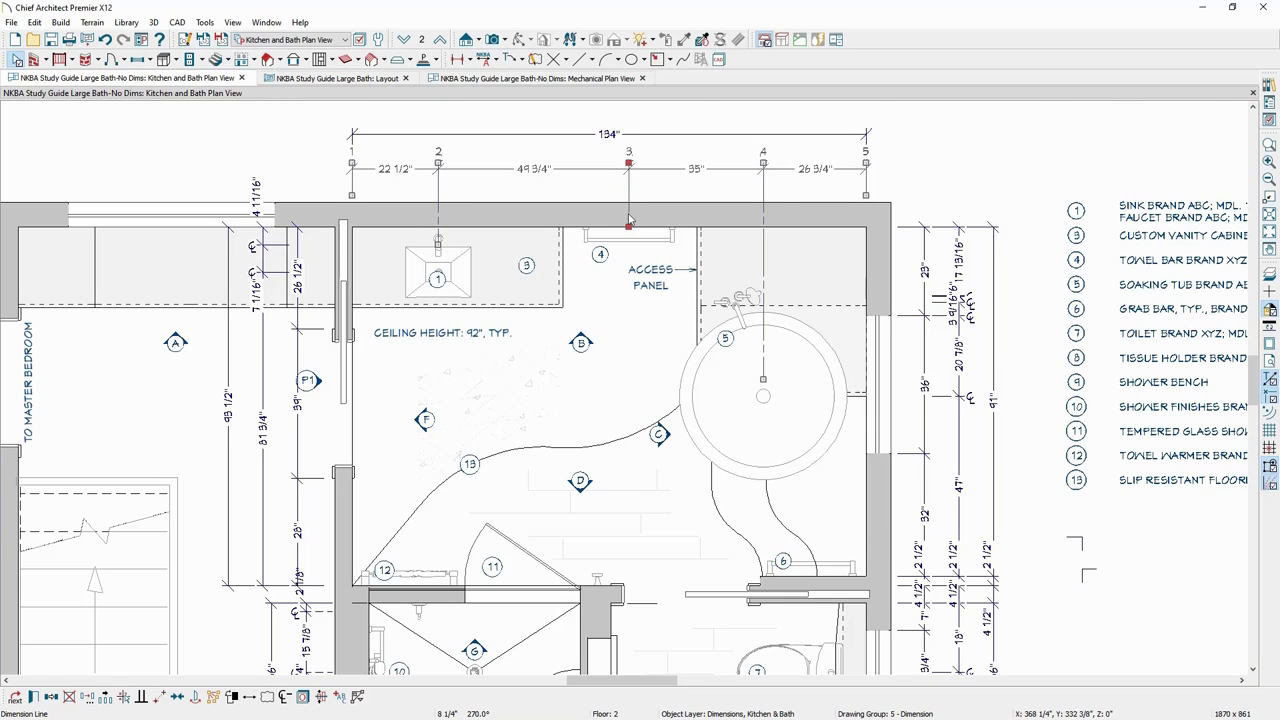
Remove the pocket door partition's extra locating point from the innermost dimension string beside the tub and toilet windows.
left_click(631, 236)
left_click(965, 148)
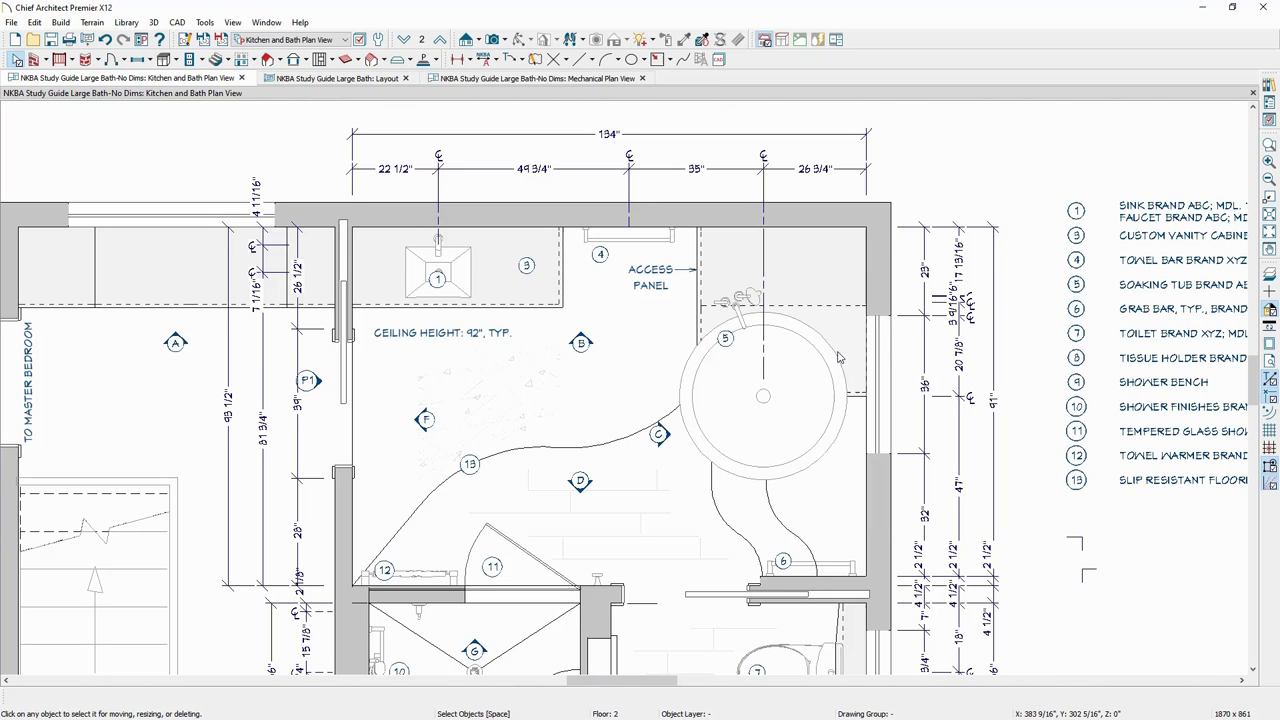
key("p")
left_click_drag(777, 212, 770, 211)
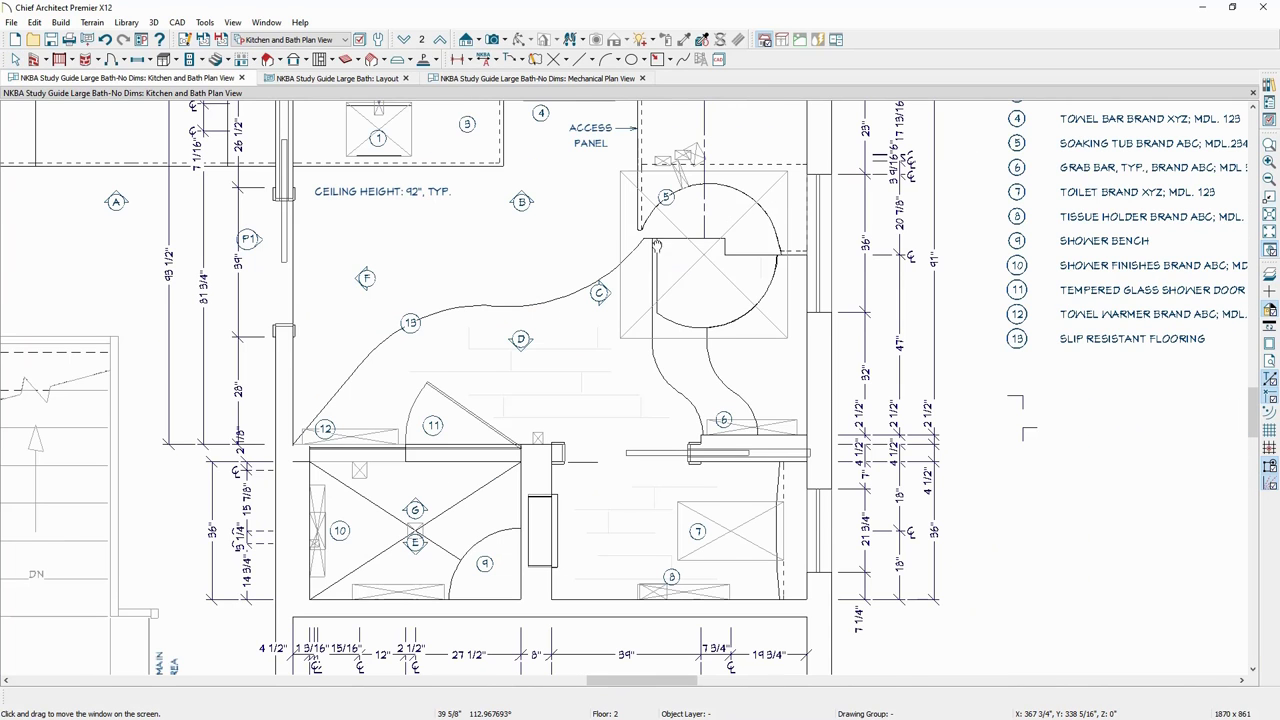
left_click_drag(658, 247, 622, 255)
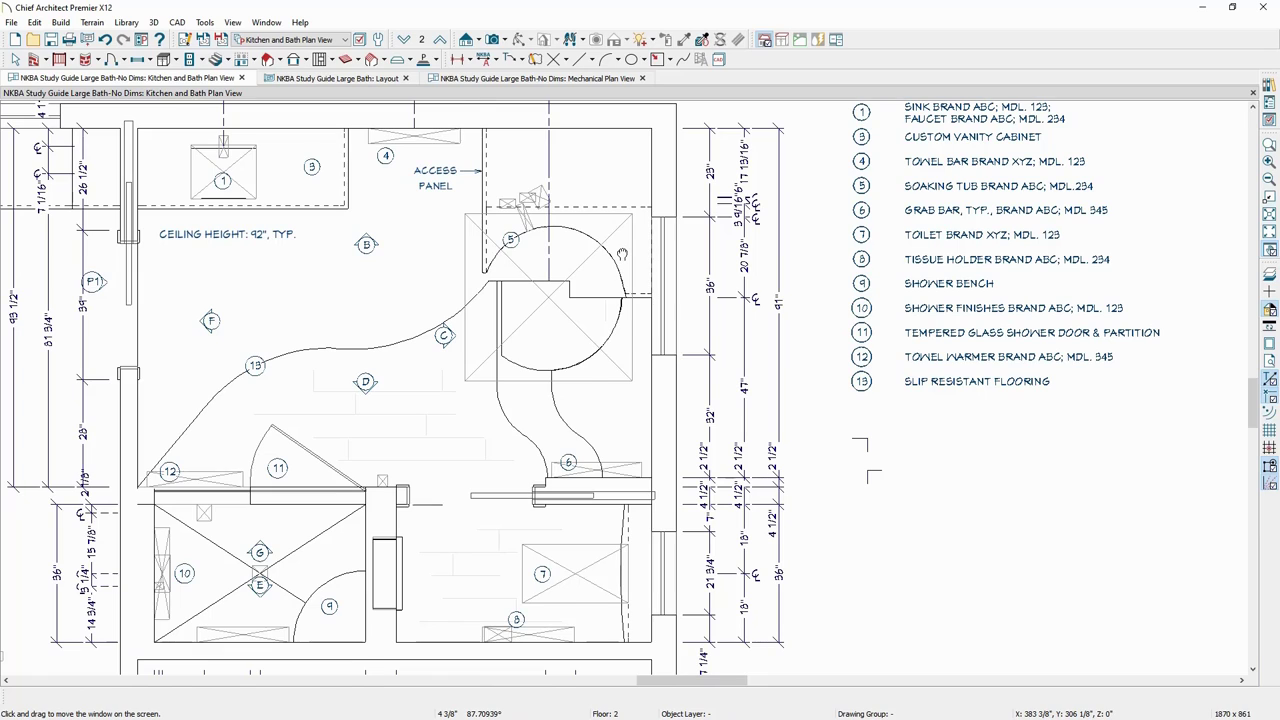
key("space")
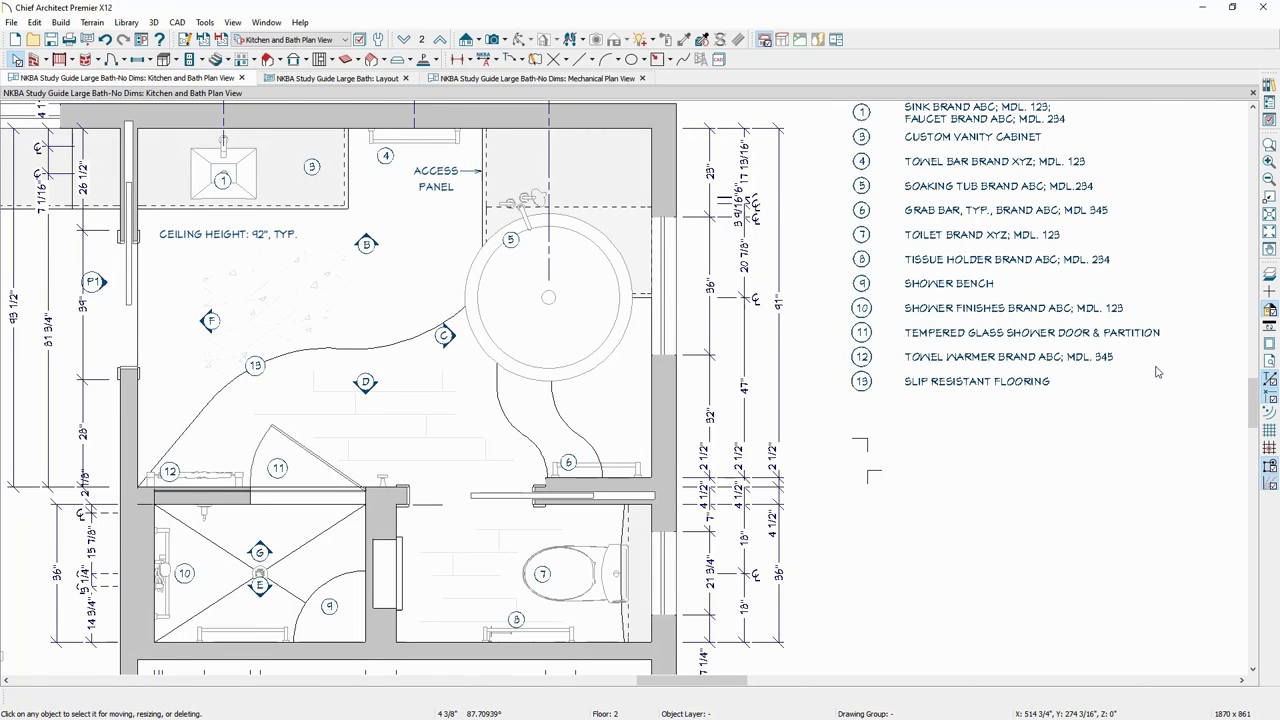
left_click(710, 391)
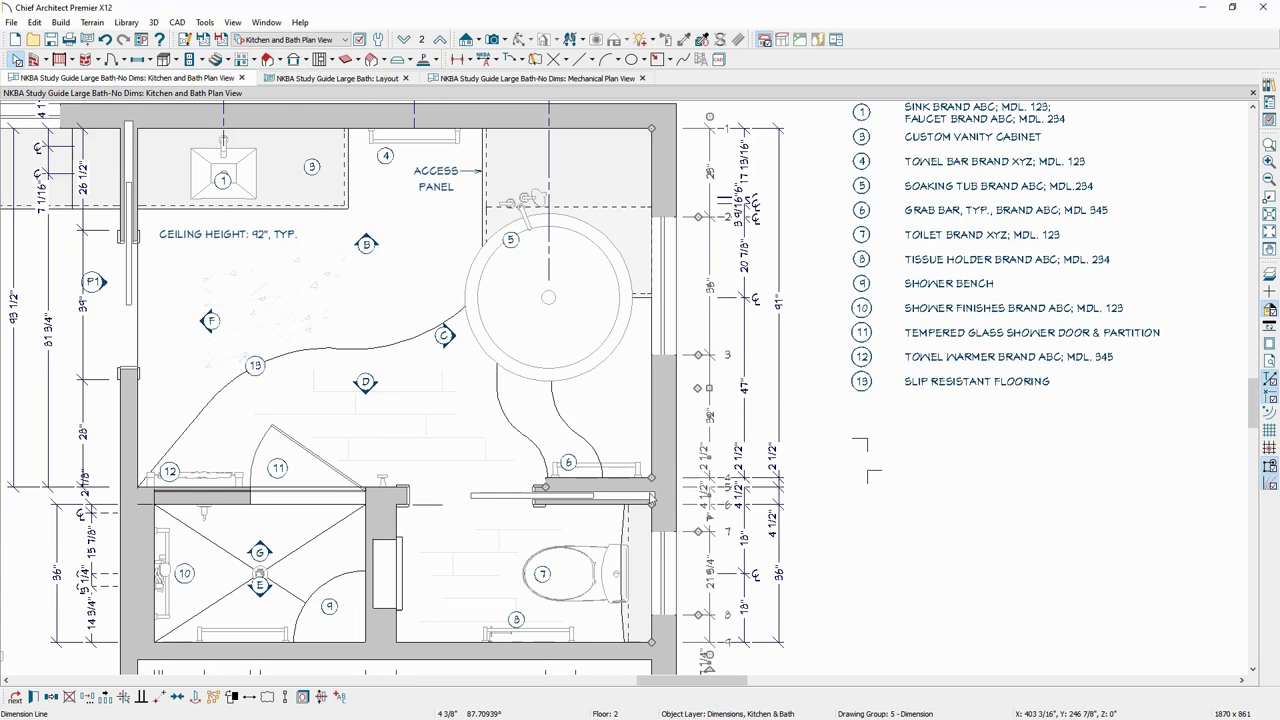
left_click_drag(542, 488, 855, 505)
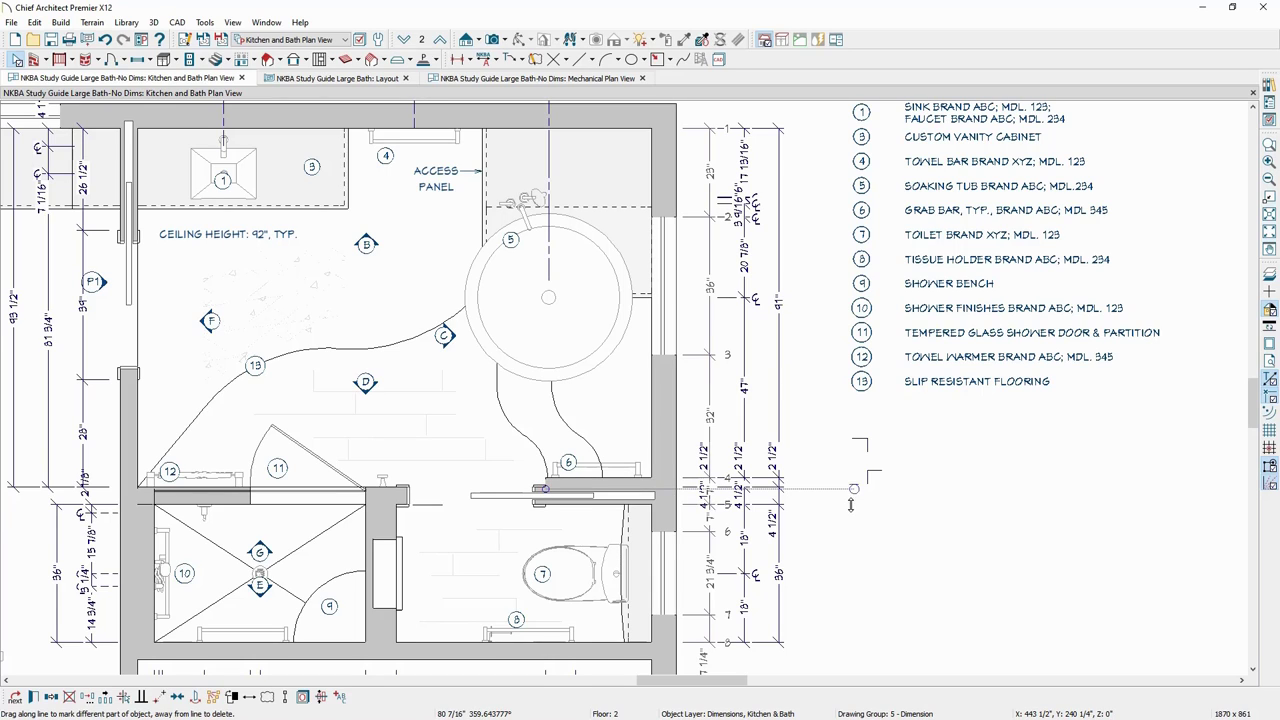
left_click(867, 550)
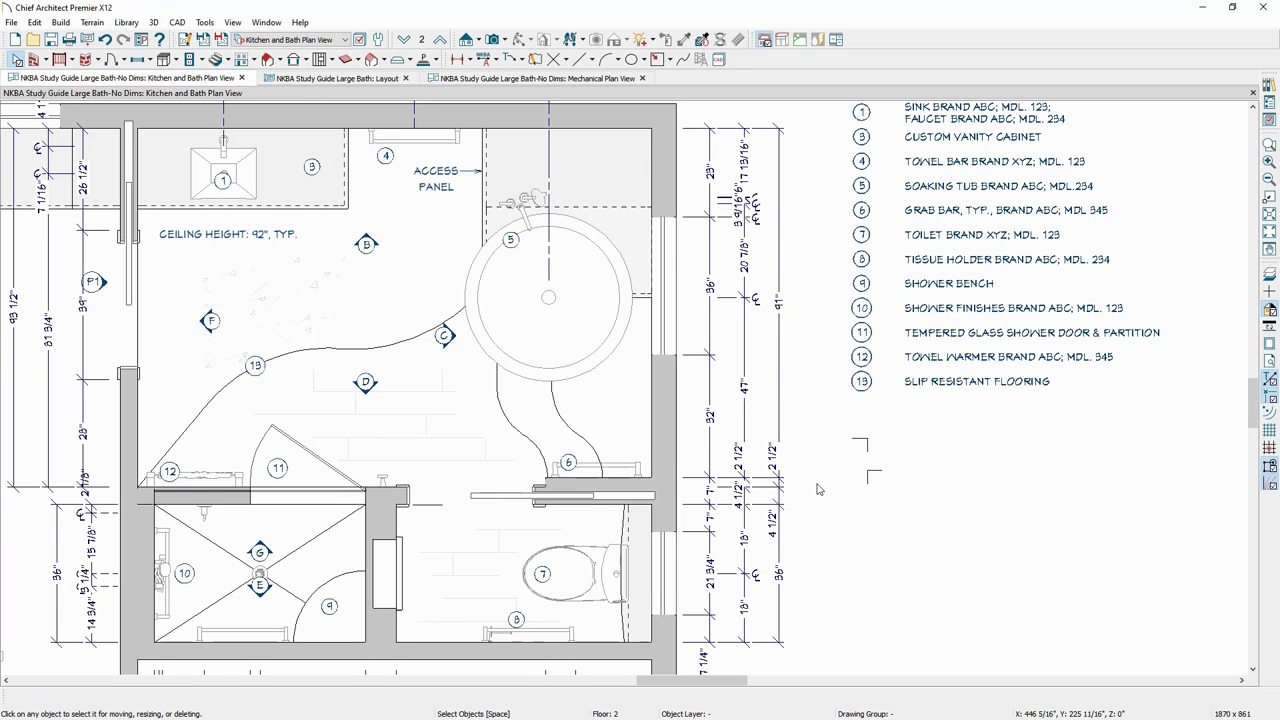
Remove the tub faucet's locating points from the middle dimension string beside the windows and lengthen the tub's centerline extension almost to the drain.
left_click(744, 408)
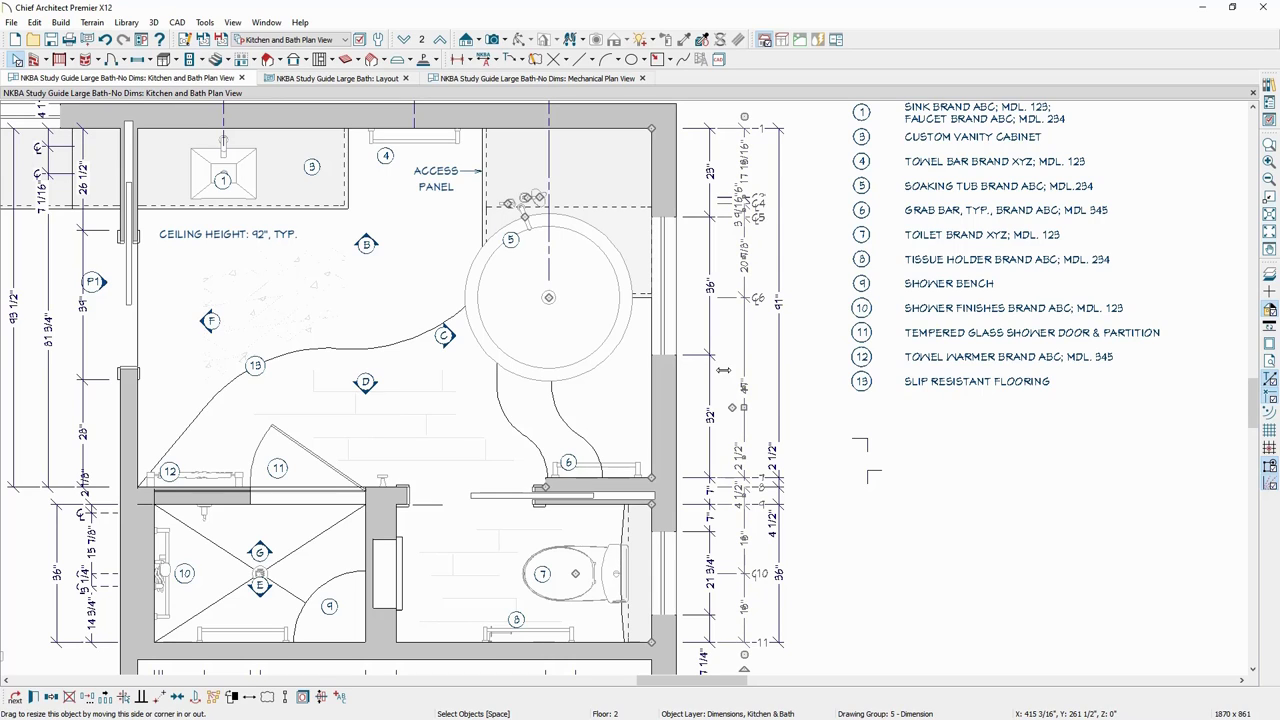
left_click_drag(722, 370, 622, 180)
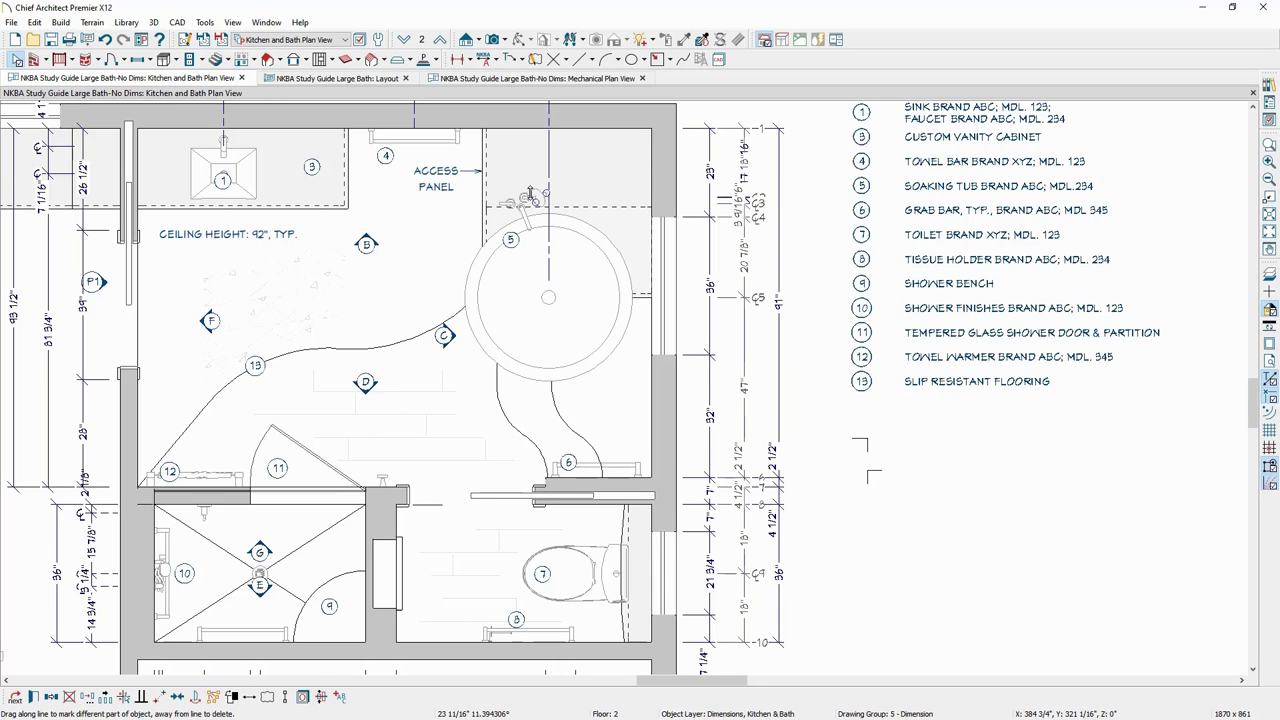
left_click_drag(530, 192, 590, 187)
left_click_drag(507, 205, 618, 181)
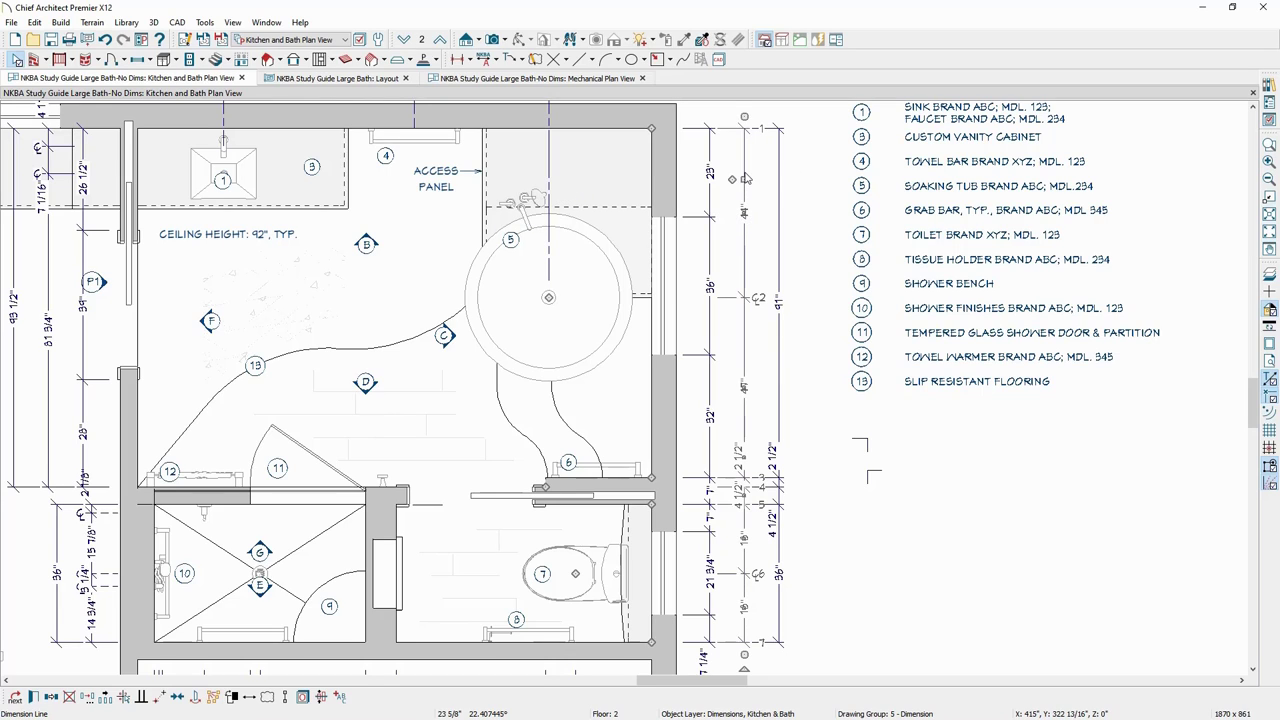
left_click_drag(732, 304, 568, 302)
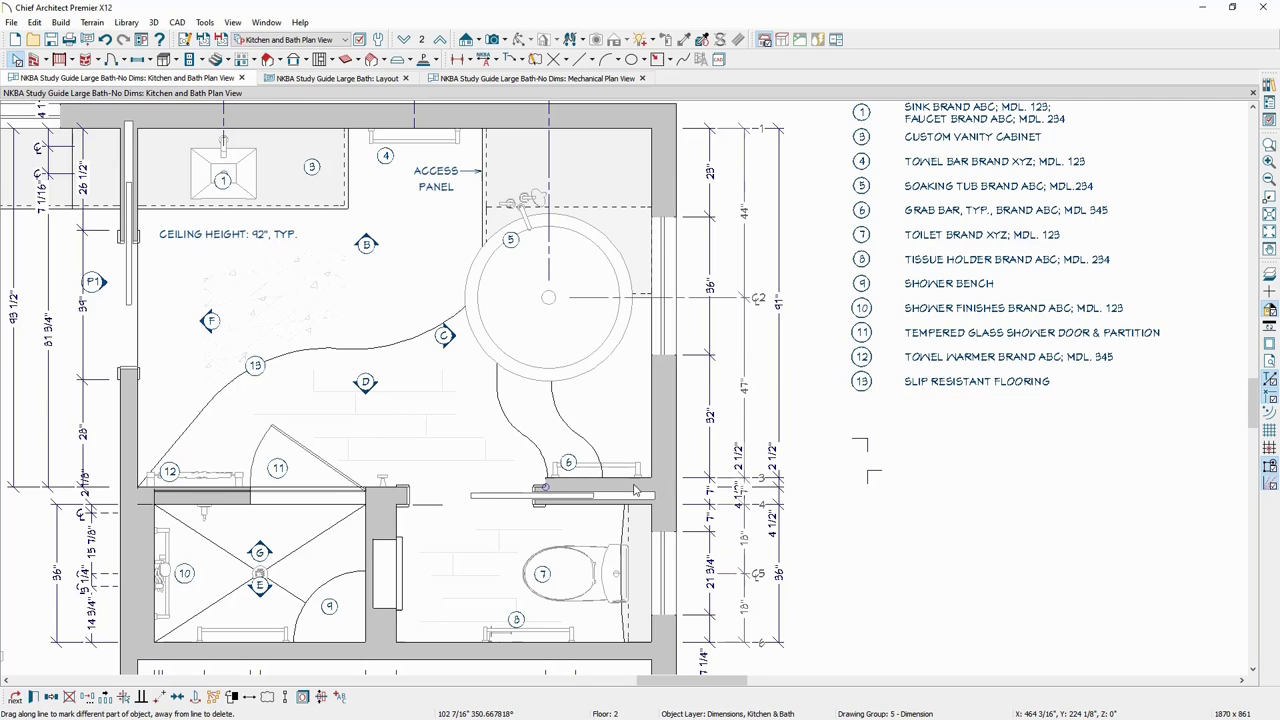
Remove the partition wall's locating points from the middle dimension string and lengthen the toilet's centerline extension through the window wall to the tank.
left_click_drag(634, 490, 856, 527)
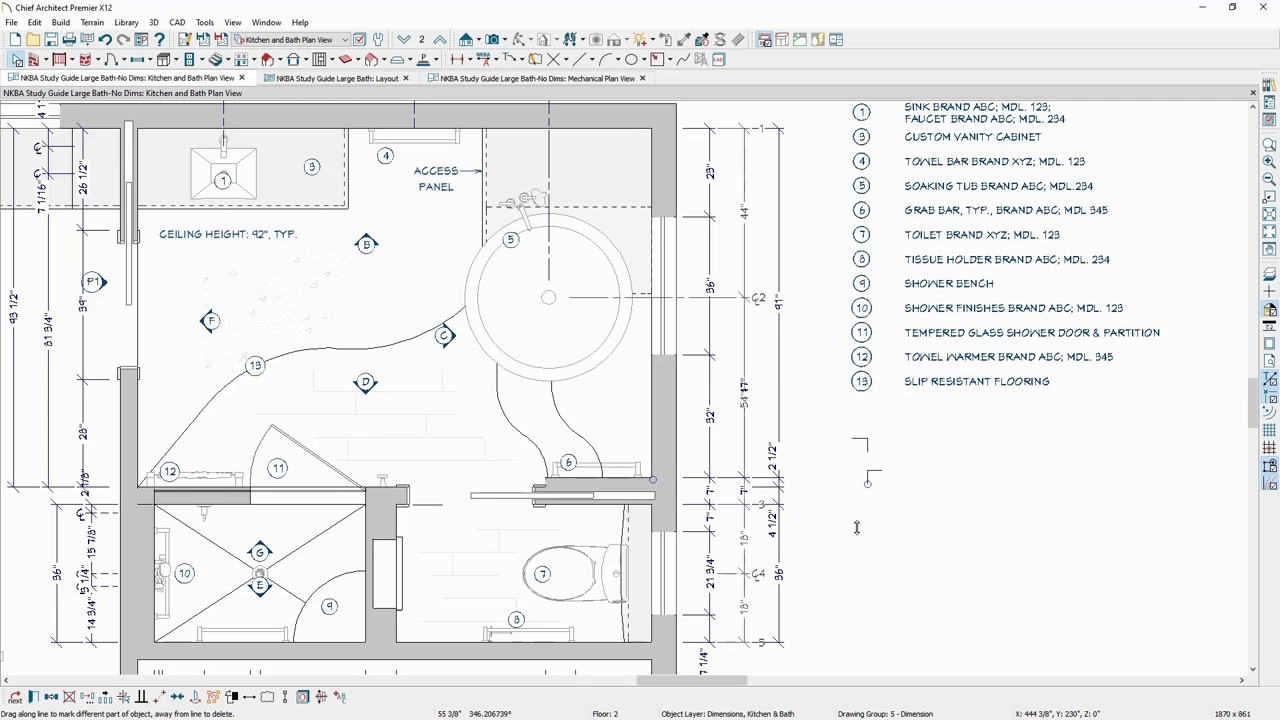
left_click(651, 504)
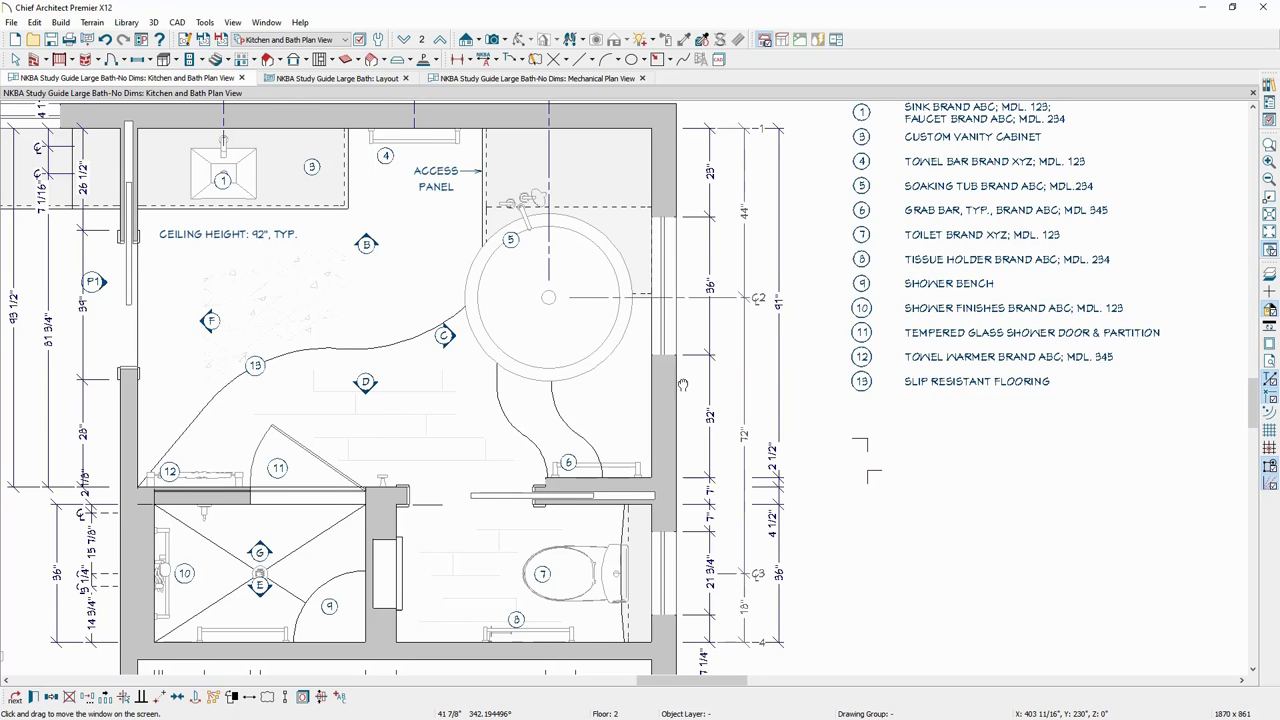
middle_click_drag(700, 527, 648, 298)
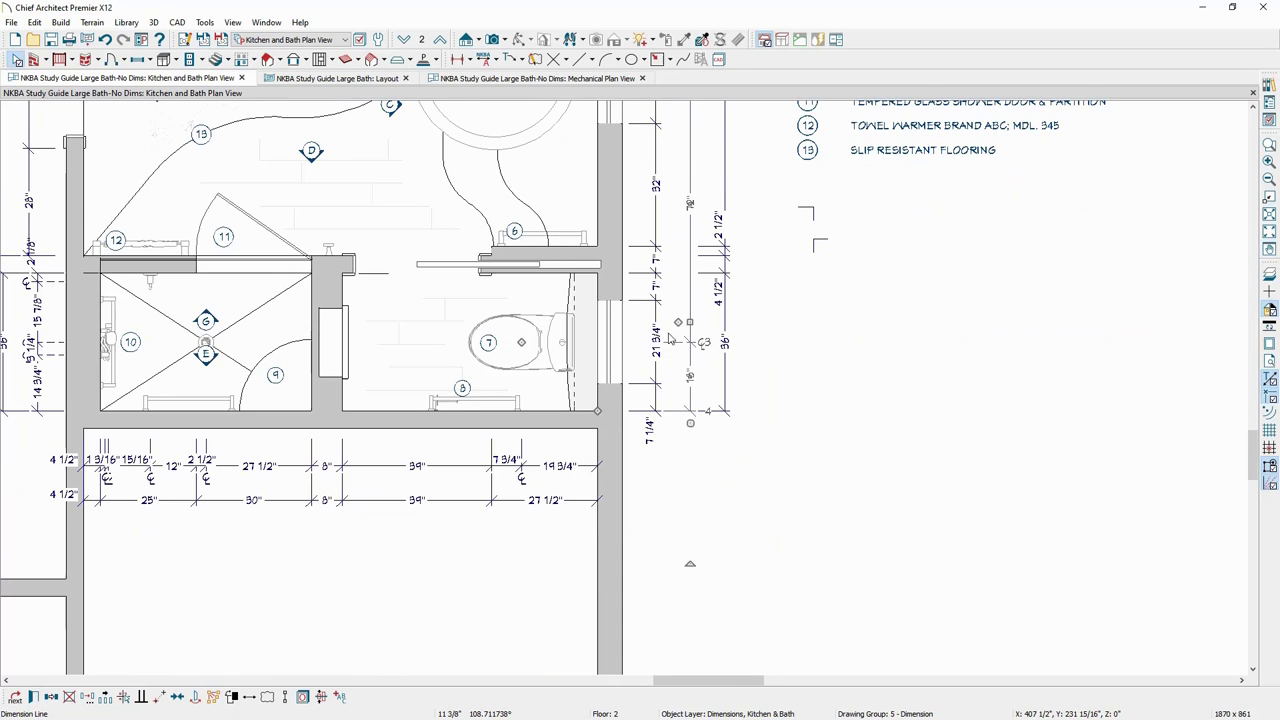
left_click_drag(660, 342, 570, 343)
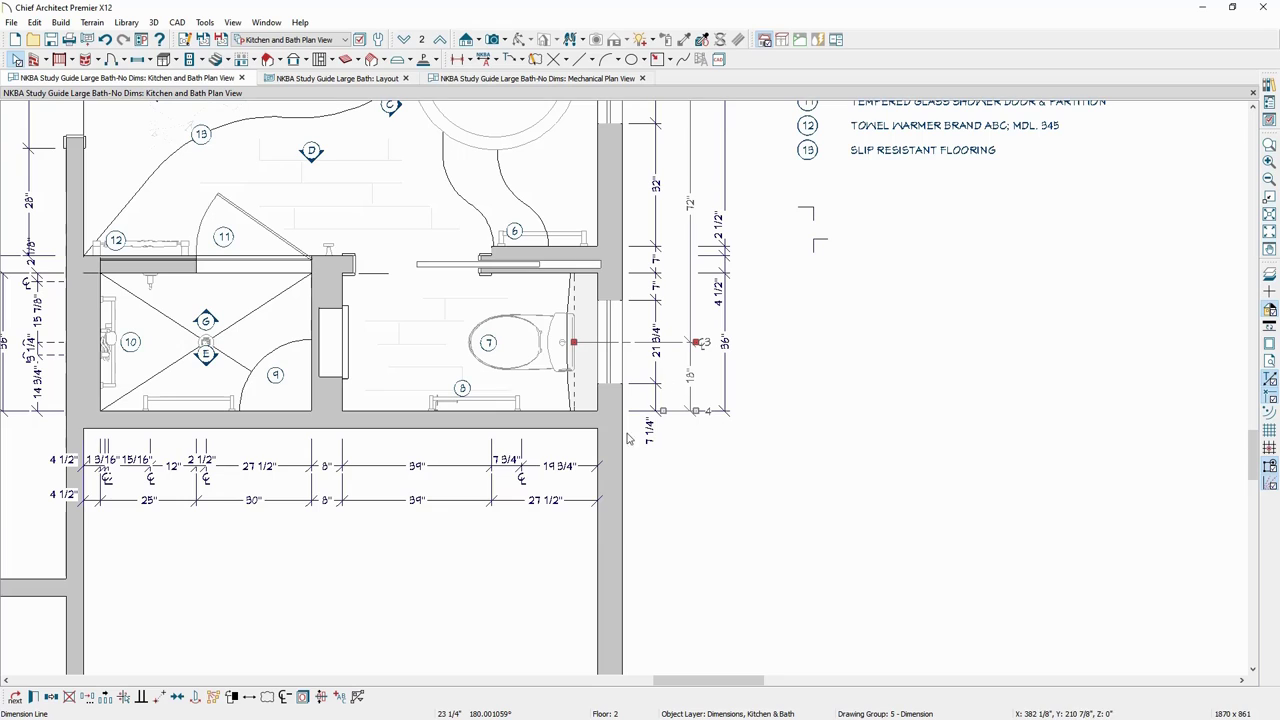
Remove all intermediate locating points from the outermost dimension string beside the windows, leaving one overall wall-to-wall dimension.
left_click(725, 374)
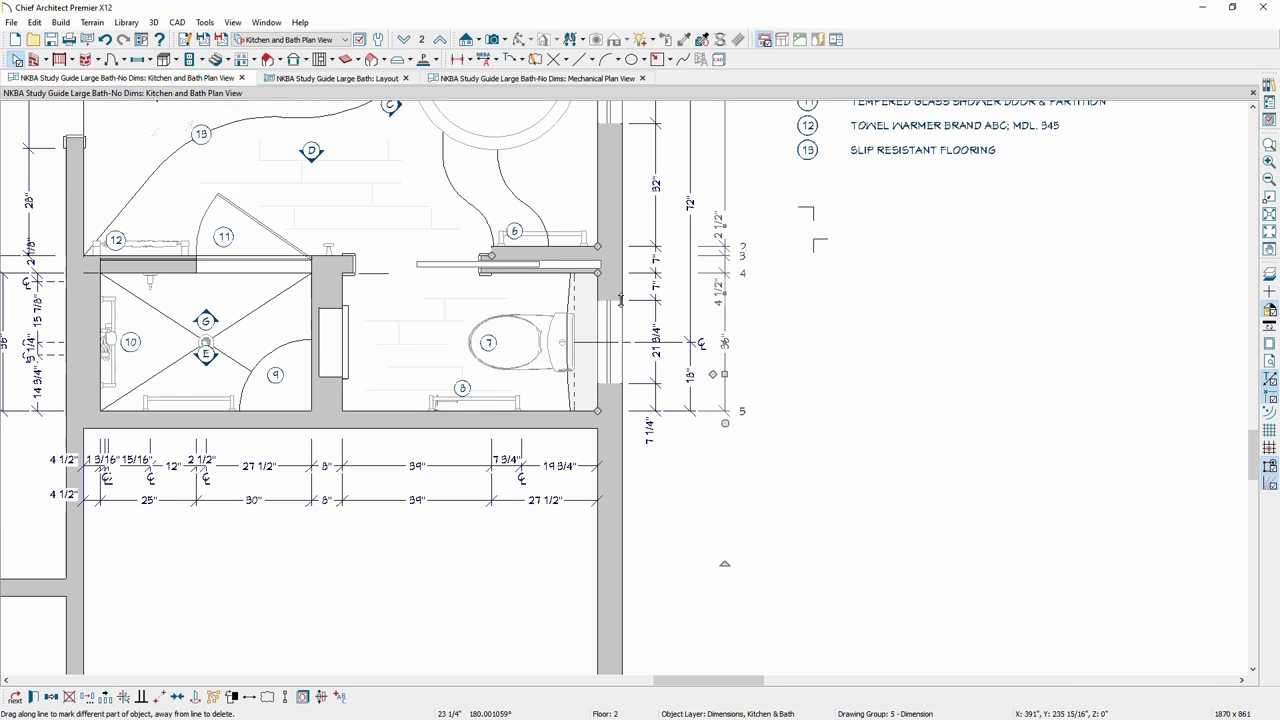
left_click_drag(620, 300, 702, 488)
left_click_drag(601, 240, 752, 296)
left_click_drag(503, 252, 493, 247)
mouse_move(544, 214)
left_mouse_down()
mouse_move(523, 203)
mouse_move(540, 217)
mouse_move(584, 190)
mouse_move(541, 219)
left_mouse_up()
left_click_drag(887, 330, 887, 332)
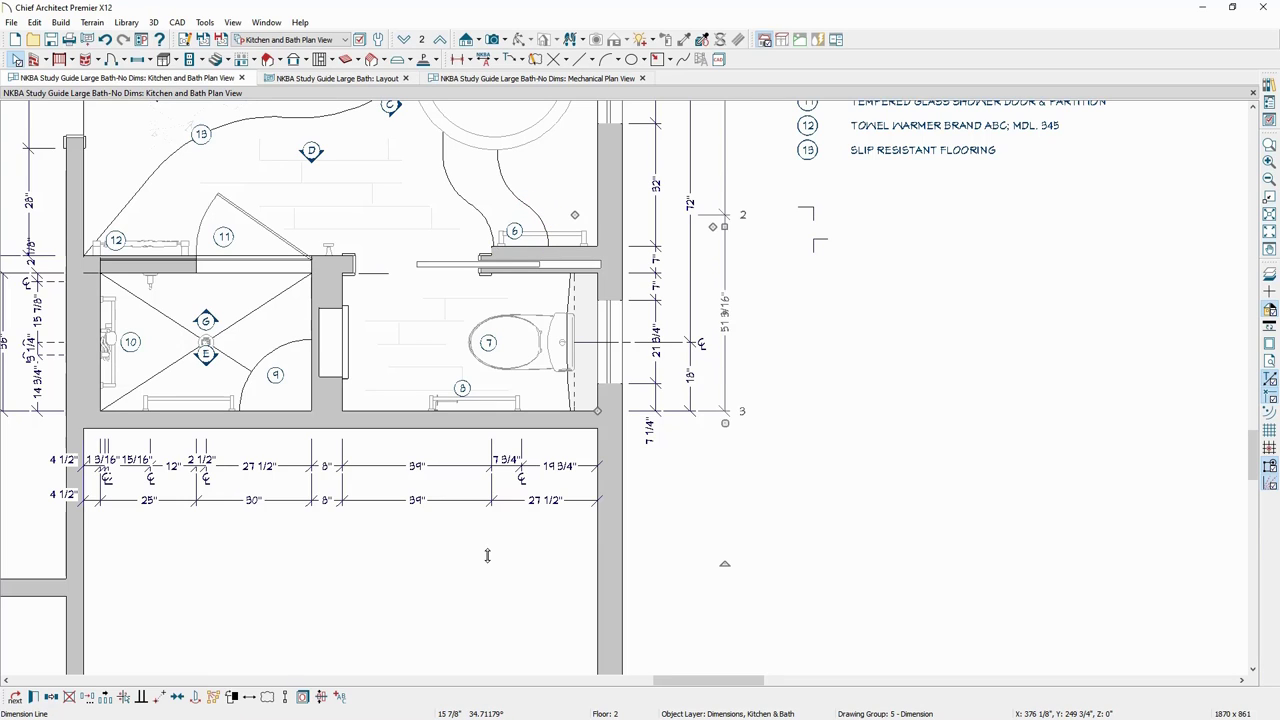
left_click_drag(578, 220, 826, 341)
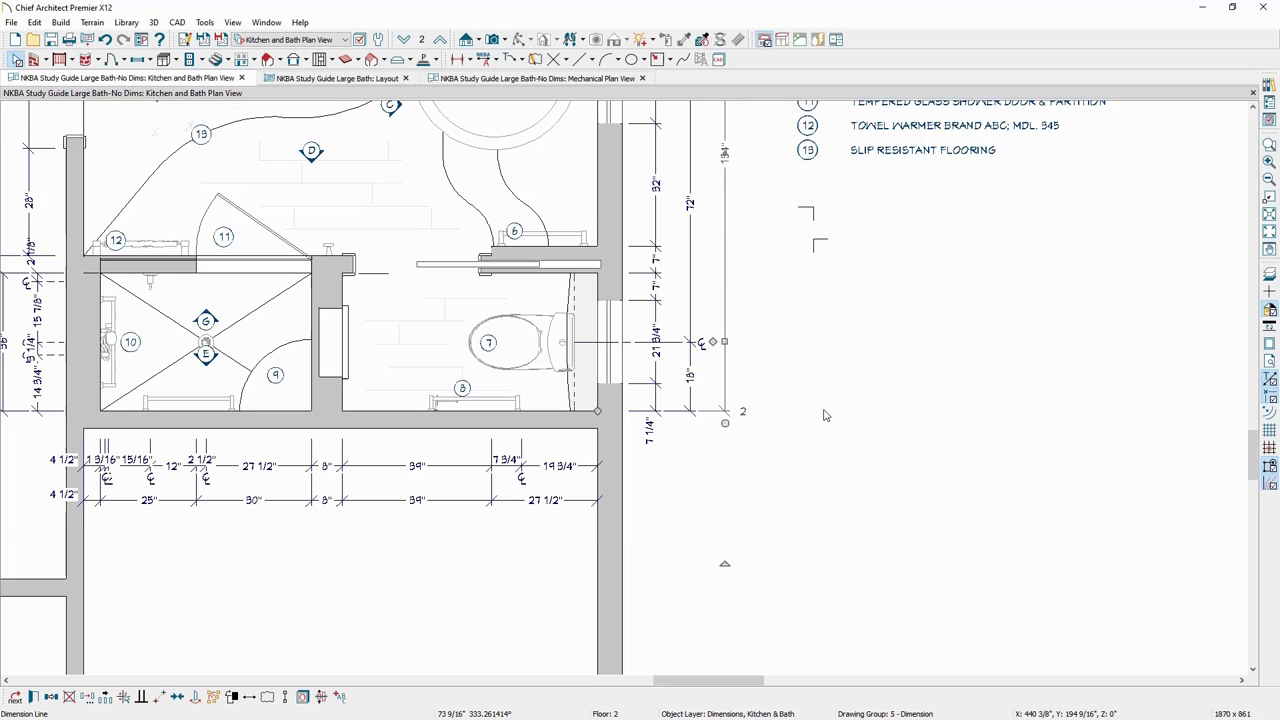
mouse_move(802, 477)
middle_mouse_down()
mouse_move(774, 589)
mouse_move(842, 472)
middle_mouse_up()
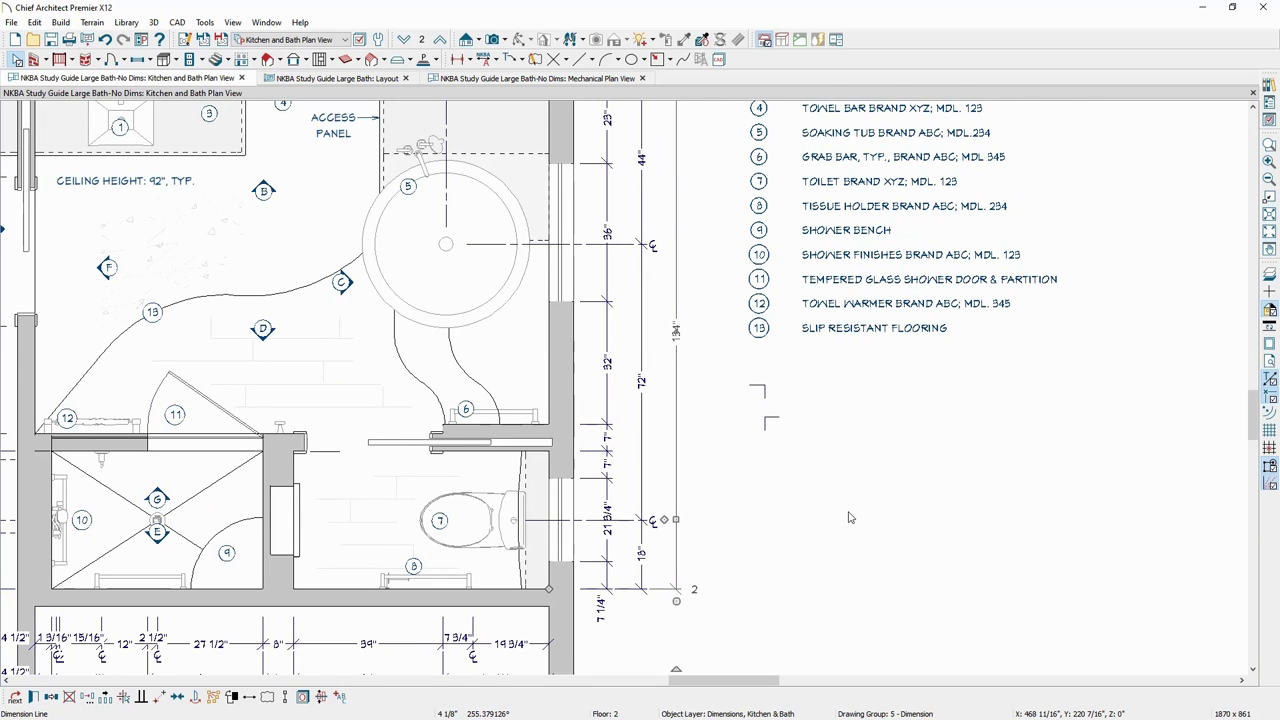
middle_click_drag(887, 511, 979, 541)
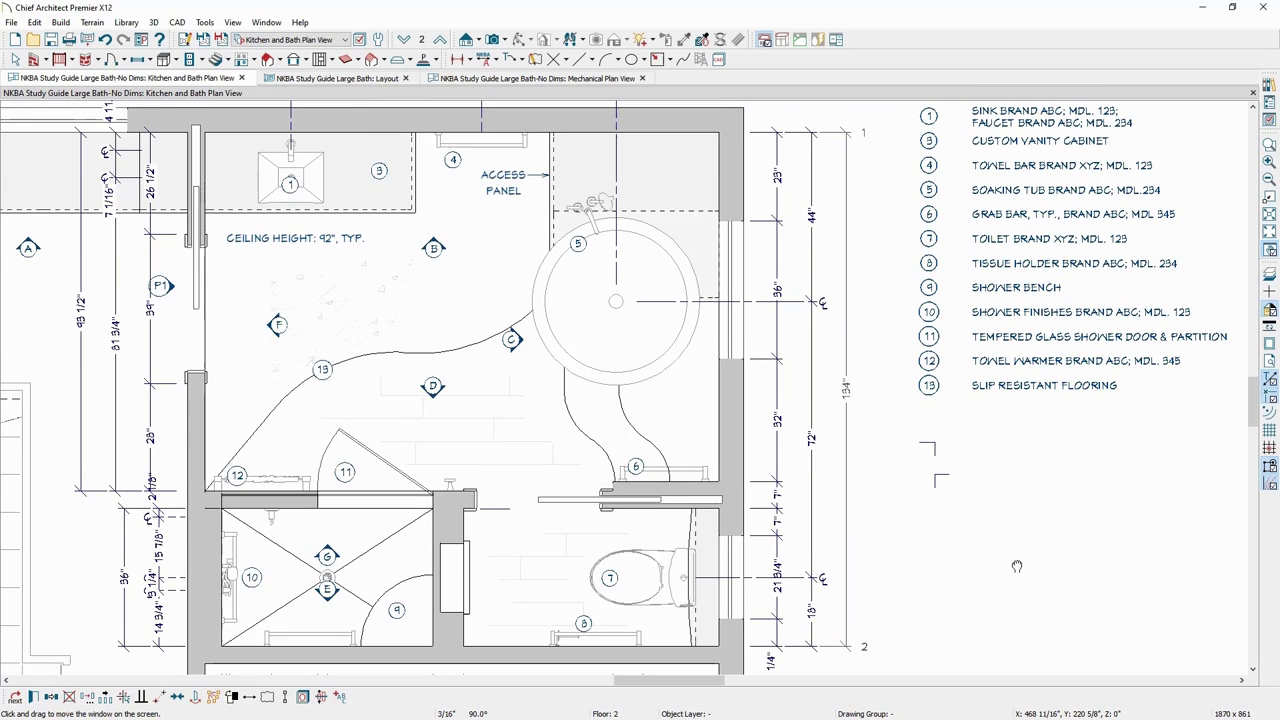
key("Escape")
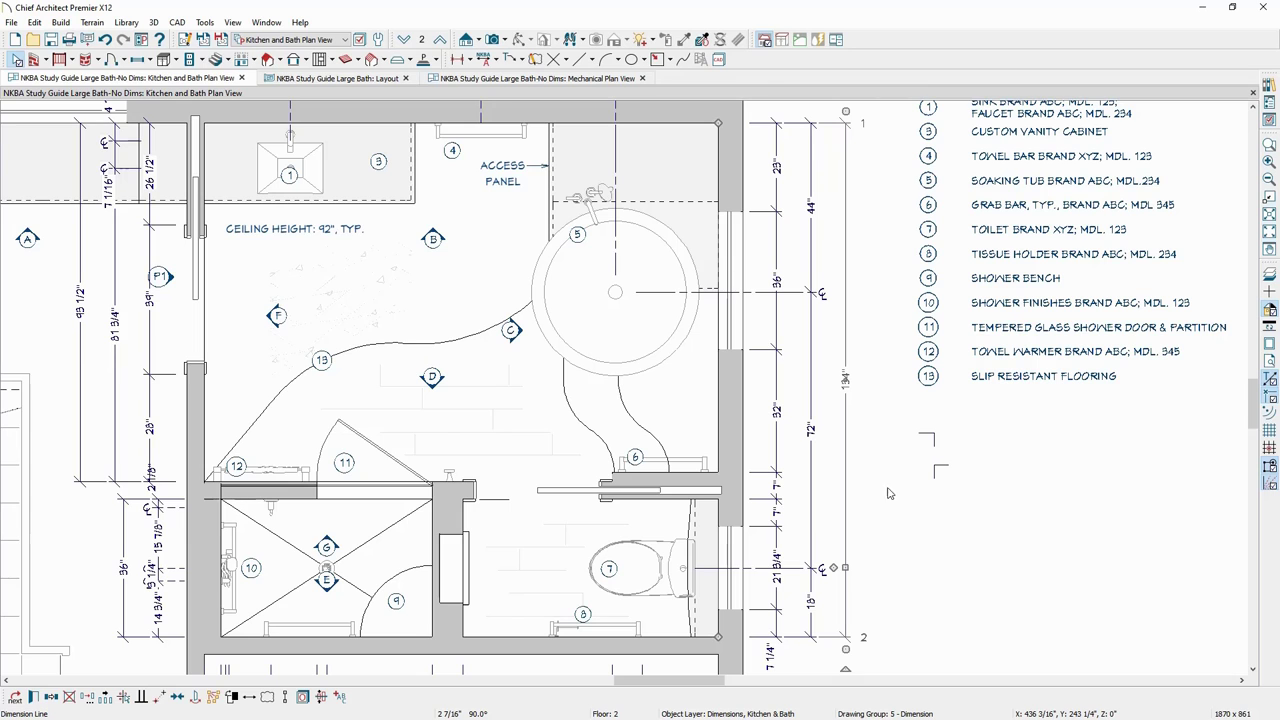
key("Escape")
Move the toilet window's 21 3/4" dimension number along its string, clear of the toilet's centerline extension.
scroll(793, 463, "down", 5)
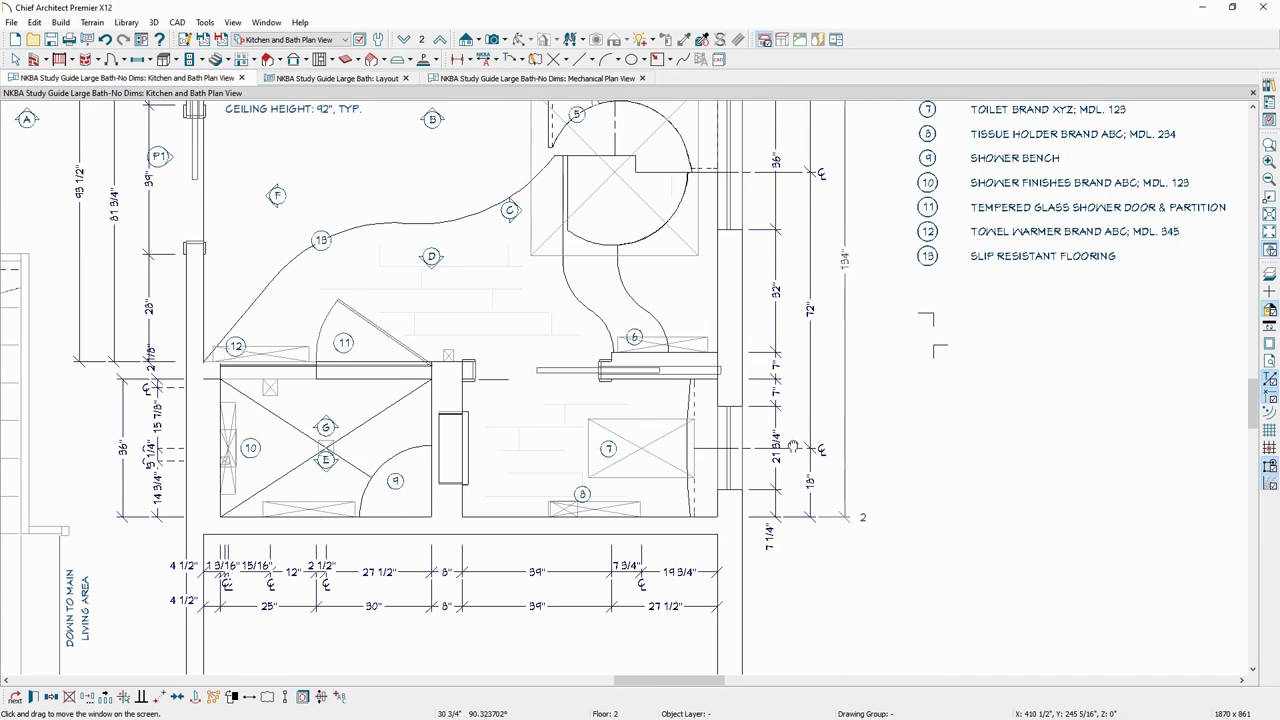
left_click(795, 447)
scroll(793, 447, "up", 3)
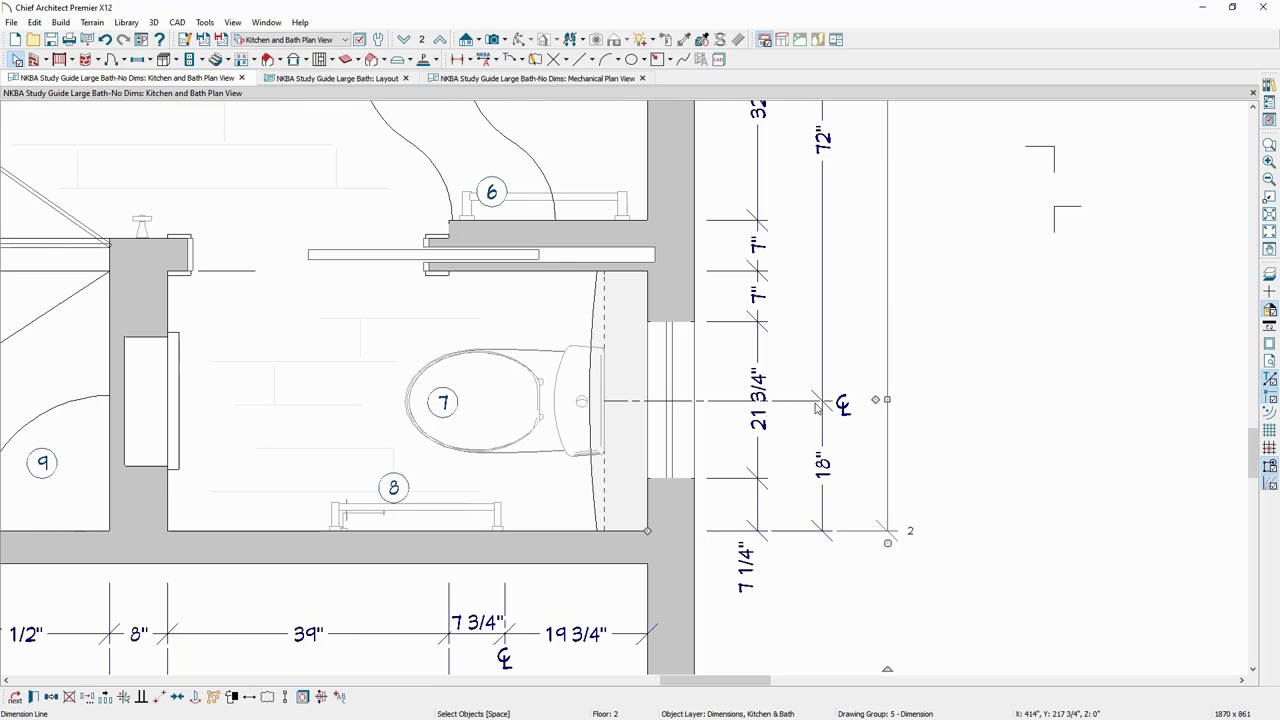
left_click(758, 450)
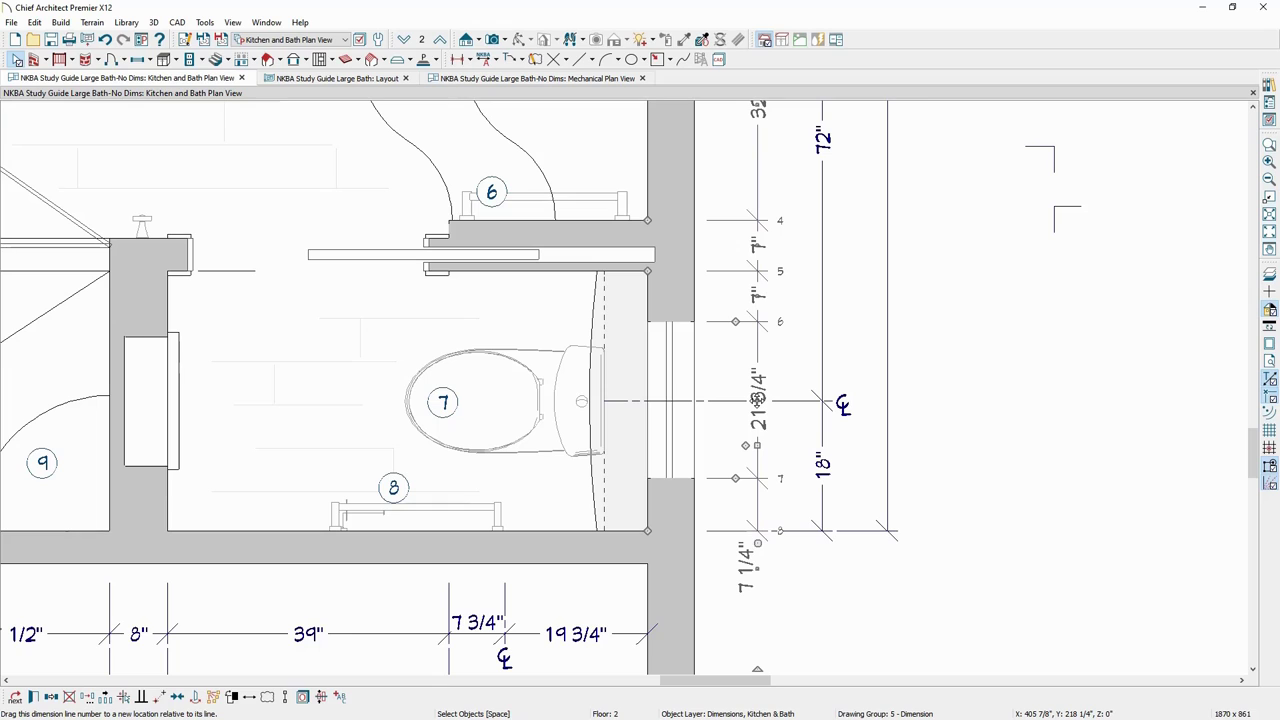
left_click_drag(759, 390, 757, 363)
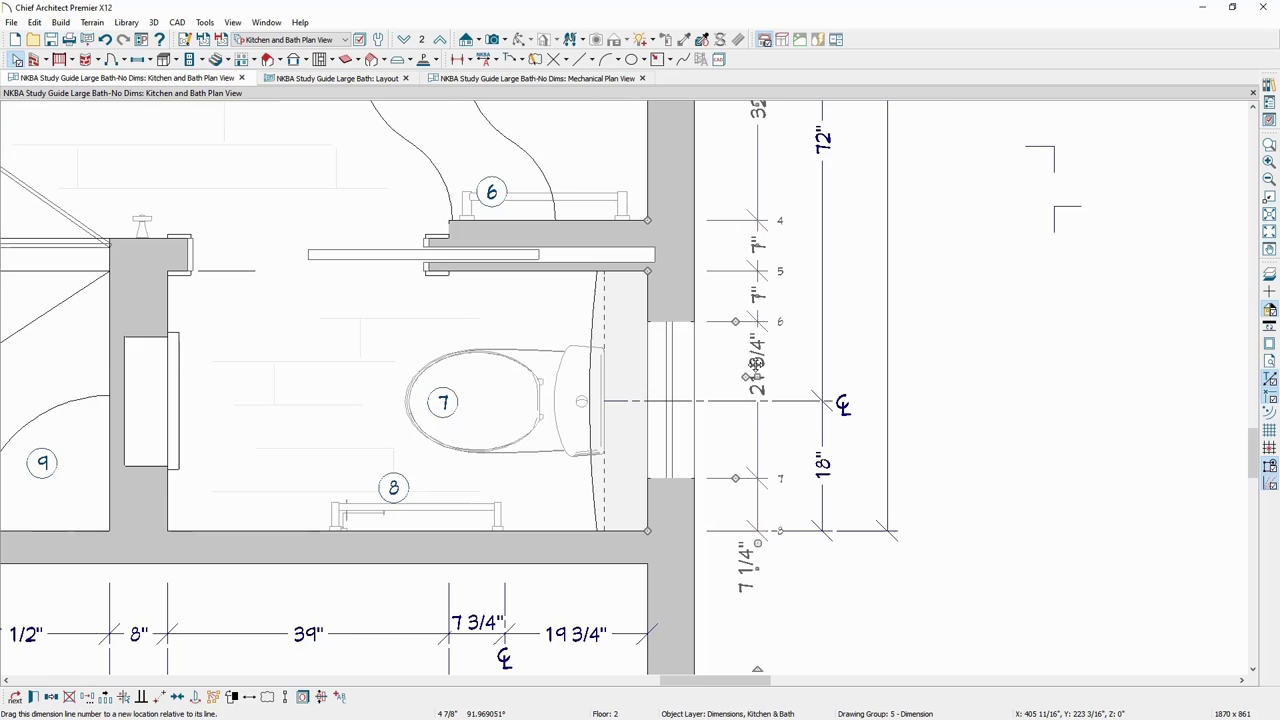
left_click(985, 365)
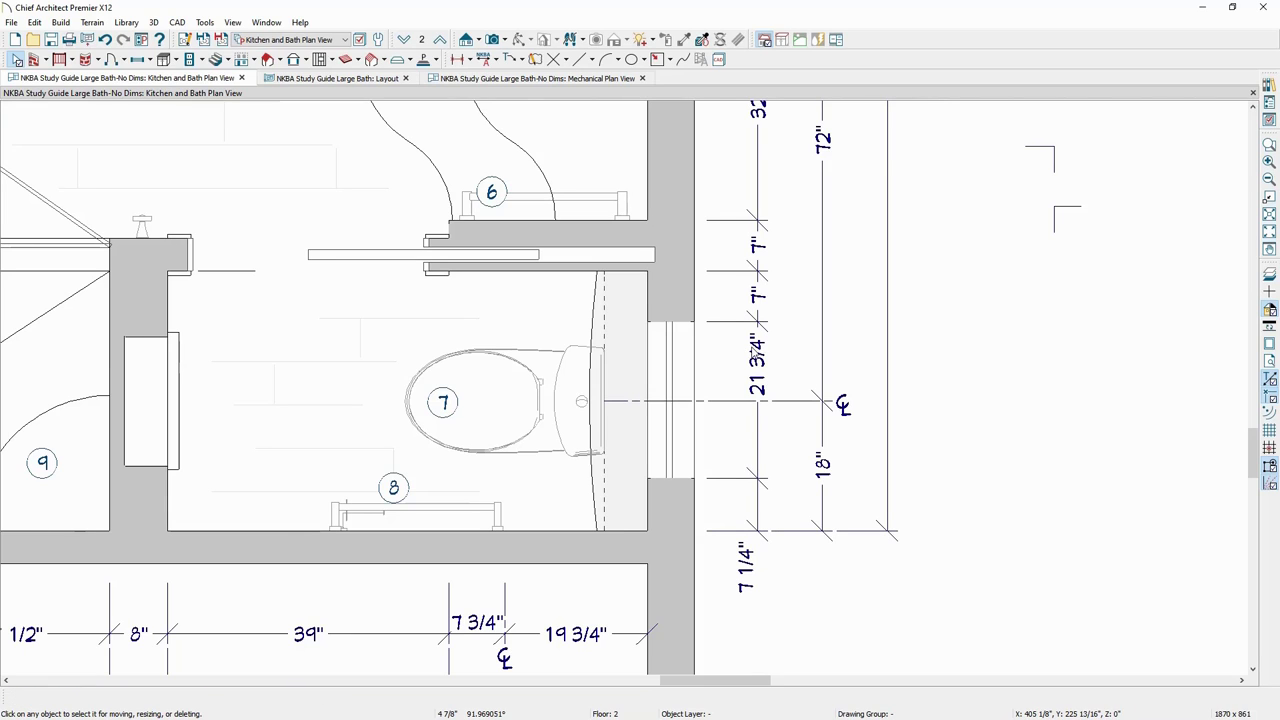
Move the 7 1/4" dimension number at the end of the innermost string to the side facing the middle string.
left_click(760, 505)
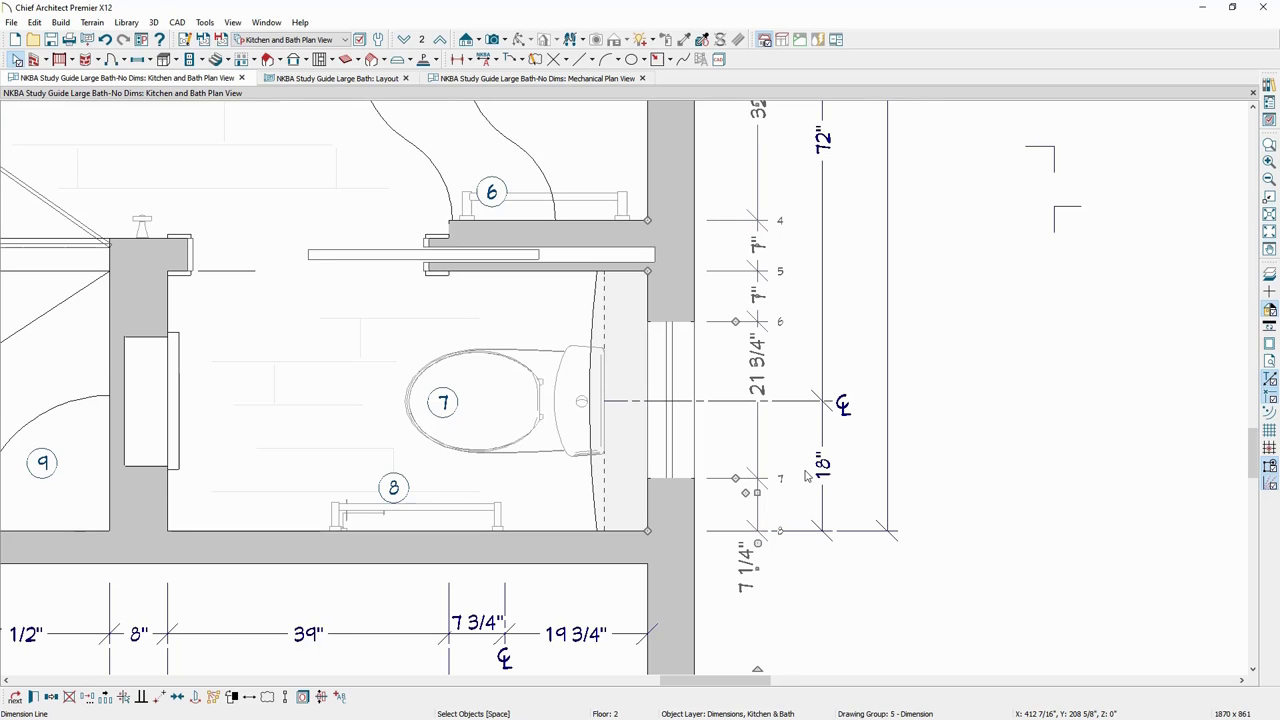
left_click_drag(758, 573, 806, 568)
left_click_drag(789, 558, 787, 566)
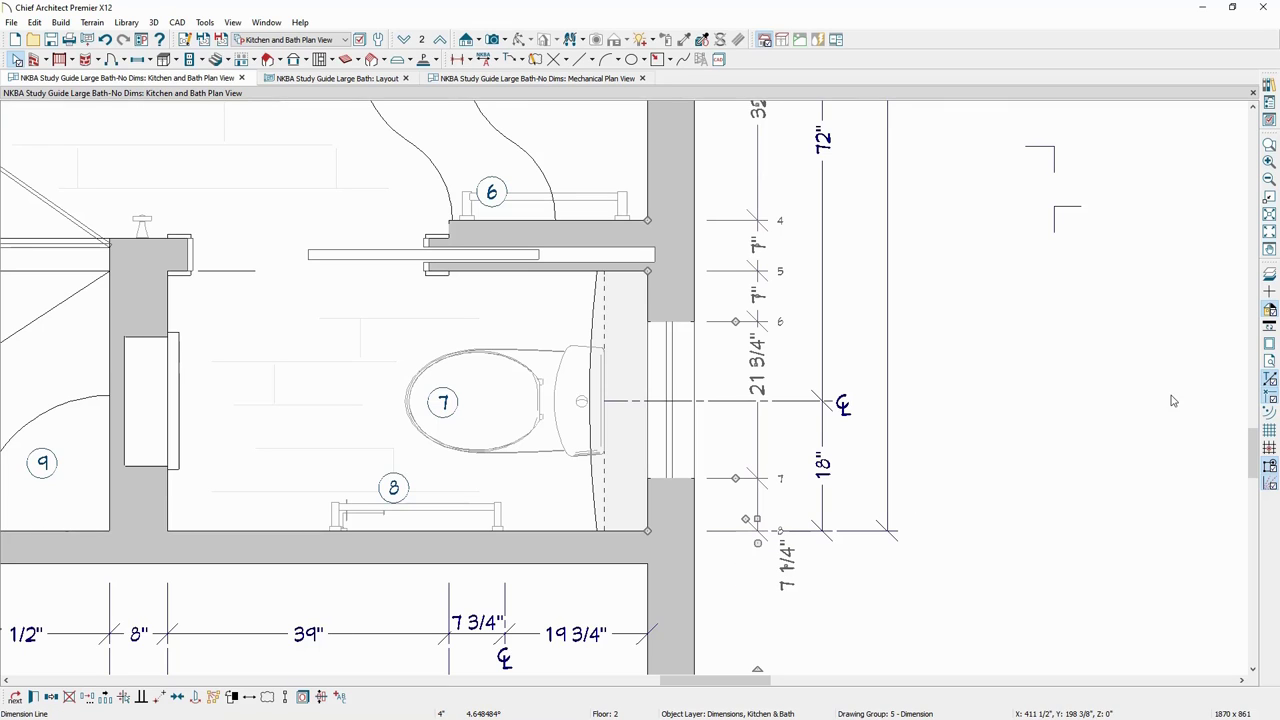
left_click(1110, 400)
Review the L-shaped polyline's layer and line style, and move it between the 7 1/4" number and its dimension line as a leader.
left_click(1054, 158)
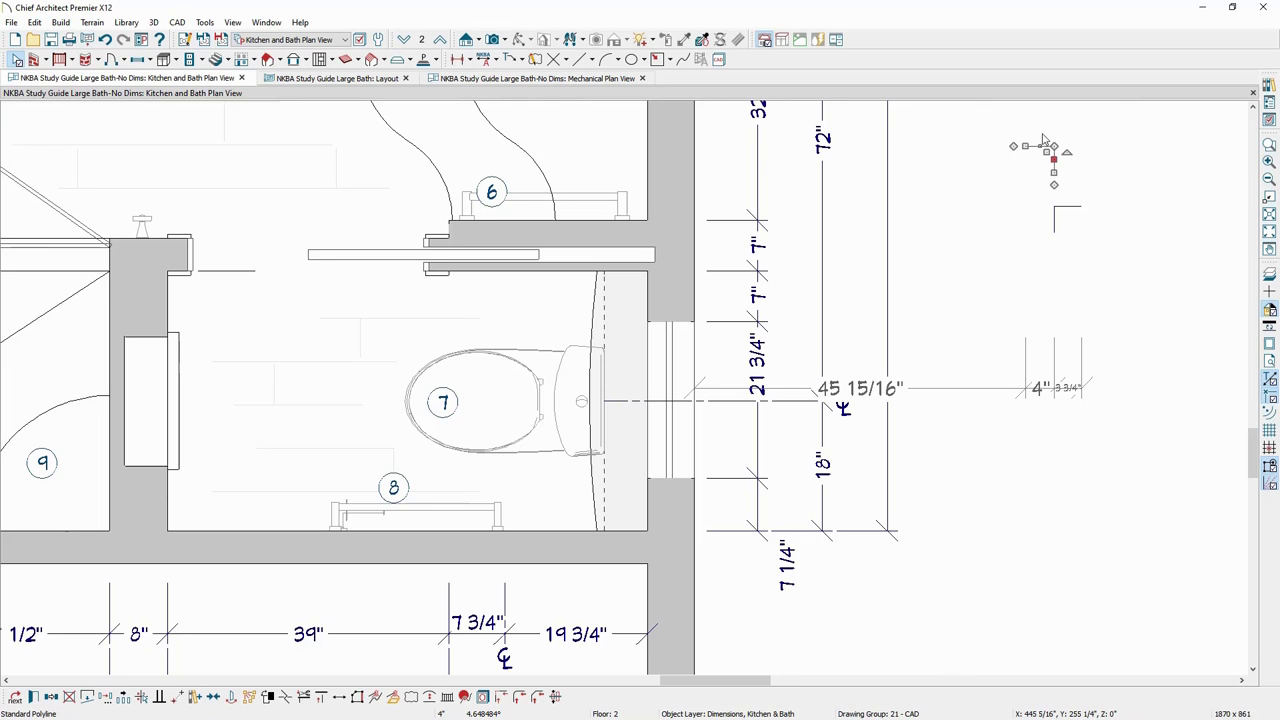
left_click(33, 697)
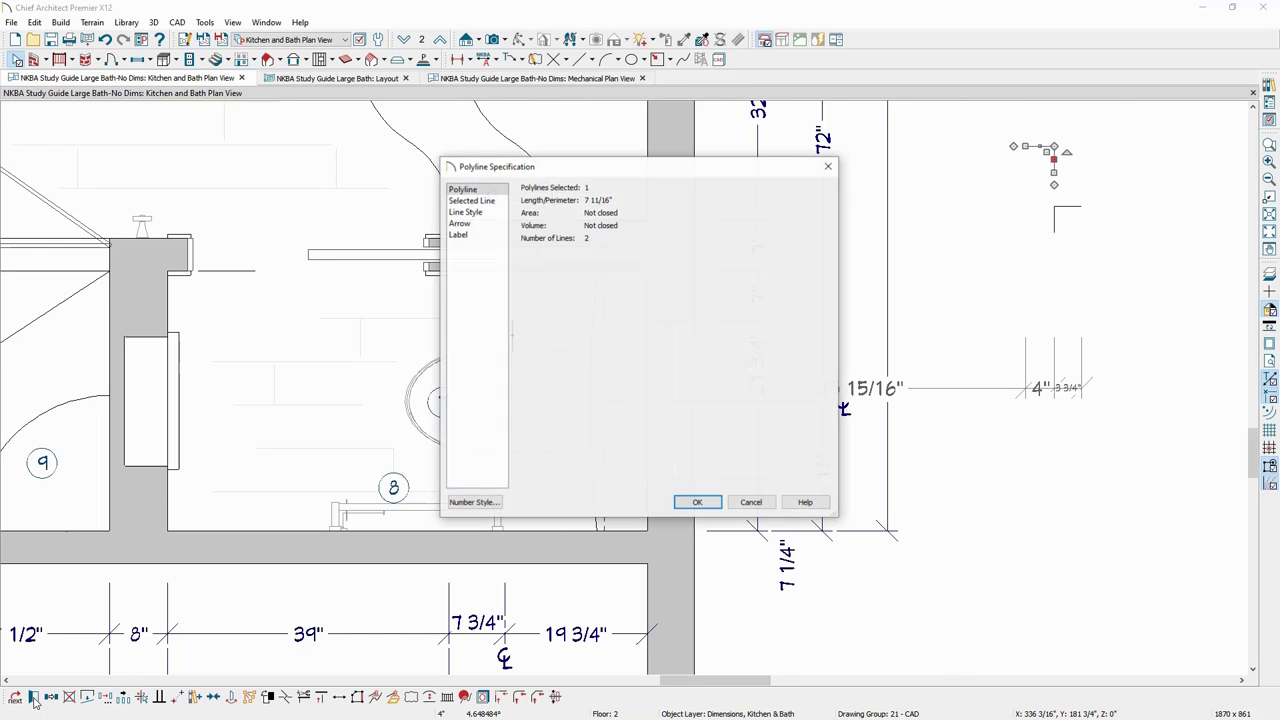
left_click(459, 234)
left_click(465, 213)
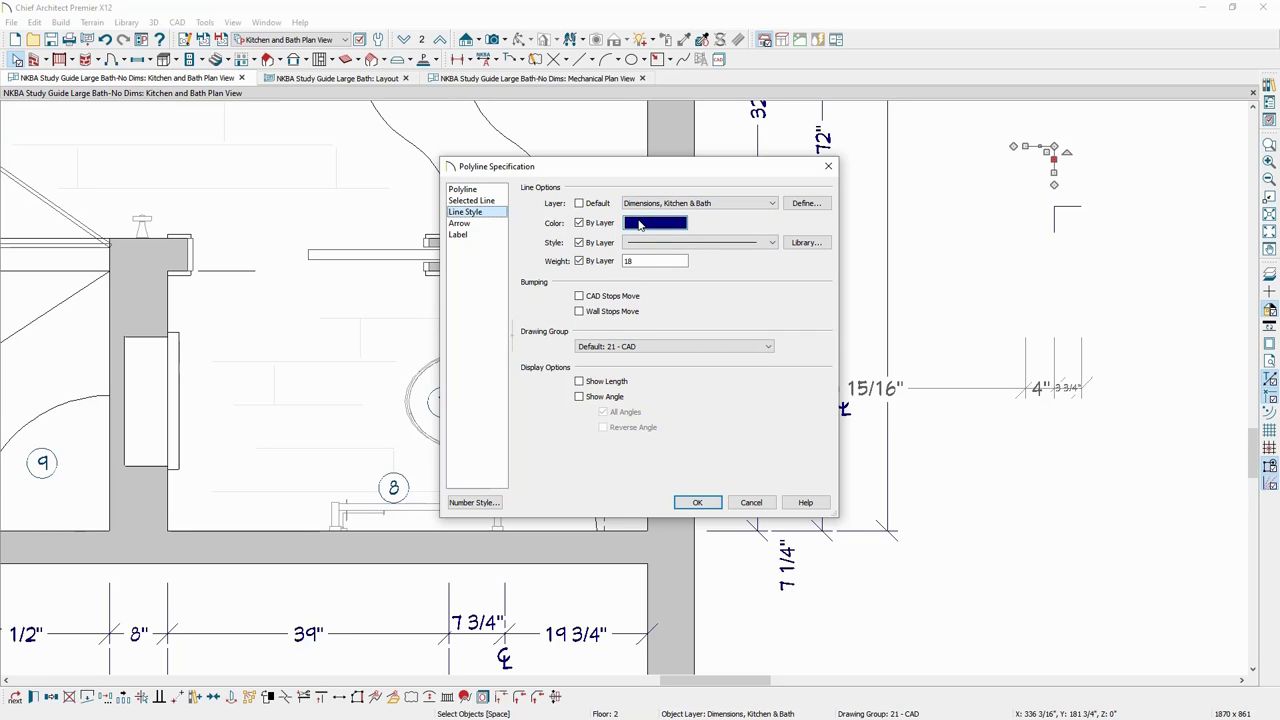
mouse_move(640, 225)
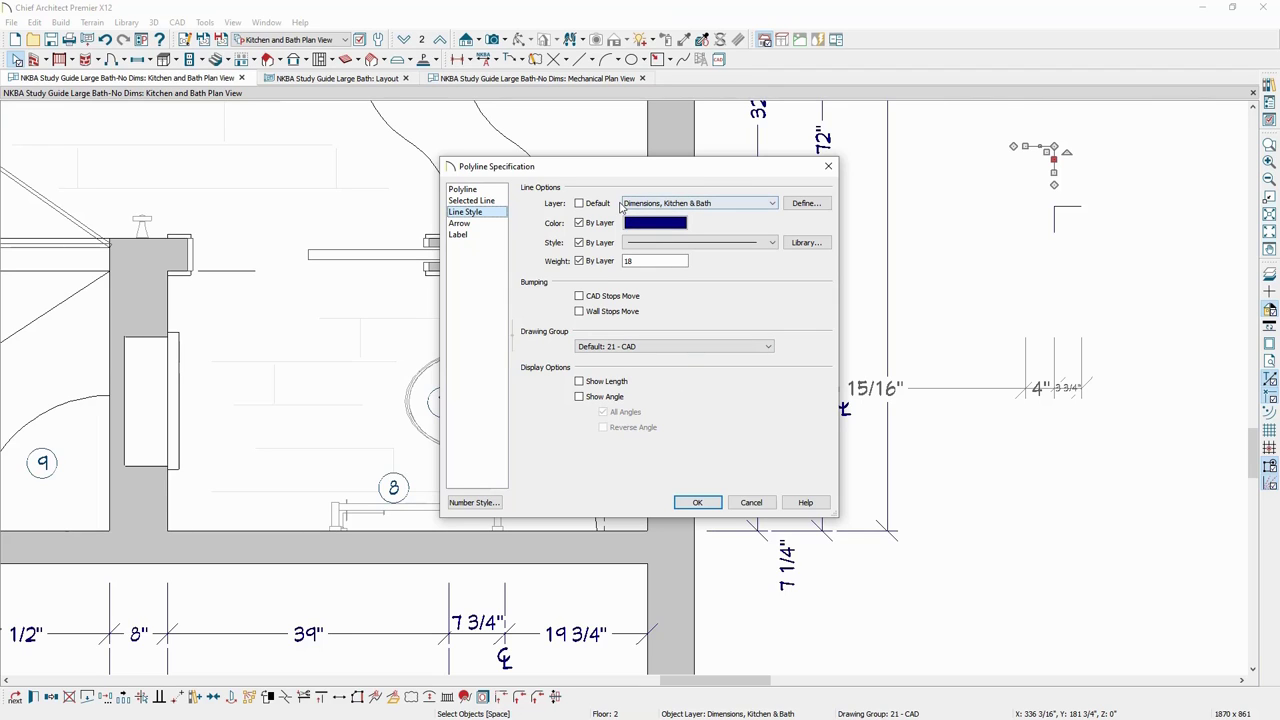
left_click(697, 502)
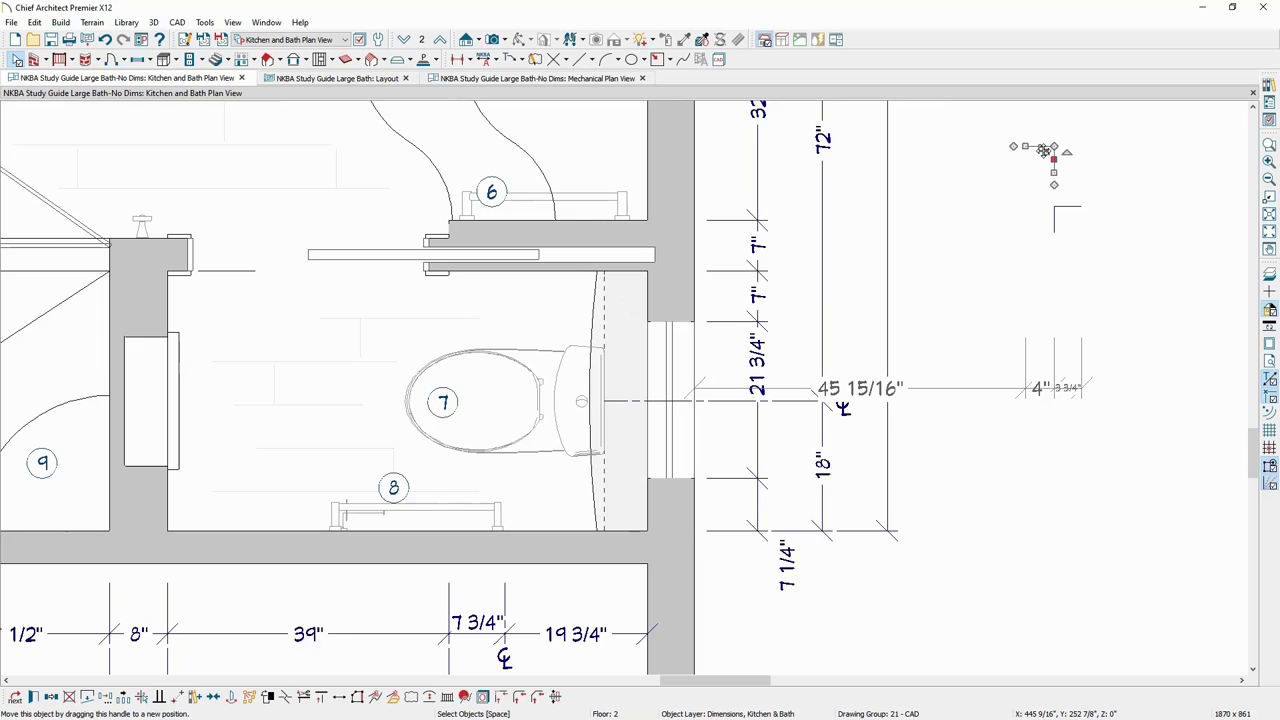
left_click_drag(1043, 149, 786, 530)
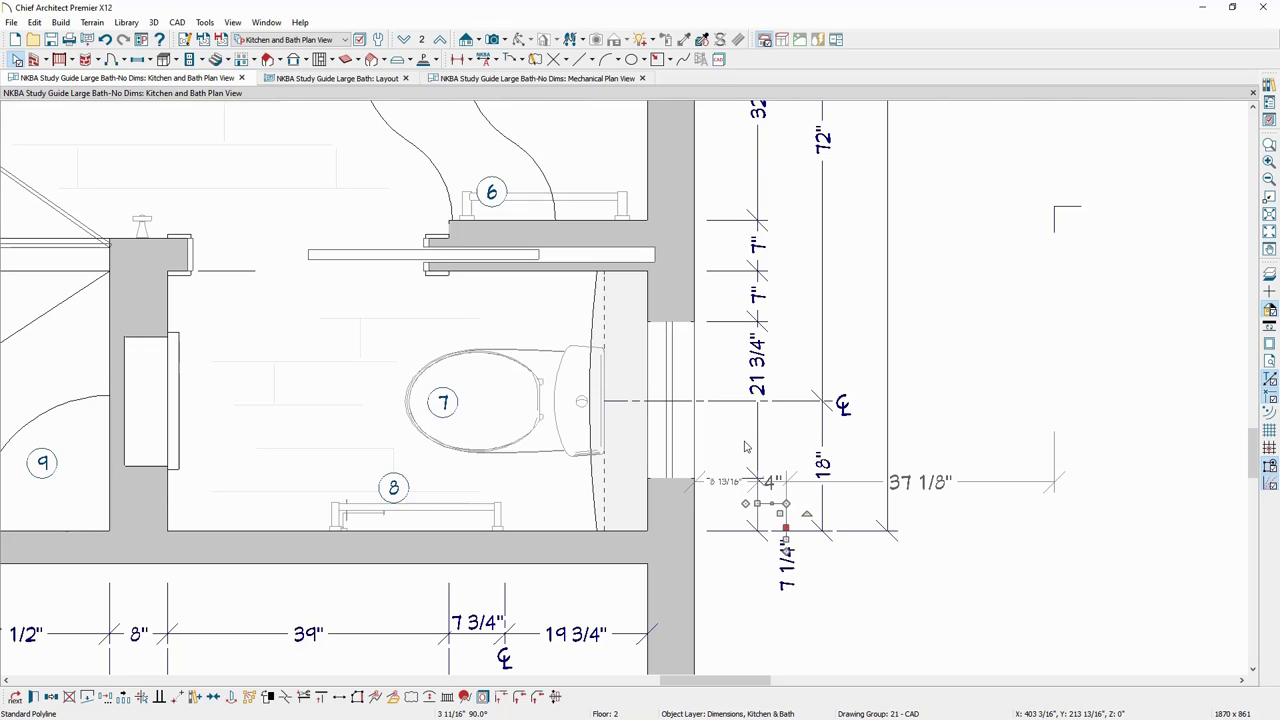
left_click(756, 446)
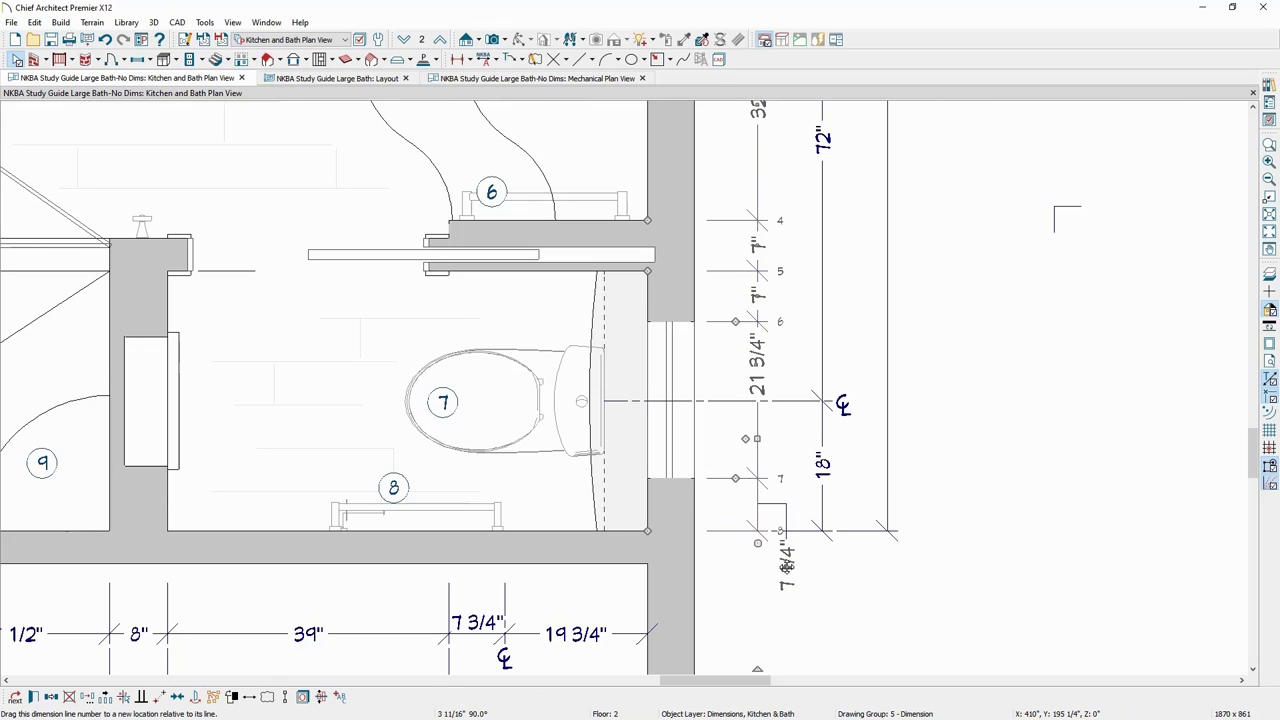
Flip the L-shaped leader to turn upward, and move the 7 1/4" dimension number to its upper end beside the toilet window string.
left_click_drag(786, 565, 786, 572)
key("Escape")
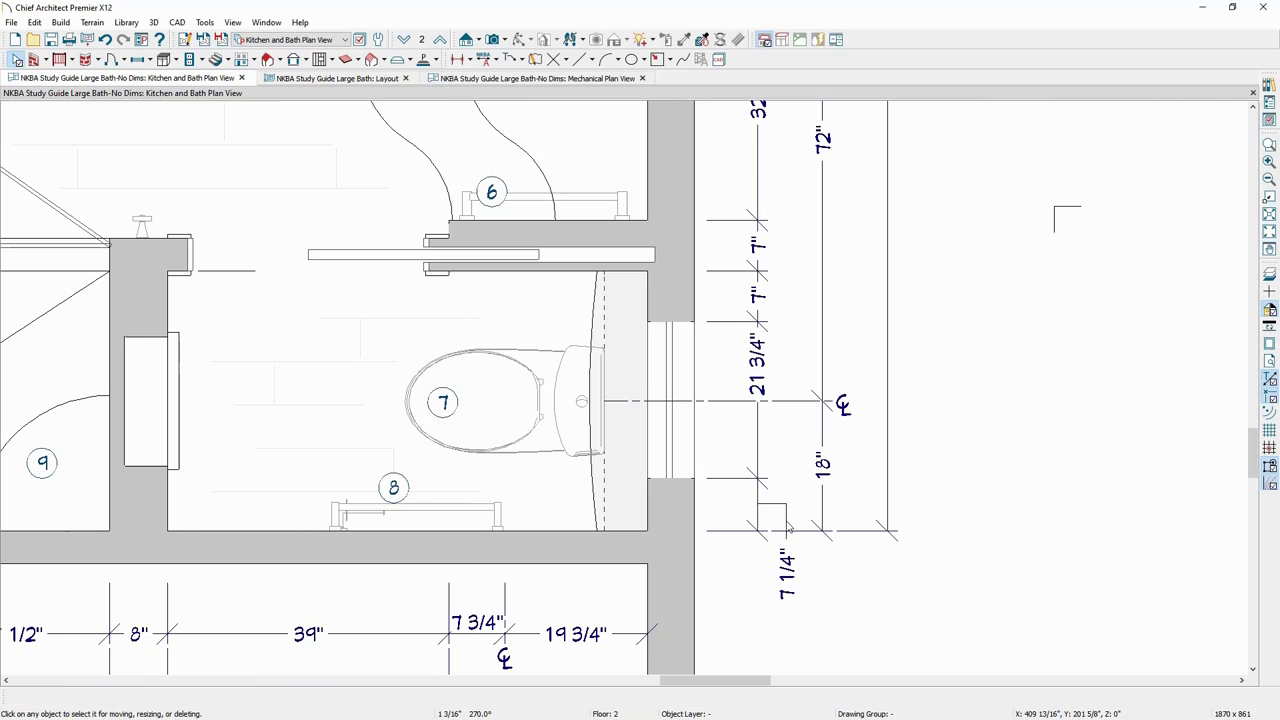
left_click(787, 527)
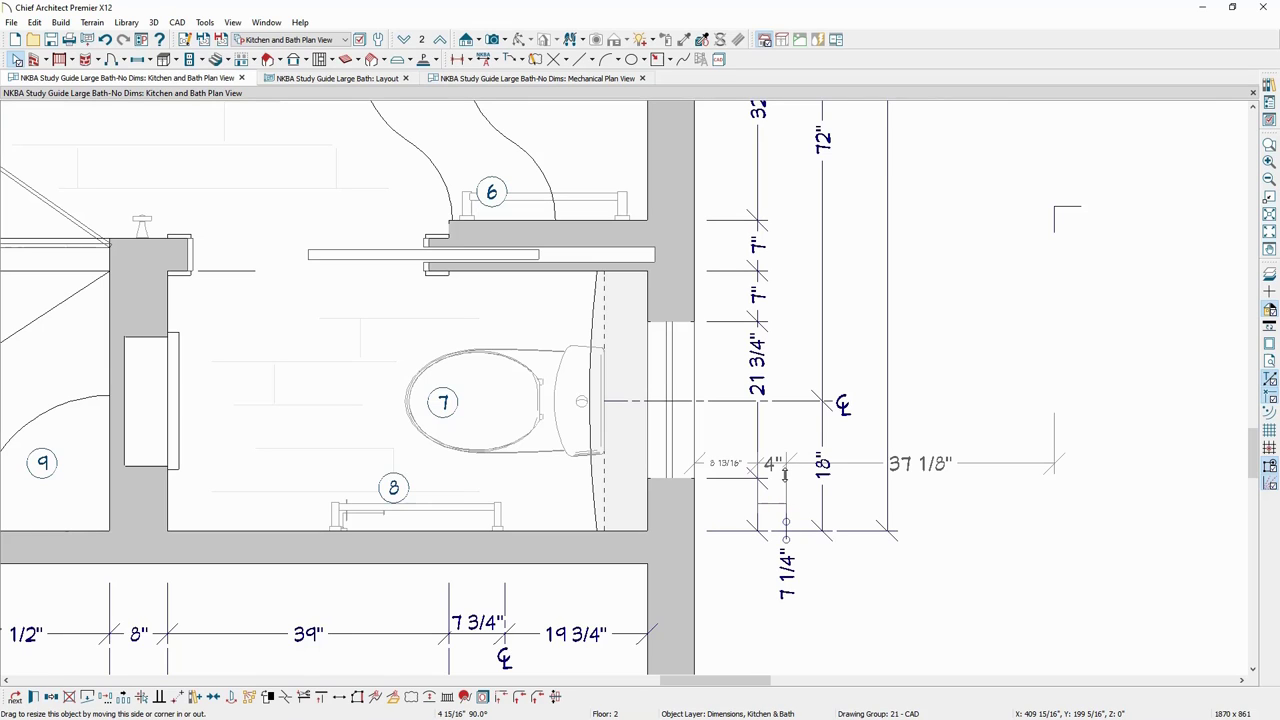
mouse_move(785, 487)
left_mouse_down()
mouse_move(801, 560)
mouse_move(771, 546)
mouse_move(790, 576)
mouse_move(789, 450)
mouse_move(790, 462)
left_mouse_up()
left_click(788, 576)
left_click(1046, 491)
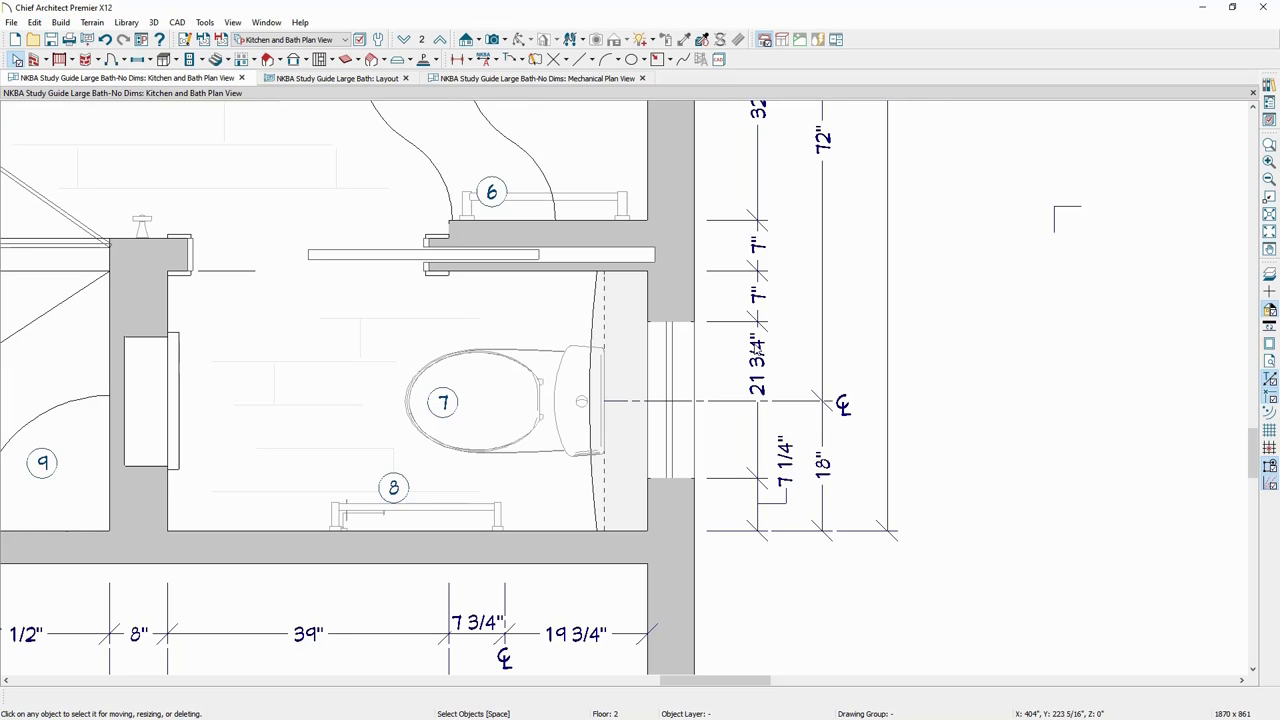
Review the window-side dimension string, the toilet's centerline extension and the 7 1/4" leader, and check the dimensions around the whole bathroom plan.
left_click(757, 350)
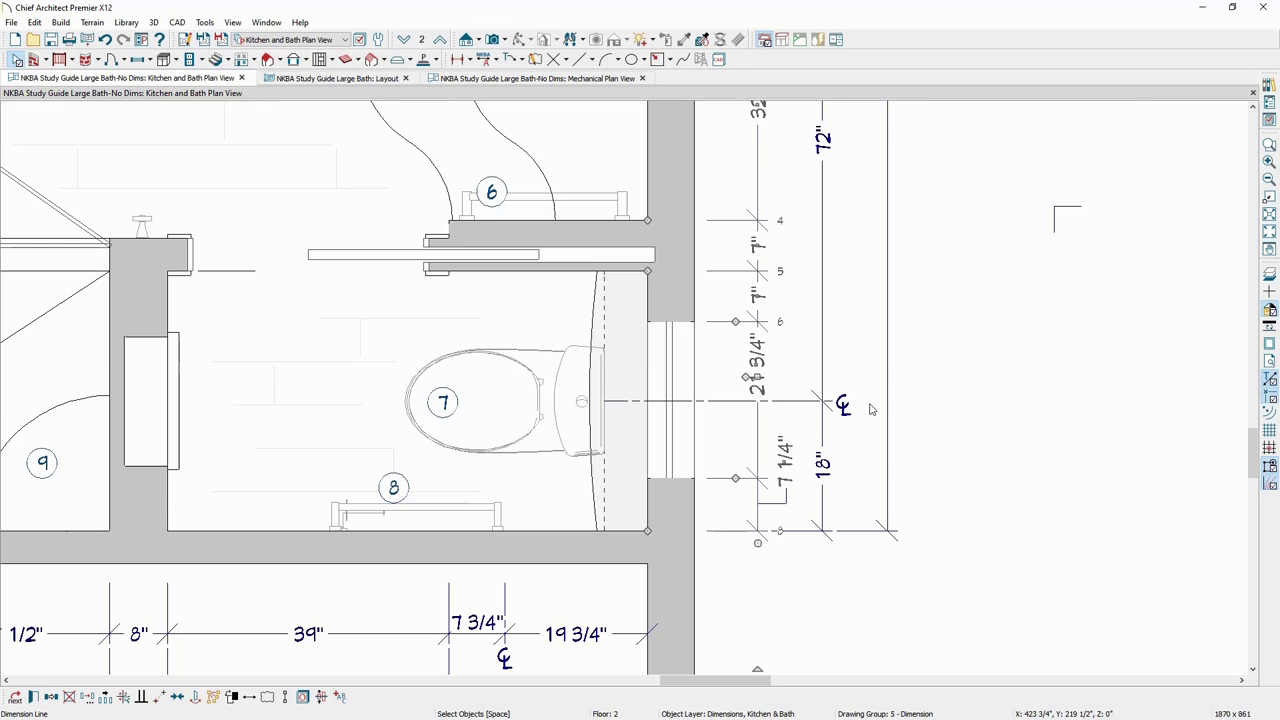
left_click(828, 402)
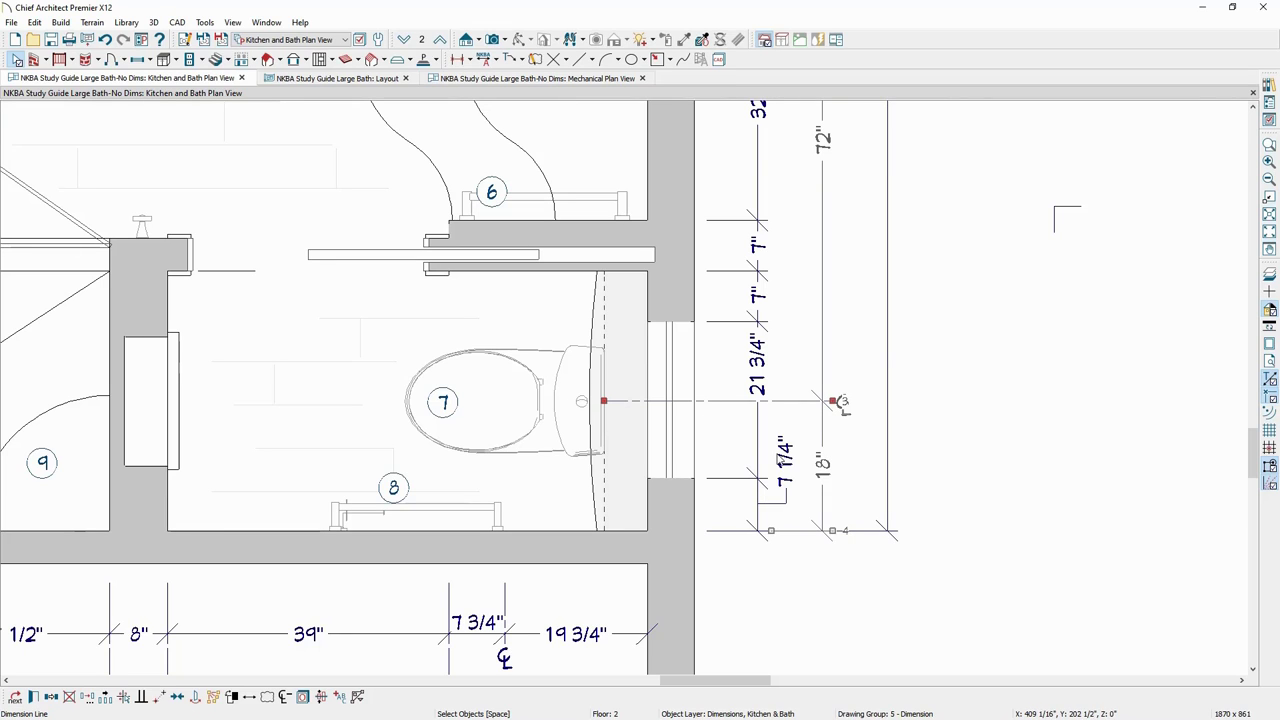
left_click(775, 511)
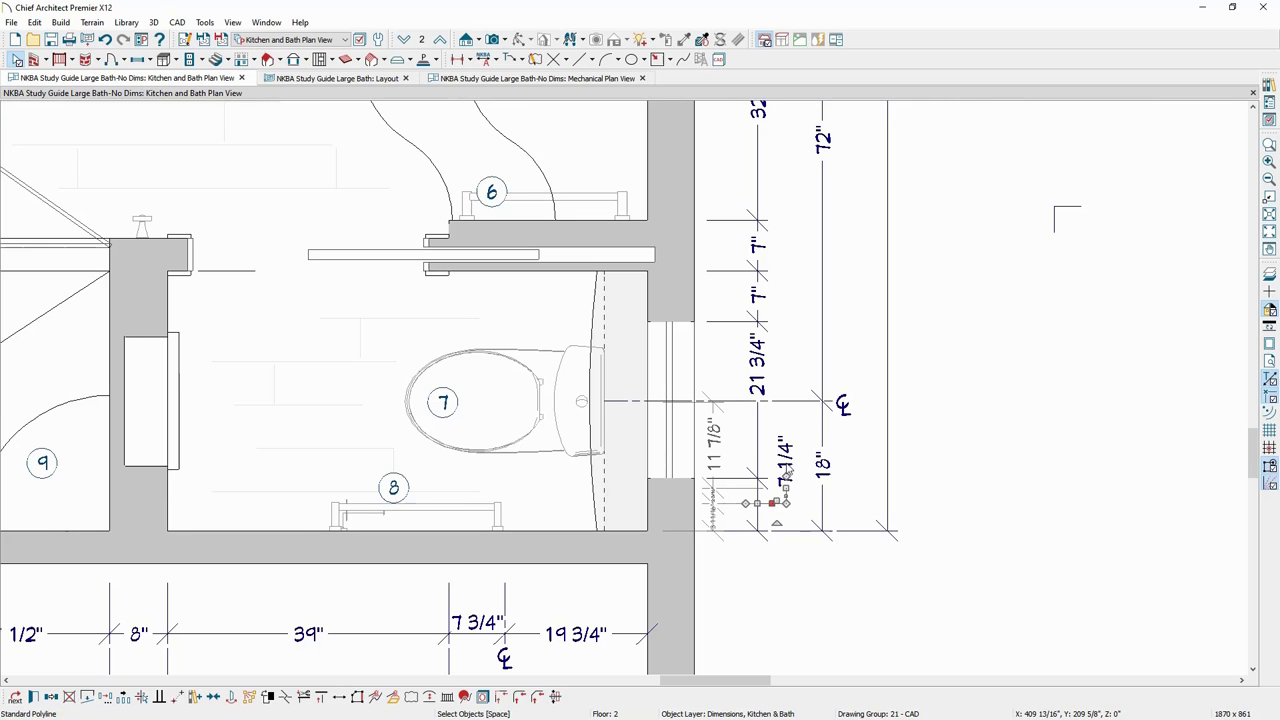
left_click(815, 609)
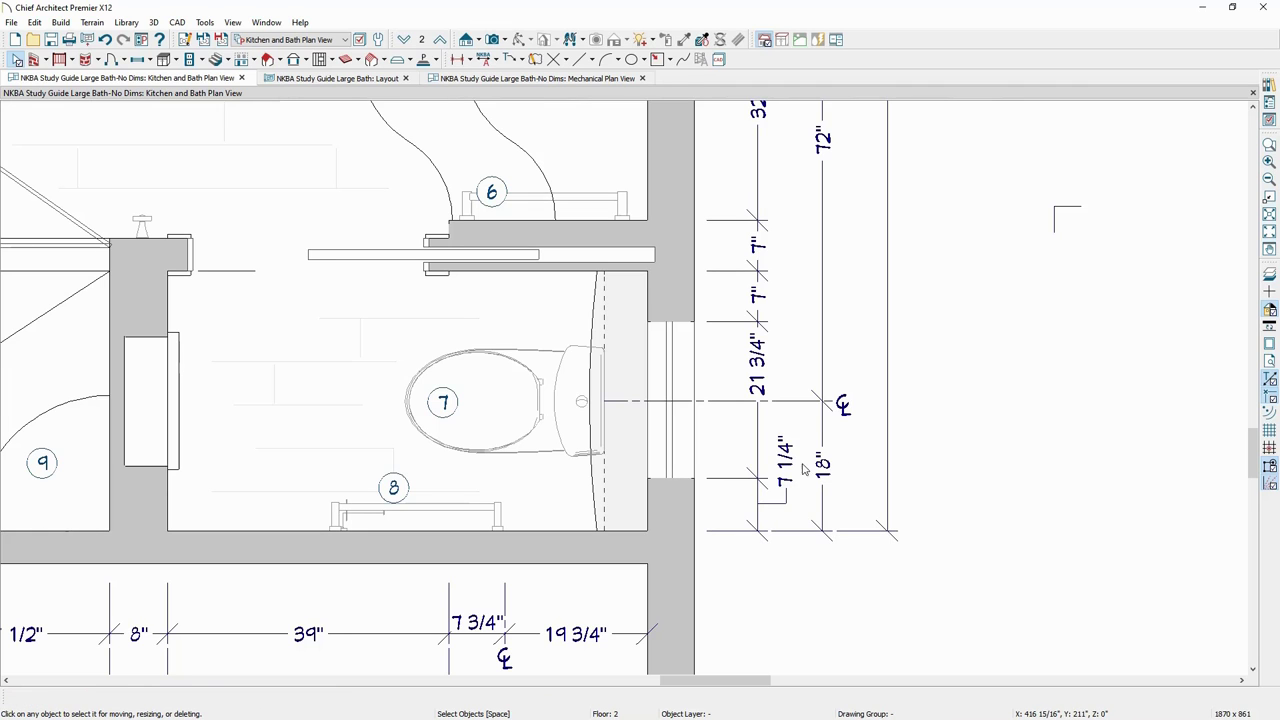
scroll(803, 469, "down", 4)
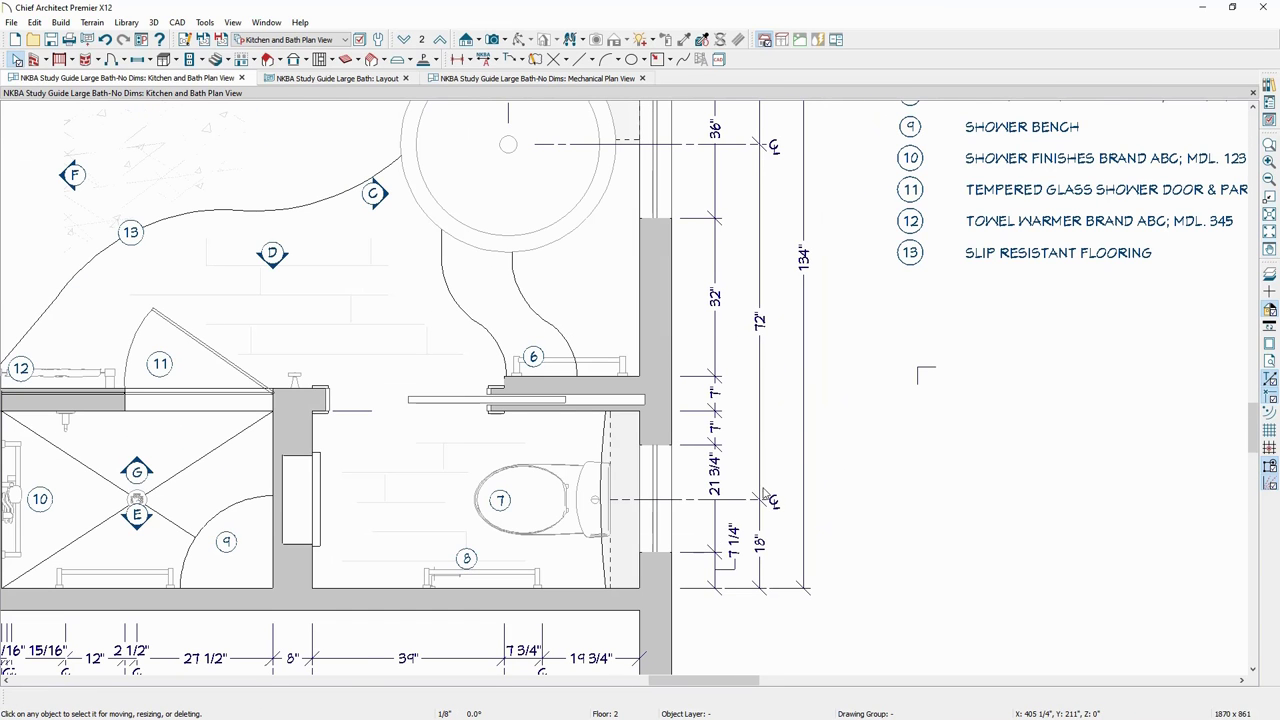
scroll(766, 496, "down", 3)
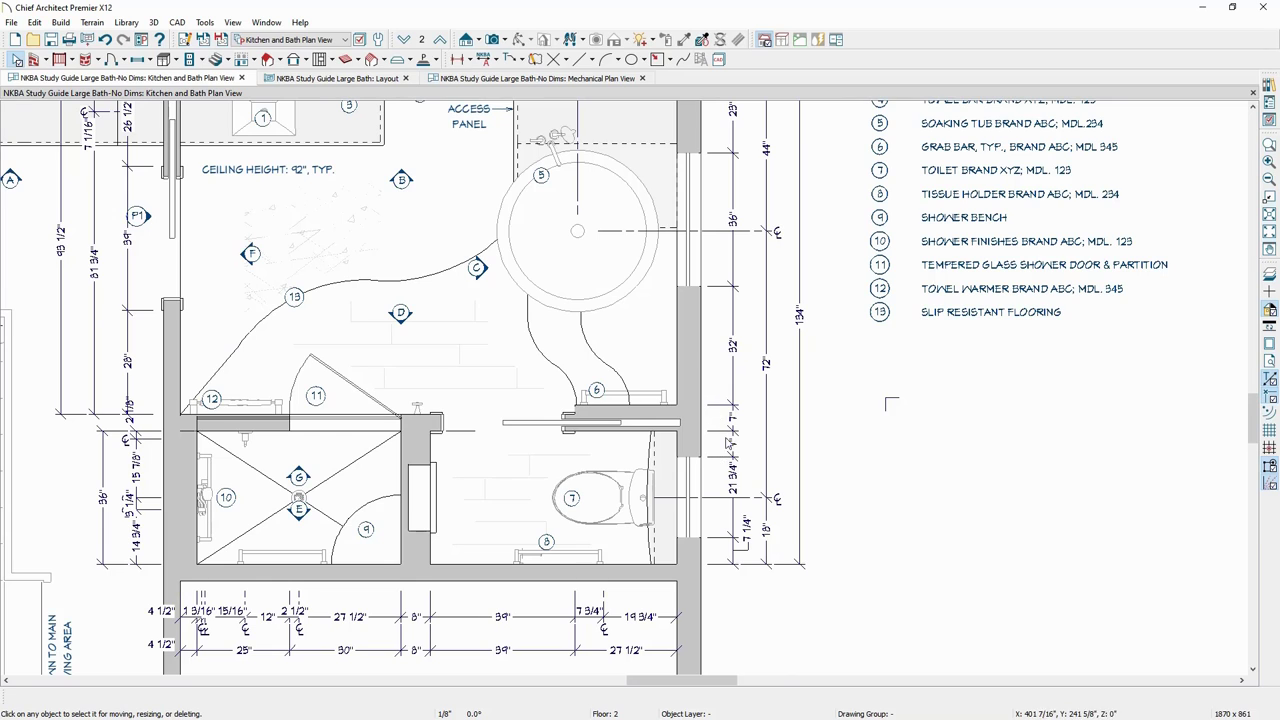
middle_click_drag(752, 493, 775, 490)
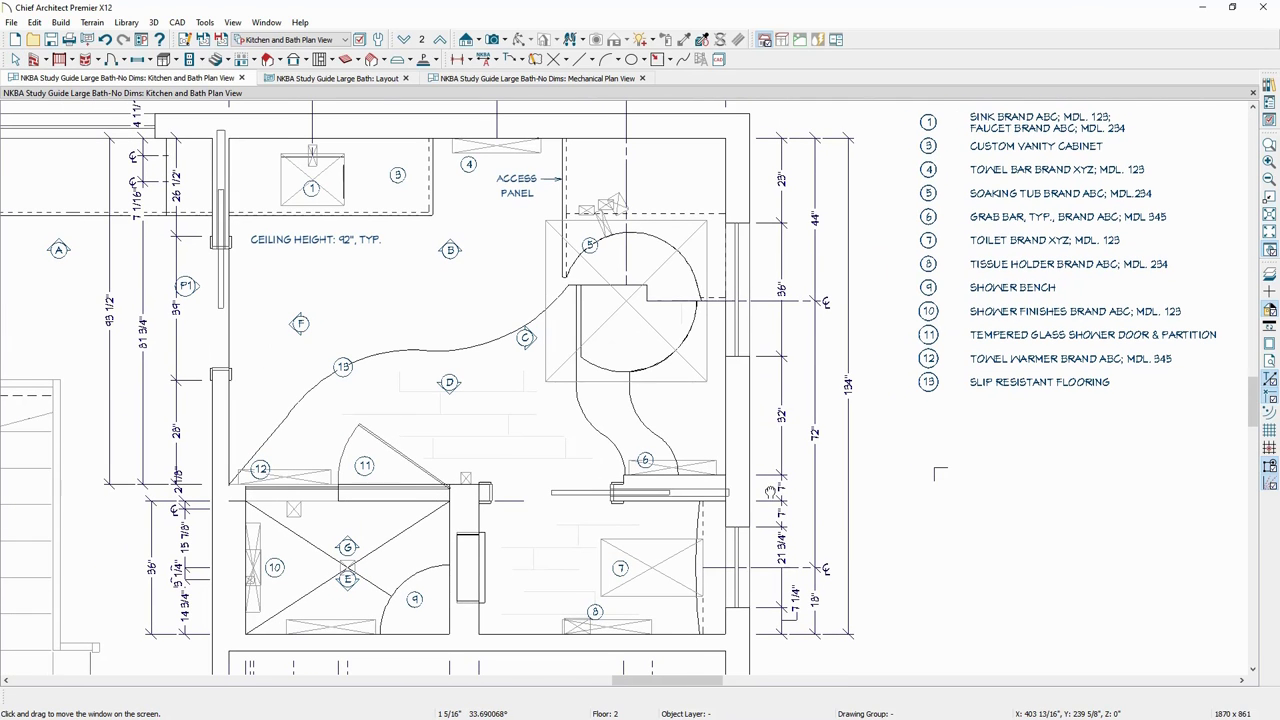
scroll(780, 495, "down", 2)
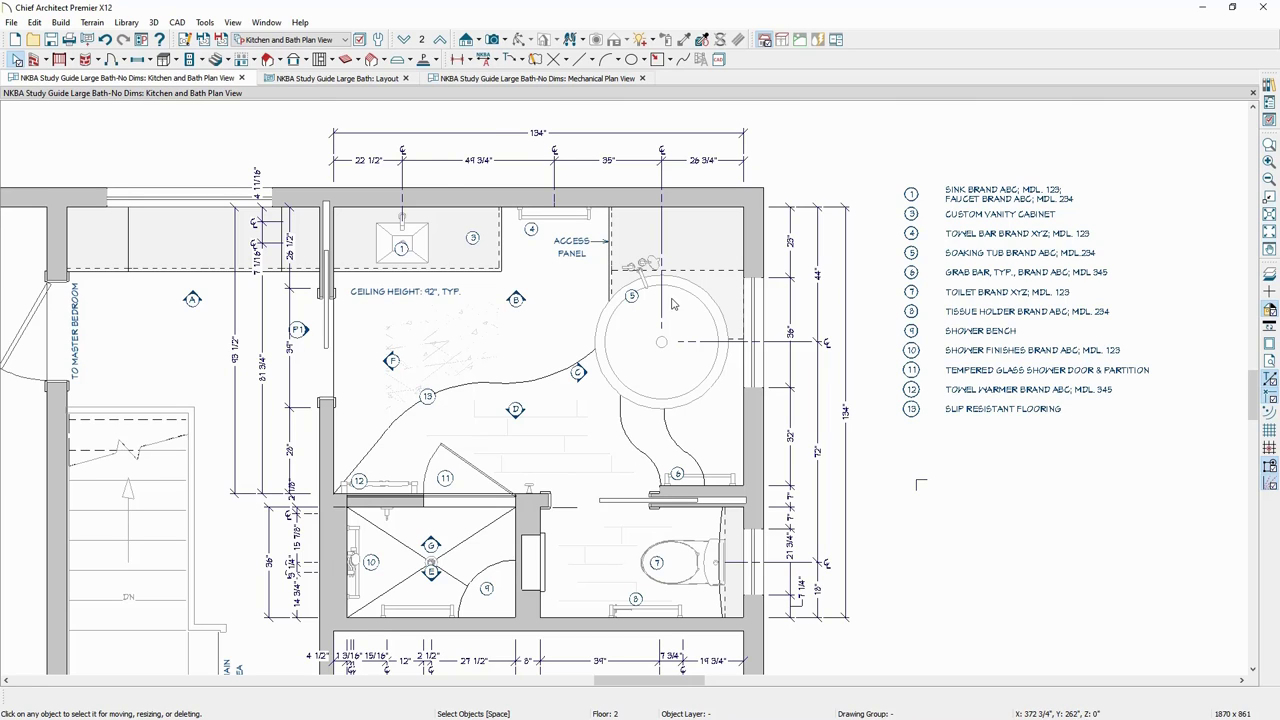
Draw a horizontal Manual Dimension across the main bathroom, from the doorway wall to the window wall, just above the shower.
left_click(471, 63)
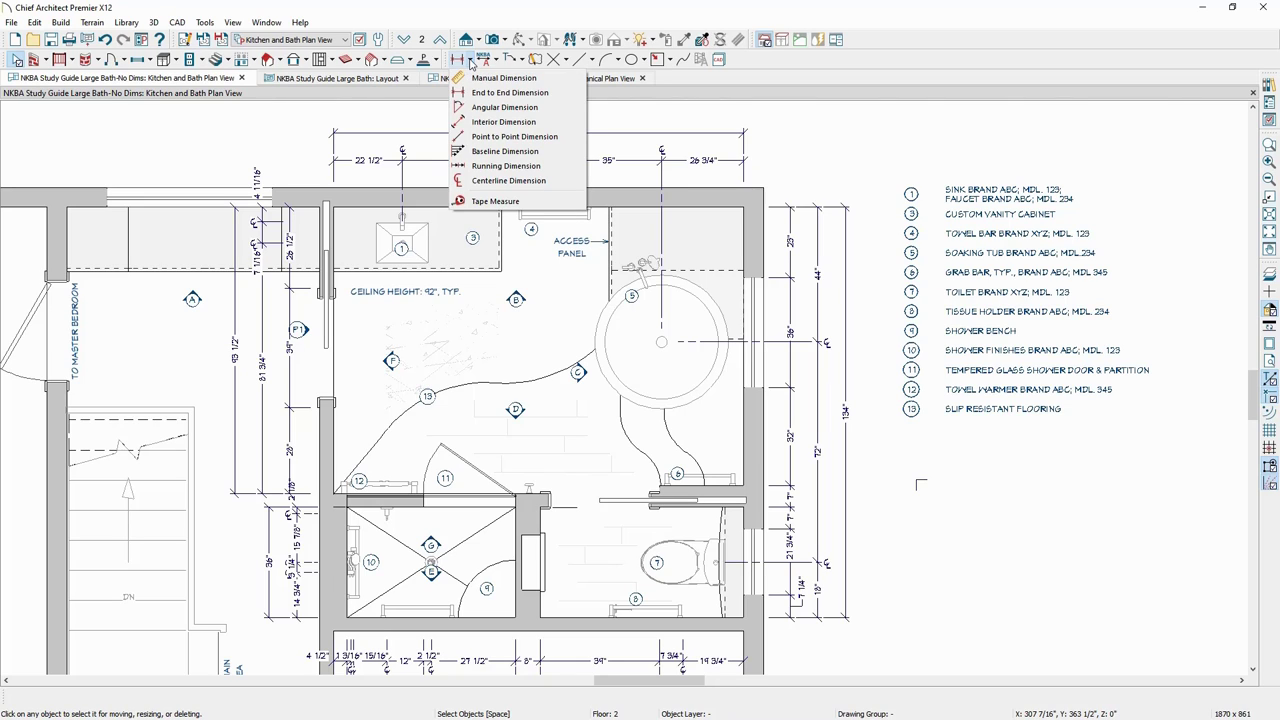
left_click(484, 79)
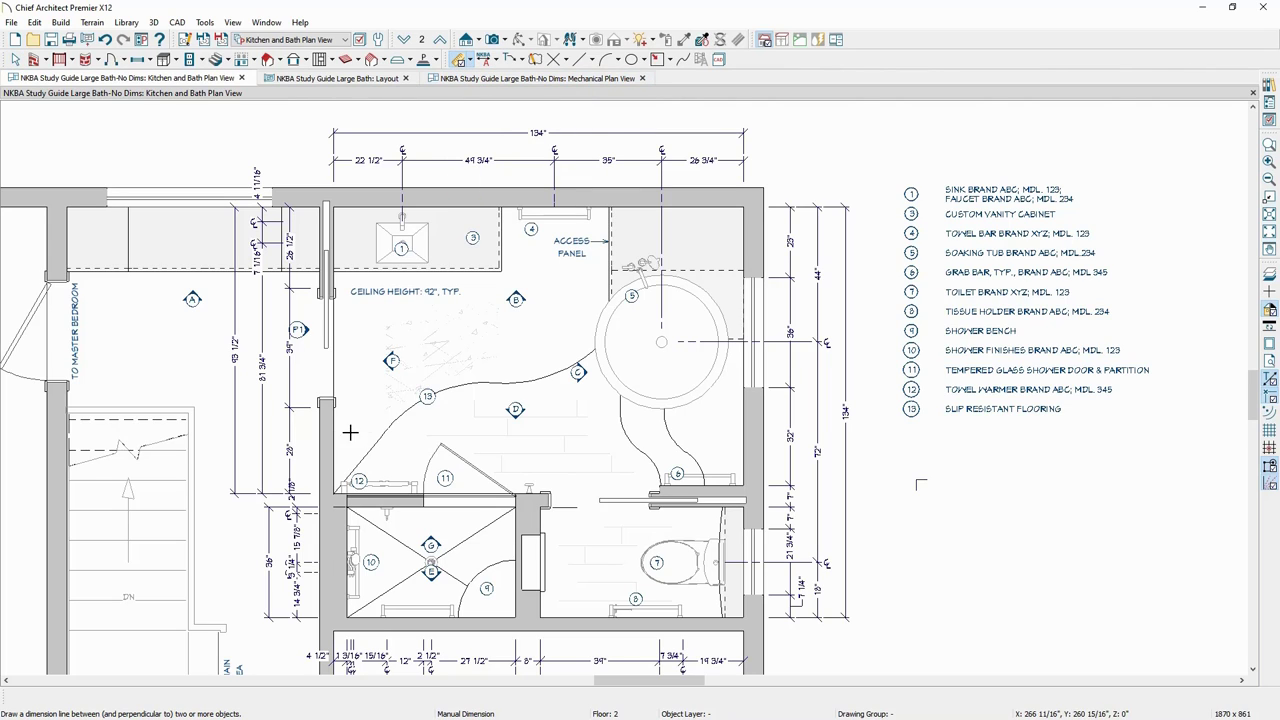
left_click_drag(336, 436, 747, 424)
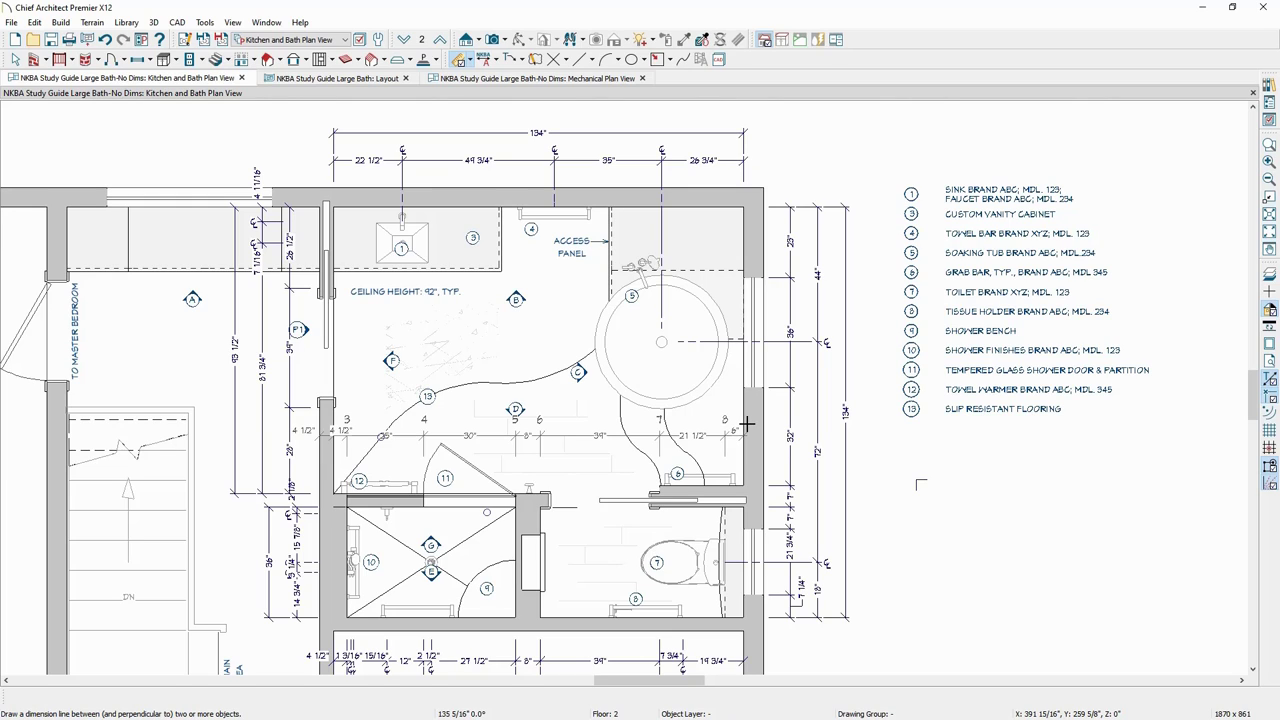
left_click_drag(747, 424, 747, 425)
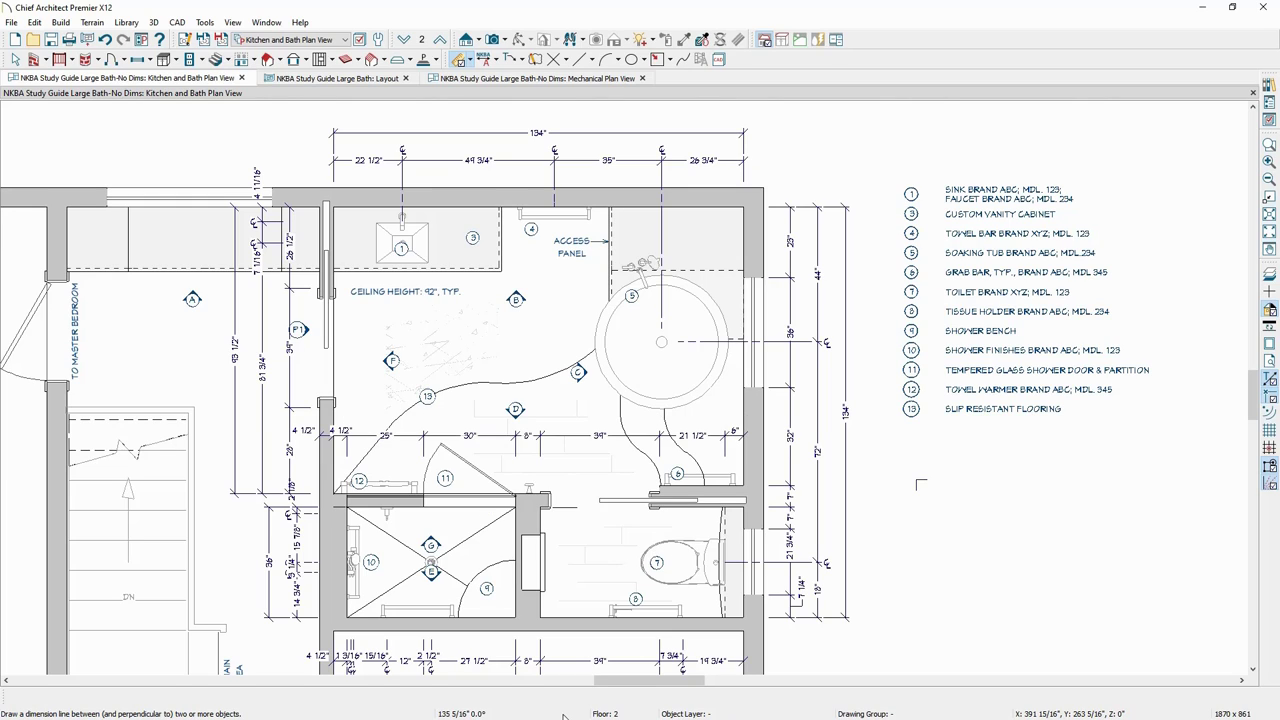
Shift the new manual dimension string slightly down and remove its extra locating point on the outer face of the doorway wall.
left_click(565, 436)
left_click_drag(565, 436, 565, 443)
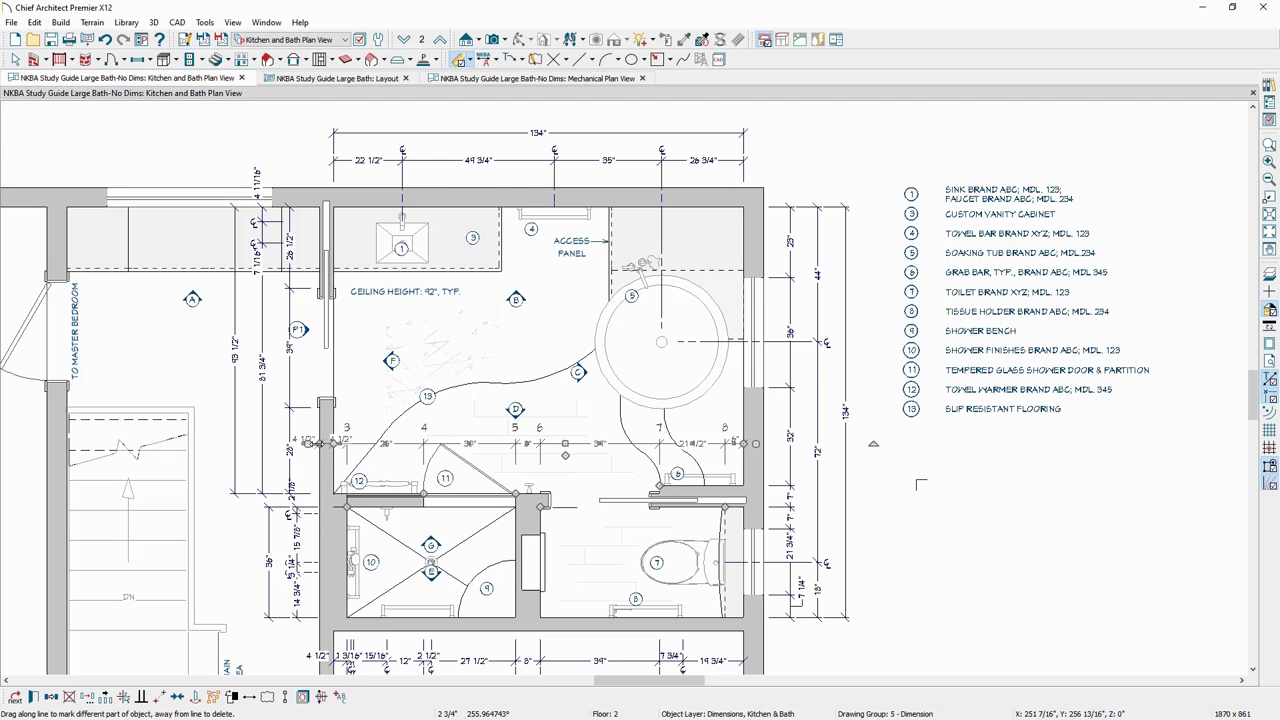
left_click_drag(318, 443, 311, 456)
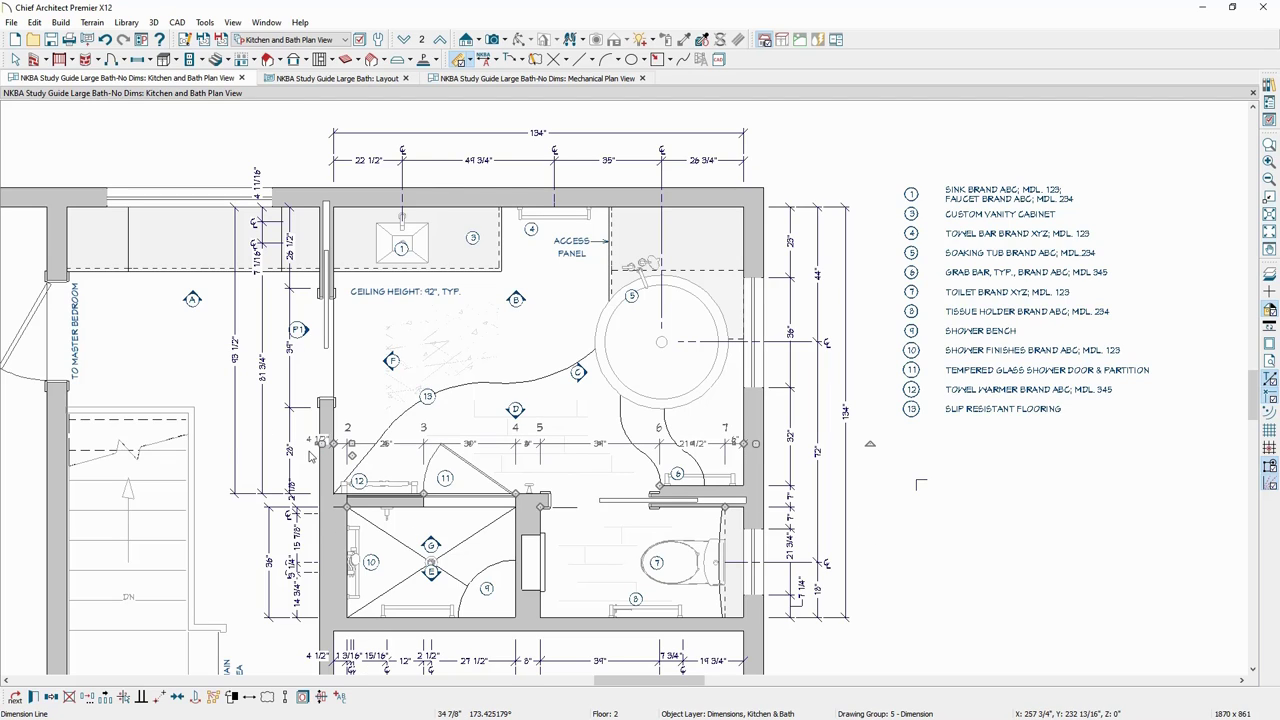
scroll(311, 456, "up", 2)
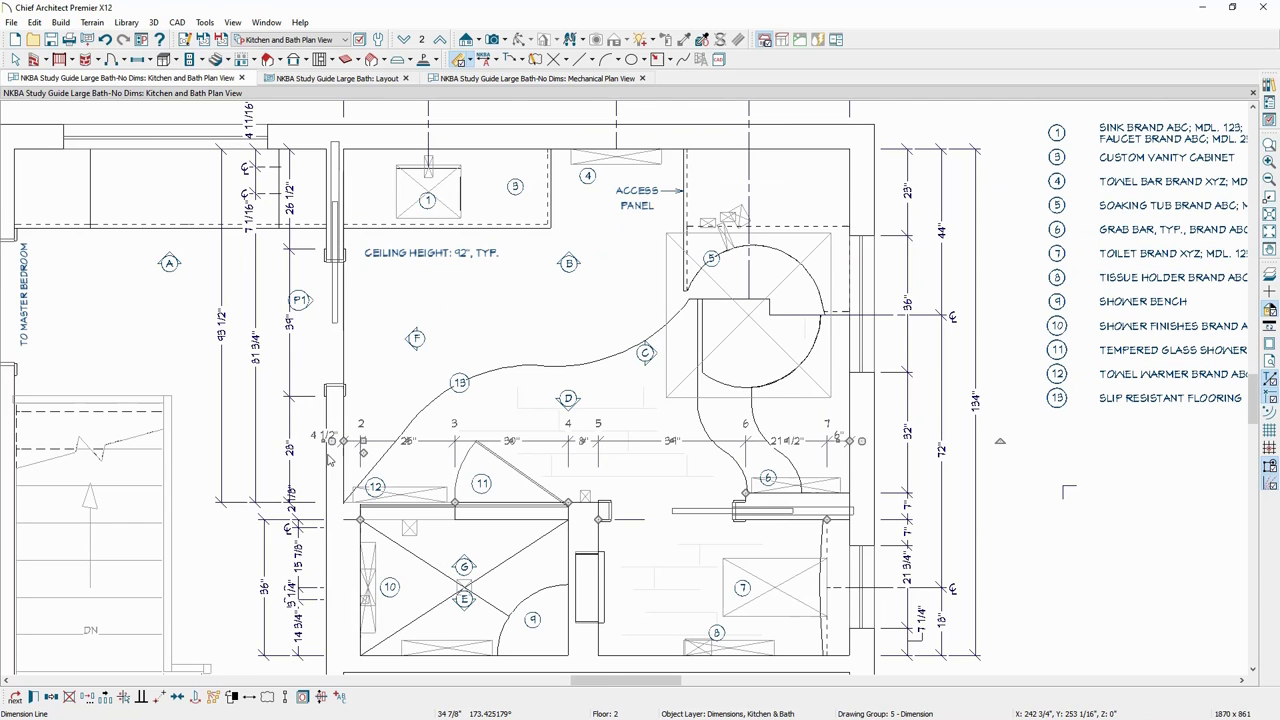
middle_click_drag(1000, 513, 805, 507)
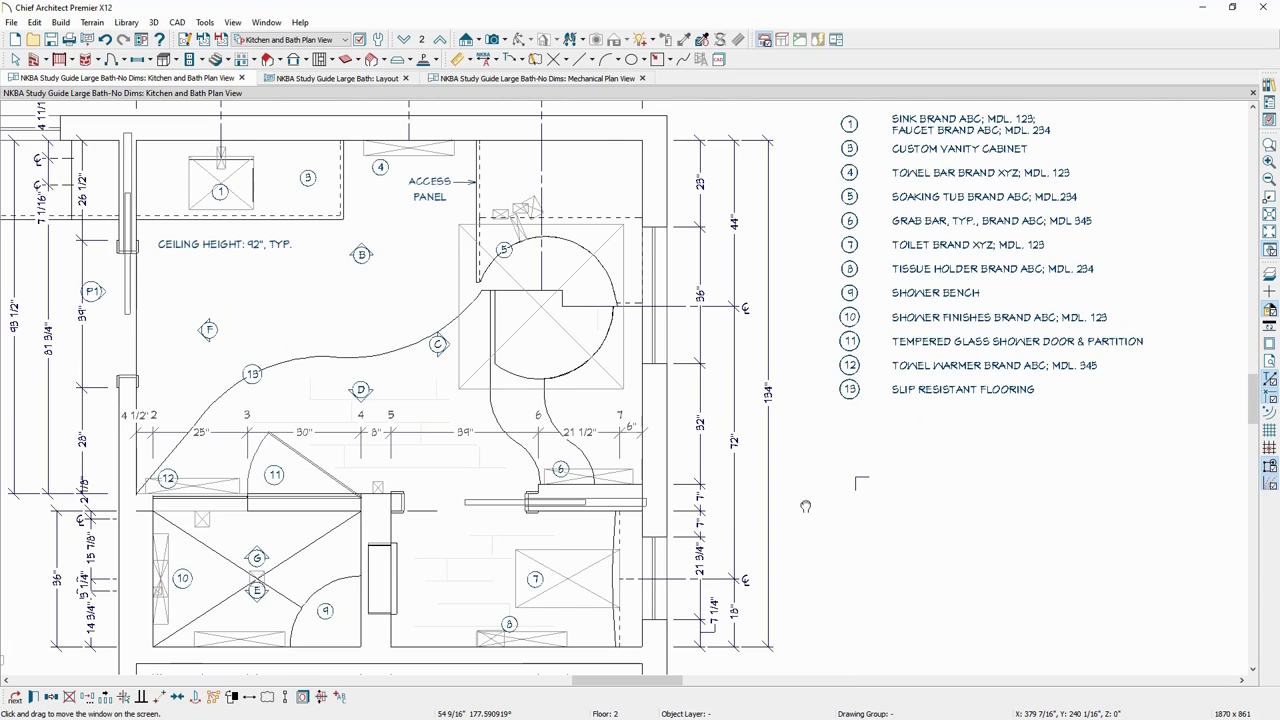
scroll(805, 507, "down", 1)
Draw an End to End Dimension between the doorway wall and the window wall, just above the manual dimension string.
left_click(468, 60)
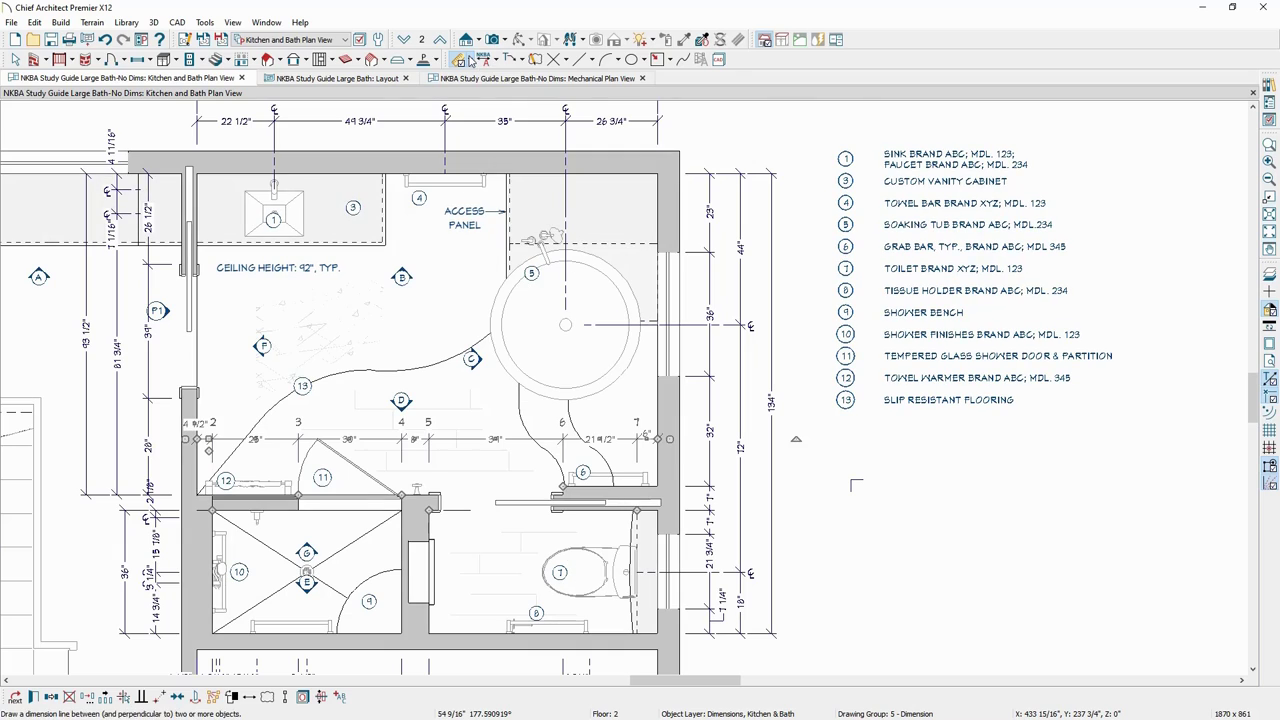
left_click(470, 60)
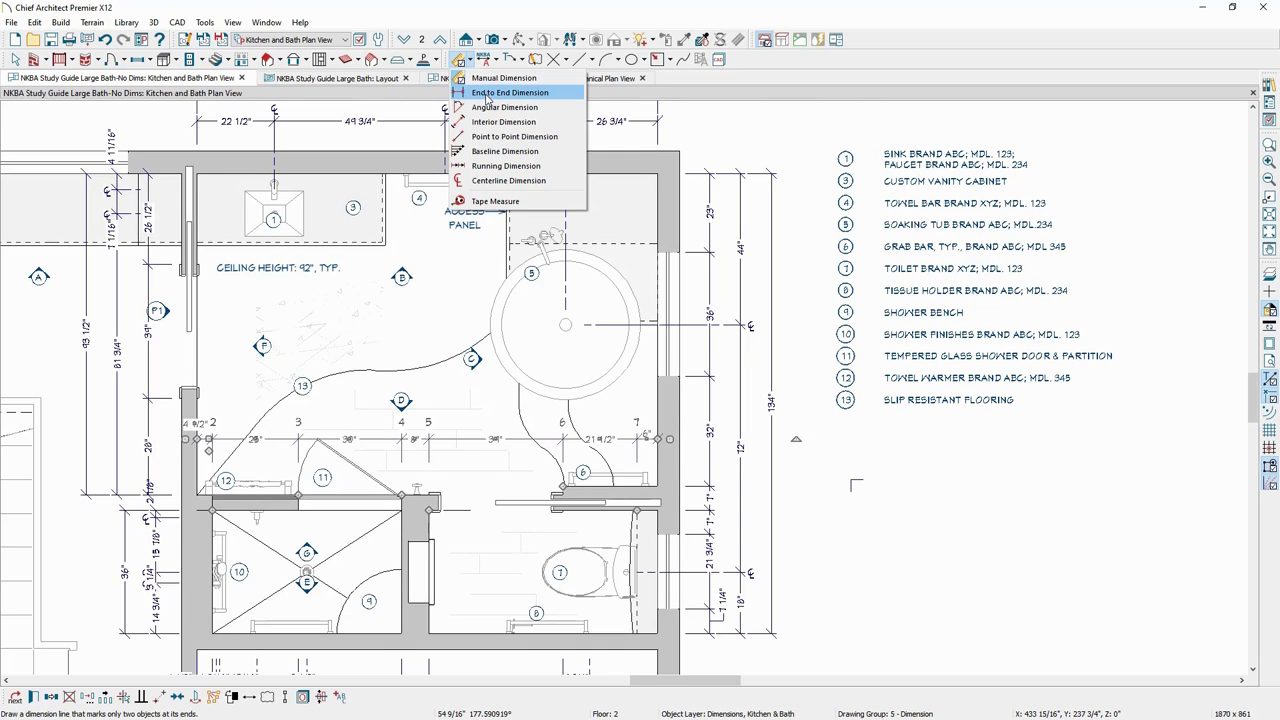
left_click(507, 92)
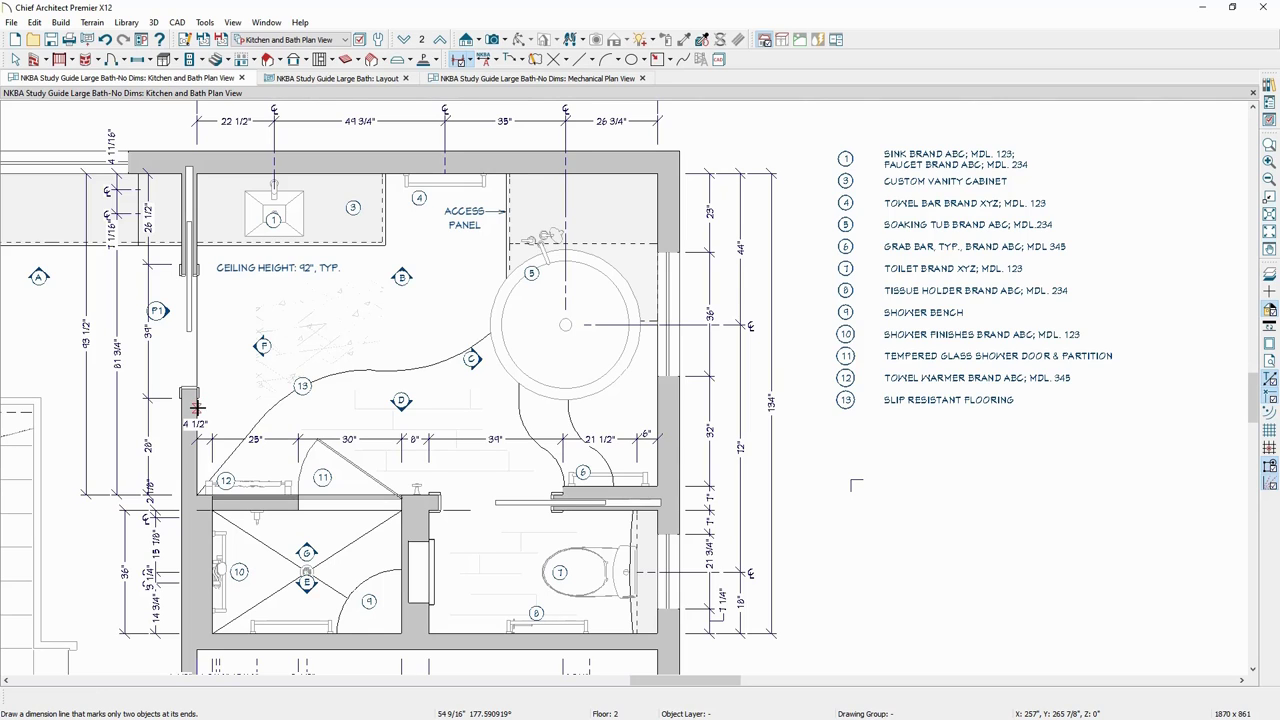
left_click_drag(200, 407, 656, 410)
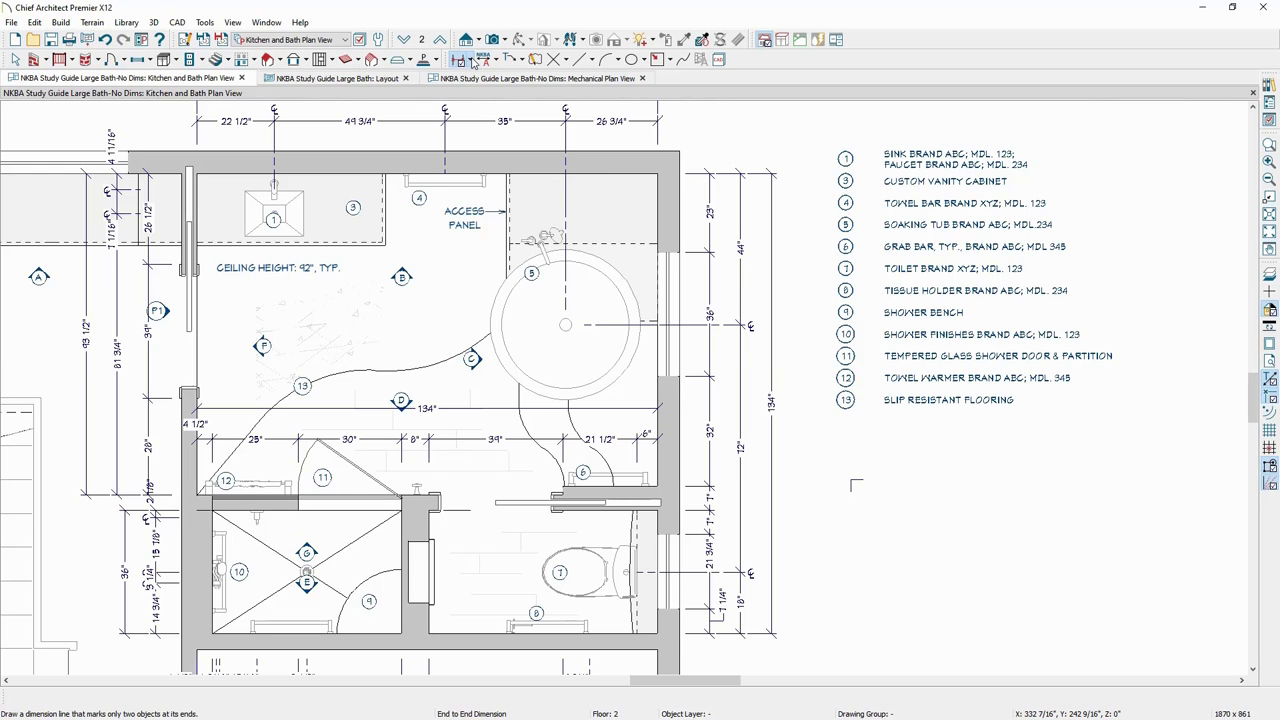
Draw an Interior Dimension horizontally through the shower and toilet rooms, from the shower's outer wall to the window wall.
left_click(470, 62)
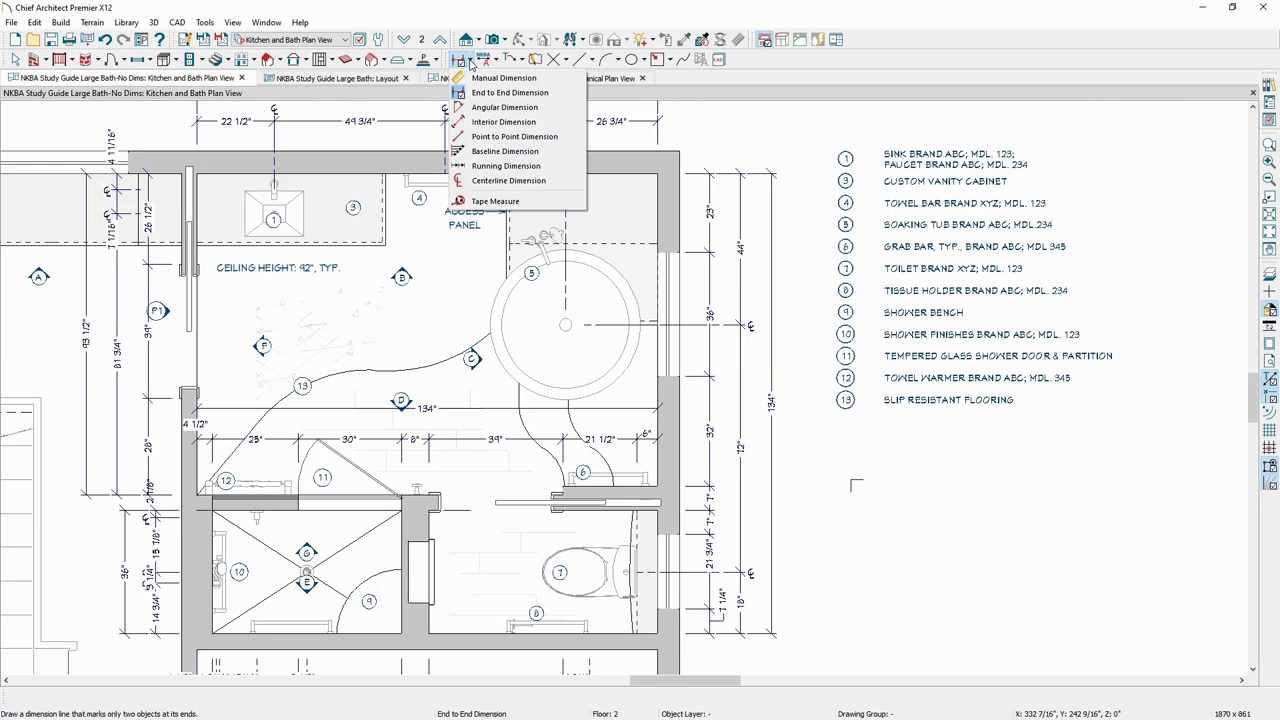
left_click(479, 124)
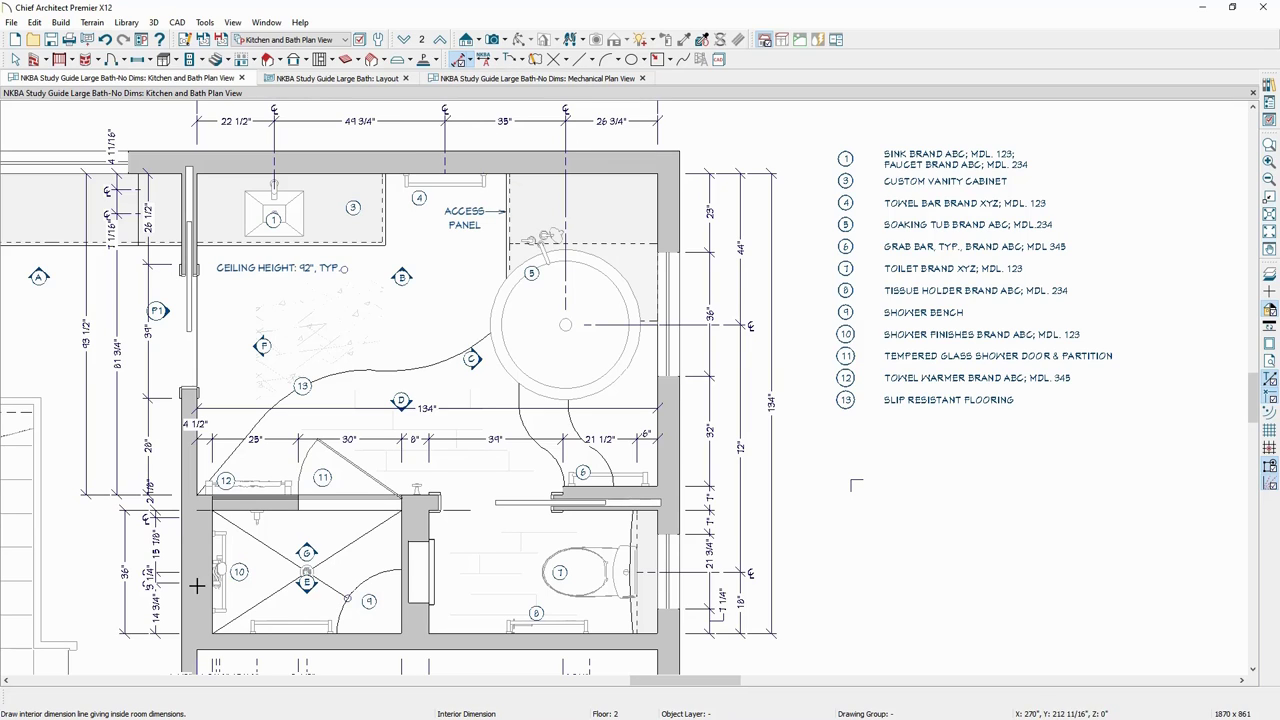
left_click_drag(212, 586, 625, 586)
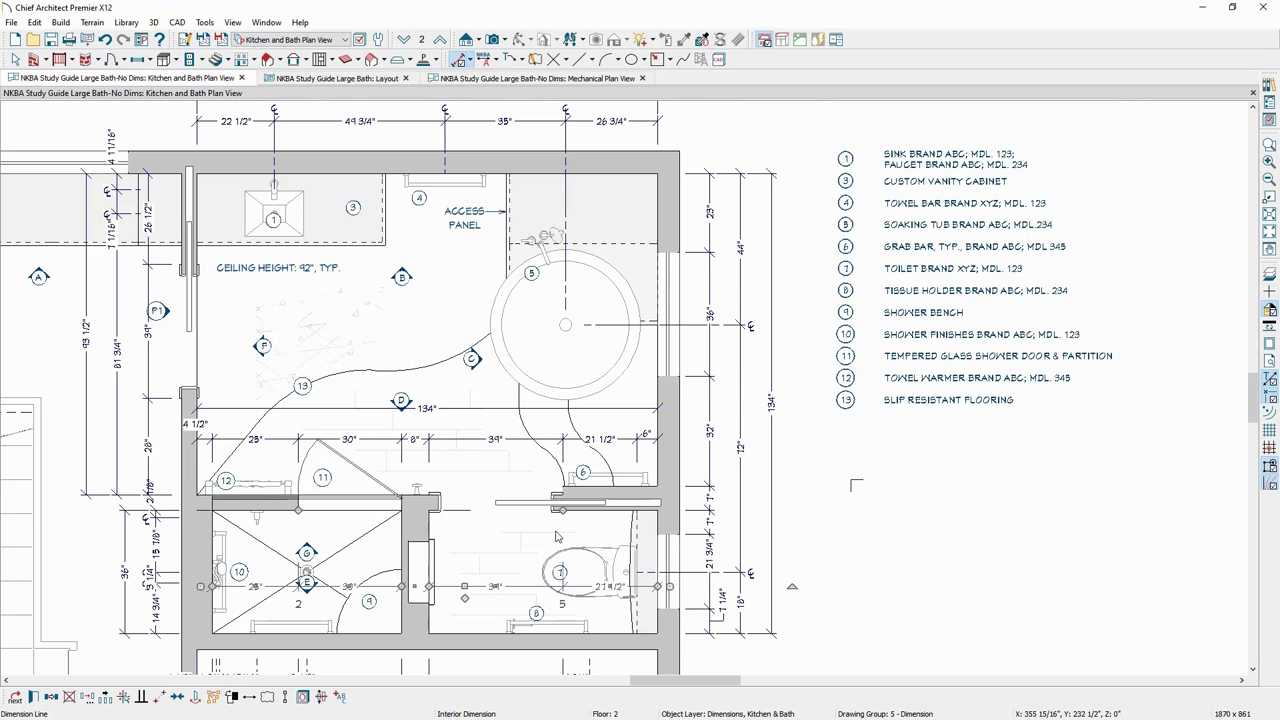
Draw a Centerline Dimension across the shower and toilet rooms, and delete both it and the interior dimension below it.
left_click(470, 63)
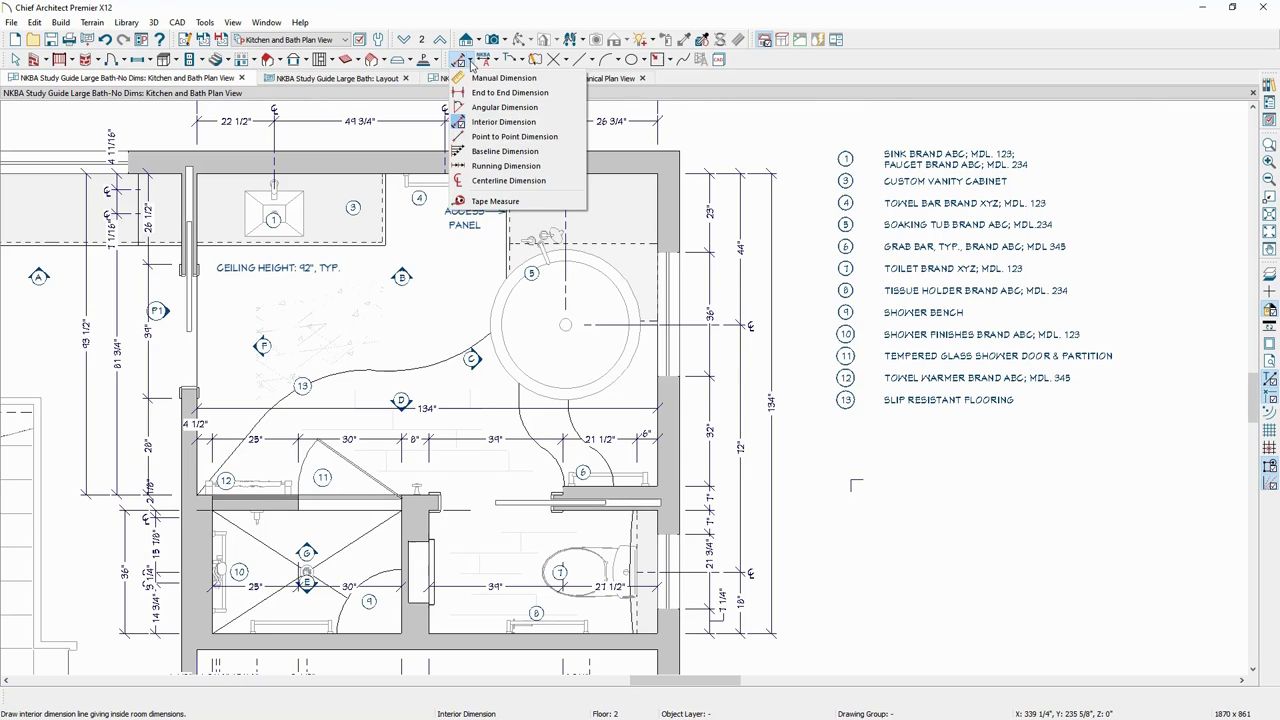
left_click(484, 182)
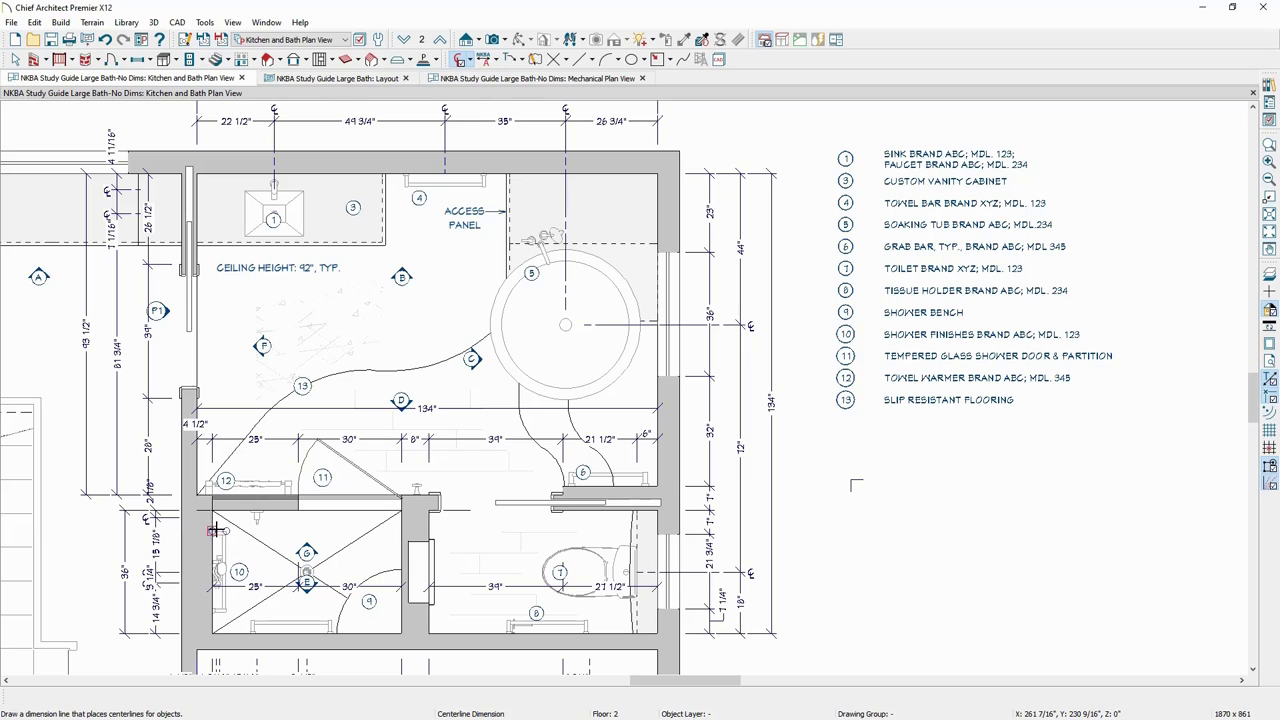
left_click_drag(214, 529, 676, 523)
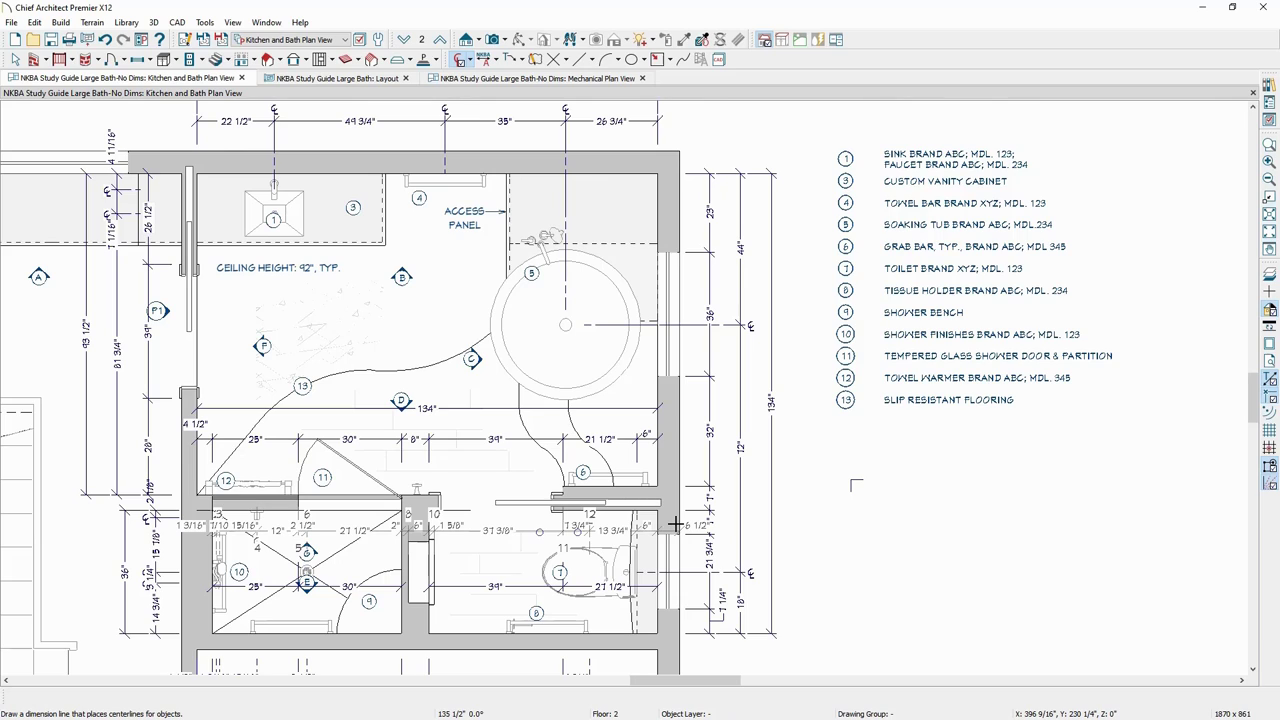
left_click_drag(676, 523, 676, 523)
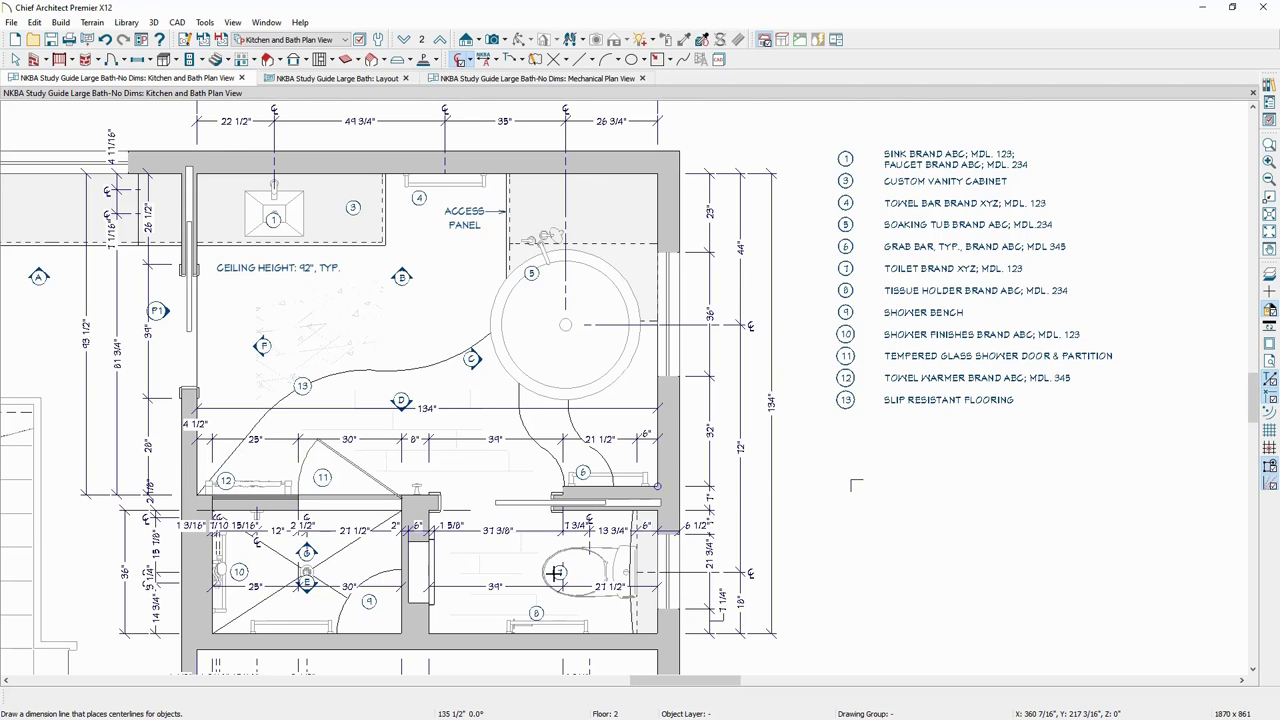
left_click_drag(540, 531, 533, 529)
right_click(533, 529)
left_click(590, 504)
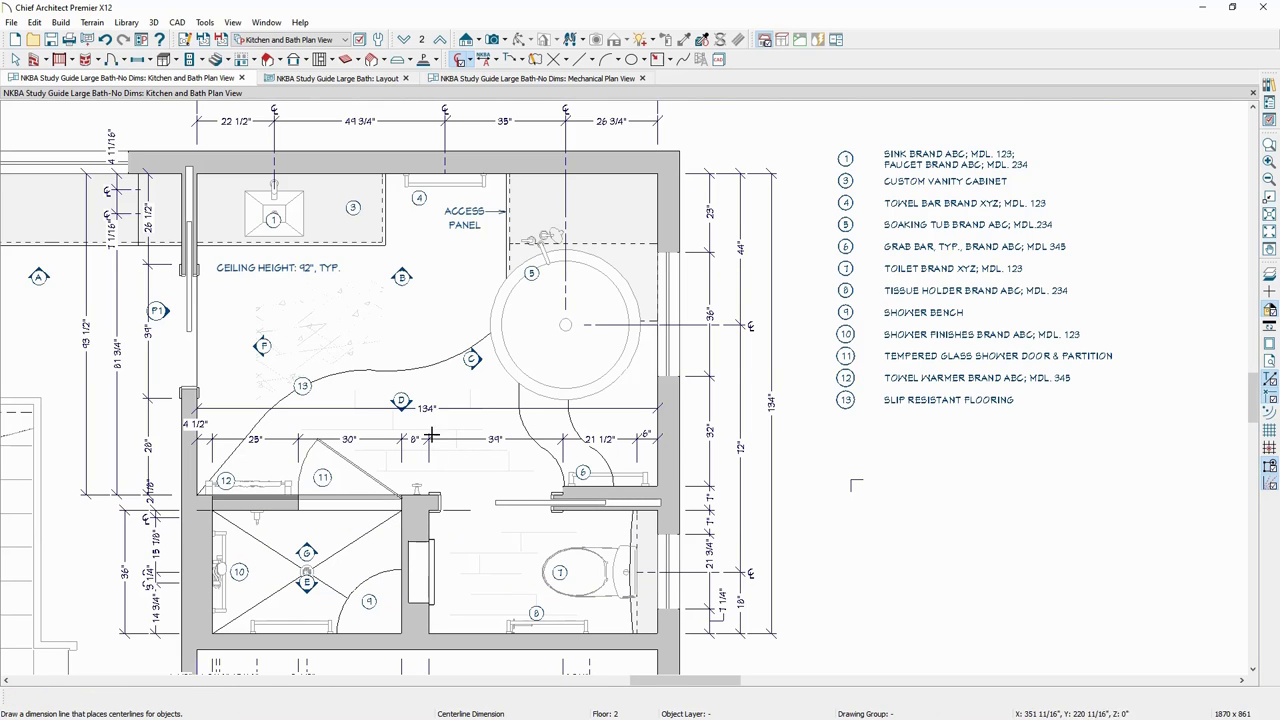
Add a locating point to the end-to-end dimension at the toilet room's door jamb, about 71" from the doorway wall.
left_click(504, 408)
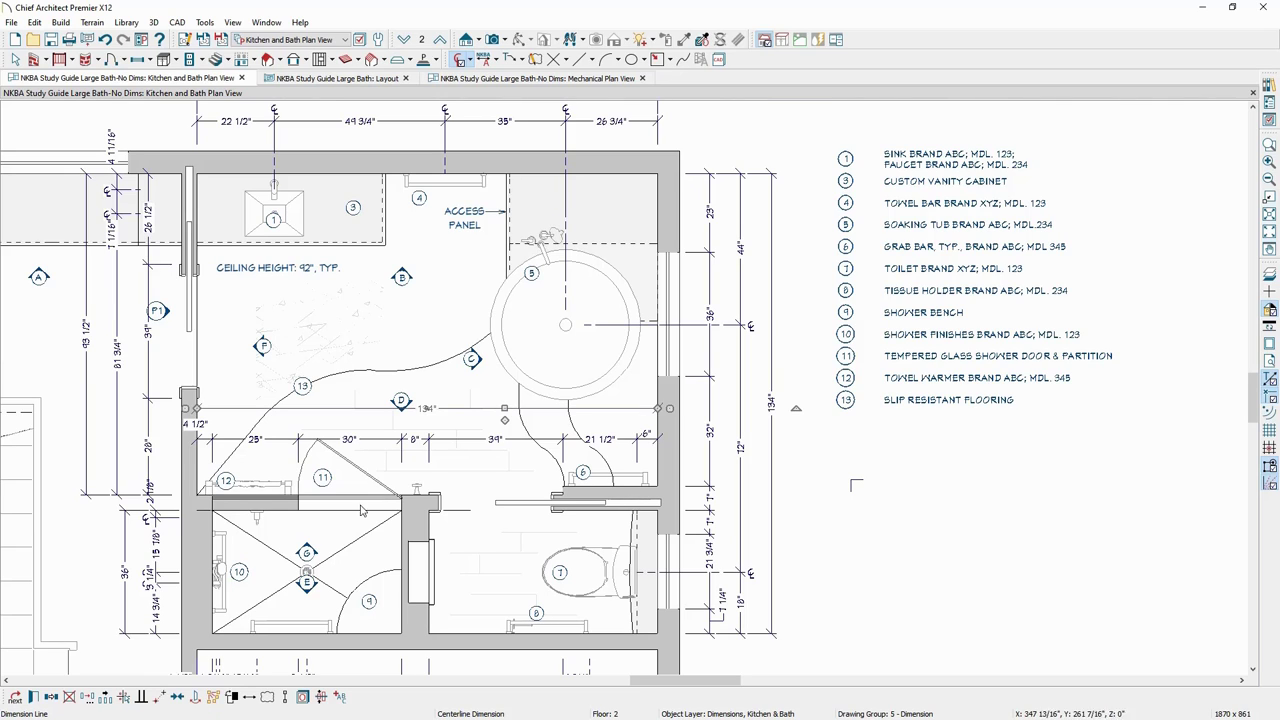
left_click_drag(505, 420, 446, 497)
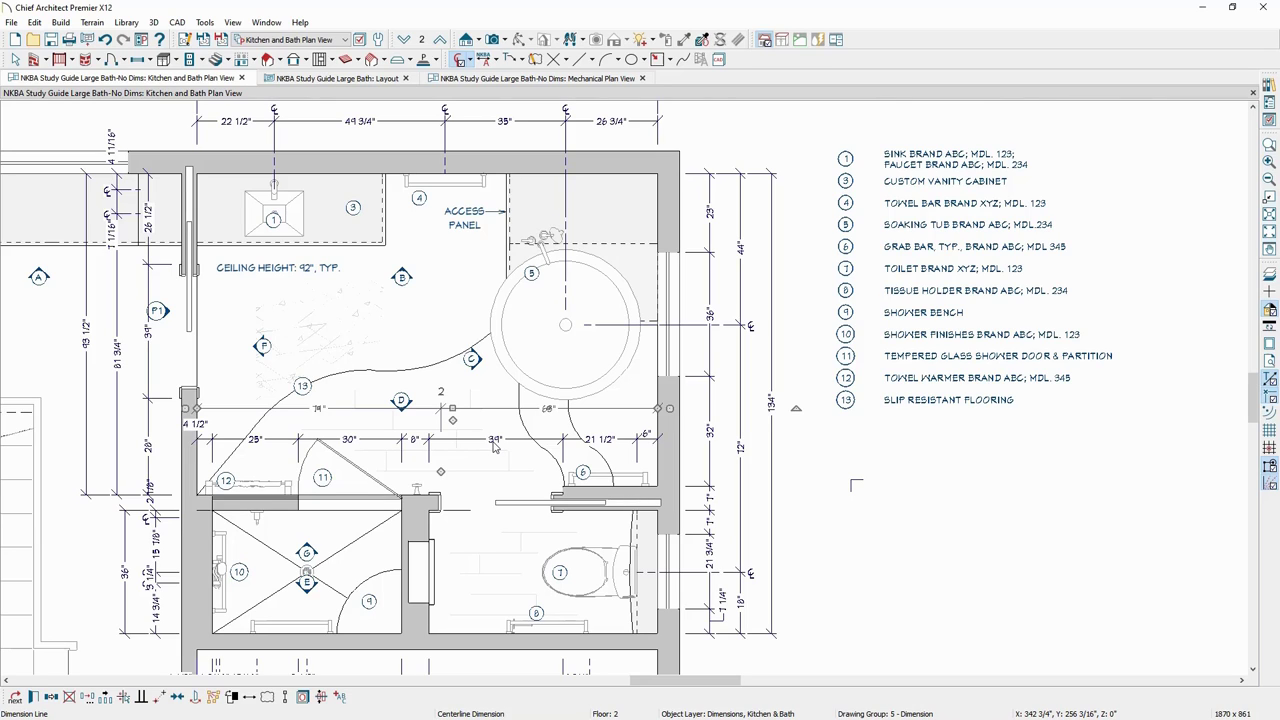
Open the wall elevation view from camera B, facing the vanity and soaking tub wall.
left_click(401, 276)
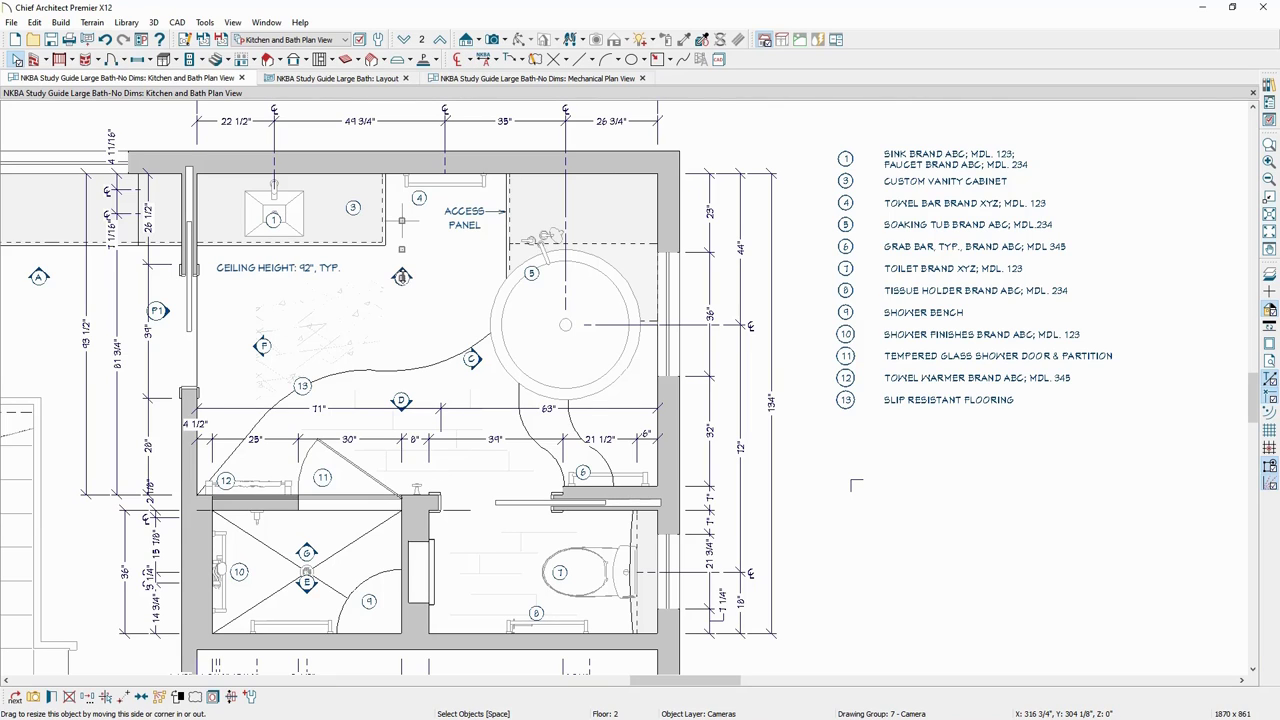
left_click(458, 59)
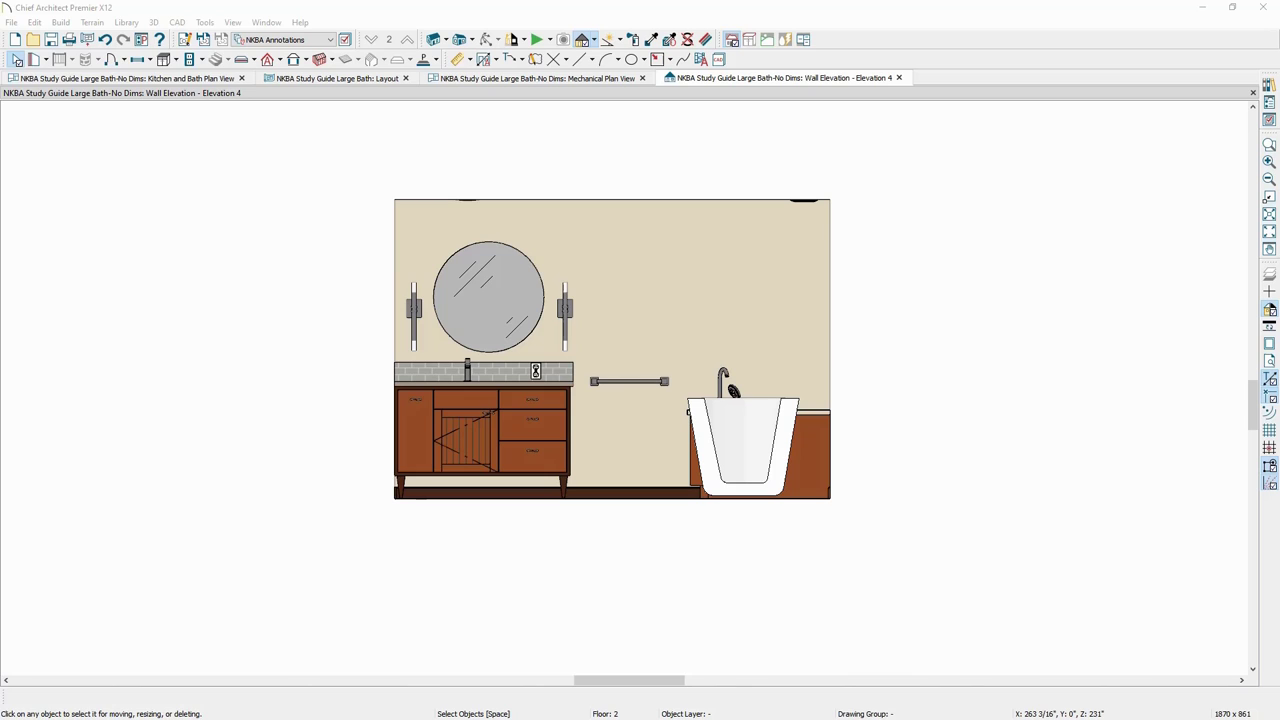
Return to the Kitchen and Bath Plan View, select camera B, and show the plan's cross sections in the Project Browser.
left_click(197, 85)
left_click(197, 80)
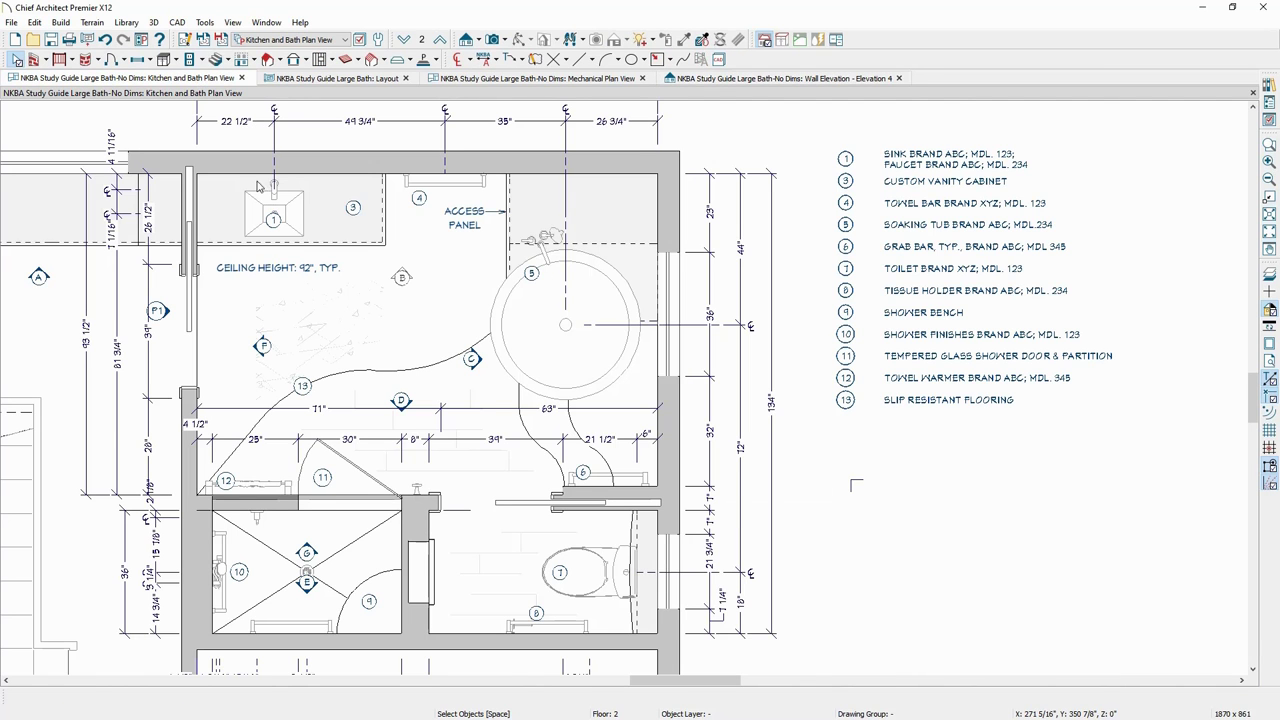
left_click(402, 280)
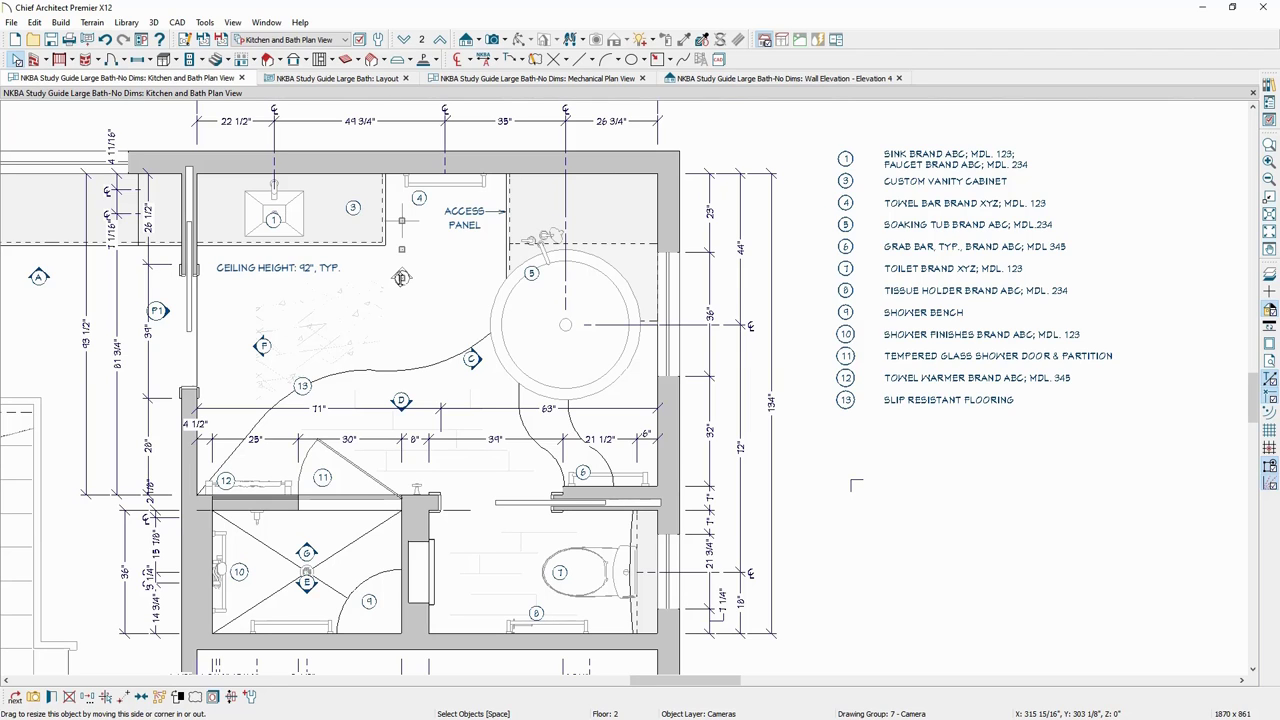
left_click(1270, 106)
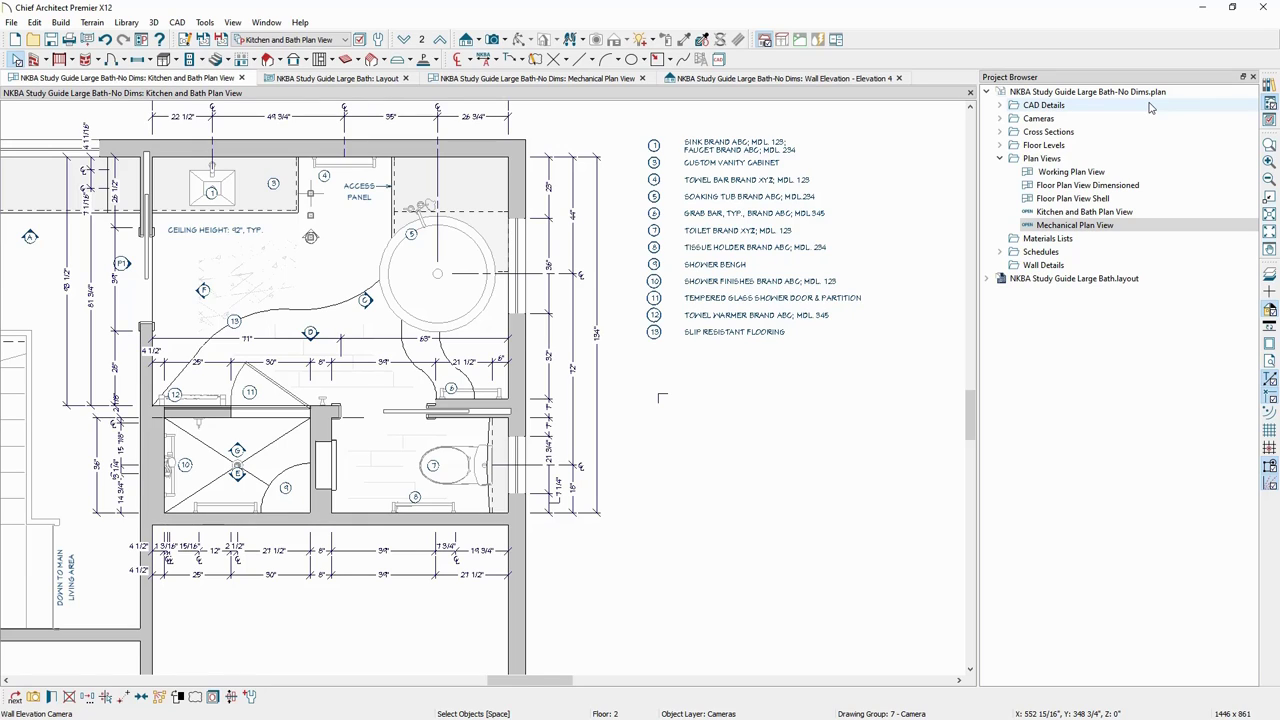
left_click(999, 158)
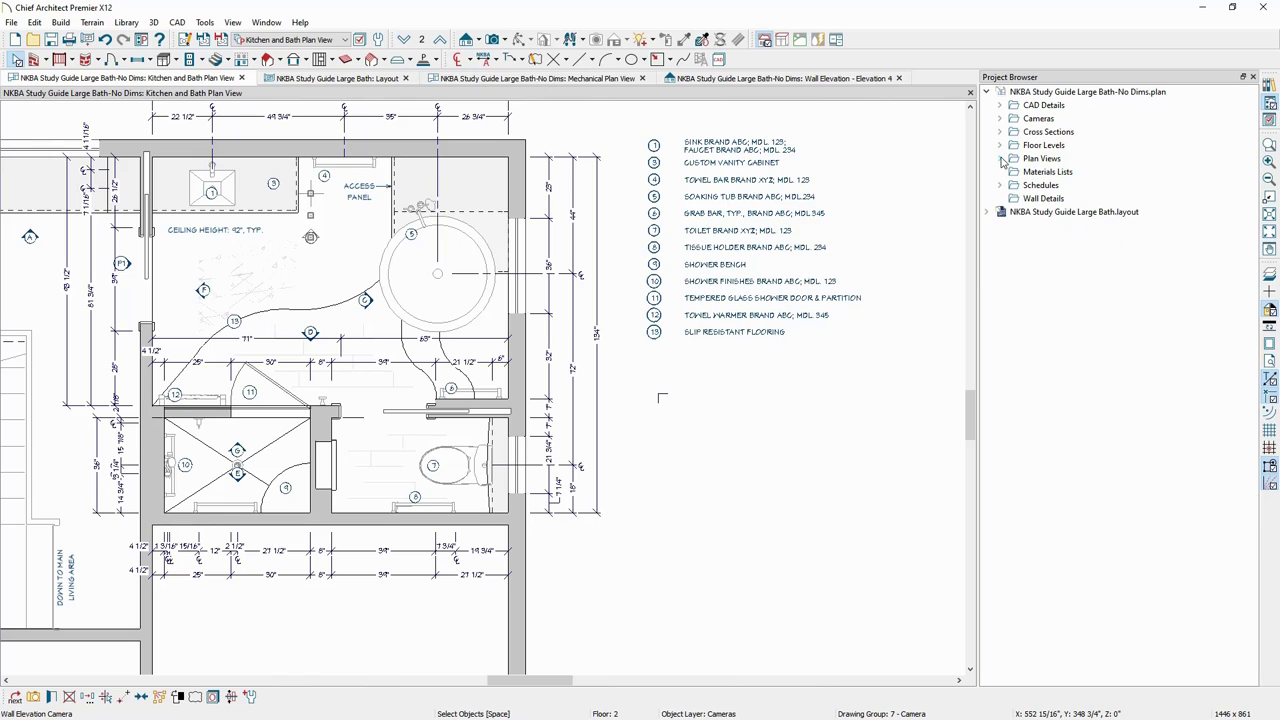
left_click(1000, 132)
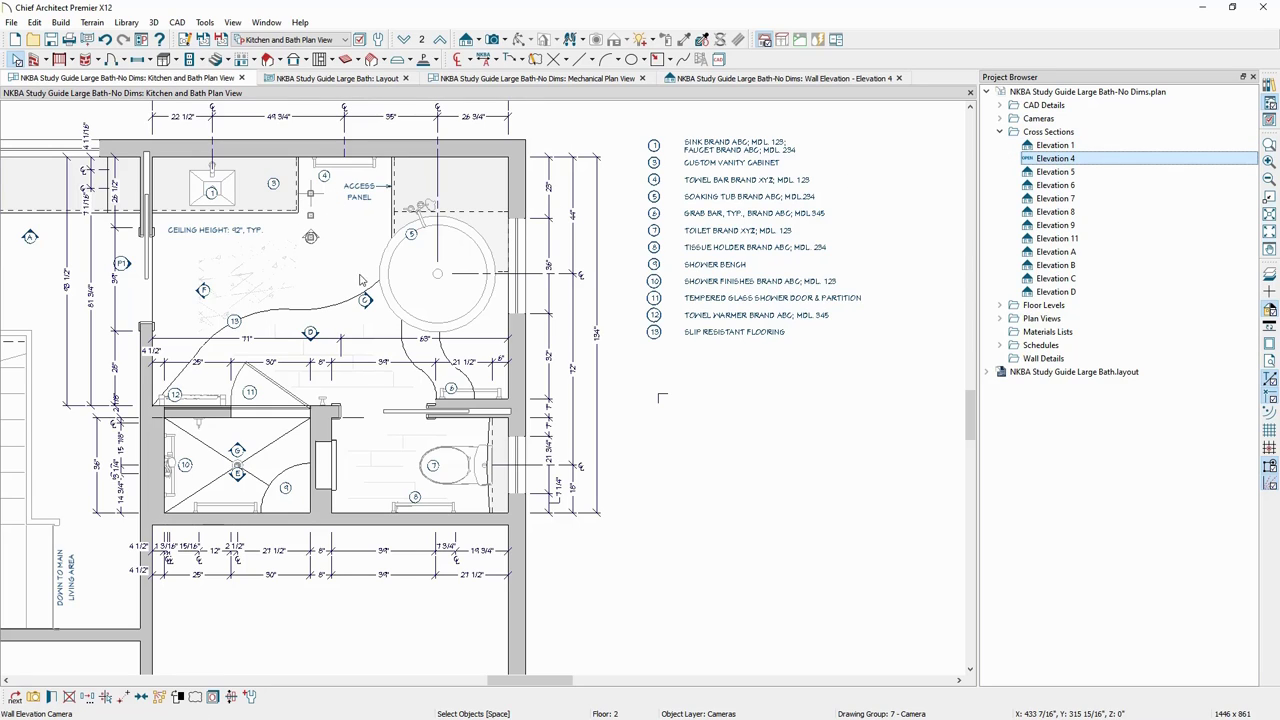
Rename Elevation 4 as Vanity Wall Elevation.
left_click(1054, 160)
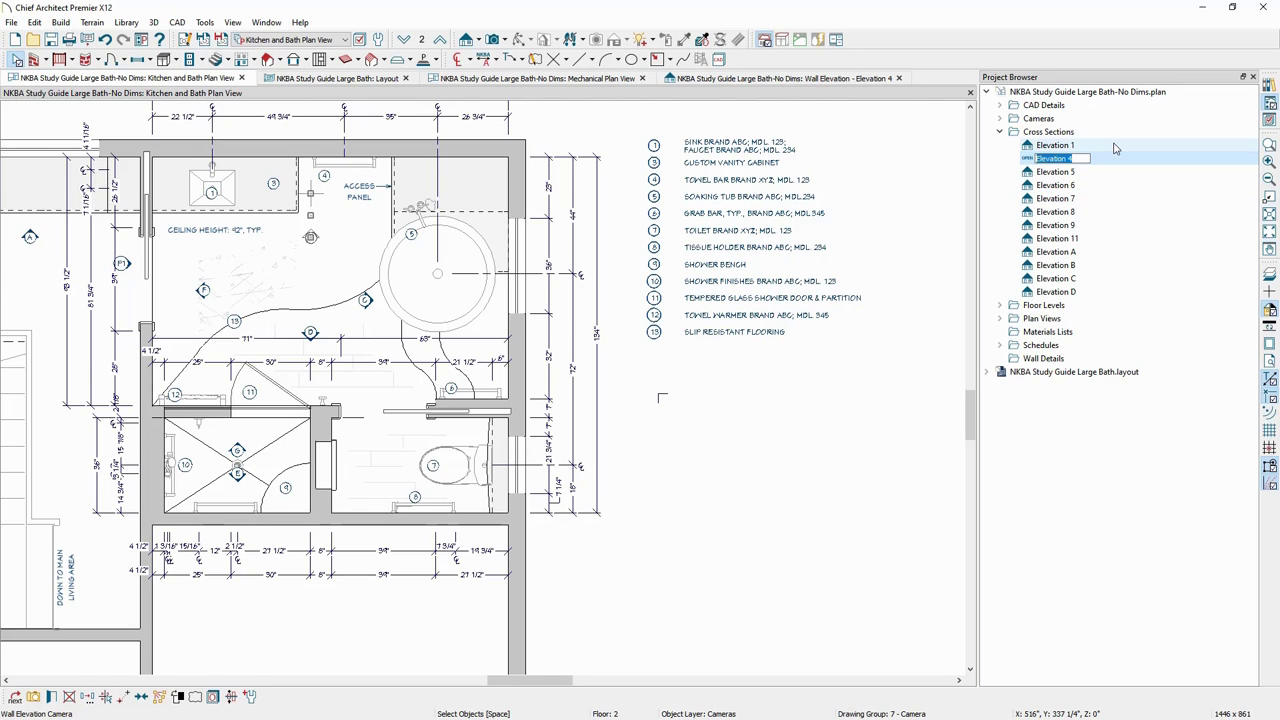
type("Vanity Wall Elevati")
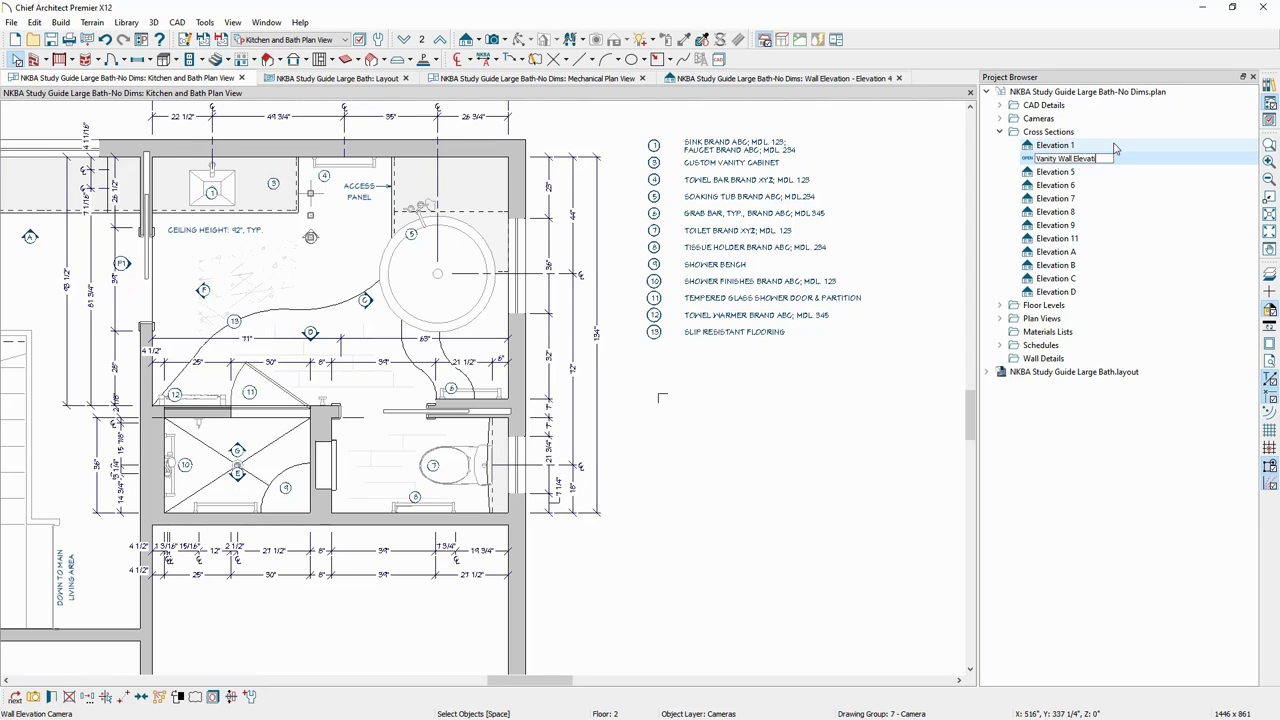
type("on")
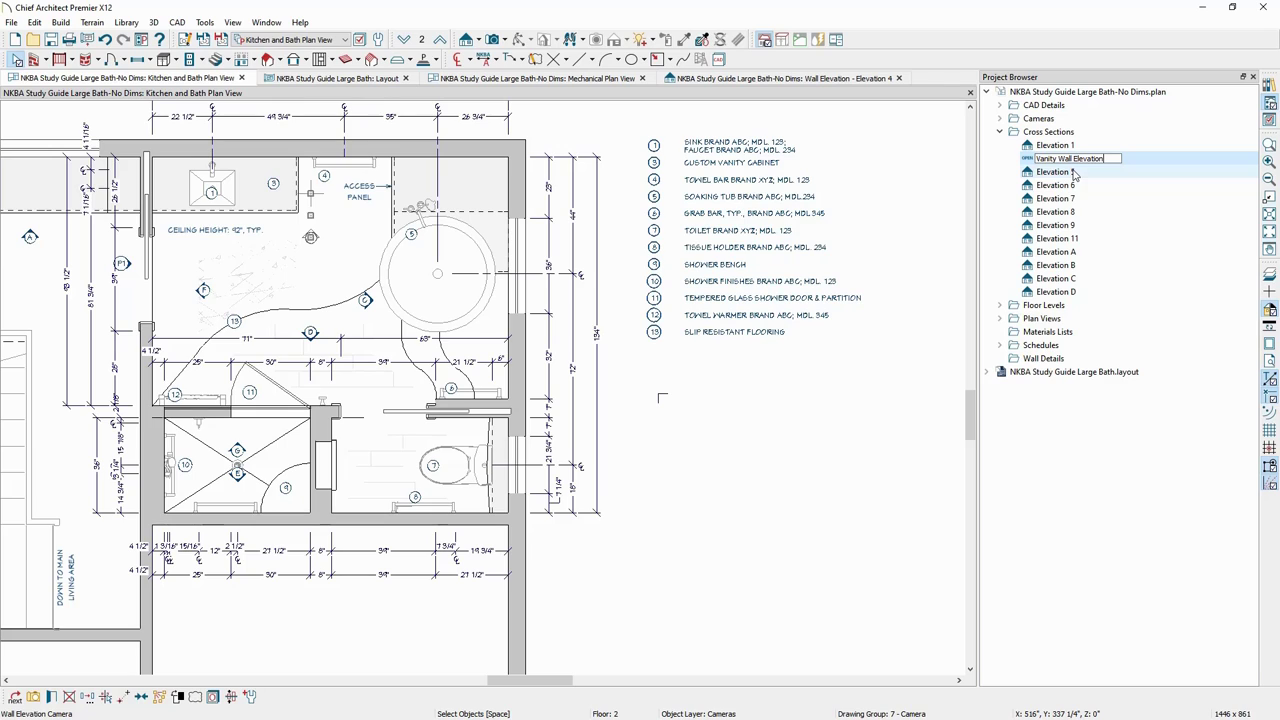
left_click(1073, 172)
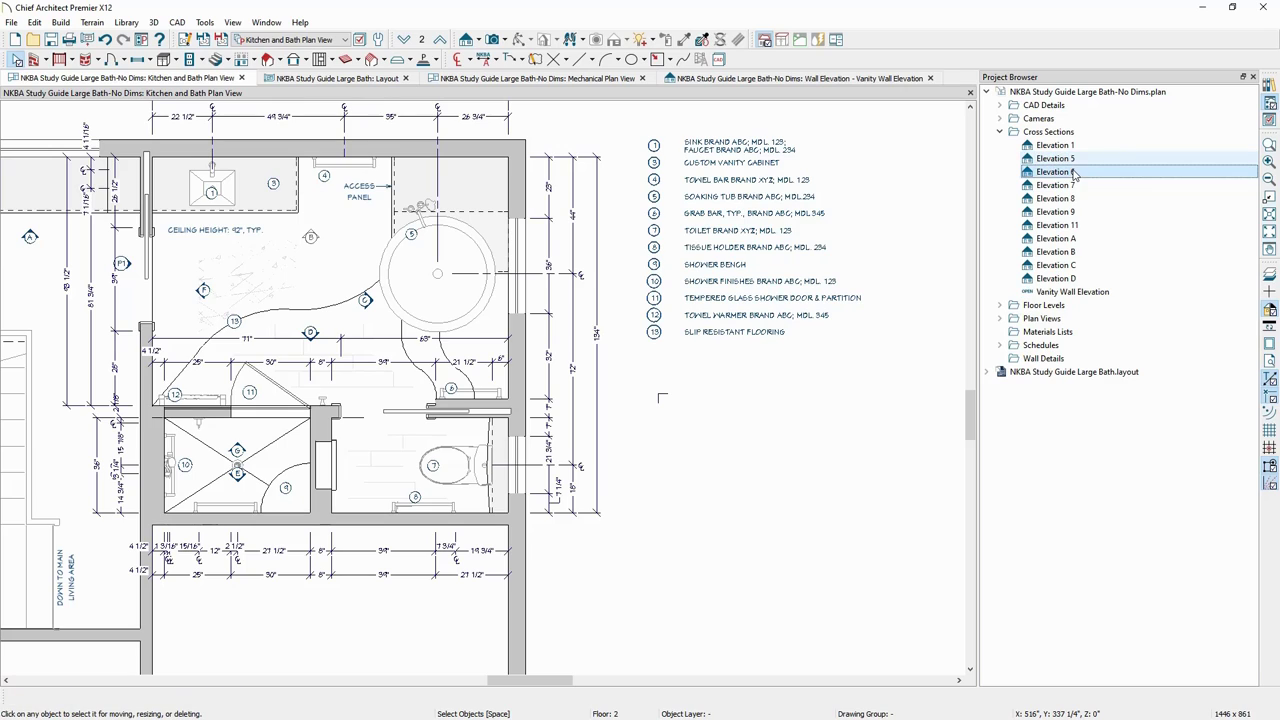
left_click(1094, 292)
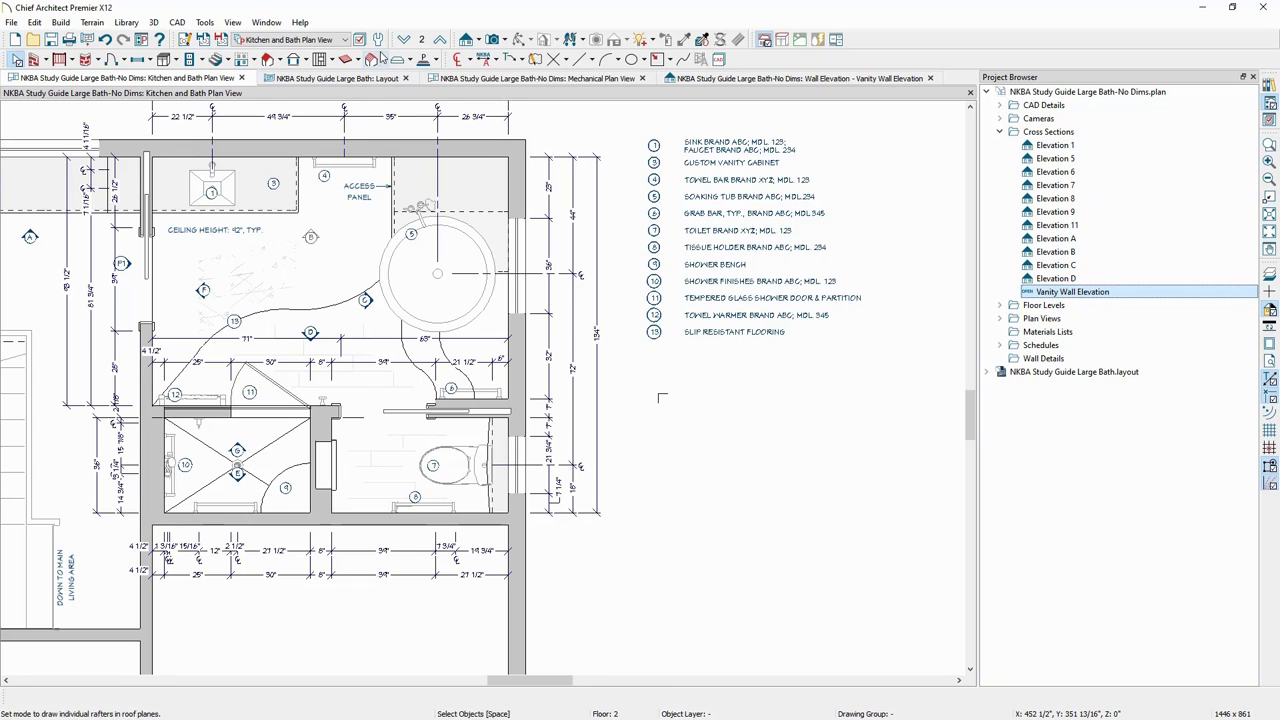
Create a new Wall Elevation view beside camera B, facing the vanity and soaking tub wall.
left_click(477, 40)
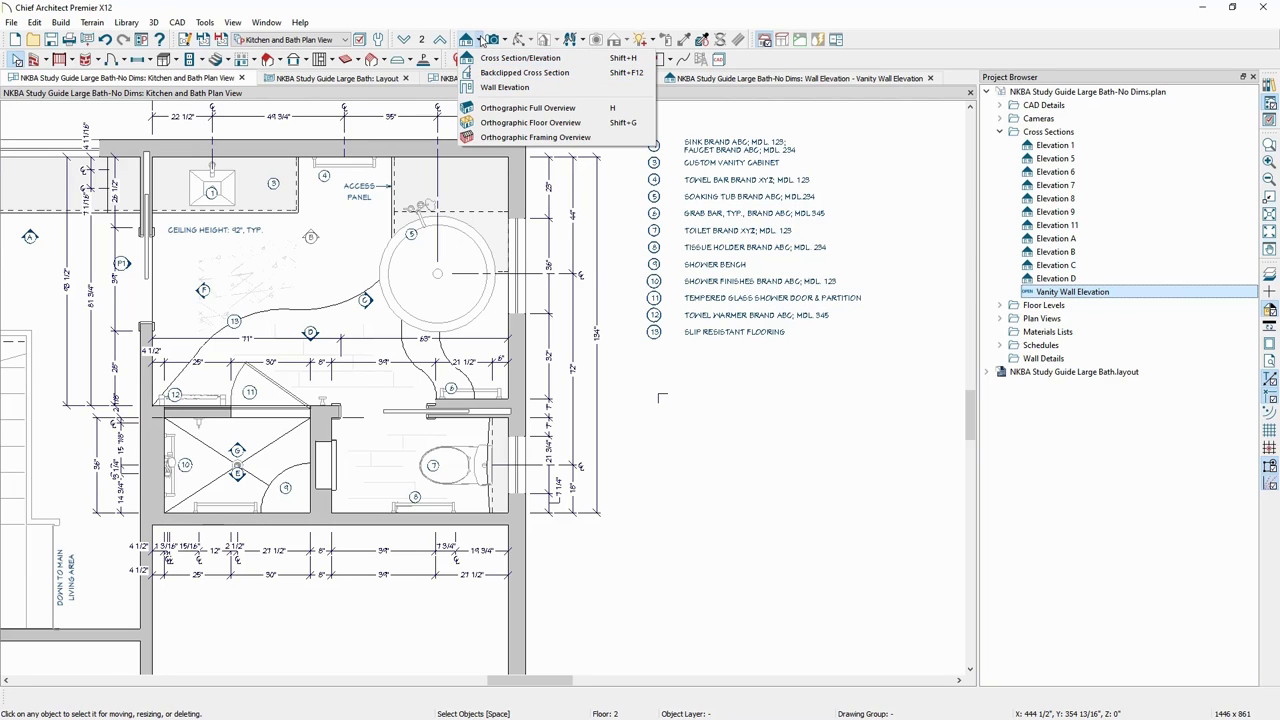
left_click(489, 90)
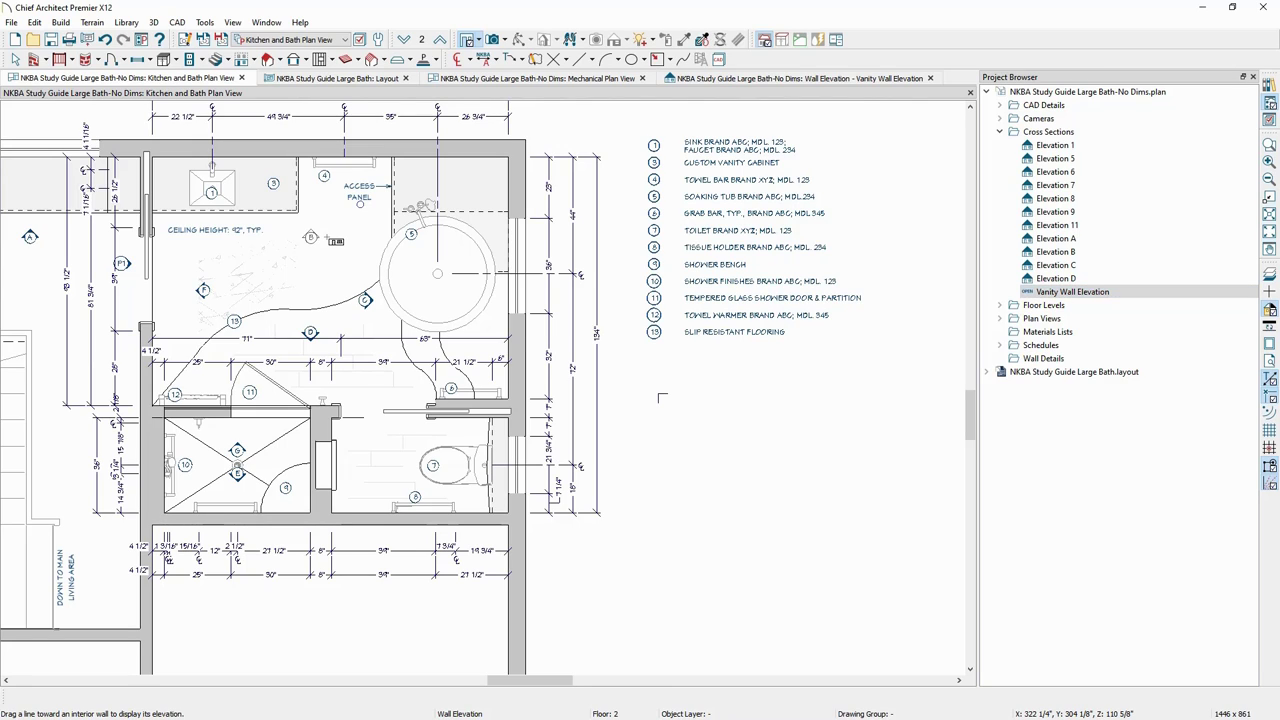
left_click_drag(327, 237, 327, 141)
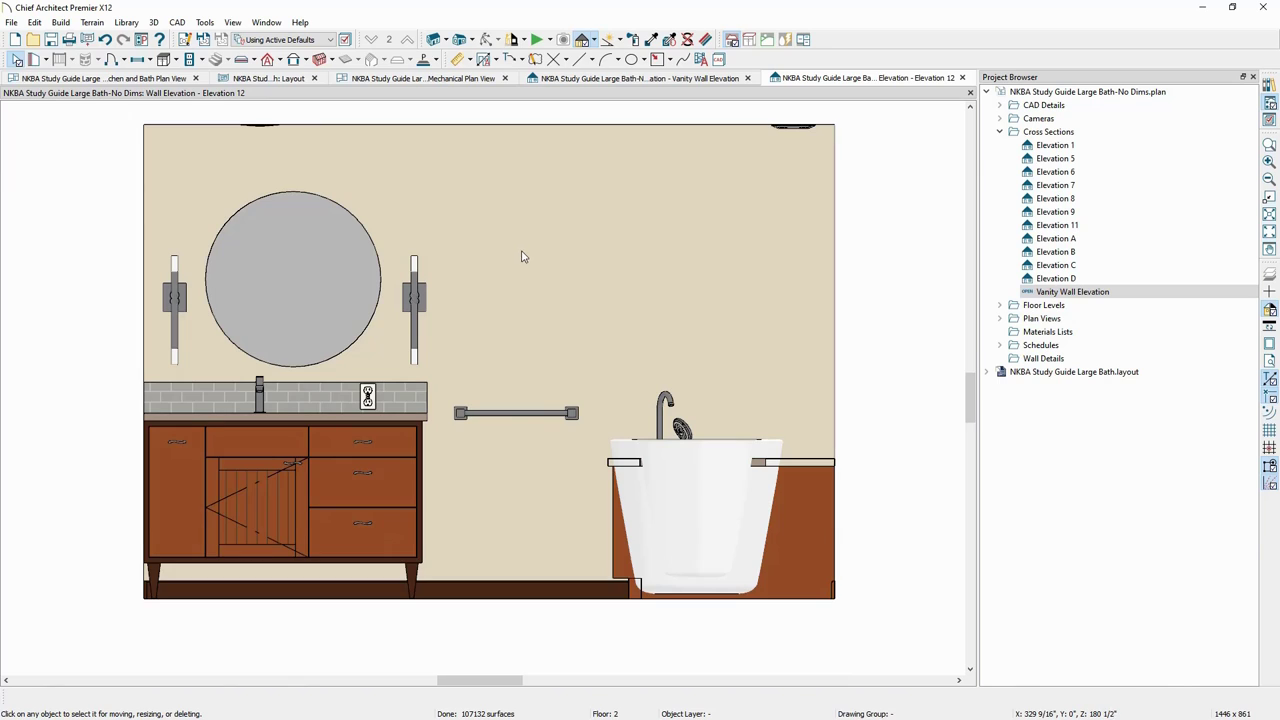
scroll(580, 268, "down", 5)
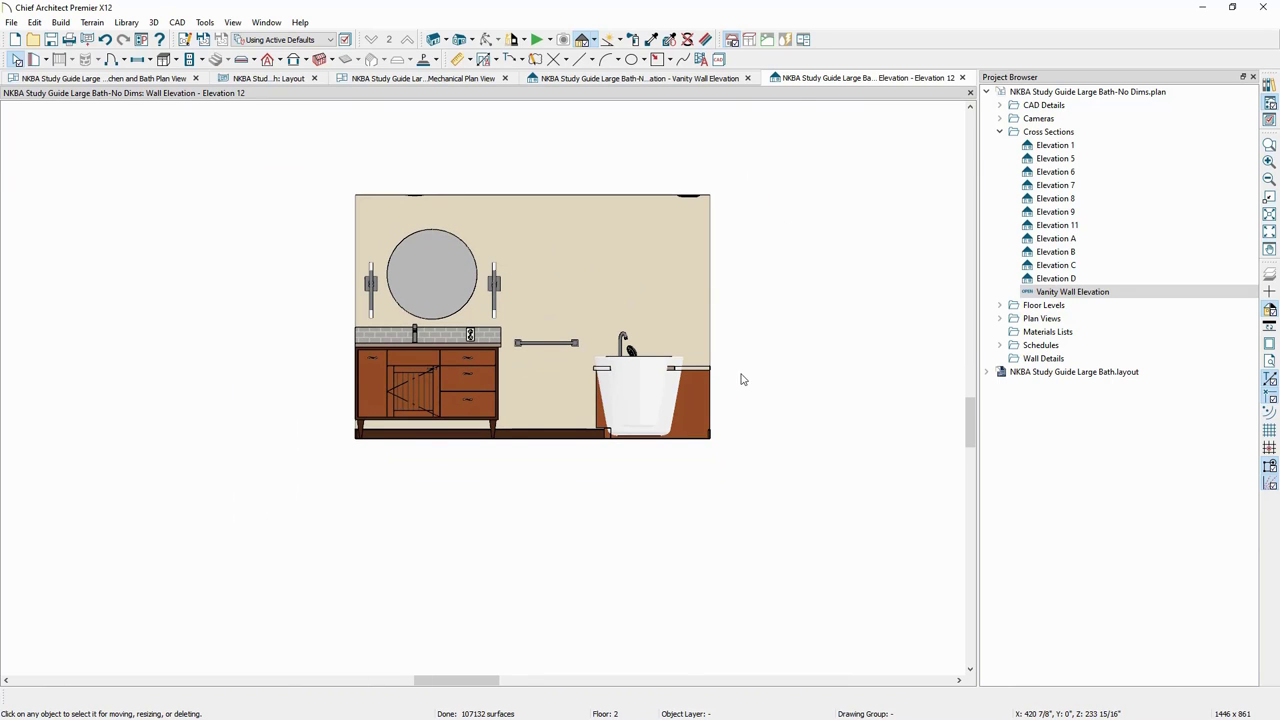
scroll(716, 345, "down", 1)
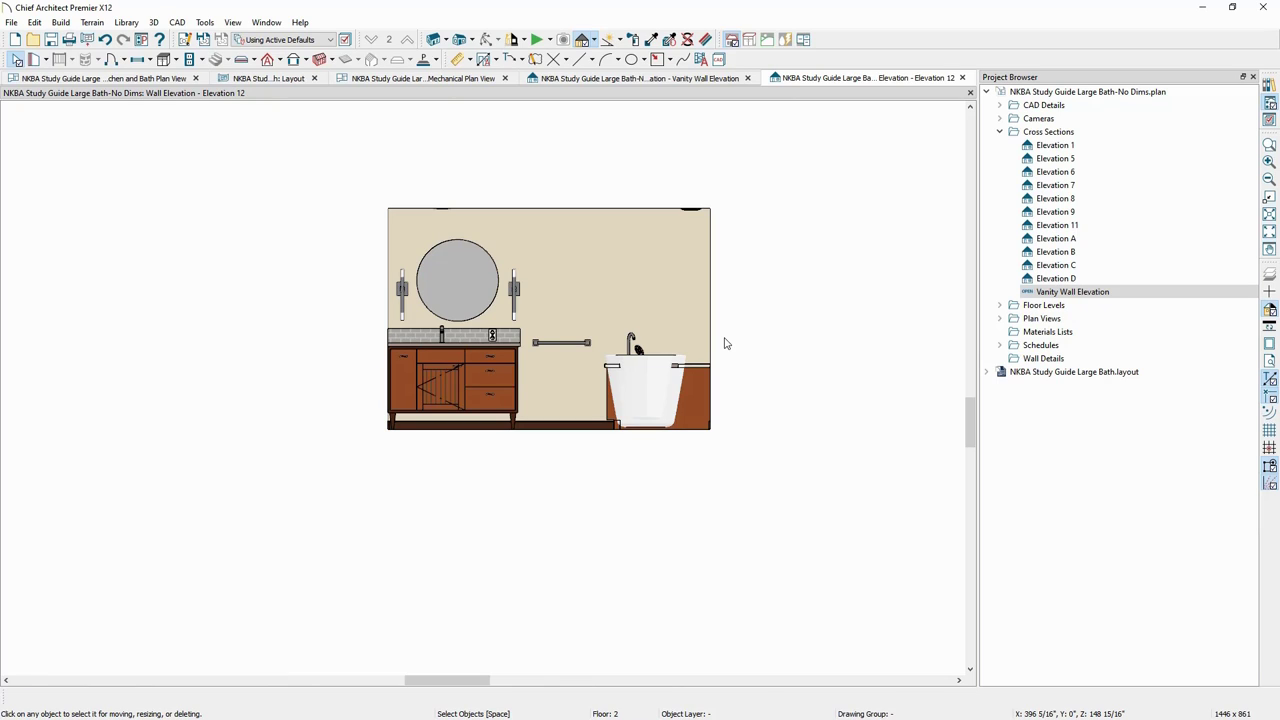
Generate NKBA Auto Elevation Dimensions for the new wall elevation.
left_click(497, 61)
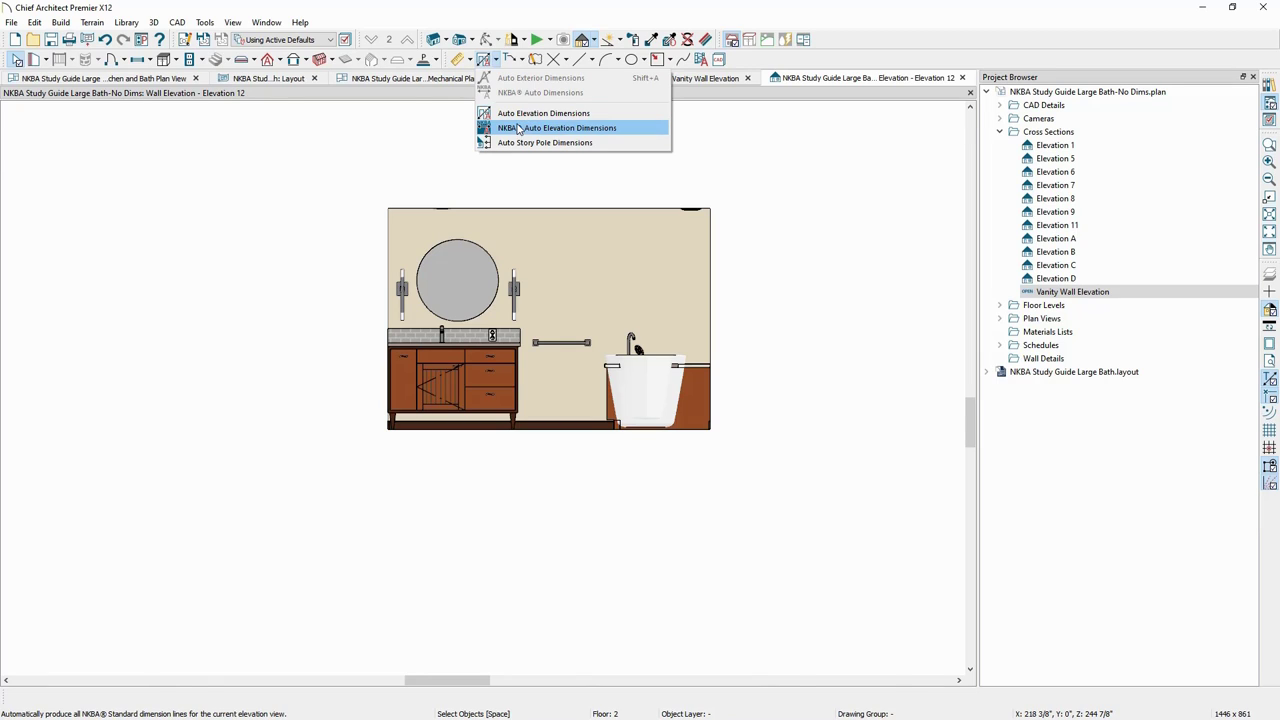
left_click(557, 129)
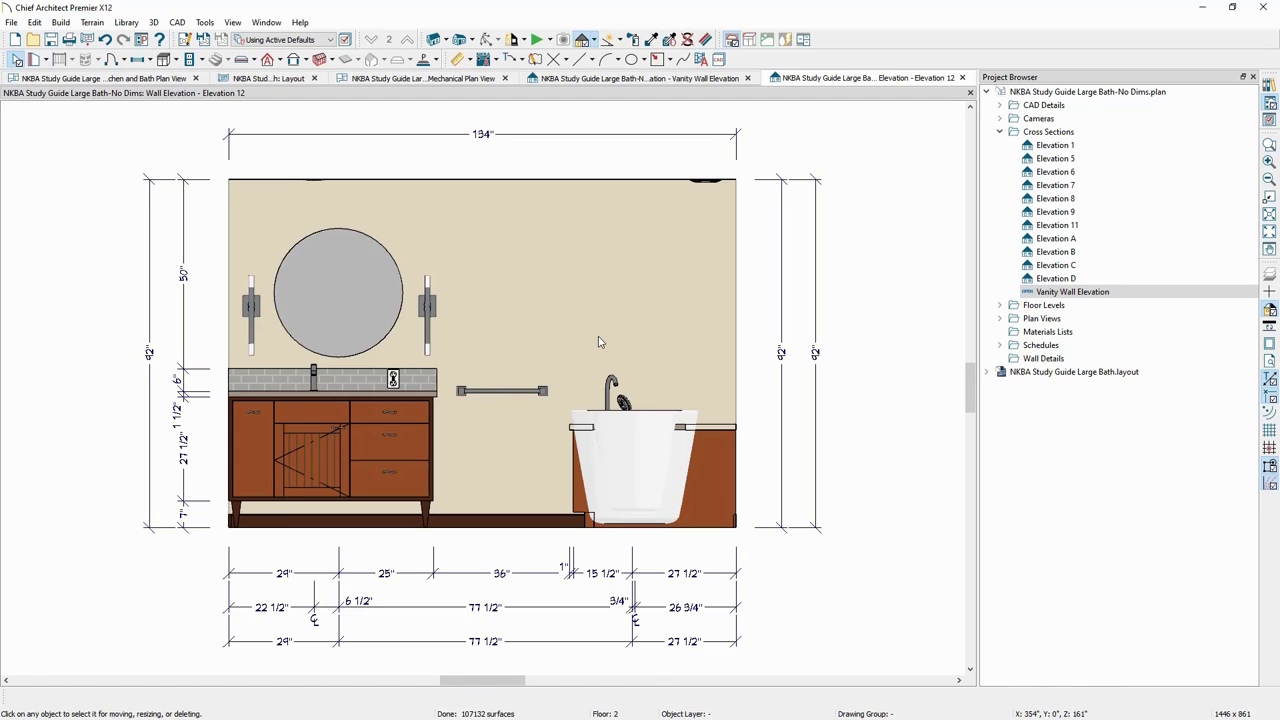
scroll(598, 342, "down", 1)
scroll(598, 342, "down", 2)
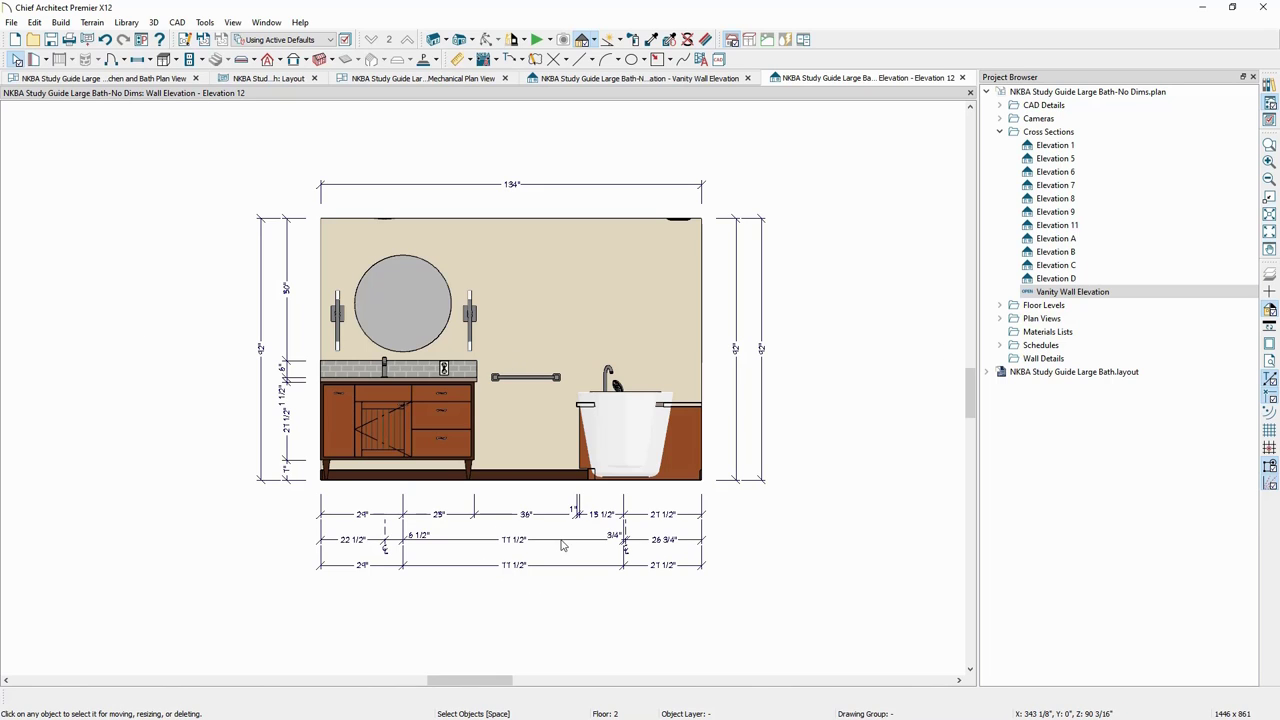
Remove the mirror and tub locating points from the lowest dimension string so it spans only the overall wall.
left_click(447, 565)
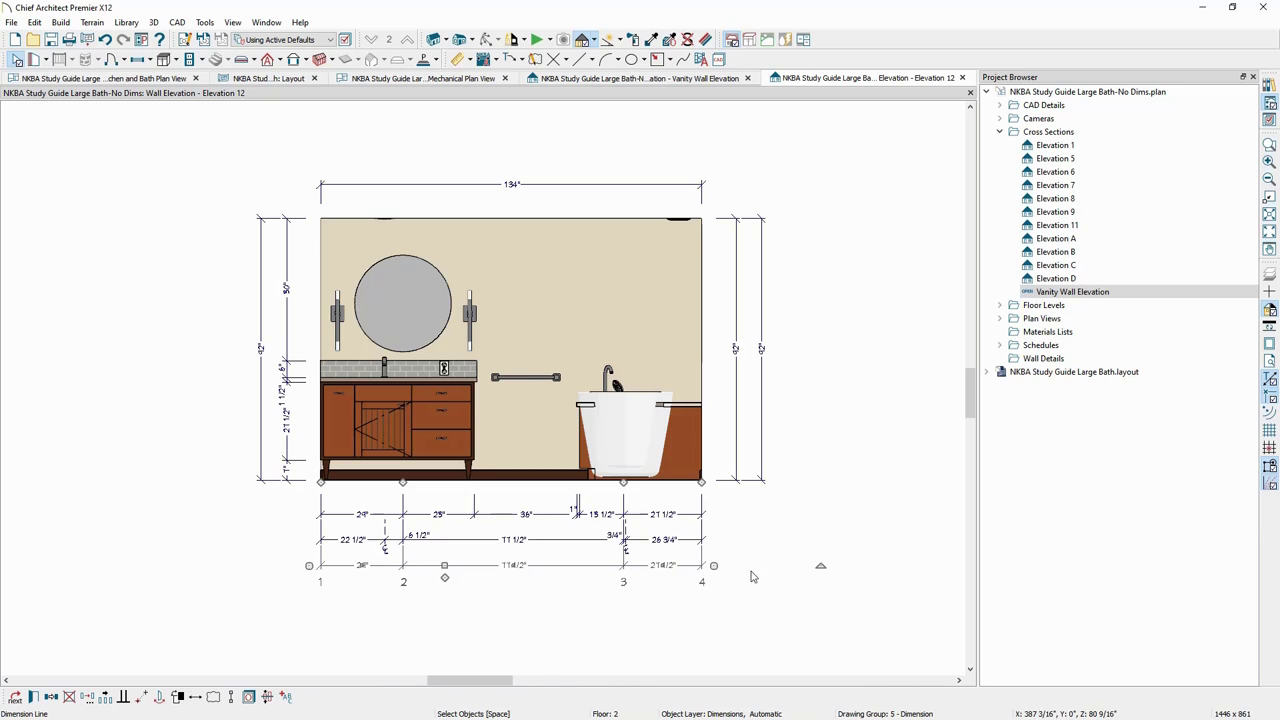
left_click_drag(403, 482, 690, 565)
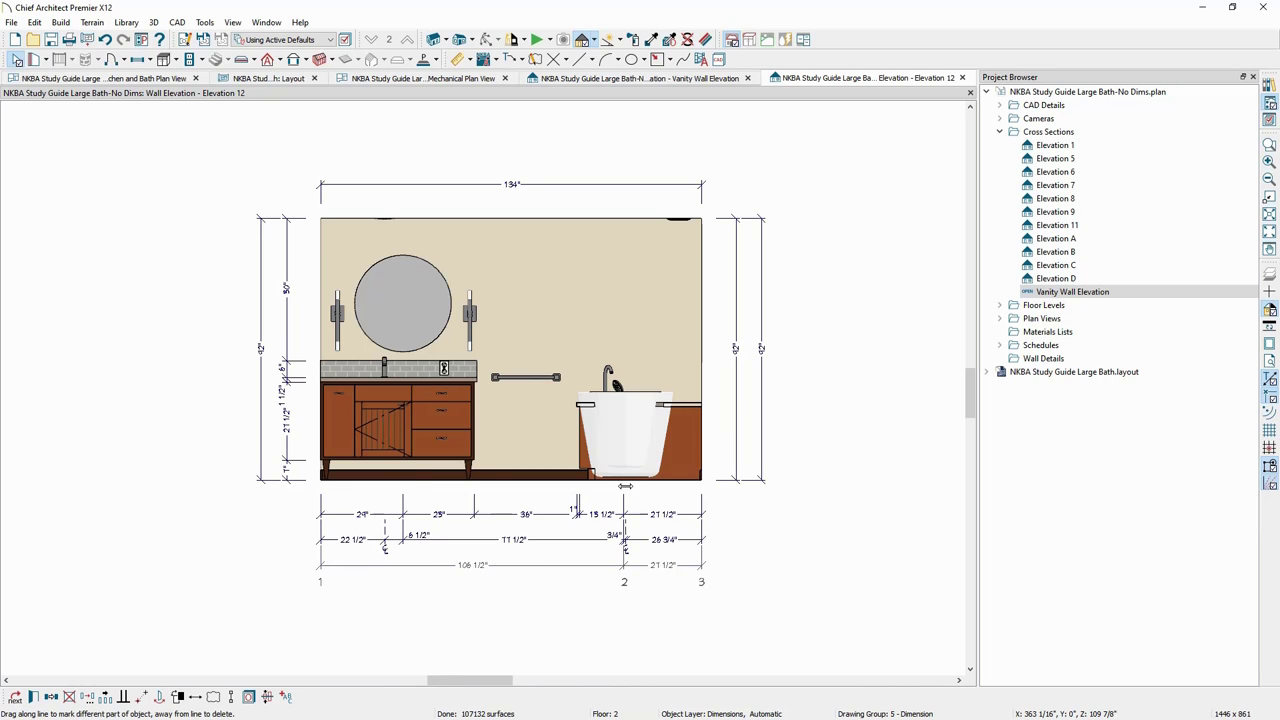
left_click(621, 630)
left_click(553, 540)
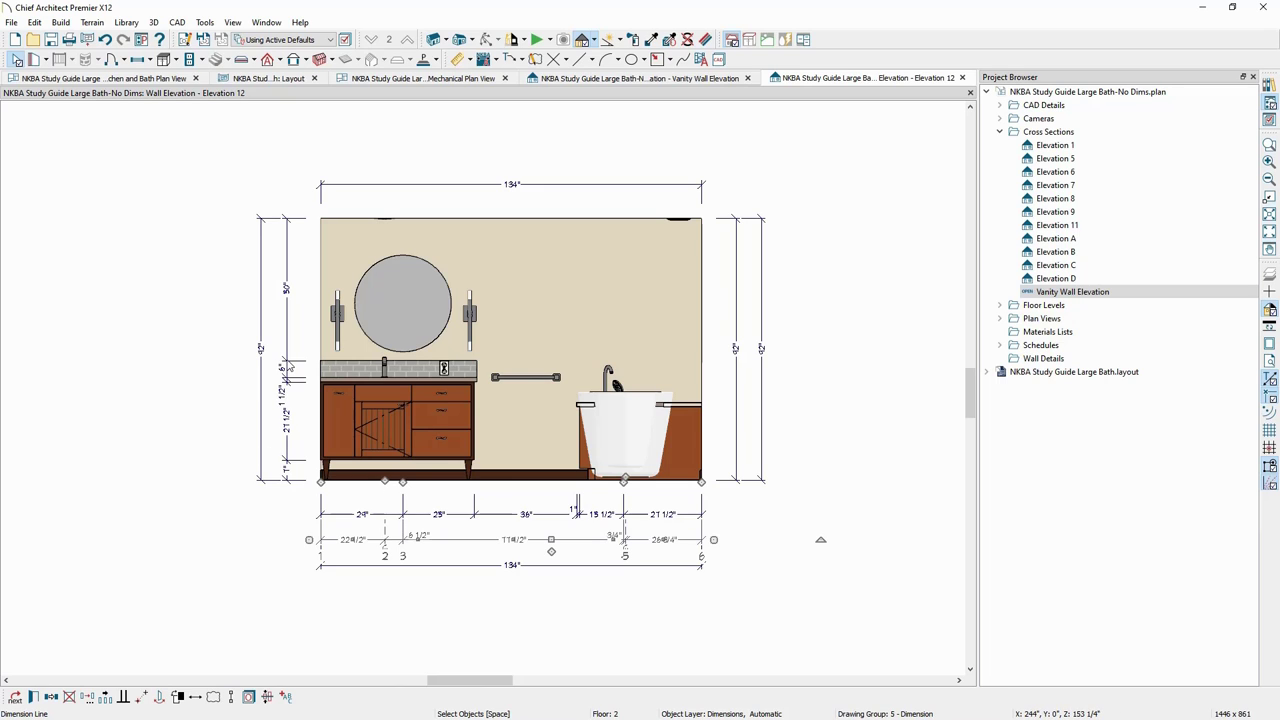
Remove the cabinet base and countertop underside points from the vertical dimension string beside the vanity.
left_click(350, 418)
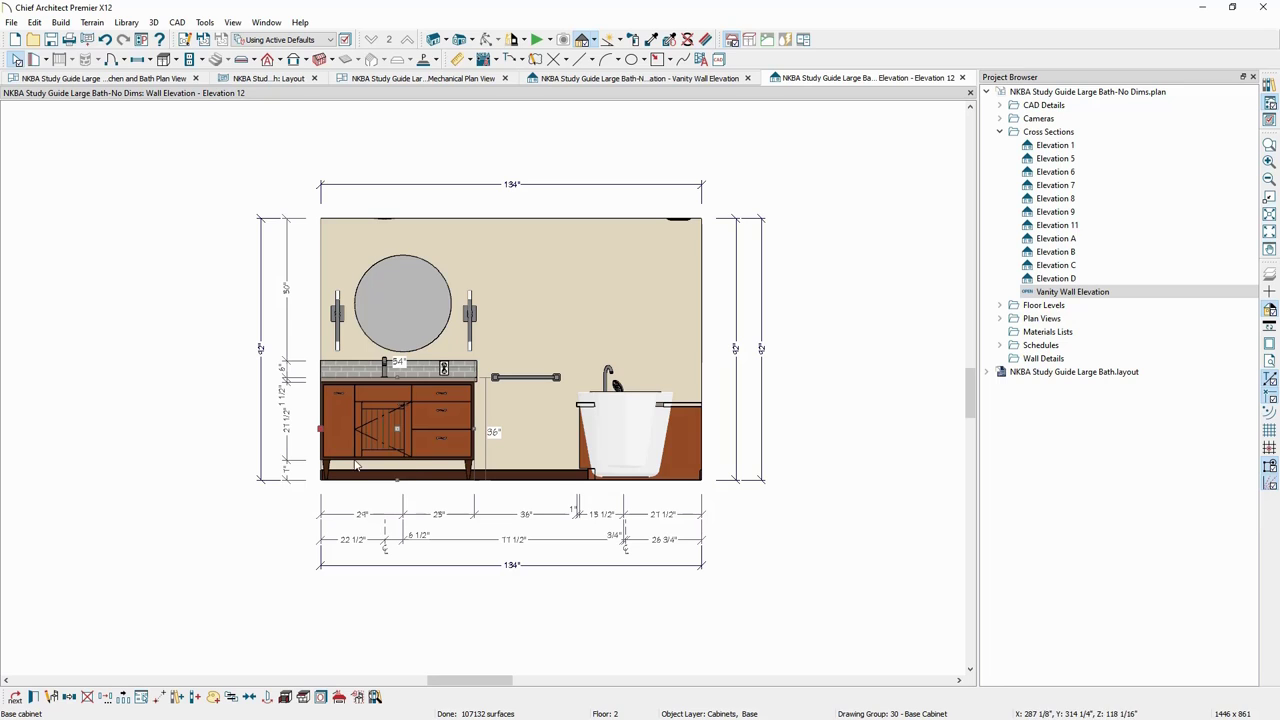
left_click(295, 452)
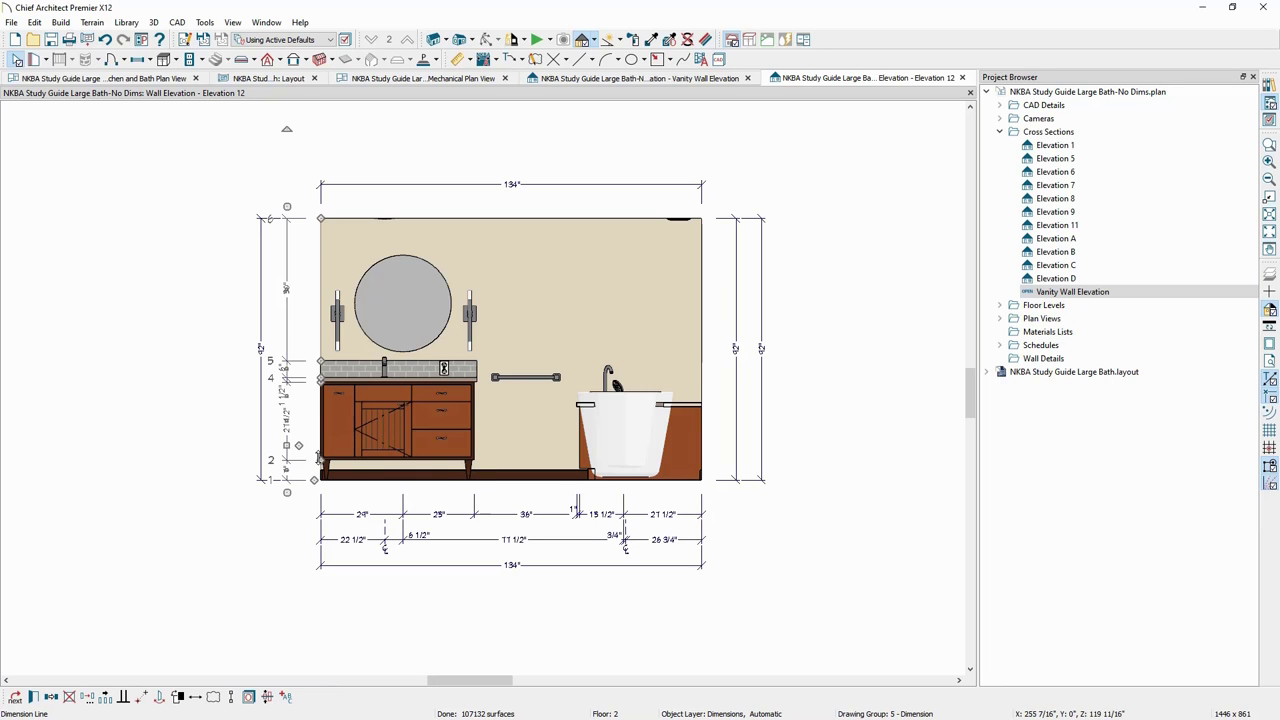
left_click_drag(318, 456, 285, 459)
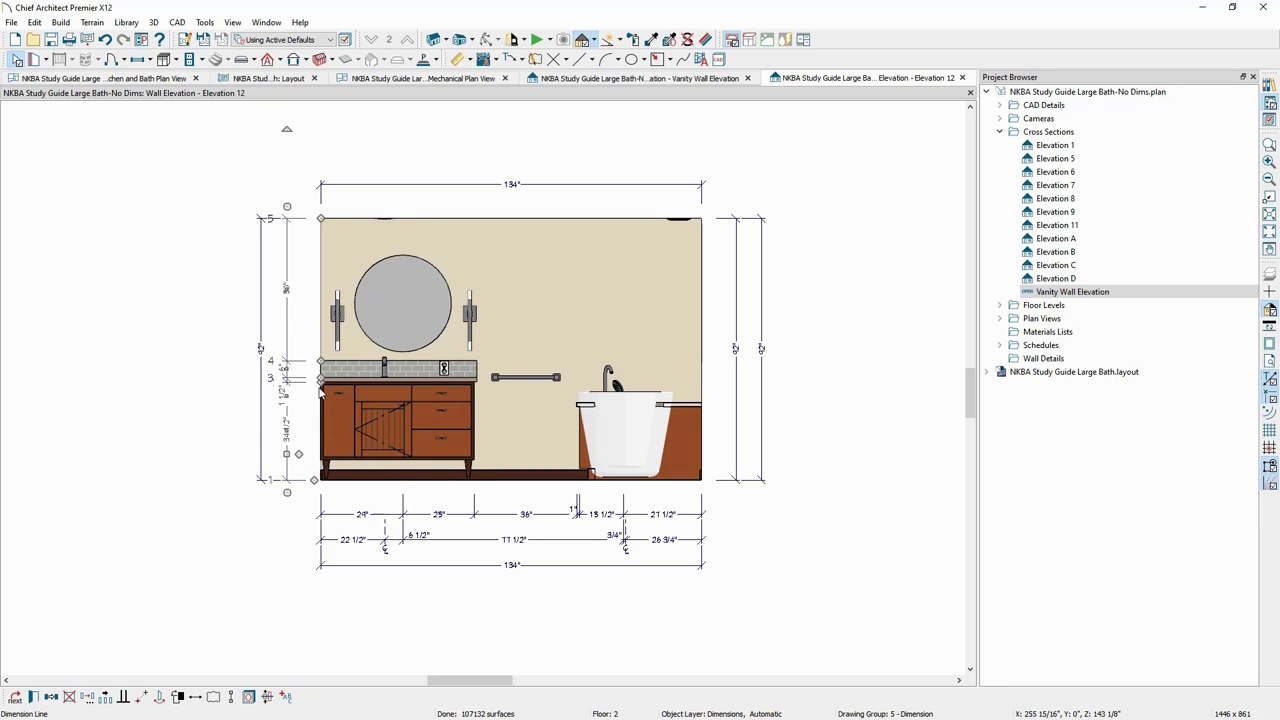
left_click_drag(320, 389, 263, 394)
left_click(184, 401)
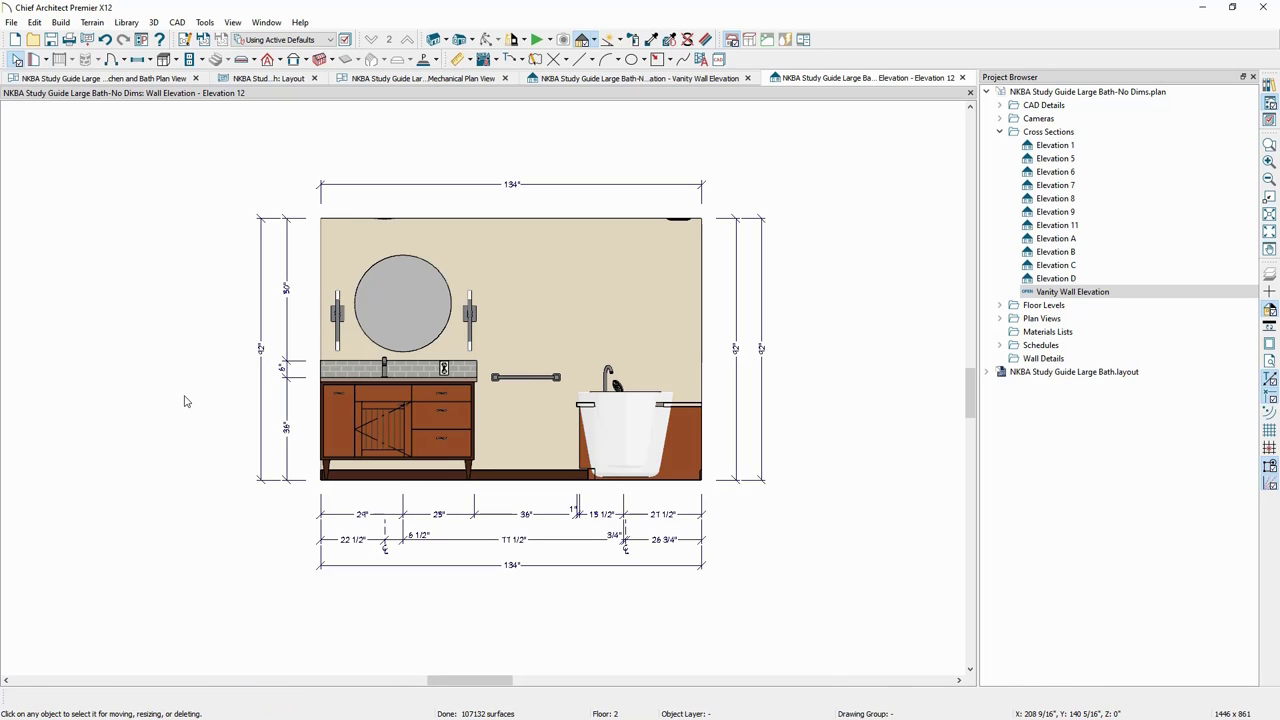
Add locating points at the centers of both wall sconces to the dimension line above the elevation.
left_click(436, 188)
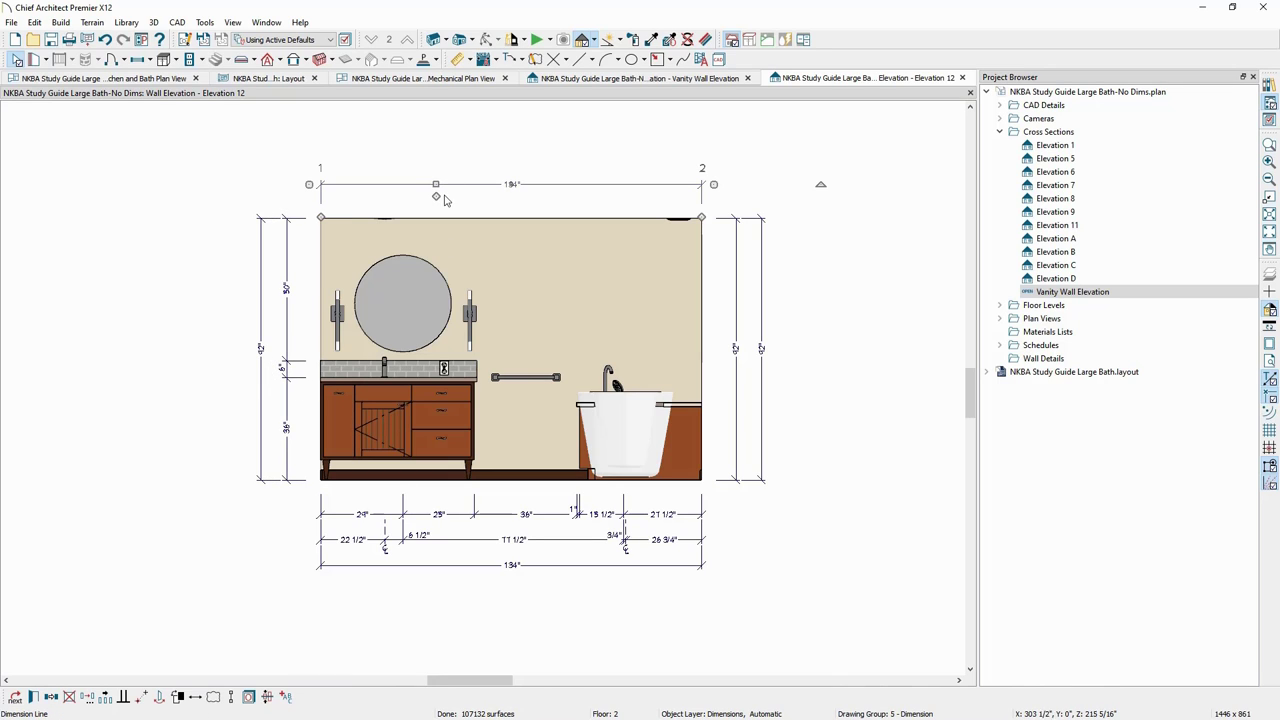
left_click_drag(340, 288, 338, 312)
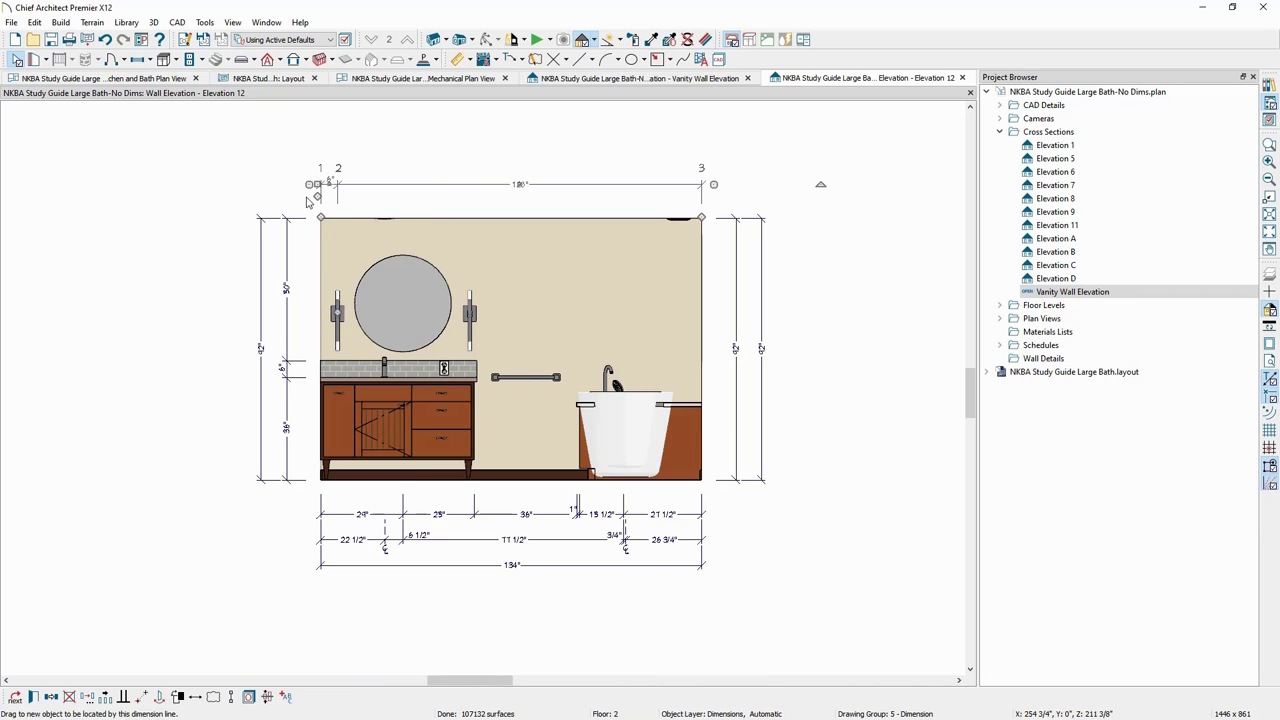
left_click_drag(451, 223, 469, 313)
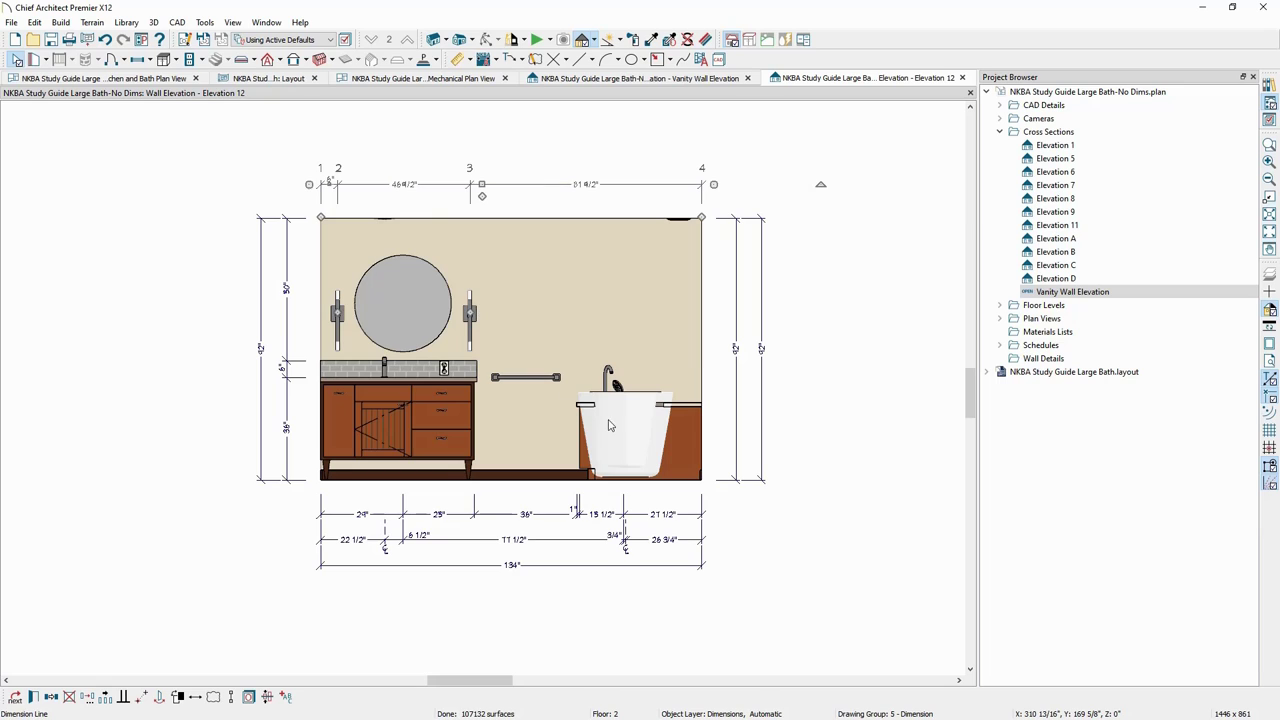
Mark both sconce extension lines of the upper dimension with centerline symbols.
left_click(470, 203)
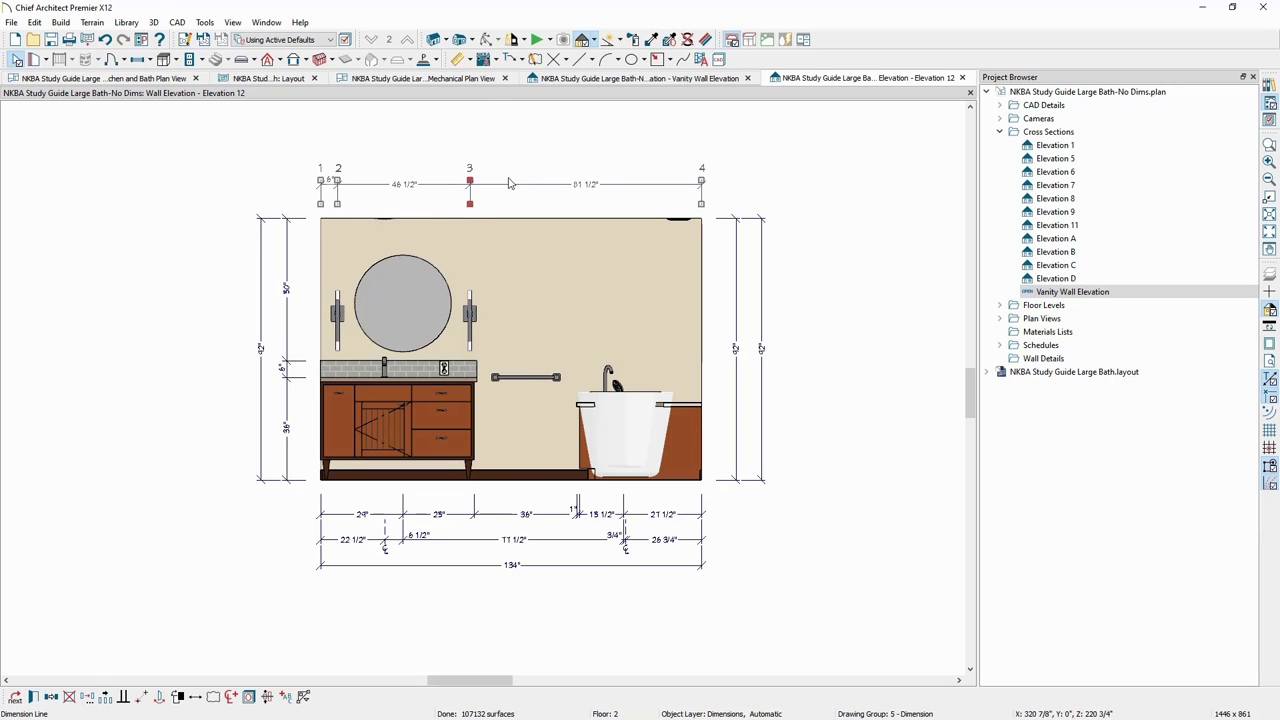
left_click(230, 697)
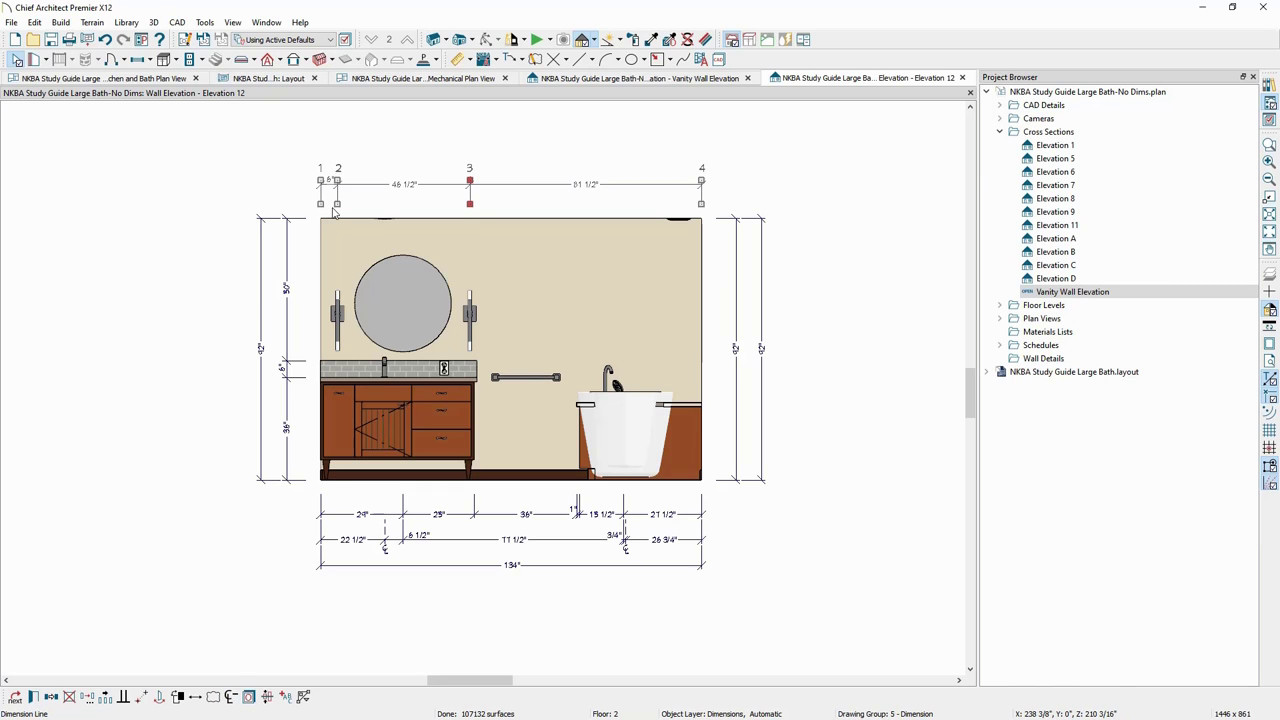
left_click(337, 206)
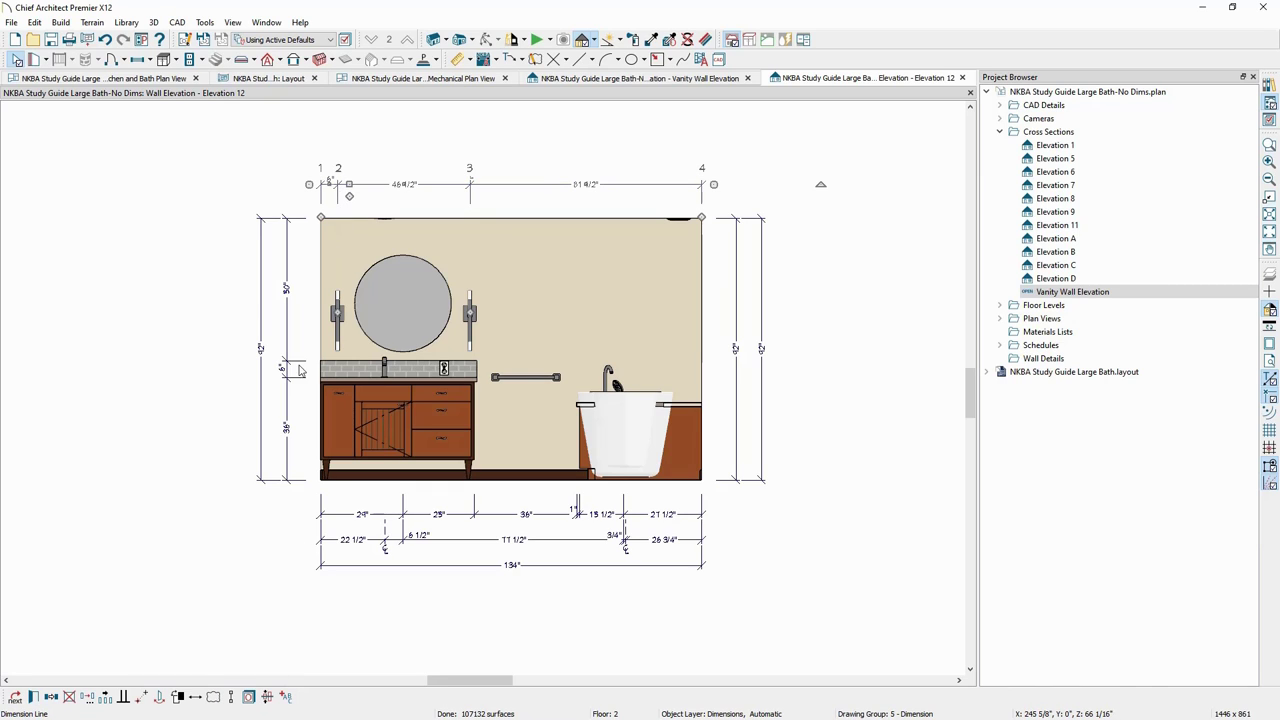
left_click(338, 205)
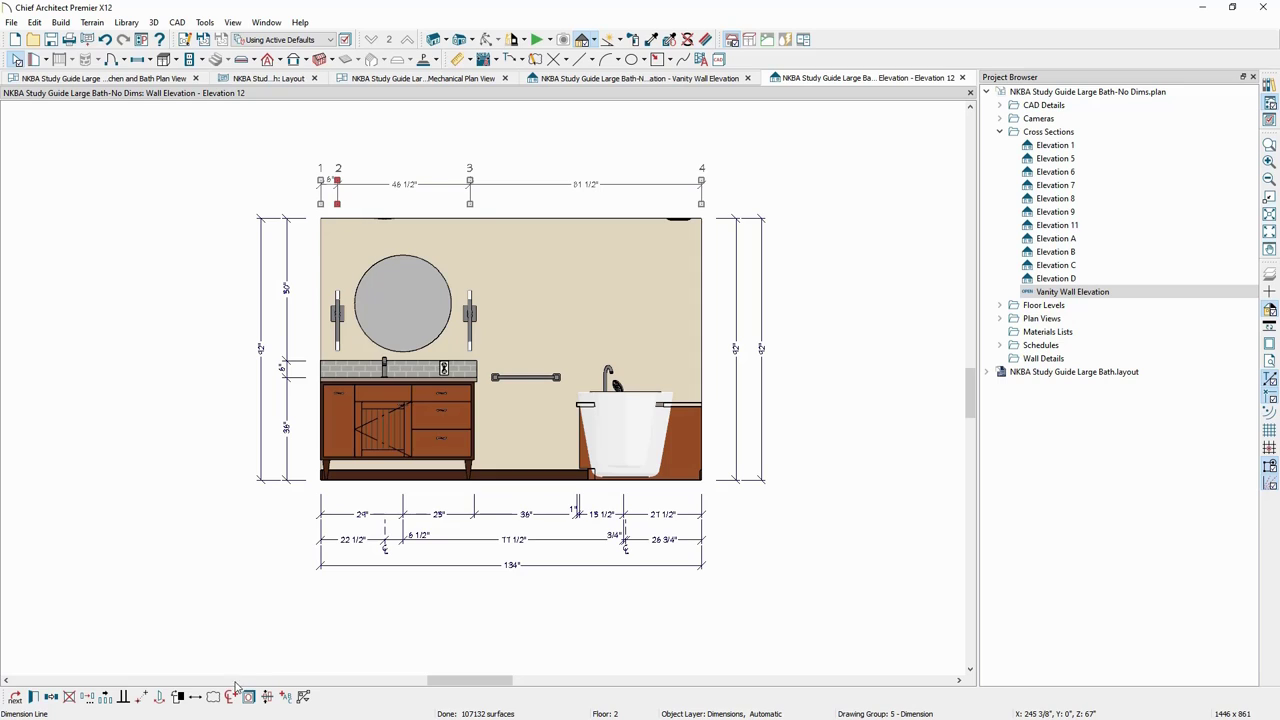
left_click(257, 145)
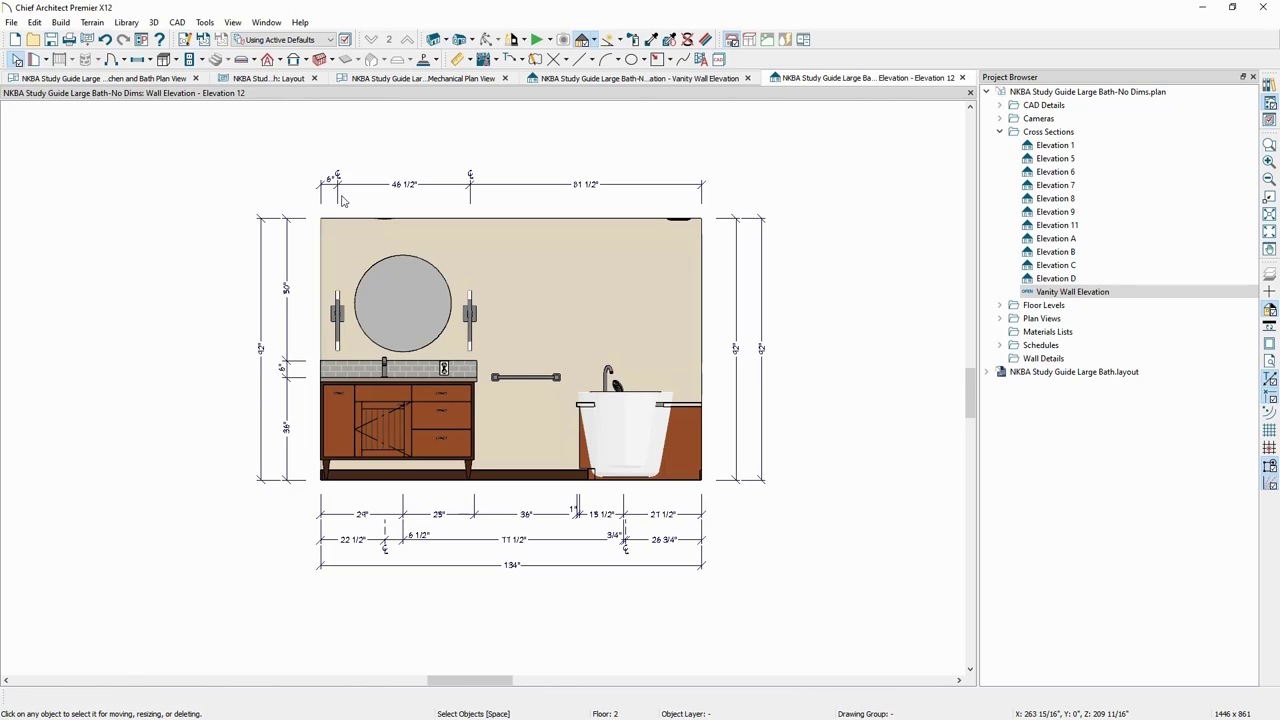
Add an end-to-end overall wall dimension above the sconce dimension string at the top of the elevation.
left_click(460, 60)
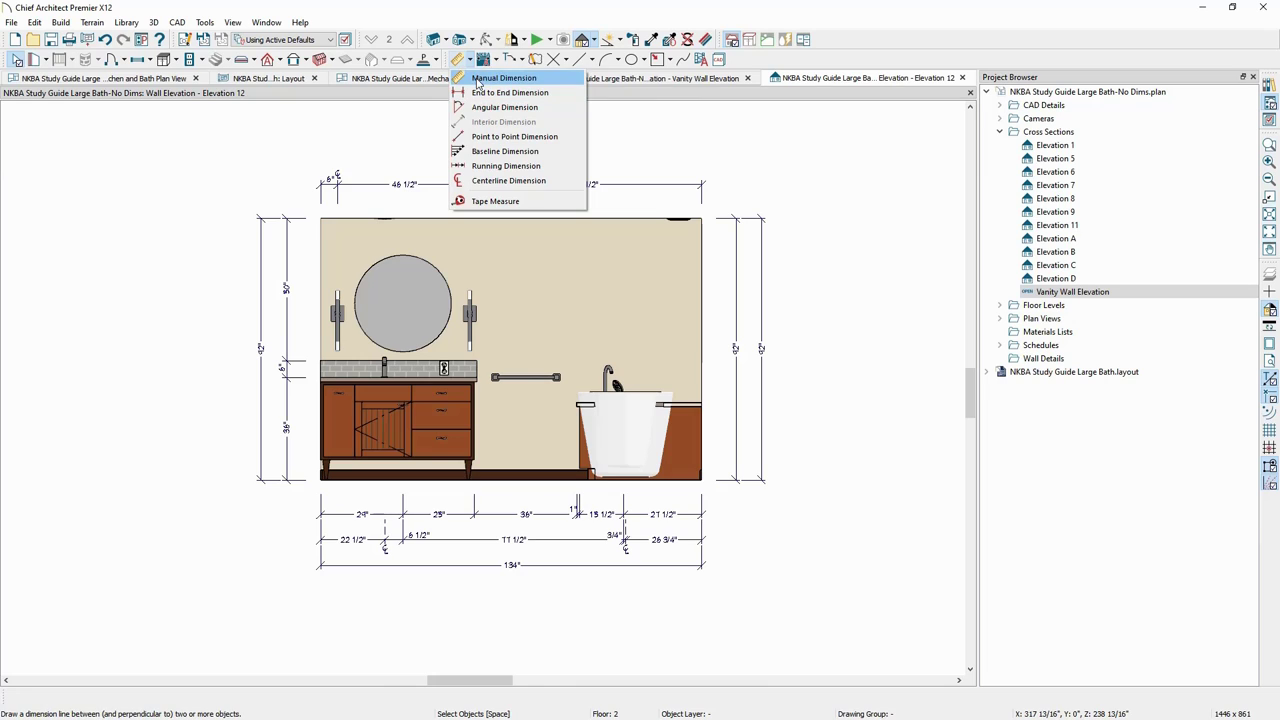
left_click(482, 92)
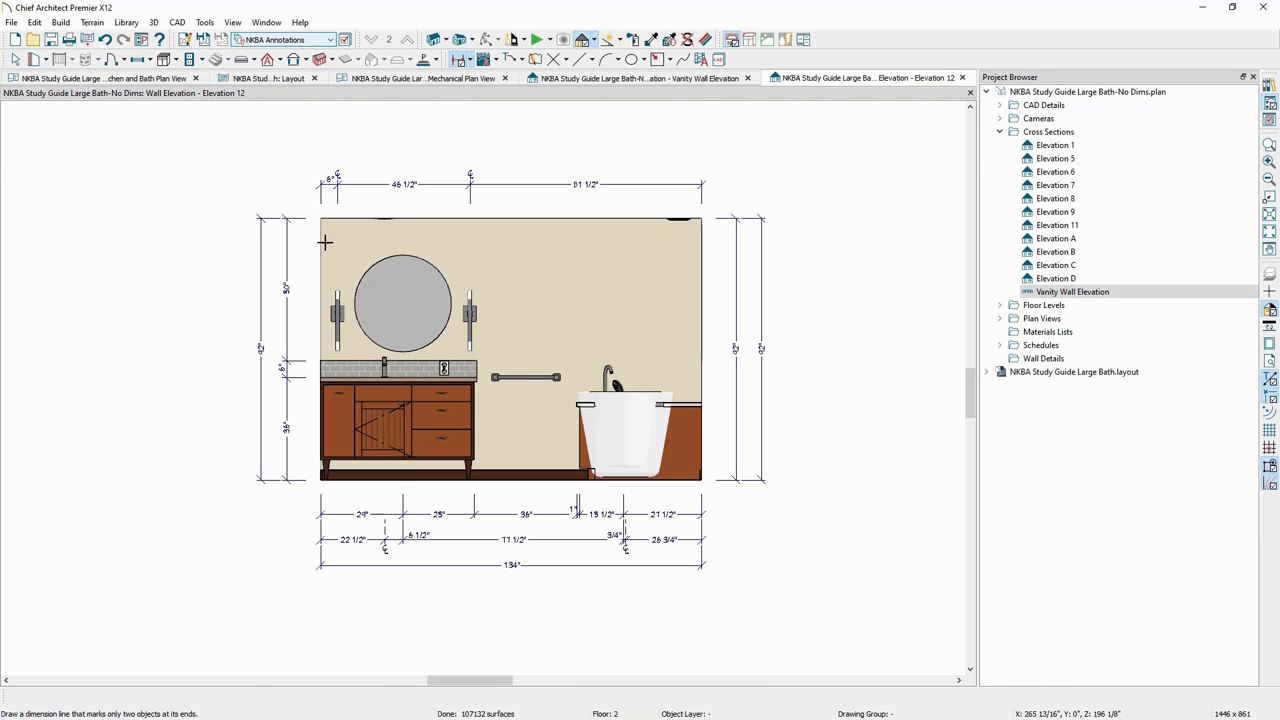
left_click_drag(365, 240, 643, 157)
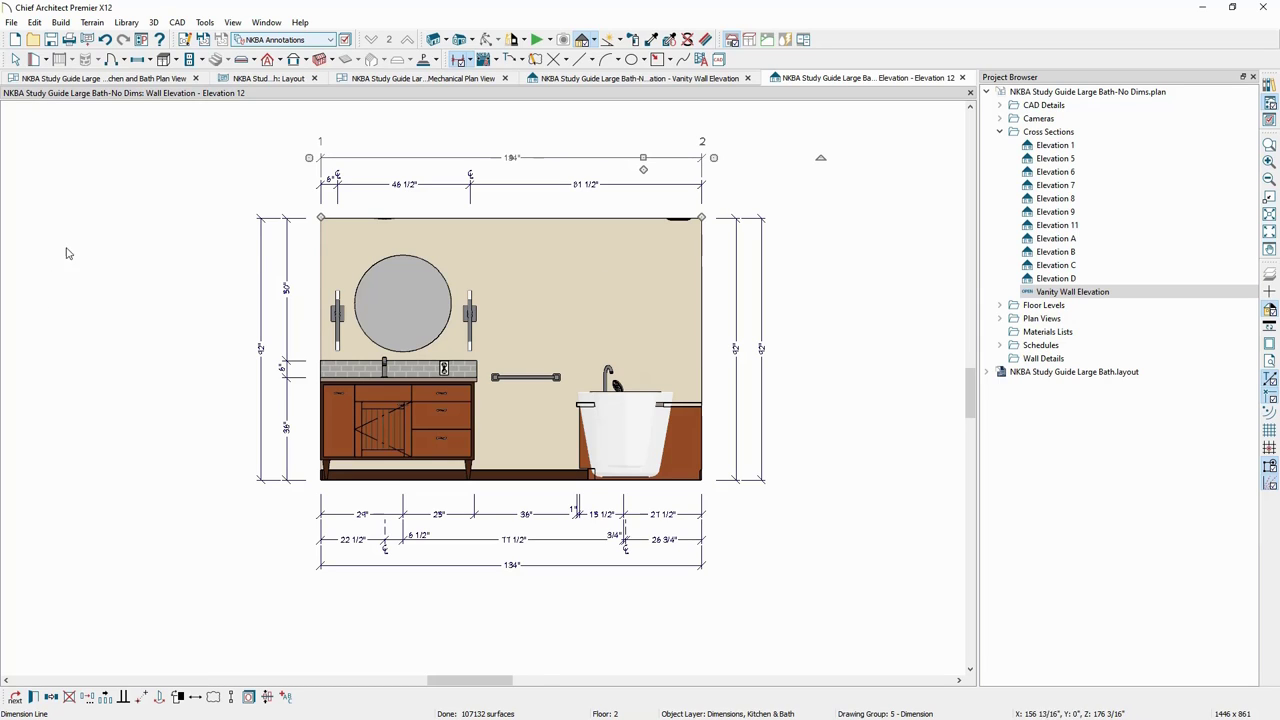
left_click(14, 60)
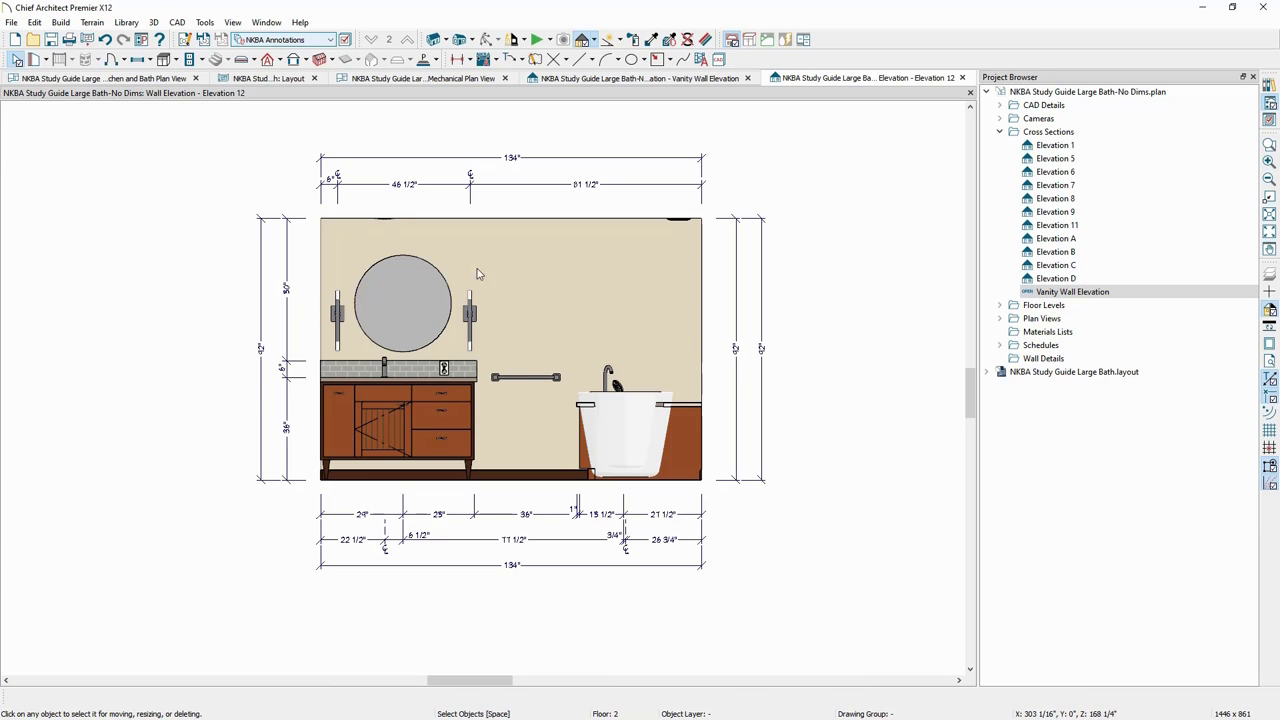
Draw short parallel 45° reflection lines on both sides of the round mirror, turning on display of the "CAD, Kitchen & Bath" layer.
left_click(1269, 145)
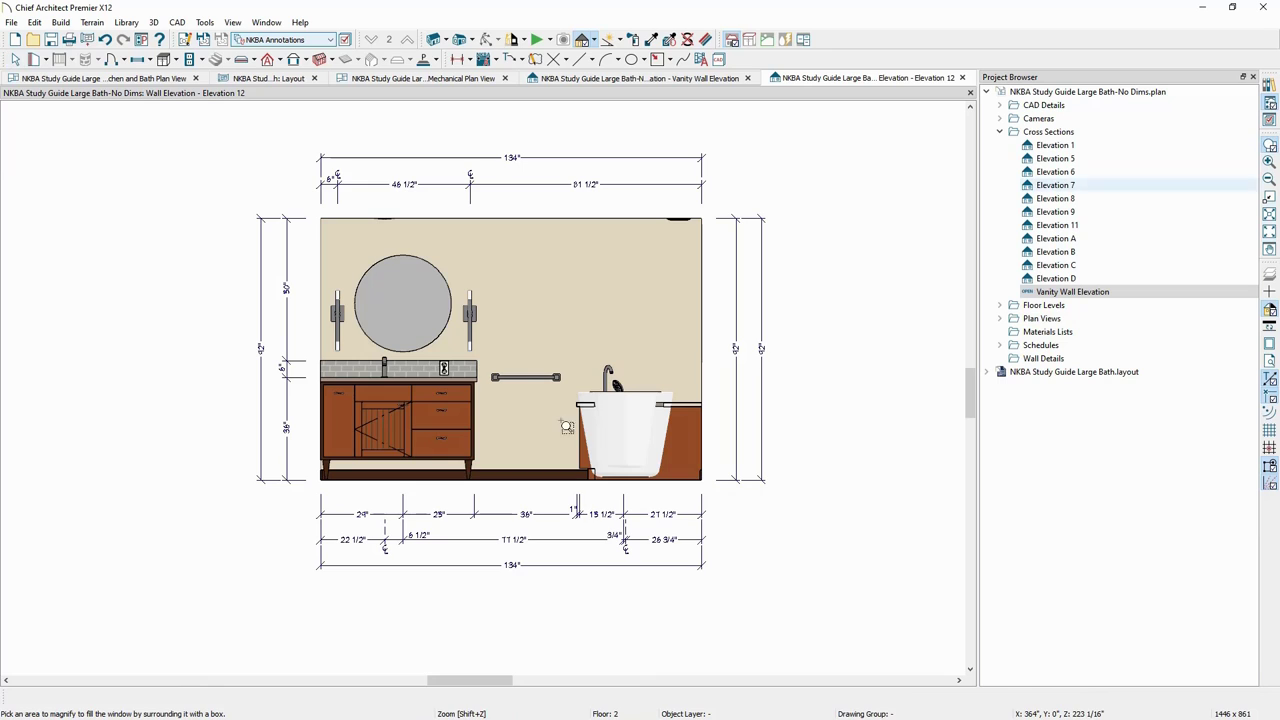
left_click_drag(492, 247, 320, 410)
left_click(582, 59)
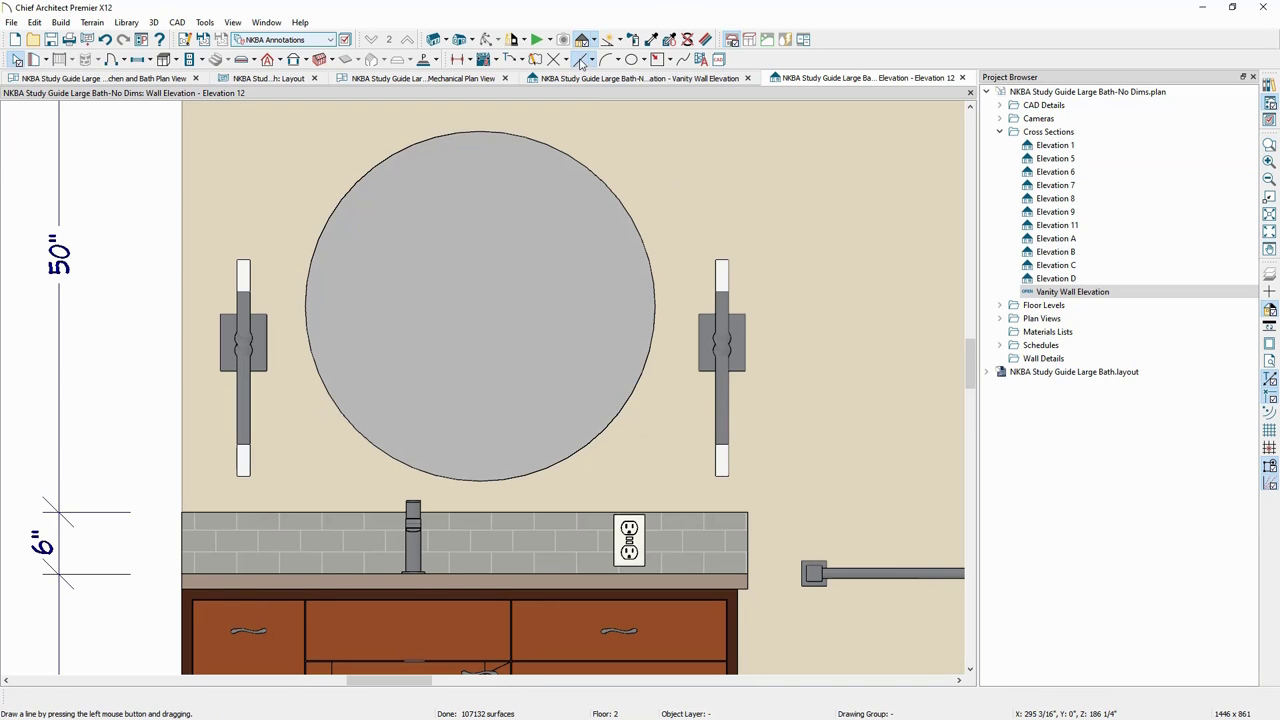
left_click_drag(360, 252, 420, 192)
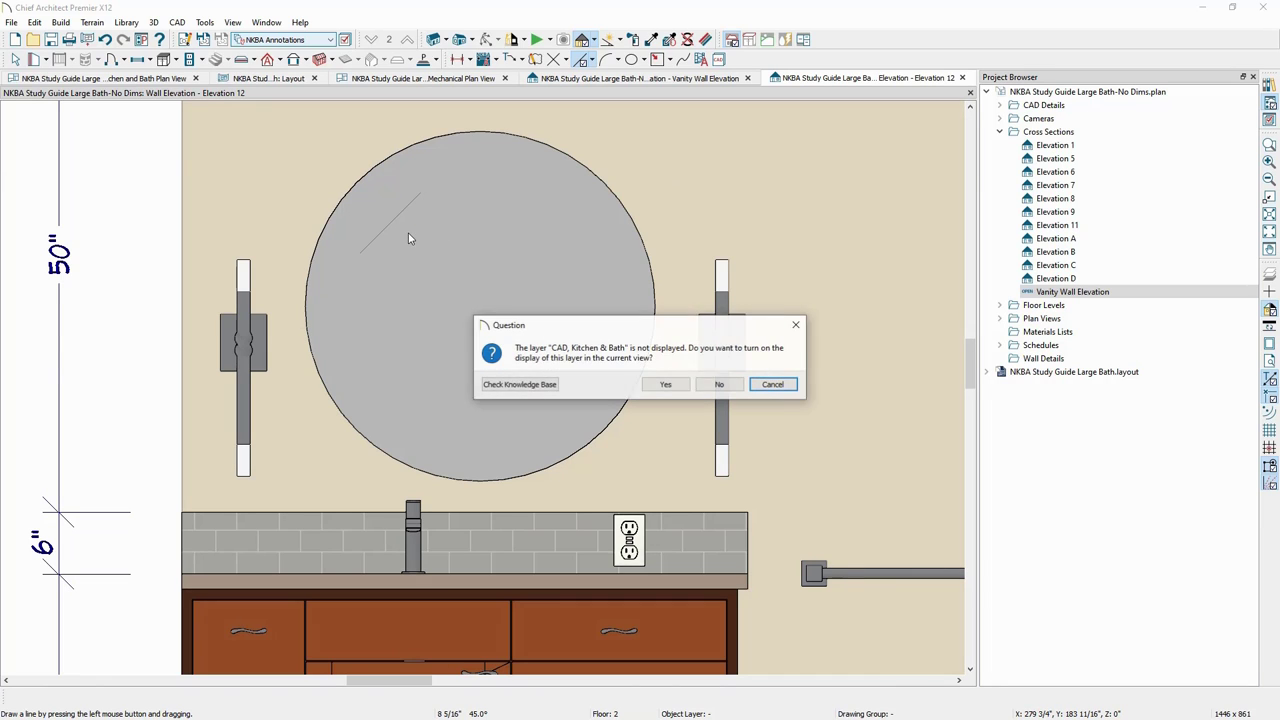
left_click(665, 384)
mouse_move(402, 246)
left_mouse_down()
mouse_move(434, 229)
mouse_move(474, 174)
left_mouse_up()
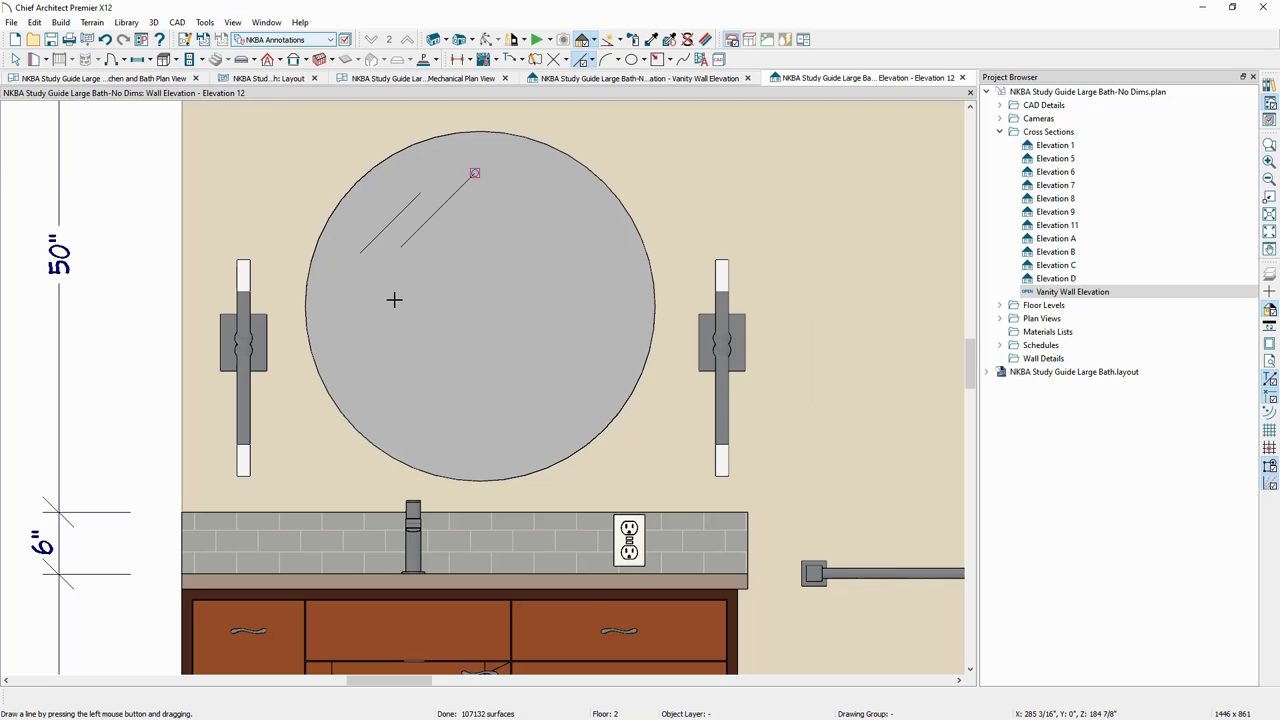
left_click_drag(394, 300, 459, 236)
mouse_move(576, 321)
left_mouse_down()
mouse_move(617, 297)
mouse_move(618, 280)
left_mouse_up()
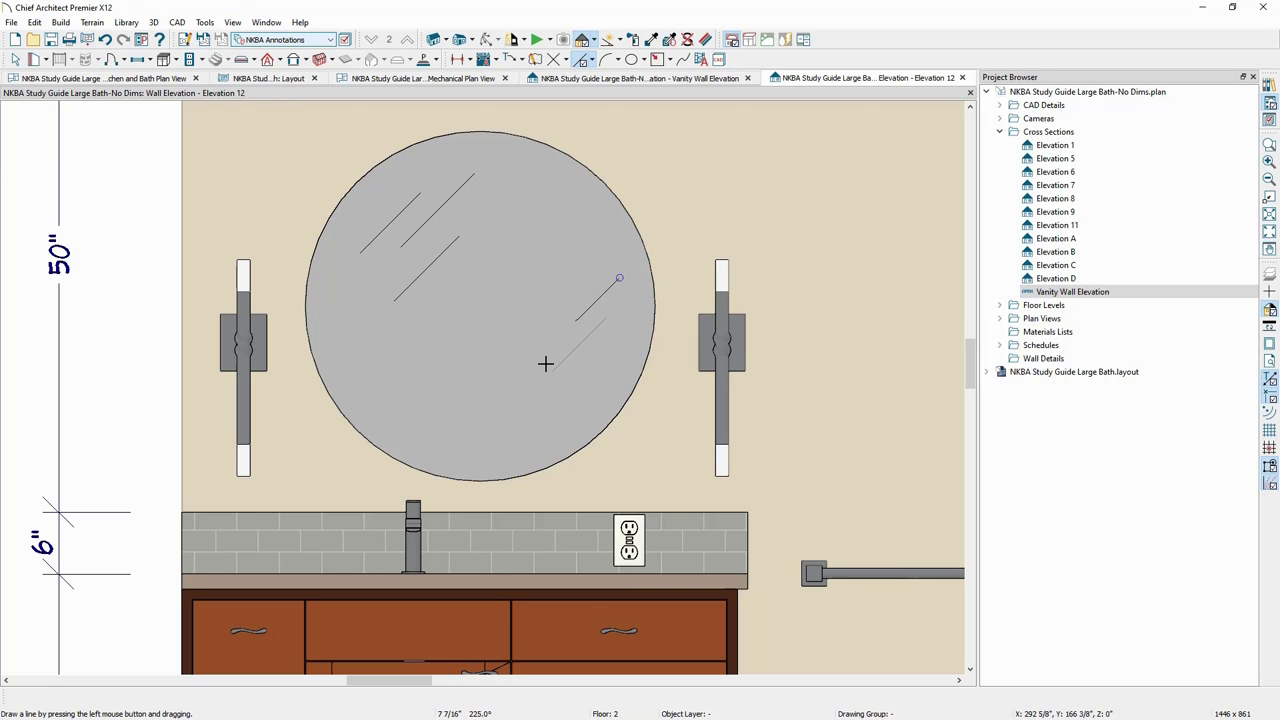
Draw a rectangular polyline over the soaking tub from its rim to its base, about 30" tall.
scroll(360, 328, "down", 1)
scroll(291, 319, "down", 3)
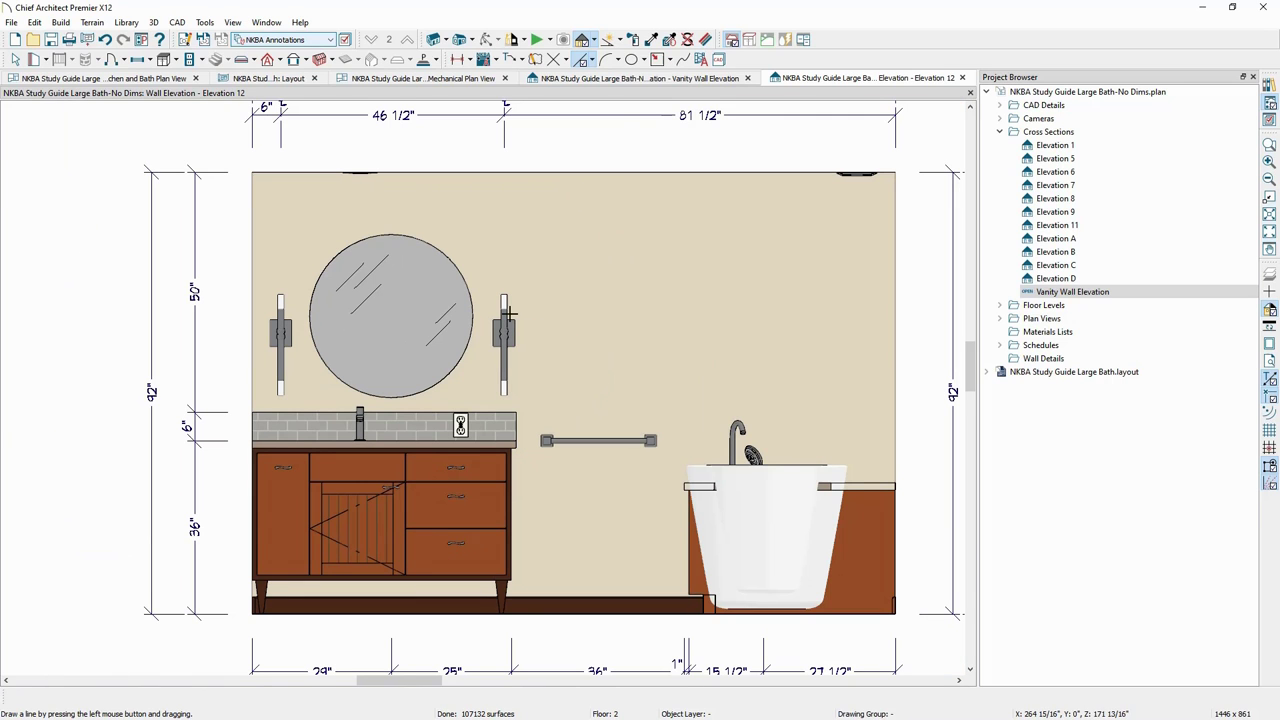
scroll(579, 406, "up", 1)
middle_click_drag(579, 406, 358, 133)
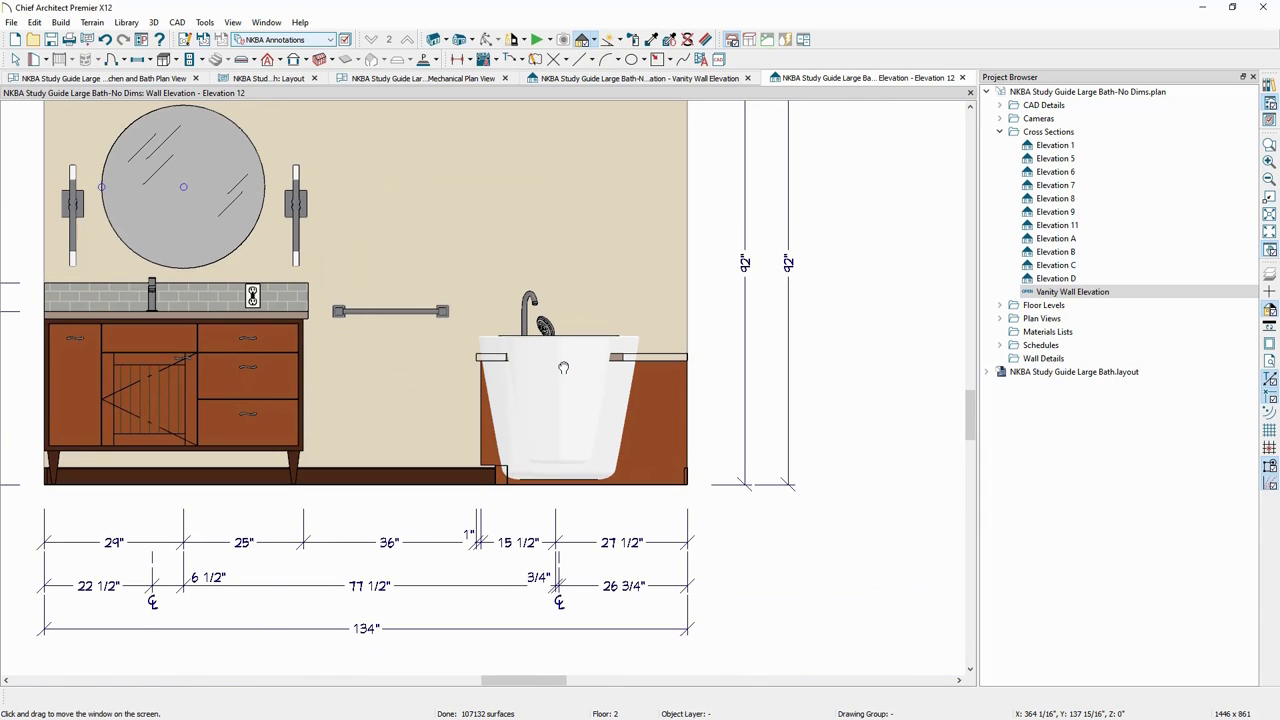
scroll(579, 391, "up", 4)
middle_click_drag(579, 391, 593, 449)
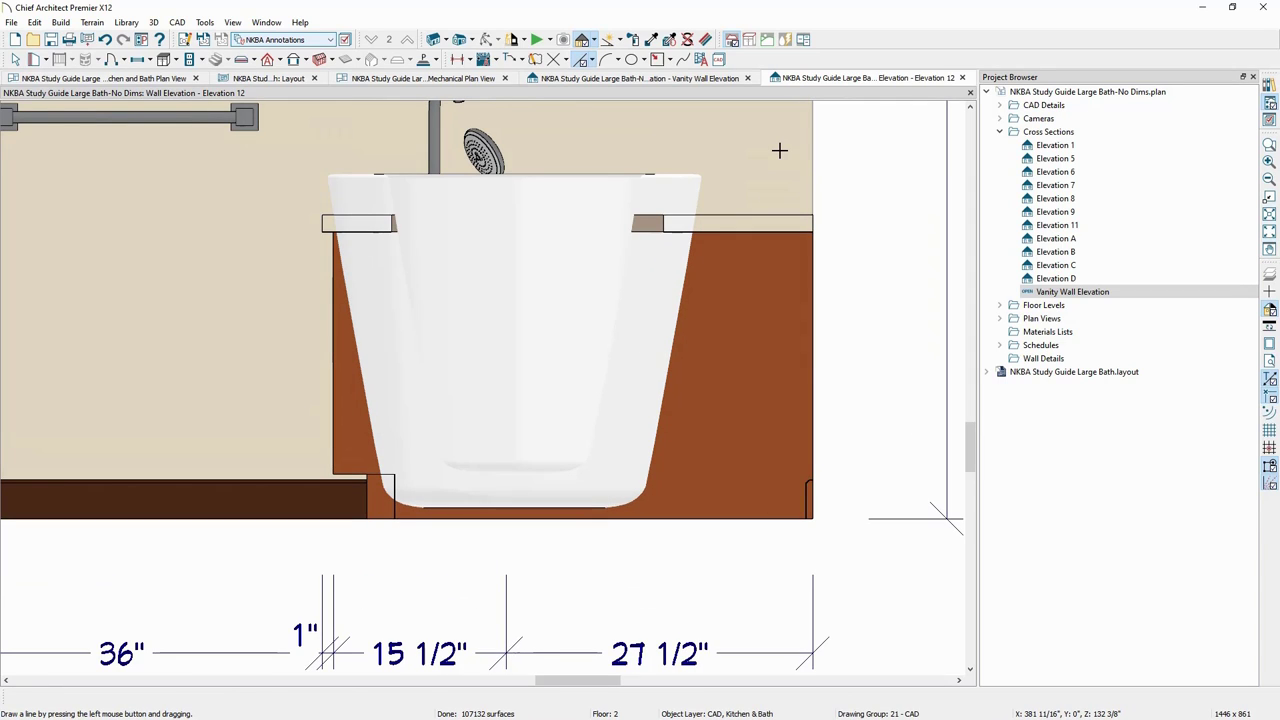
left_click(657, 59)
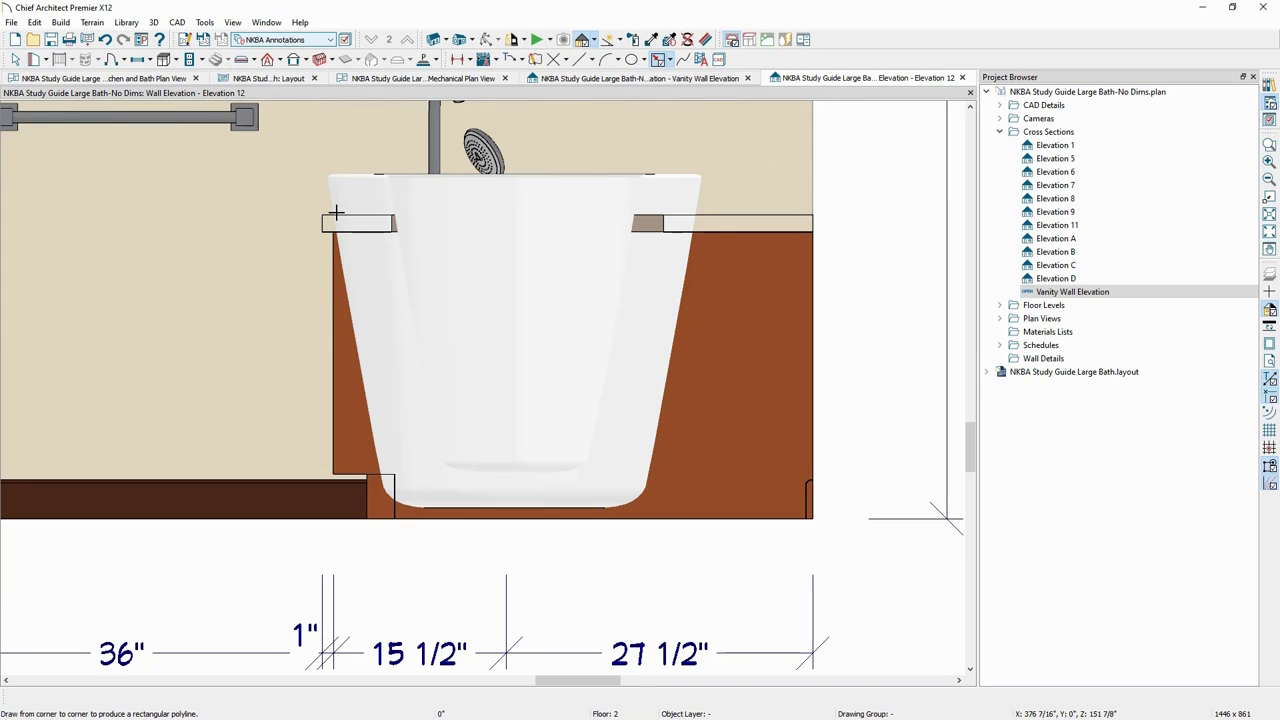
left_click_drag(326, 175, 701, 478)
left_click(535, 479)
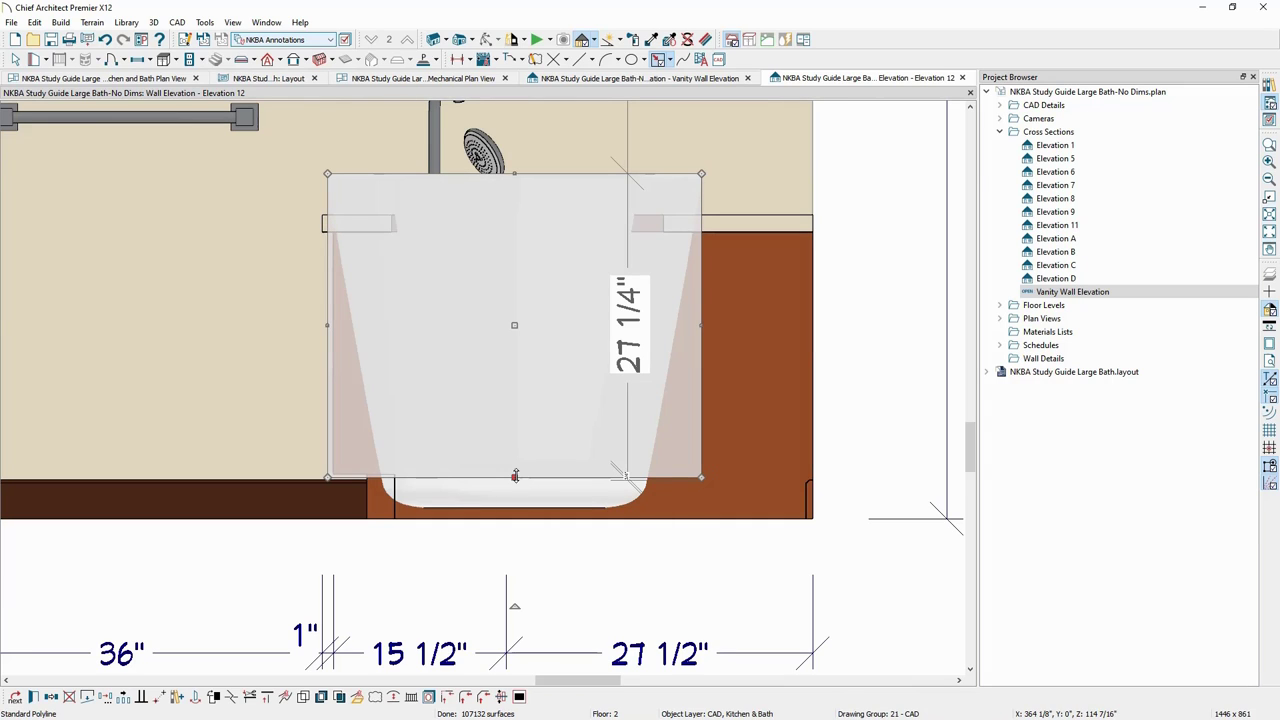
left_click_drag(514, 476, 514, 508)
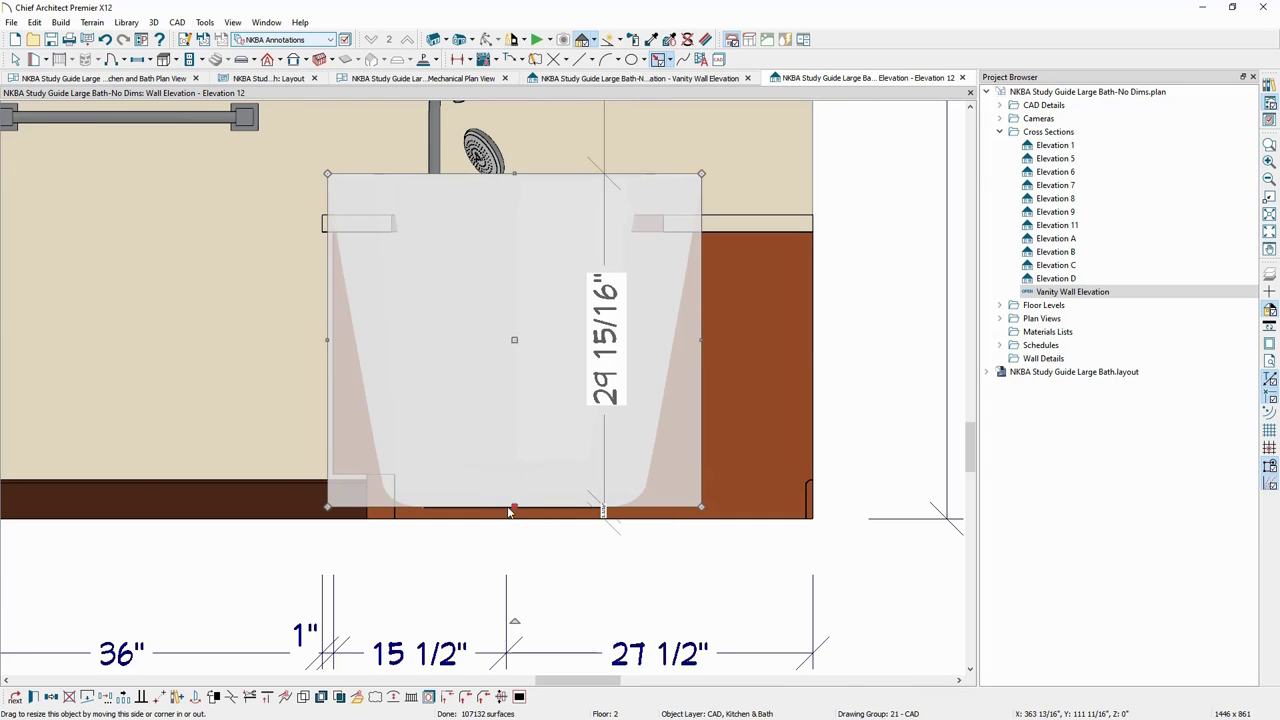
Pull the polyline's lower corners inward and round them to match the tub's tapered outer profile.
left_click_drag(383, 507, 383, 507)
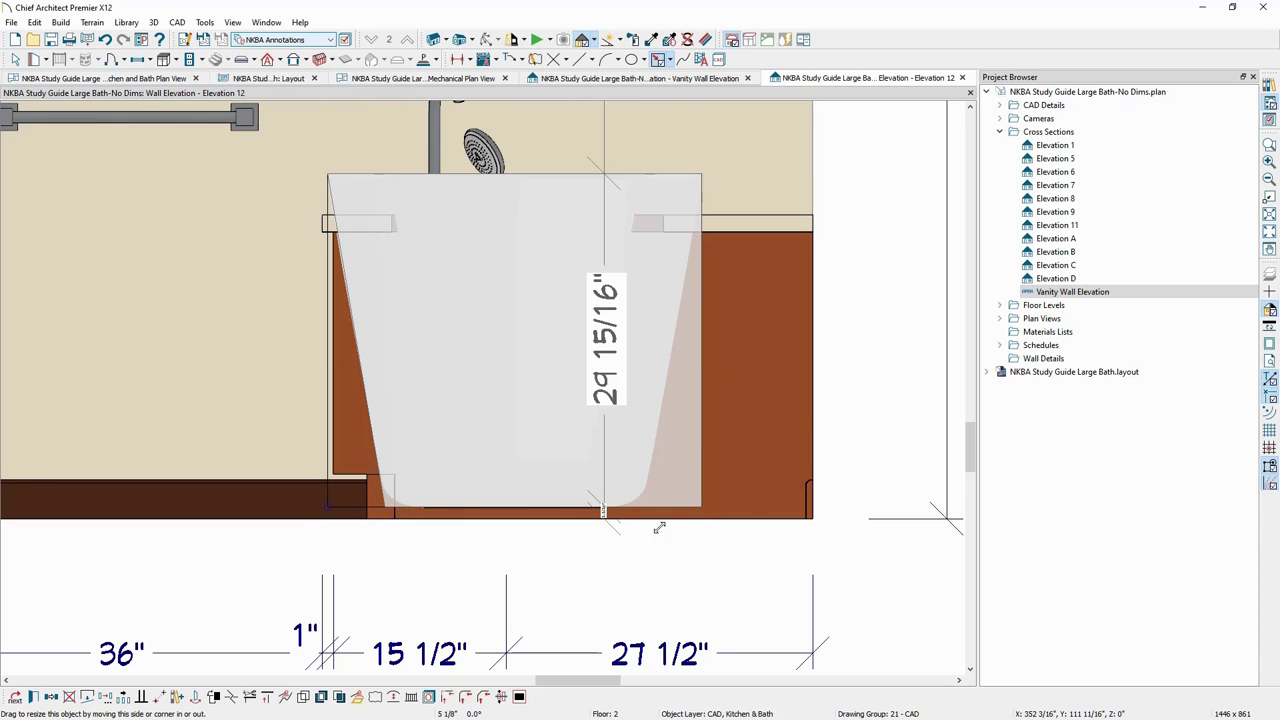
left_click_drag(701, 507, 628, 499)
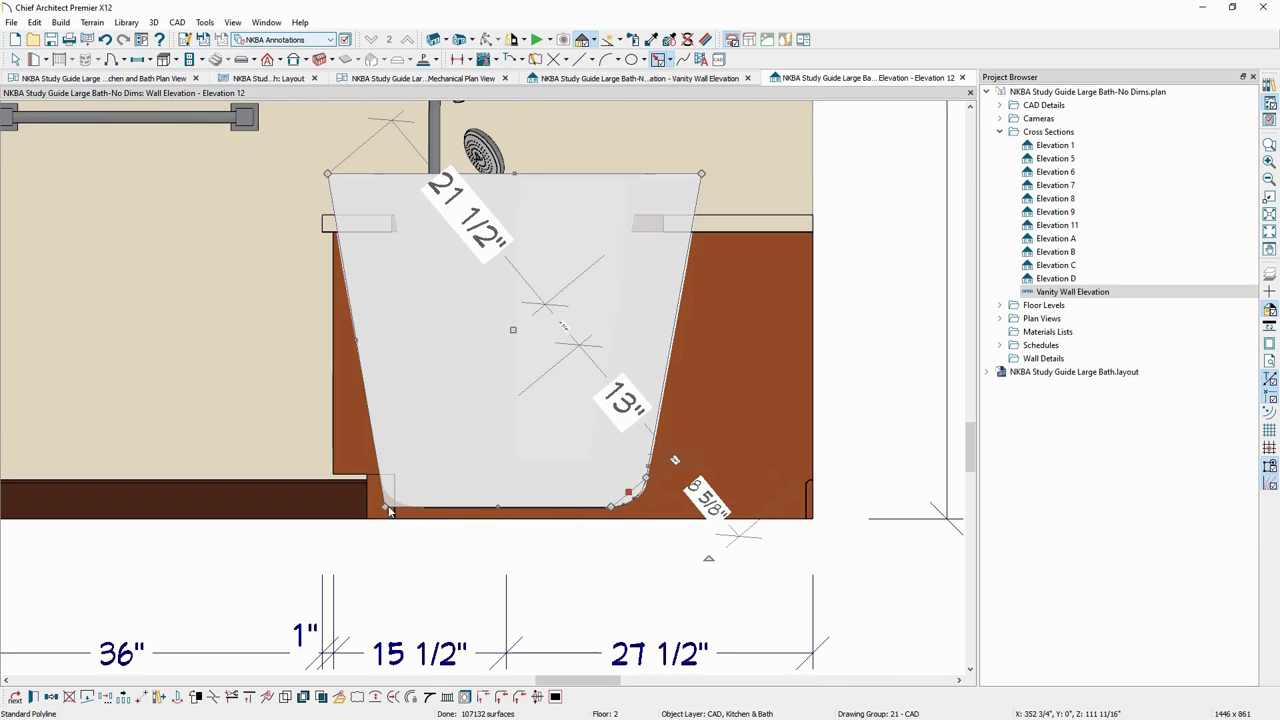
left_click_drag(391, 499, 390, 500)
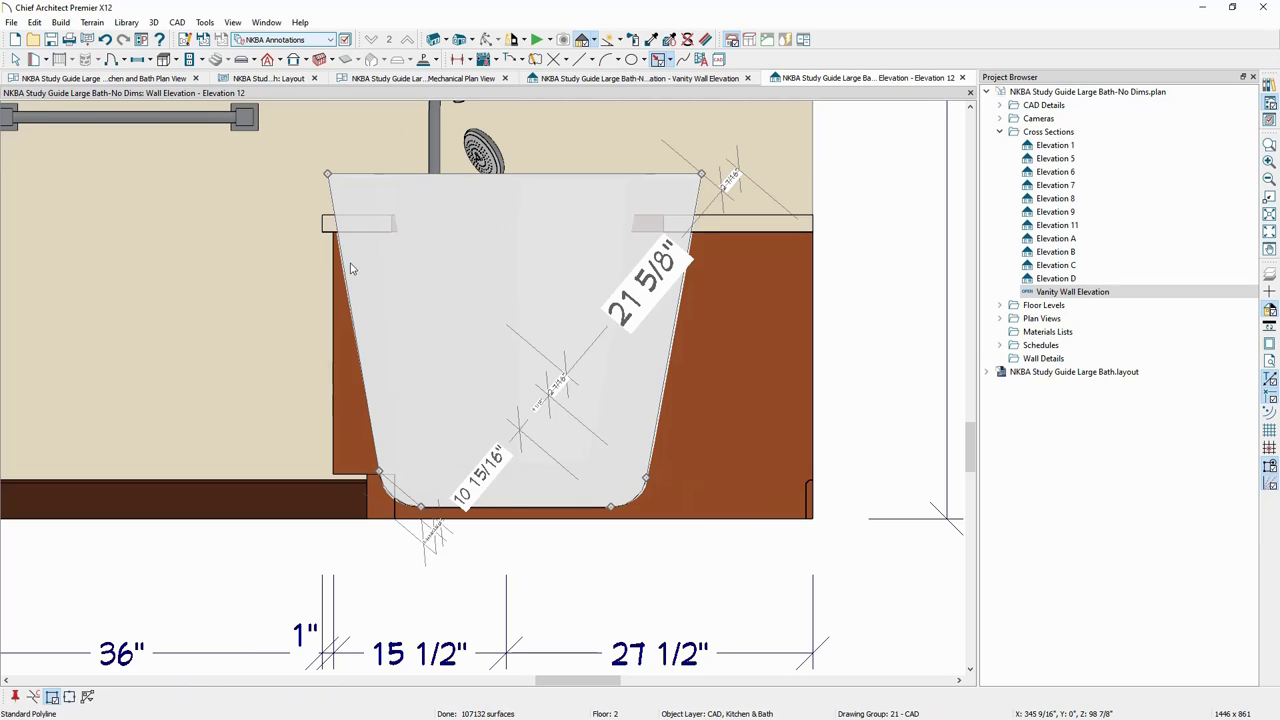
Break the polyline's top edge at both inner rim edges and reshape the middle section to follow the tub's tapered inner basin.
left_click(389, 176)
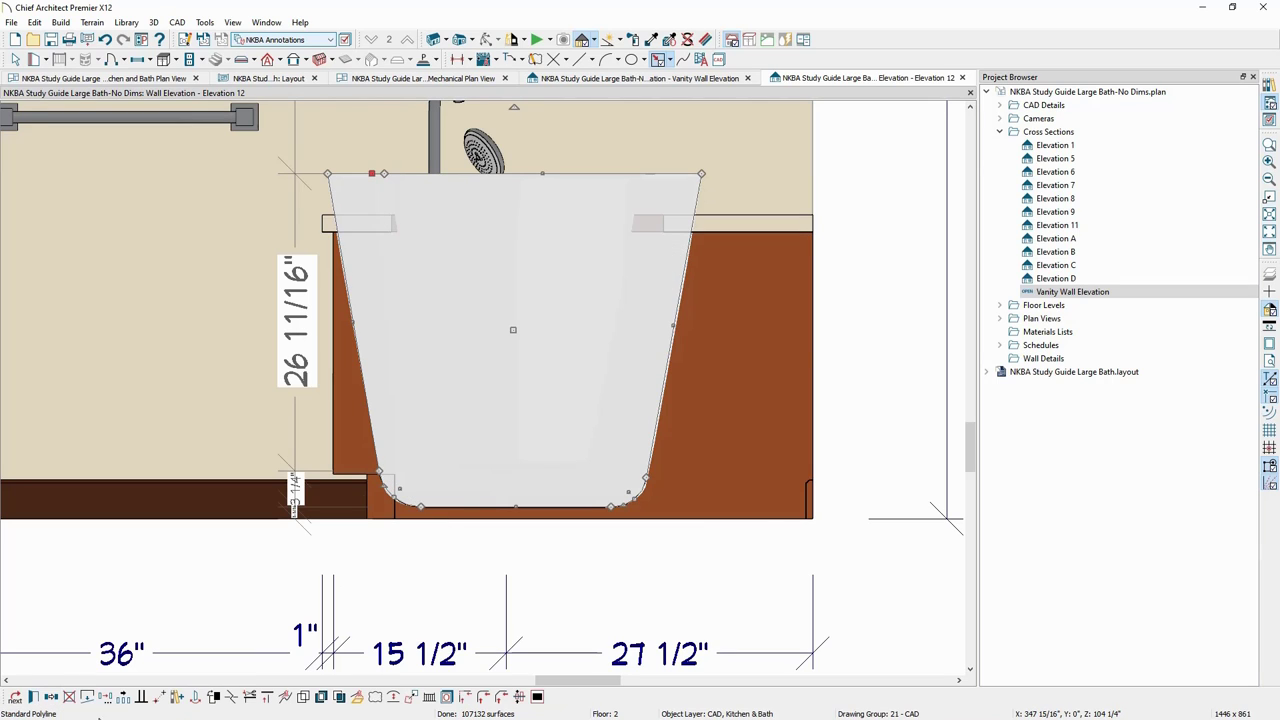
left_click(232, 697)
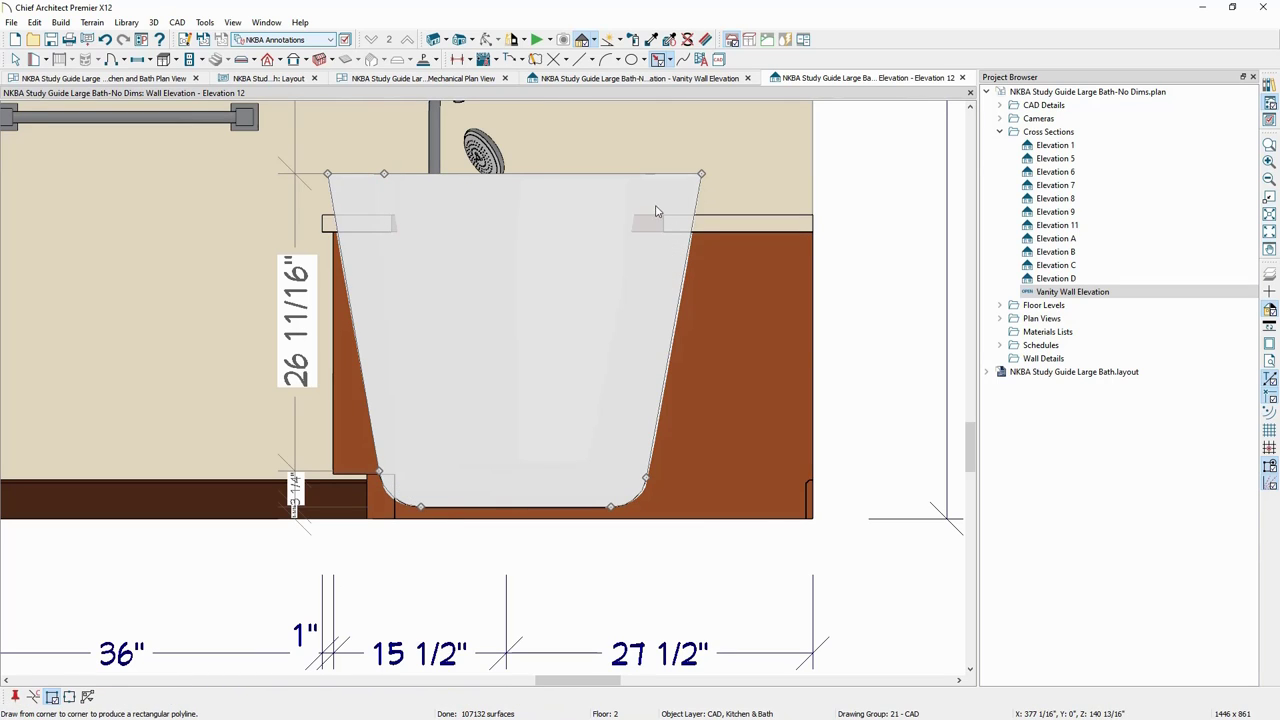
left_click(570, 177)
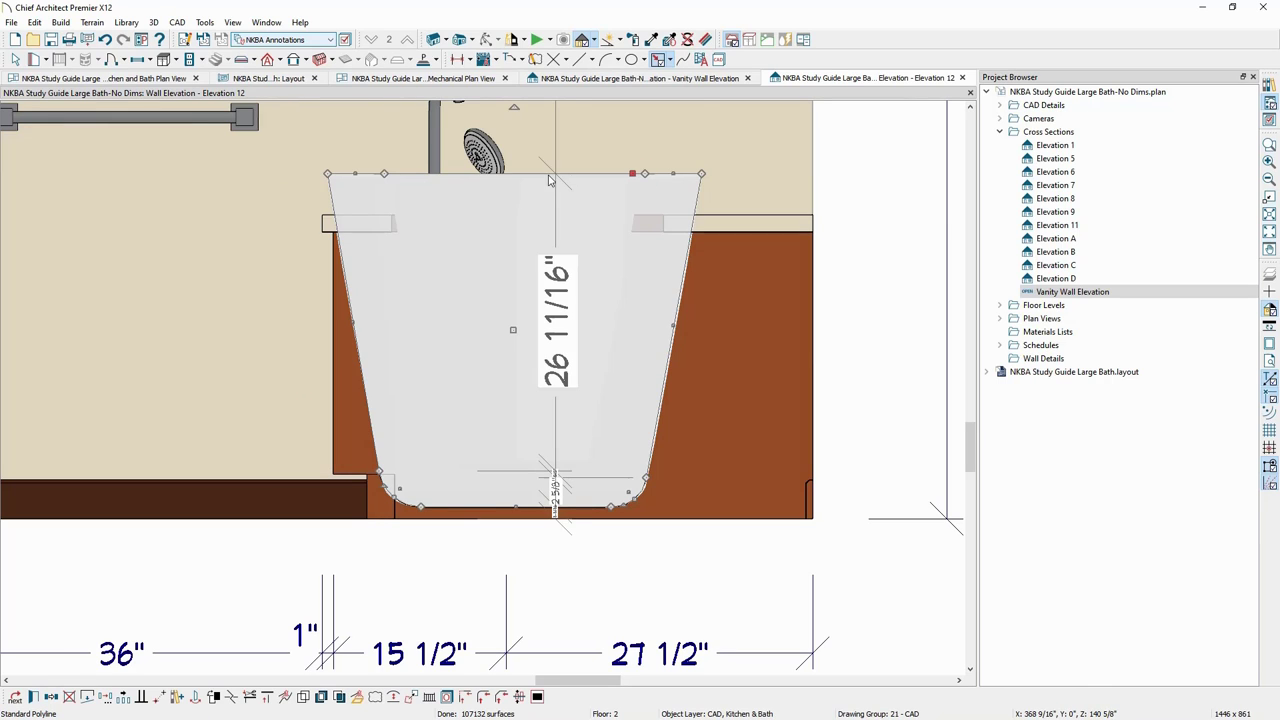
left_click(555, 456)
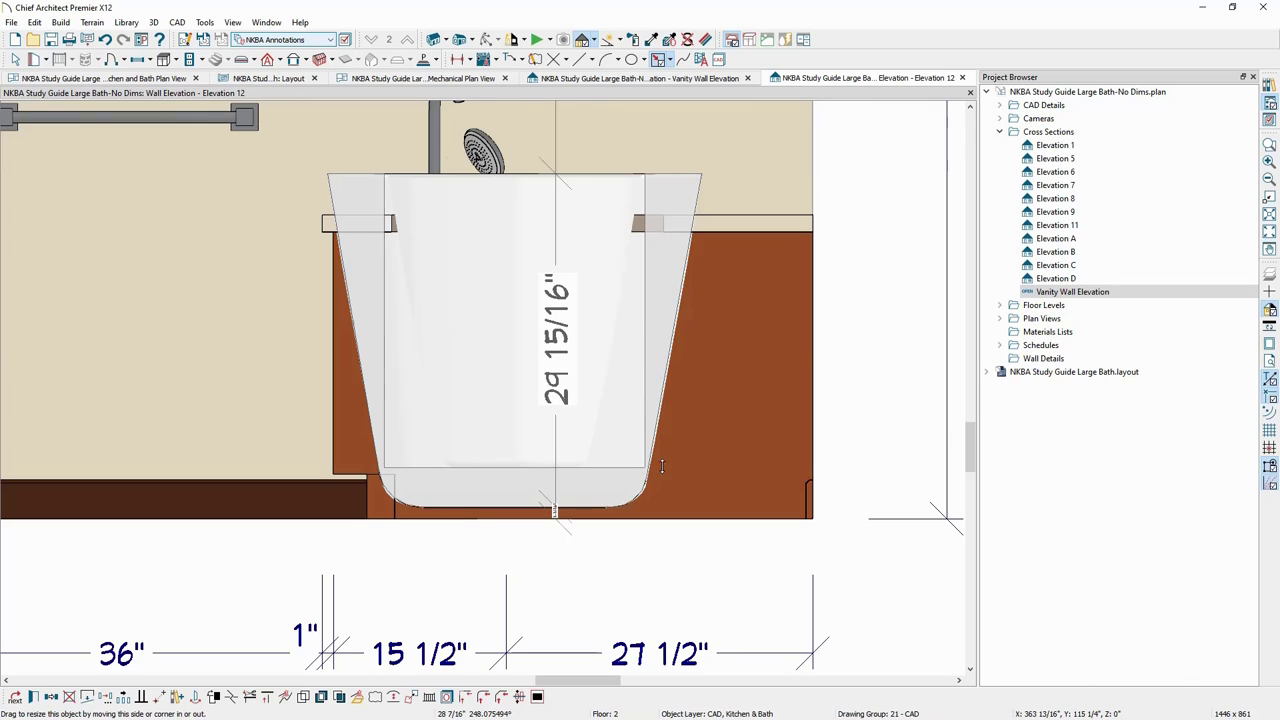
left_click(572, 466)
left_click_drag(644, 467, 586, 467)
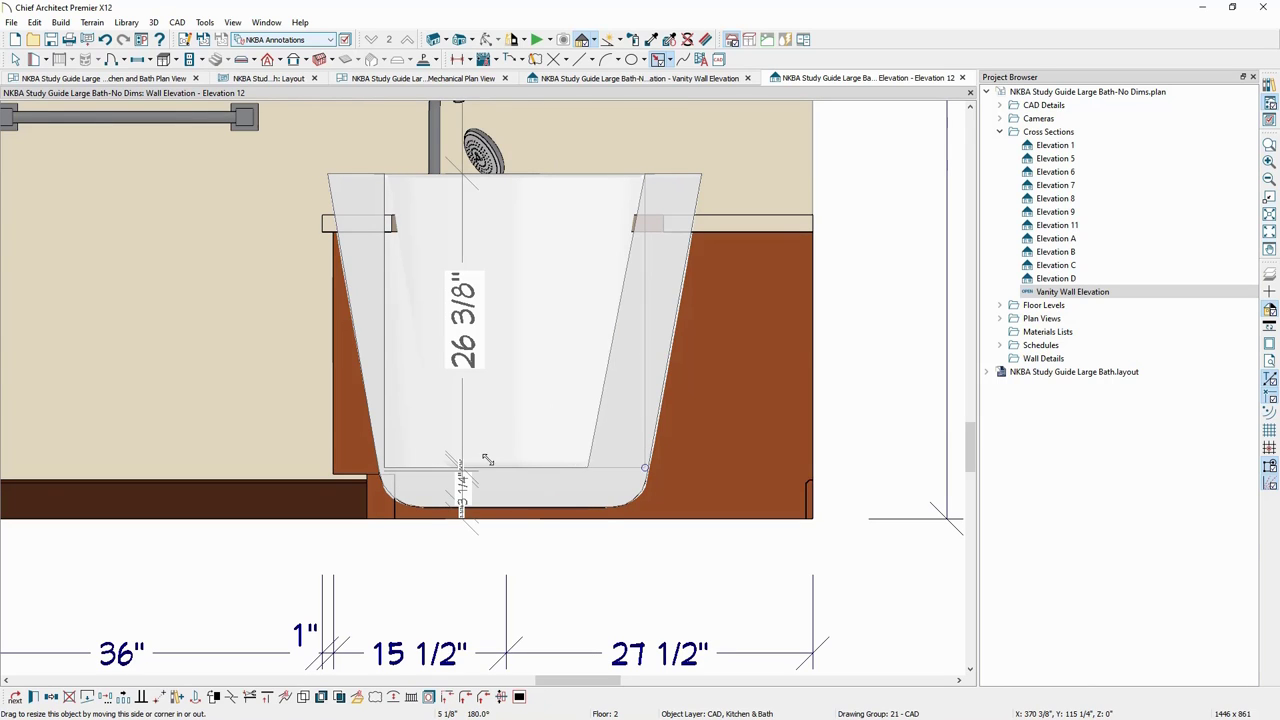
left_click_drag(384, 467, 446, 466)
Give the tub profile polyline a solid white fill.
left_click(33, 697)
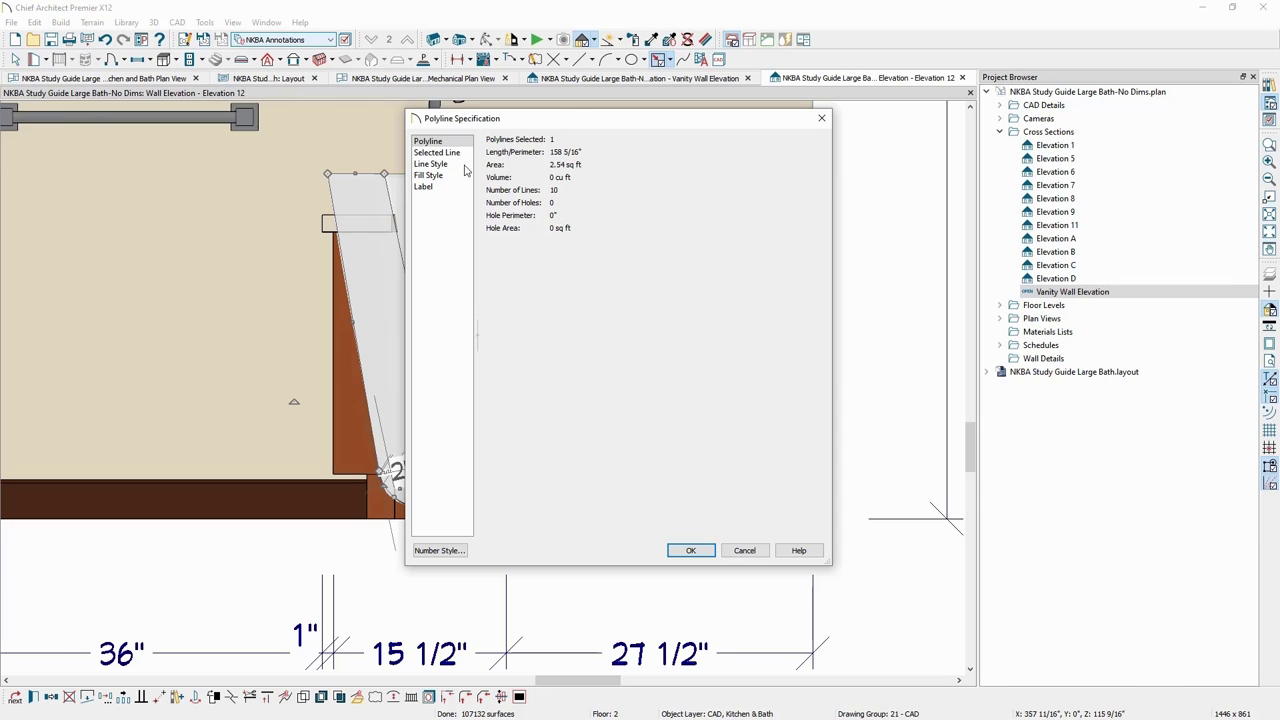
left_click(428, 175)
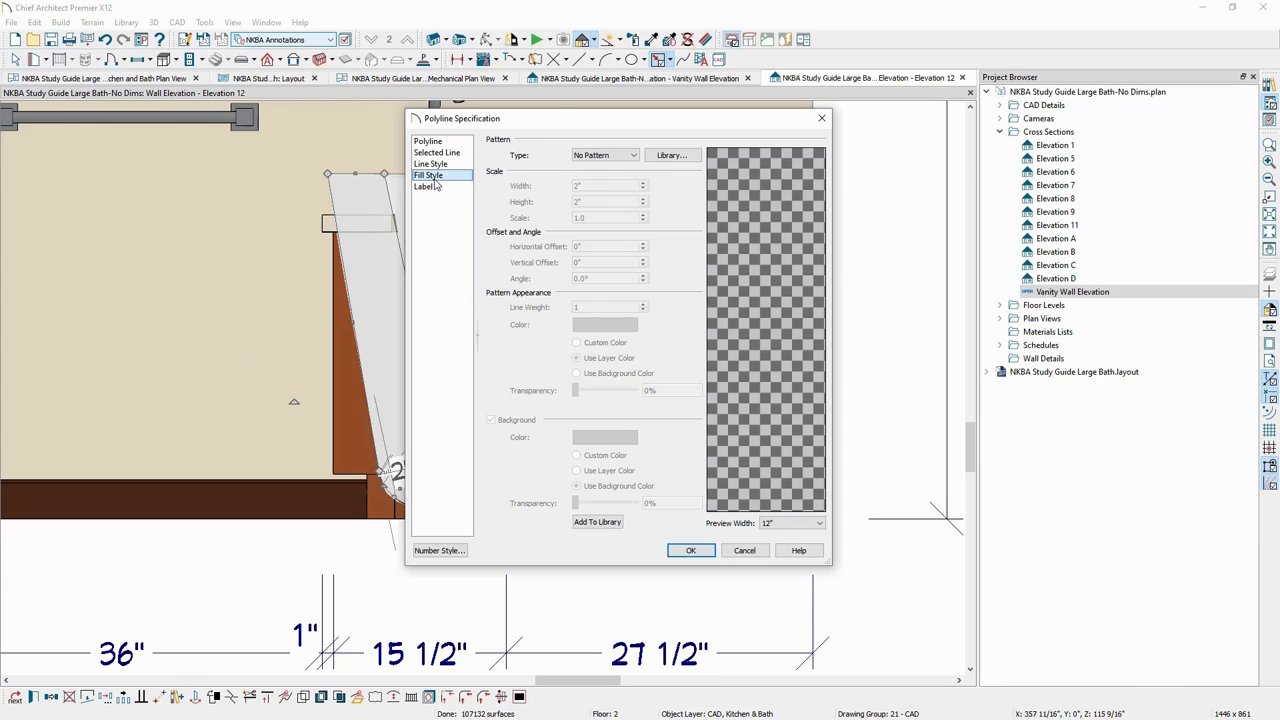
left_click(633, 156)
left_click(583, 178)
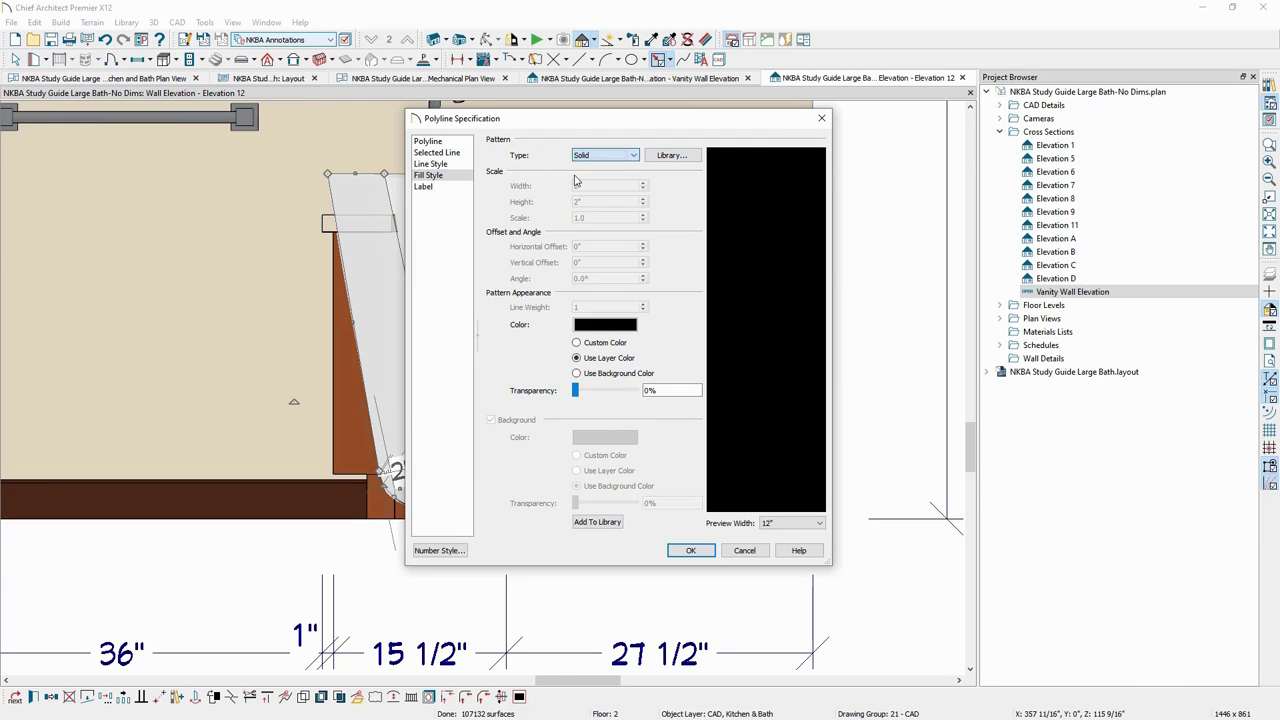
left_click(604, 327)
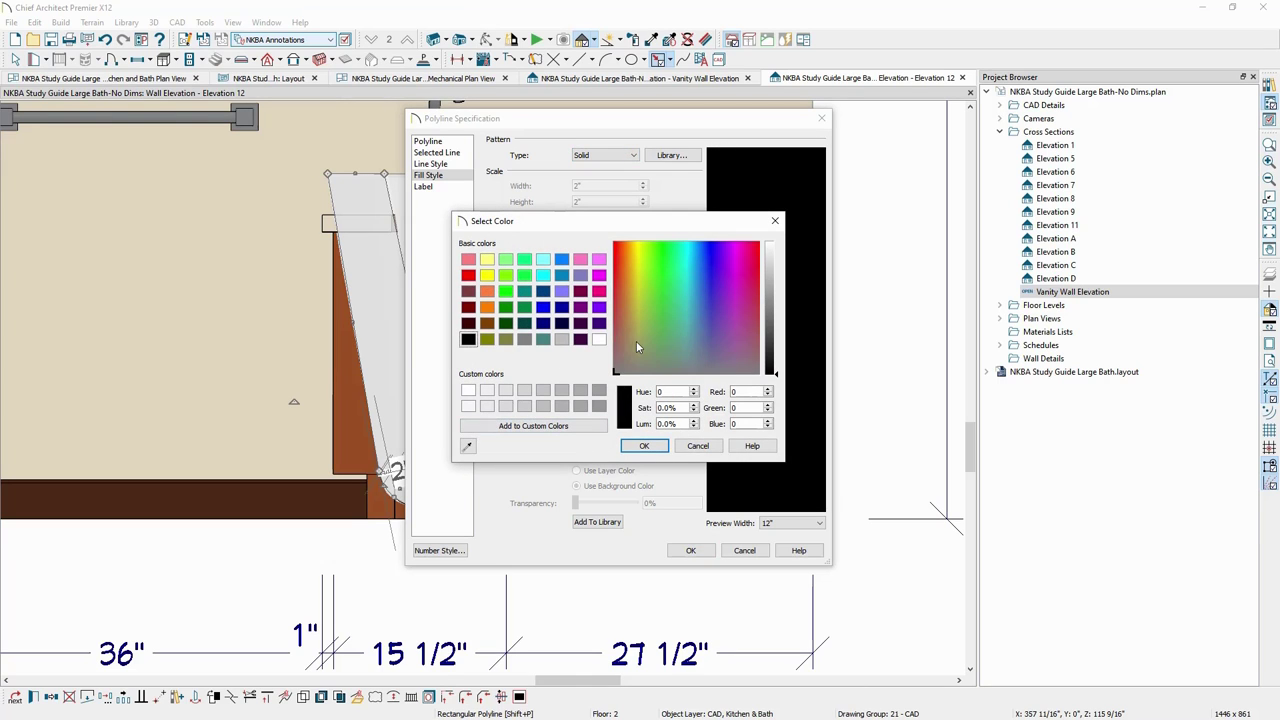
left_click(598, 340)
left_click(644, 446)
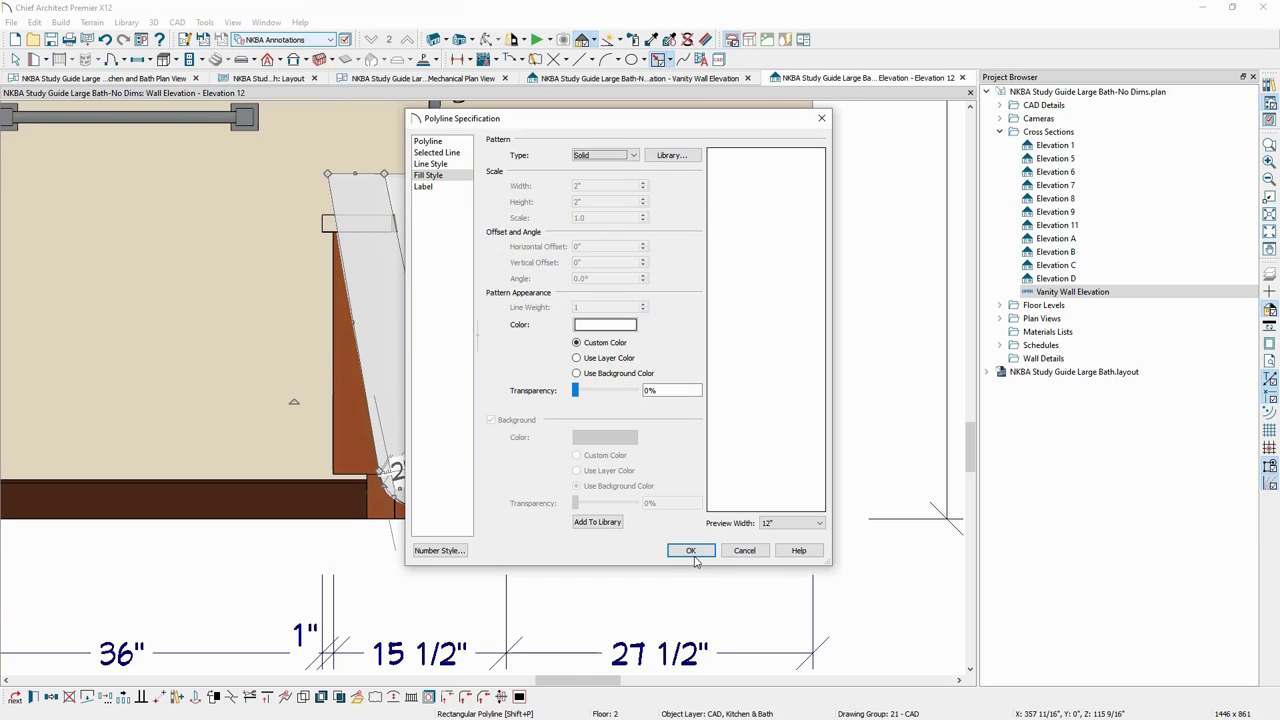
left_click(690, 550)
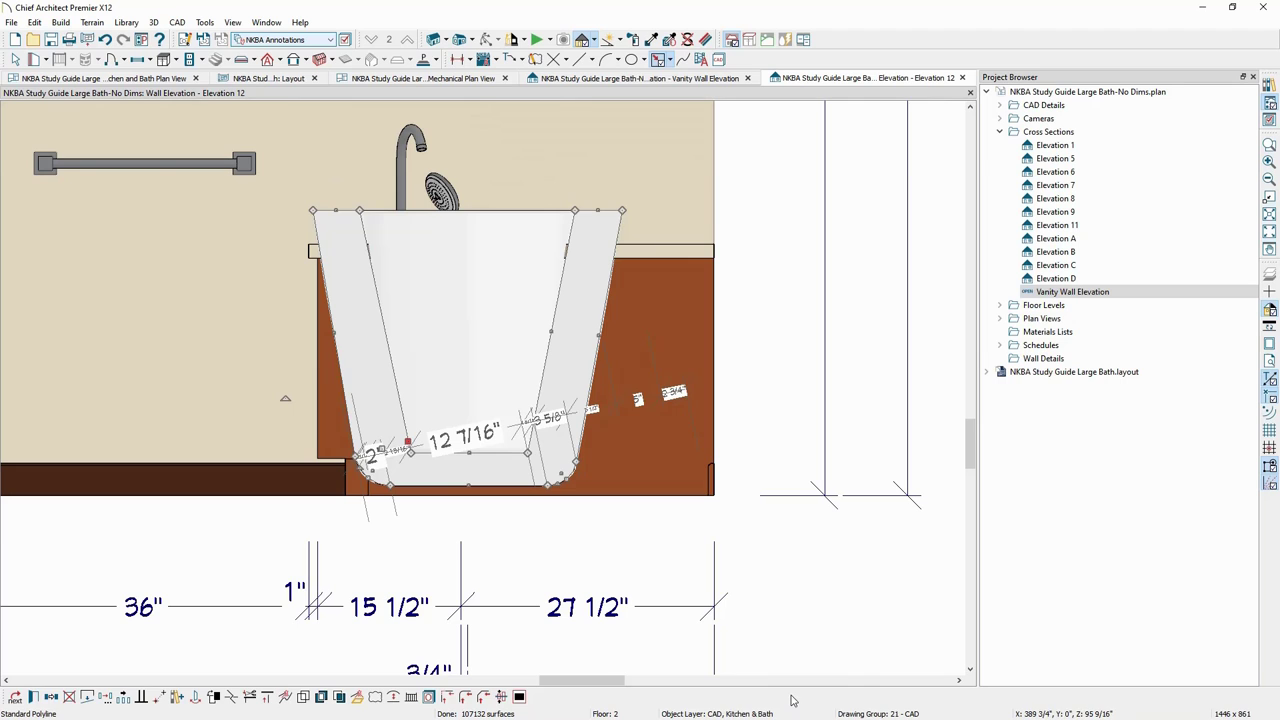
key("Escape")
scroll(548, 470, "down", 4)
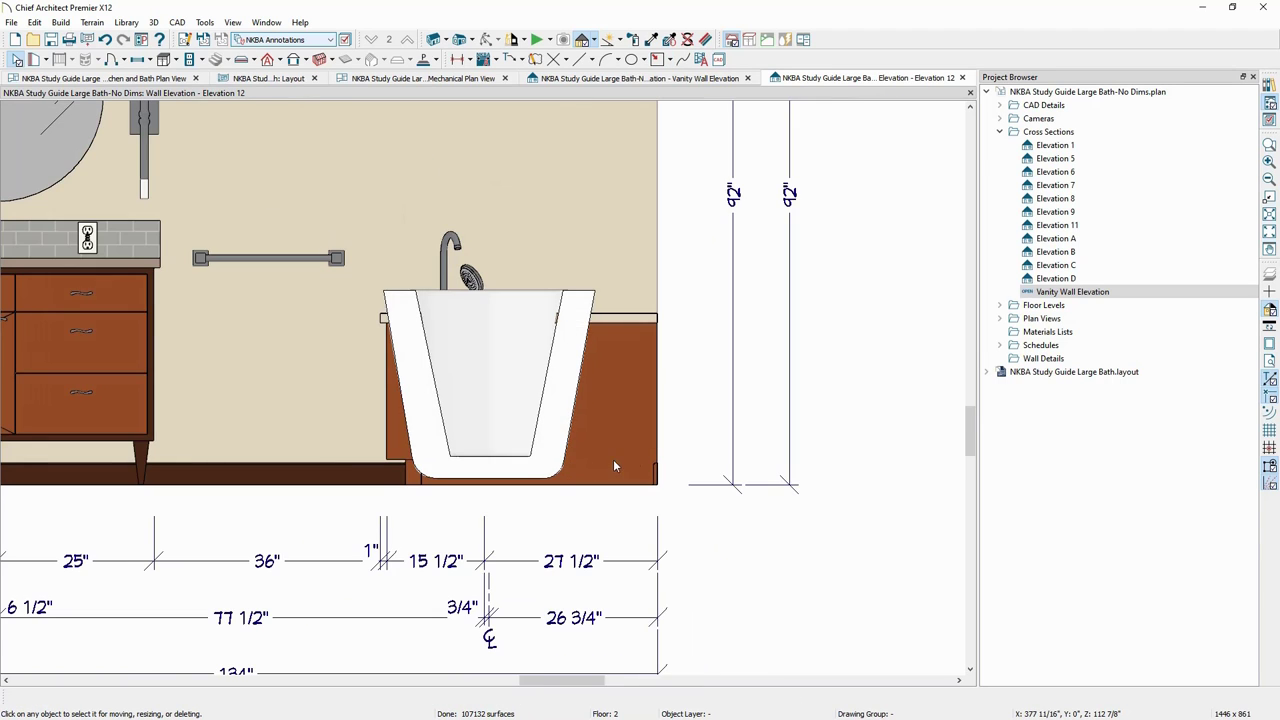
middle_click_drag(860, 509, 866, 510)
scroll(866, 510, "down", 4)
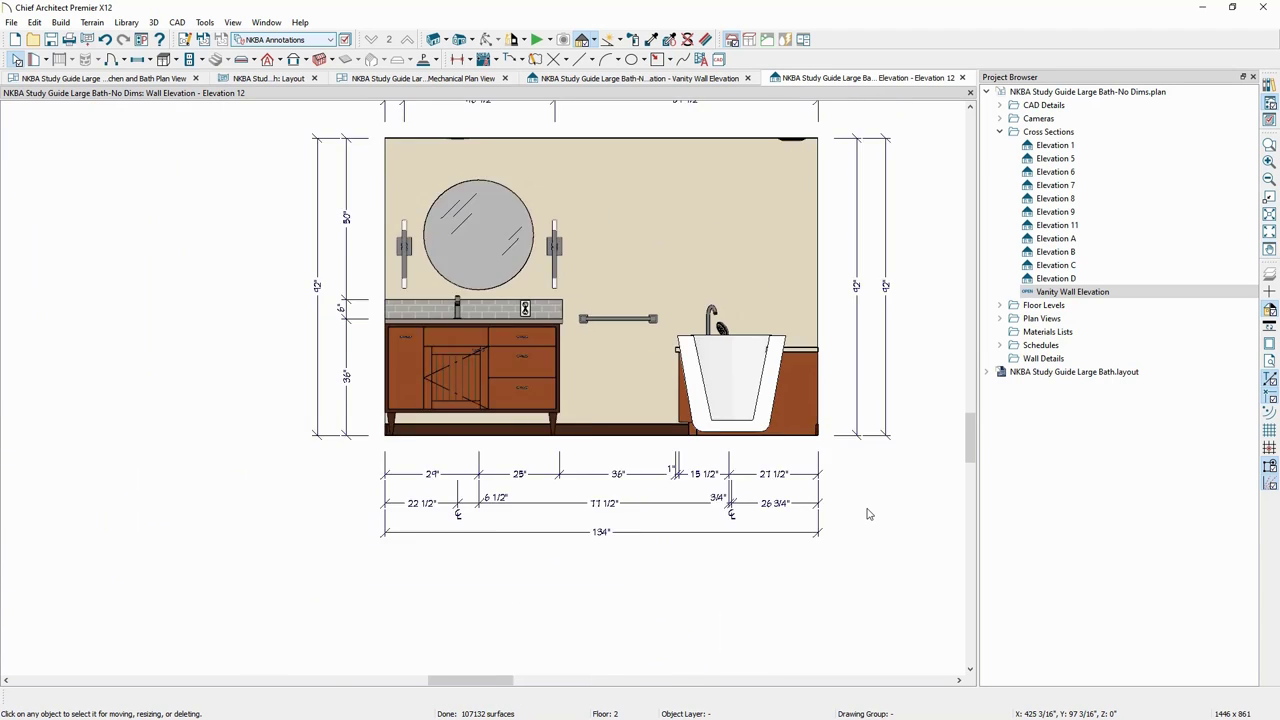
middle_click_drag(735, 451, 613, 500)
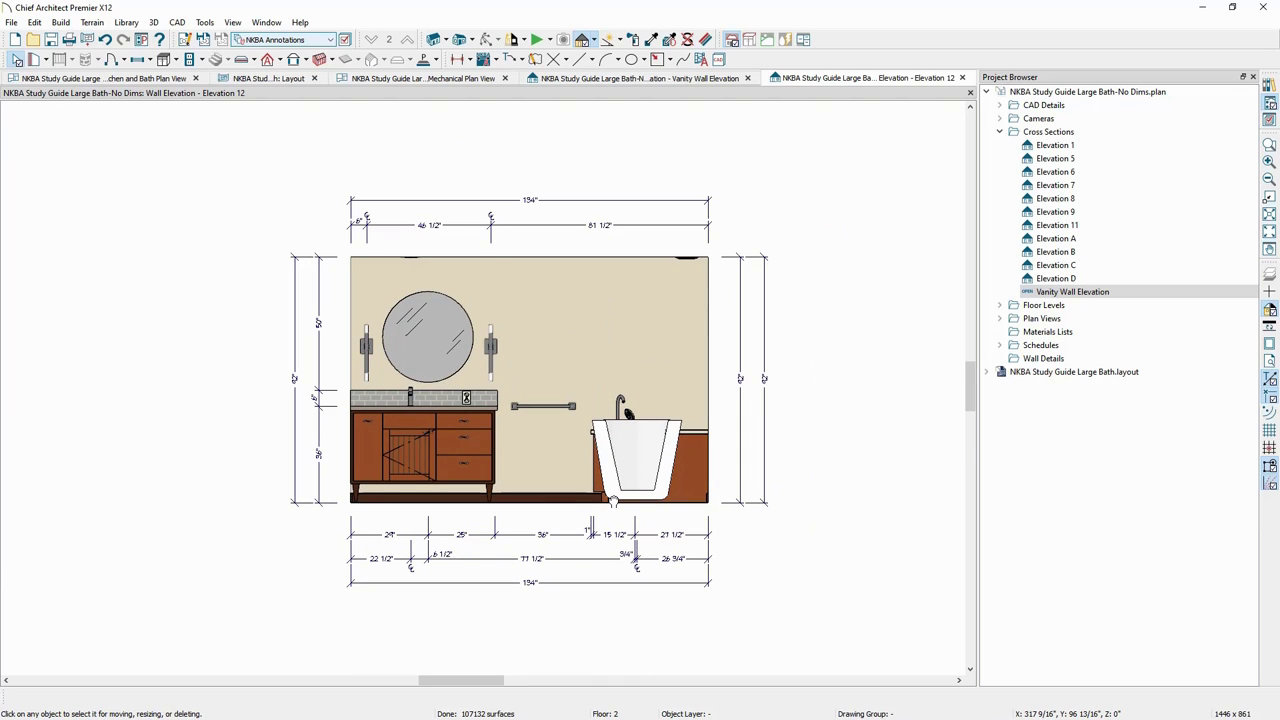
Switch to the Large Bath layout and display page 3, the Mechanical Plan sheet, filling the window.
left_click(268, 78)
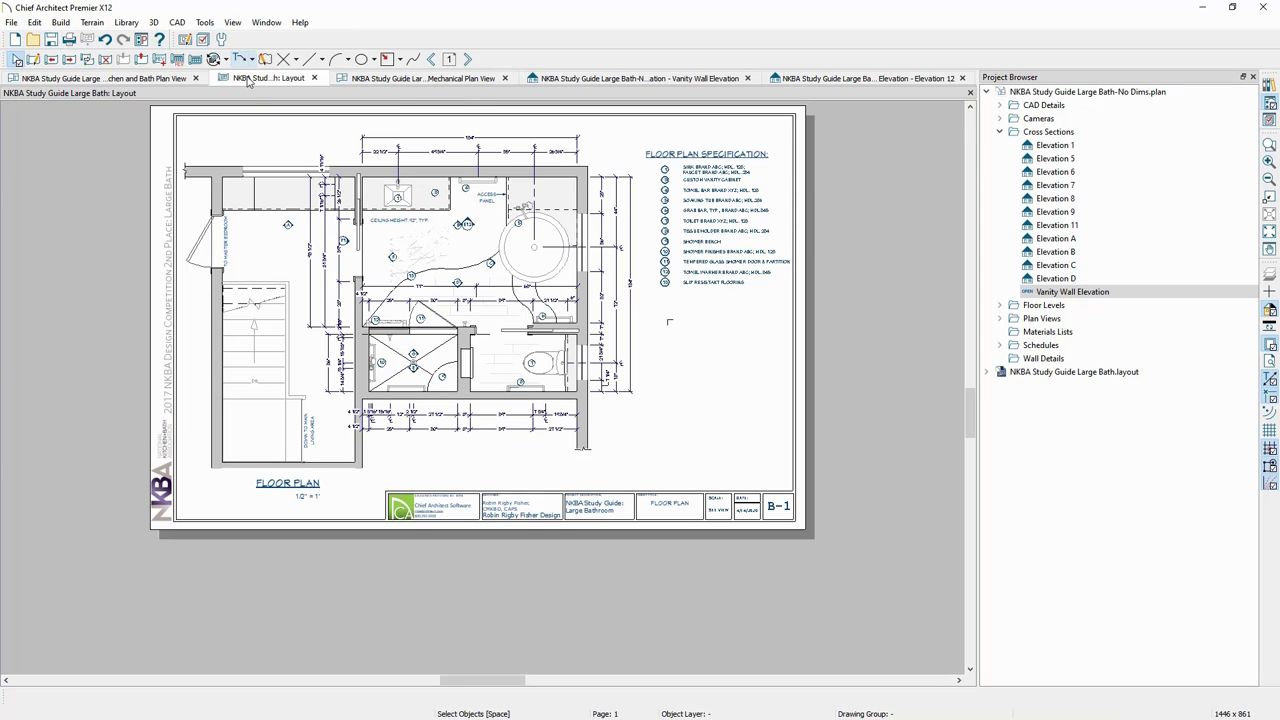
left_click(467, 60)
left_click(467, 60)
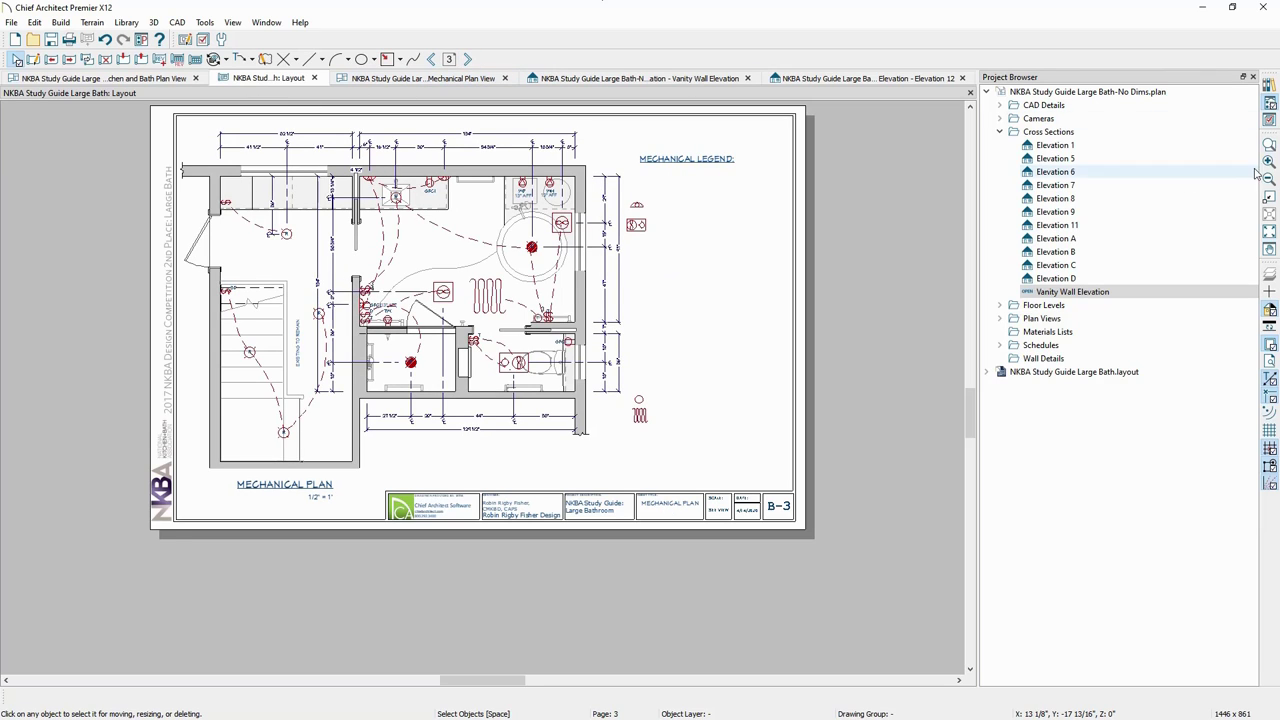
left_click(1269, 234)
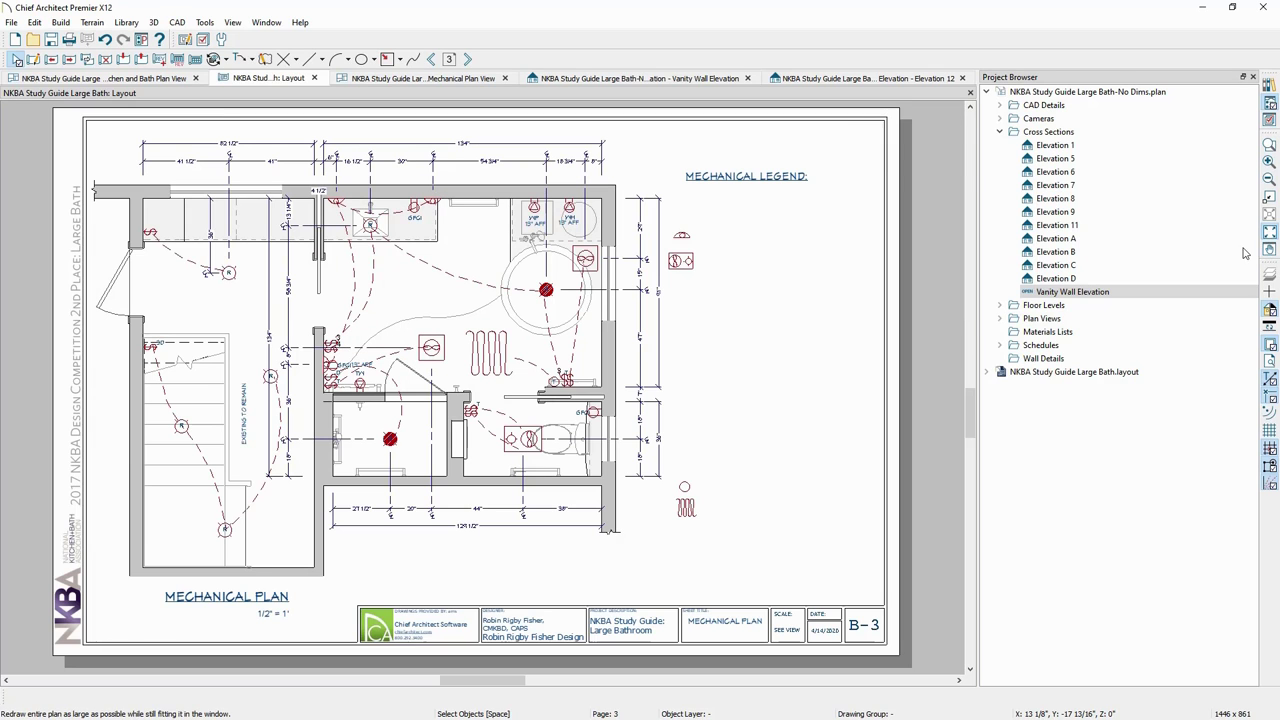
Review the Large Bath layout sheets, from the Construction Plan on page 2 through the elevation sheets on pages 4 and 5.
left_click(430, 59)
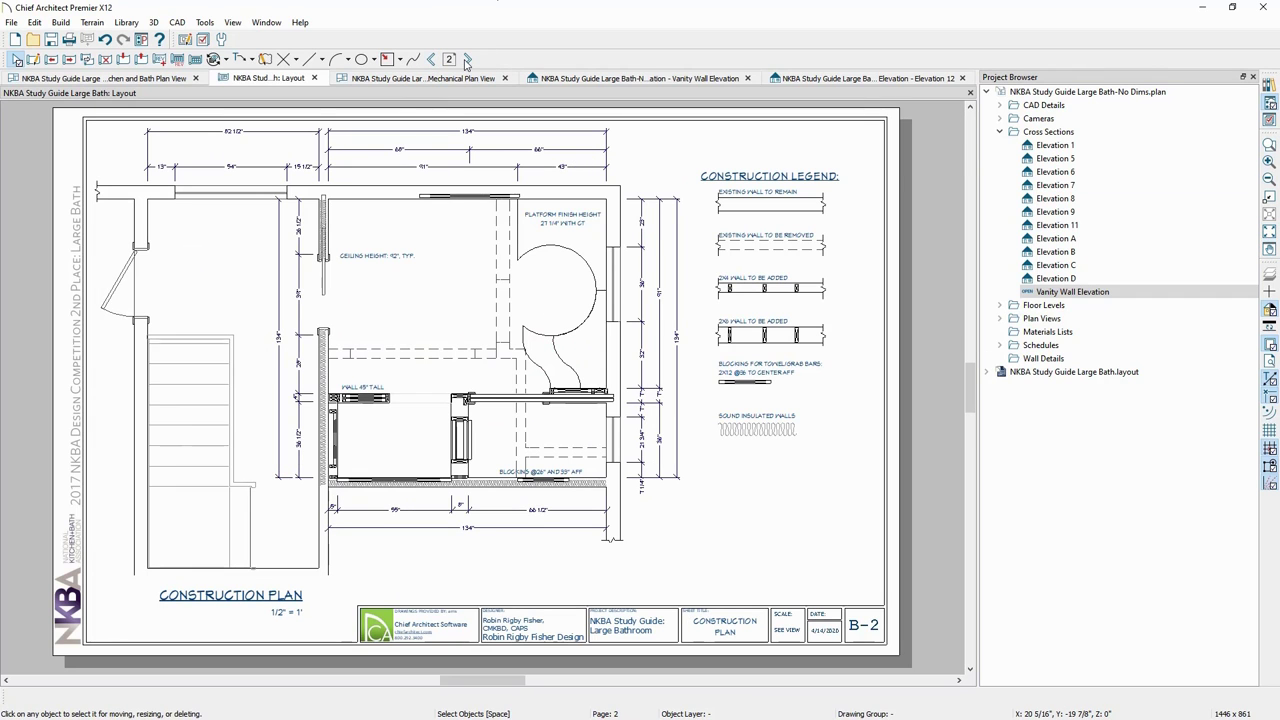
left_click(466, 60)
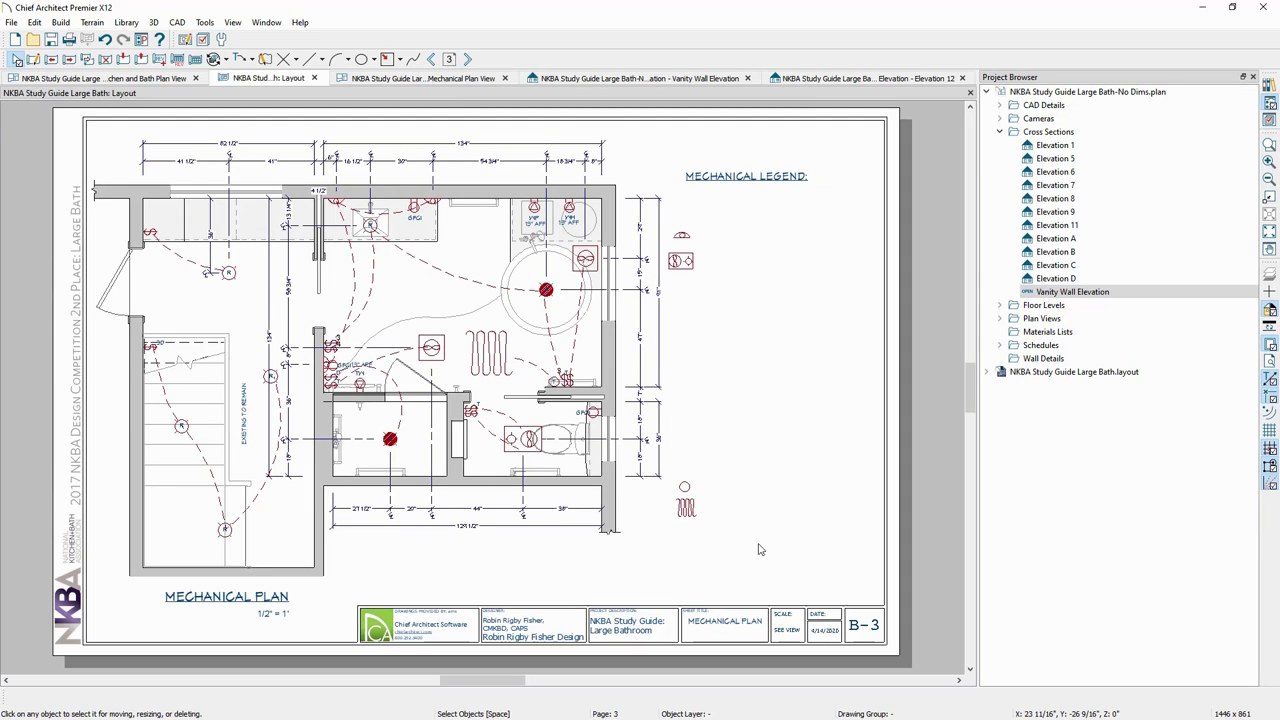
left_click(466, 60)
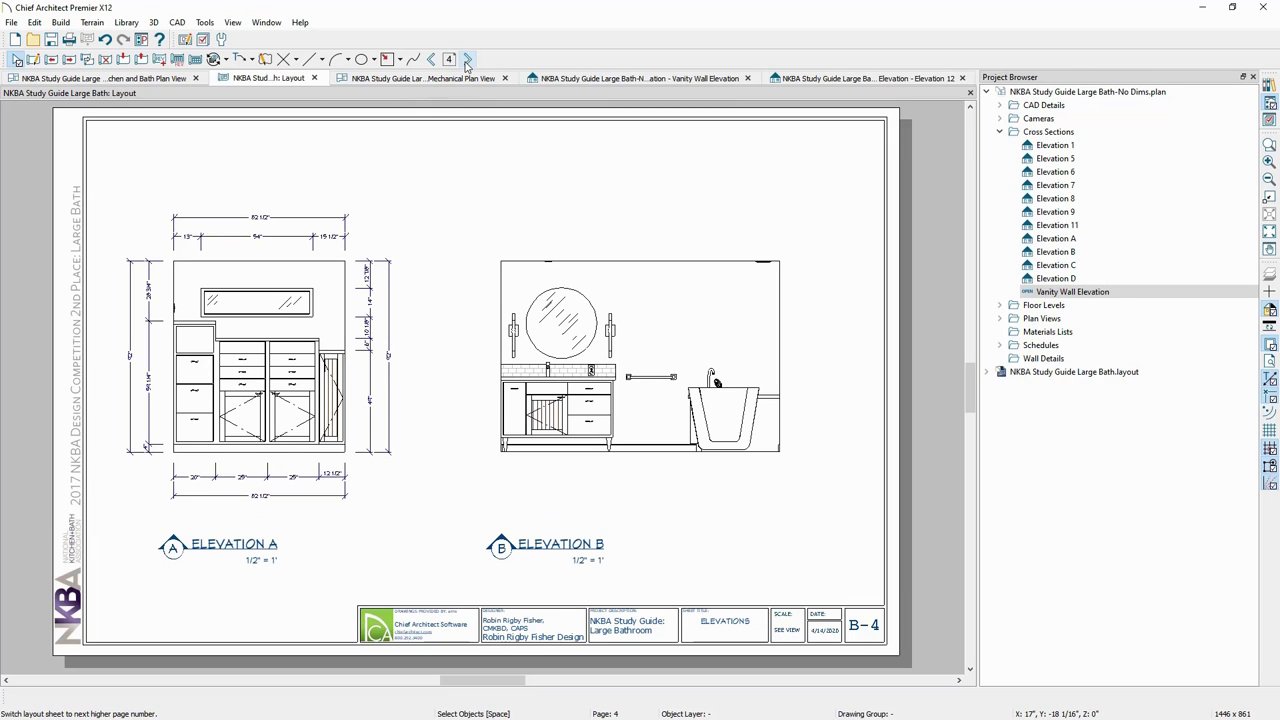
left_click(466, 62)
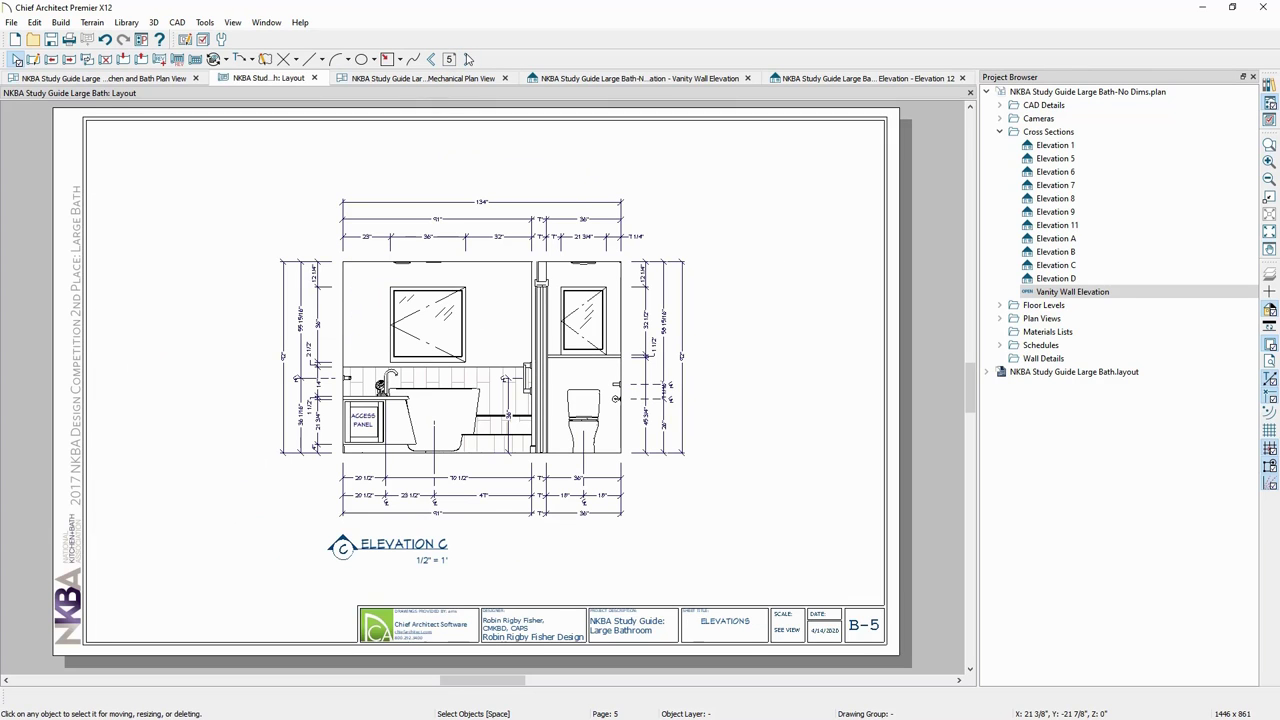
left_click(466, 60)
left_click(466, 61)
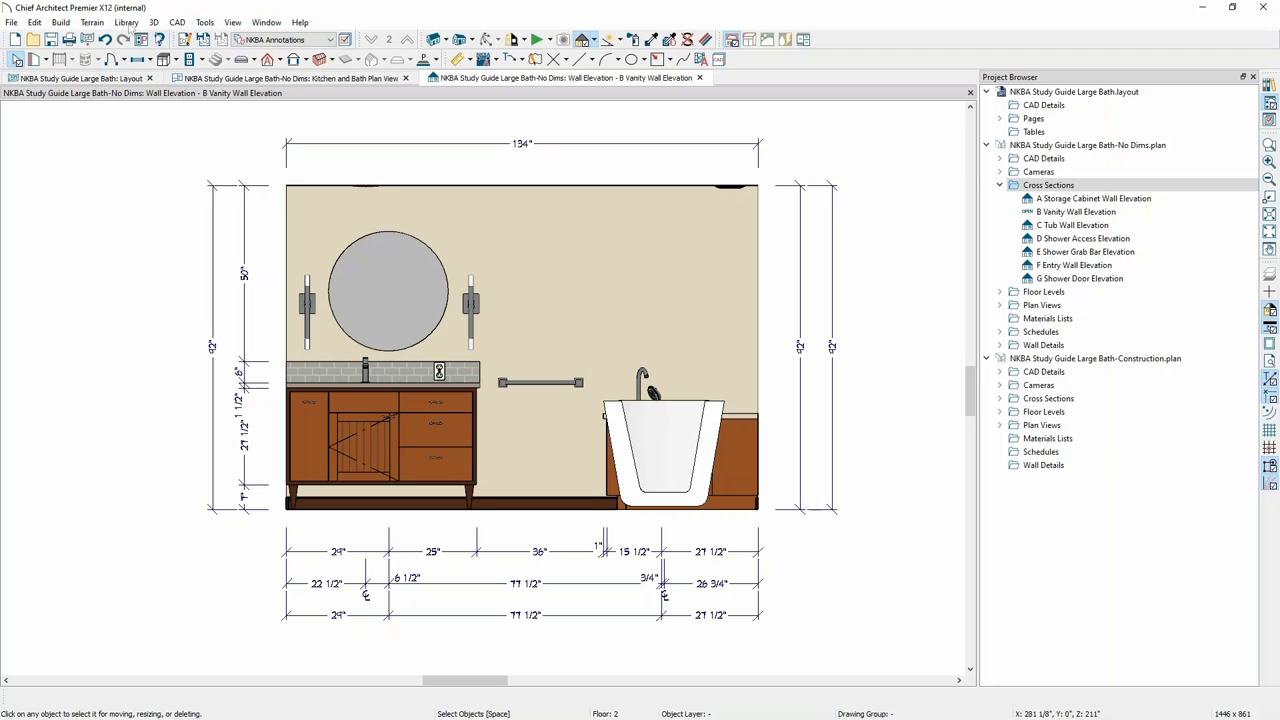
Examine the General and Locate Objects options in the NKBA Auto Elevation Dimension defaults, leaving them unedited.
left_click(35, 24)
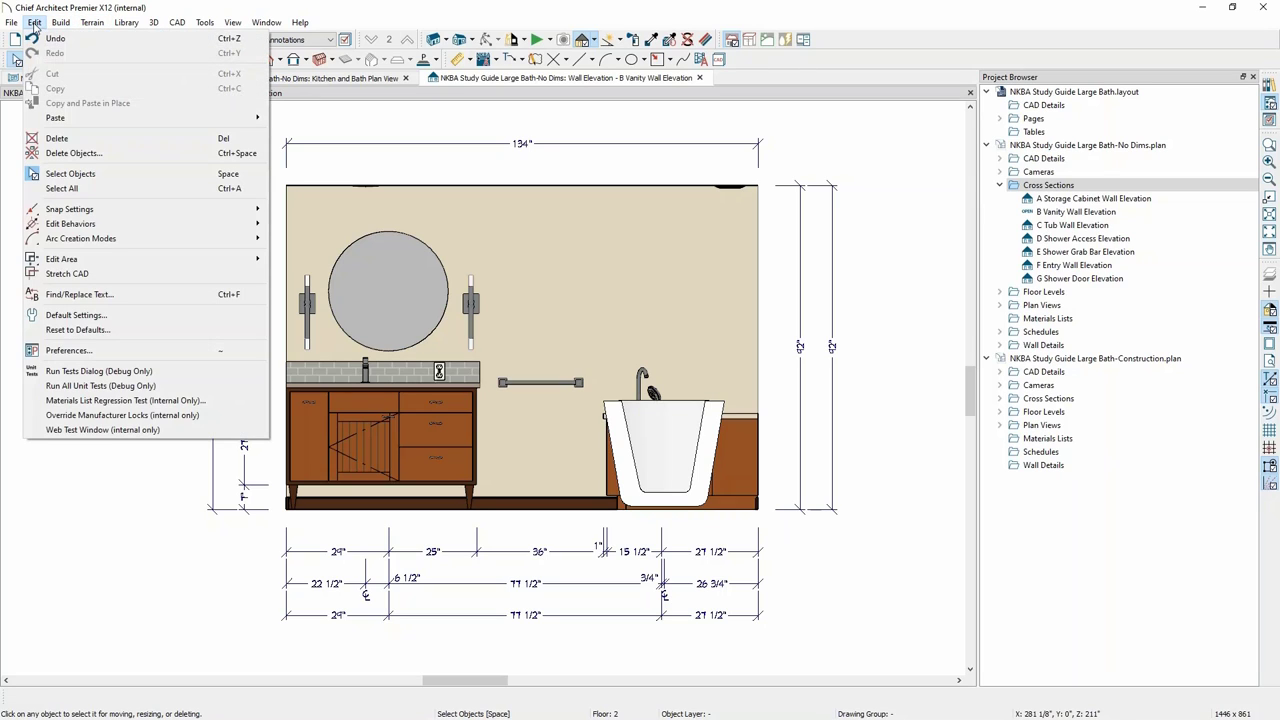
left_click(79, 316)
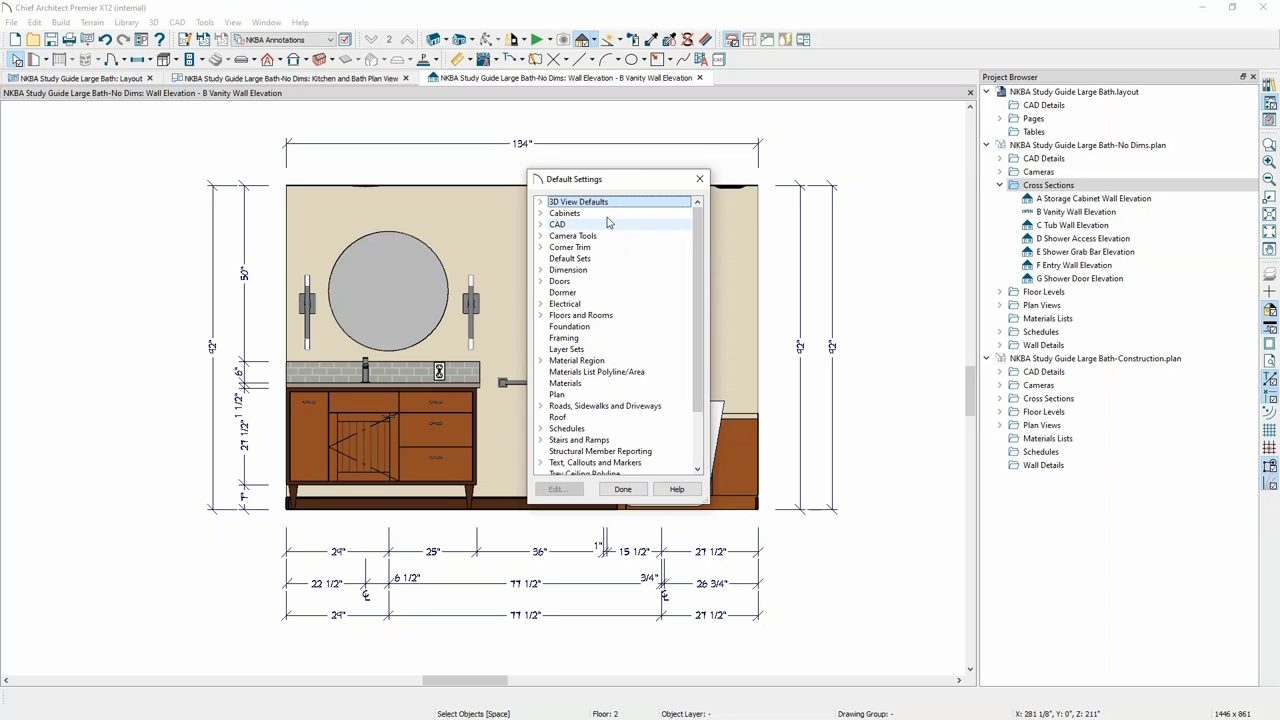
left_click(573, 270)
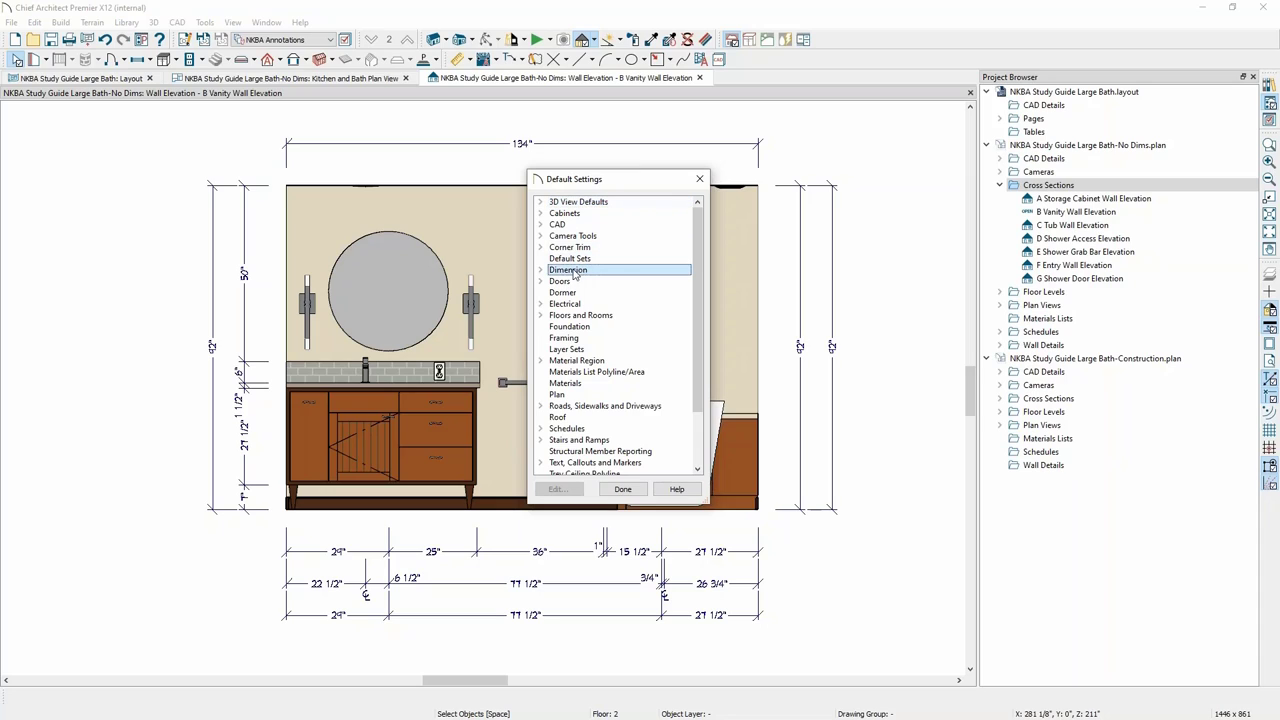
left_click(540, 270)
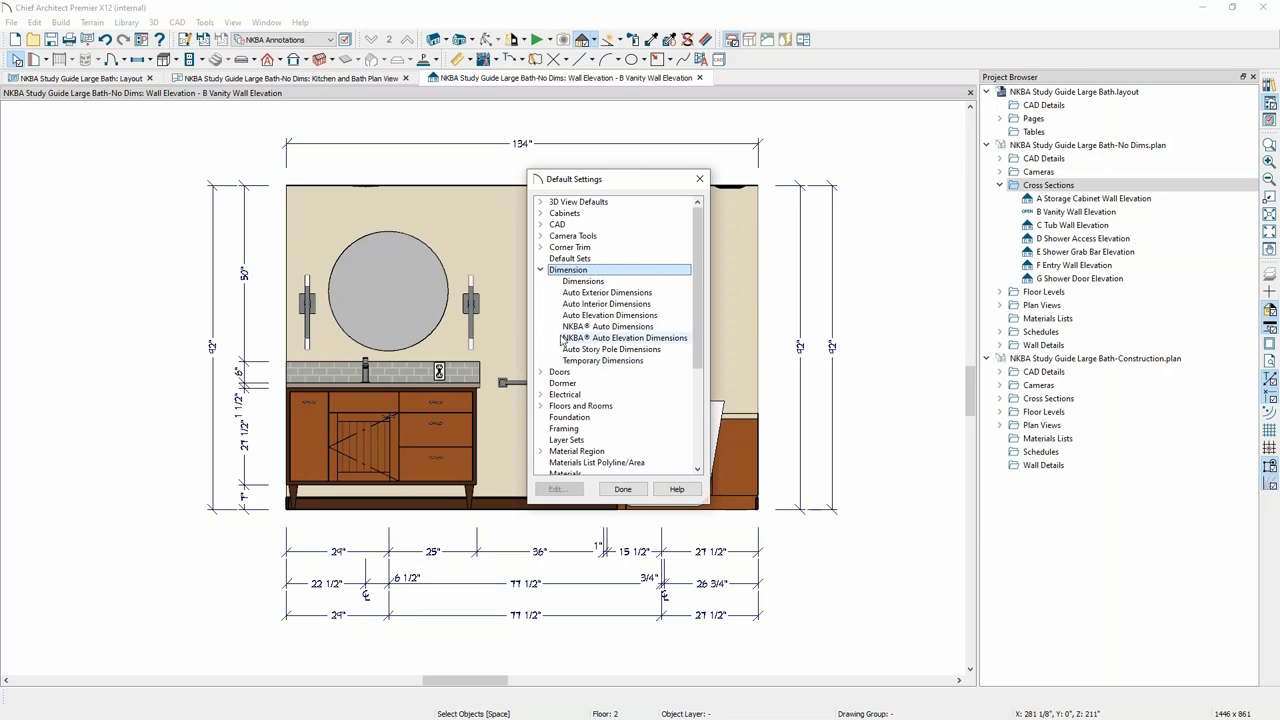
left_click(667, 340)
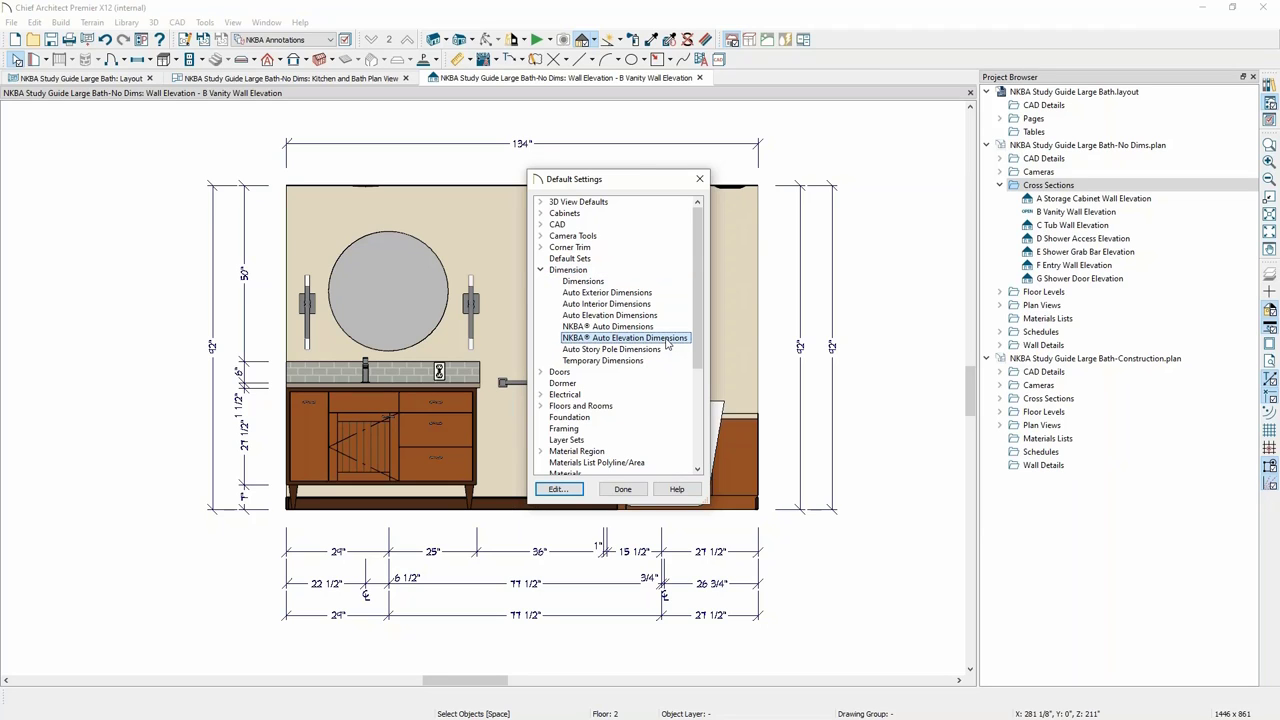
double_click(667, 340)
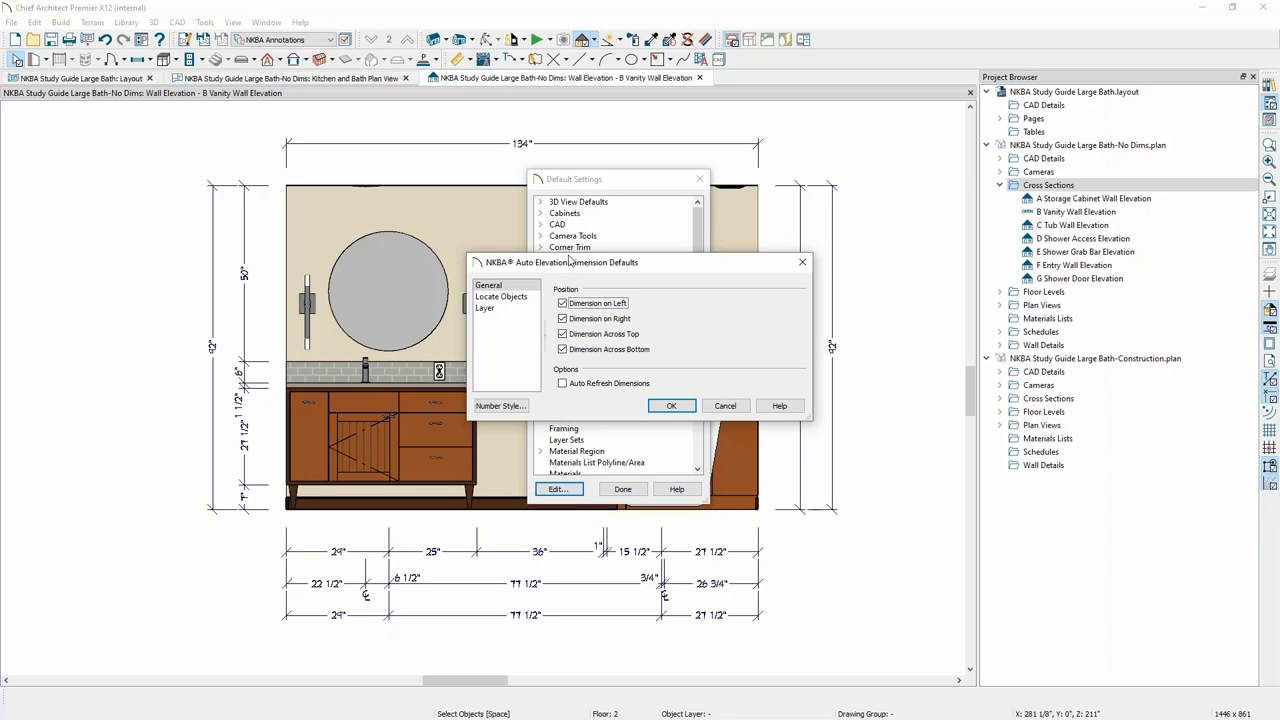
left_click_drag(567, 262, 558, 225)
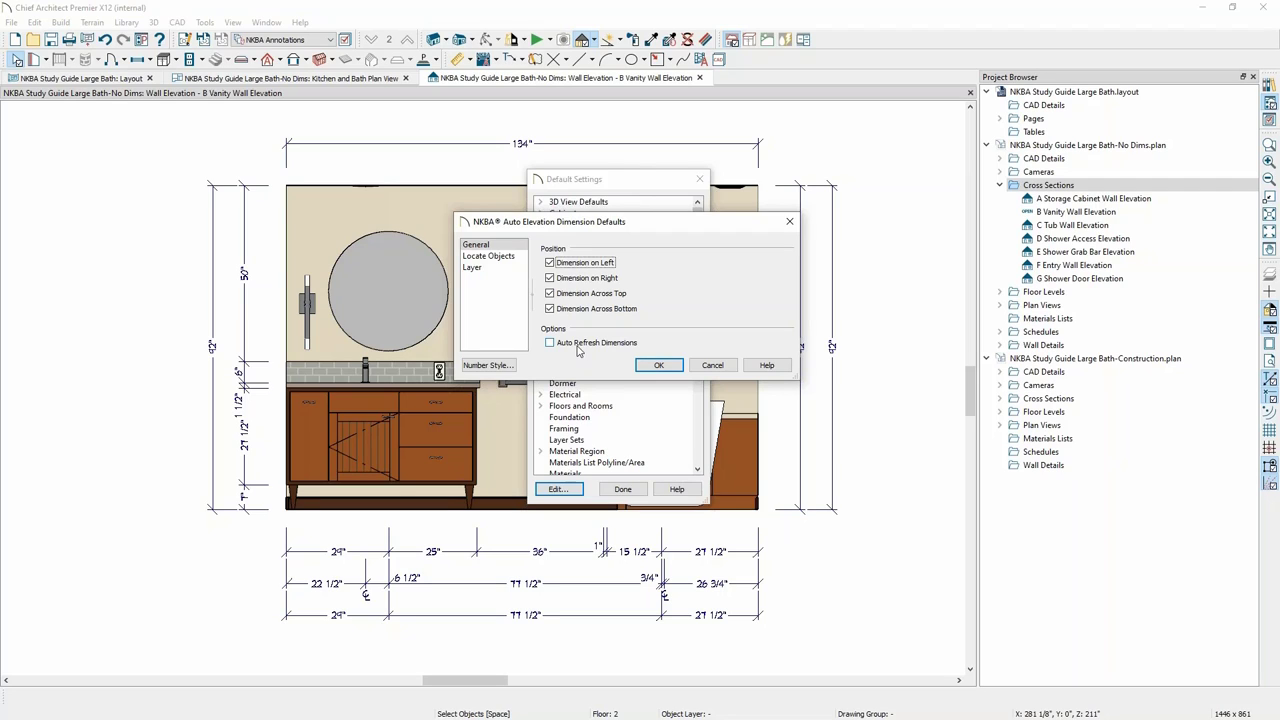
left_click(502, 258)
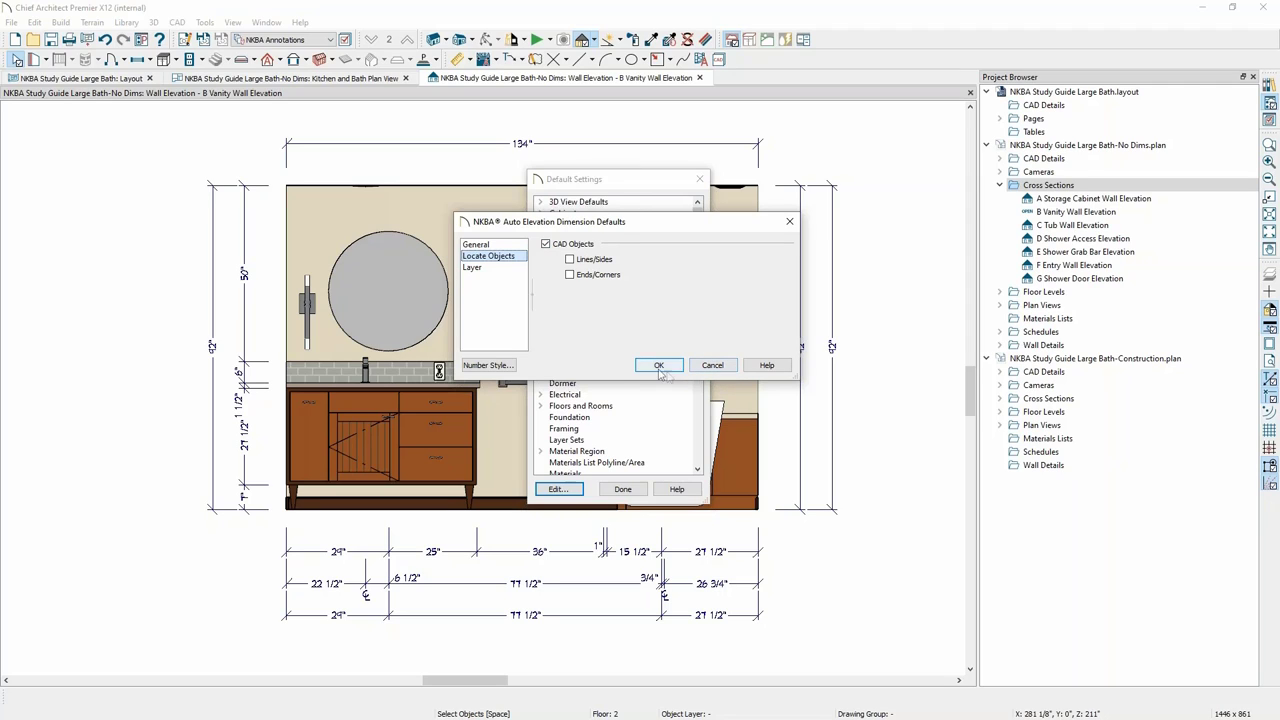
left_click(714, 368)
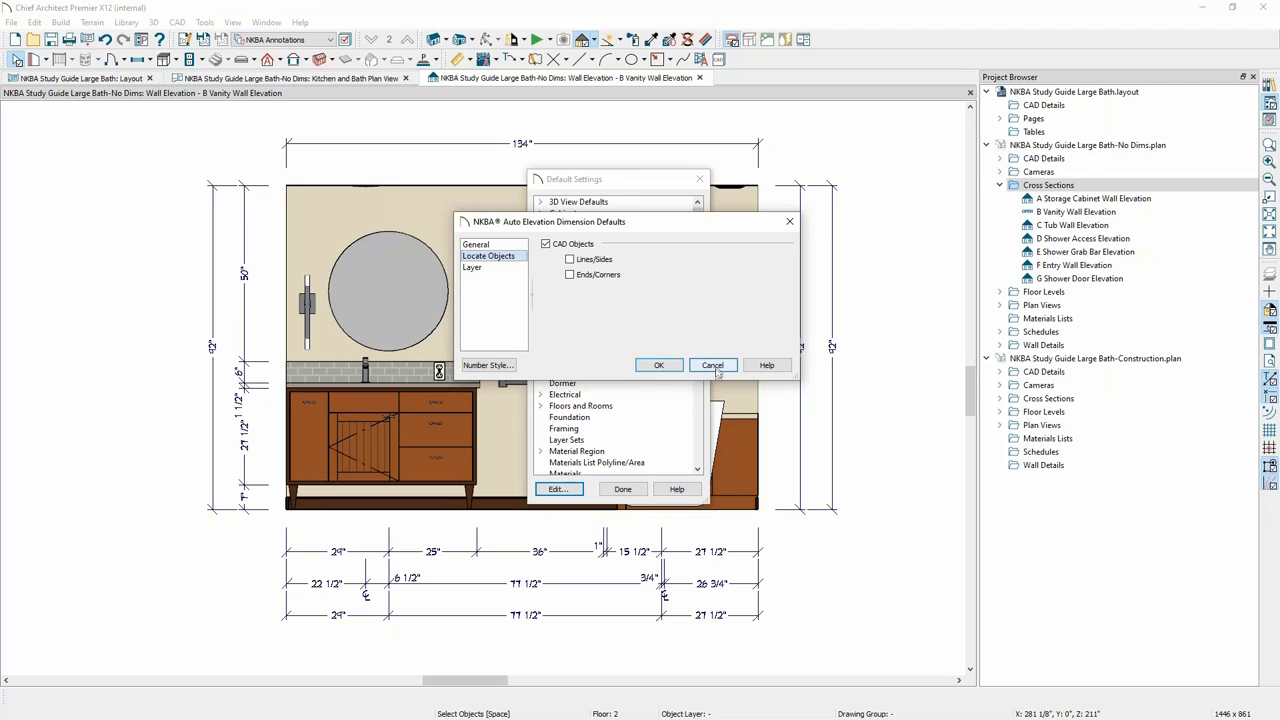
left_click(633, 492)
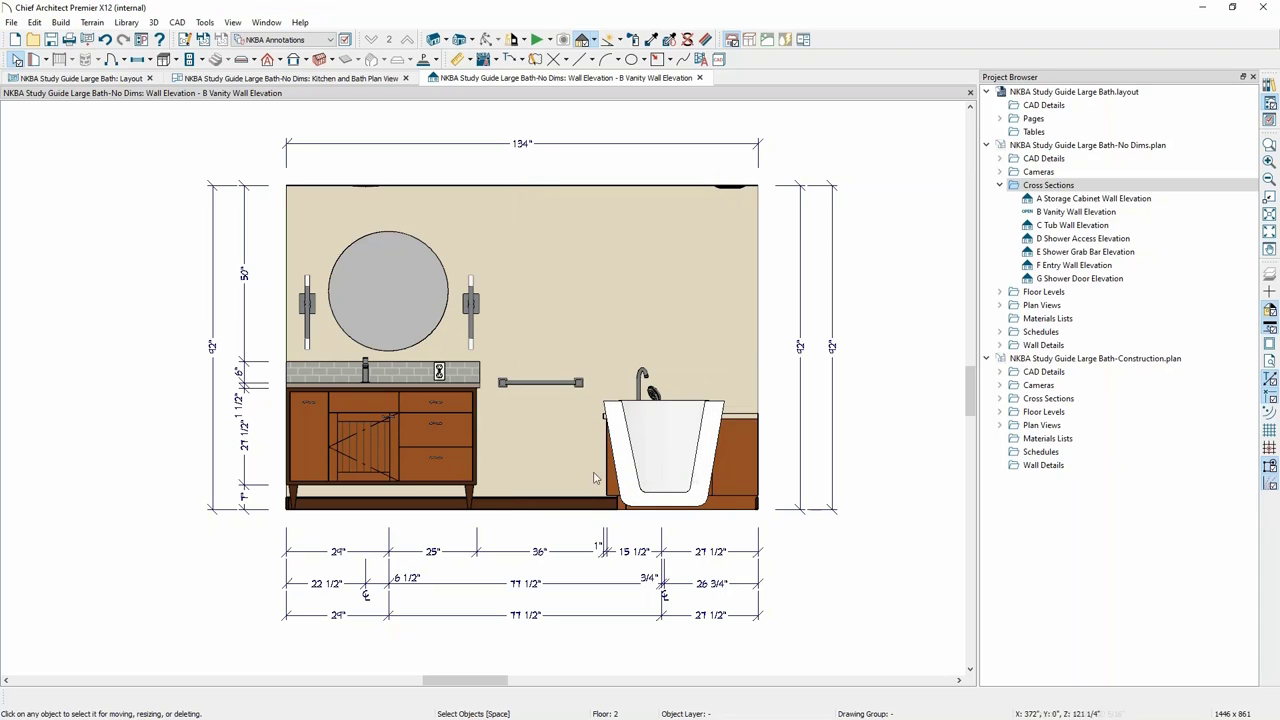
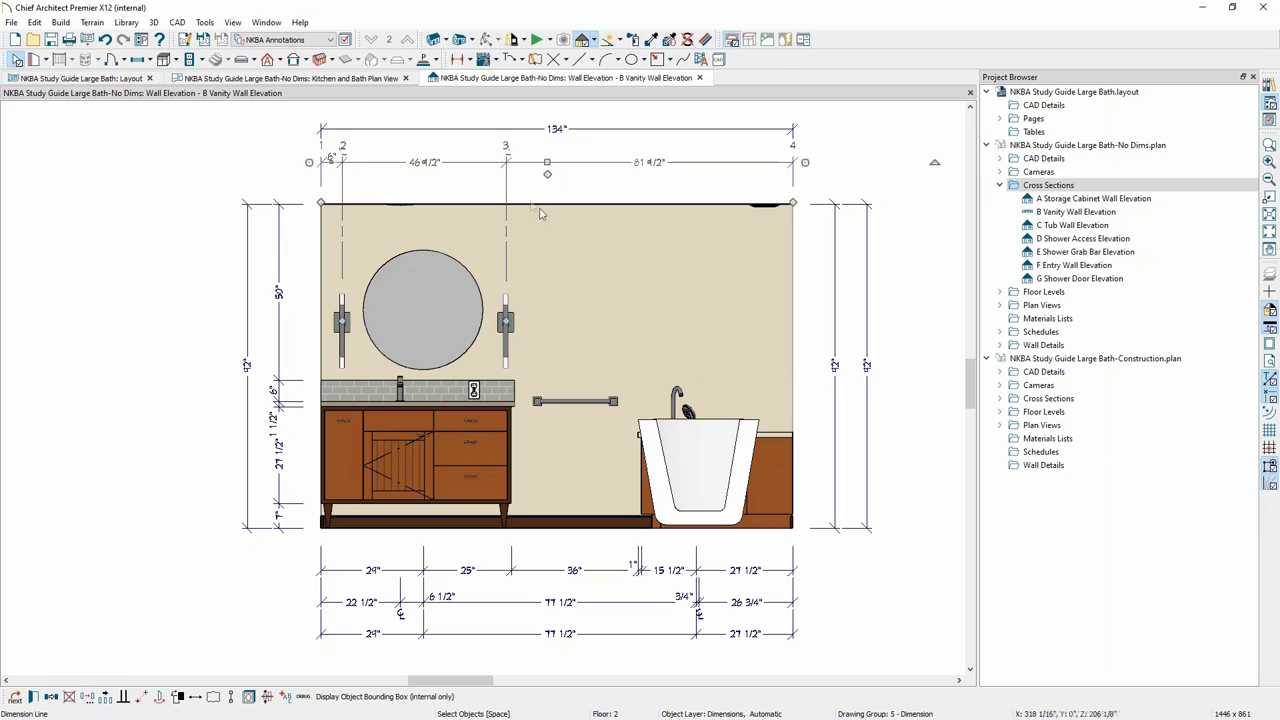
Add the round mirror's centre to the dimension string above the vanity wall elevation, between the two sconce centrelines.
left_click(547, 162)
left_click(506, 188)
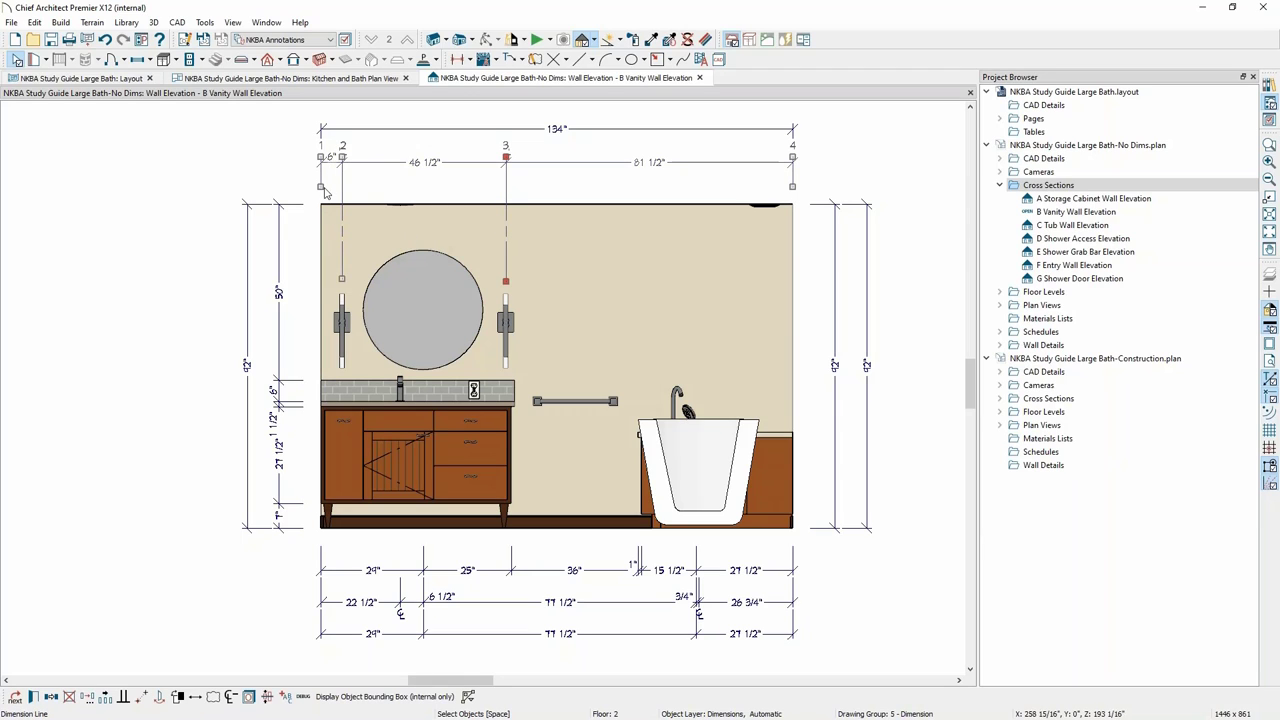
left_click(568, 164)
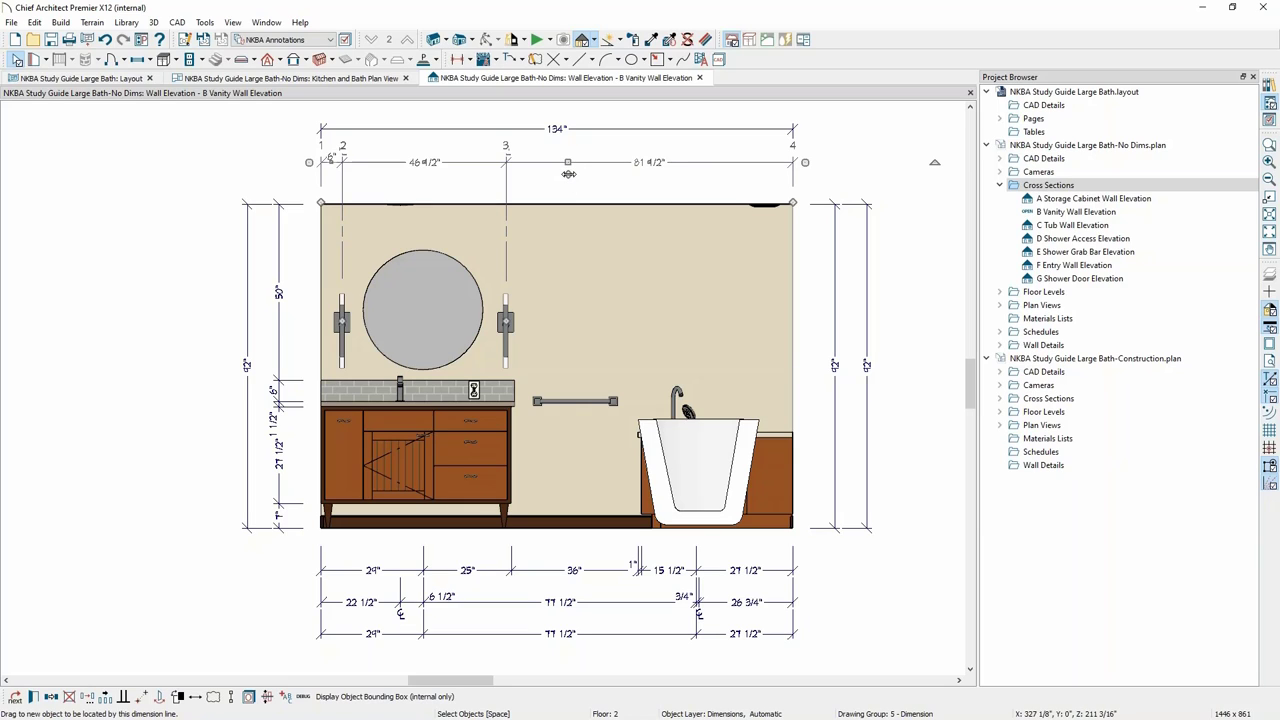
left_click_drag(568, 174, 419, 312)
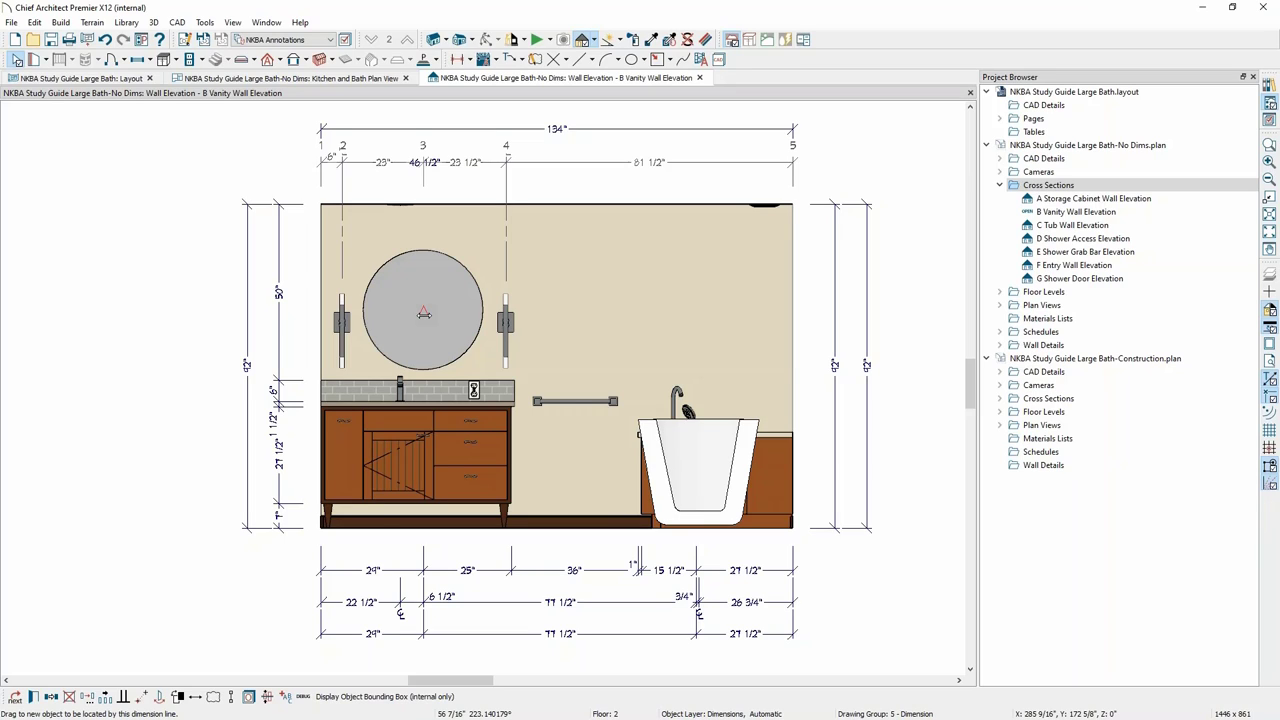
left_click_drag(380, 521, 380, 521)
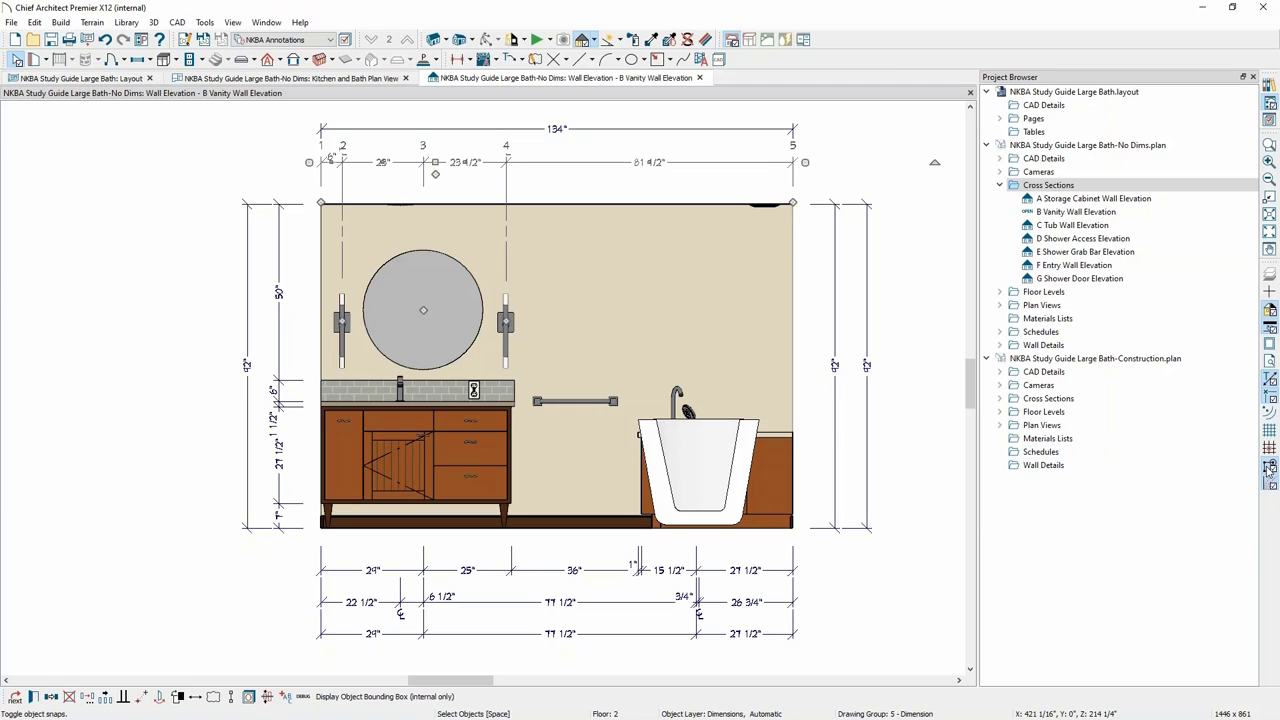
left_click(1268, 468)
key("Escape")
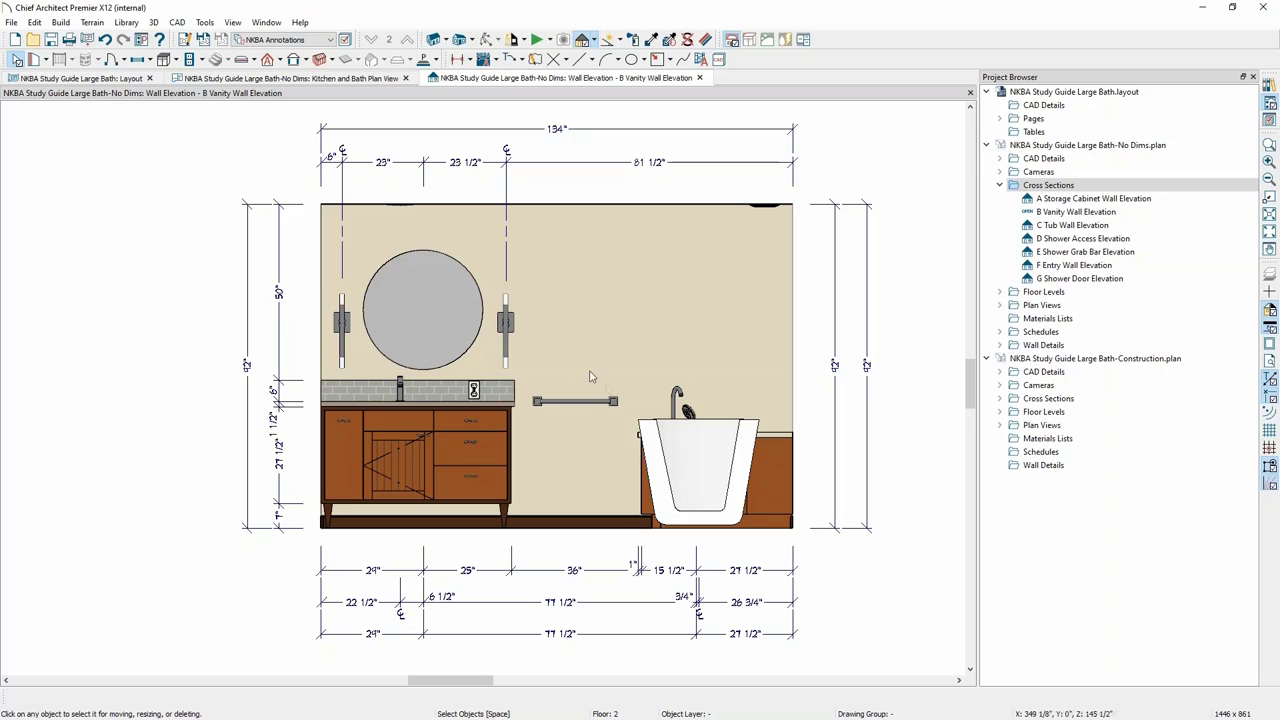
Add the towel bar's centre to the same upper dimension string and extend its extension line down toward the bar.
left_click(578, 164)
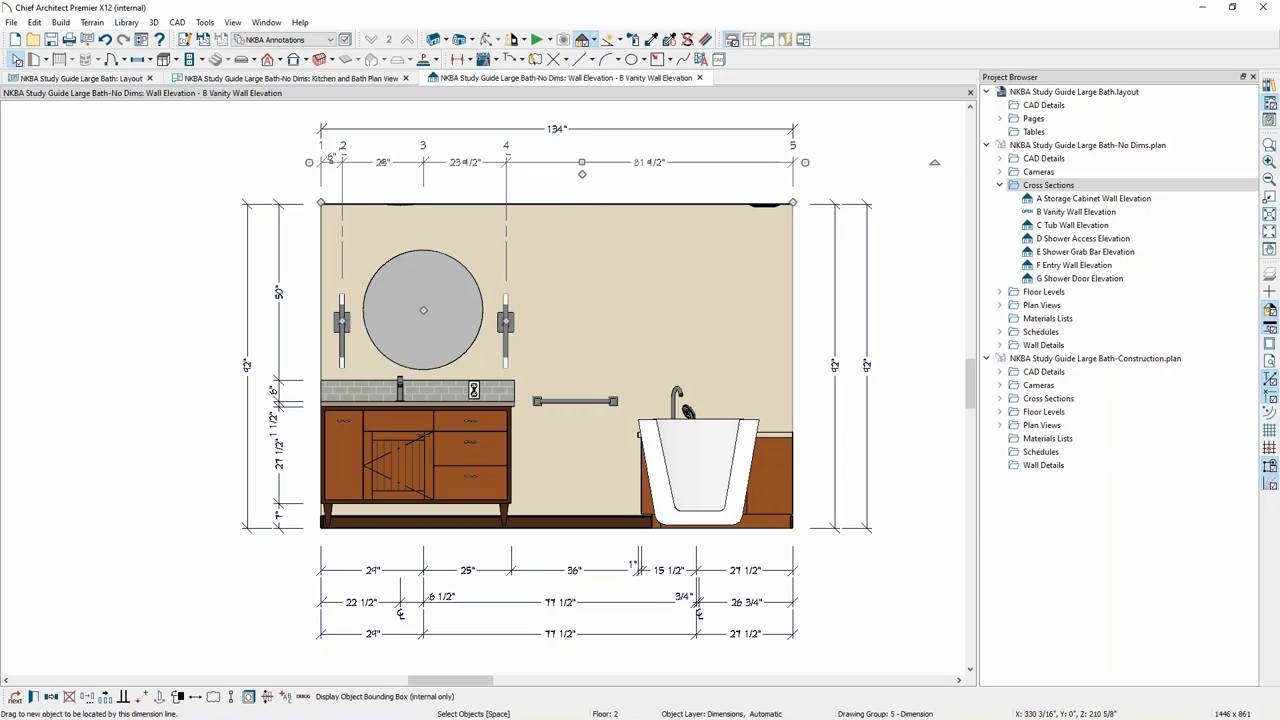
left_click_drag(582, 174, 571, 405)
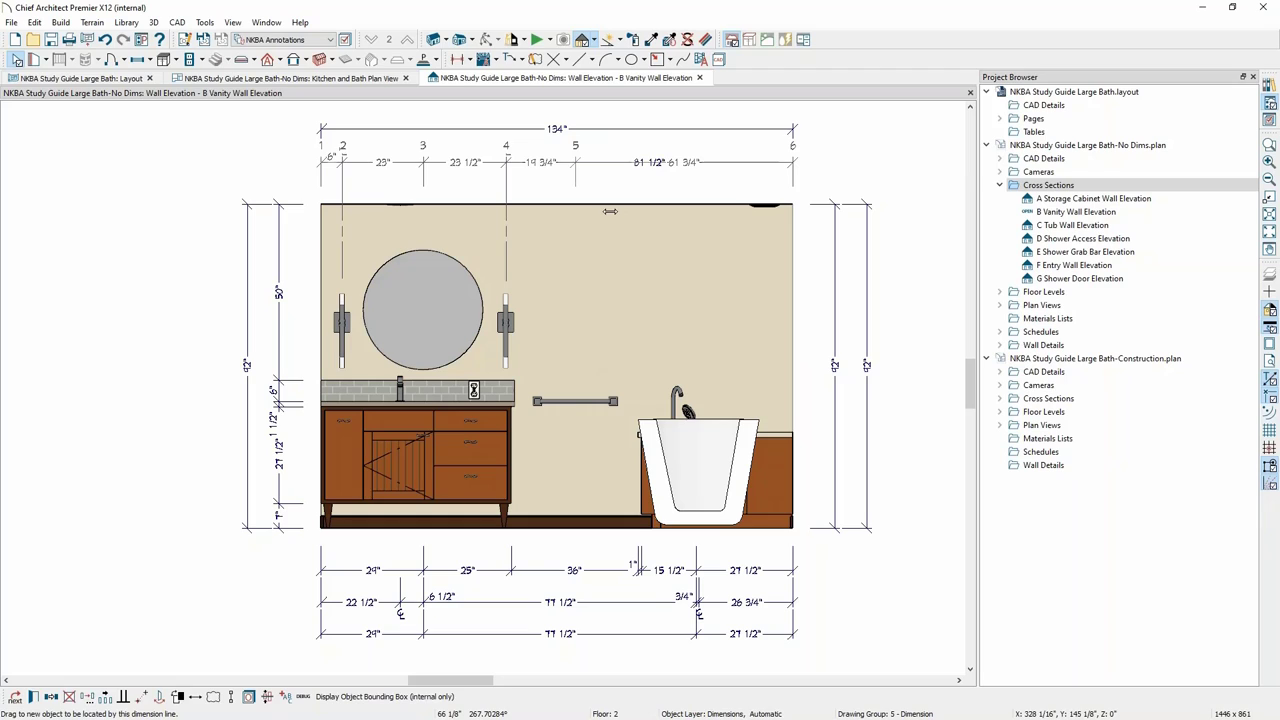
left_click_drag(575, 186, 579, 385)
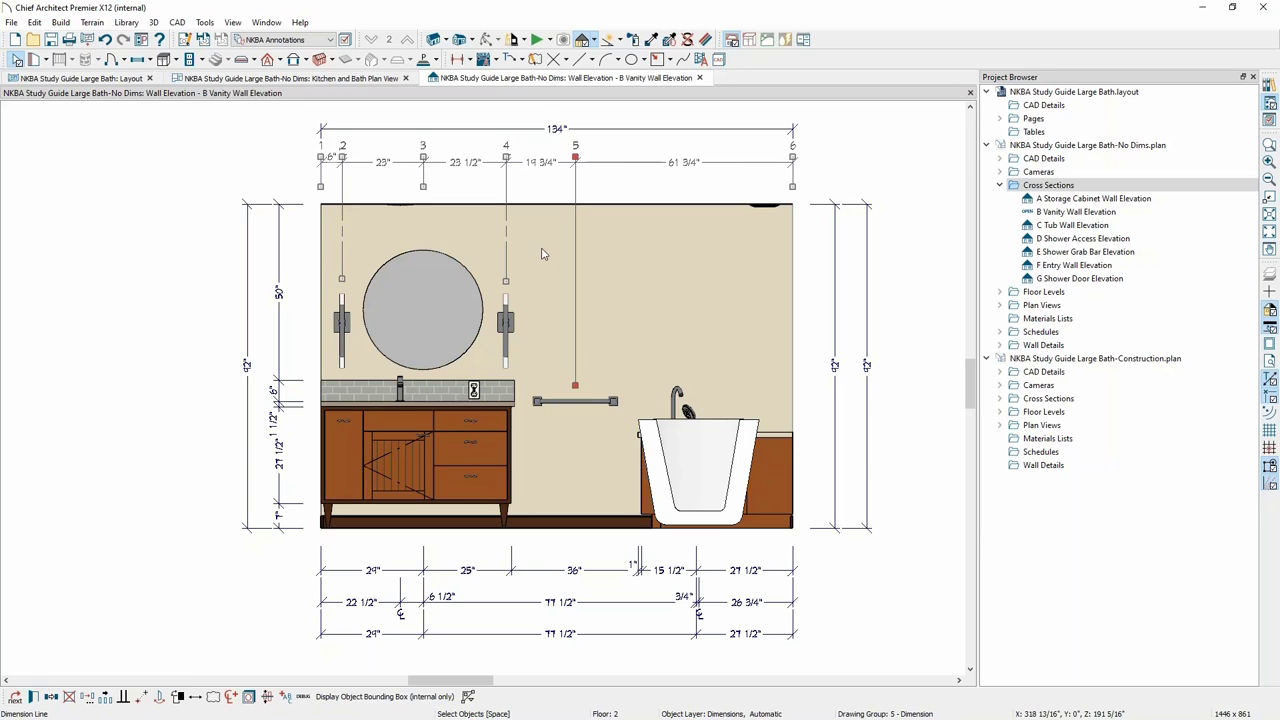
Try to locate the towel bar's left mount with the dimension string above the elevation.
scroll(543, 251, "up", 3)
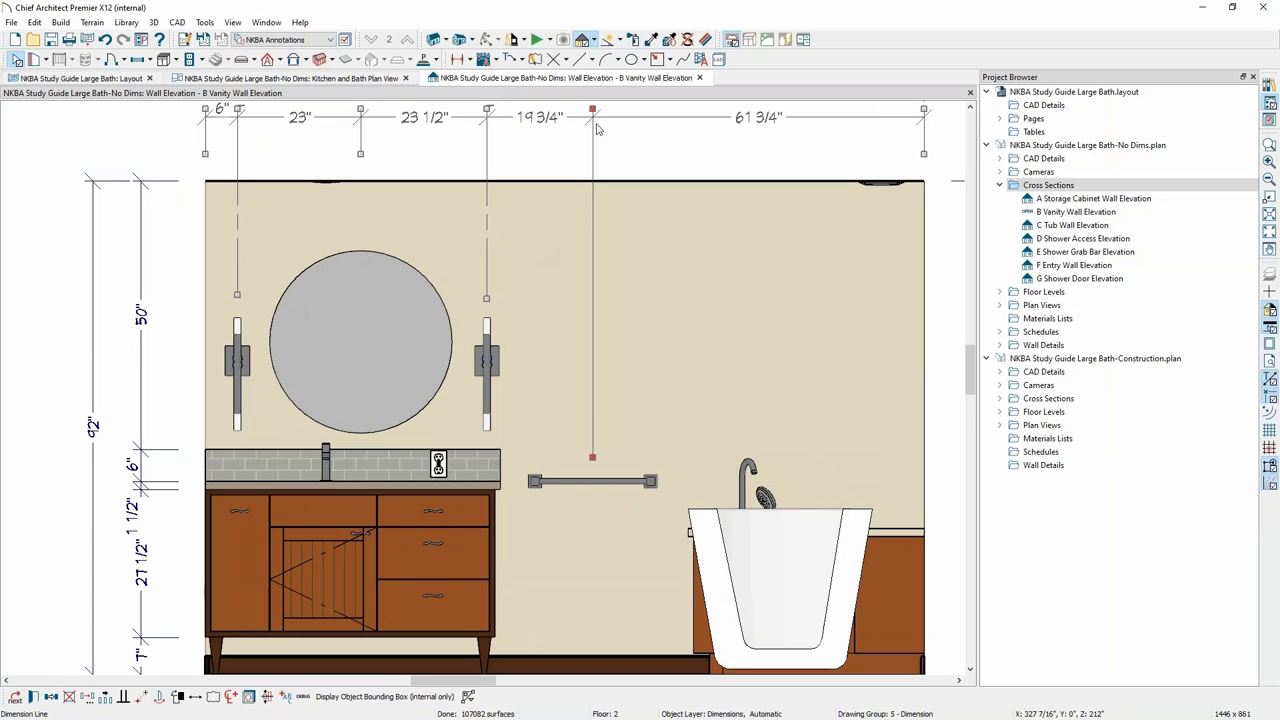
left_click_drag(610, 117, 532, 479)
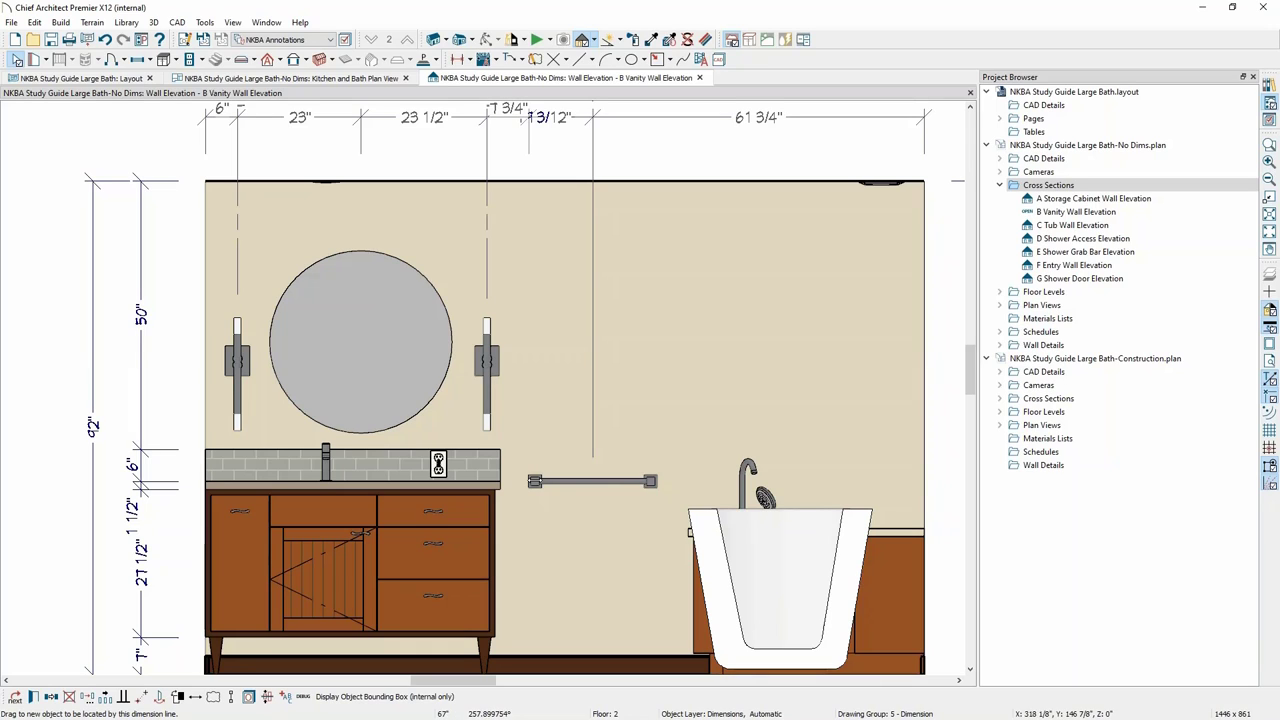
left_click_drag(557, 492, 557, 492)
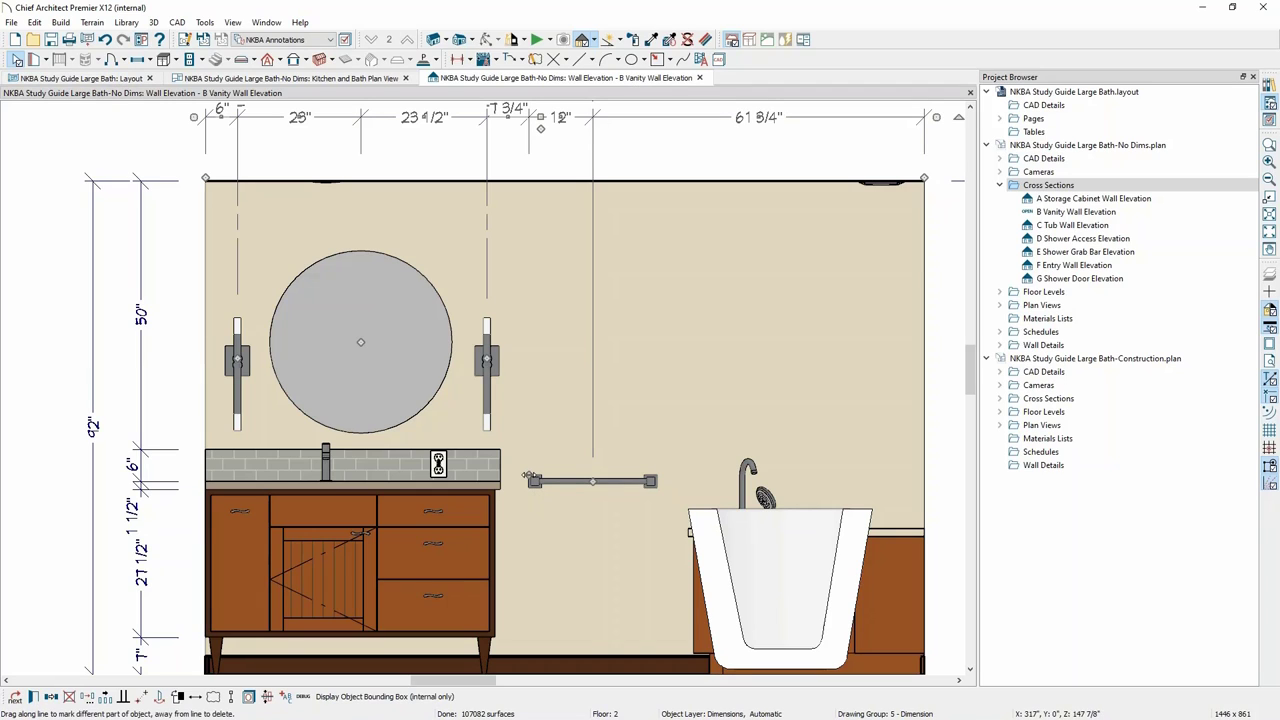
key("ctrl+z")
Place a CAD point marker on the wall above the towel bar's left mount.
scroll(580, 495, "up", 4)
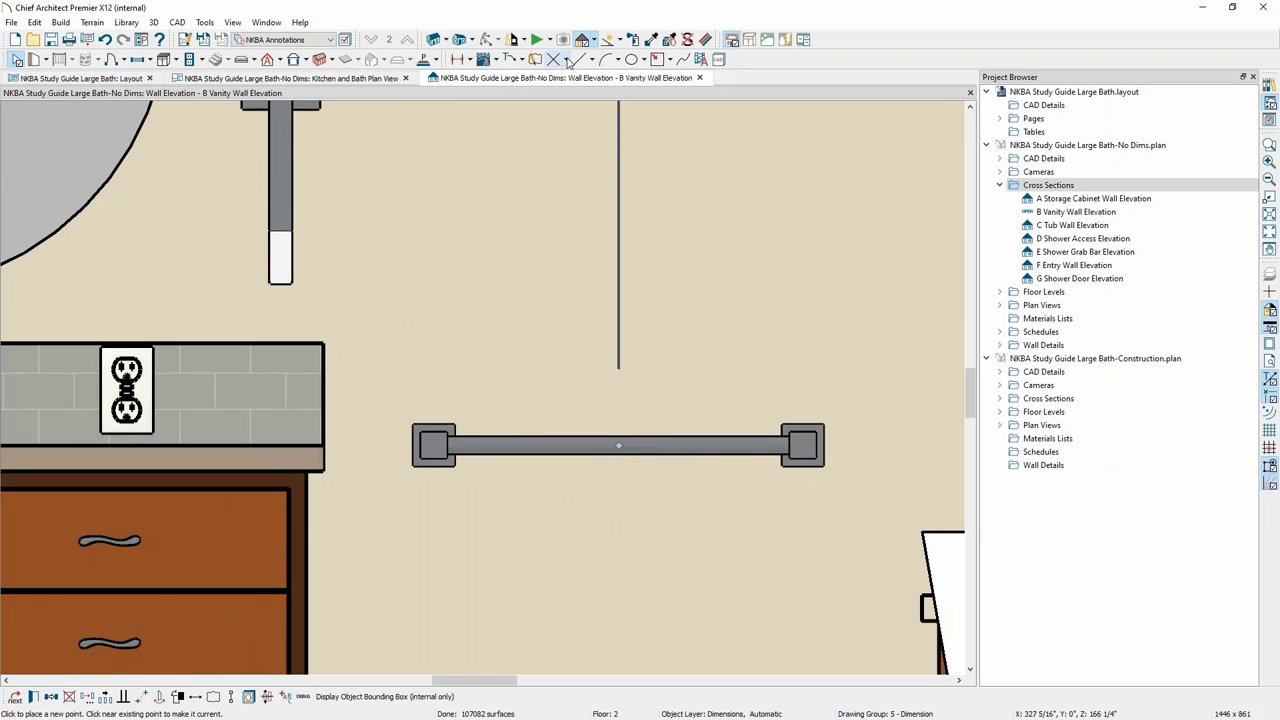
left_click(567, 61)
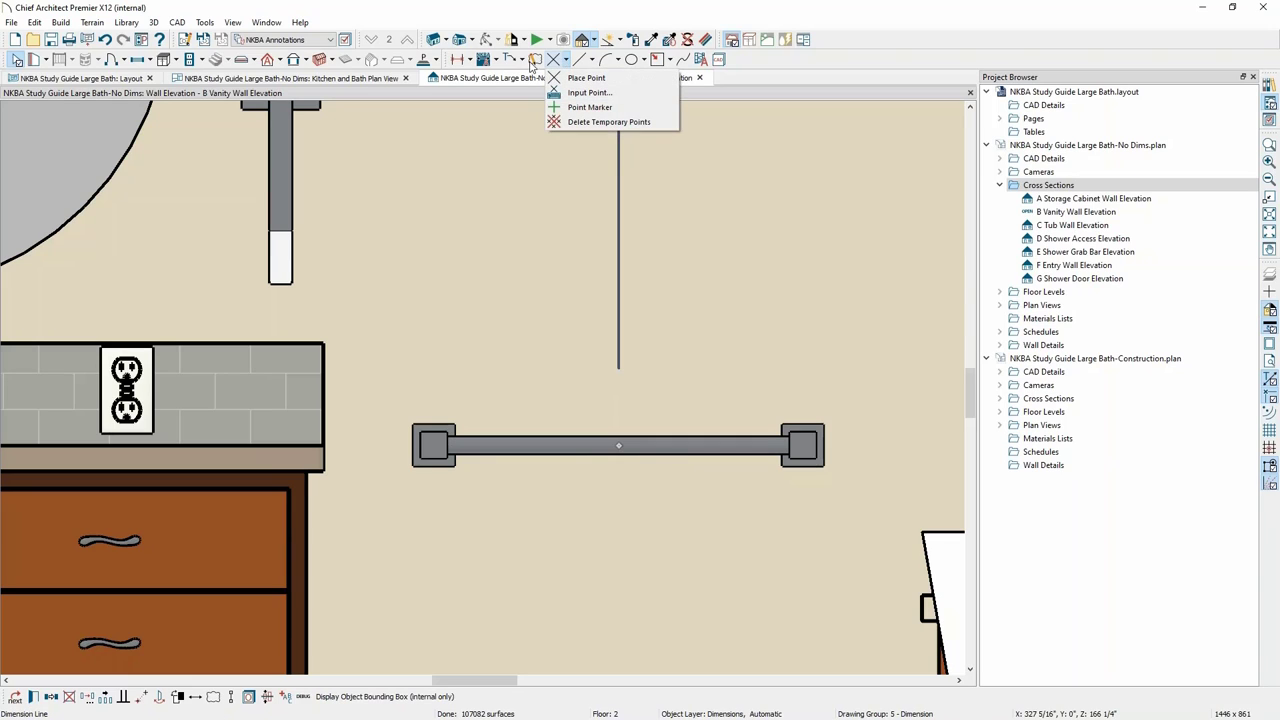
left_click(589, 107)
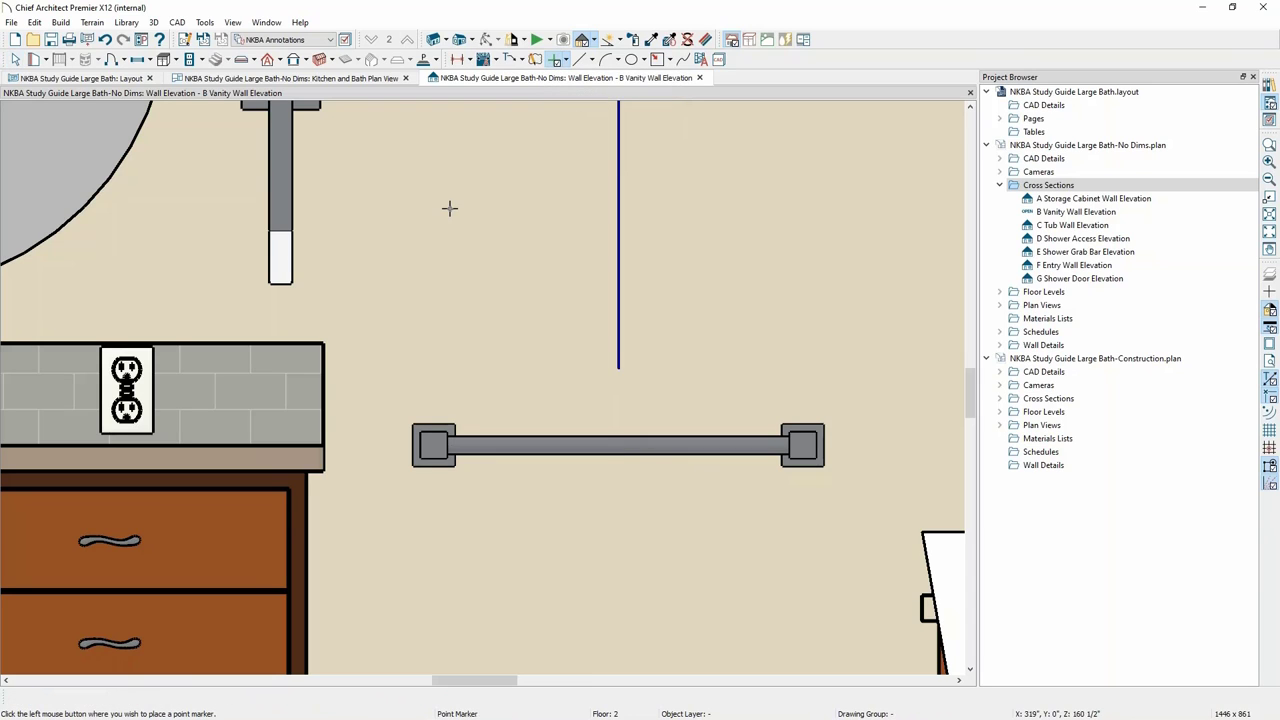
scroll(449, 209, "up", 3)
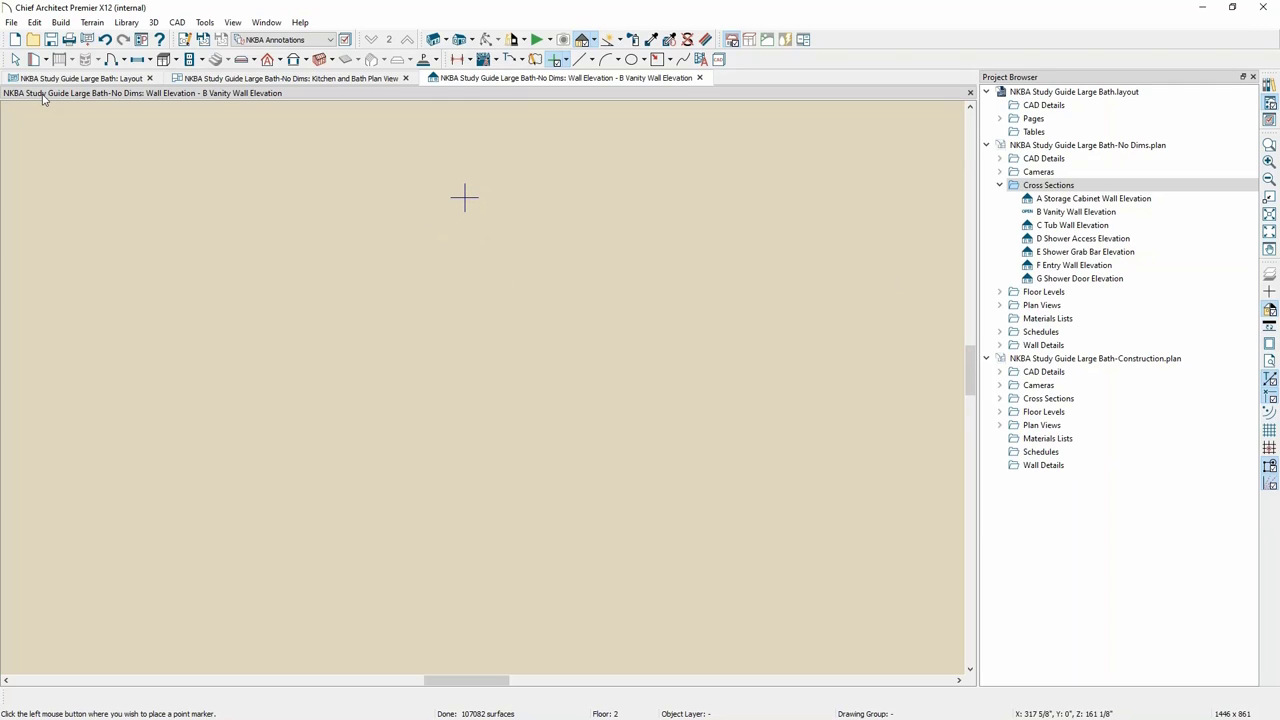
key("space")
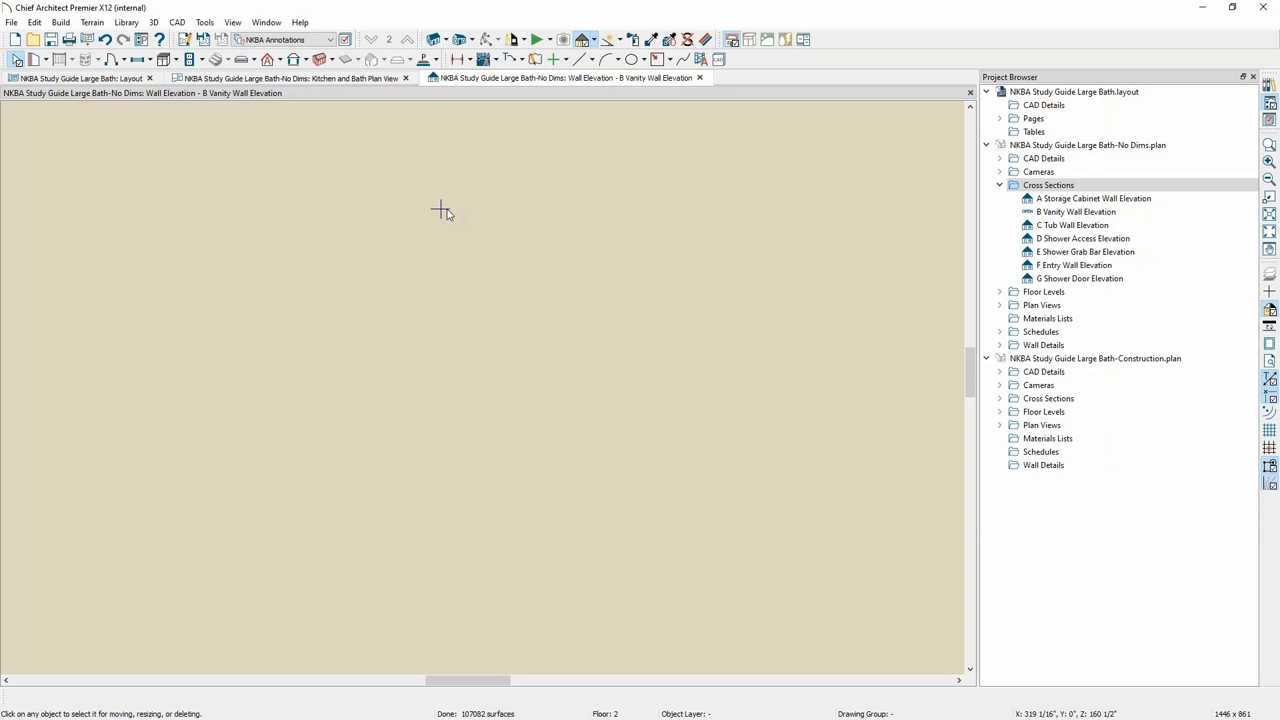
Move the point marker onto the centre of the towel bar's left mount.
scroll(526, 237, "down", 2)
scroll(520, 277, "down", 1)
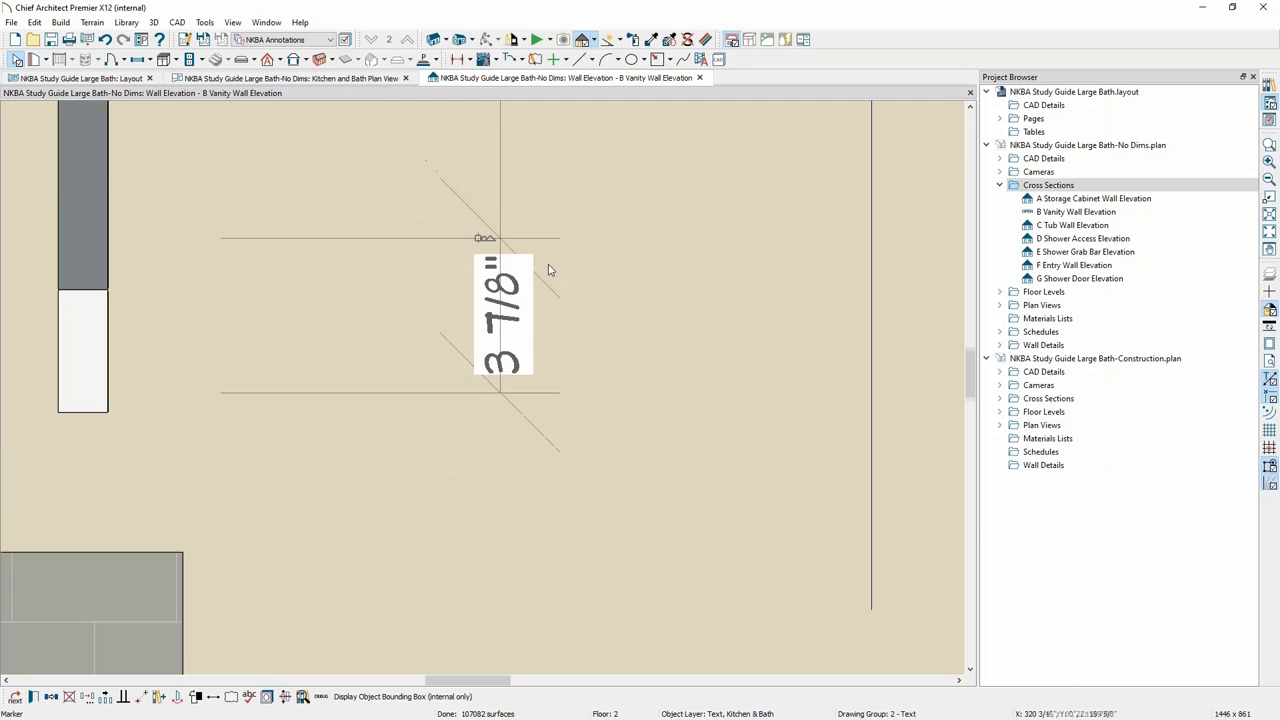
scroll(548, 270, "down", 2)
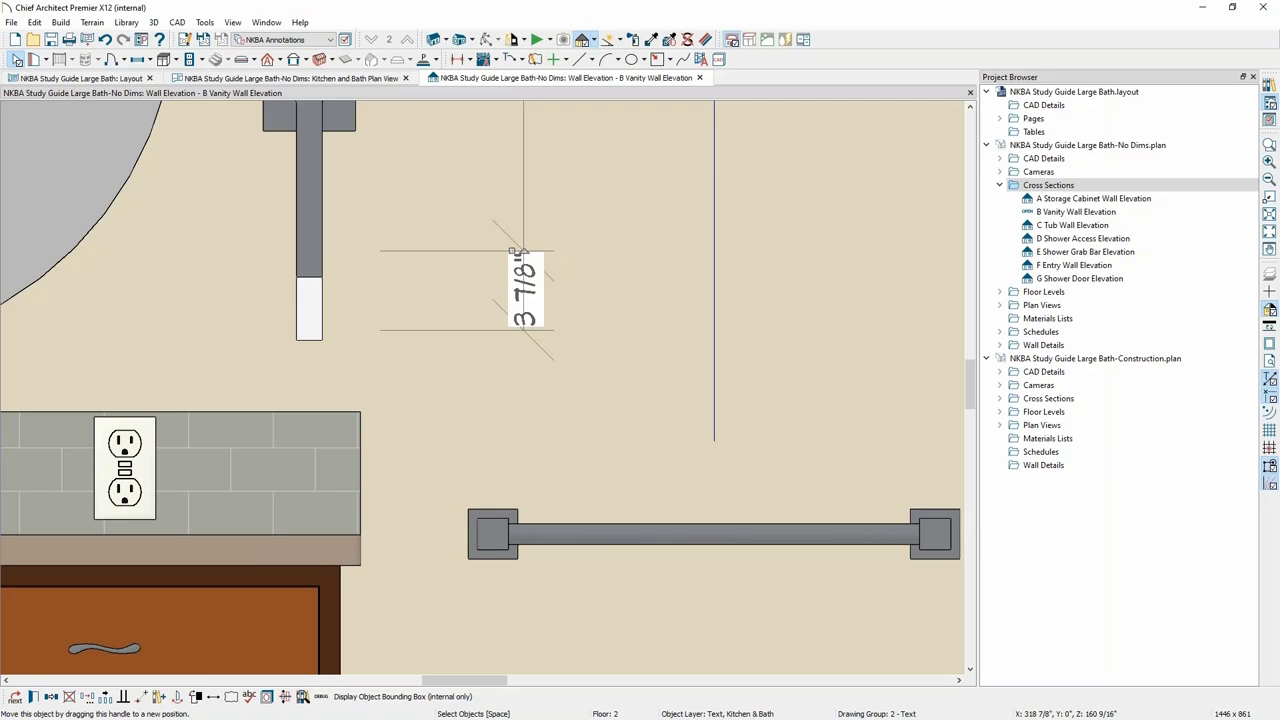
left_click_drag(512, 249, 489, 532)
key("Escape")
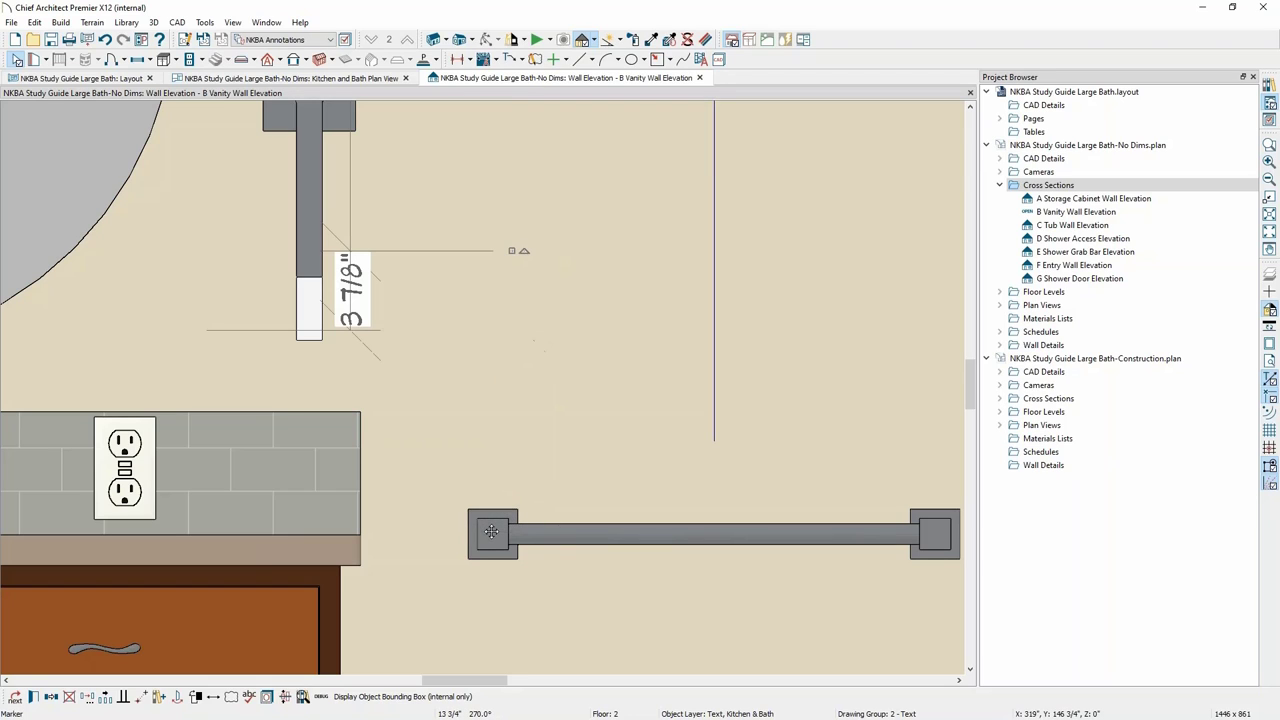
Reposition the point marker above the towel bar and snap it back to the left mount's centre.
left_click_drag(475, 398, 515, 534)
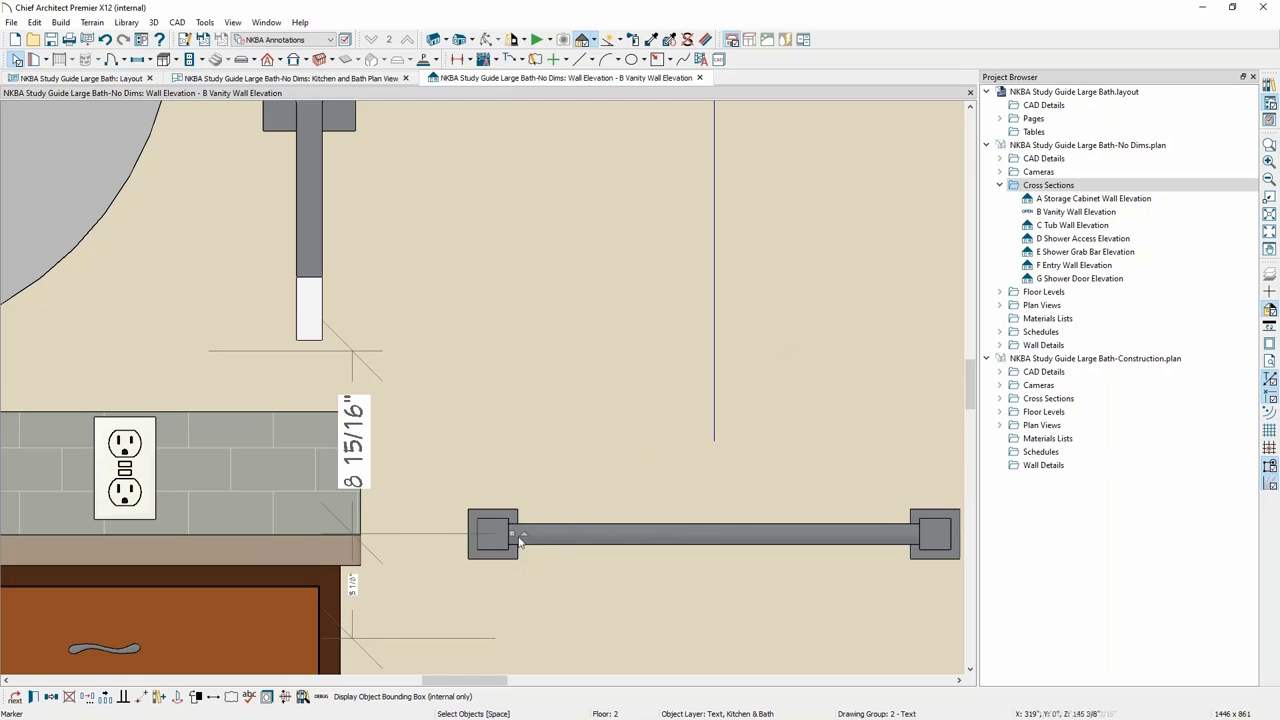
left_click_drag(512, 535, 480, 409)
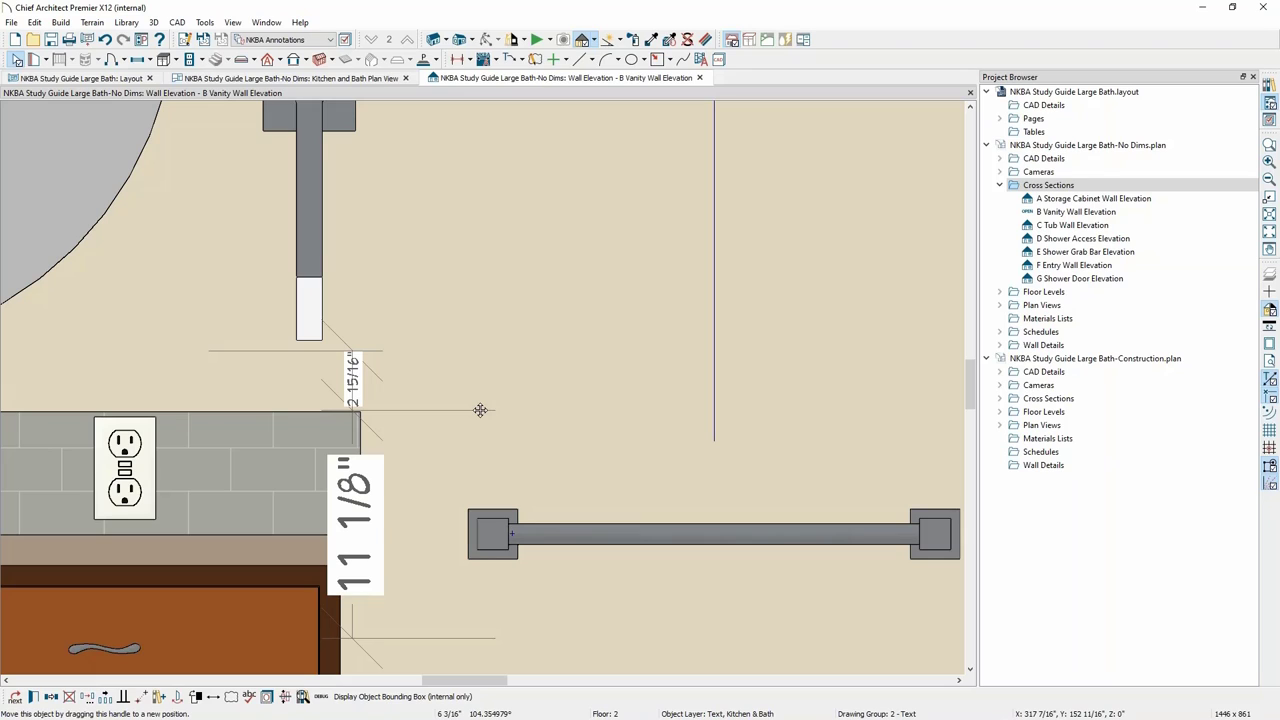
left_click_drag(480, 409, 491, 535)
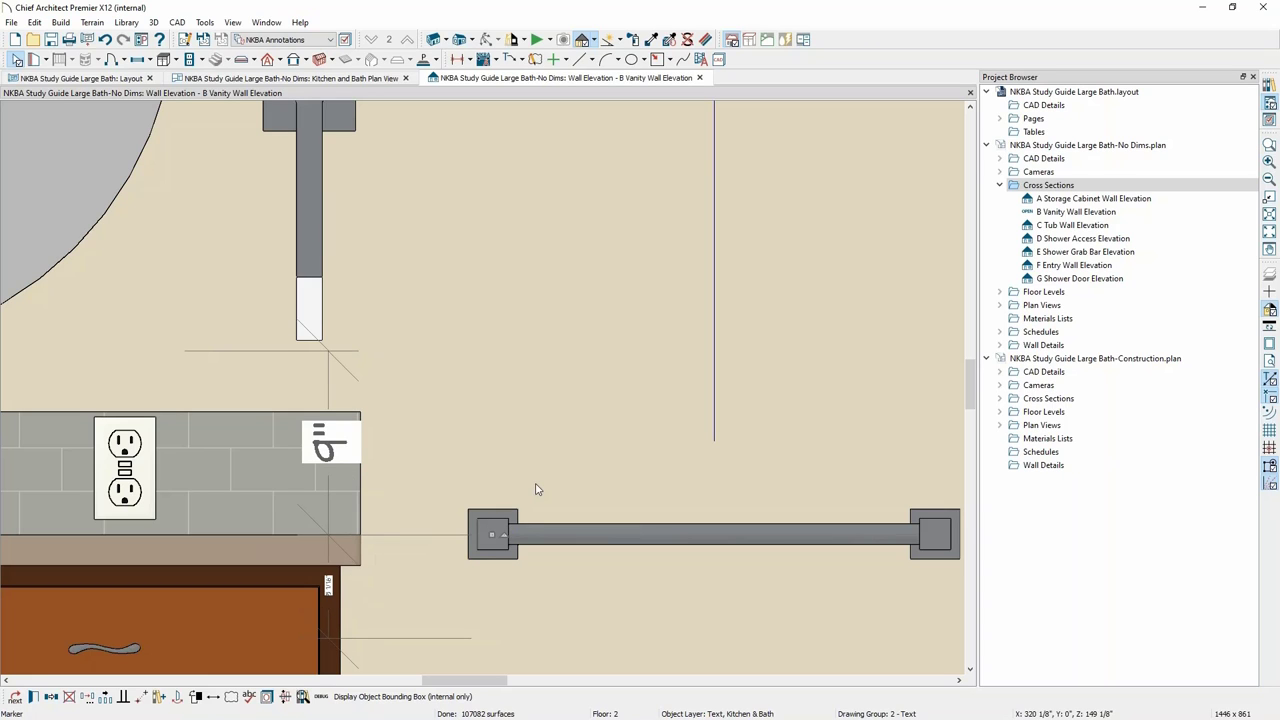
Try to add the point marker on the towel bar's left mount to the upper dimension string.
scroll(684, 450, "down", 1)
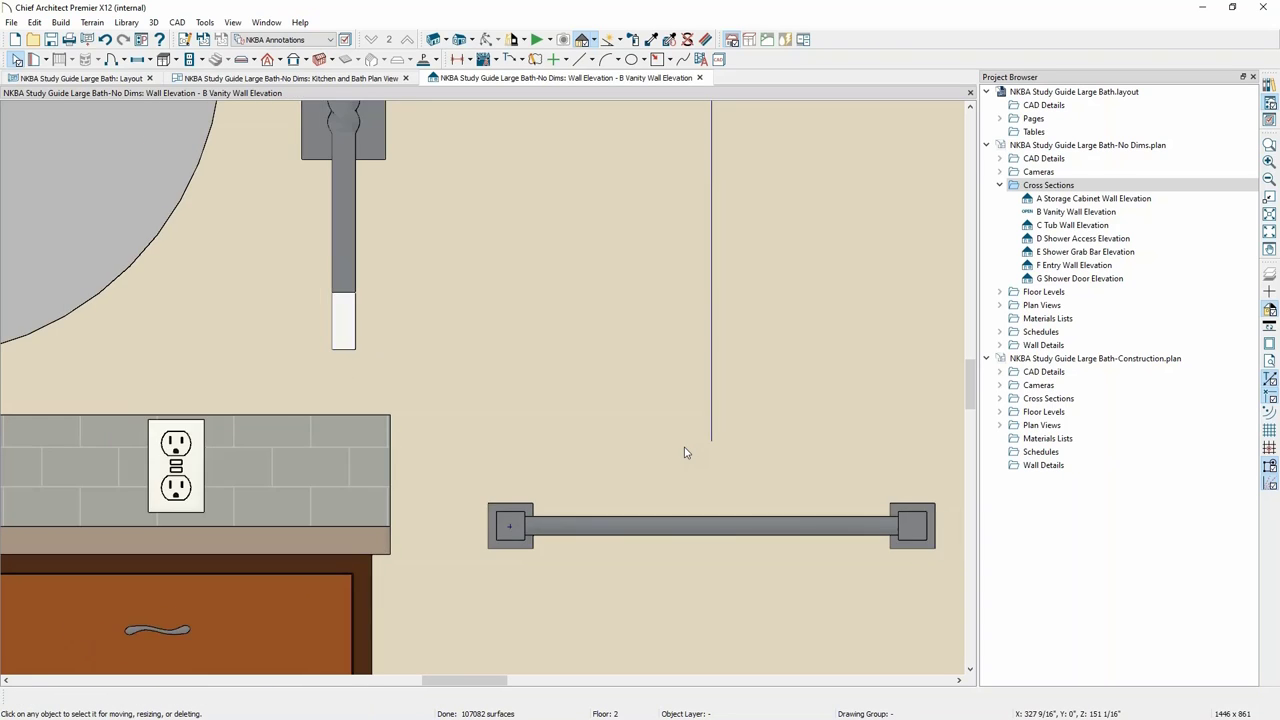
scroll(612, 346, "down", 2)
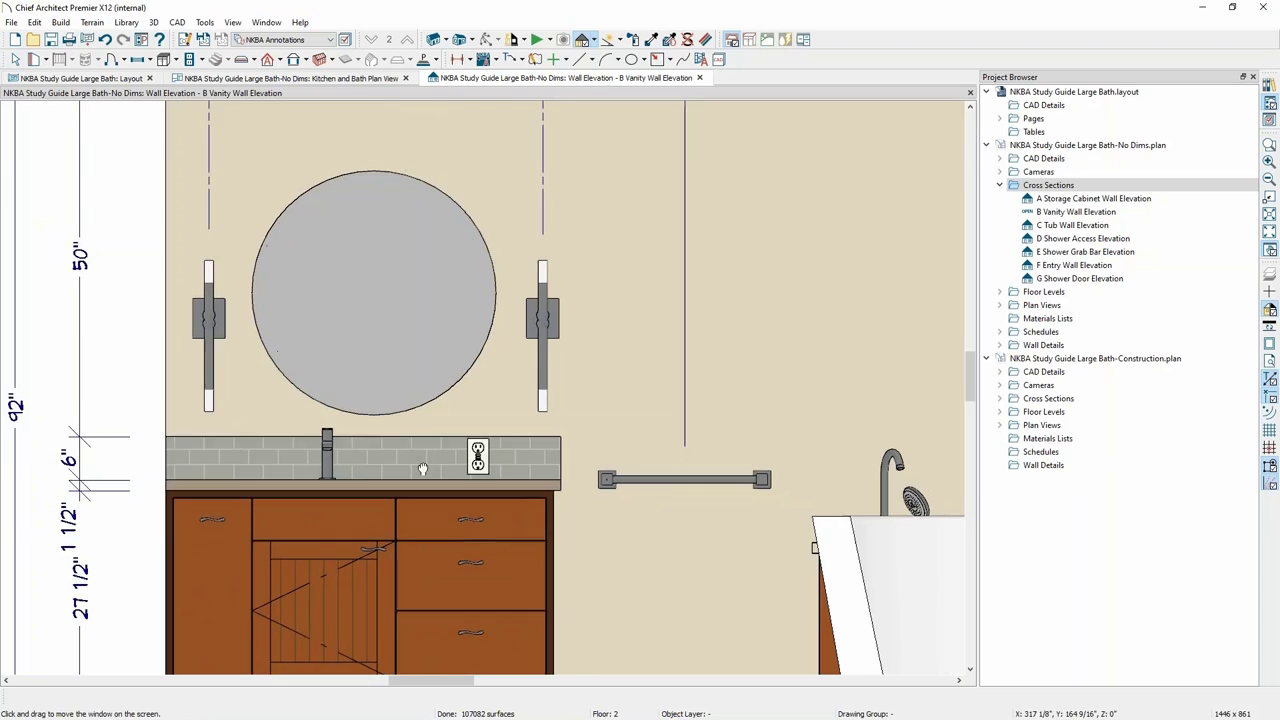
middle_click_drag(612, 346, 423, 503)
scroll(423, 503, "down", 3)
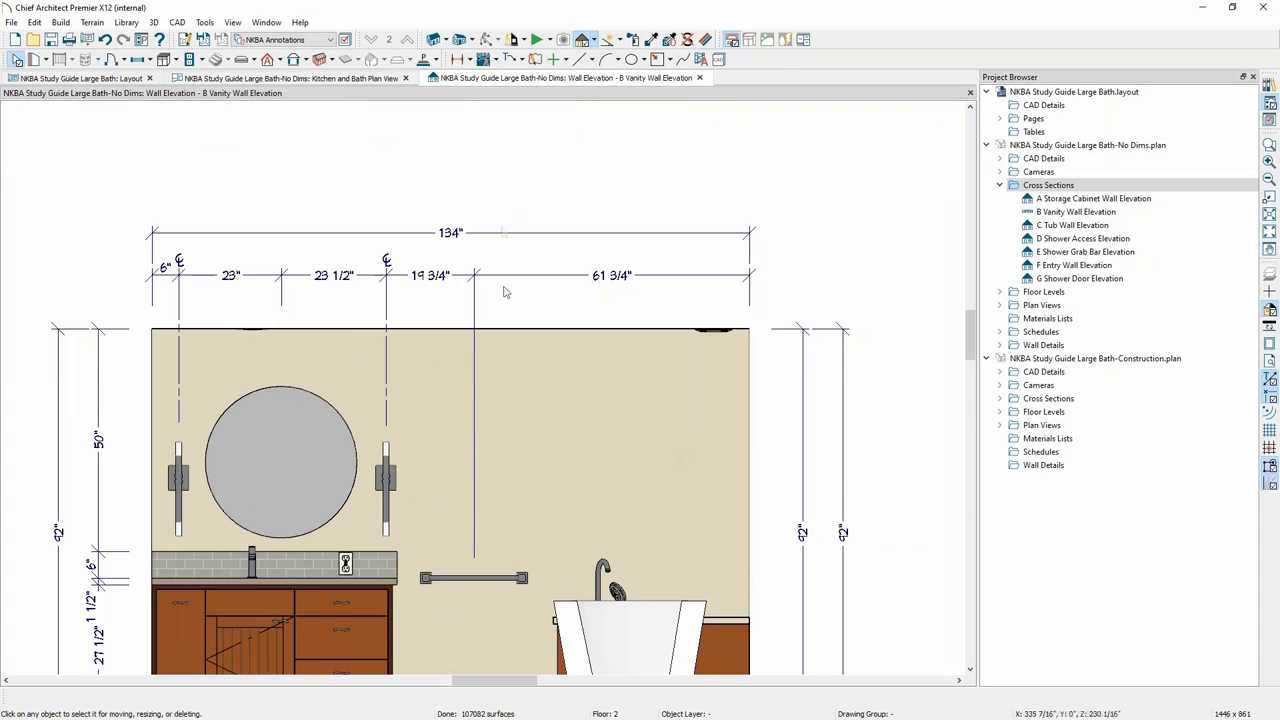
left_click(510, 276)
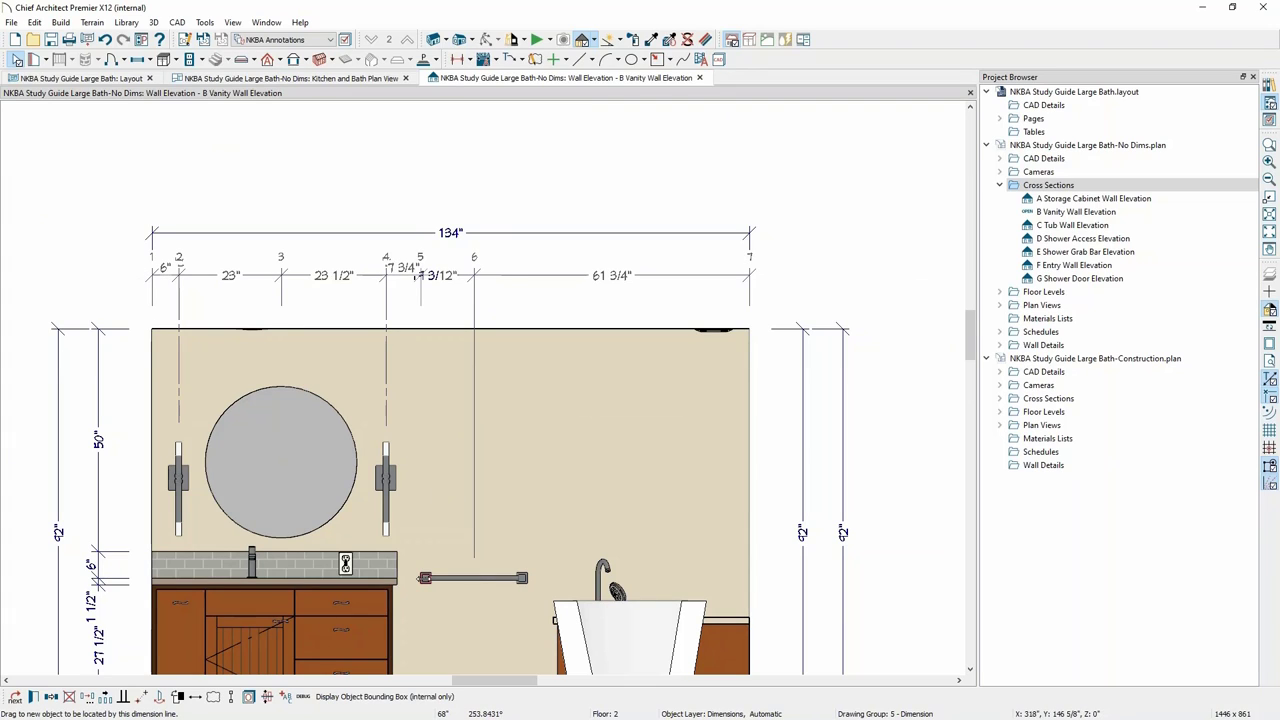
mouse_move(425, 578)
left_mouse_down()
mouse_move(420, 486)
mouse_move(425, 578)
left_mouse_up()
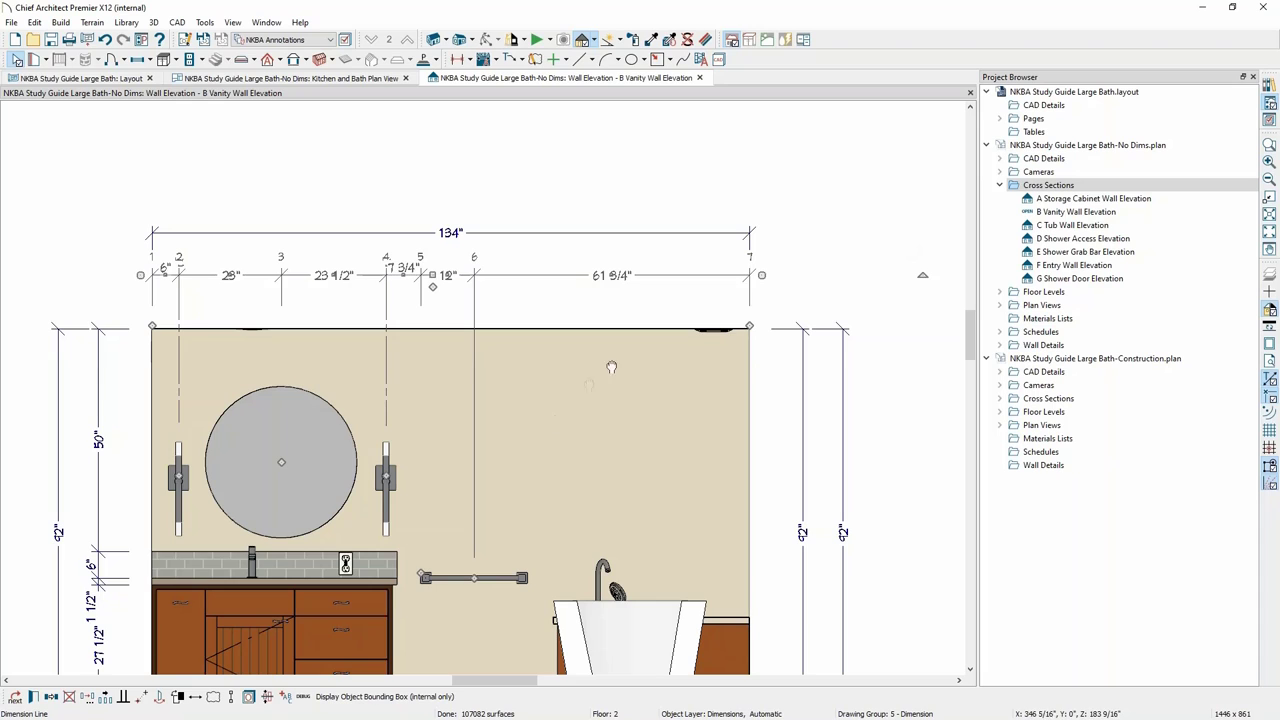
key("Escape")
left_click_drag(616, 363, 615, 352)
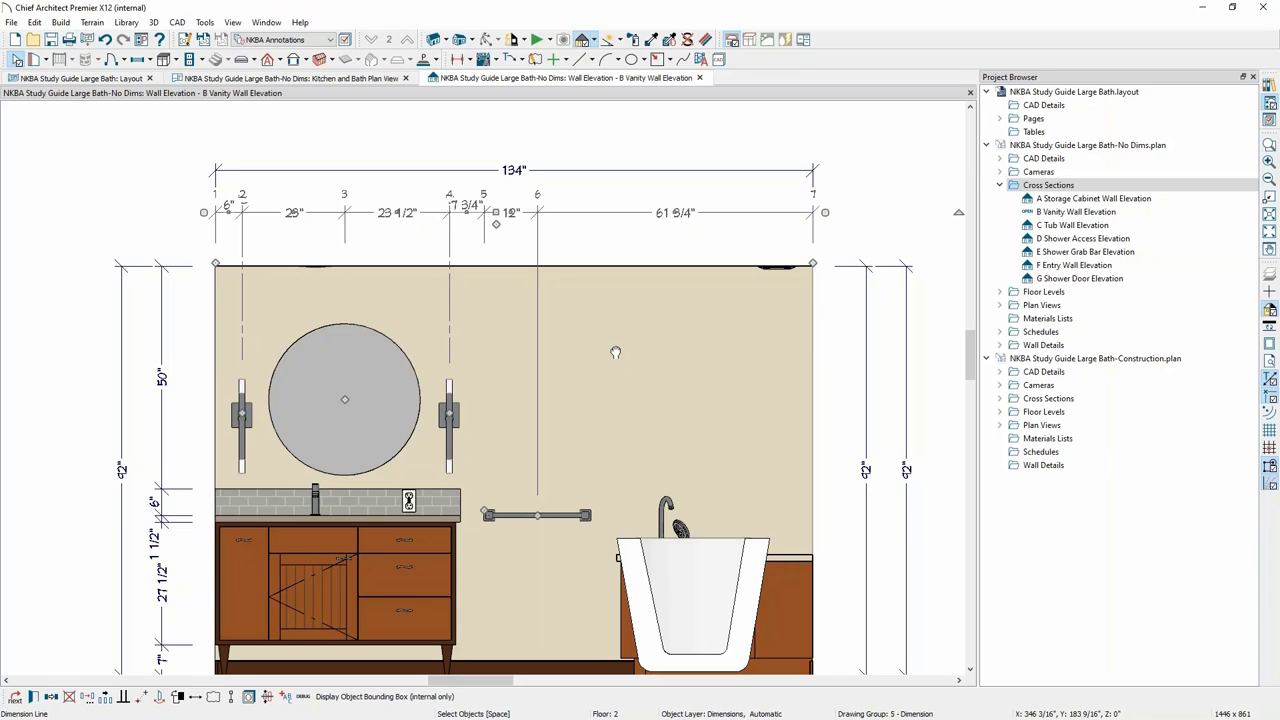
Open the specification of the point marker on the towel bar's left mount and examine its marker radius.
left_click(552, 59)
scroll(487, 543, "up", 5)
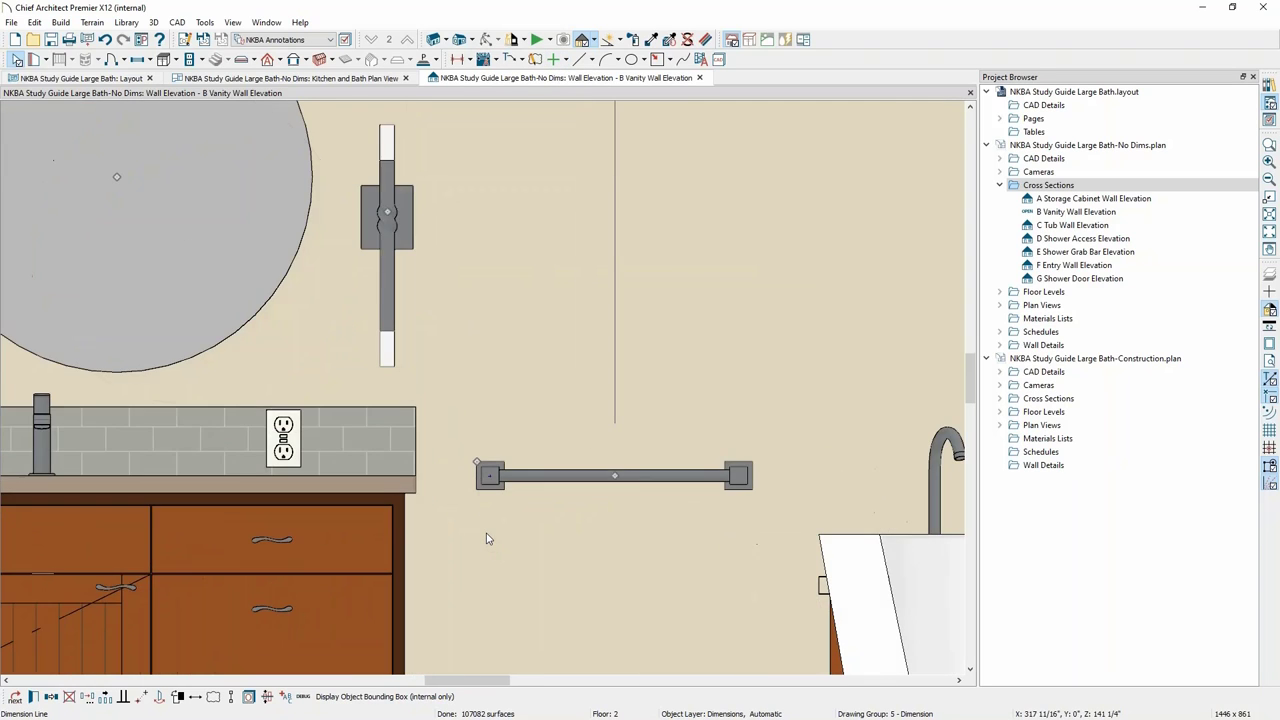
scroll(487, 540, "up", 3)
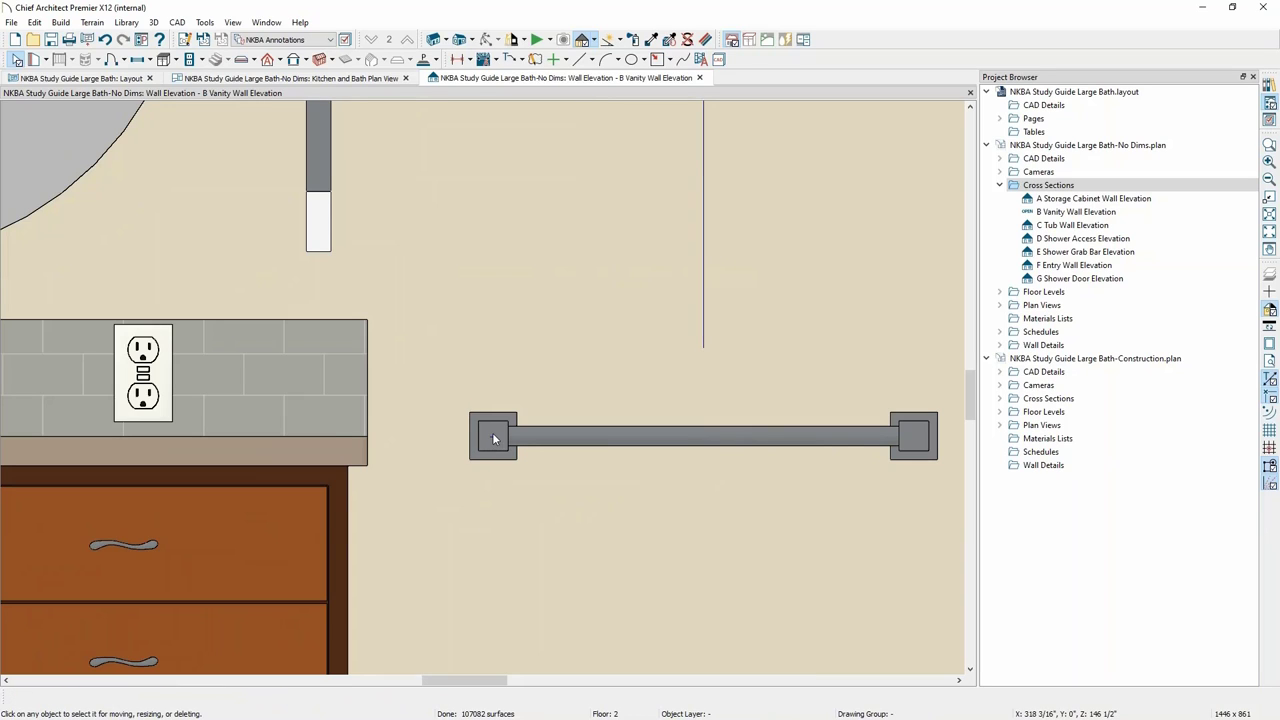
left_click(491, 437)
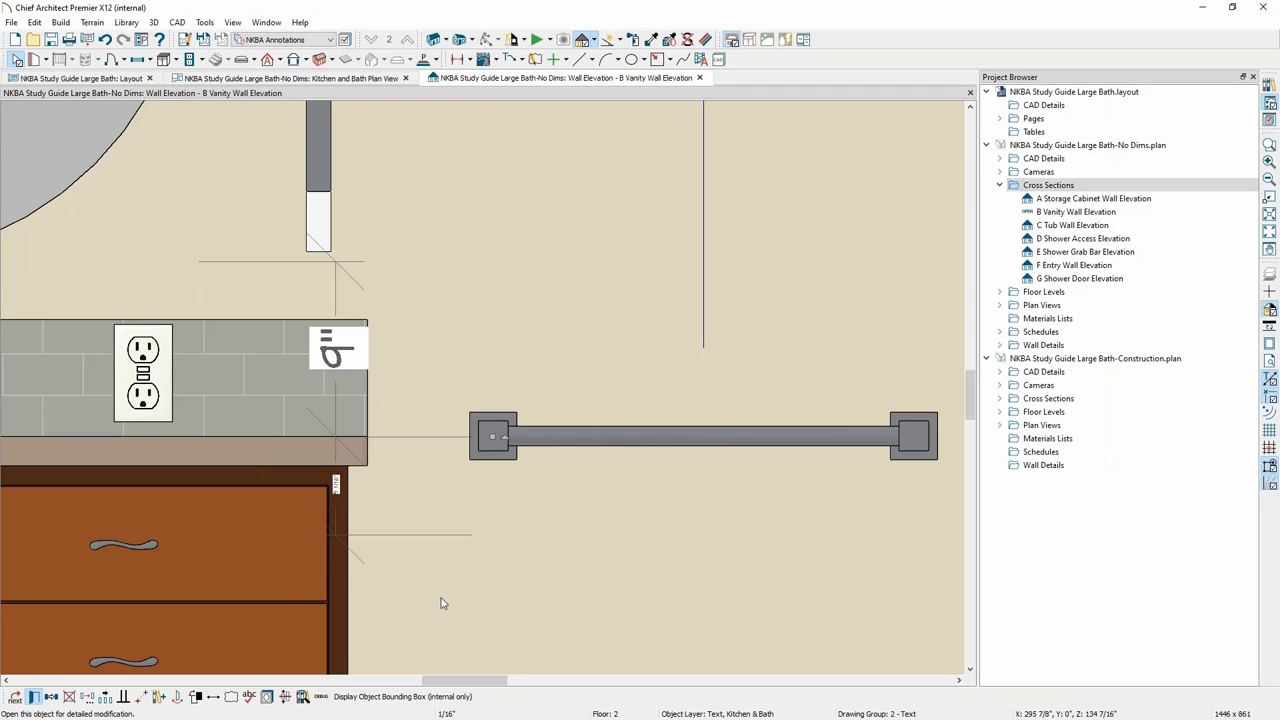
left_click(285, 696)
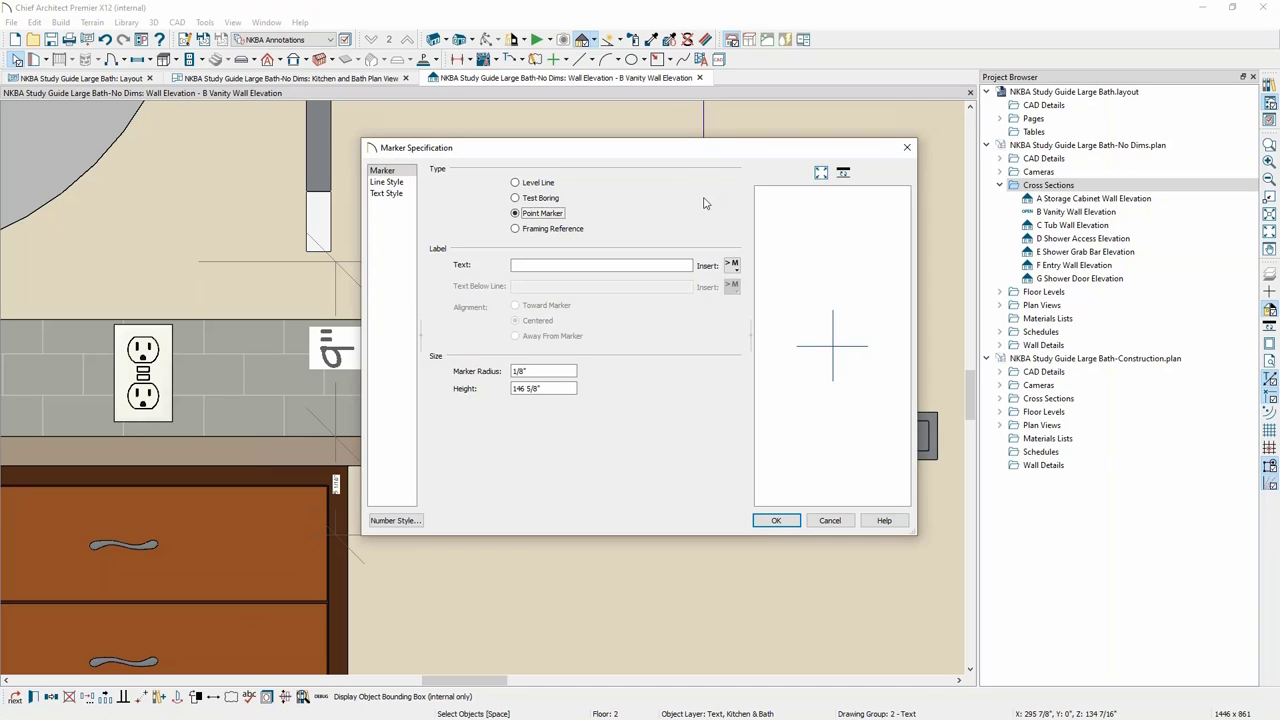
double_click(520, 371)
double_click(520, 371)
left_click(775, 520)
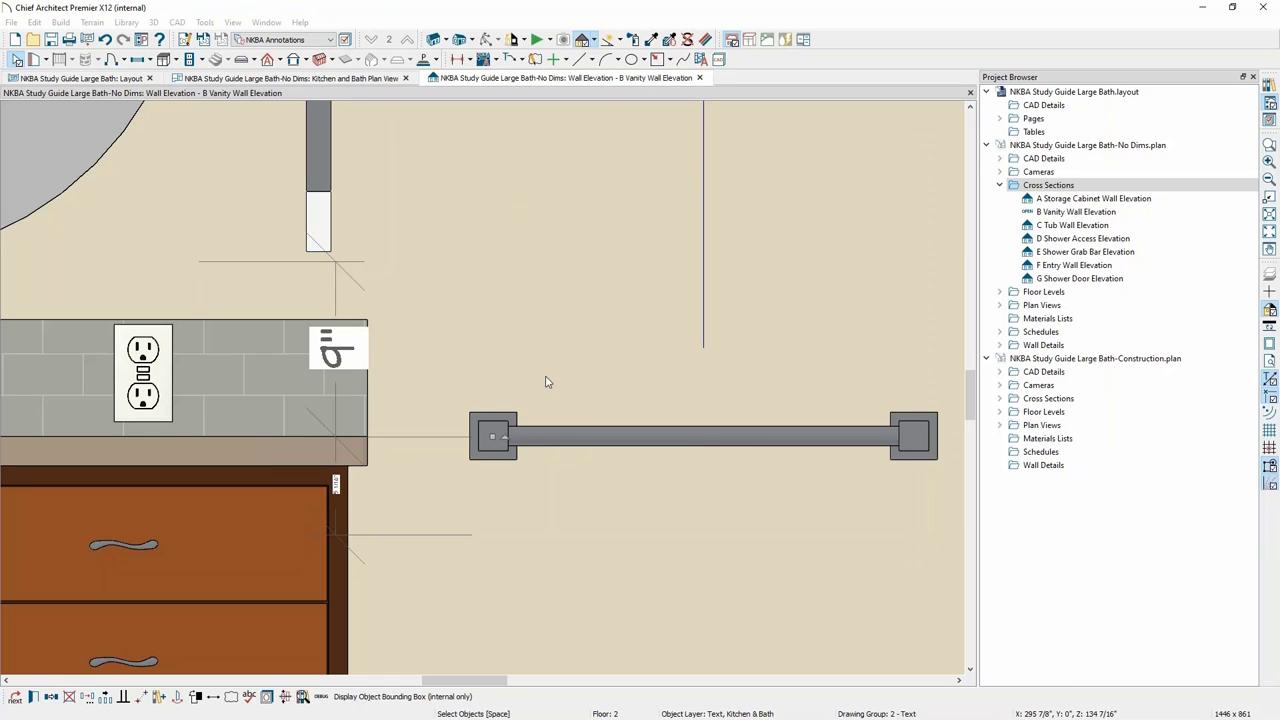
Deselect the tub outline and review the elevation camera types offered in the Kitchen and Bath Plan View.
scroll(546, 379, "down", 4)
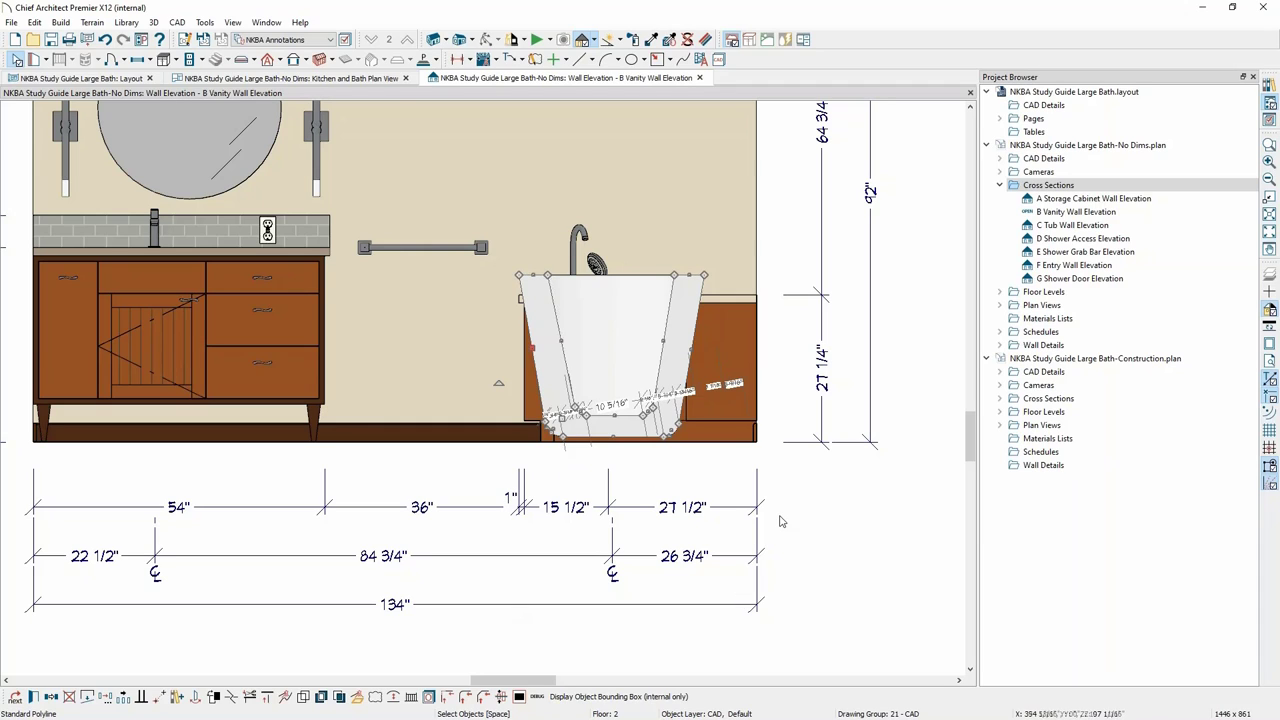
left_click(455, 362)
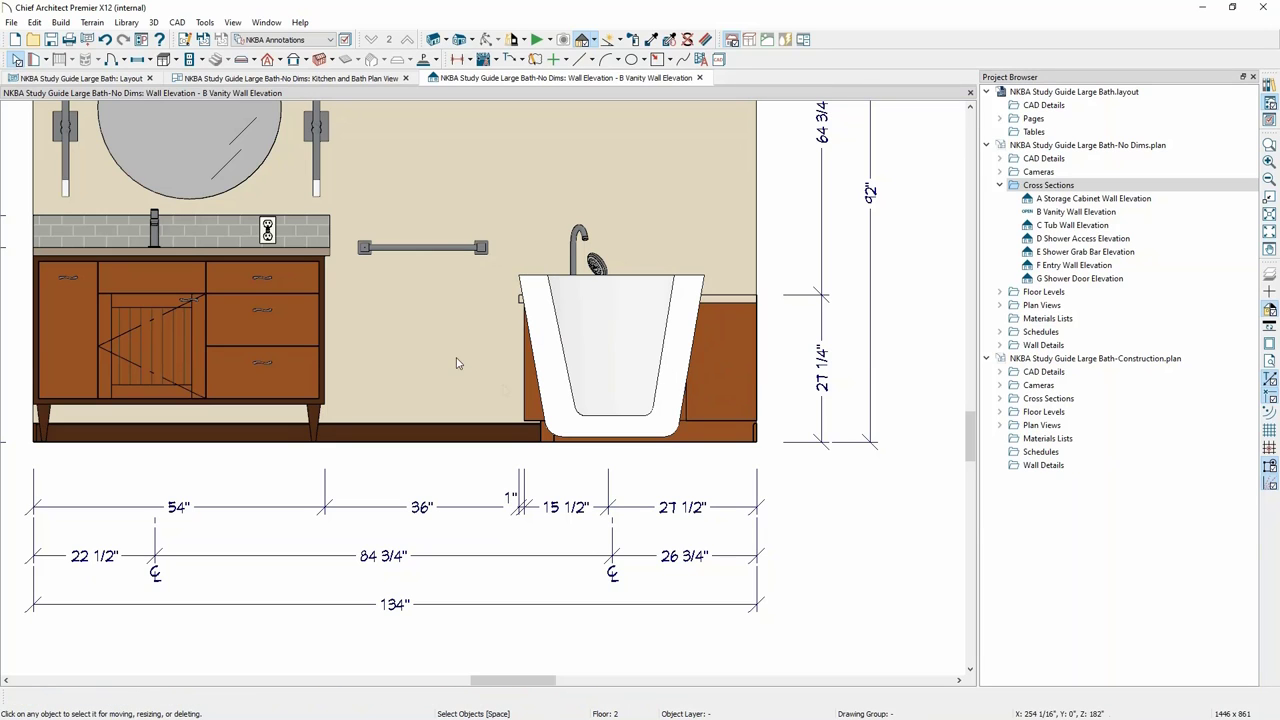
scroll(516, 401, "down", 3)
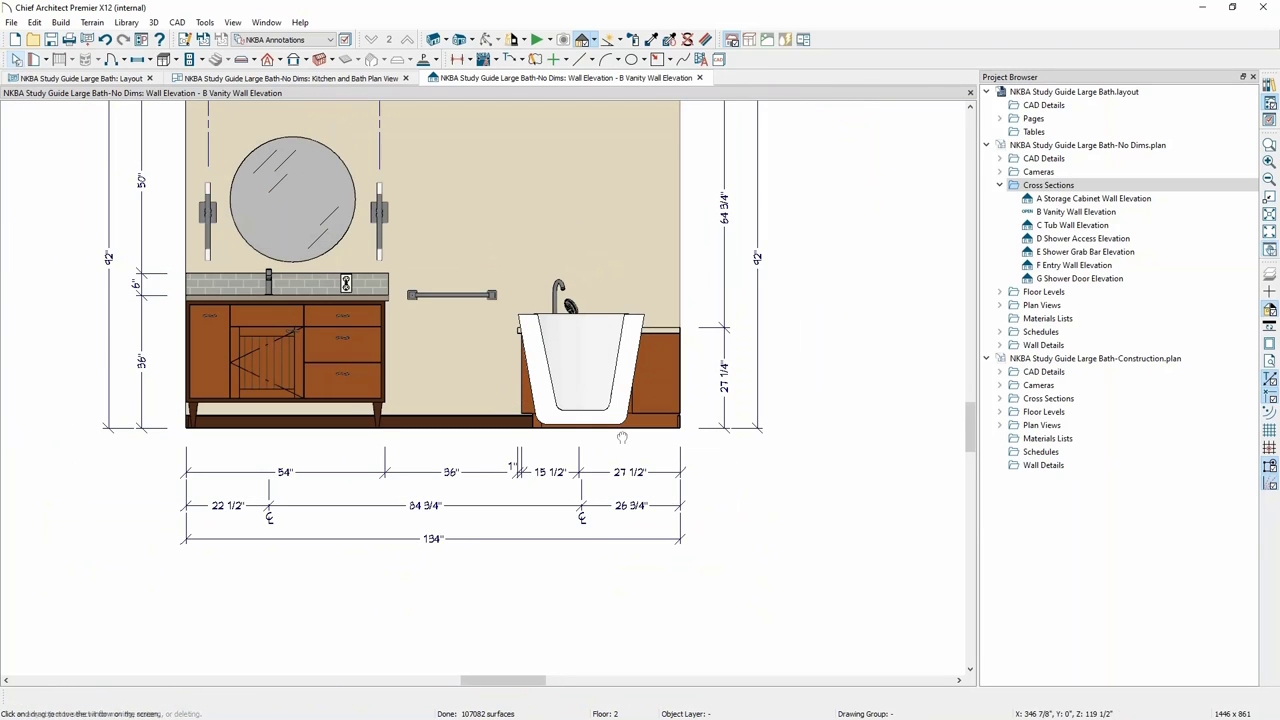
mouse_move(599, 429)
middle_mouse_down()
mouse_move(659, 455)
mouse_move(632, 472)
mouse_move(507, 481)
middle_mouse_up()
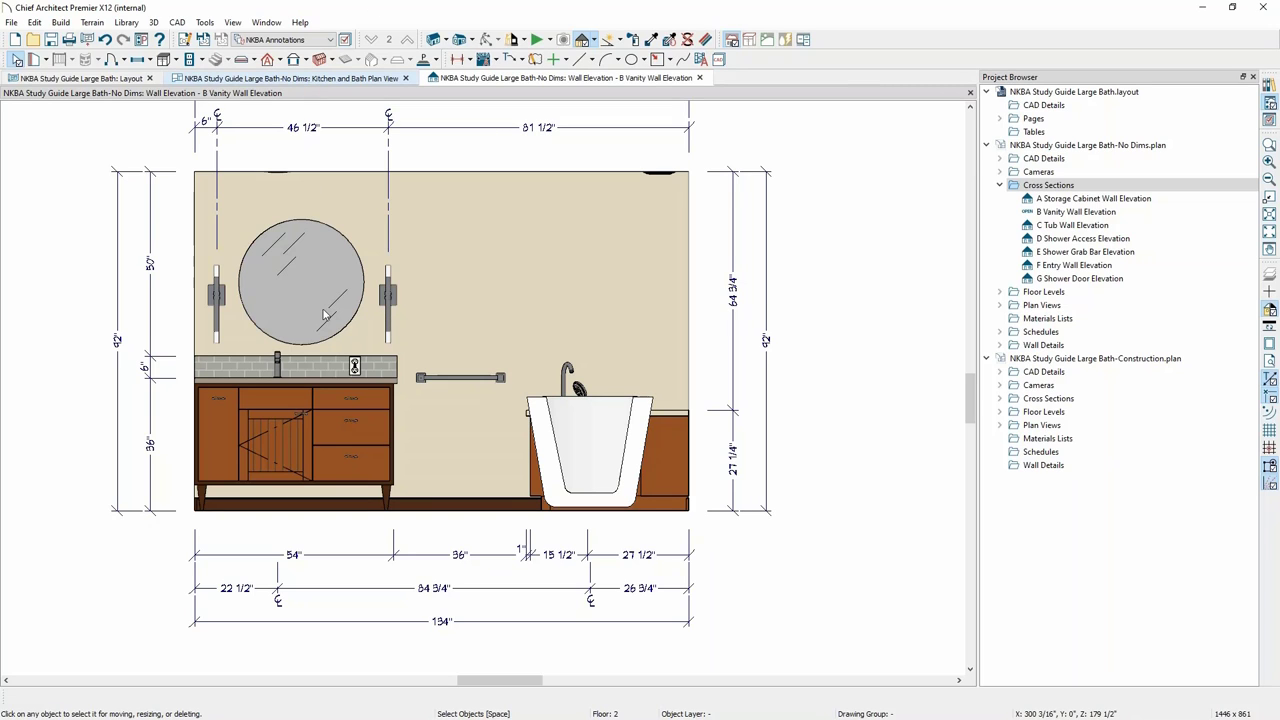
key("ctrl+Tab")
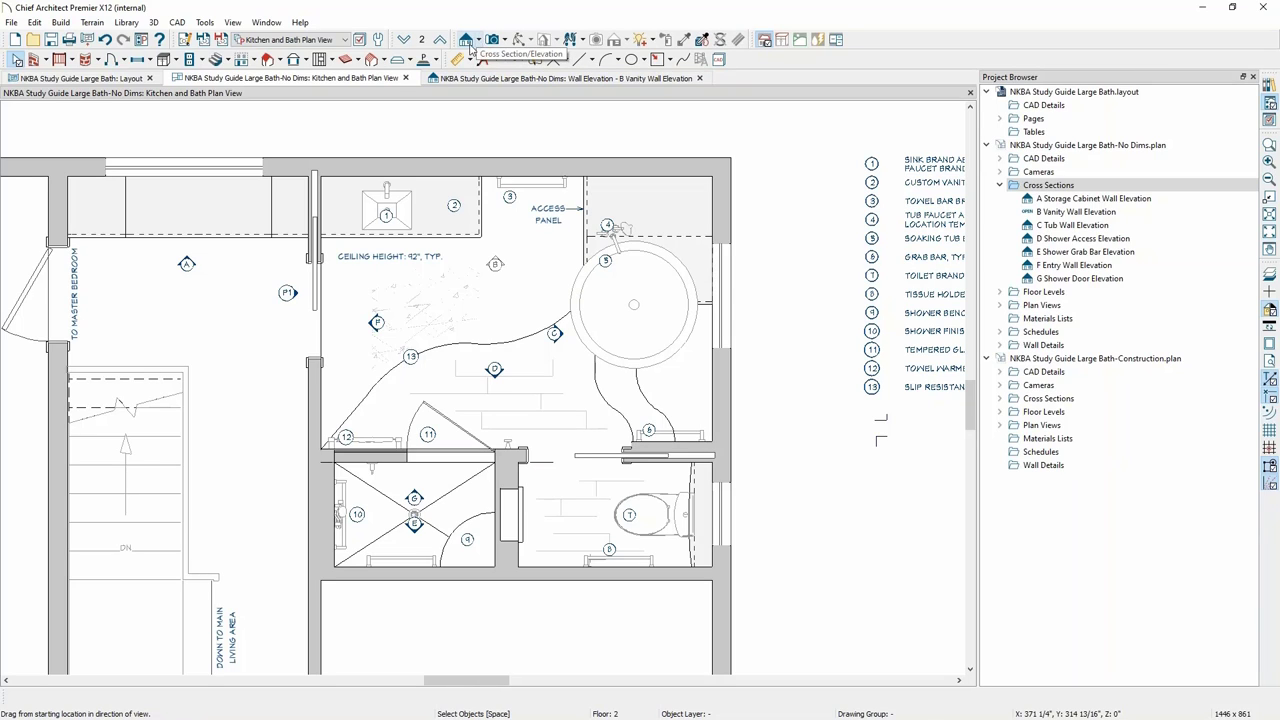
left_click(480, 41)
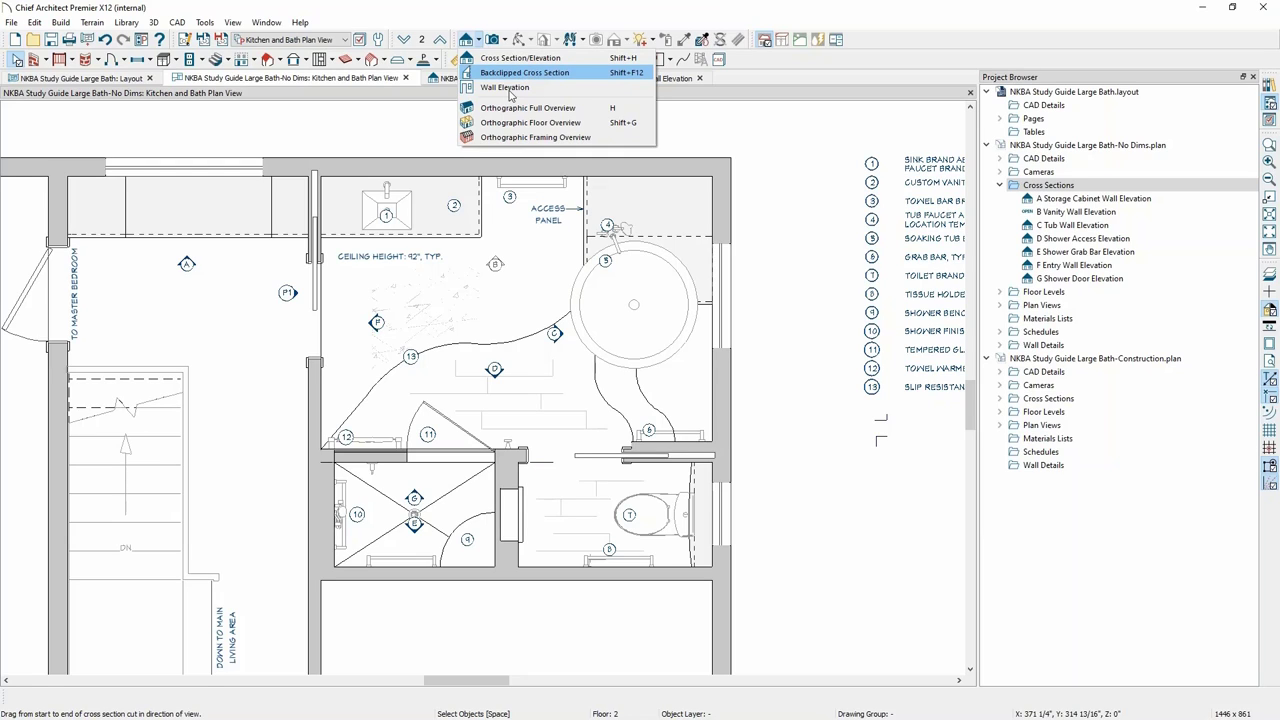
left_click(674, 82)
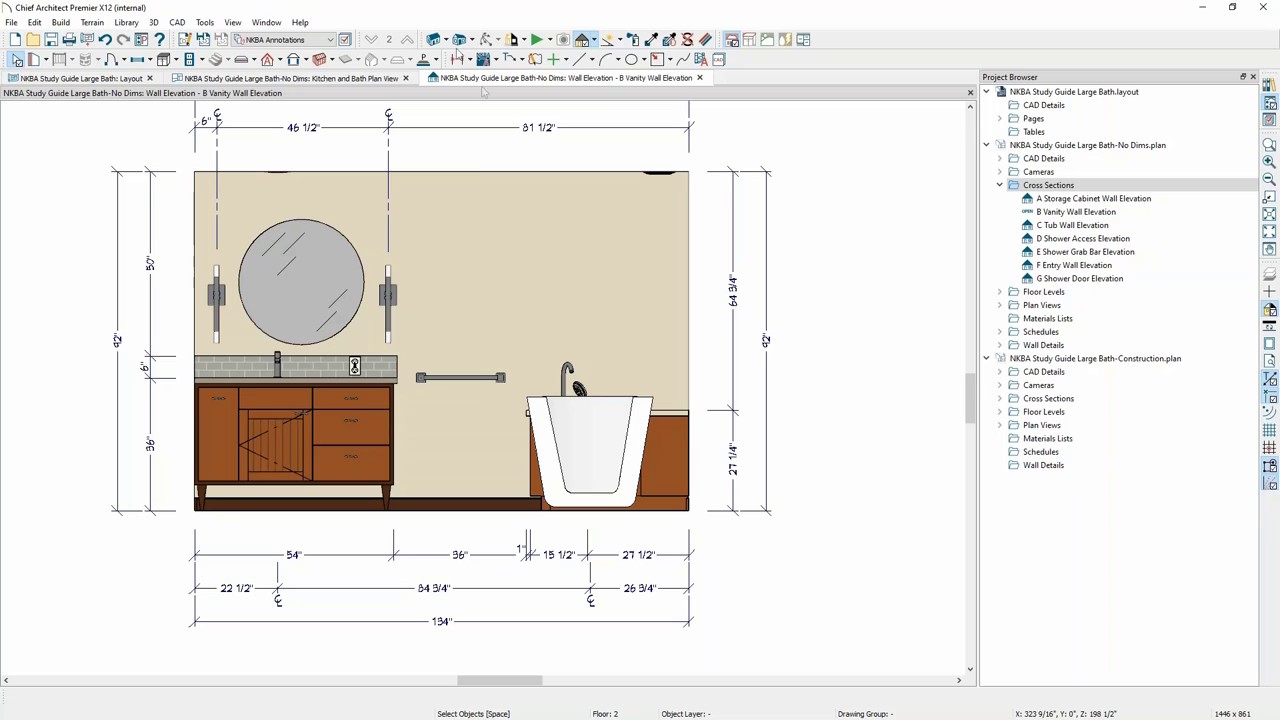
Draw a rectangular polyline around the whole vanity wall, from its upper-left ceiling corner to its lower-right floor corner.
left_click(658, 59)
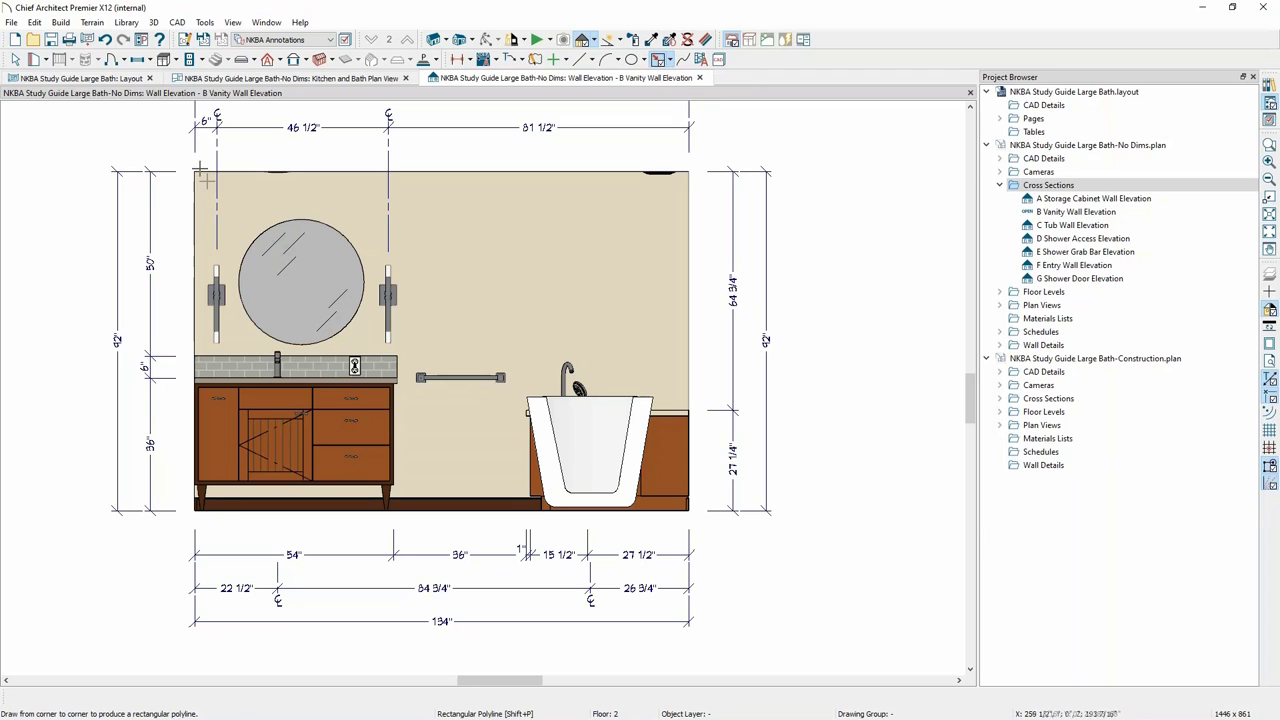
left_click_drag(194, 171, 555, 500)
left_click_drag(649, 508, 688, 510)
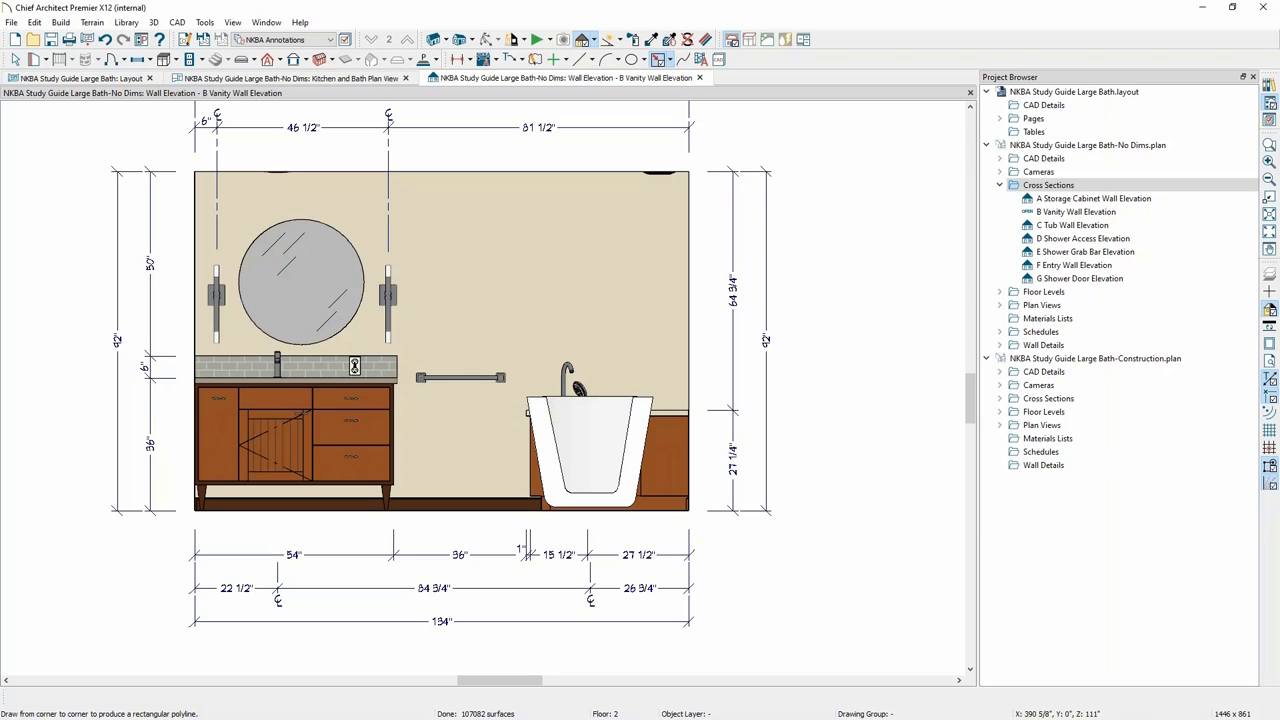
left_click(15, 59)
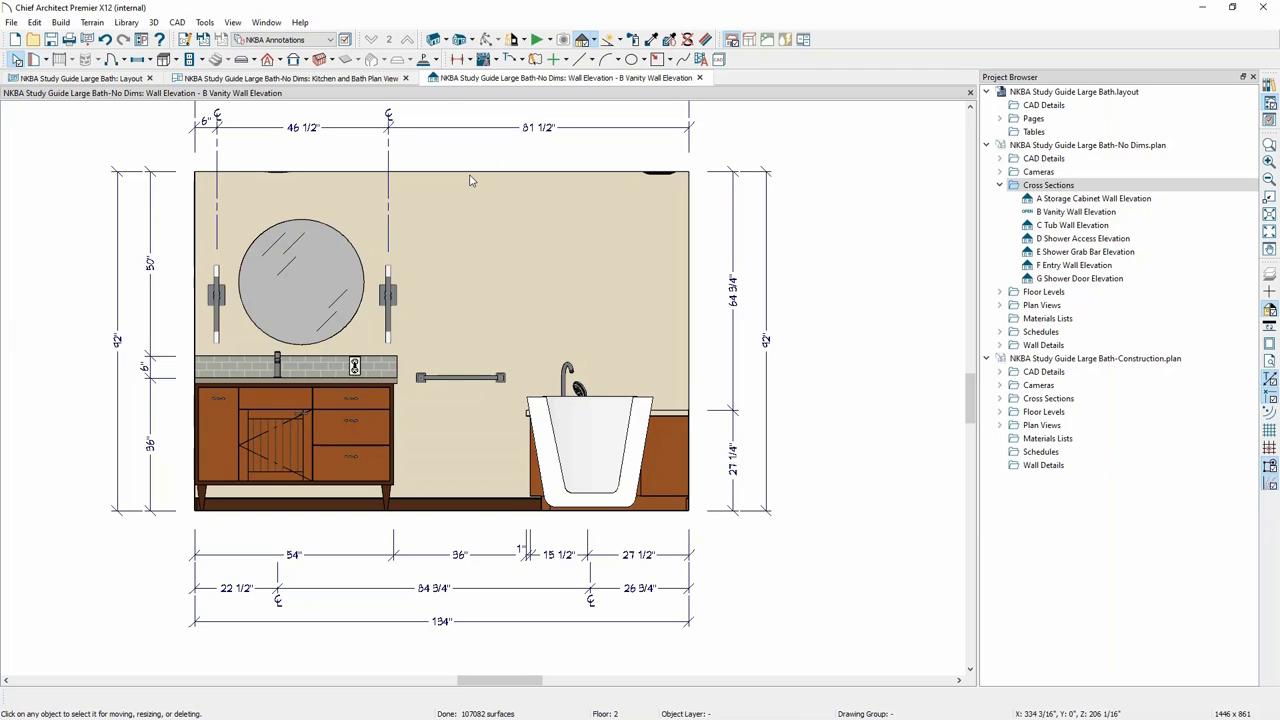
Try stretching the top edge of the vanity wall's rectangular outline above the upper dimension strings.
left_click(520, 214)
scroll(520, 214, "down", 2)
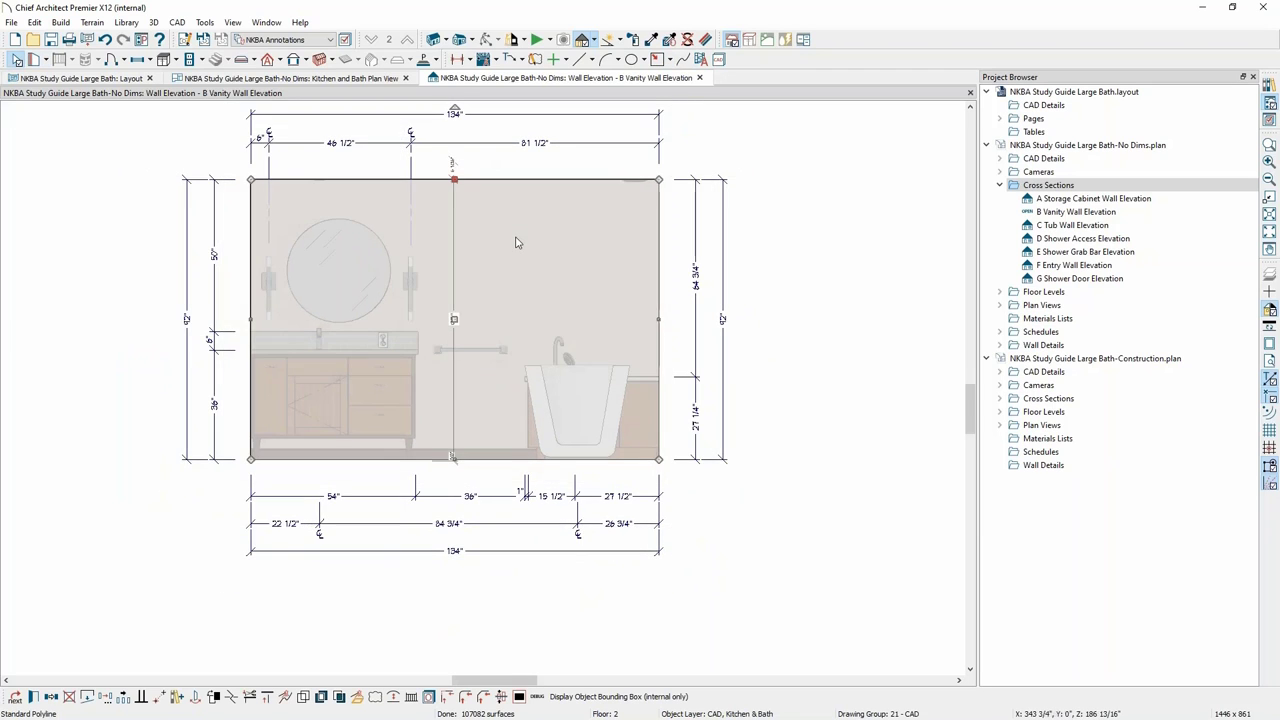
scroll(517, 242, "down", 1)
middle_click_drag(495, 535, 482, 575)
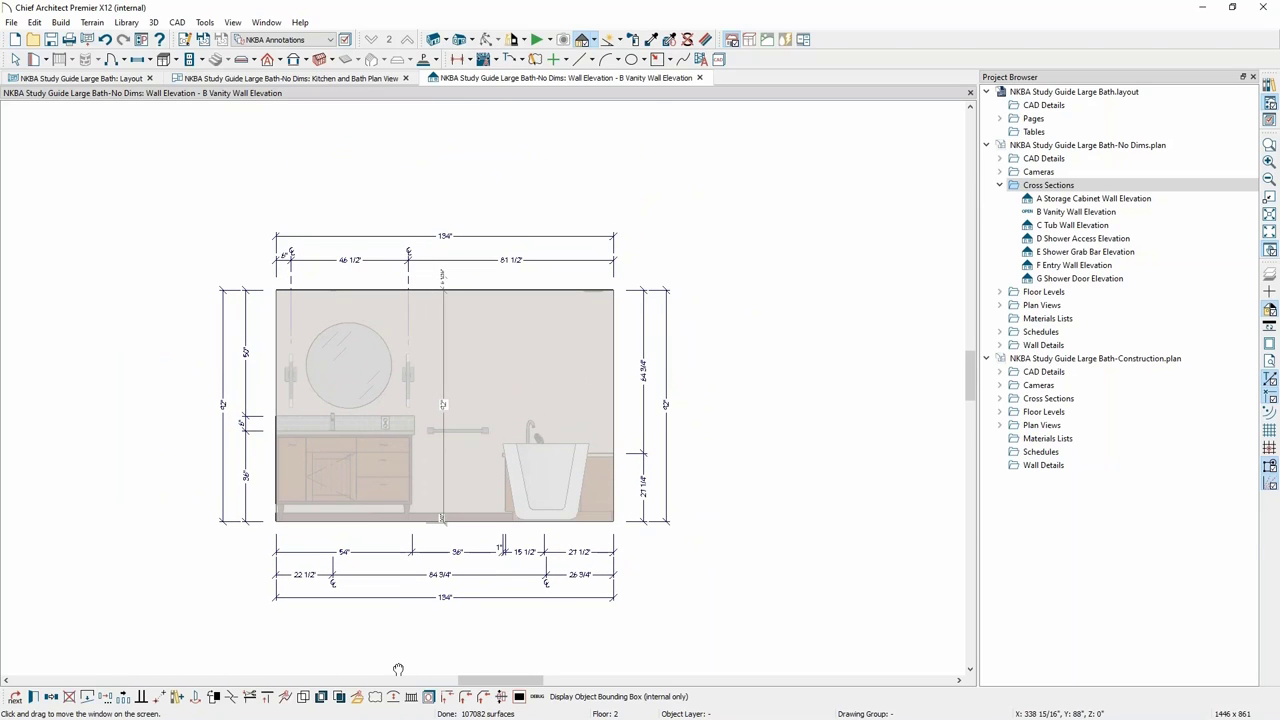
key("space")
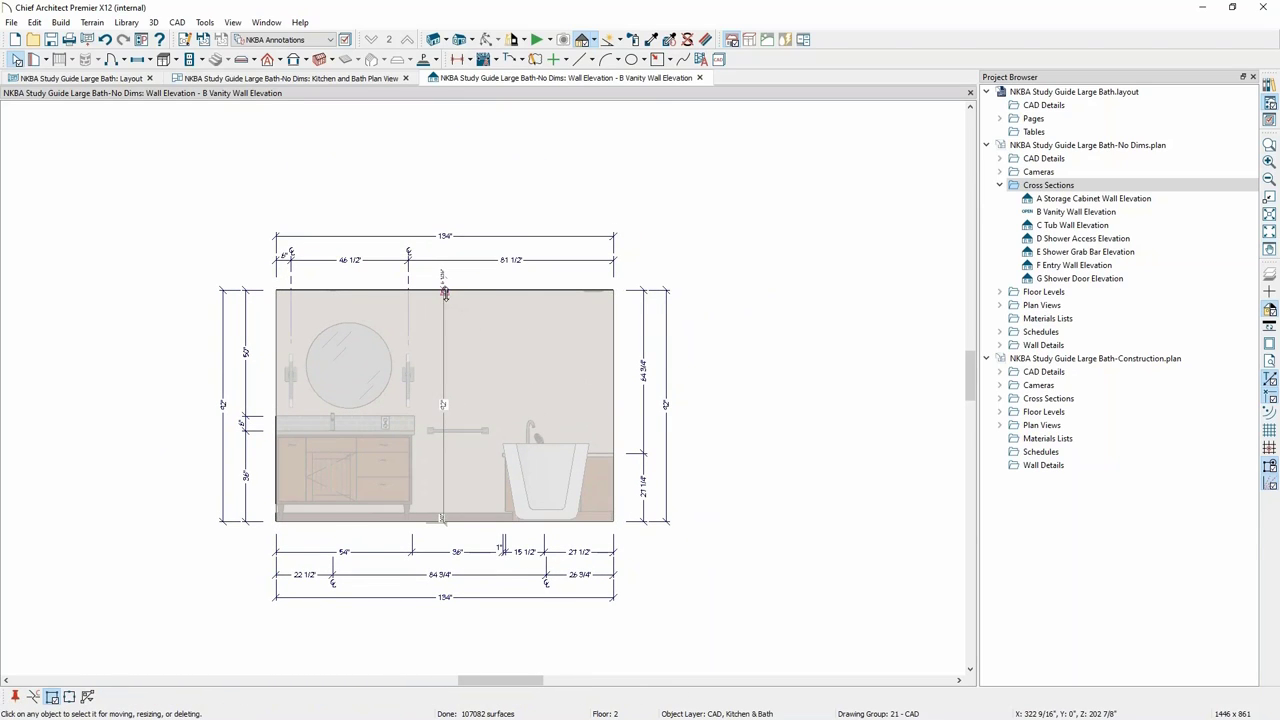
left_click(445, 292)
left_click_drag(445, 290, 449, 189)
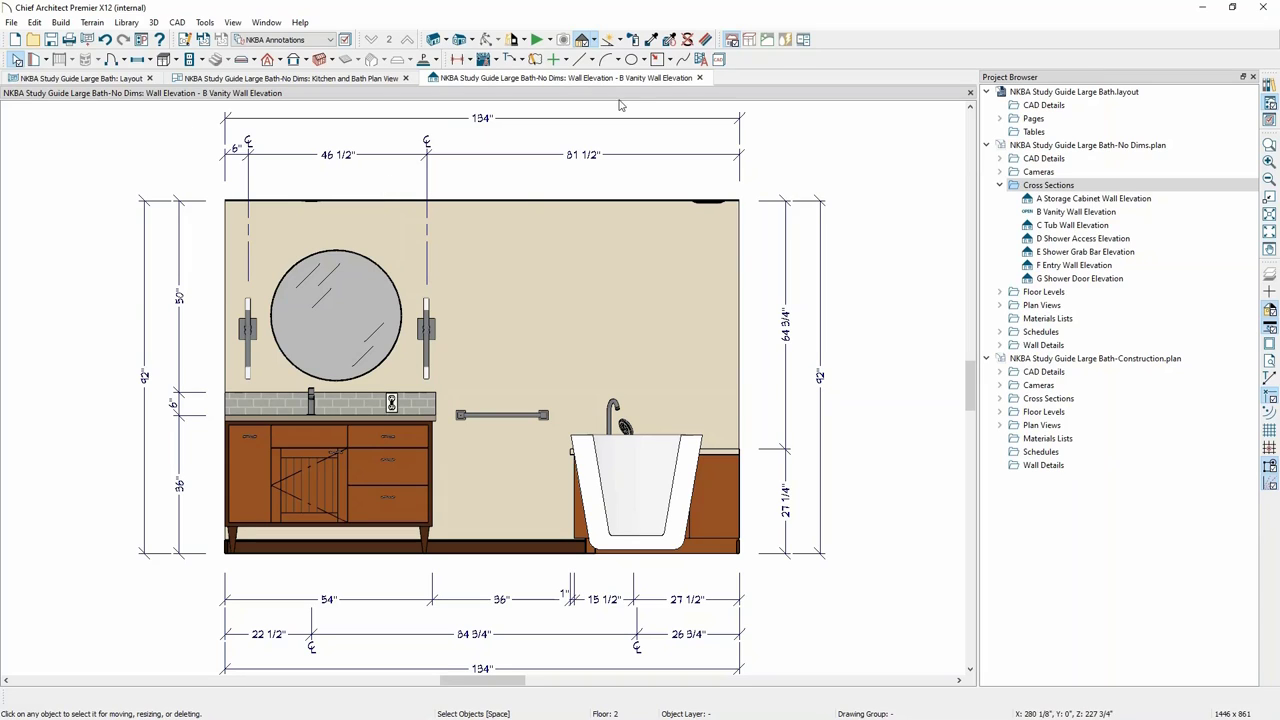
Open the view specification of the saved B Vanity Wall Elevation and place the dialog clear of the project list.
left_click(1080, 216)
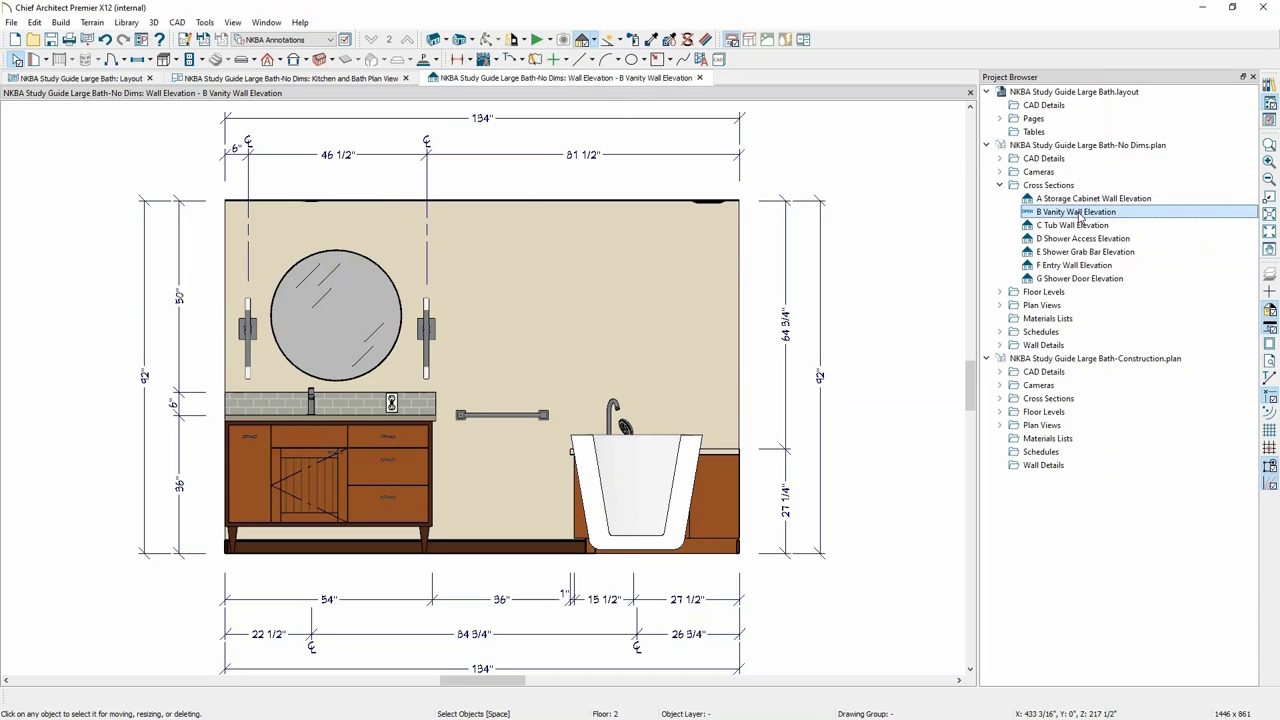
right_click(1077, 216)
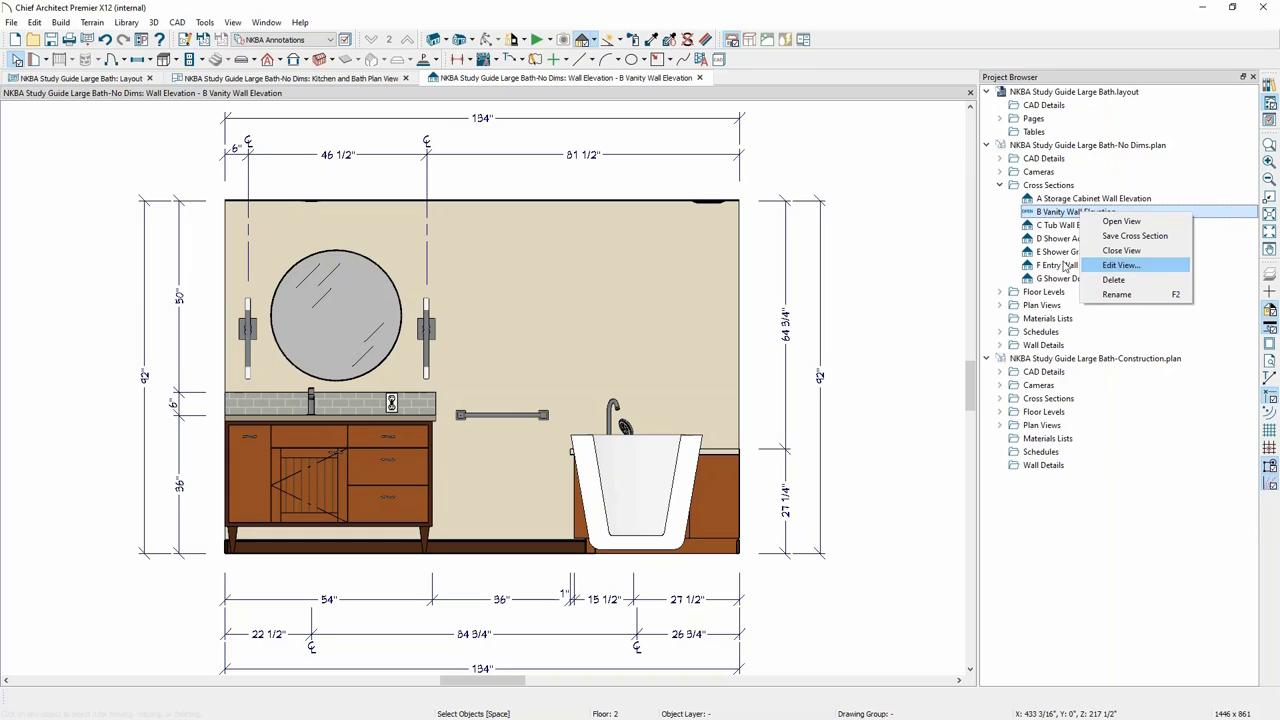
left_click(1115, 266)
left_click(1133, 267)
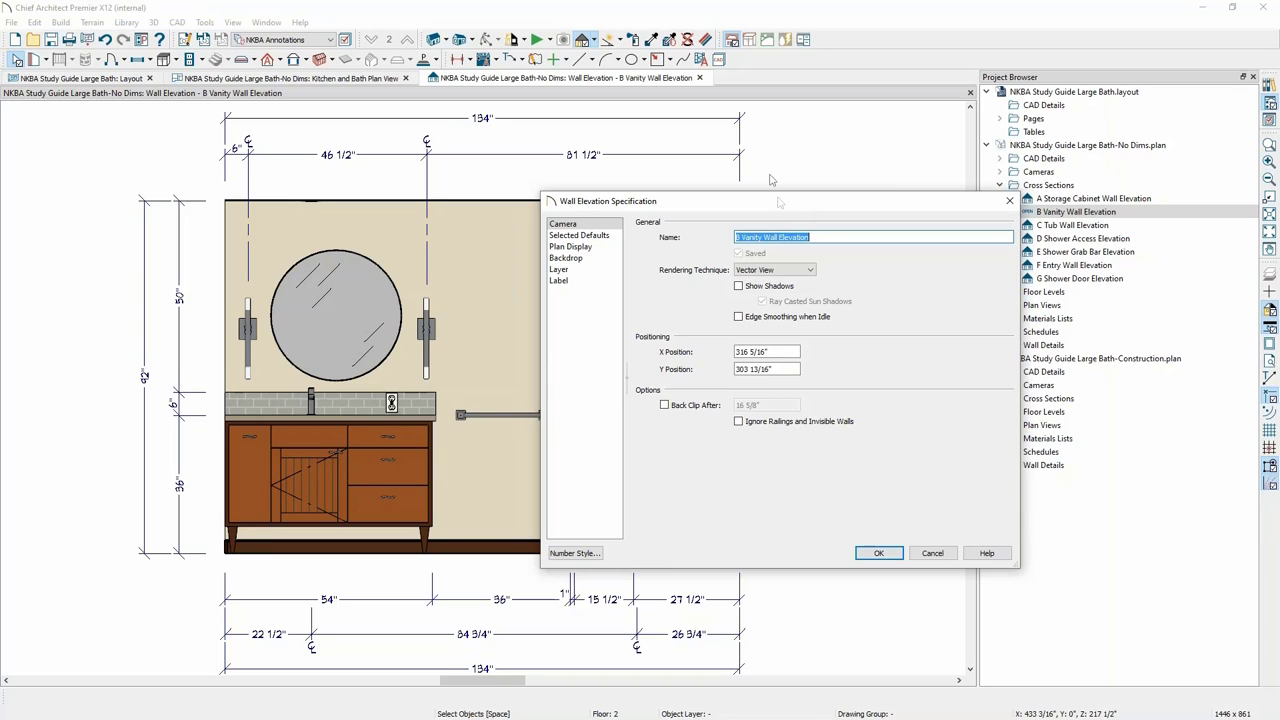
left_click_drag(778, 202, 722, 160)
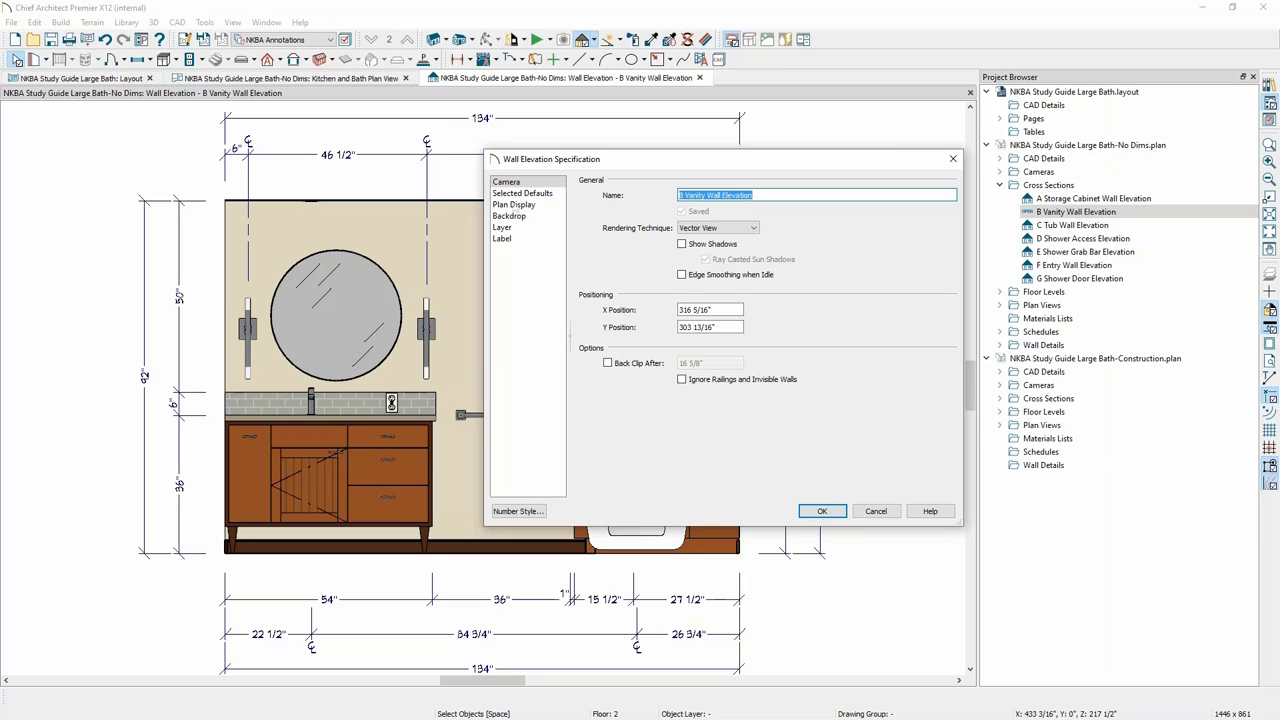
Review the dimension defaults available for the wall elevation and open NKBA Dimension Defaults for editing.
left_click(544, 196)
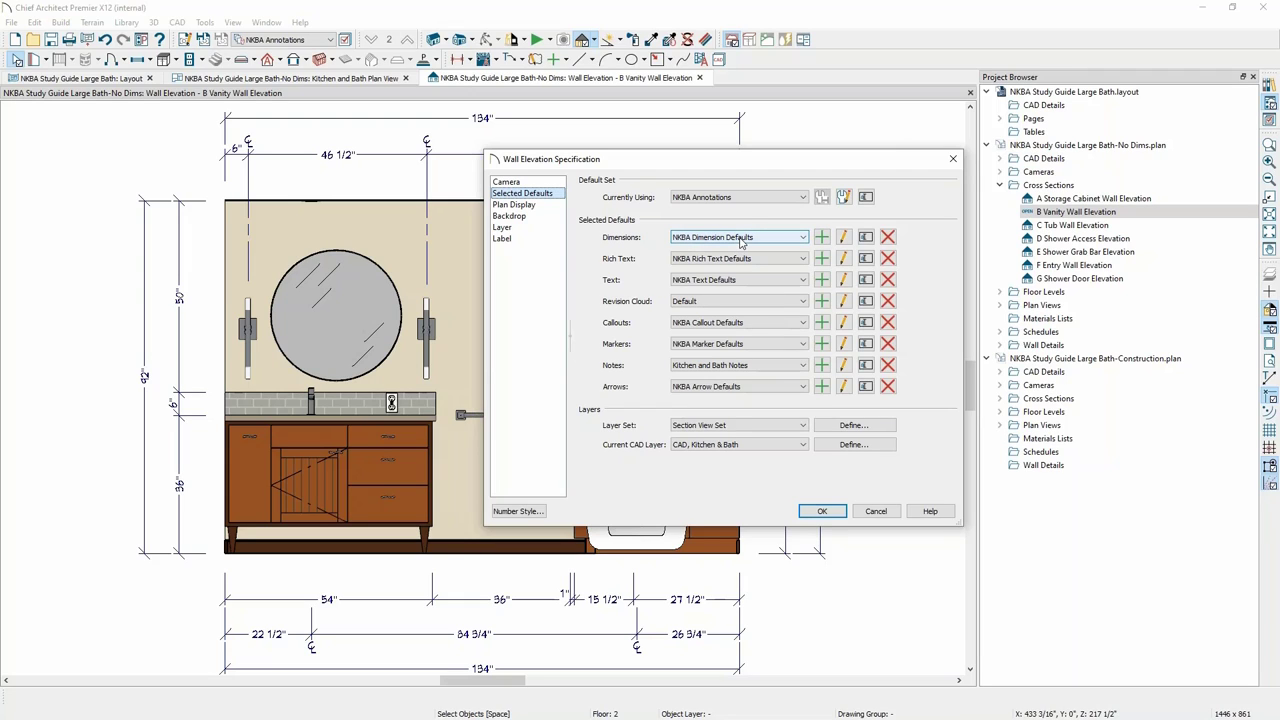
left_click(803, 238)
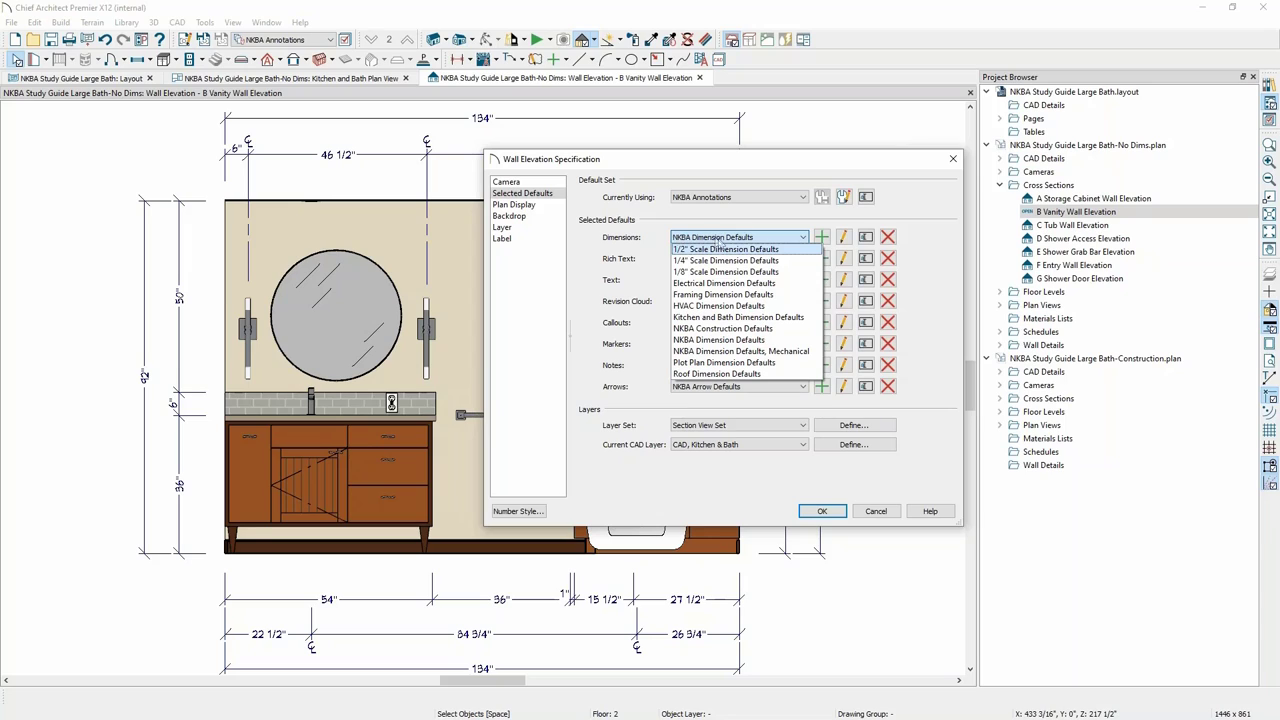
left_click(845, 240)
left_click(844, 240)
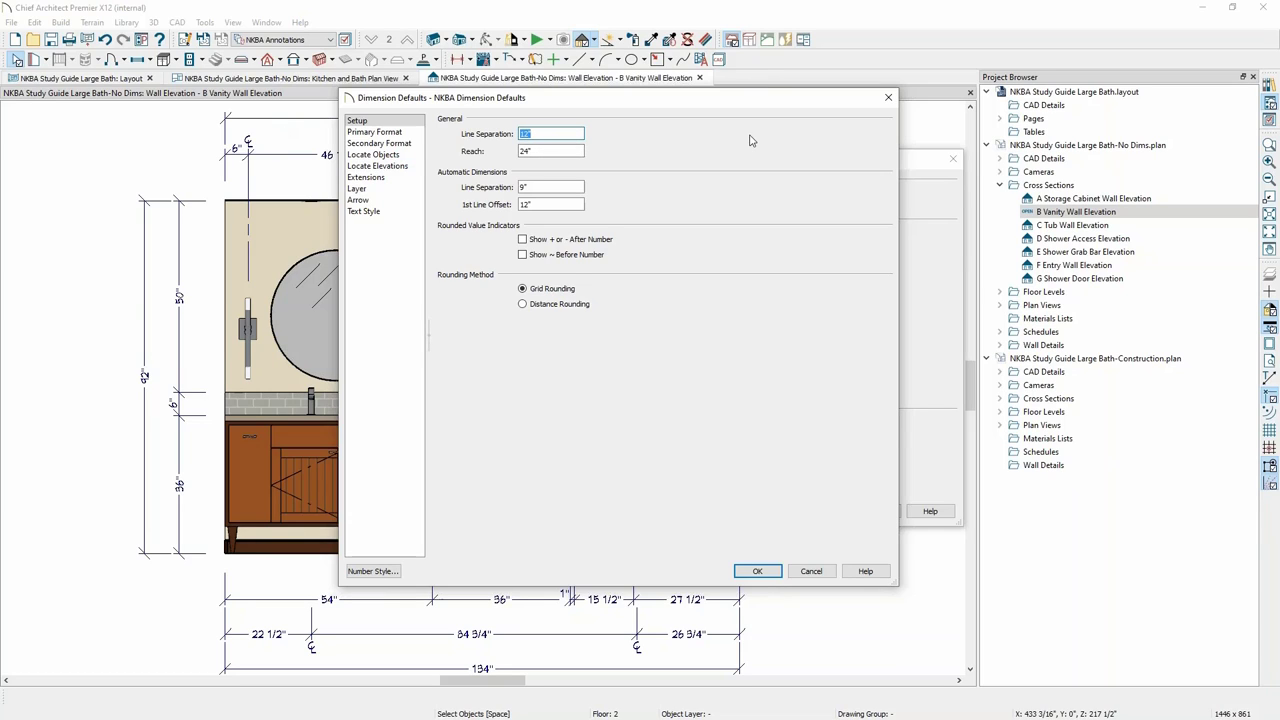
Review the text style source and the list of available text styles in the NKBA Dimension Defaults.
left_click(360, 212)
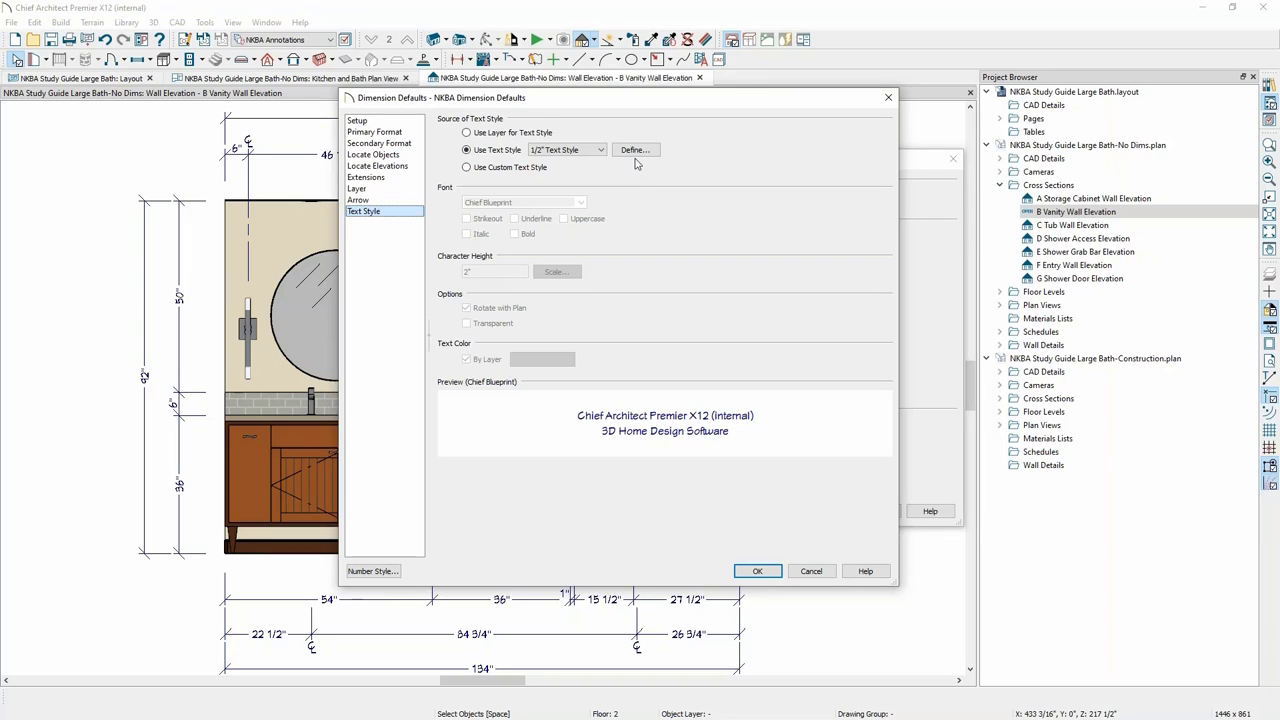
left_click(600, 150)
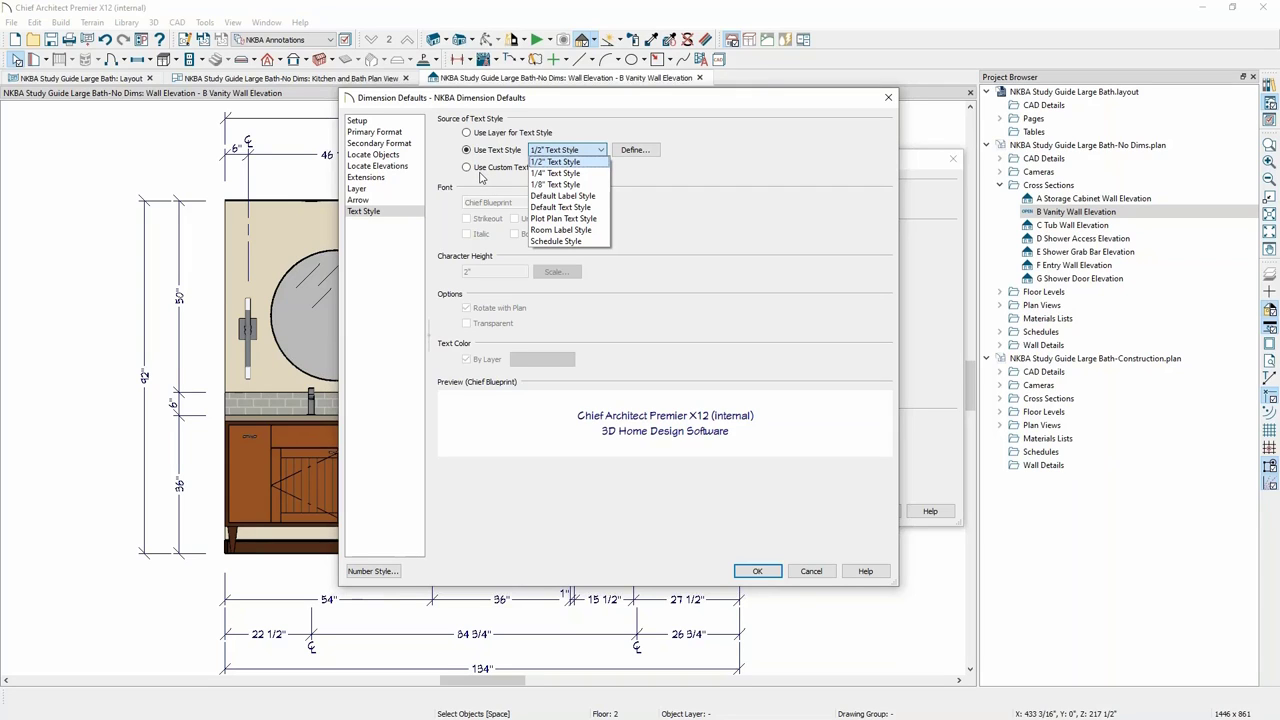
key("End")
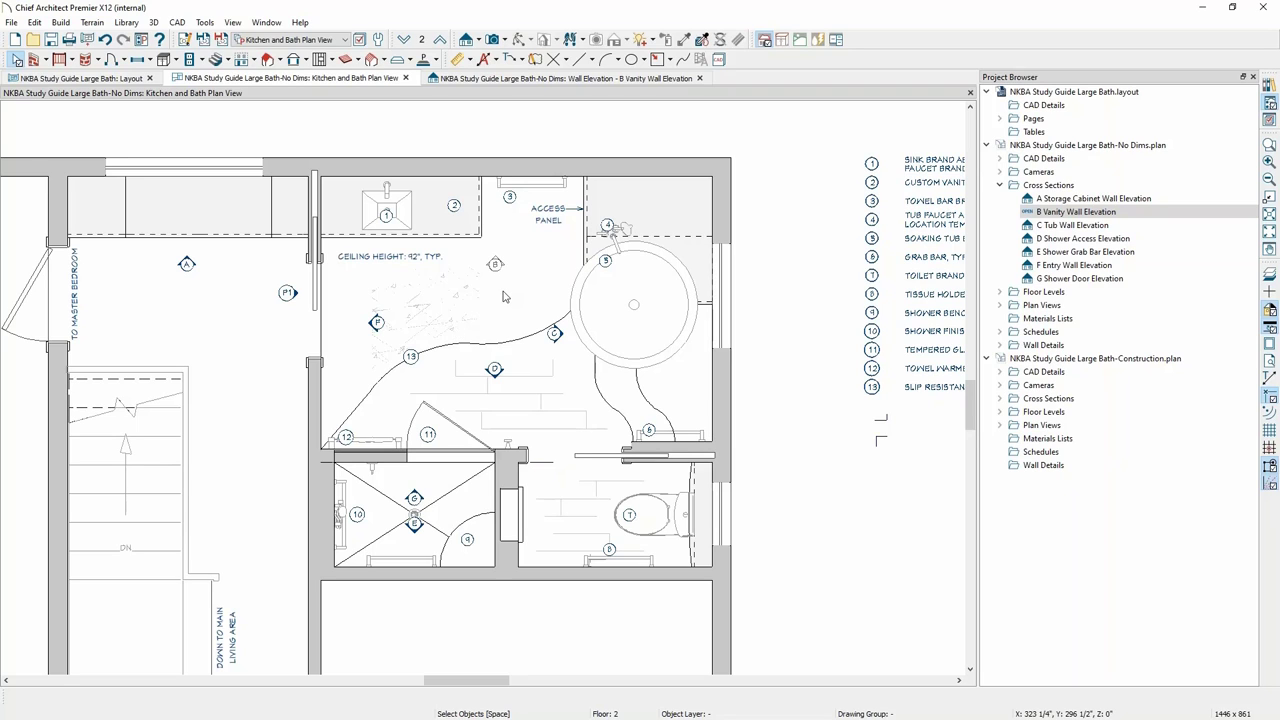
Inspect the line style and custom color of the flooring polyline around callout D in the bathroom plan, leaving it unchanged.
scroll(540, 388, "up", 2)
left_click(531, 373)
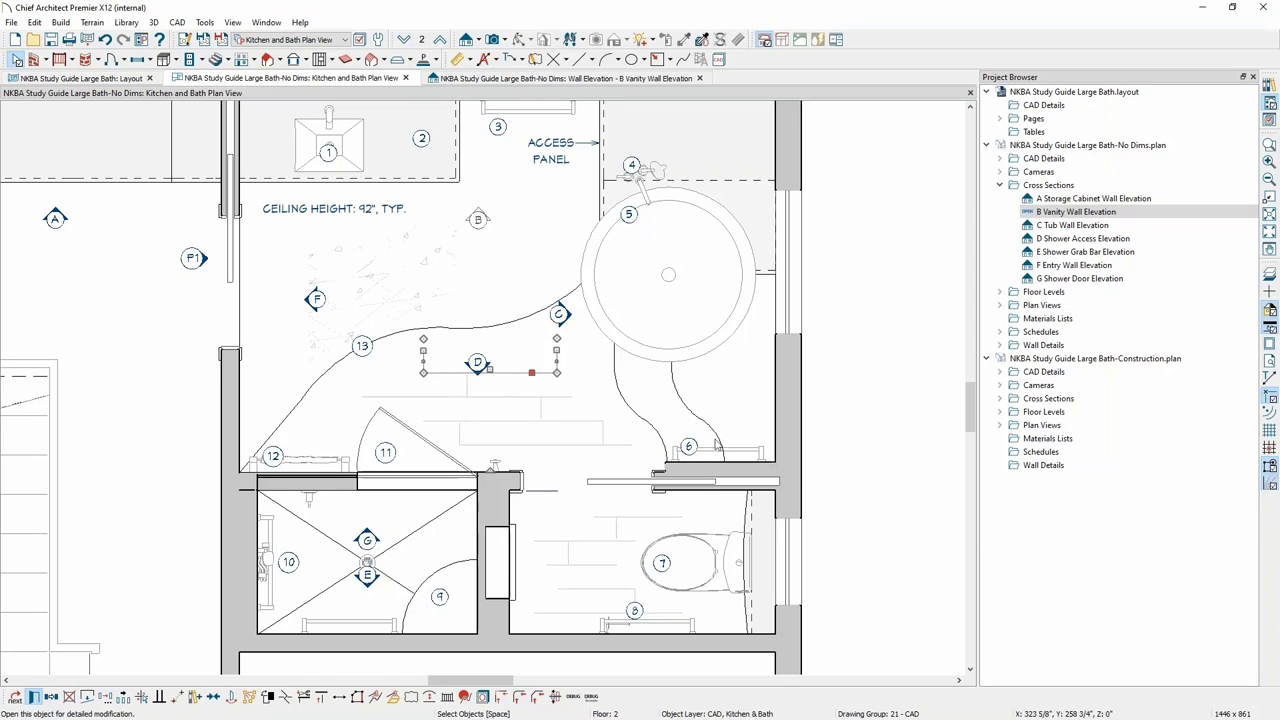
key("ctrl+e")
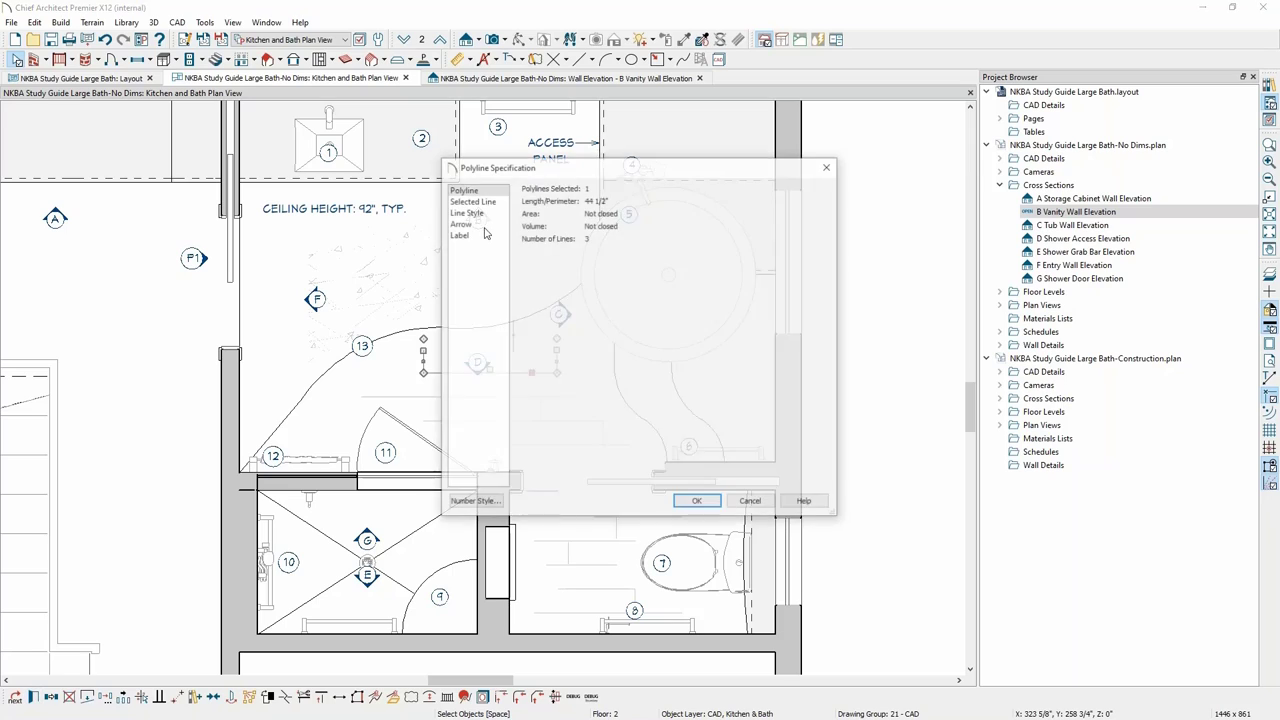
left_click(465, 213)
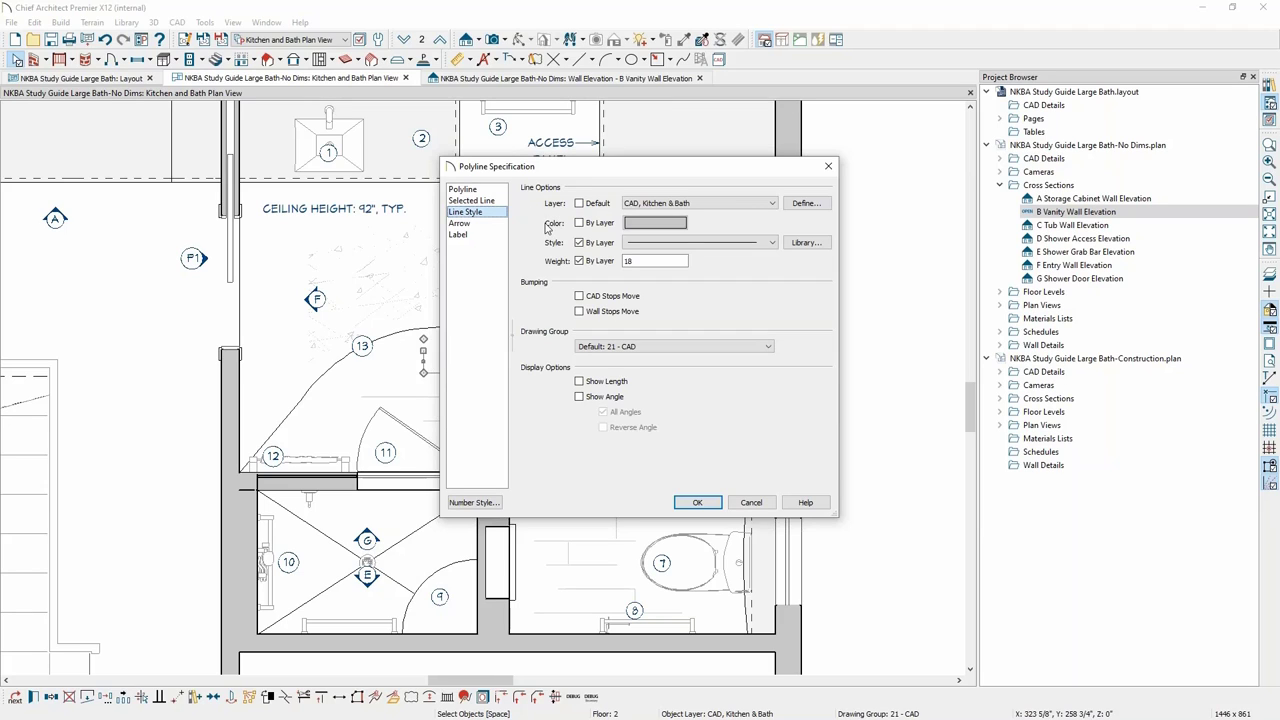
left_click(664, 224)
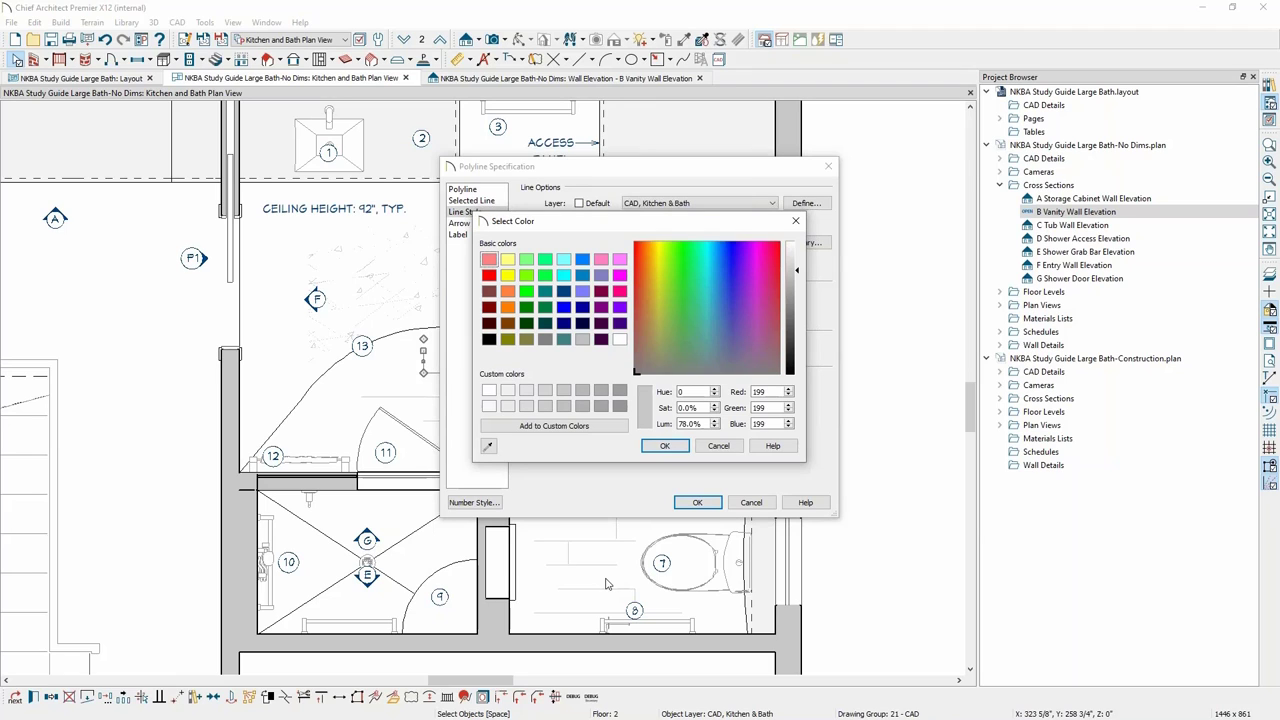
left_click(720, 446)
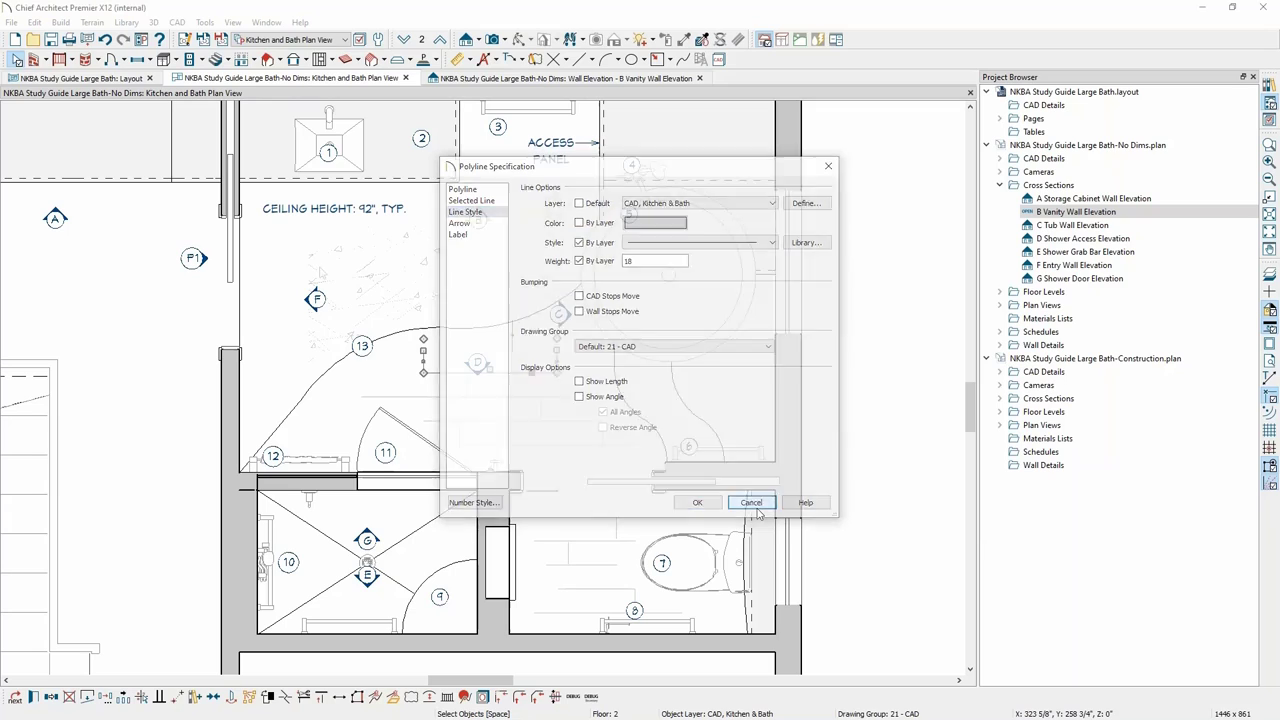
left_click(753, 504)
Inspect the fill style of the concrete-patterned polyline around callout F in the bathroom plan, without altering it.
left_click(436, 288)
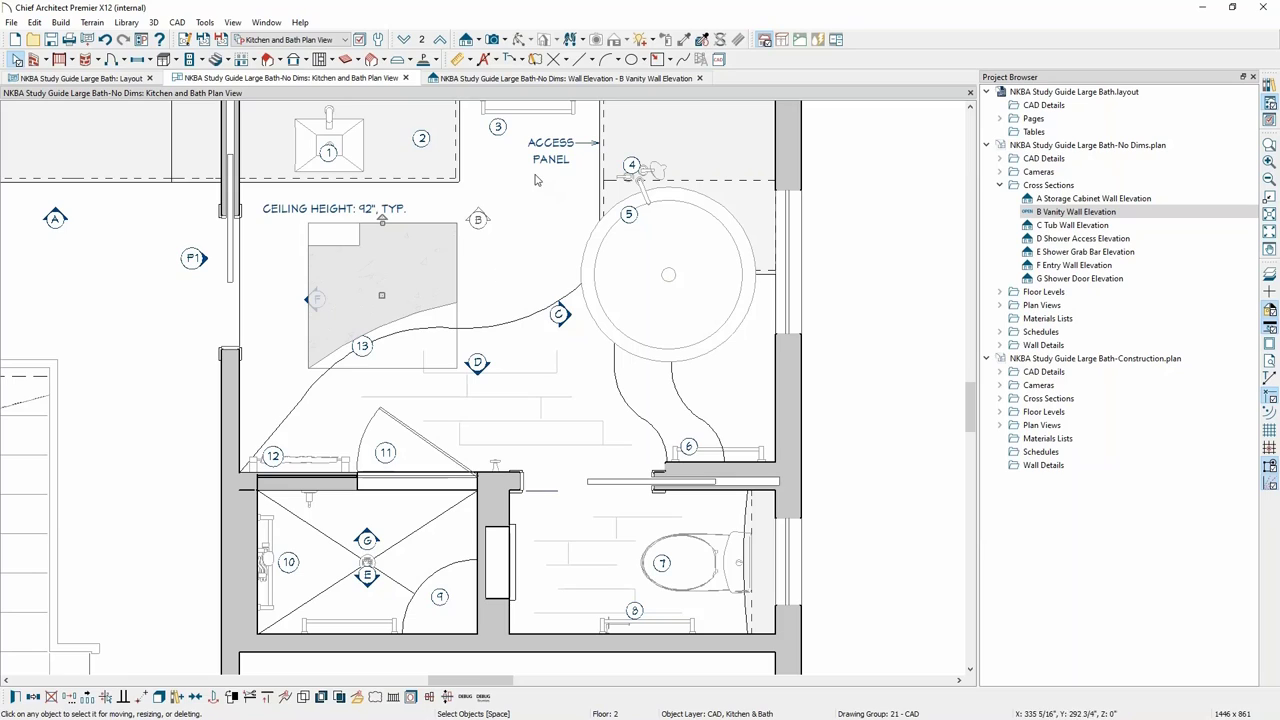
left_click(440, 310)
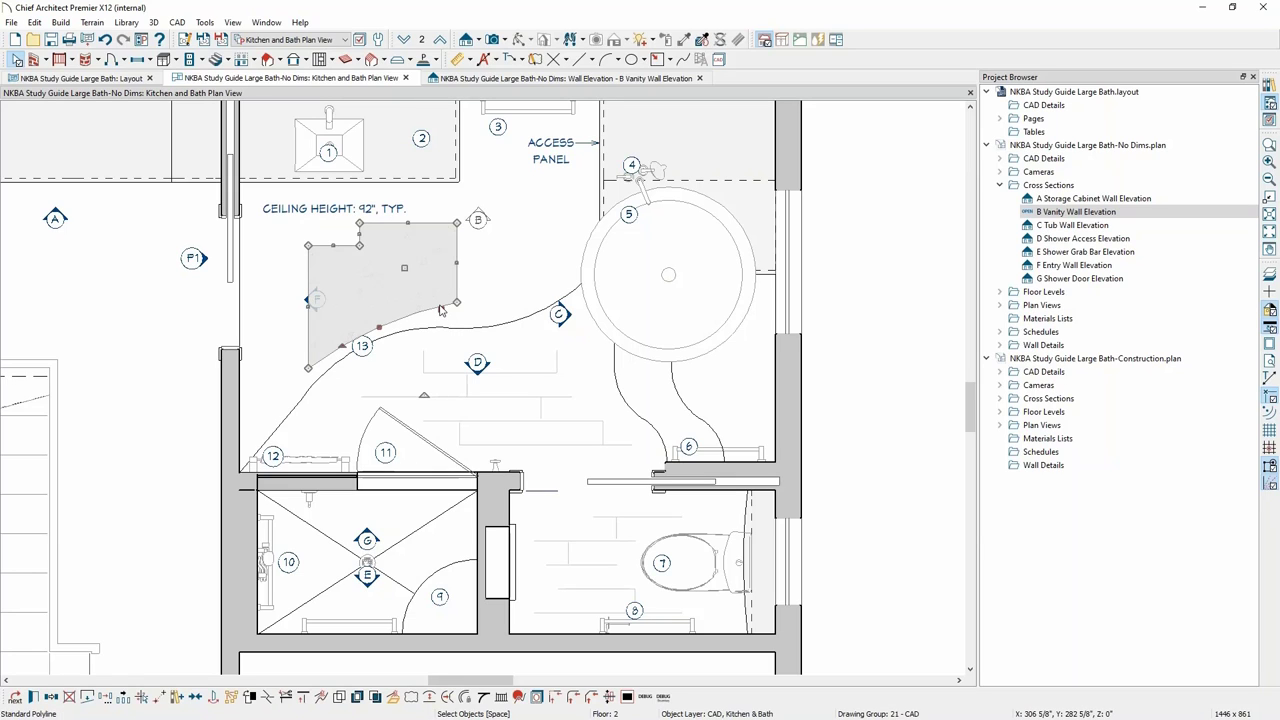
double_click(440, 310)
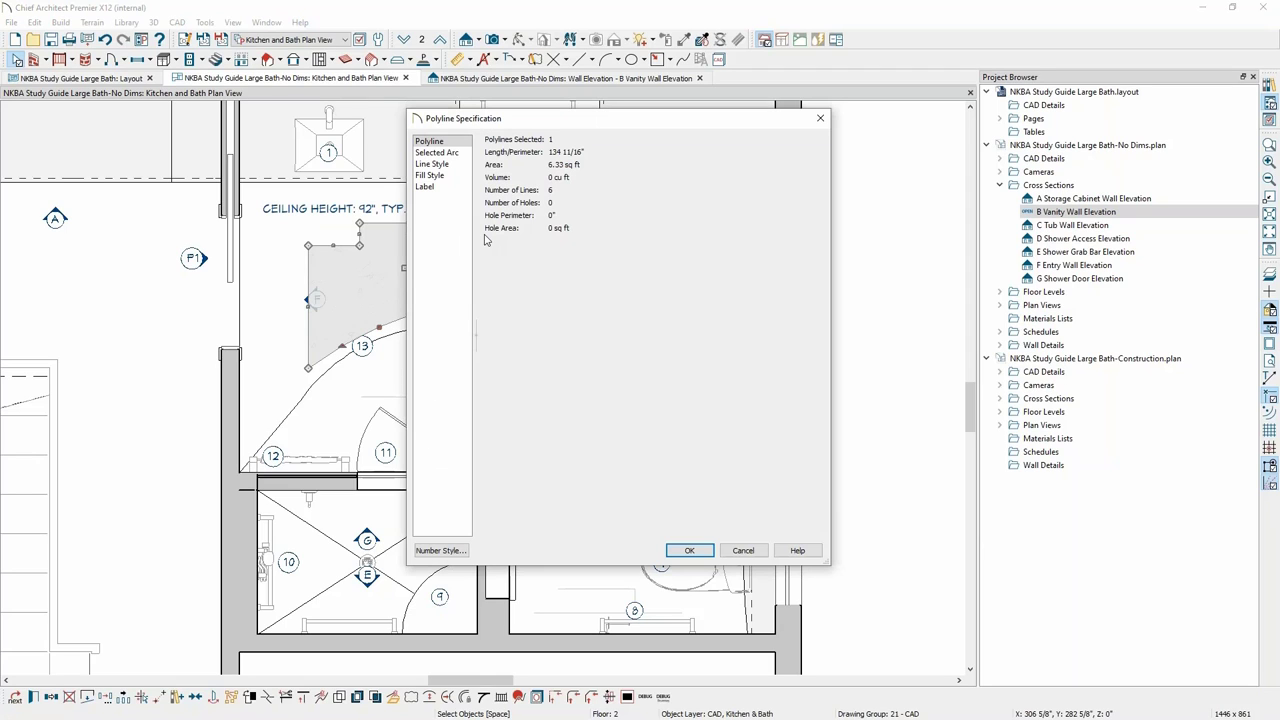
left_click(433, 176)
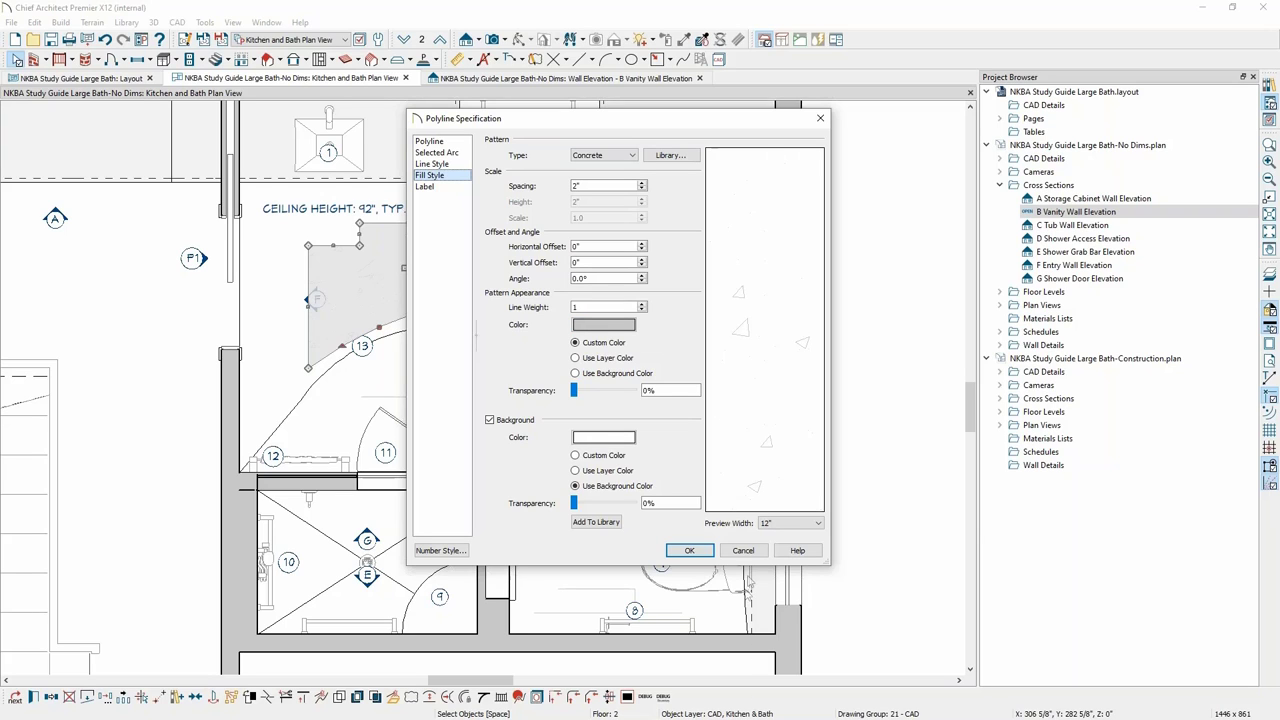
left_click(743, 551)
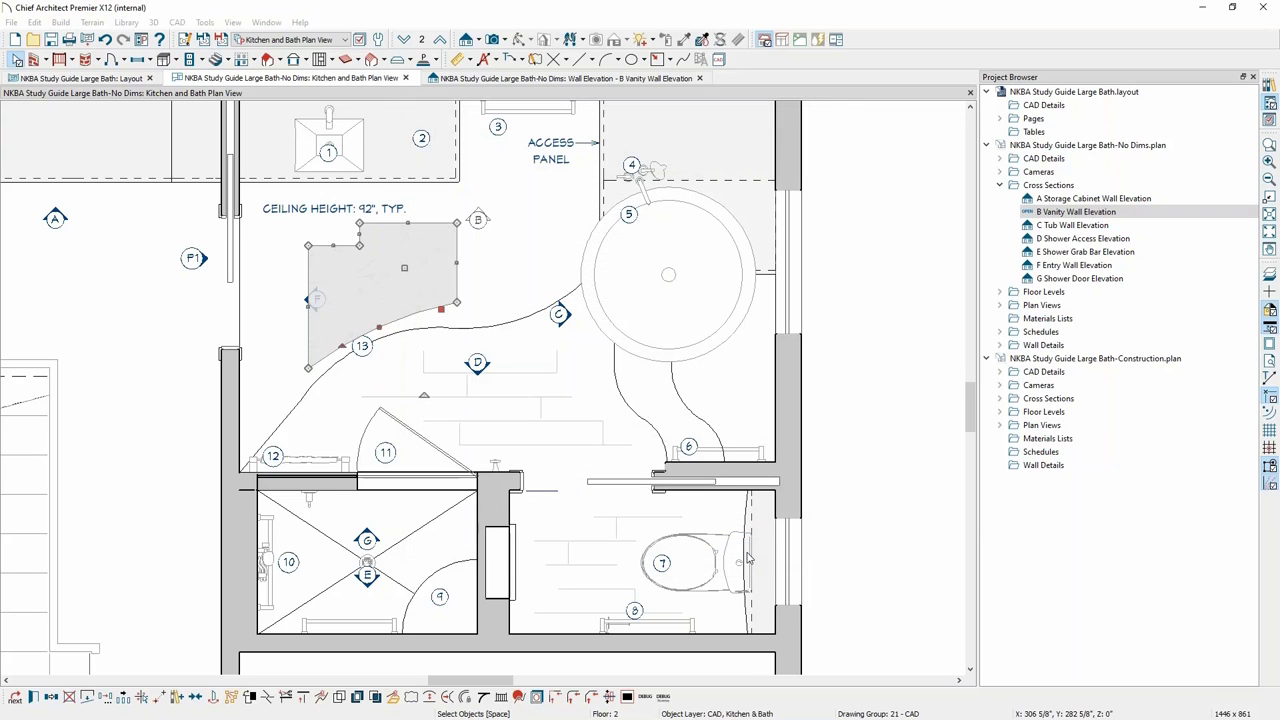
key("Escape")
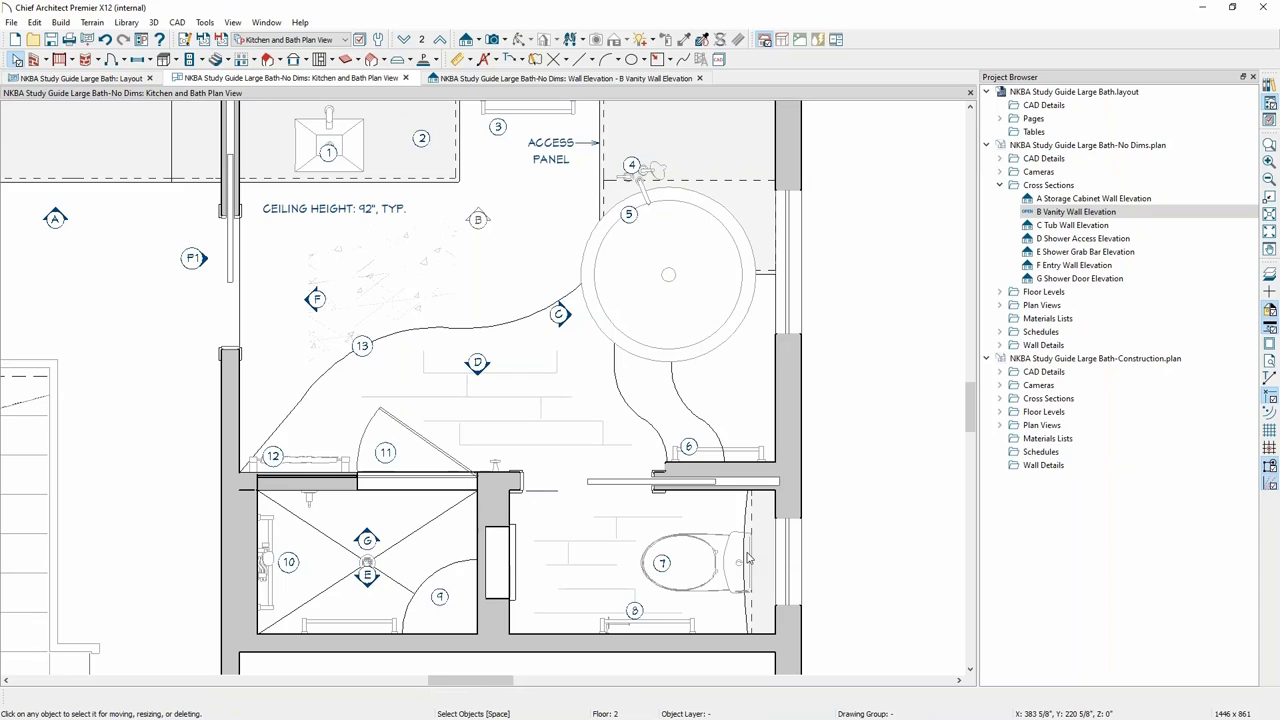
Inspect the fill style in the bathroom's room specification and close it without changes.
left_click(558, 216)
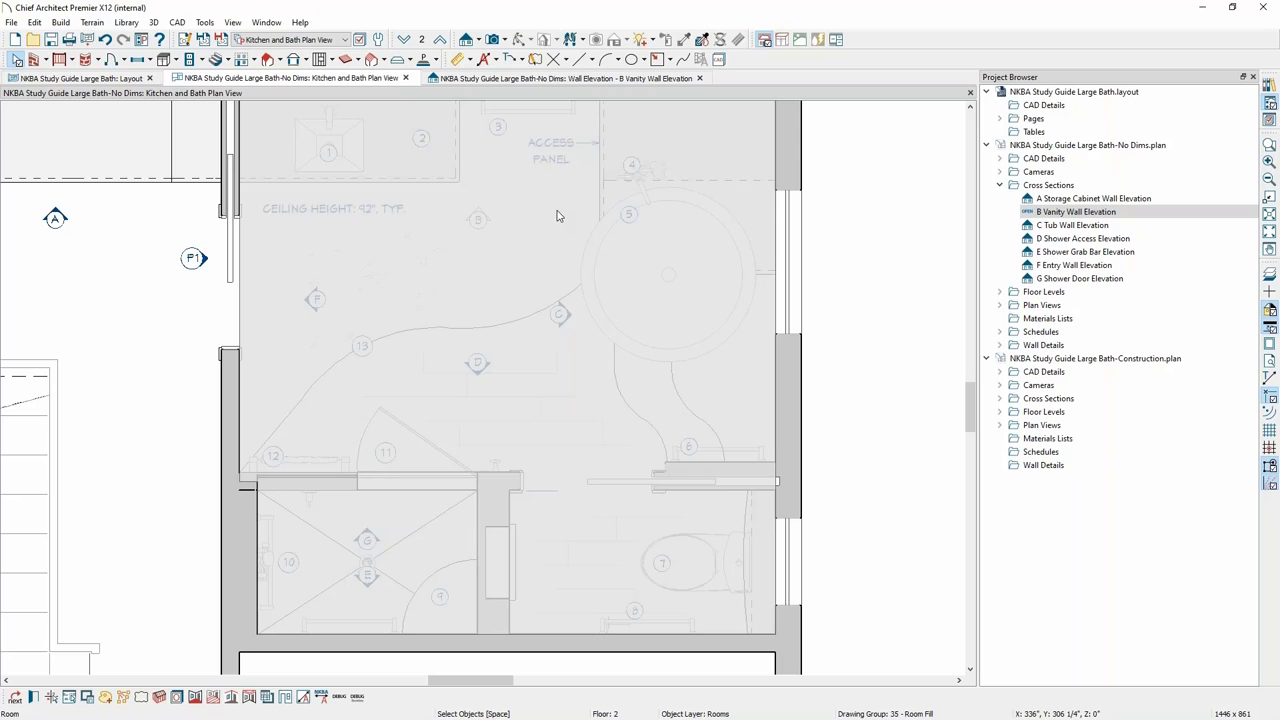
double_click(558, 216)
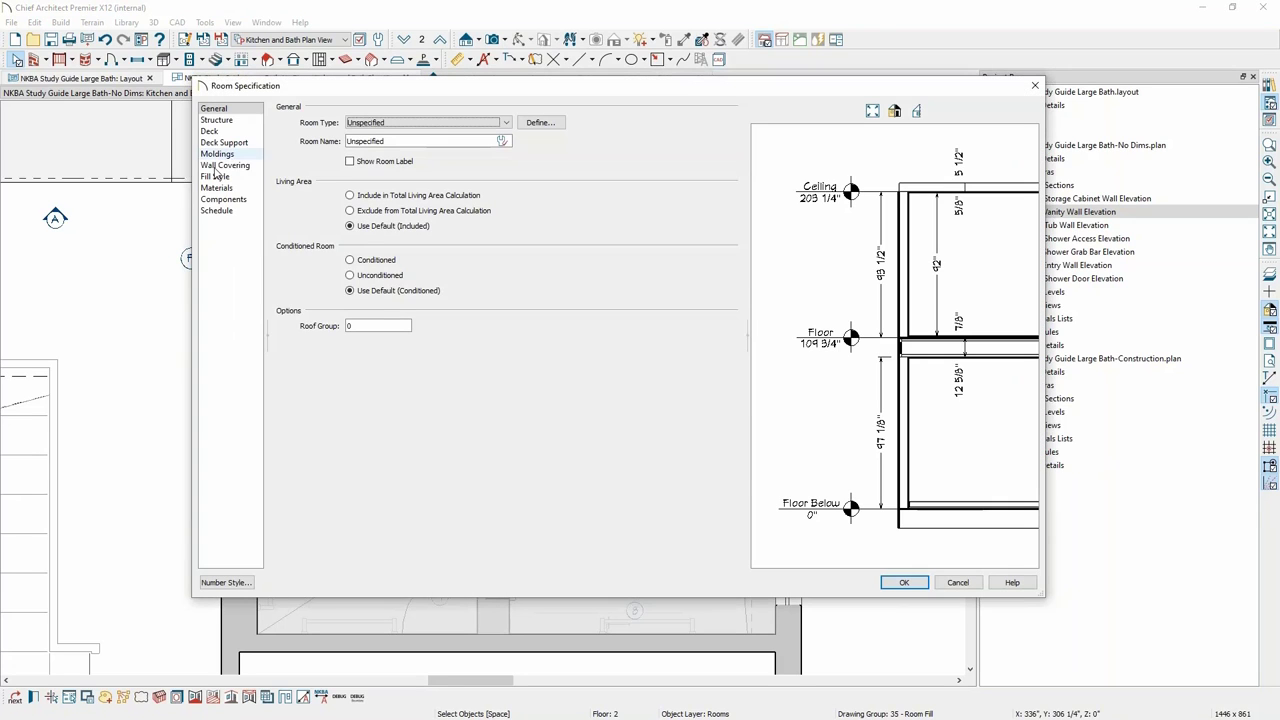
left_click(215, 176)
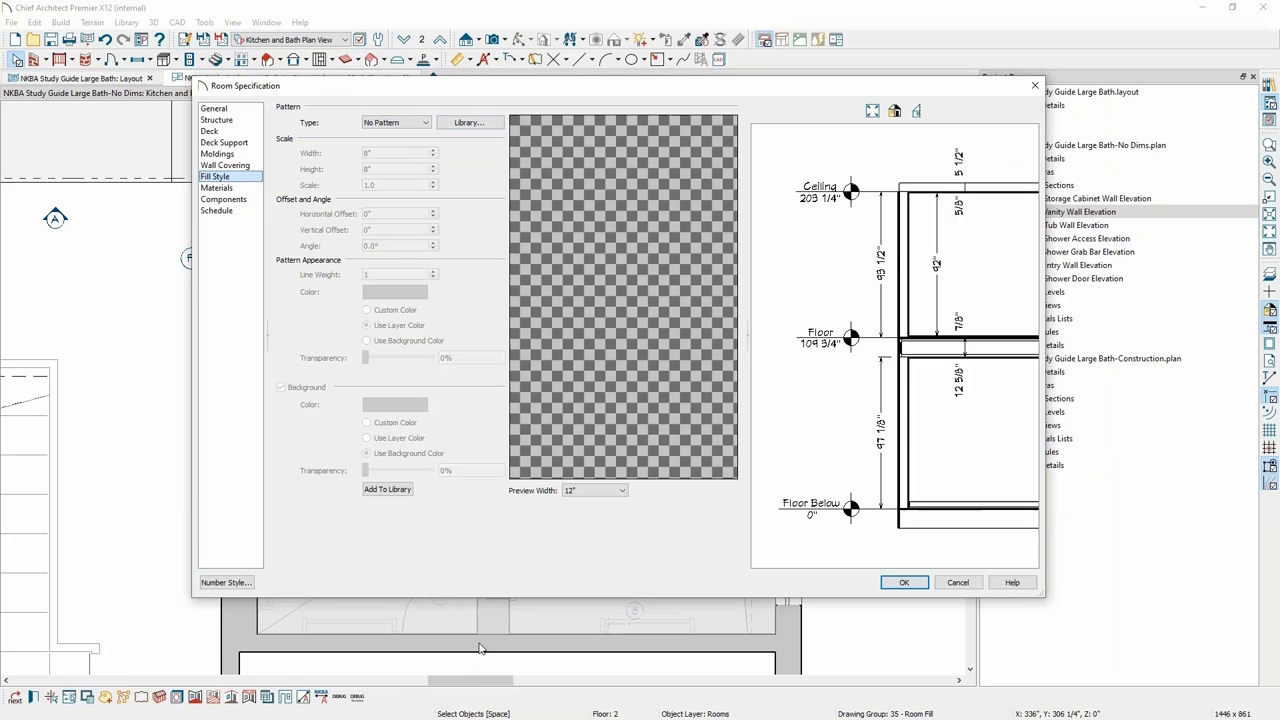
left_click(968, 588)
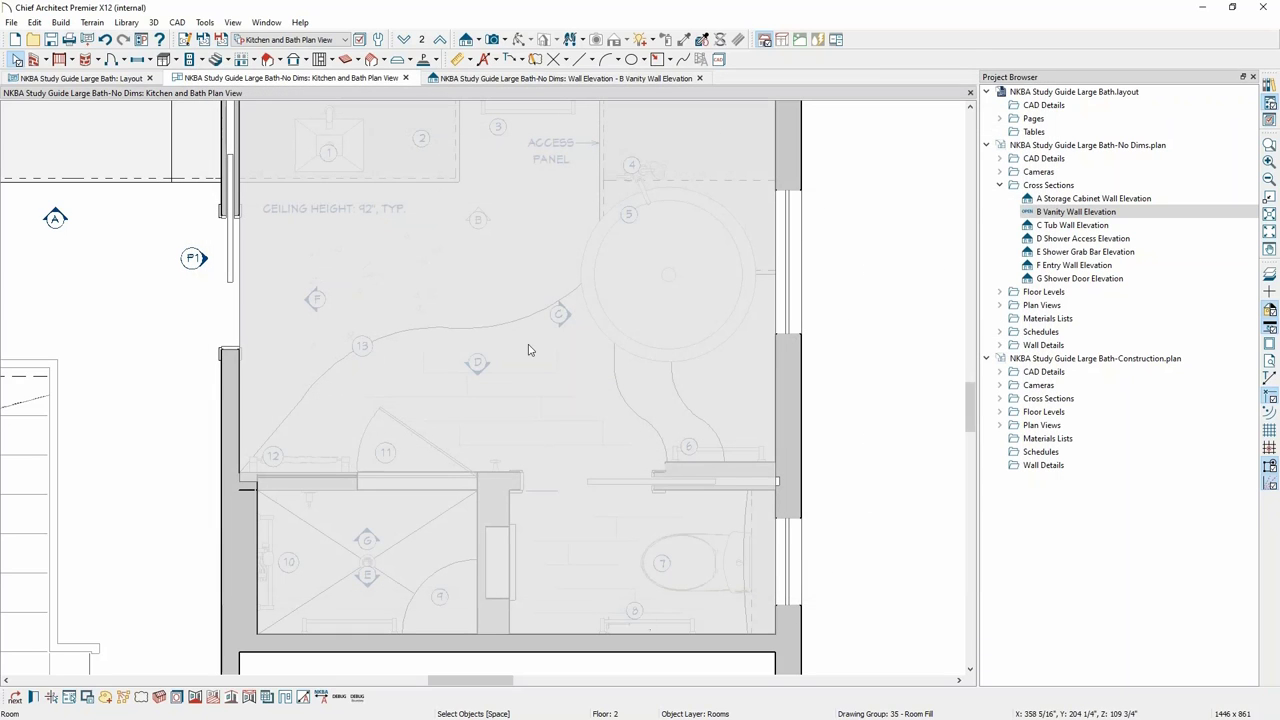
left_click(847, 389)
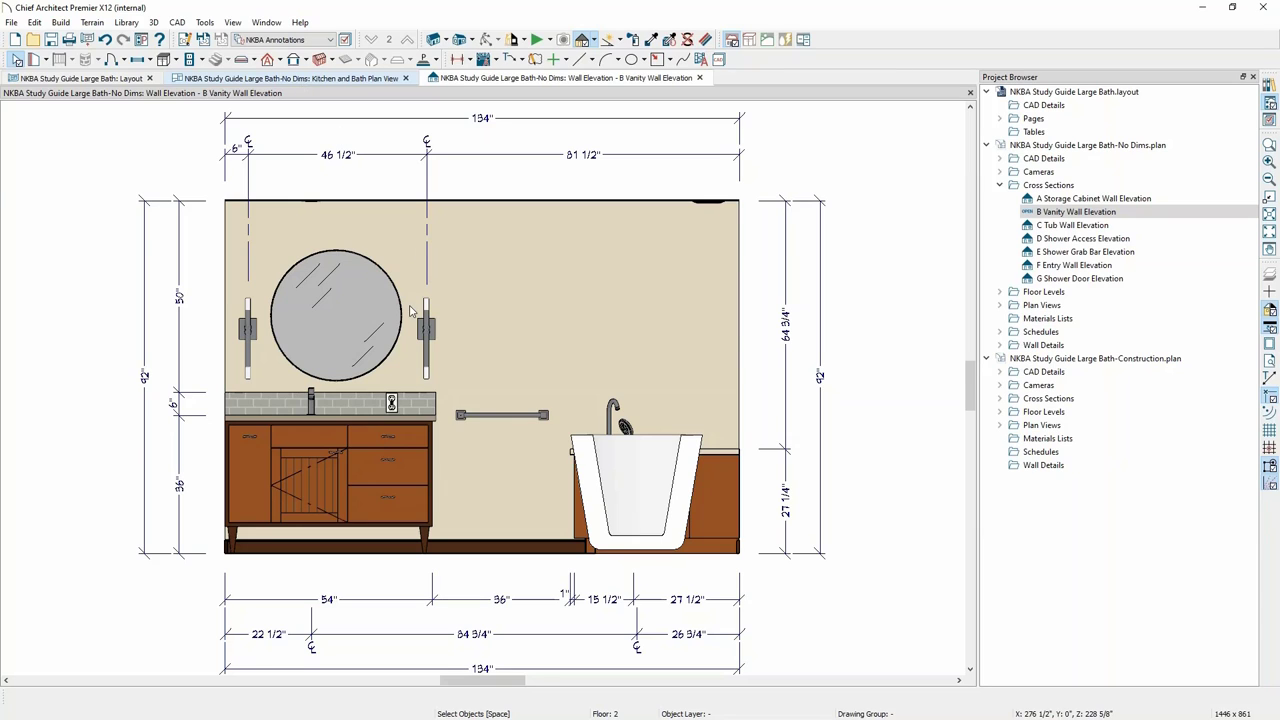
Return to the Kitchen and Bath plan and move the vanity sink's CAD block 7 3/8" to the left within the cabinet.
key("ctrl+Tab")
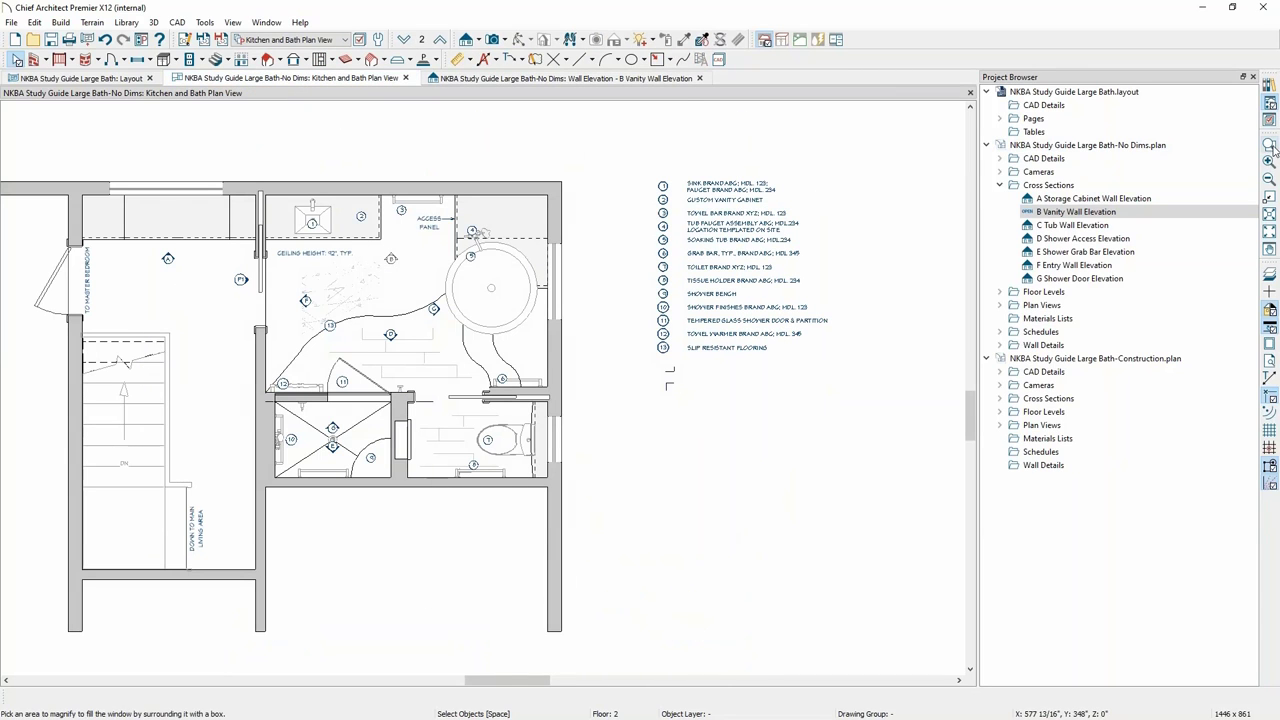
left_click(1270, 146)
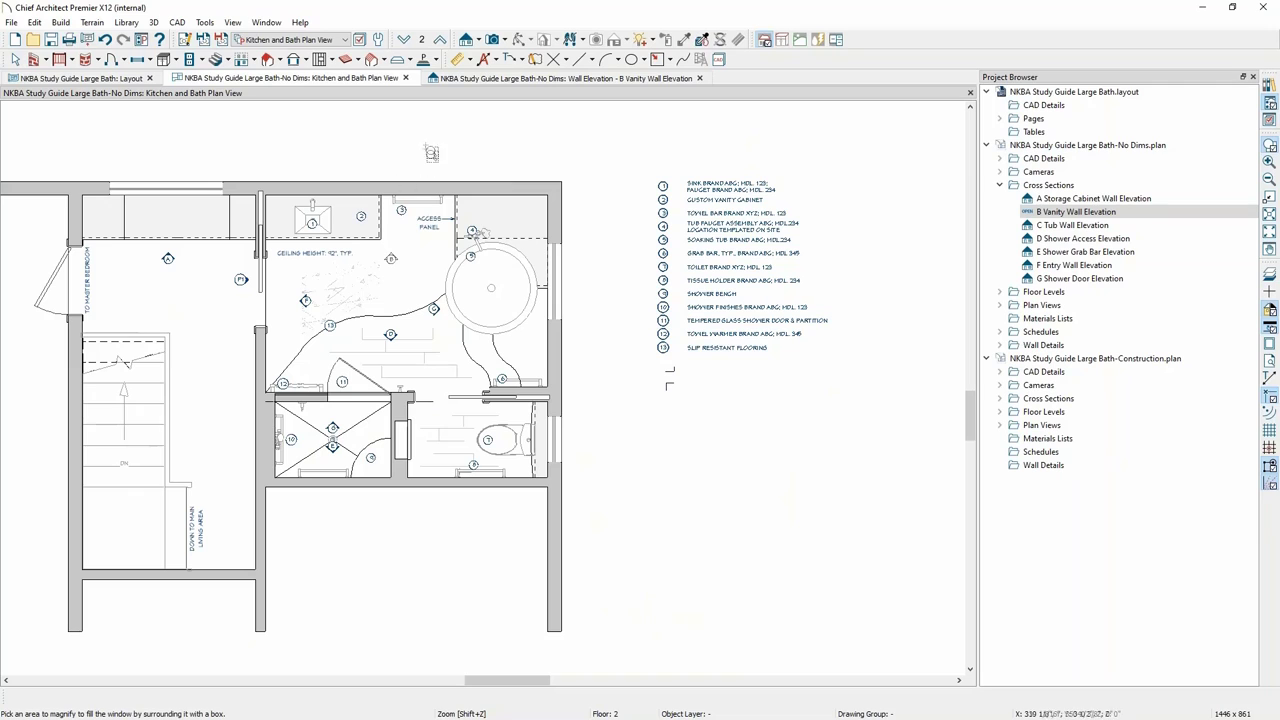
left_click_drag(426, 145, 410, 359)
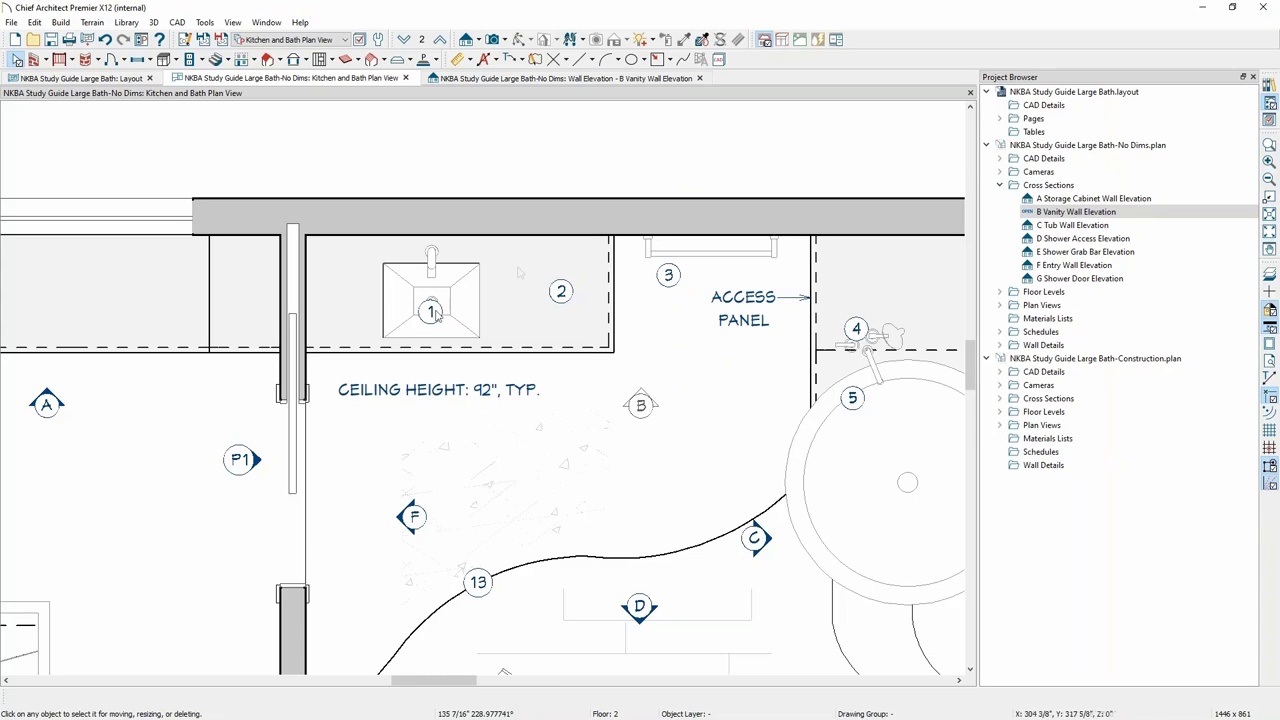
left_click(514, 299)
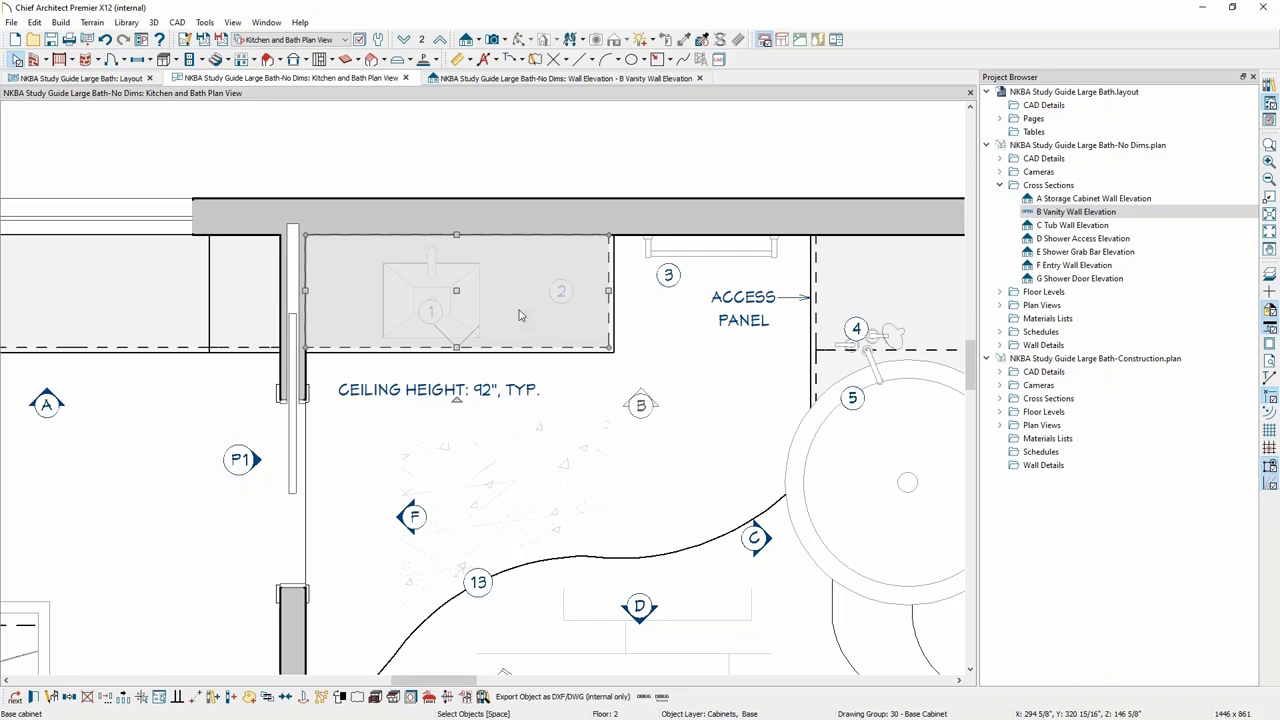
left_click(462, 314)
left_click(466, 315)
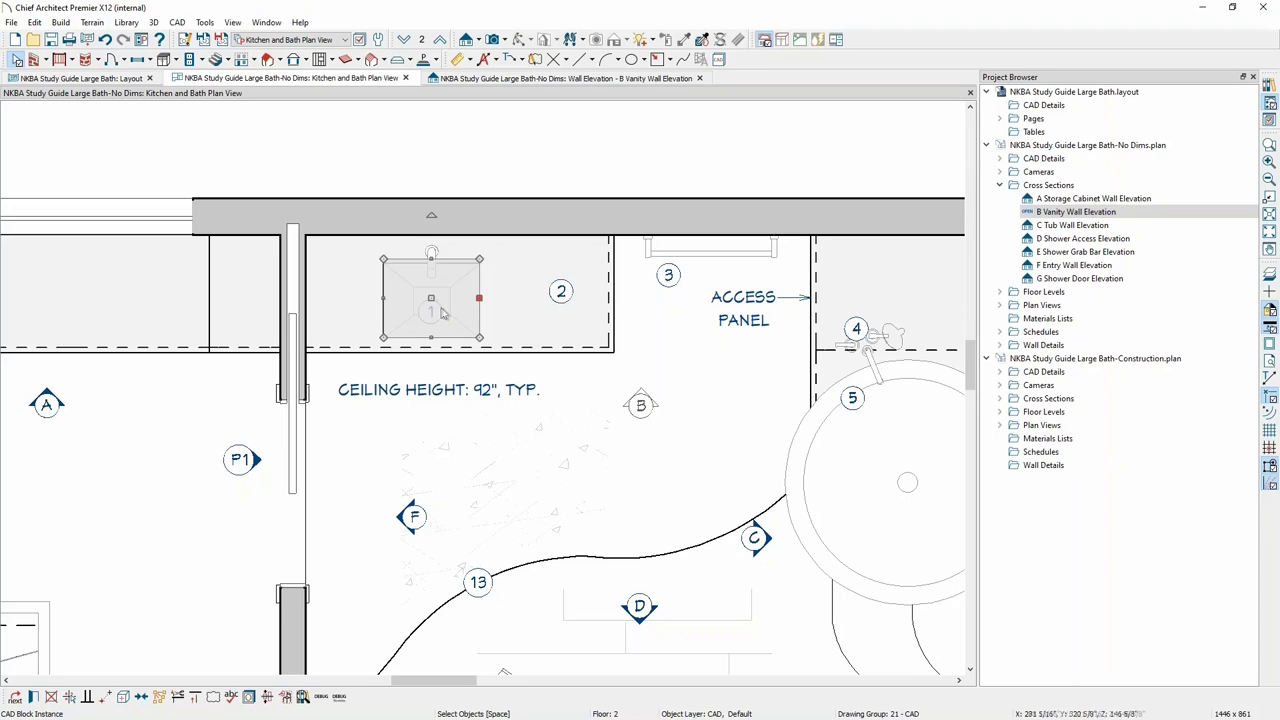
left_click_drag(429, 300, 389, 300)
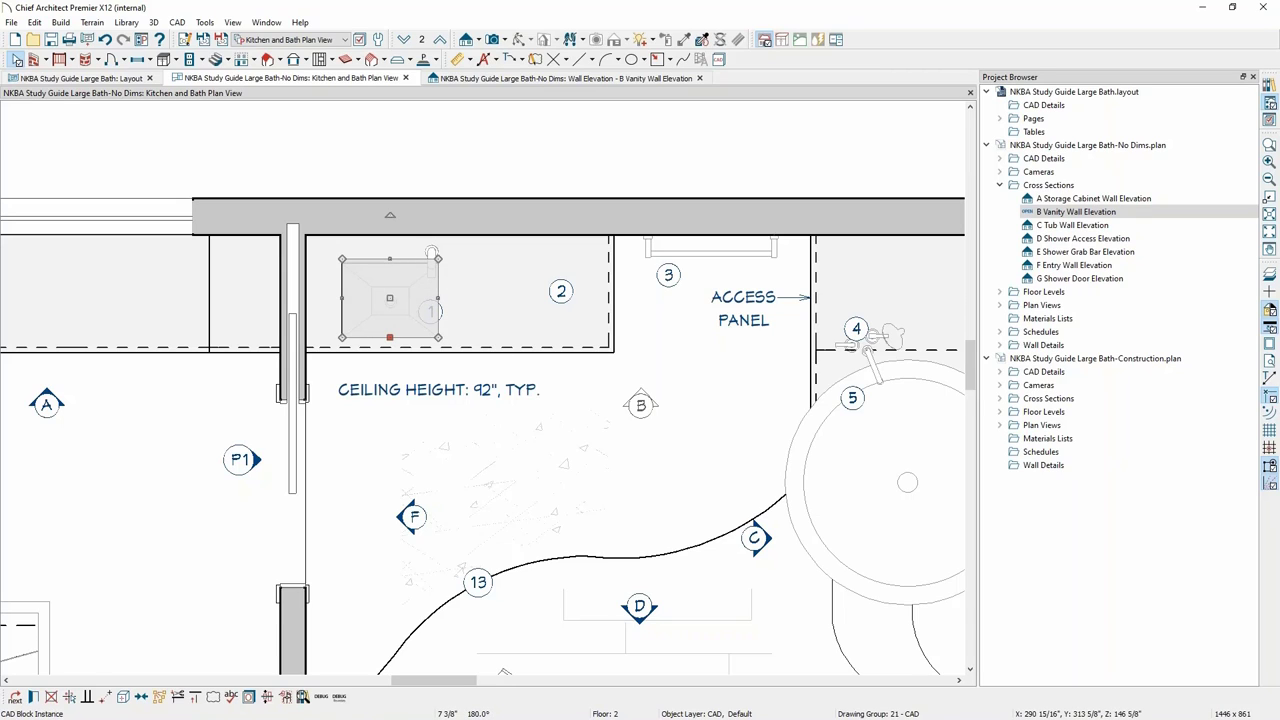
Copy the vanity base cabinet with its sink and place the copy about 24" directly below the original in plan.
left_click(494, 360)
left_click(506, 337)
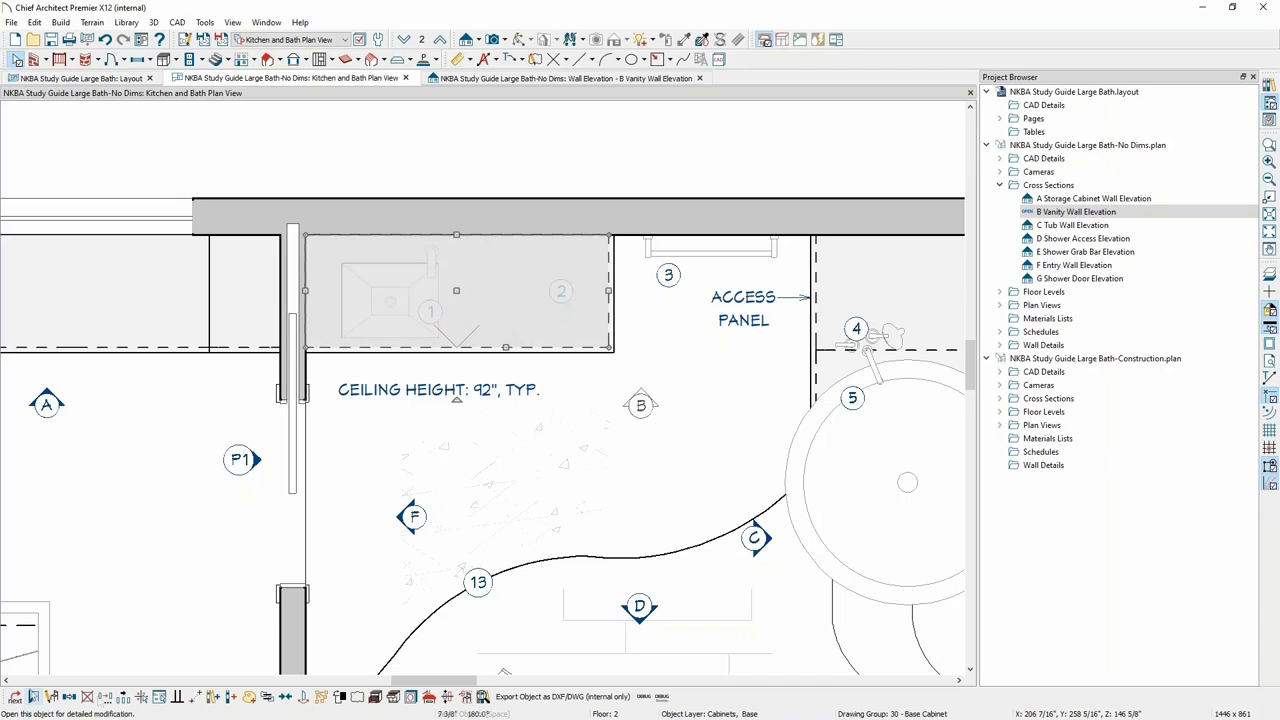
left_click(70, 697)
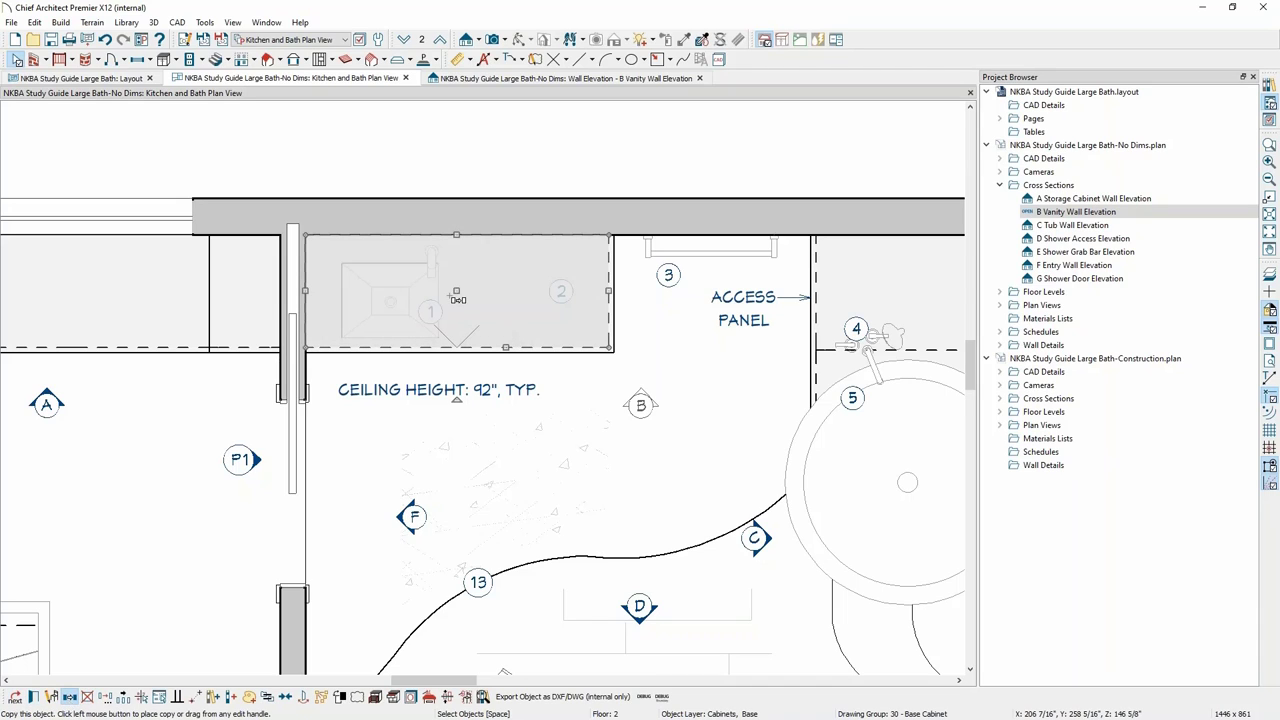
mouse_move(457, 296)
left_mouse_down()
mouse_move(445, 428)
mouse_move(471, 414)
mouse_move(470, 430)
mouse_move(453, 430)
left_mouse_up()
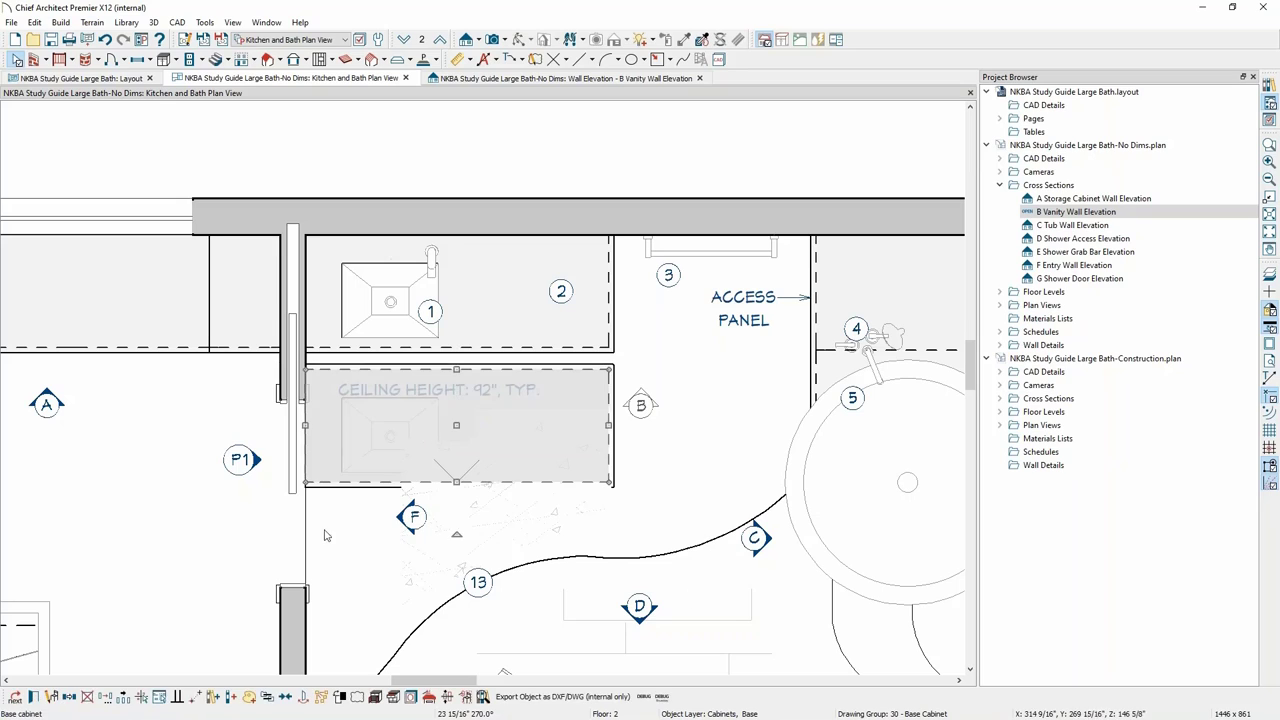
key("F9")
Move the copied cabinet's sink about 33" diagonally onto the original vanity, to the right of the first sink.
left_click(391, 432)
left_click(392, 432)
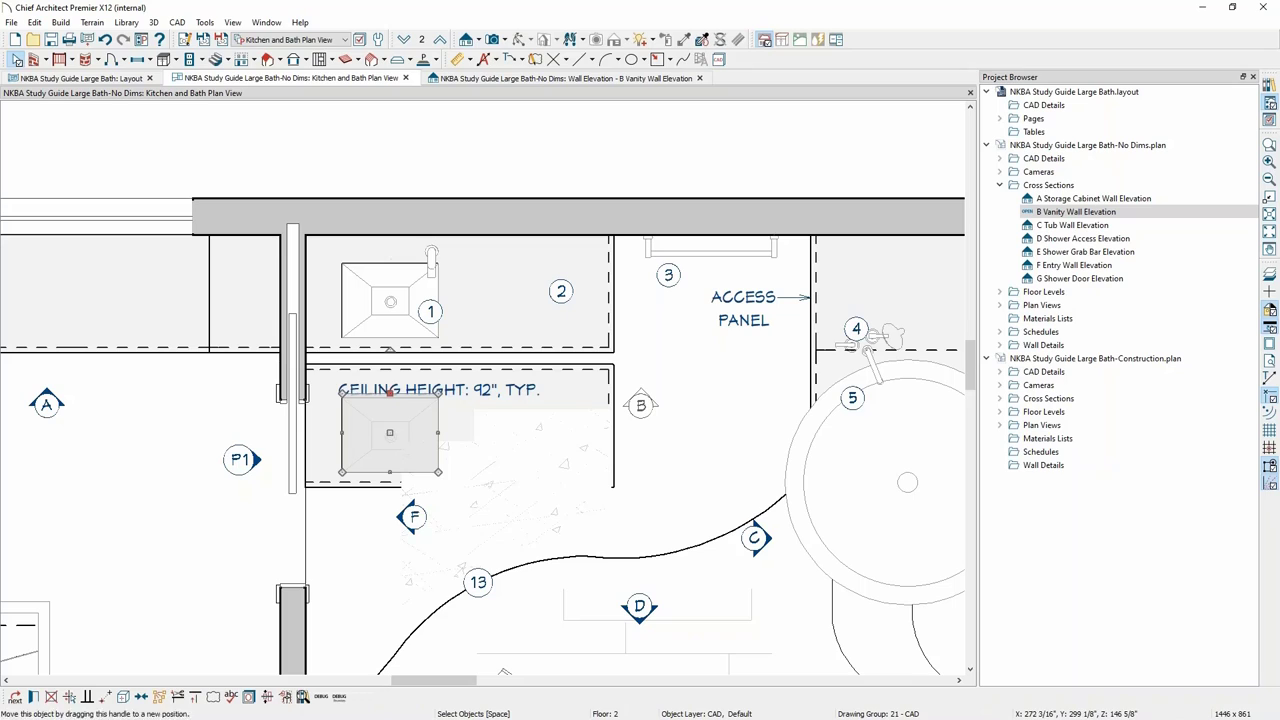
left_click_drag(392, 433, 520, 301)
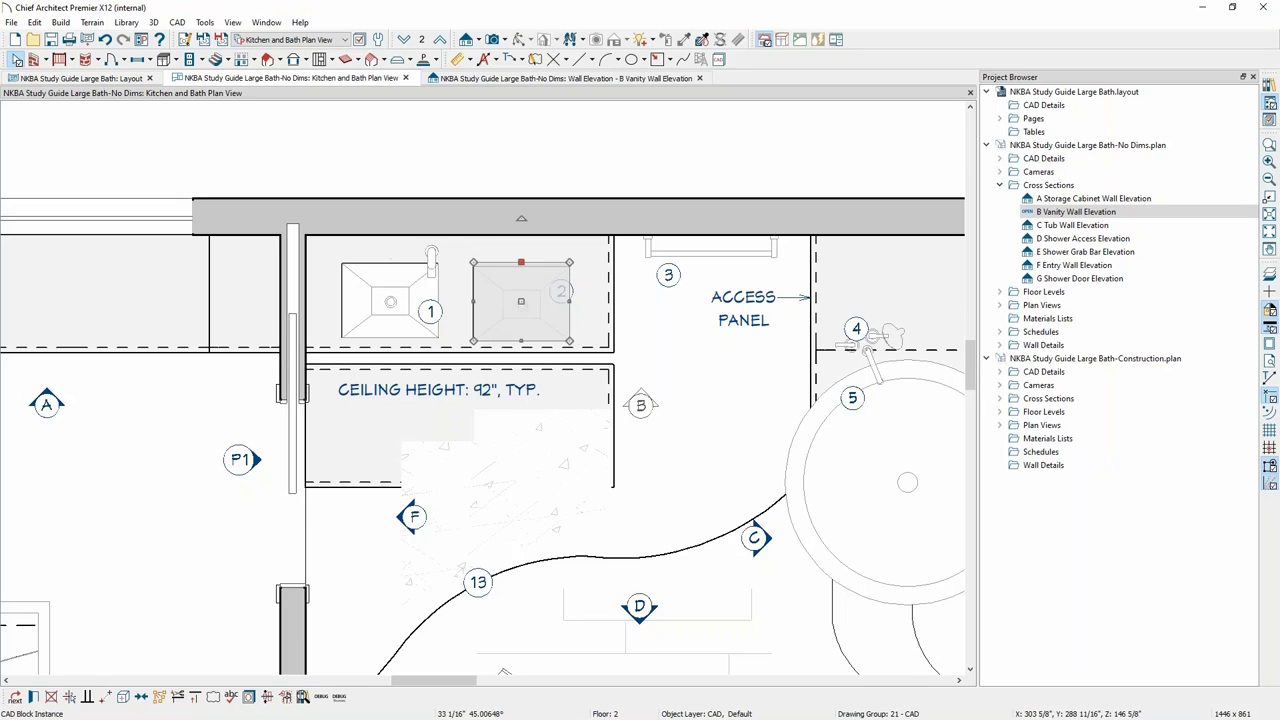
left_click(385, 457)
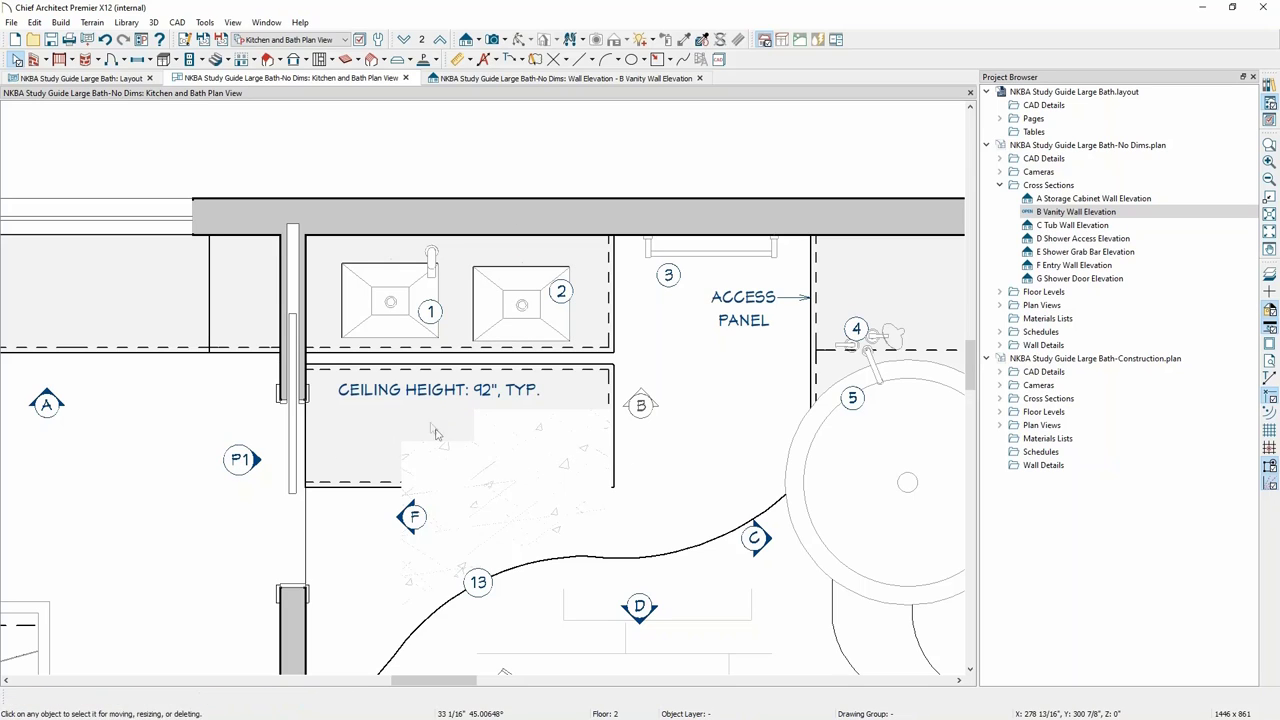
Move the copied base cabinet out of the bathroom to the open area above the exterior wall and select it there.
left_click(434, 426)
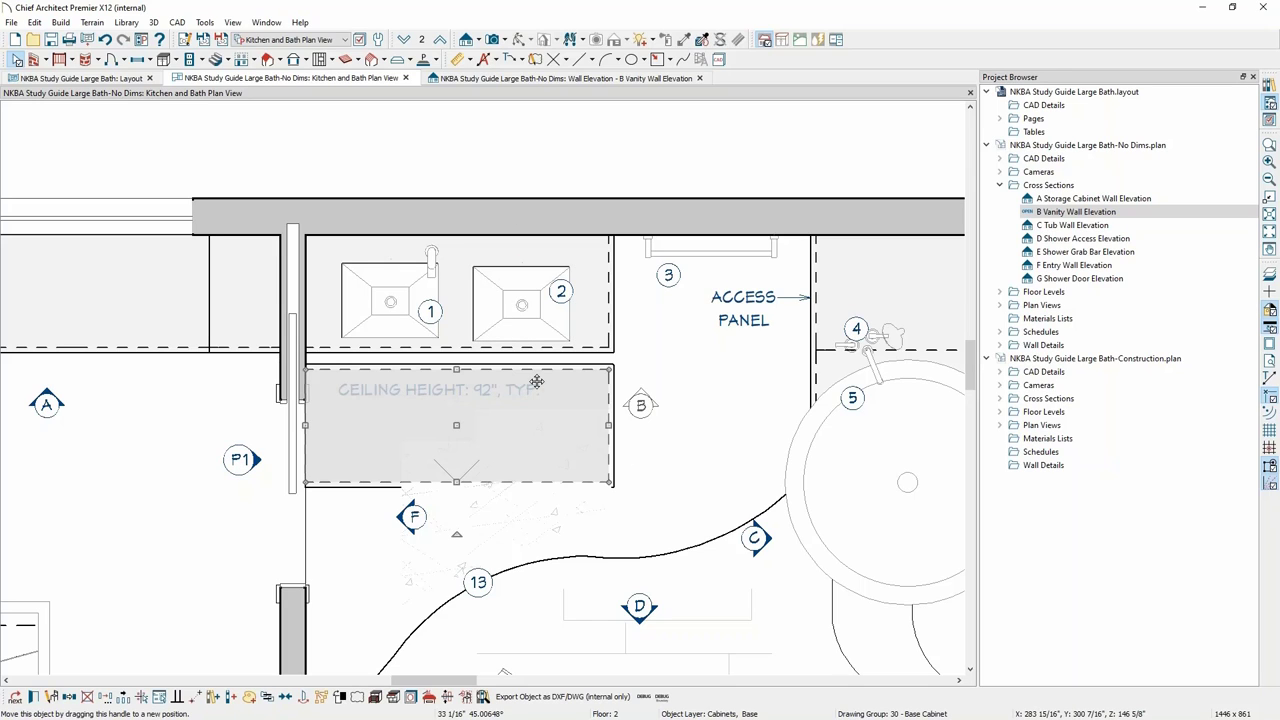
left_click_drag(537, 381, 771, 408)
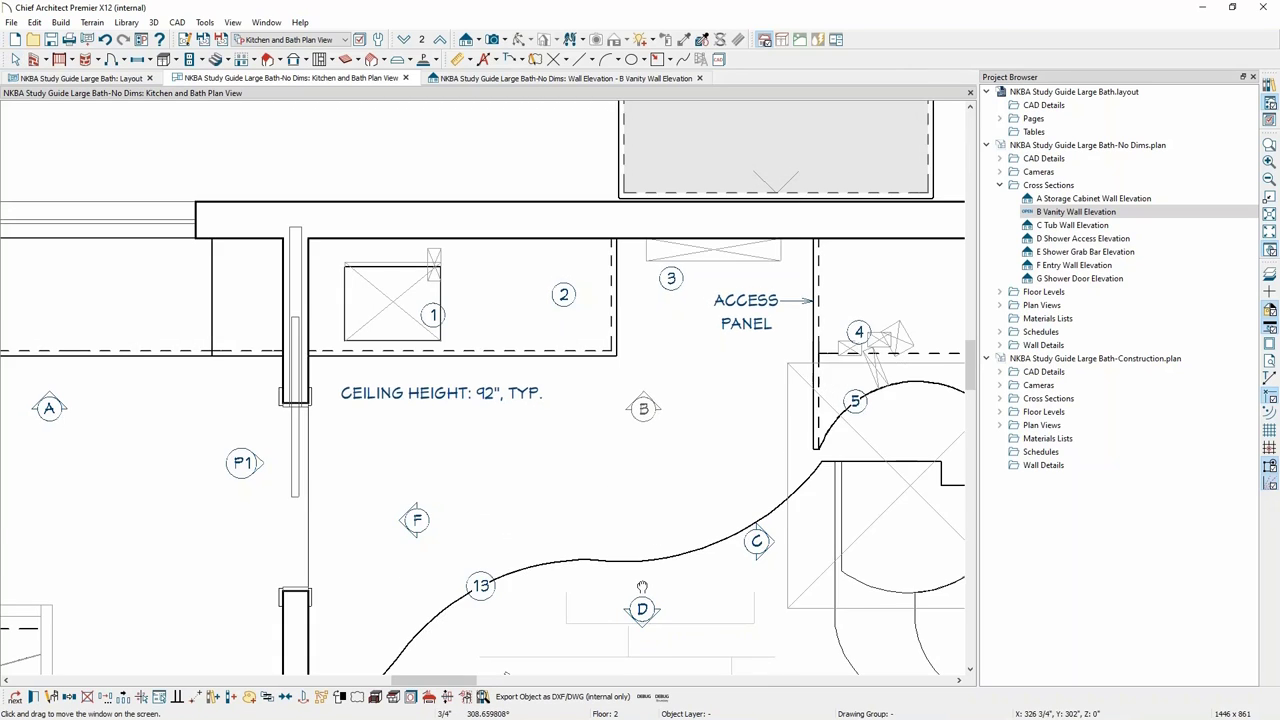
left_click_drag(642, 587, 703, 414)
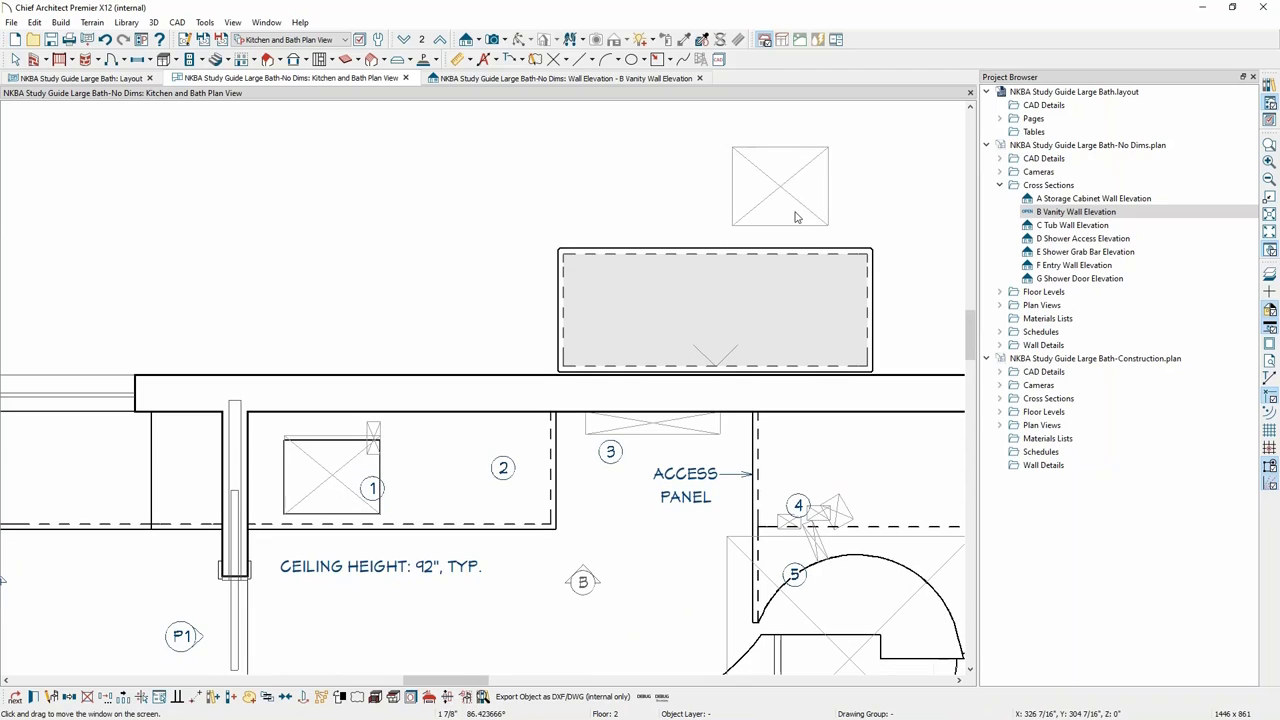
key("space")
left_click(749, 281)
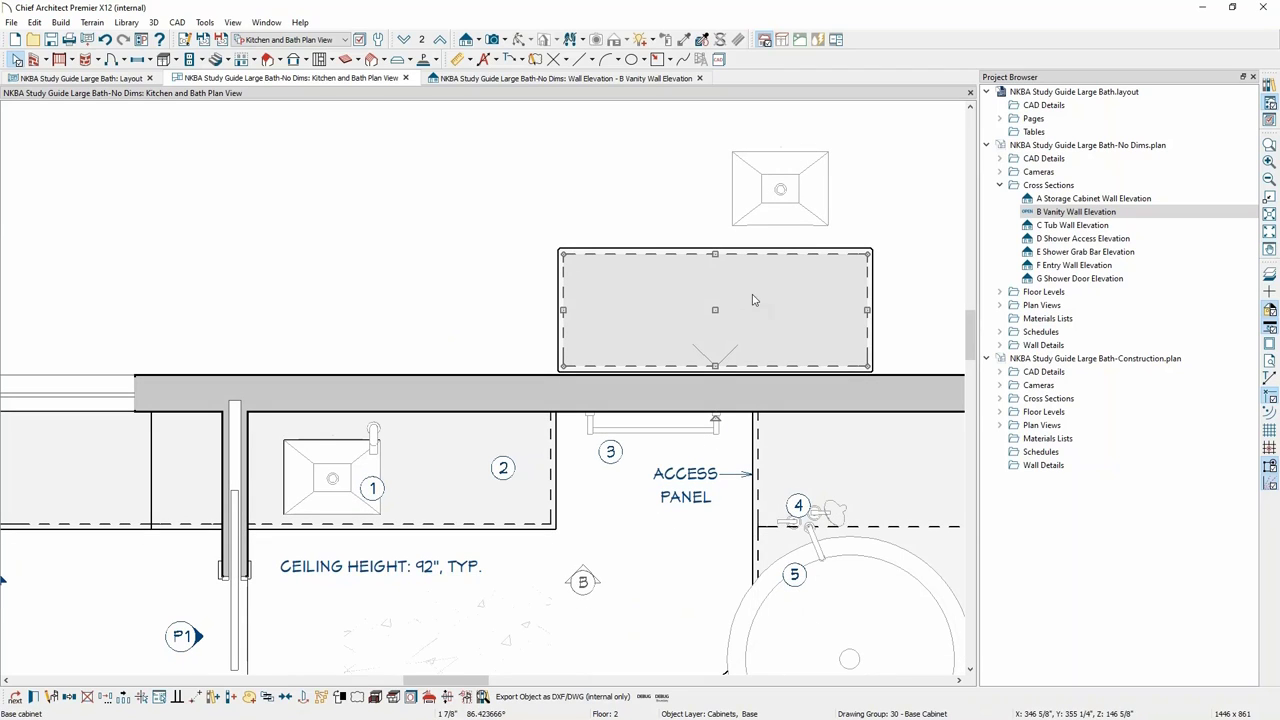
Move the detached sink CAD block from above the copied cabinet back onto the bathroom vanity, to the right of the first sink.
key("Escape")
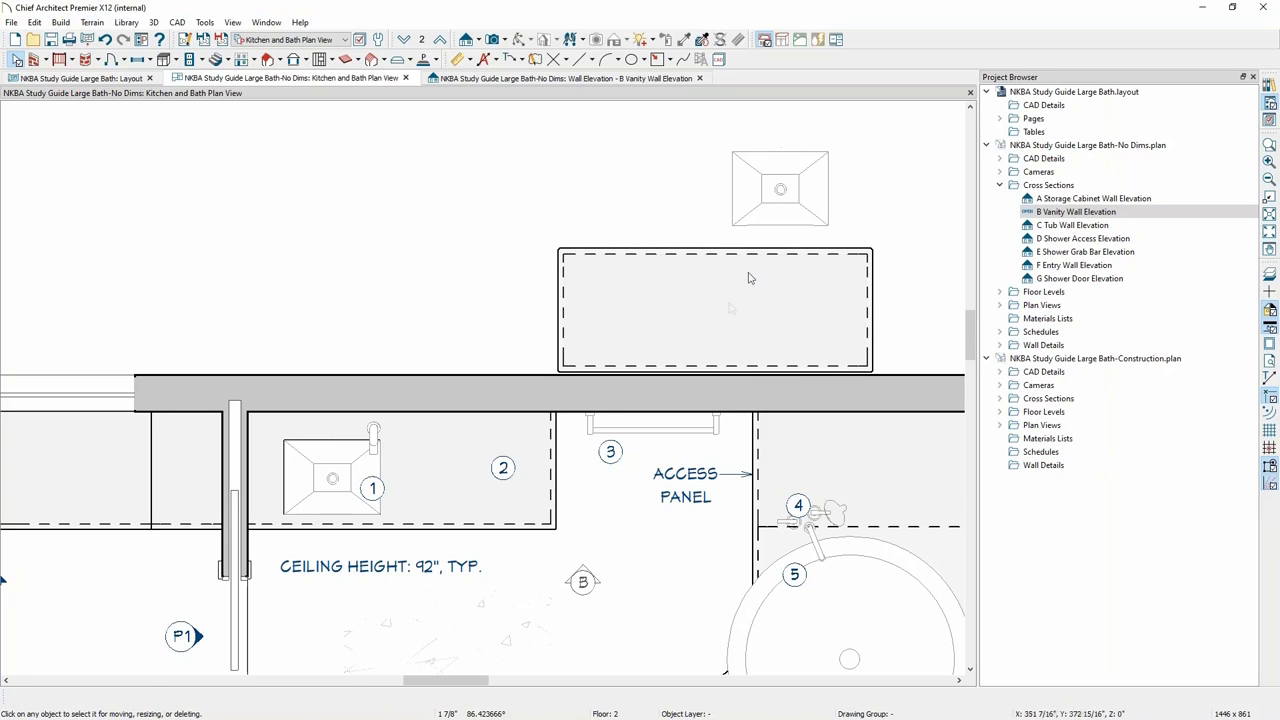
left_click(705, 322)
key("Tab")
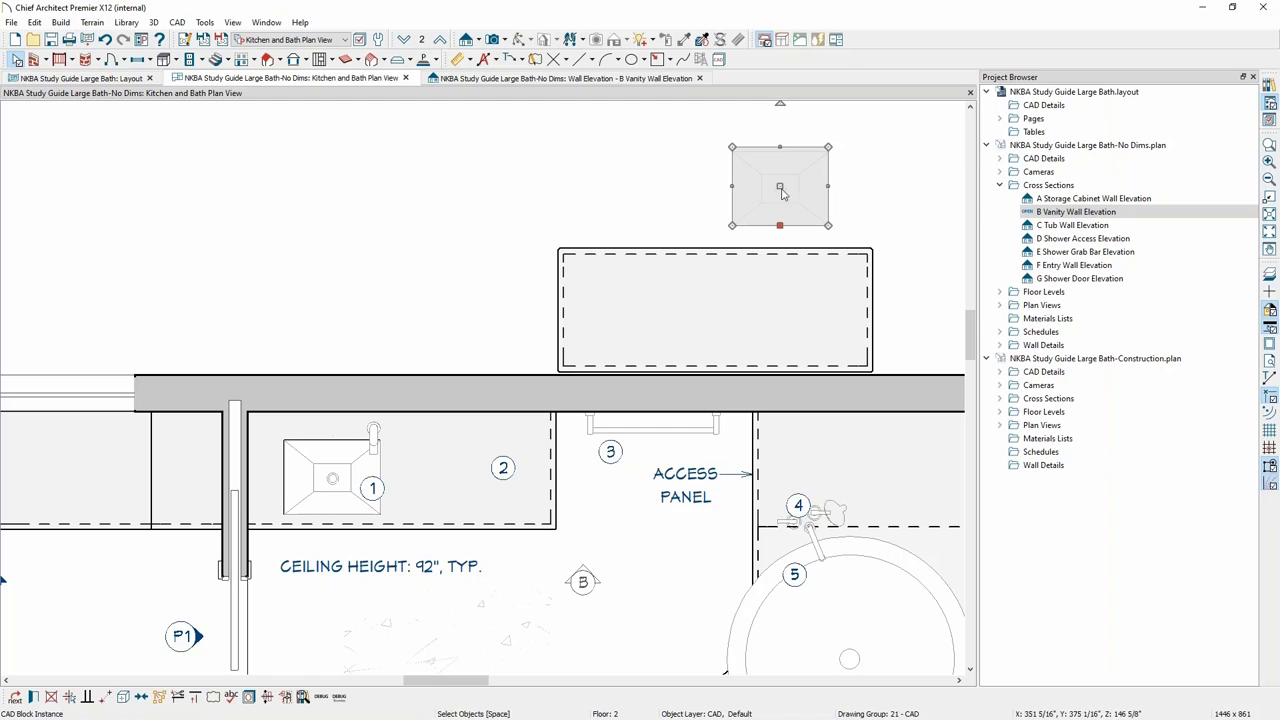
left_click_drag(779, 188, 462, 474)
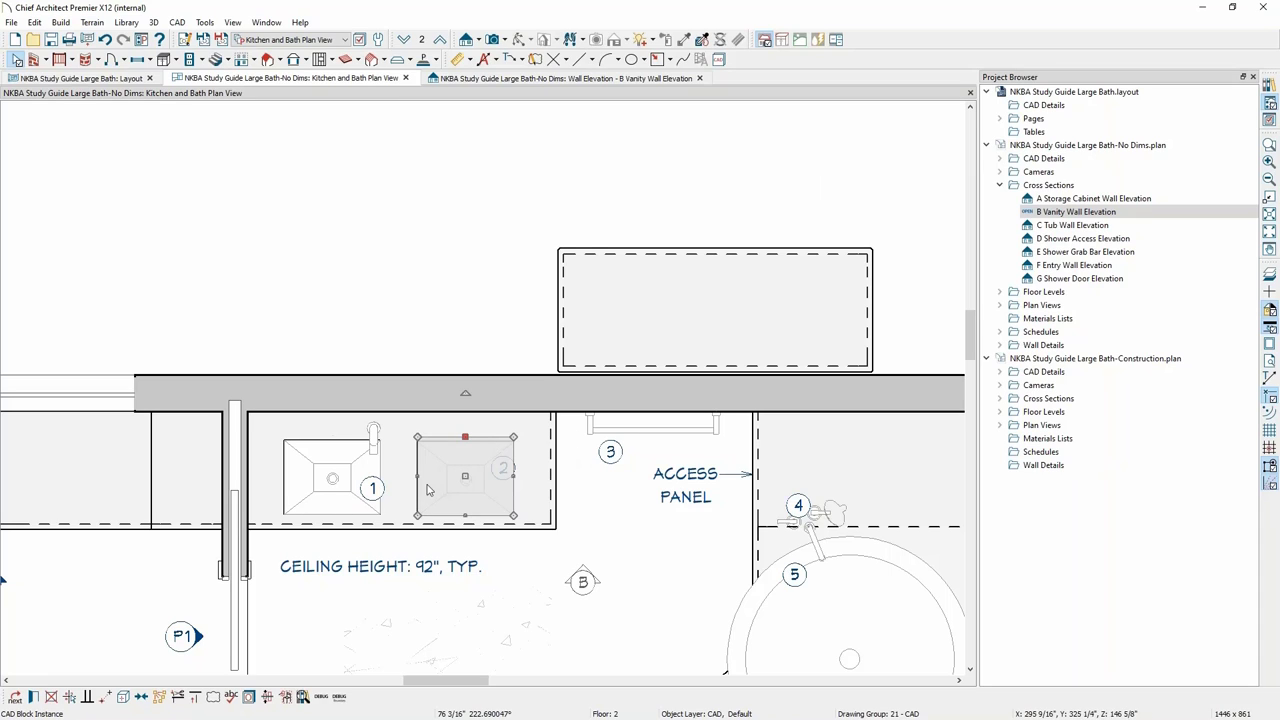
Collapse the project tree and browse the Chief Architect Core Catalogs library to Architectural, Fixtures, Sinks, Bar Sinks.
left_click(999, 185)
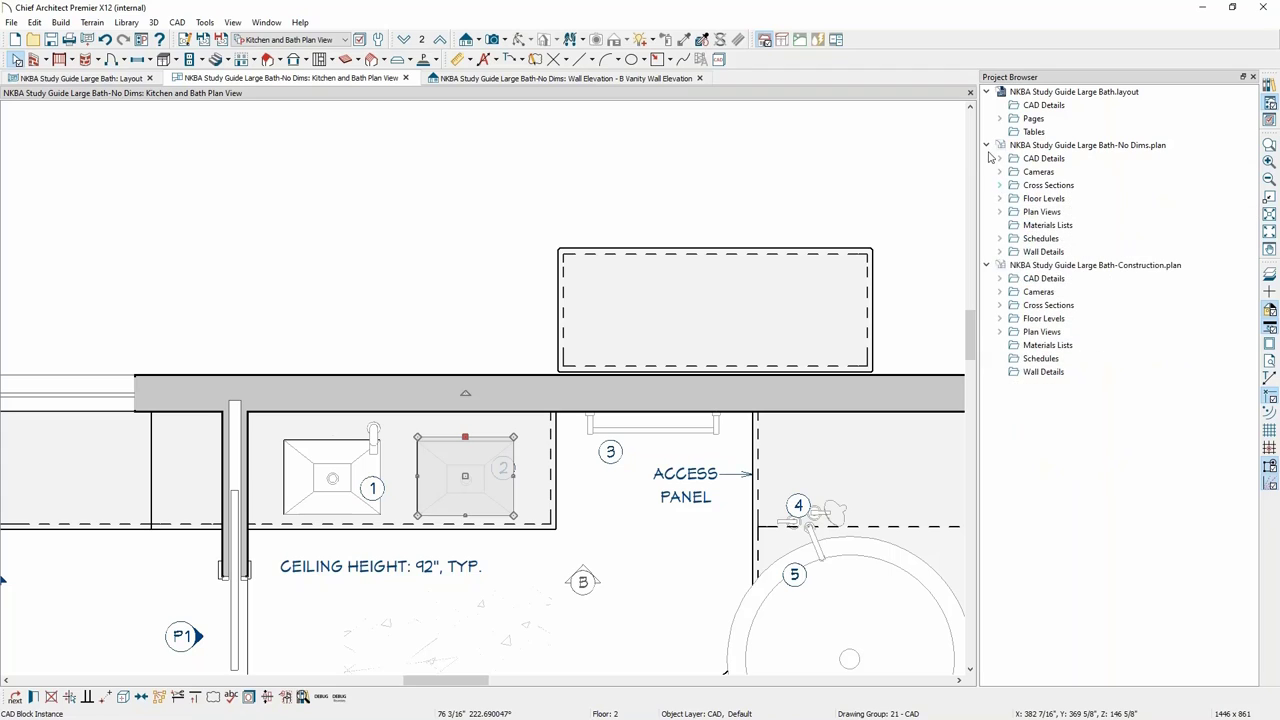
left_click(987, 146)
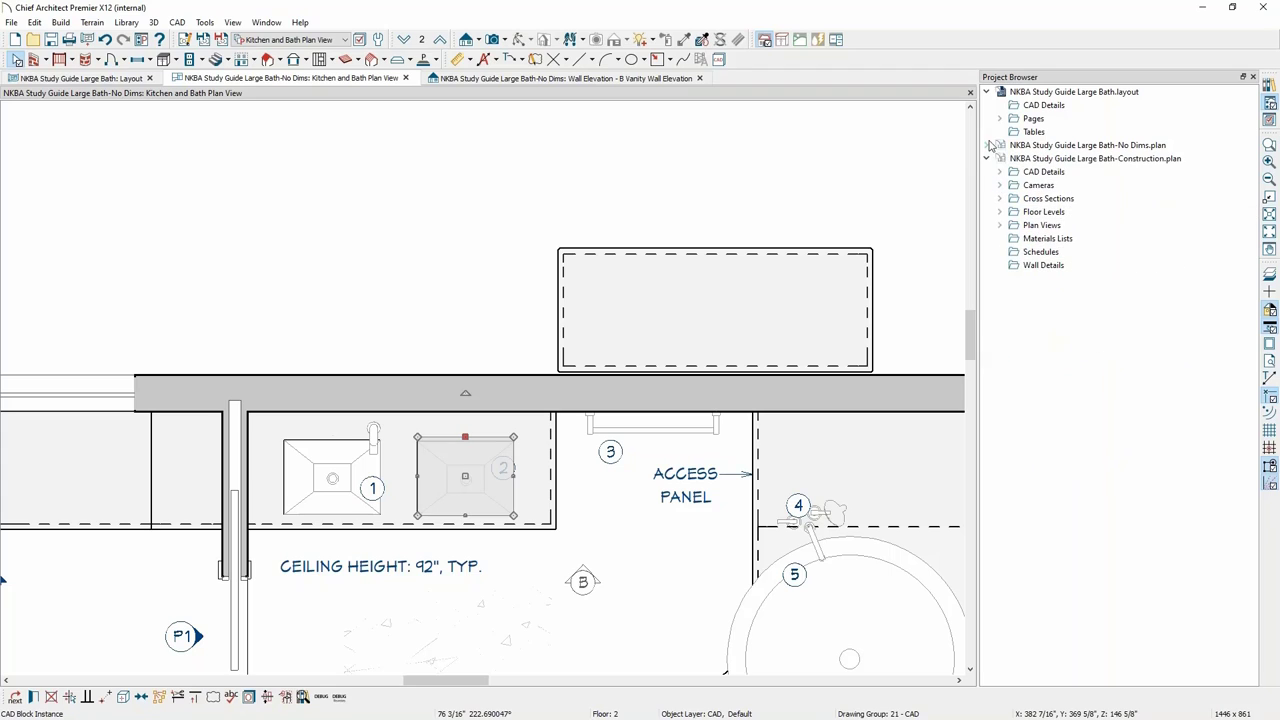
left_click(1266, 86)
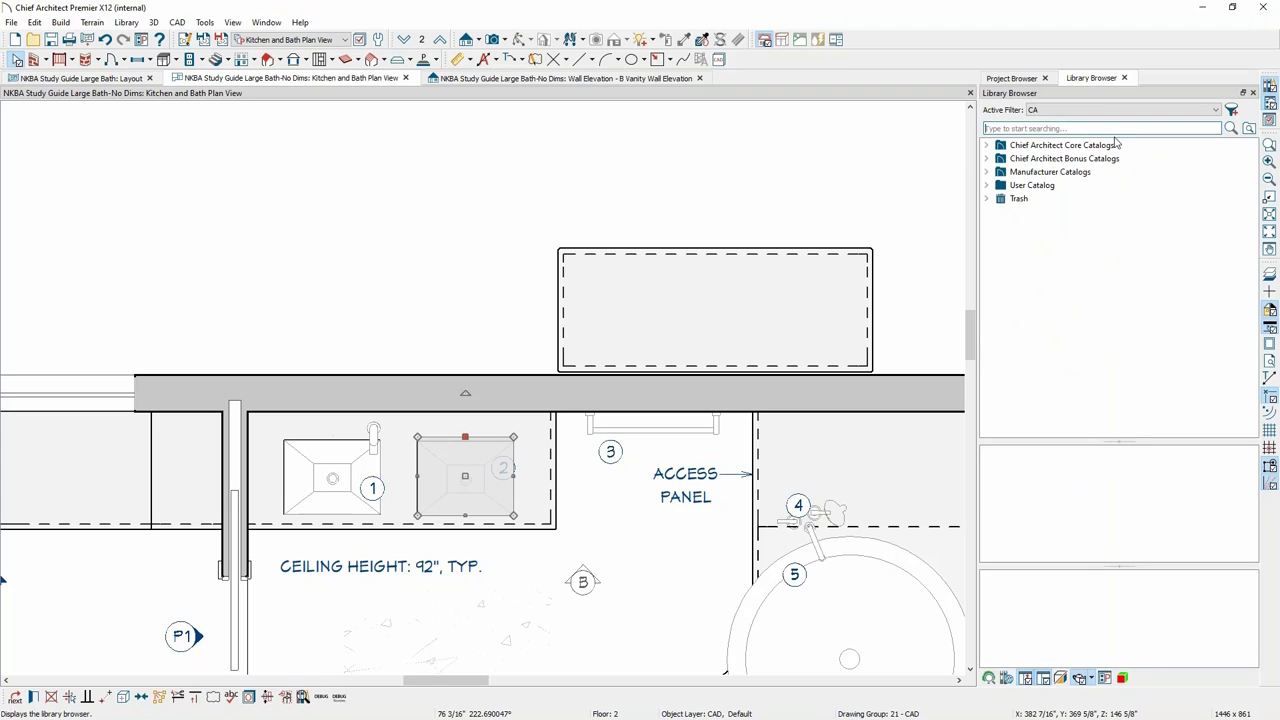
left_click(986, 145)
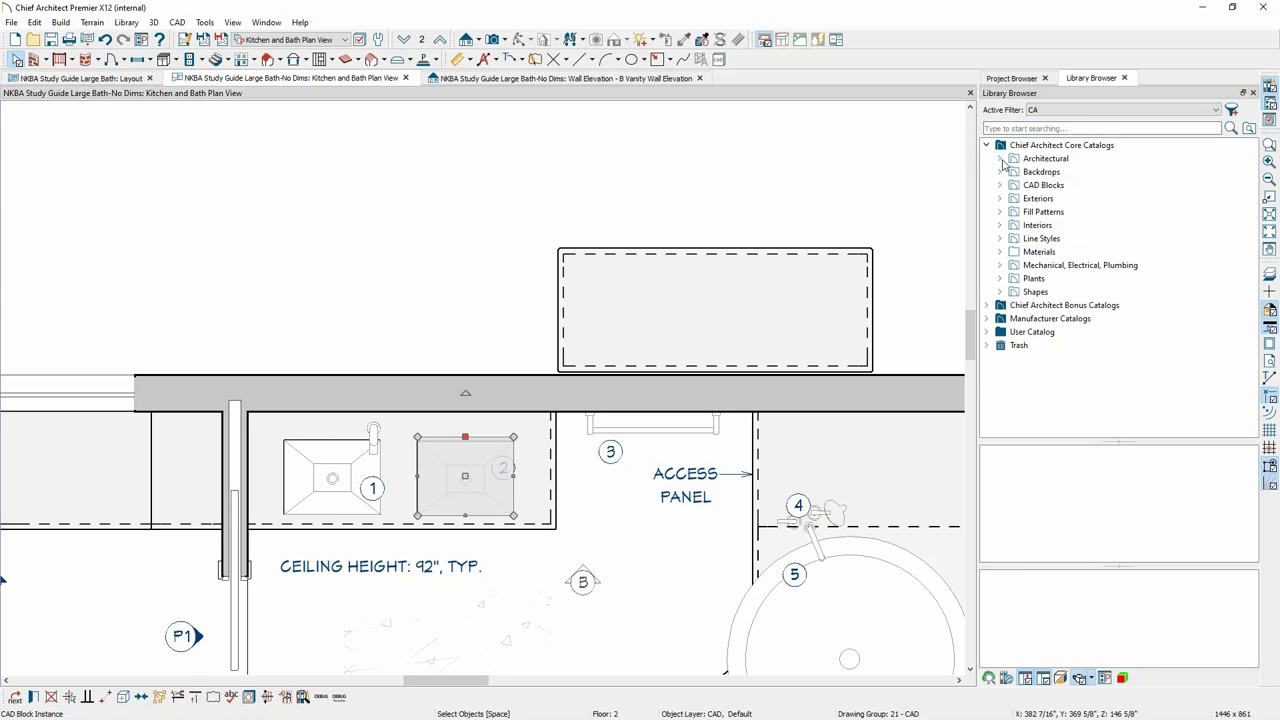
left_click(999, 159)
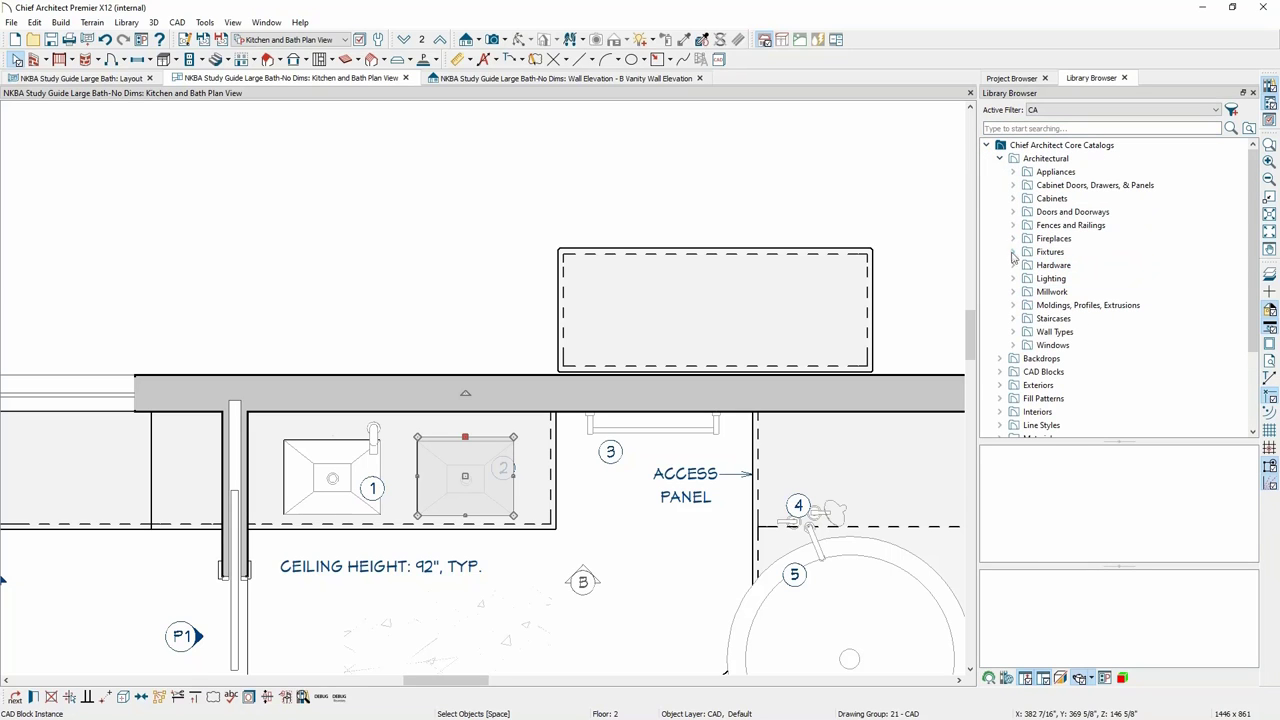
left_click(1012, 253)
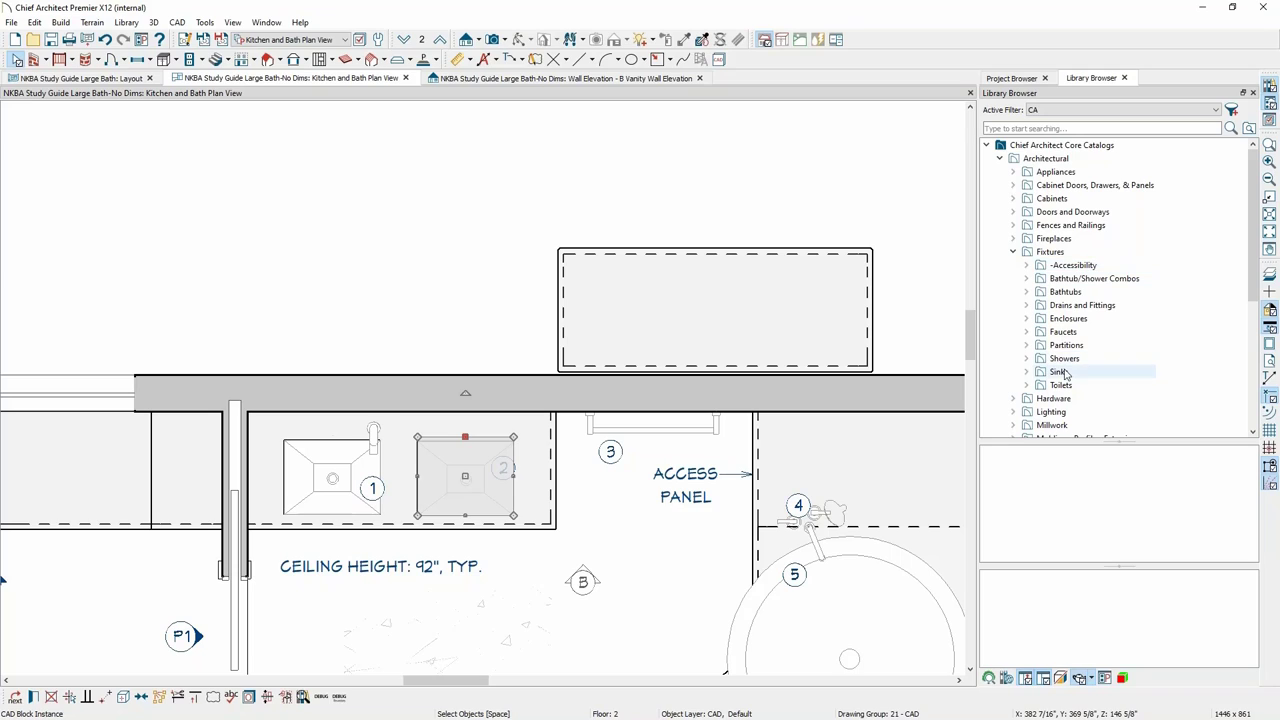
left_click(1031, 372)
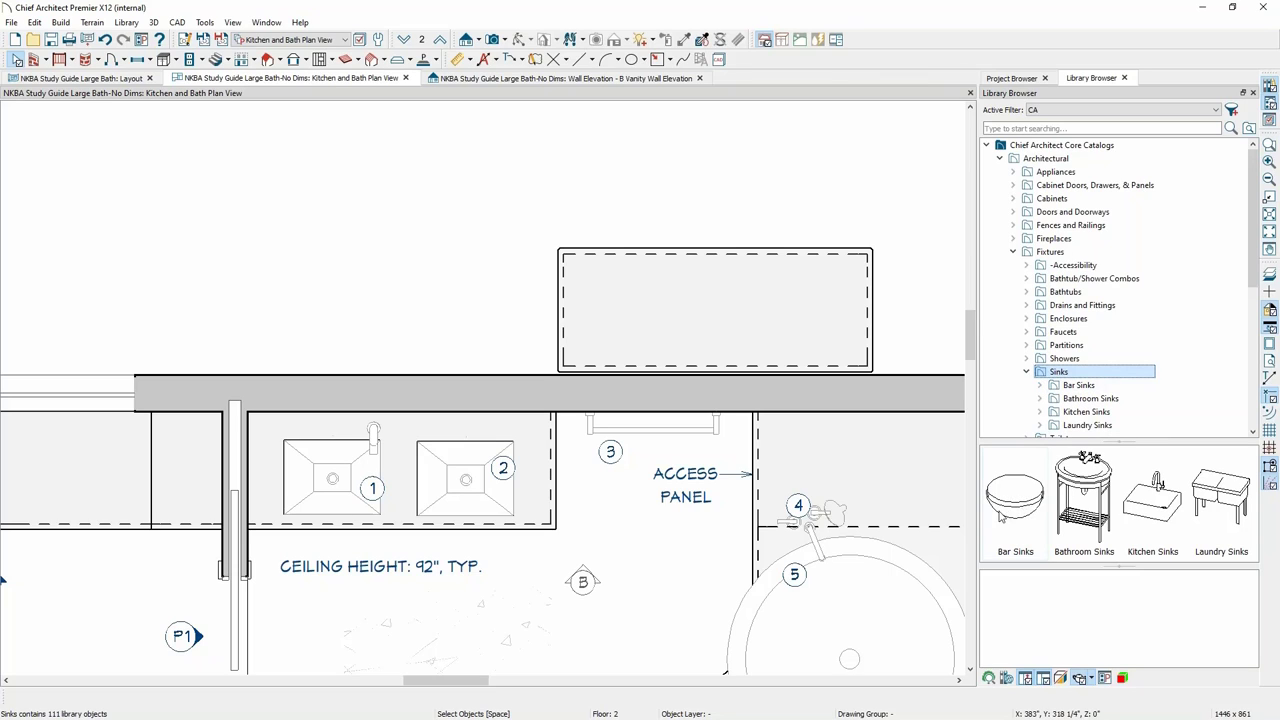
left_click(1041, 386)
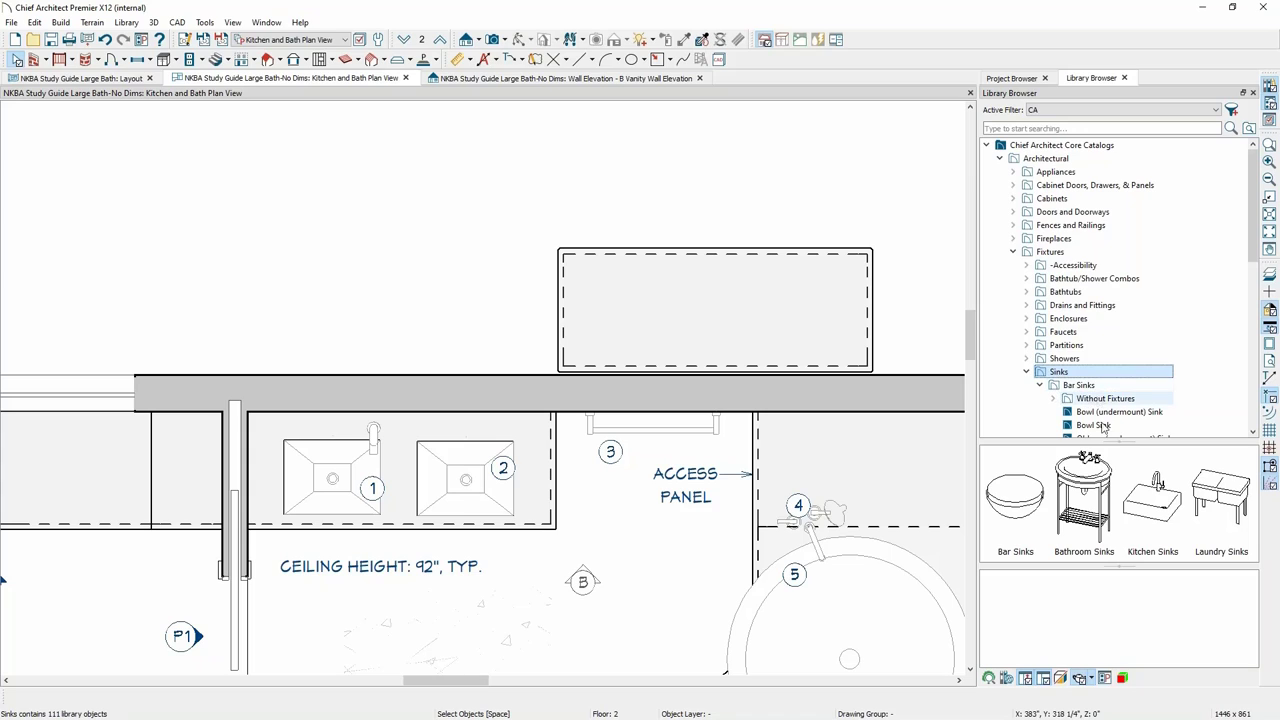
scroll(1136, 355, "down", 1)
scroll(1136, 355, "down", 1)
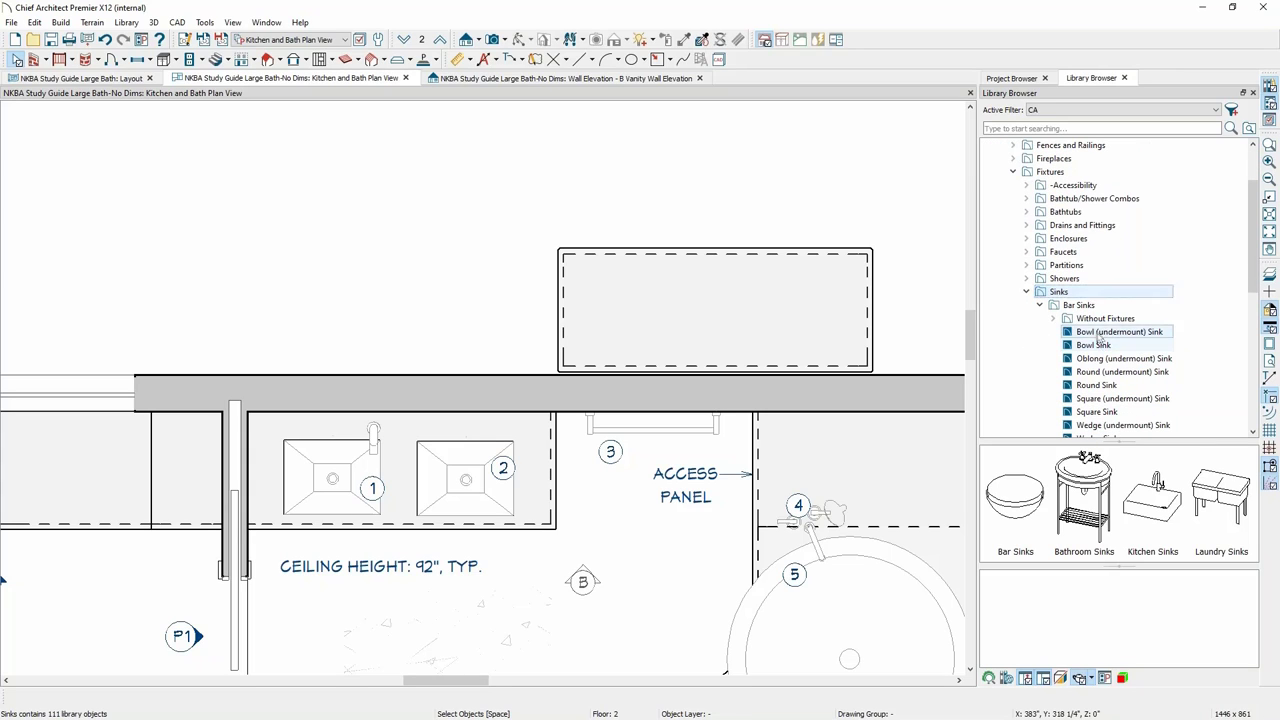
Place the Bowl (undermount) Sink as a free-standing object on the bathroom floor between the vanity and the access panel.
left_click(1102, 333)
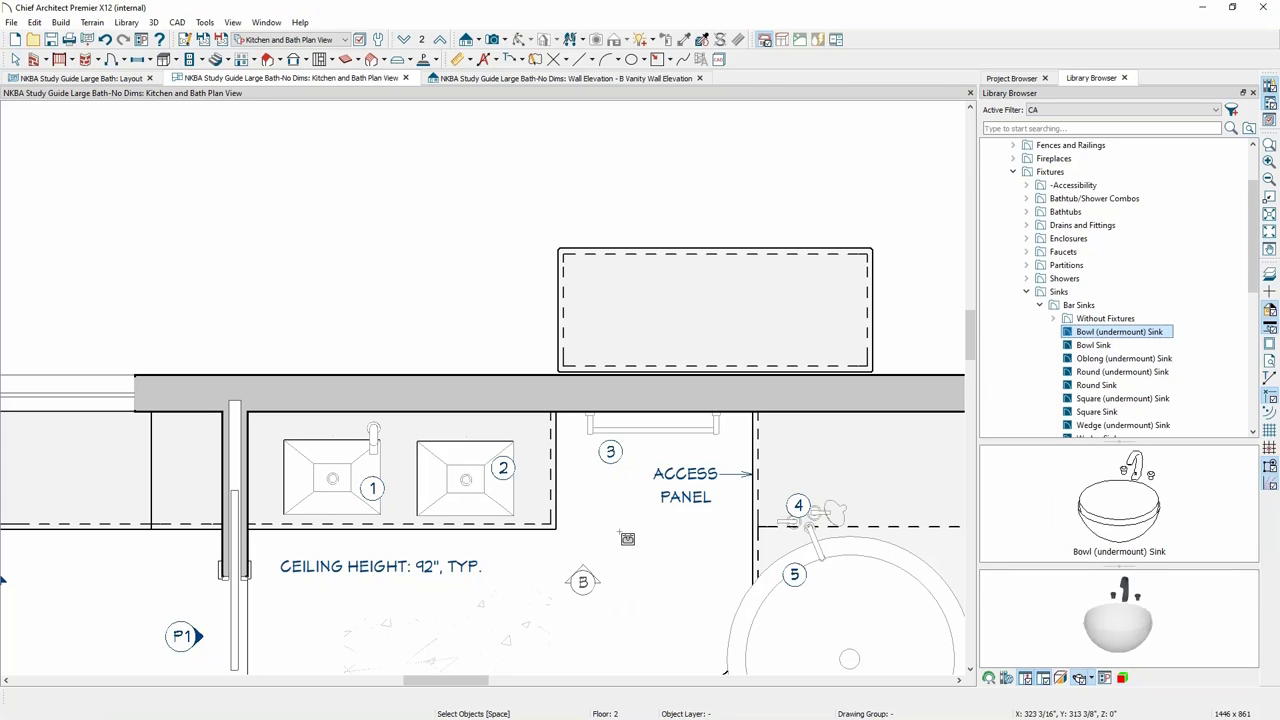
left_click(606, 524)
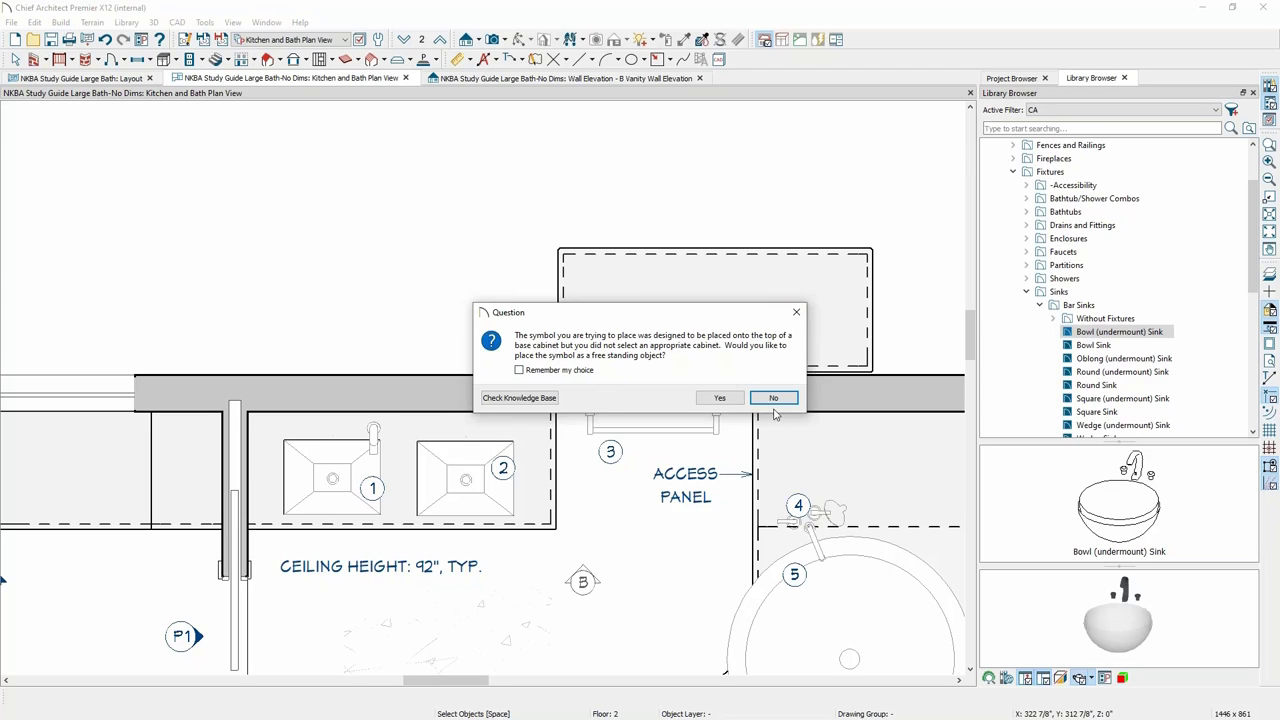
left_click(722, 400)
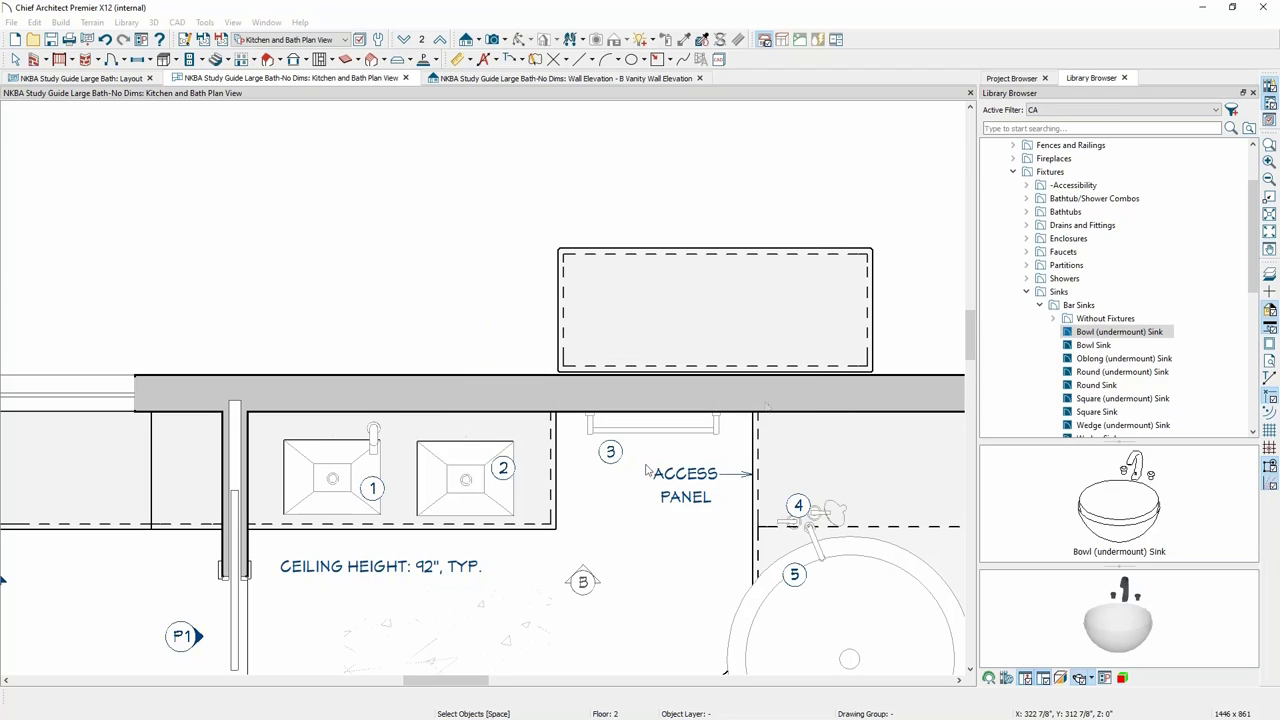
left_click(636, 538)
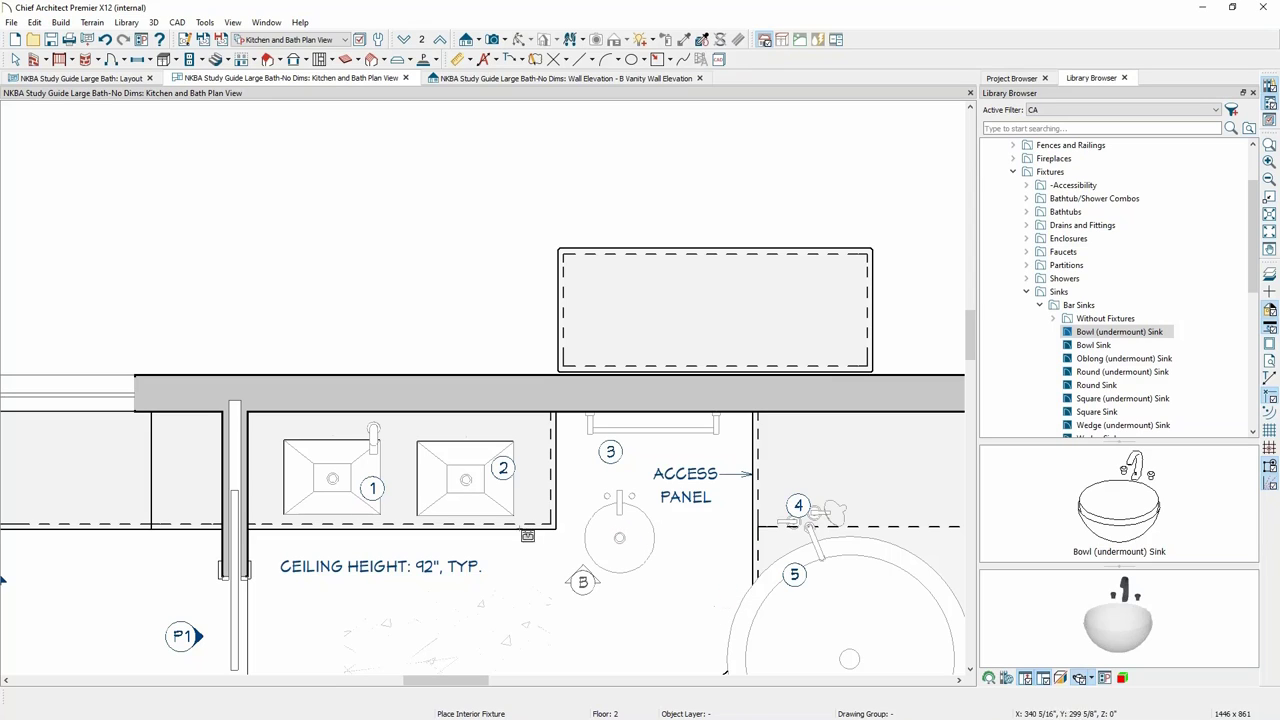
Move the rectangular sink CAD block at callout 2 from the vanity onto the loose base cabinet beyond the wall.
key("space")
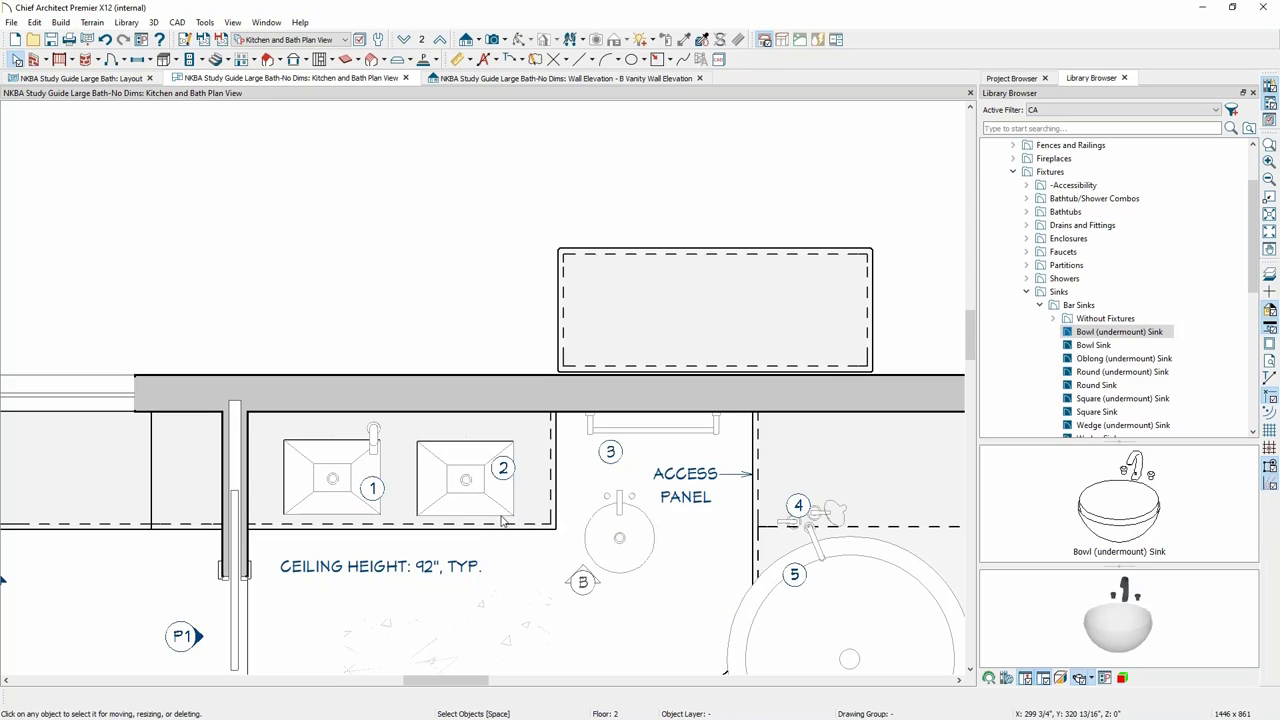
left_click(455, 487)
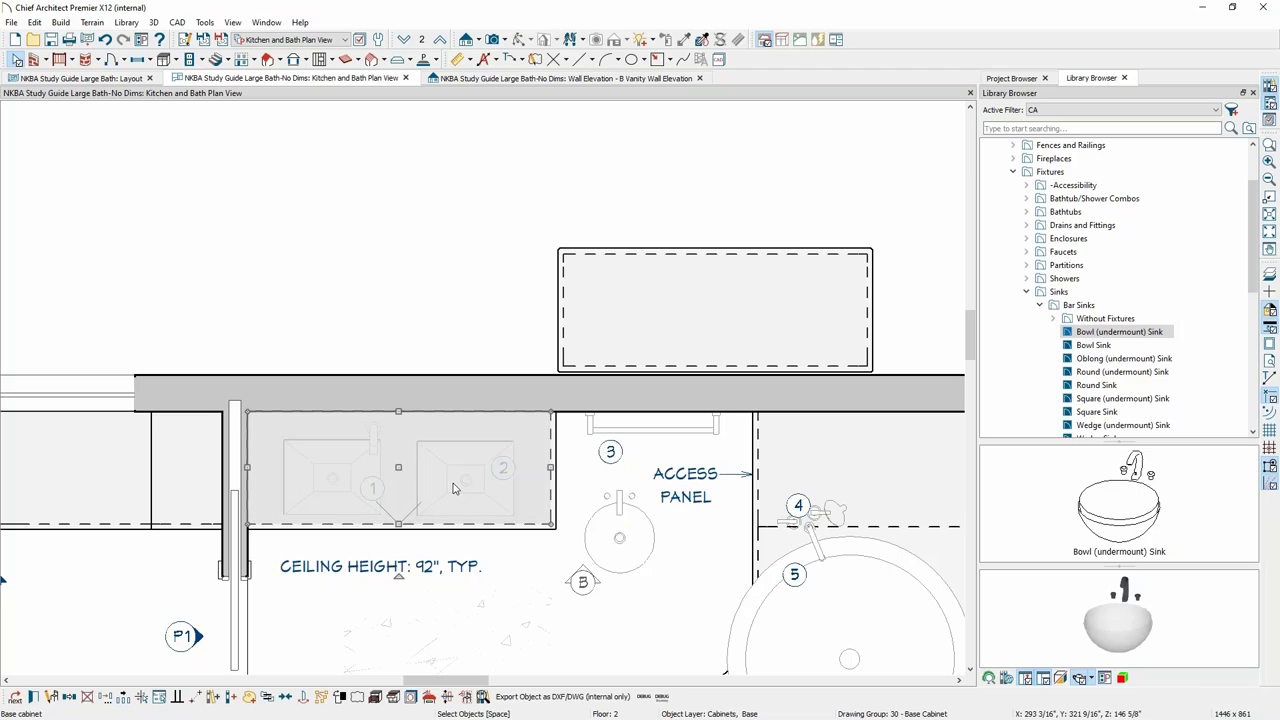
left_click(460, 487)
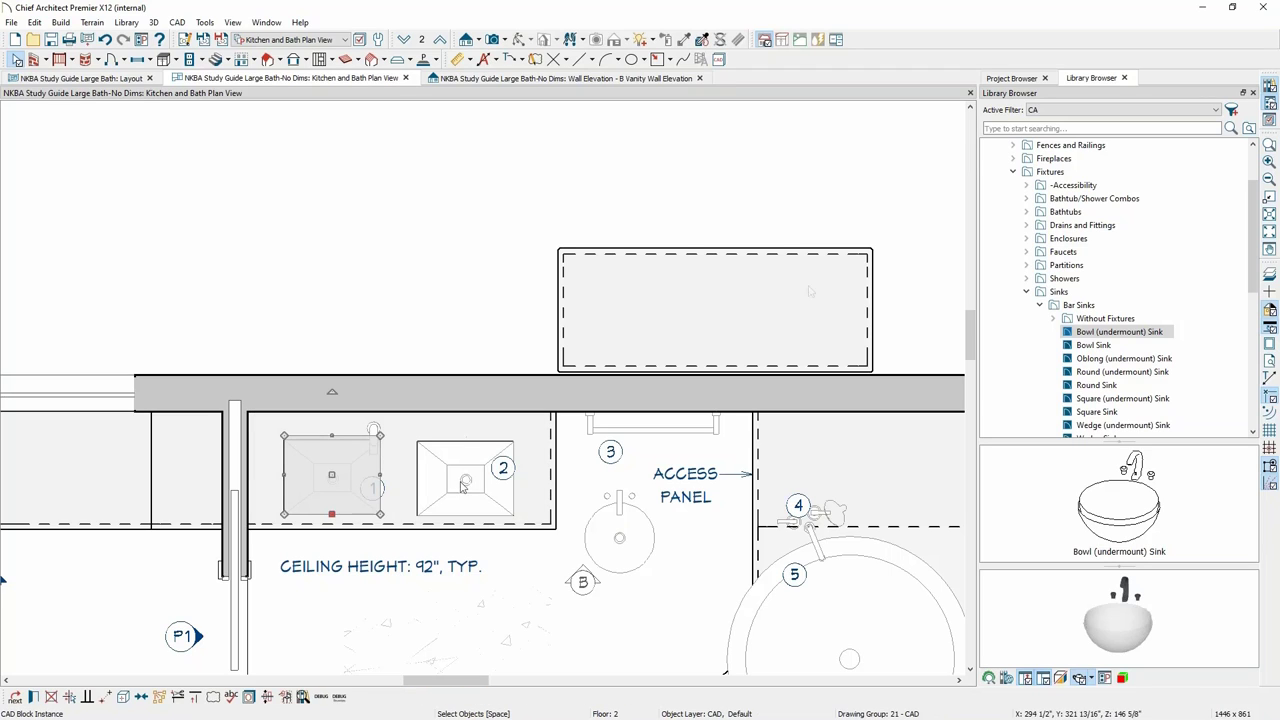
left_click(716, 322)
key("Tab")
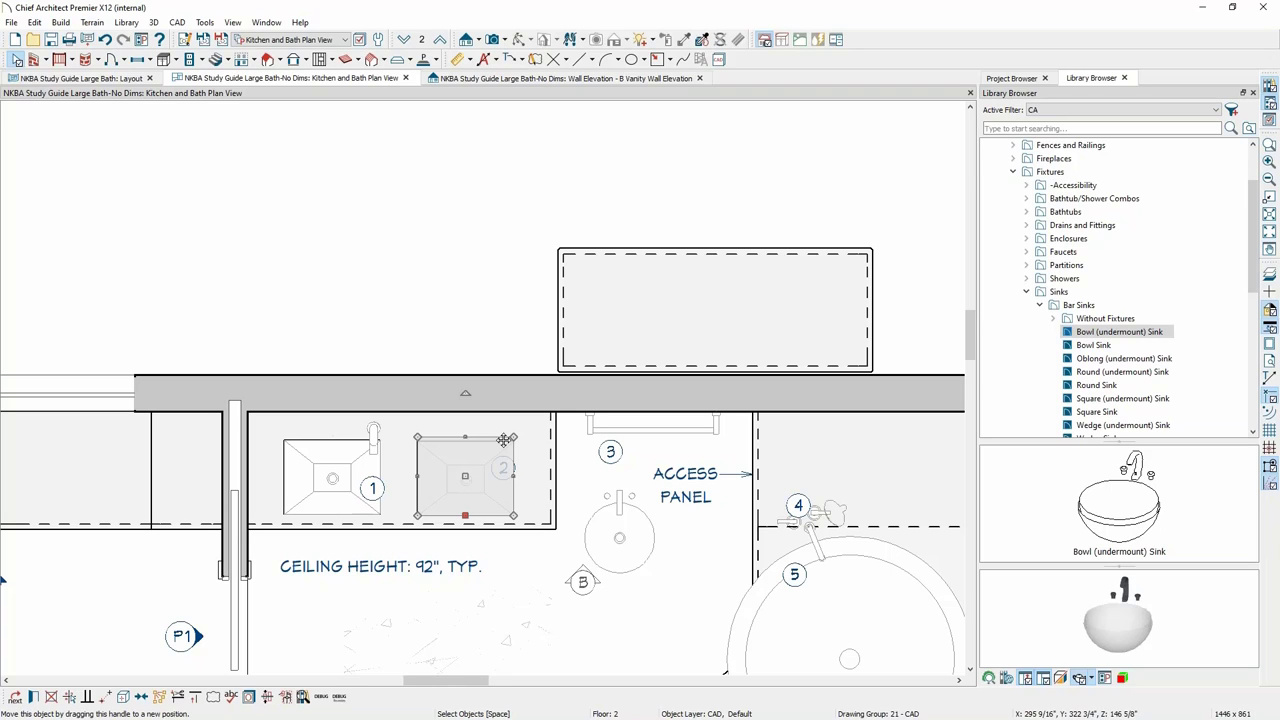
left_click_drag(465, 476, 728, 317)
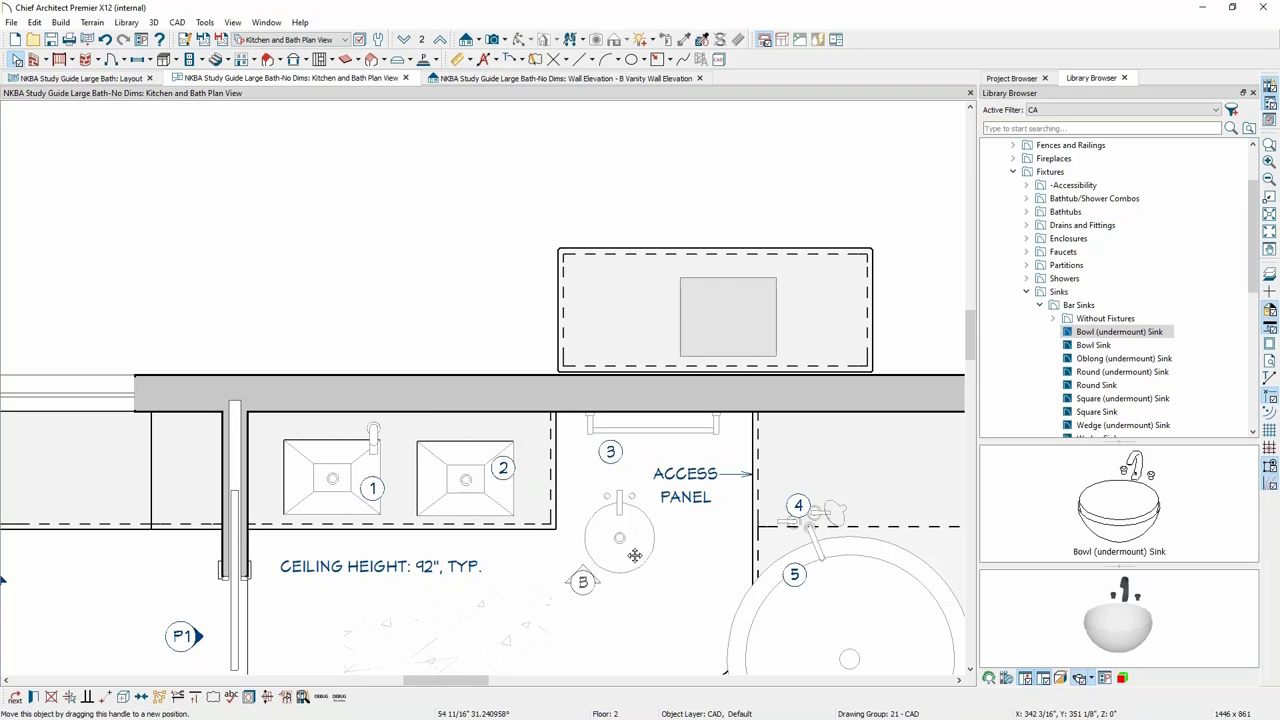
Move the round bowl sink from the open floor beside the vanity into the vanity at callout 2.
left_click(620, 541)
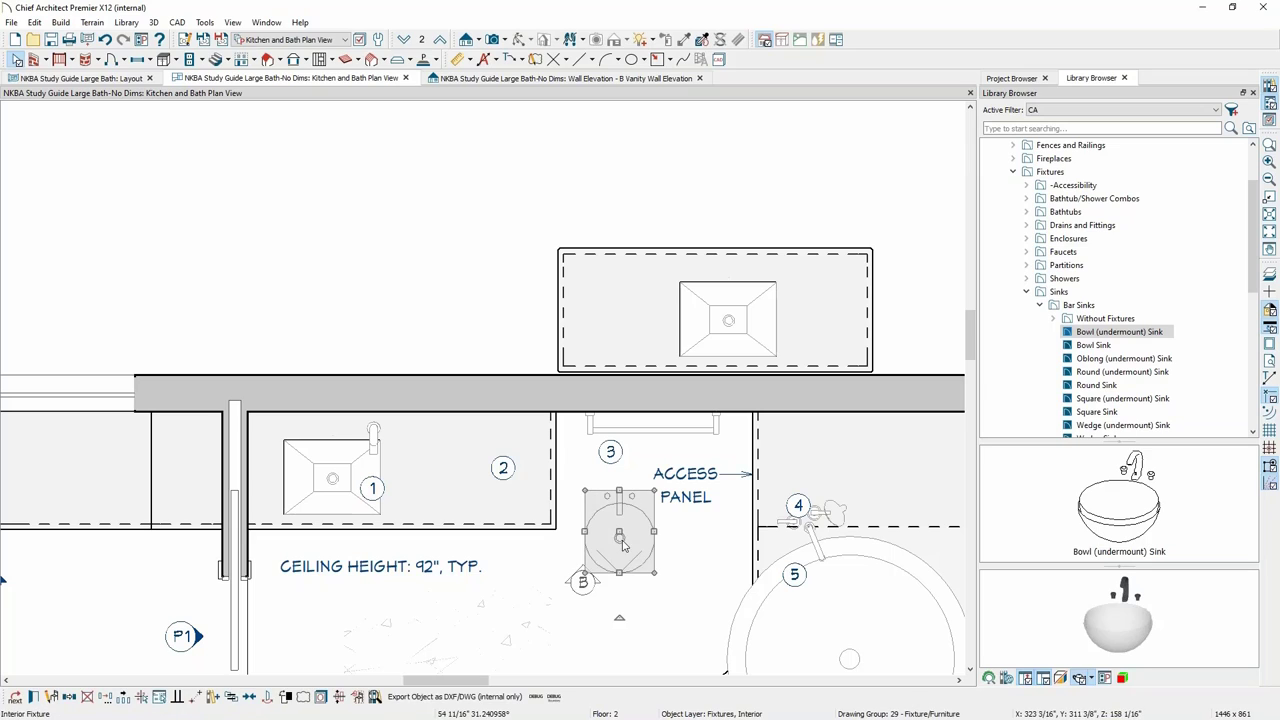
left_click_drag(597, 485, 471, 487)
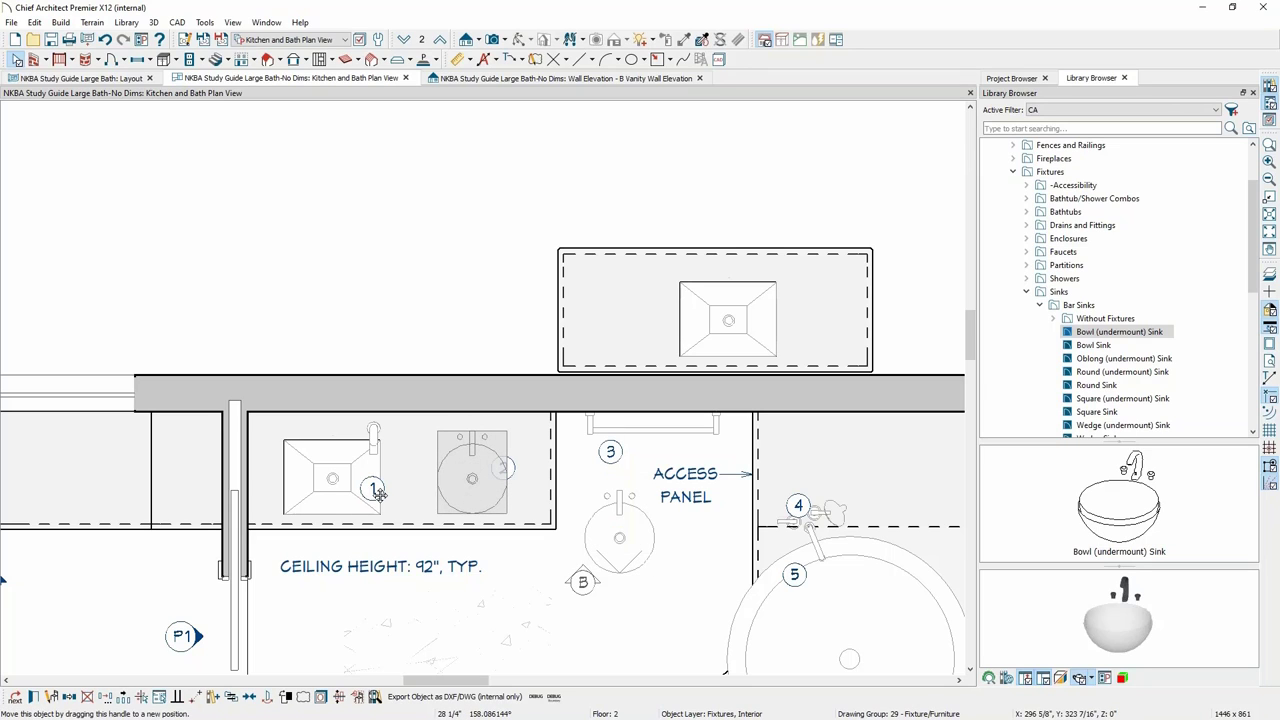
left_click(402, 176)
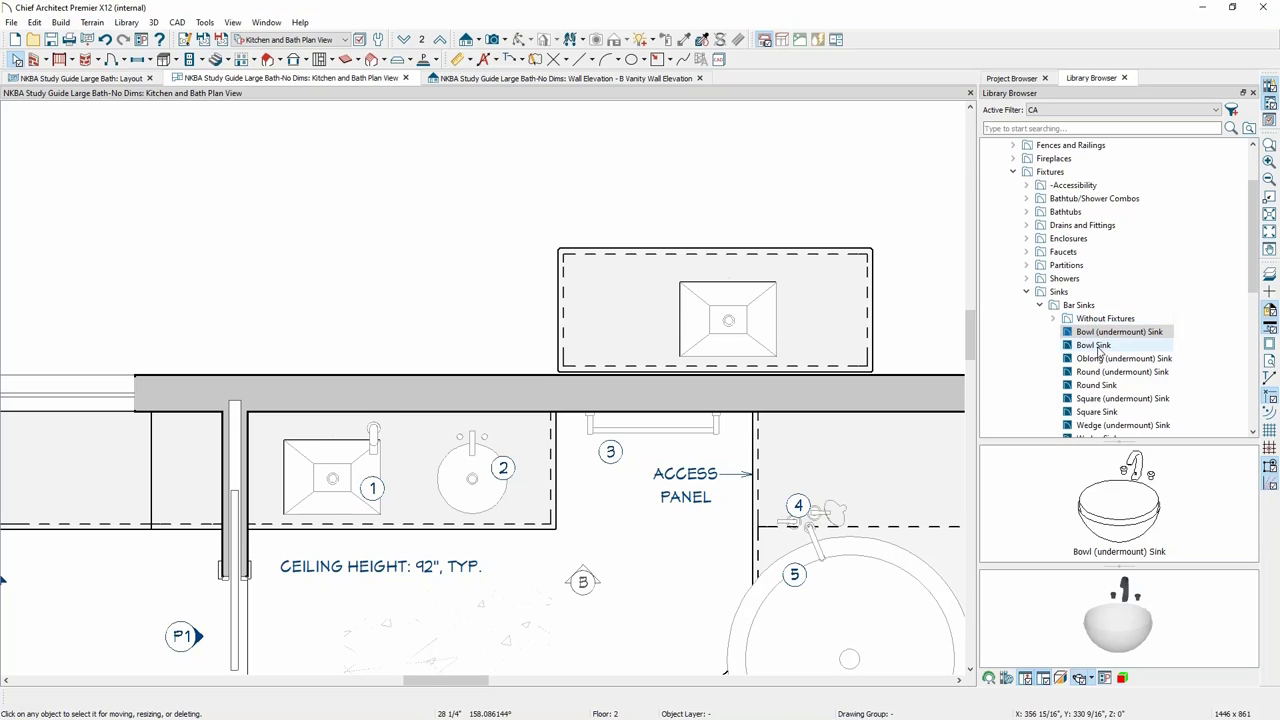
left_click(488, 500)
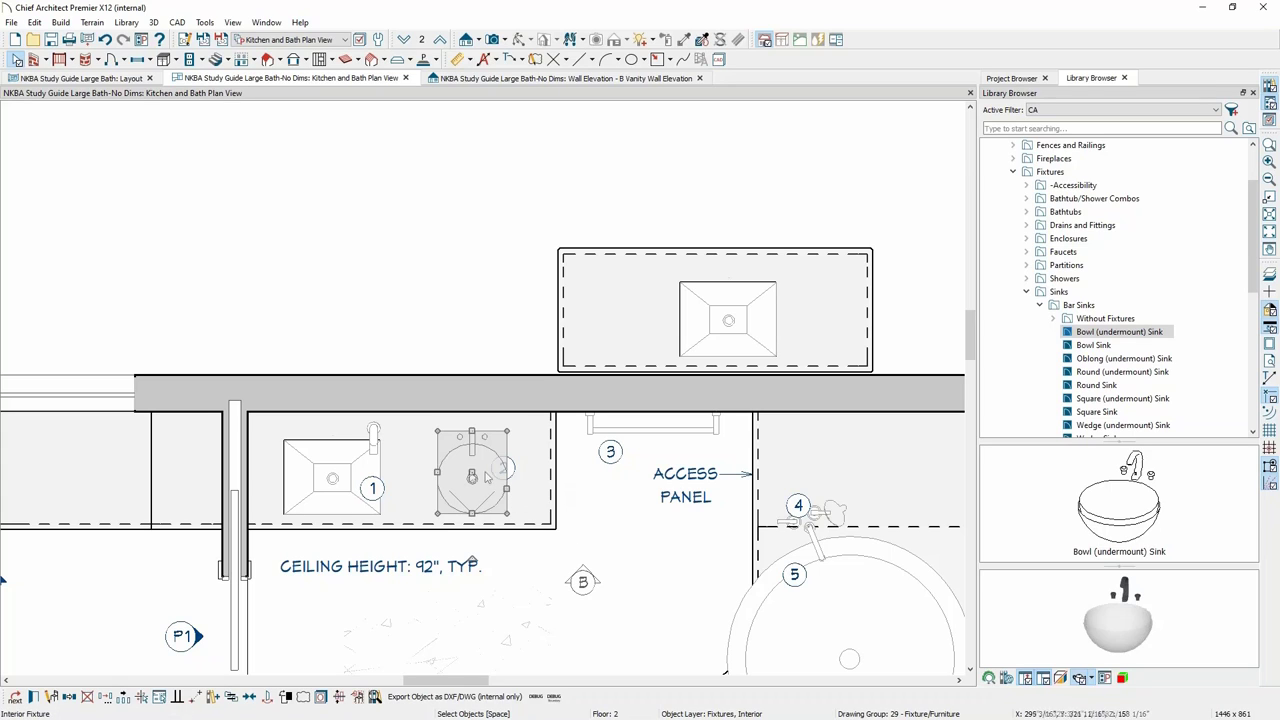
left_click(621, 535)
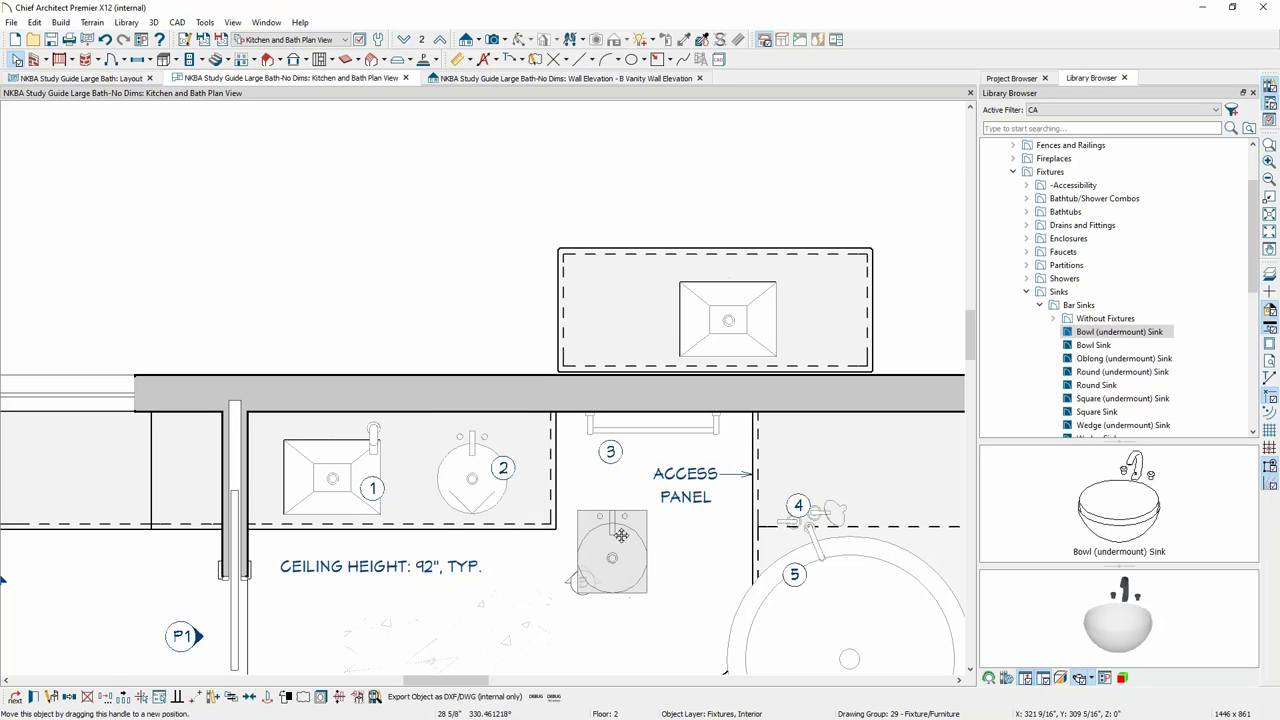
left_click_drag(621, 535, 489, 462)
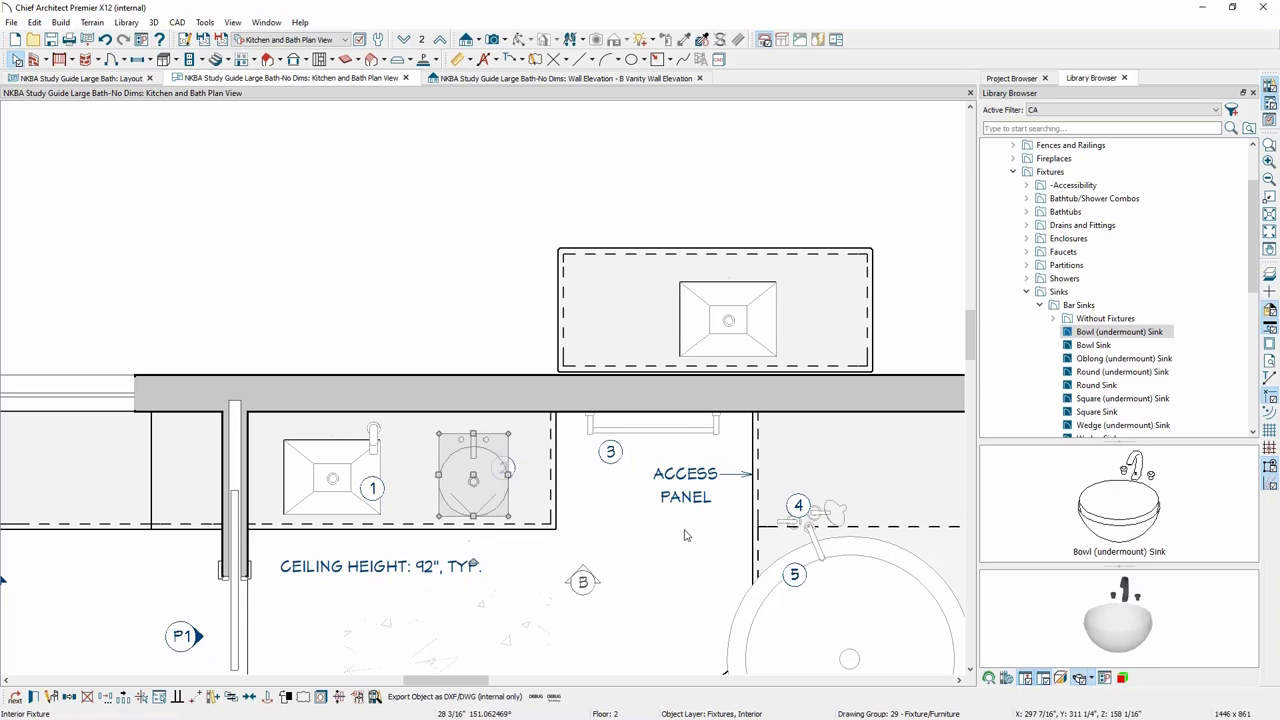
Delete the loose base cabinet beyond the bathroom's outer wall.
left_click(733, 304)
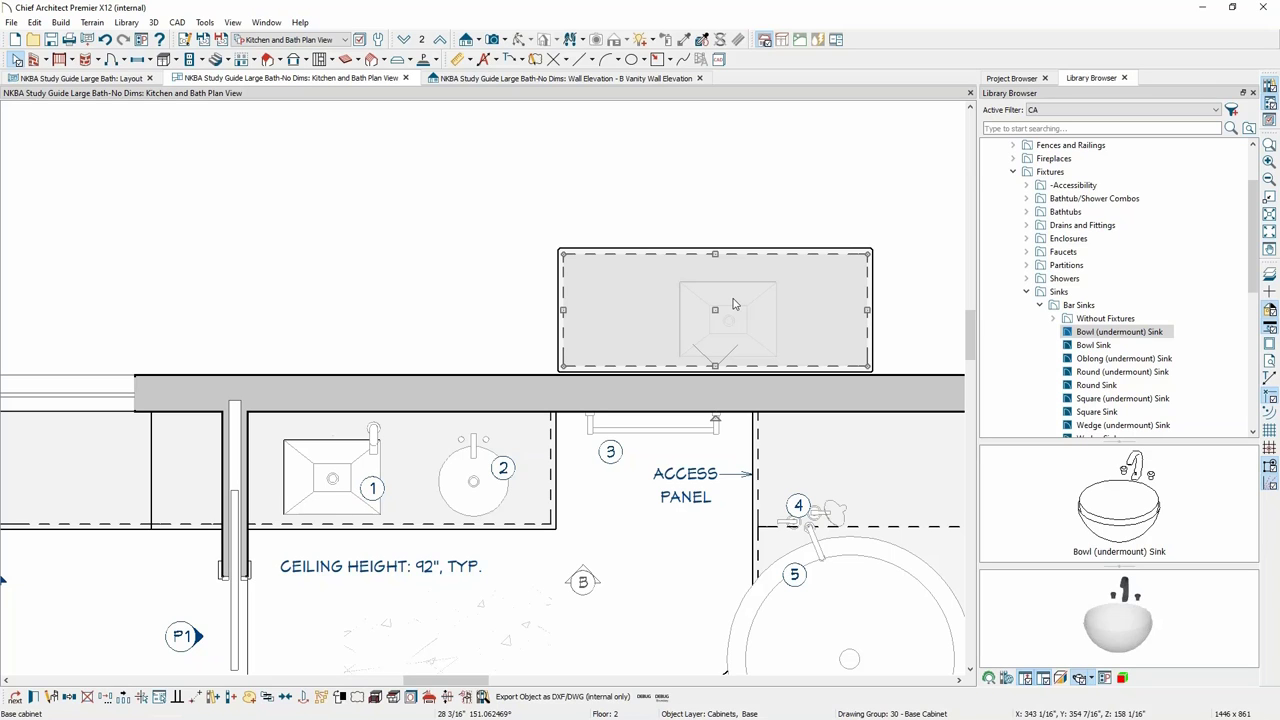
key("Delete")
scroll(447, 408, "down", 1)
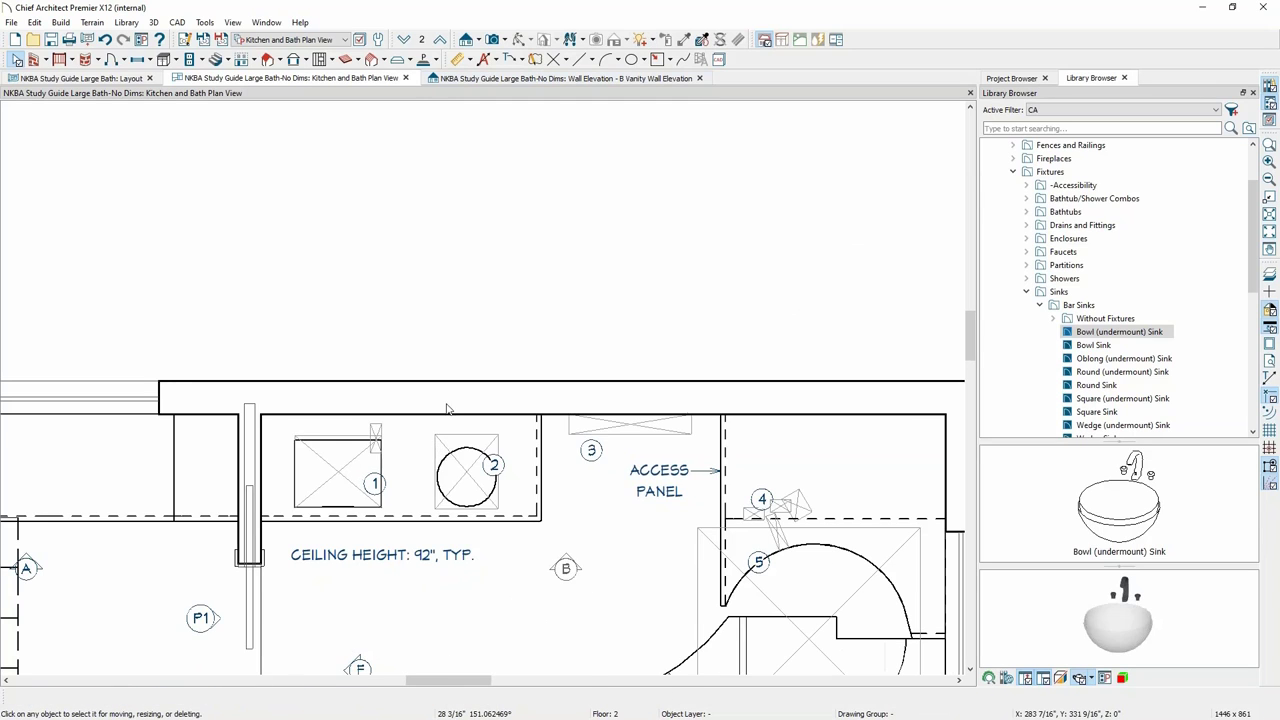
middle_click_drag(447, 408, 450, 120)
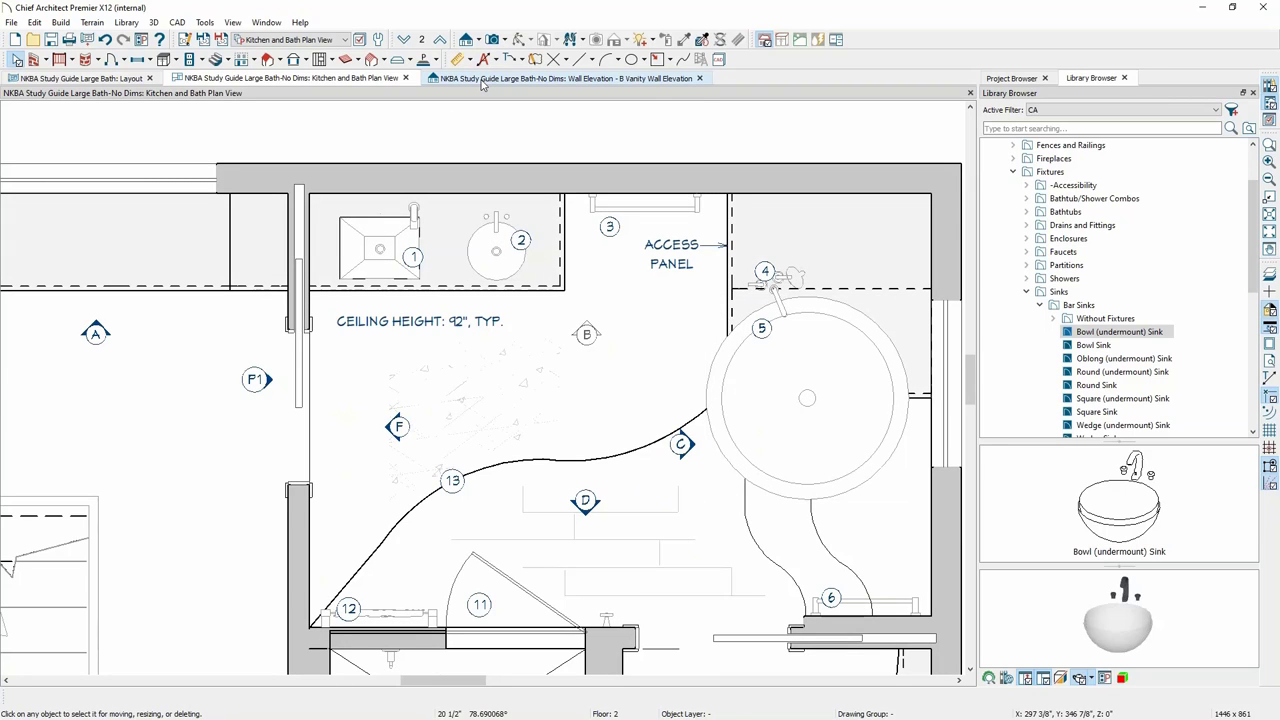
Open the B Vanity wall elevation and set its rendering technique to Standard.
left_click(482, 80)
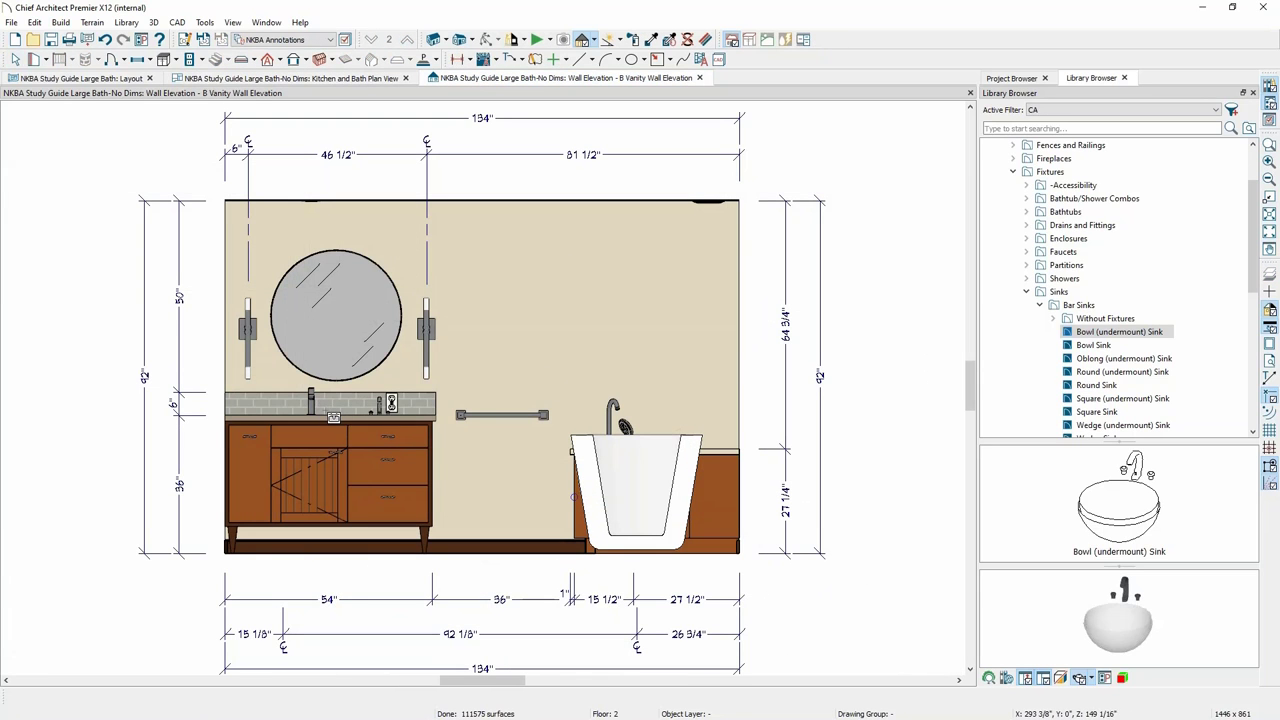
scroll(326, 412, "up", 3)
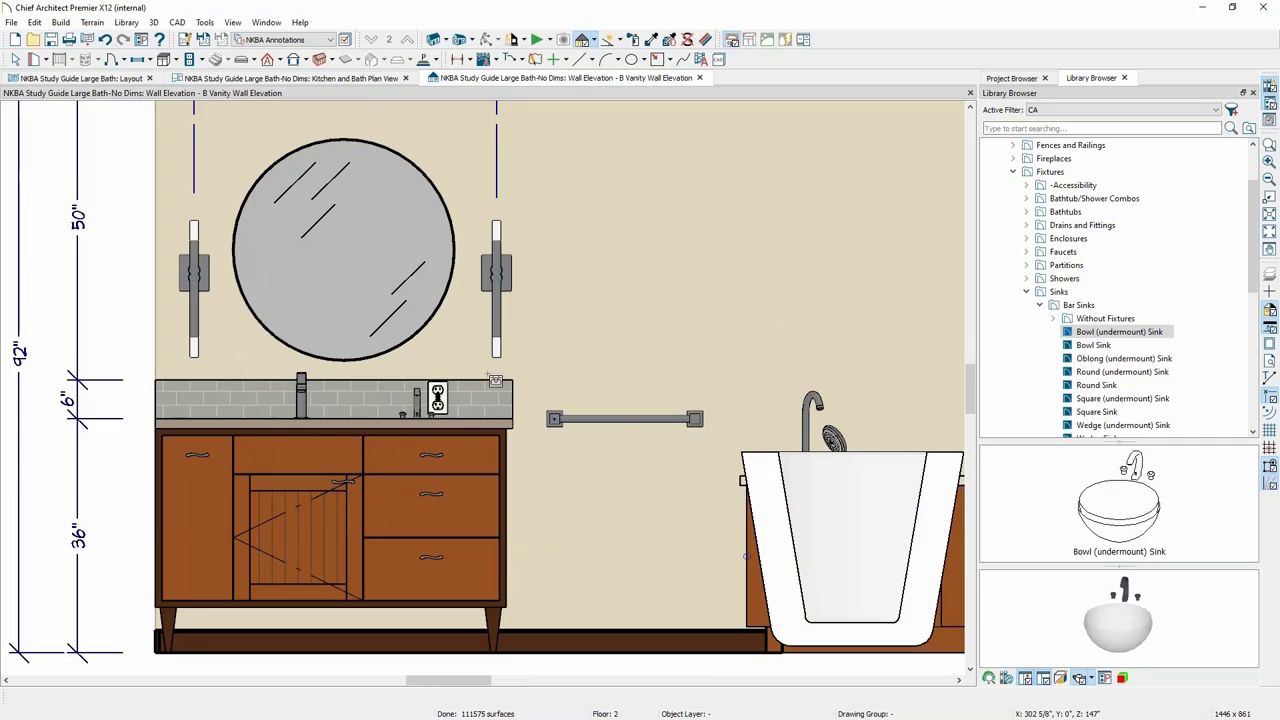
left_click(593, 40)
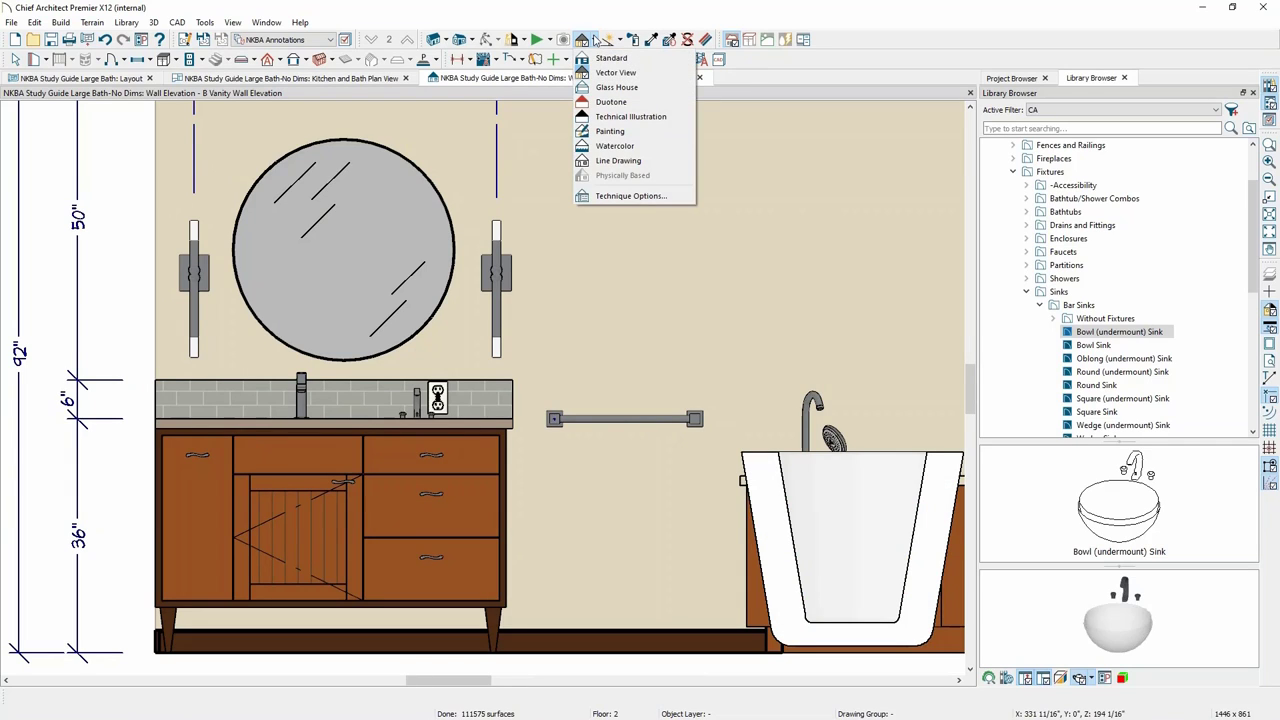
left_click(595, 87)
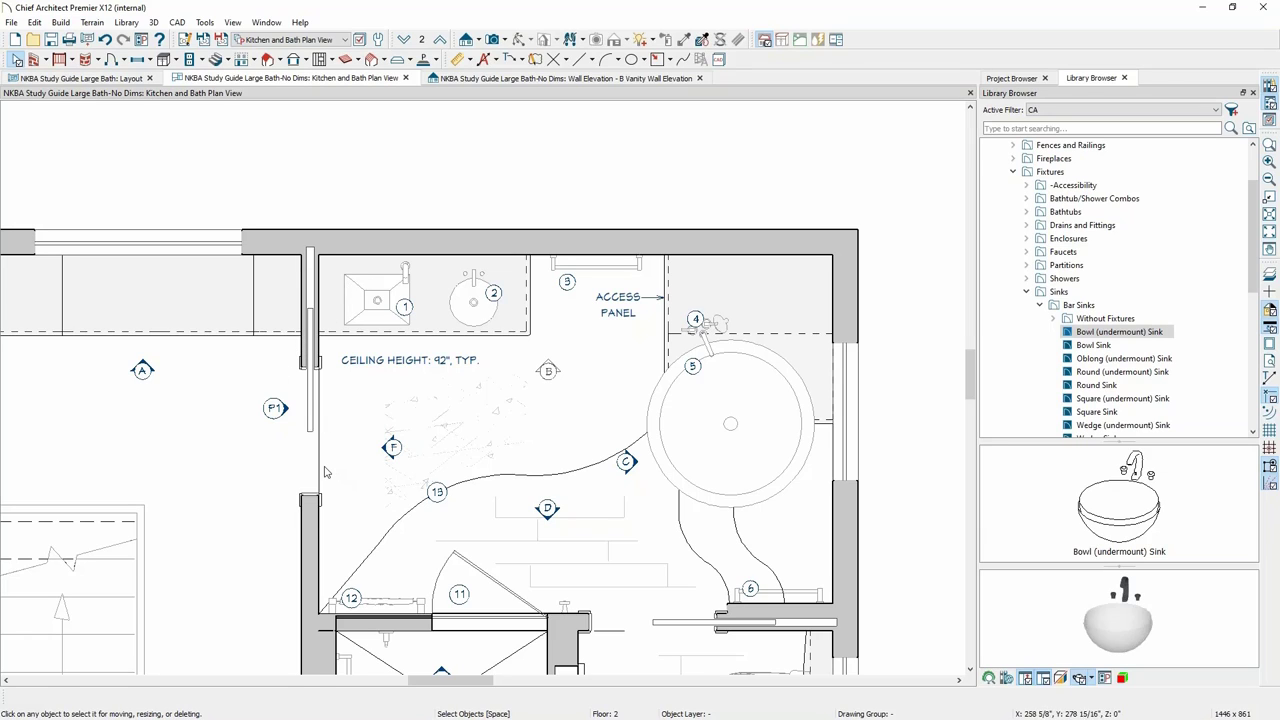
Delete the Elevation B view from layout page 4 and check the mechanical plan on page 3.
mouse_move(449, 437)
middle_mouse_down()
mouse_move(455, 413)
mouse_move(433, 367)
mouse_move(444, 353)
middle_mouse_up()
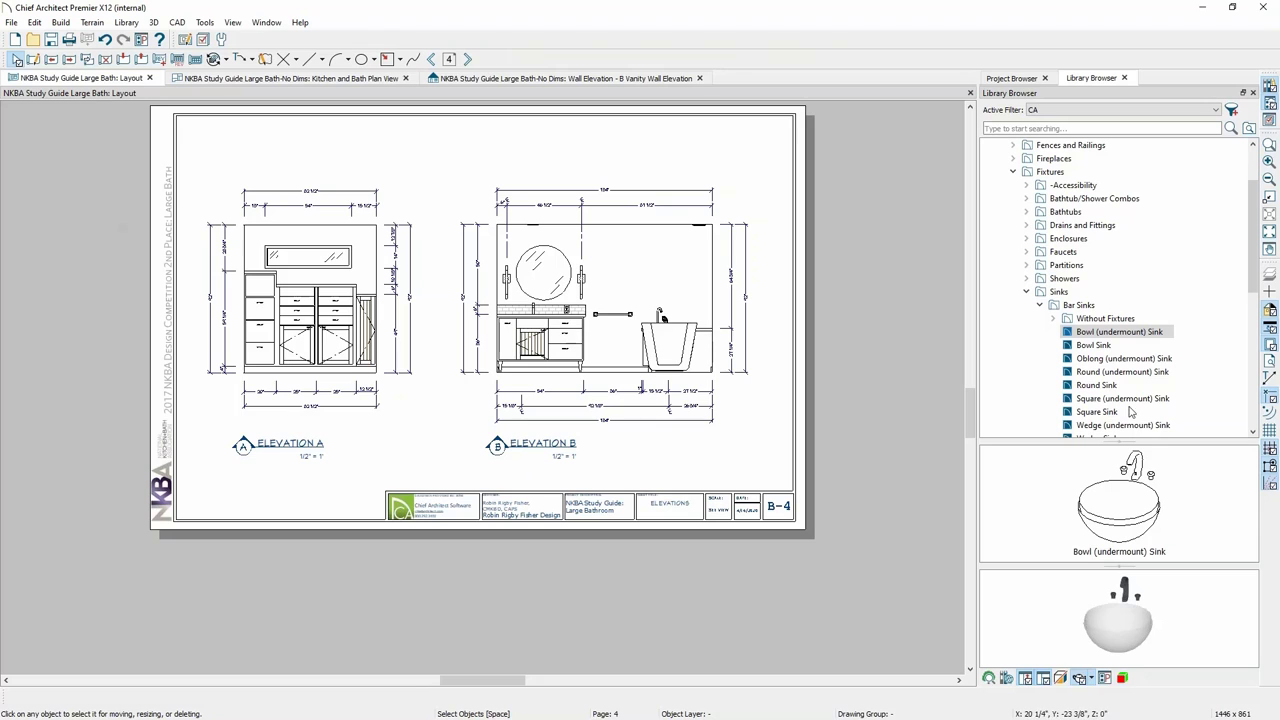
left_click(616, 344)
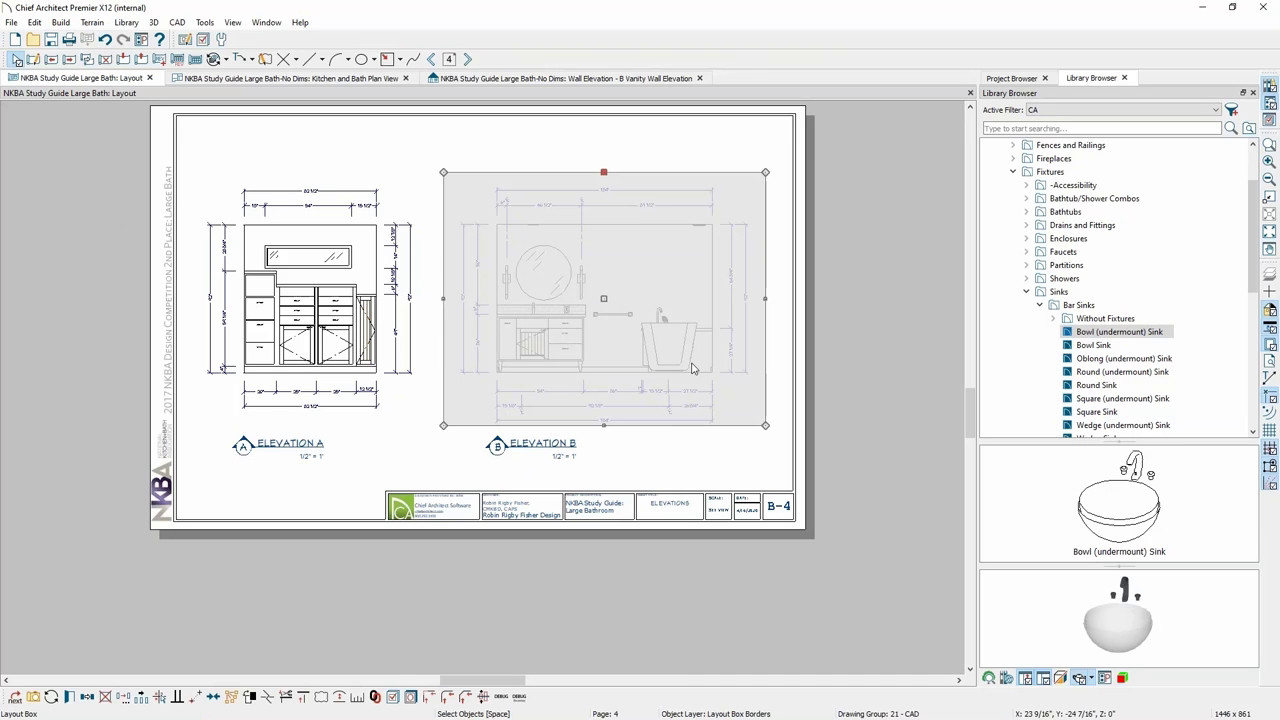
scroll(691, 368, "up", 3)
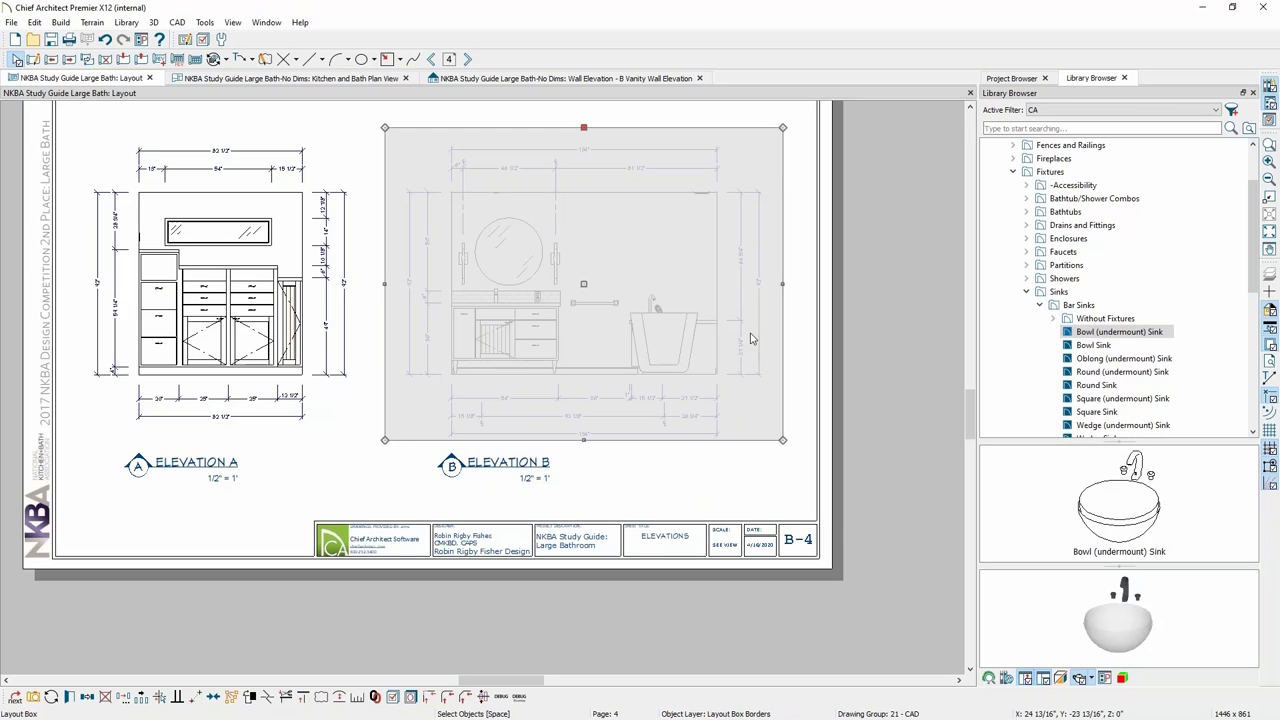
key("Delete")
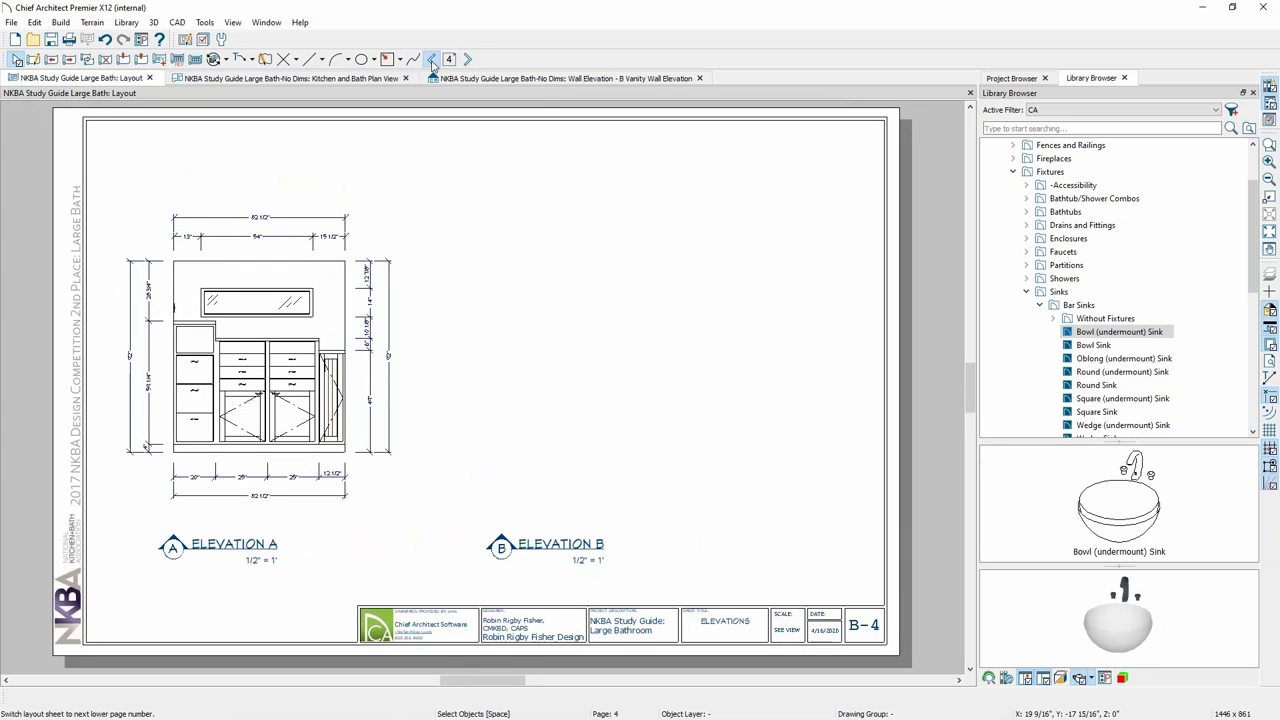
left_click(432, 60)
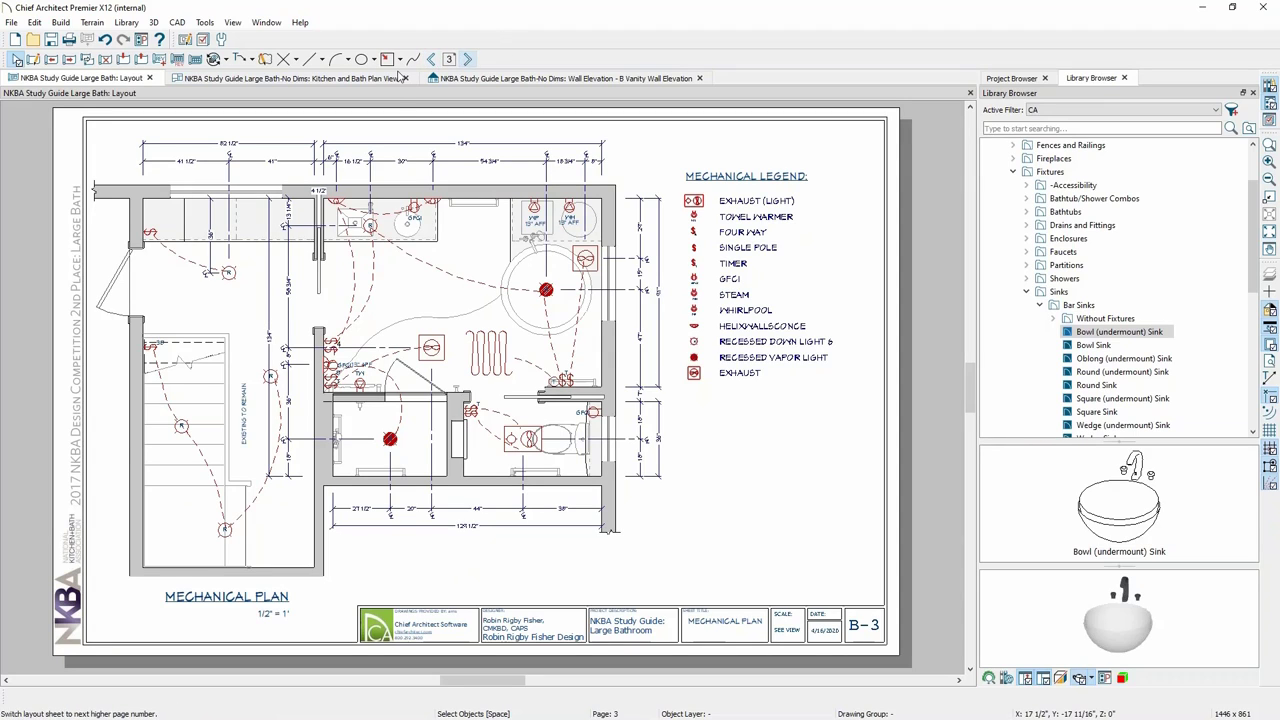
left_click(467, 60)
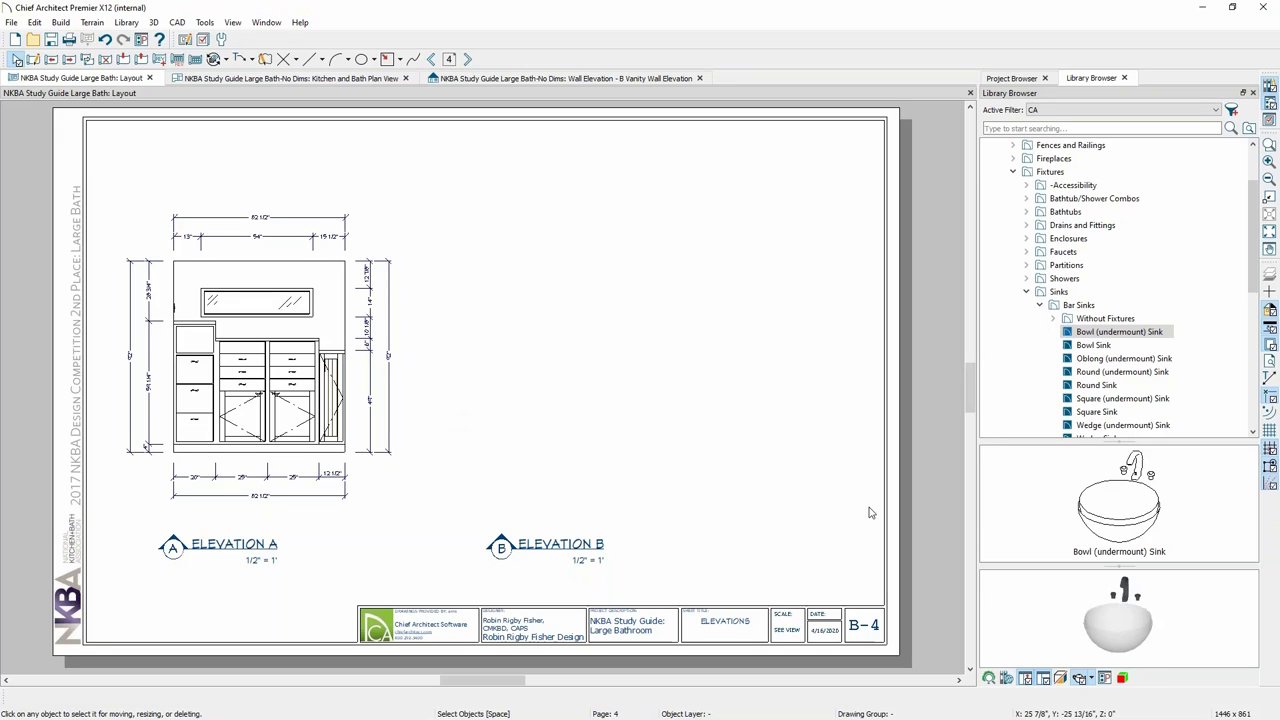
Set the B Vanity wall elevation's rendering technique to Vector View.
left_click(526, 79)
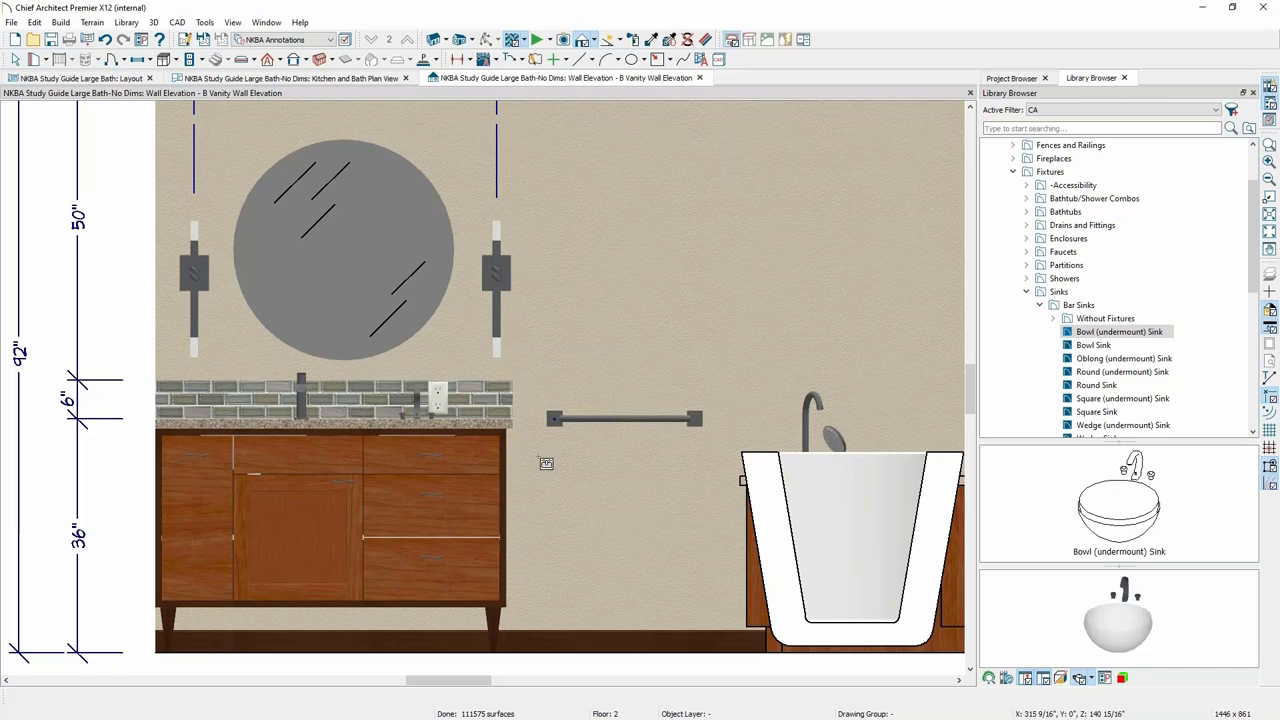
scroll(546, 463, "down", 1)
scroll(546, 463, "down", 2)
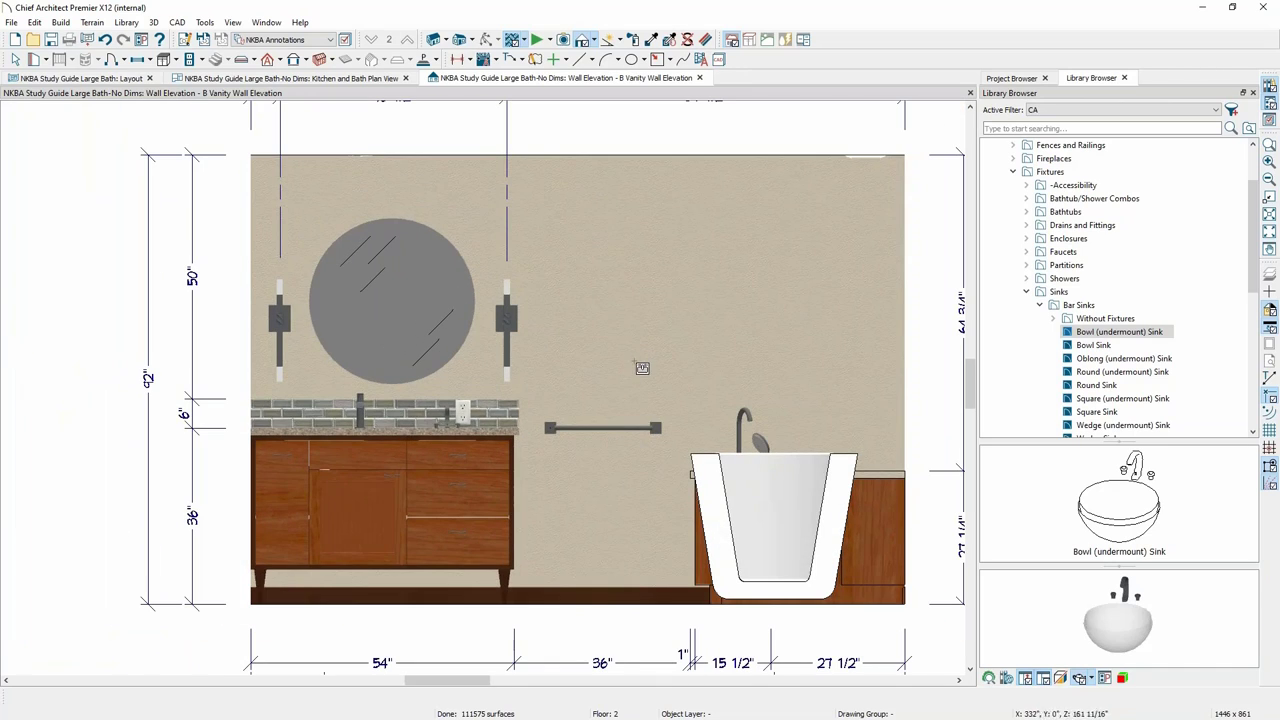
left_click(592, 41)
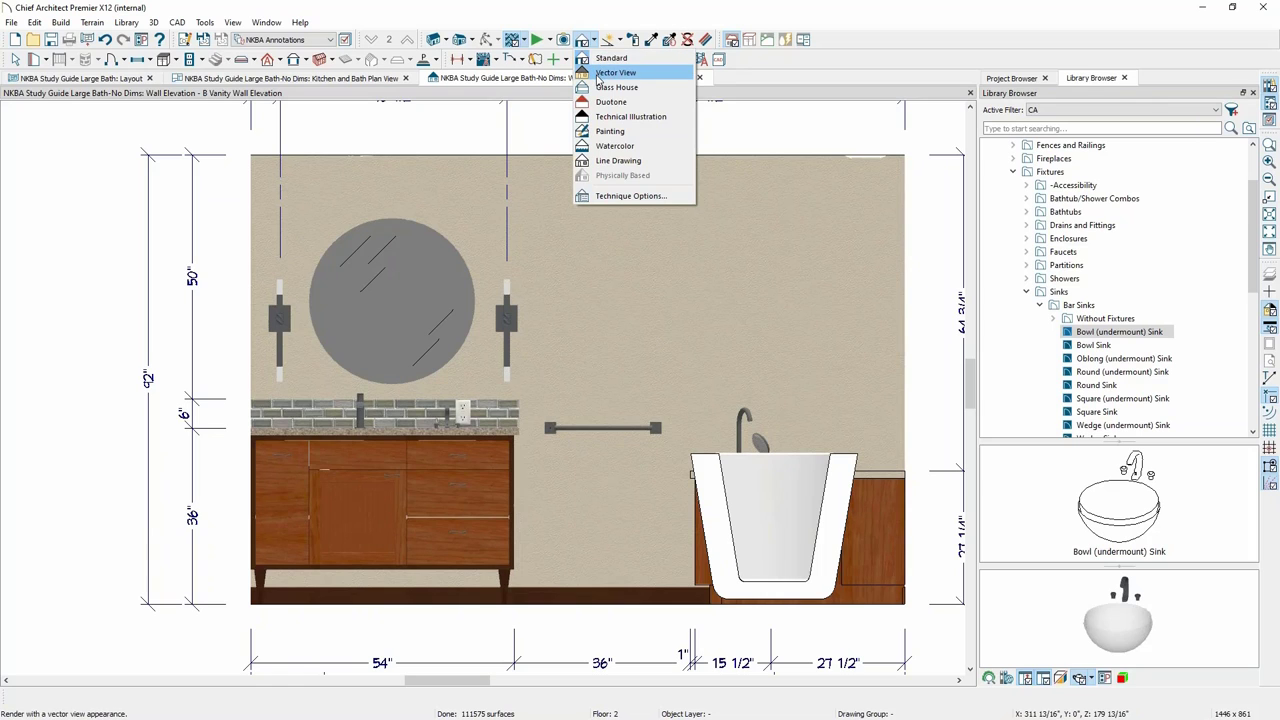
left_click(598, 75)
Send the B Vanity wall elevation to layout page 4 as Current Screen with plot lines at 1/2 in = 1 ft.
scroll(370, 381, "down", 1)
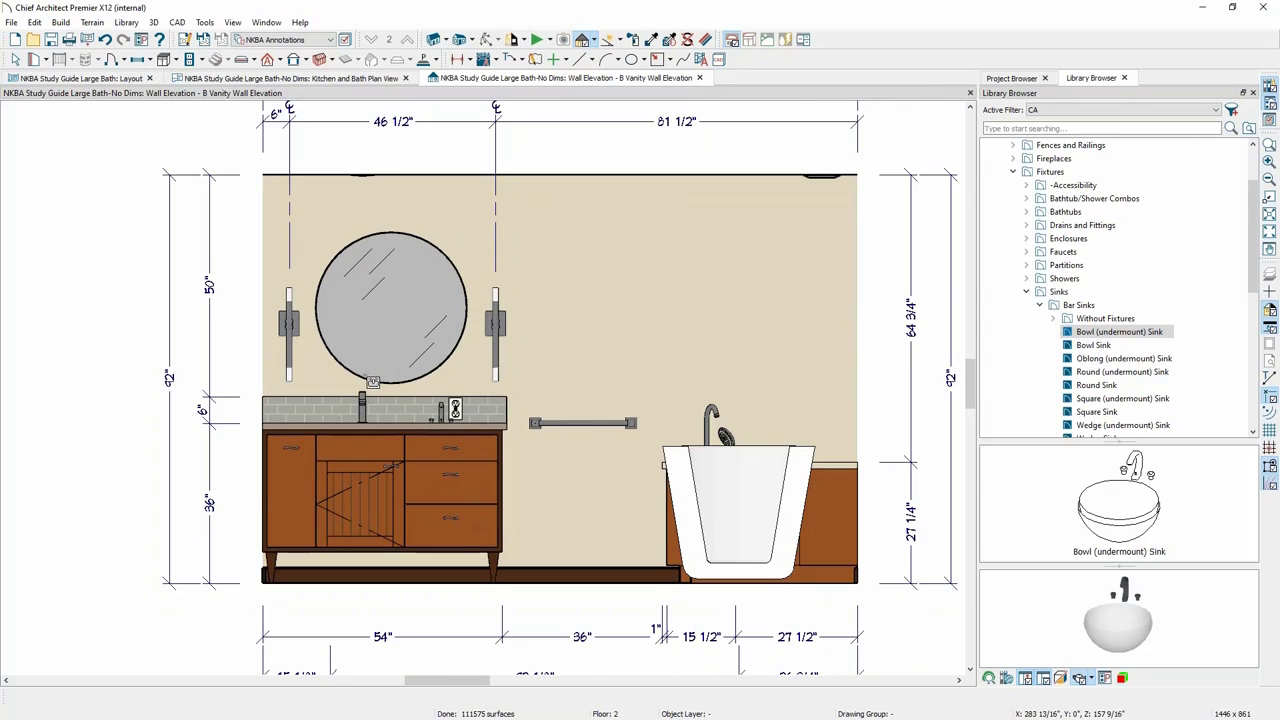
scroll(372, 381, "down", 3)
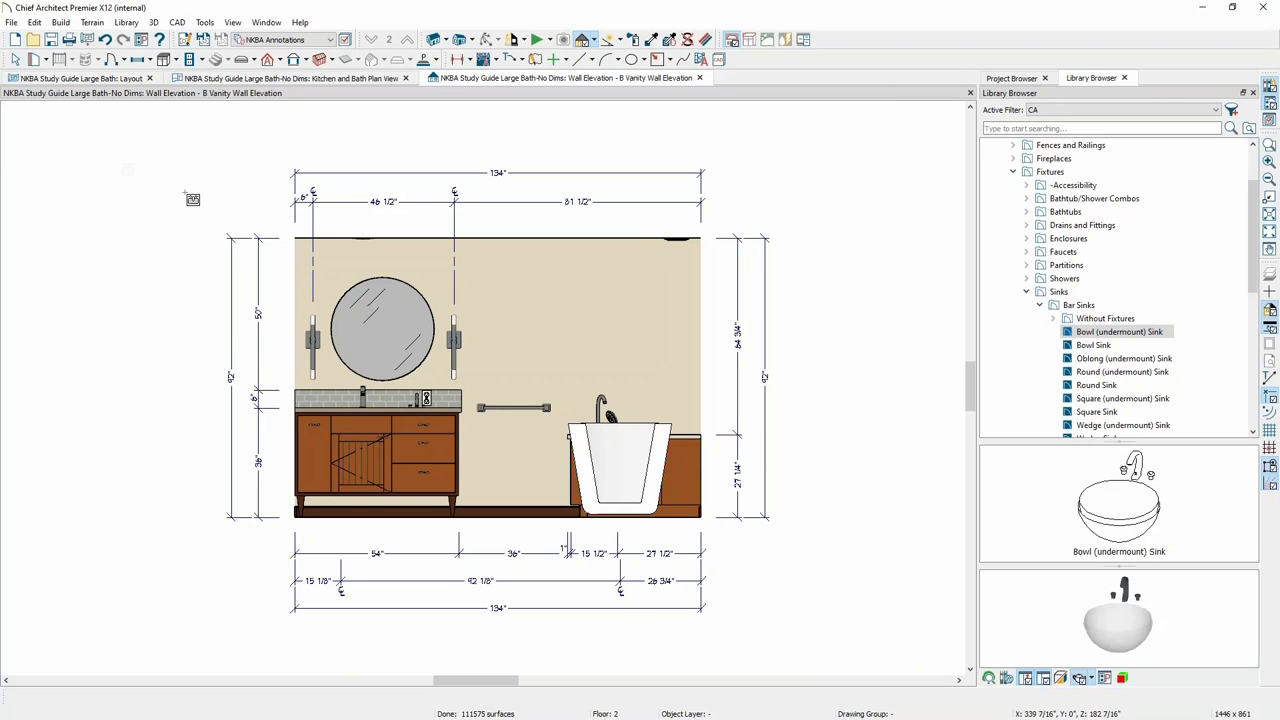
left_click(12, 24)
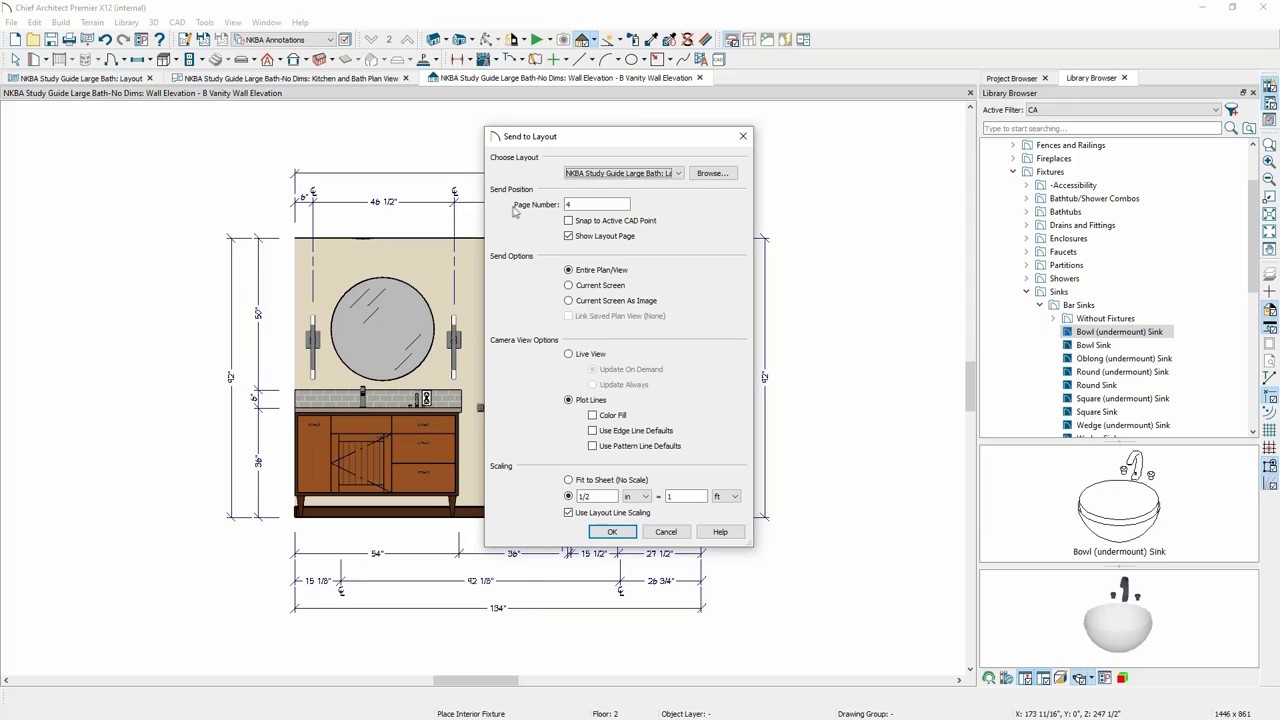
double_click(571, 205)
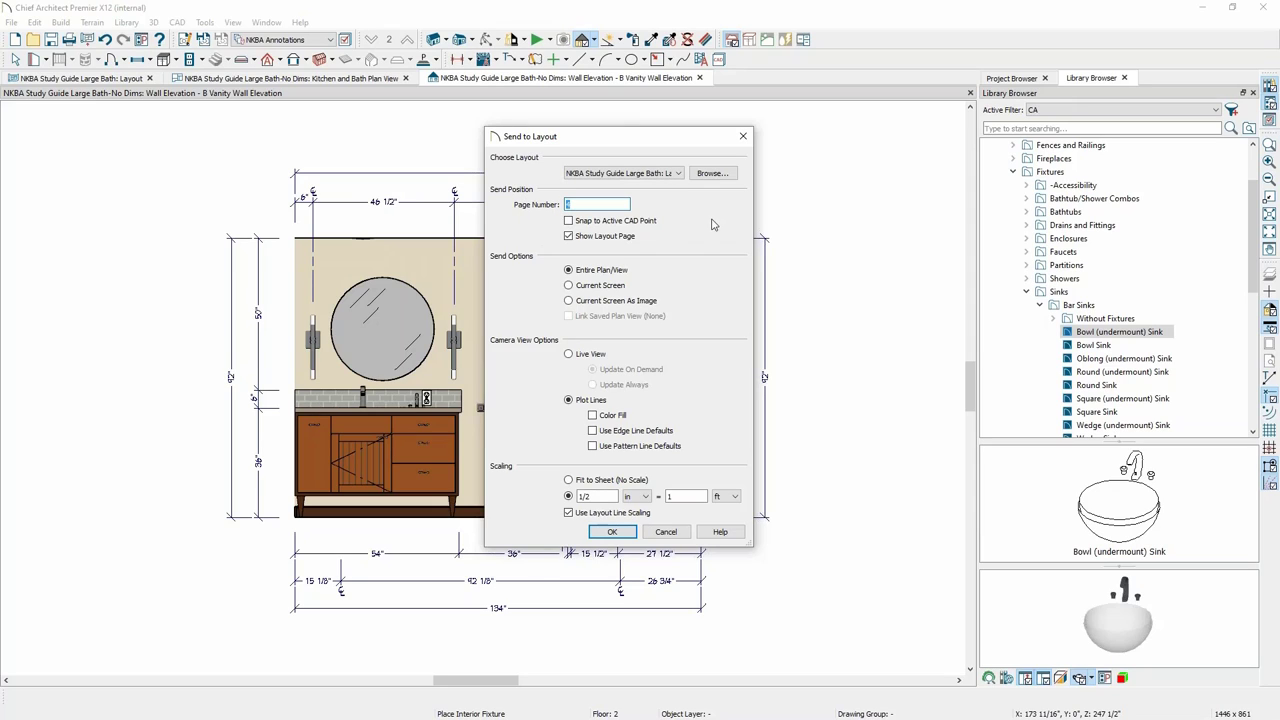
key("Tab")
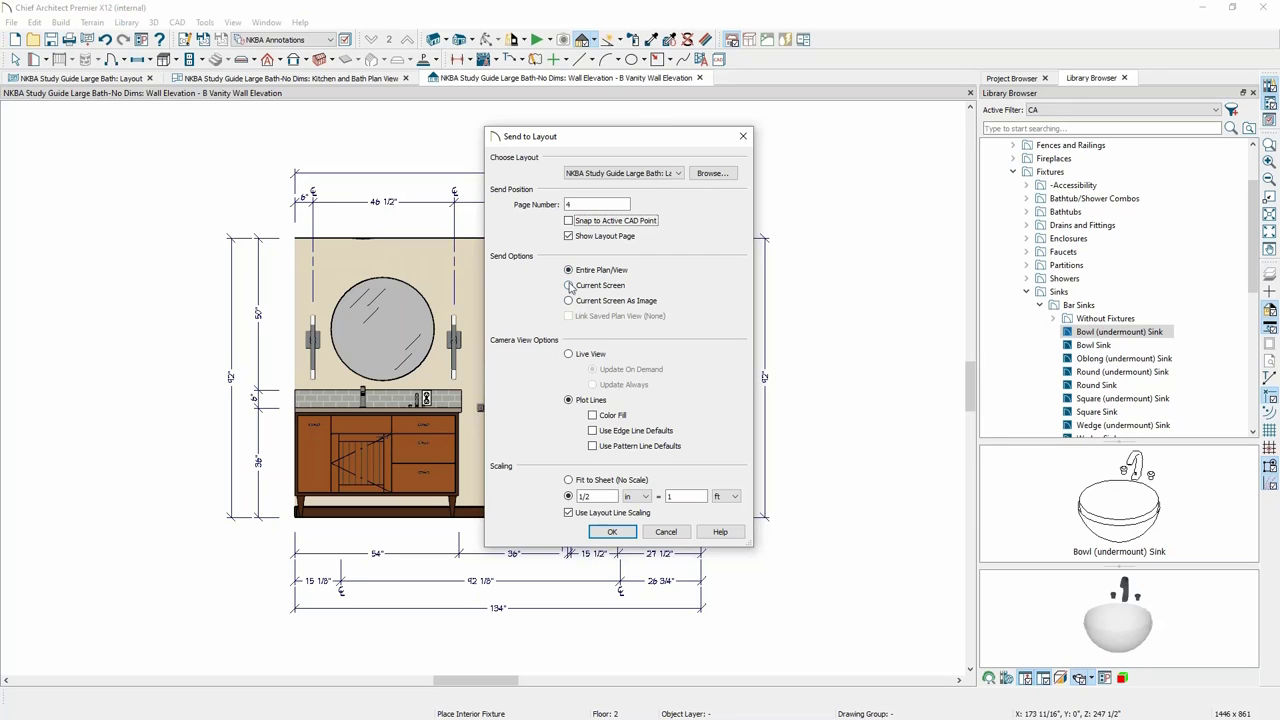
left_click(569, 286)
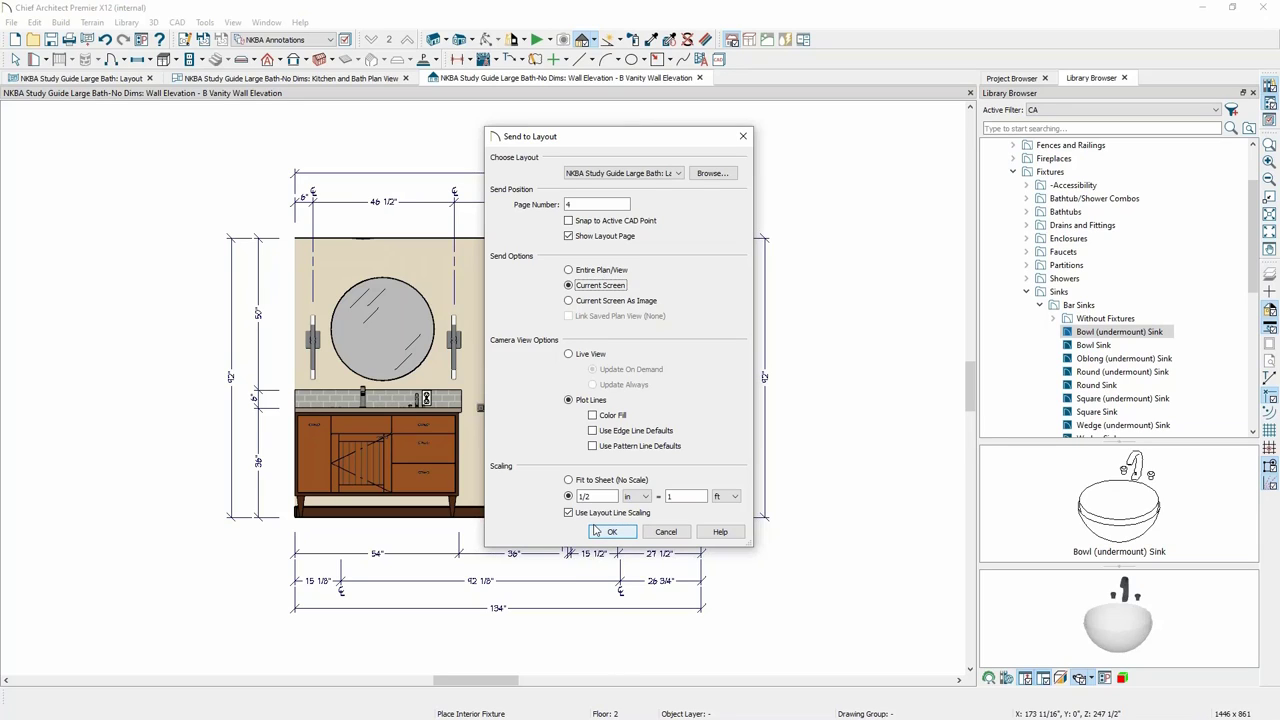
left_click(595, 531)
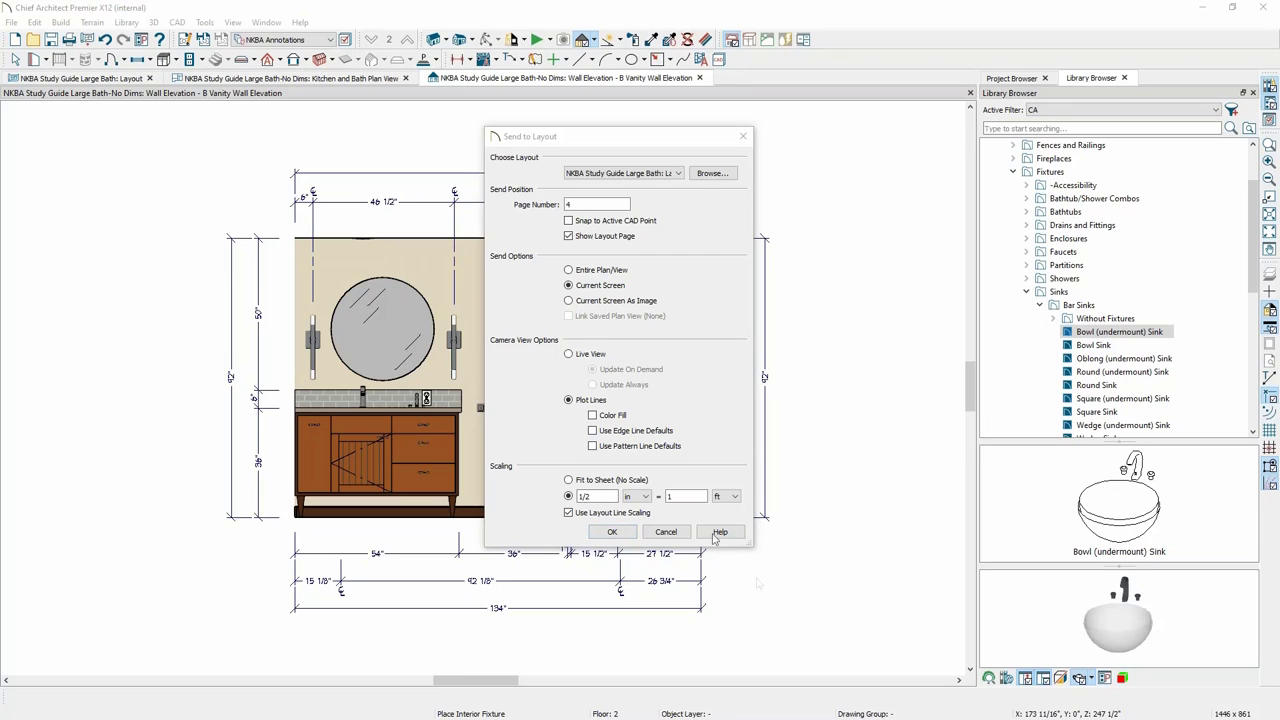
left_click(612, 532)
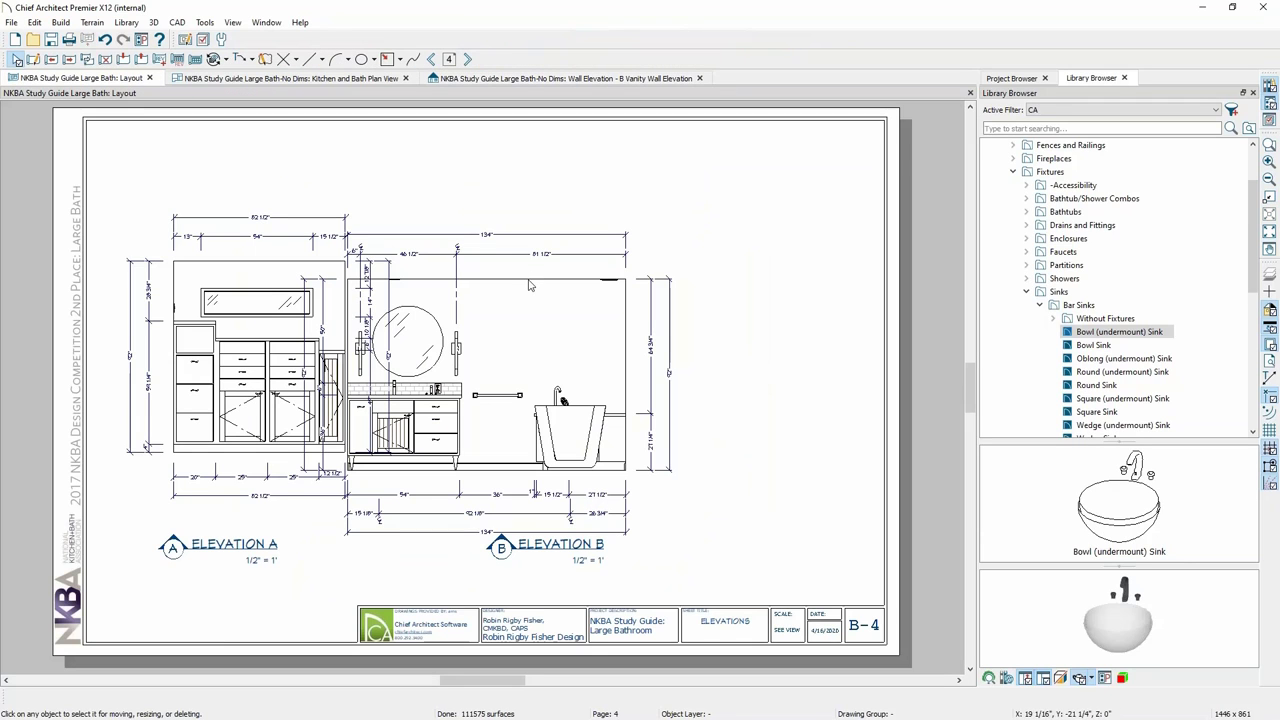
Move the new B vanity elevation view to the right of Elevation A and crop its layout box around the dimensioned drawing.
left_click(530, 286)
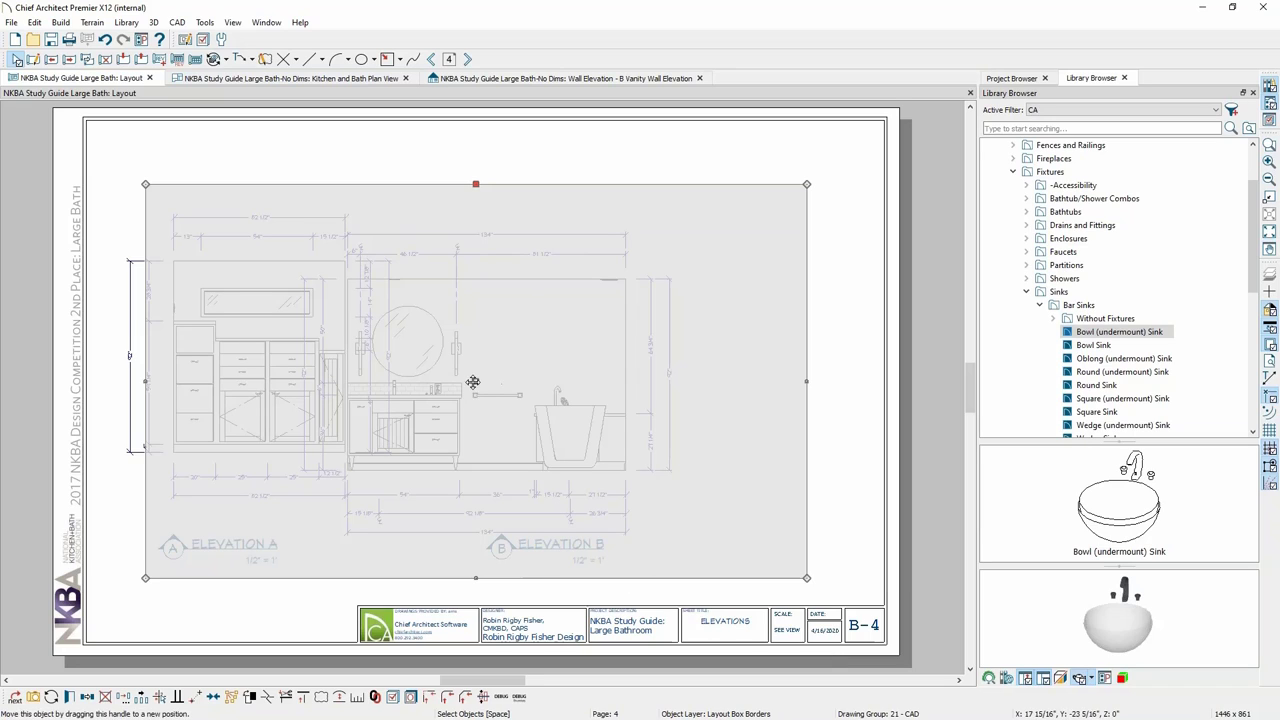
left_click_drag(475, 381, 585, 380)
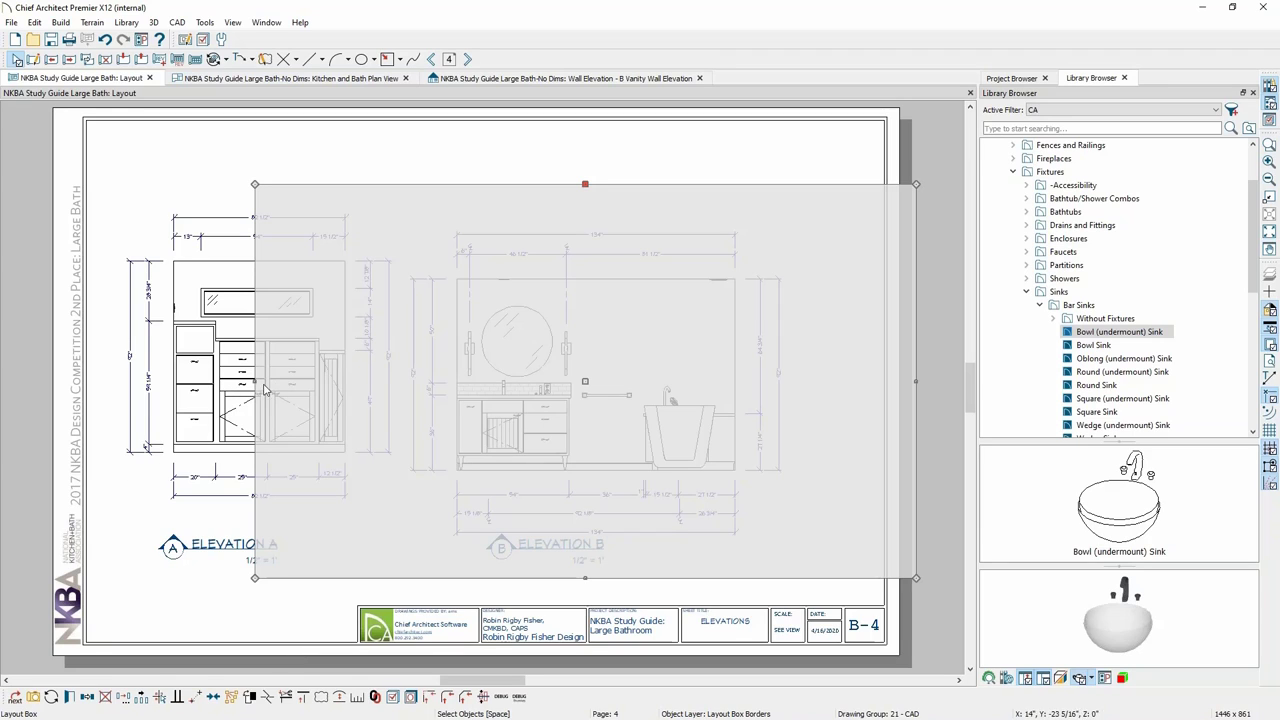
left_click_drag(257, 381, 402, 380)
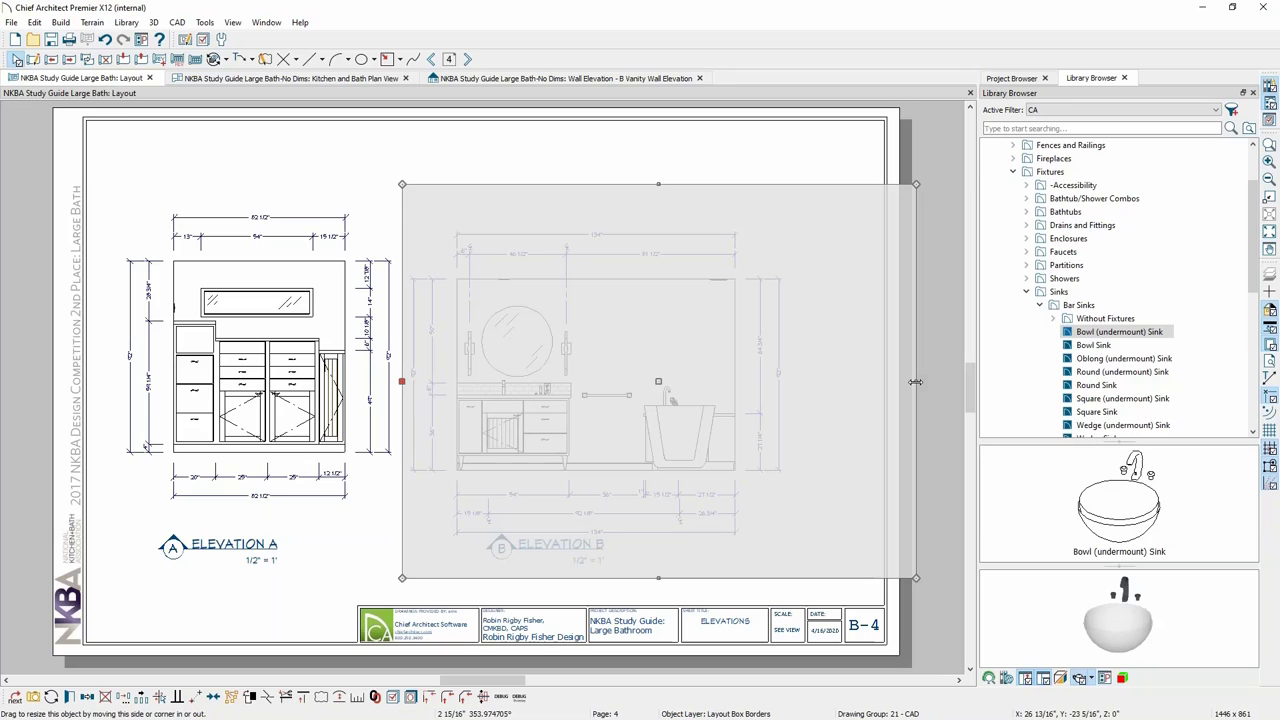
left_click_drag(913, 381, 745, 483)
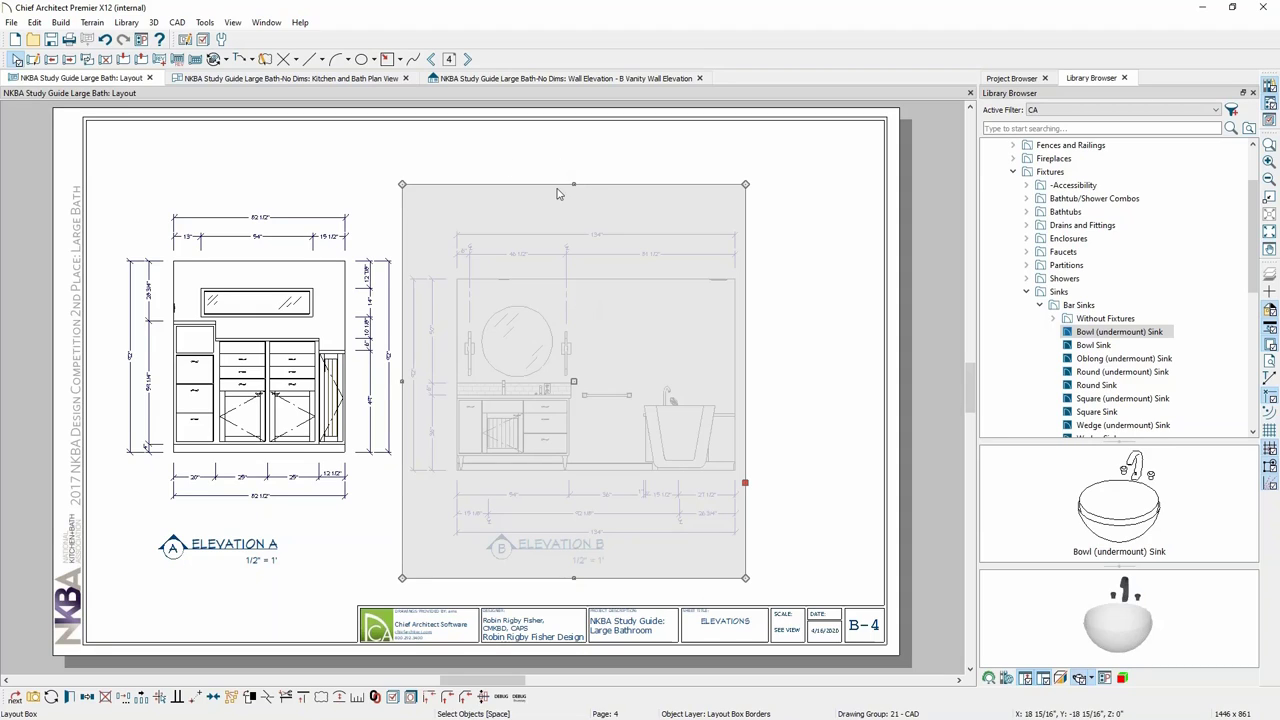
left_click_drag(573, 183, 573, 216)
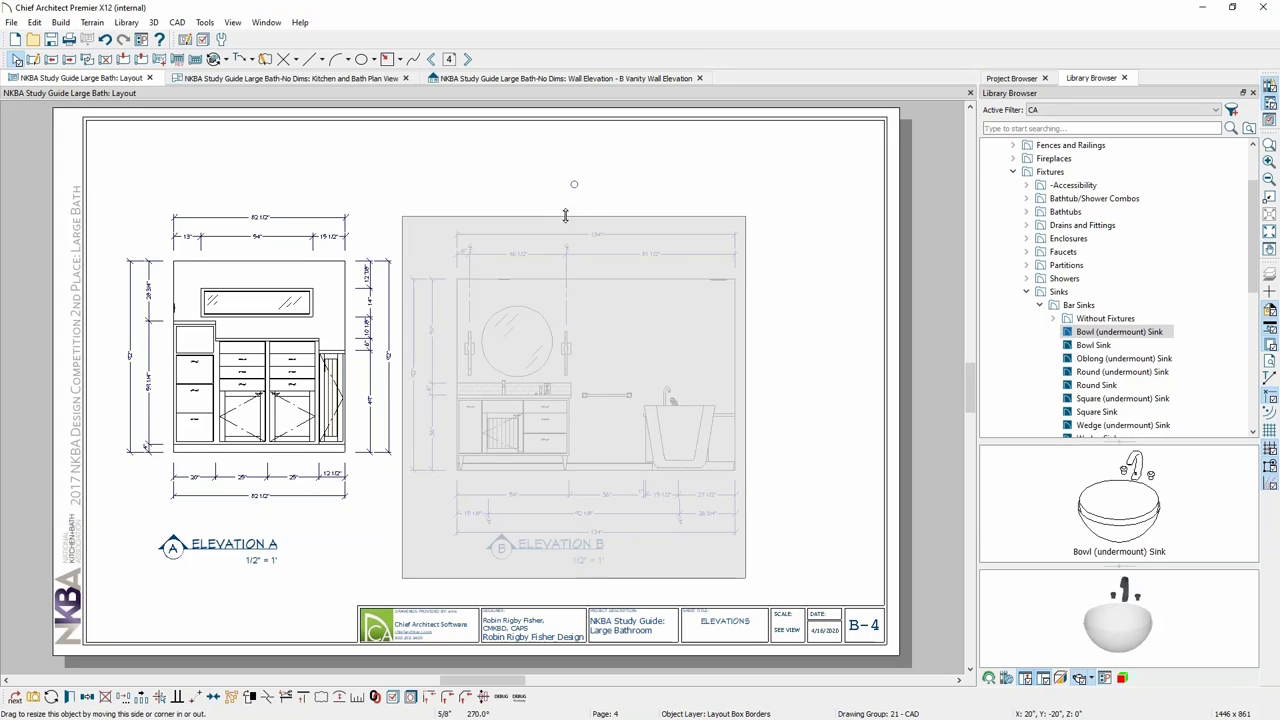
left_click_drag(574, 578, 573, 541)
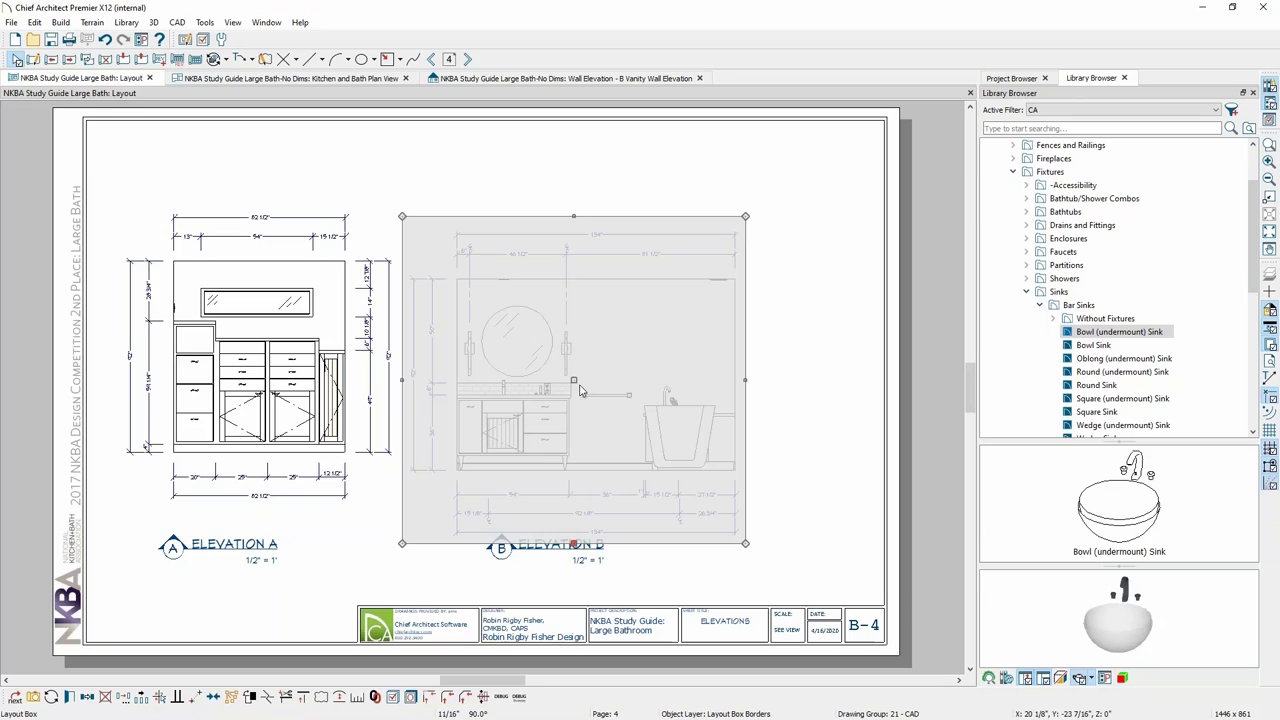
Align the B vanity elevation view level with Elevation A, and list the No Dims plan's cross sections in the Project Browser.
left_click_drag(573, 359, 573, 359)
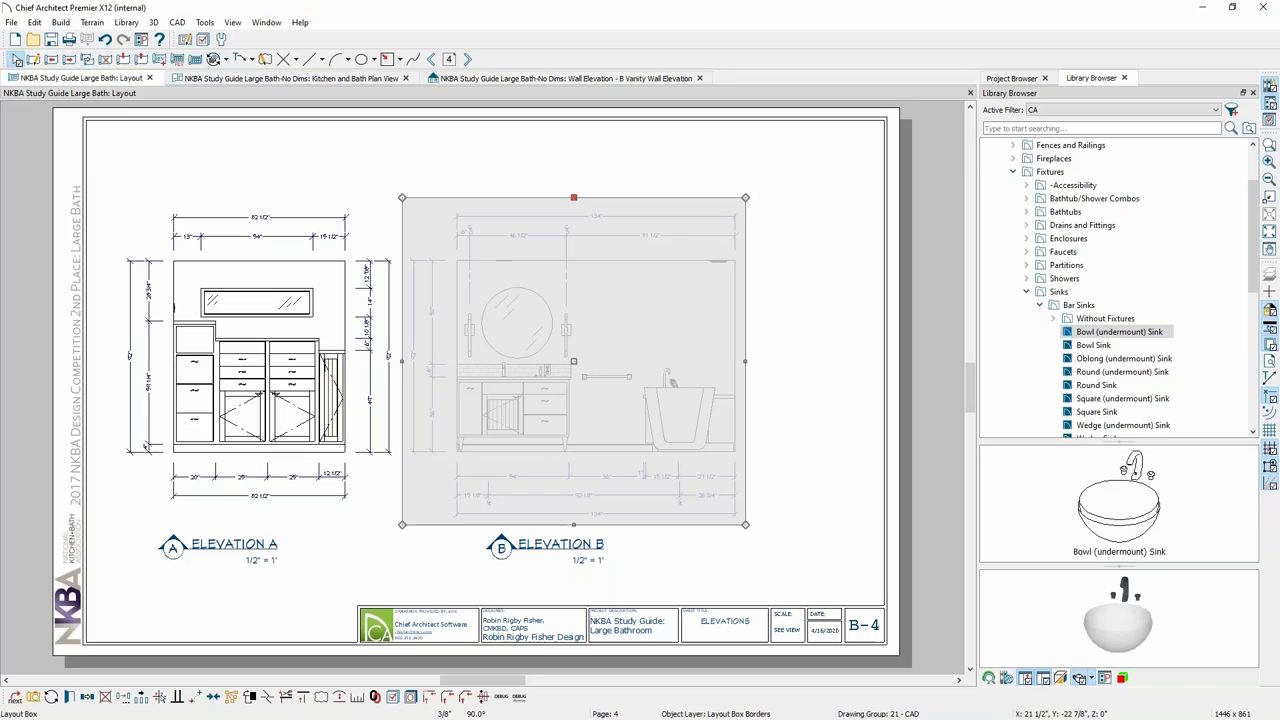
left_click_drag(576, 364, 594, 361)
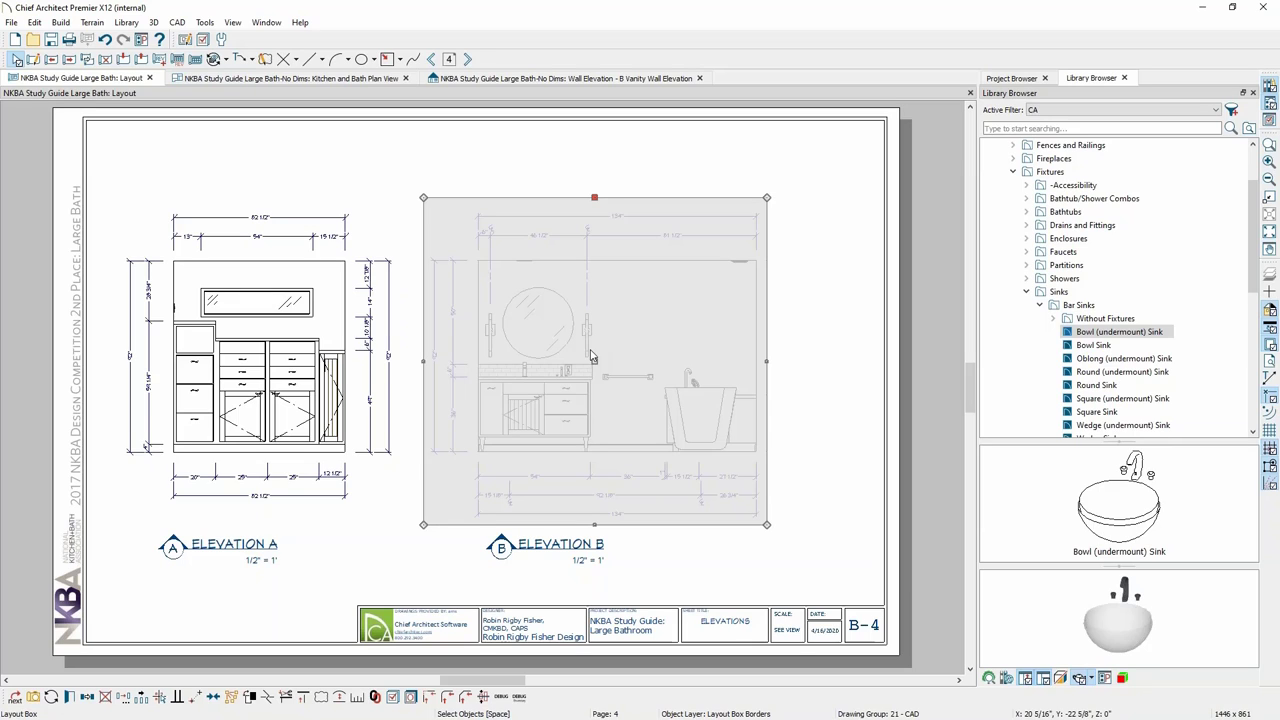
left_click(997, 82)
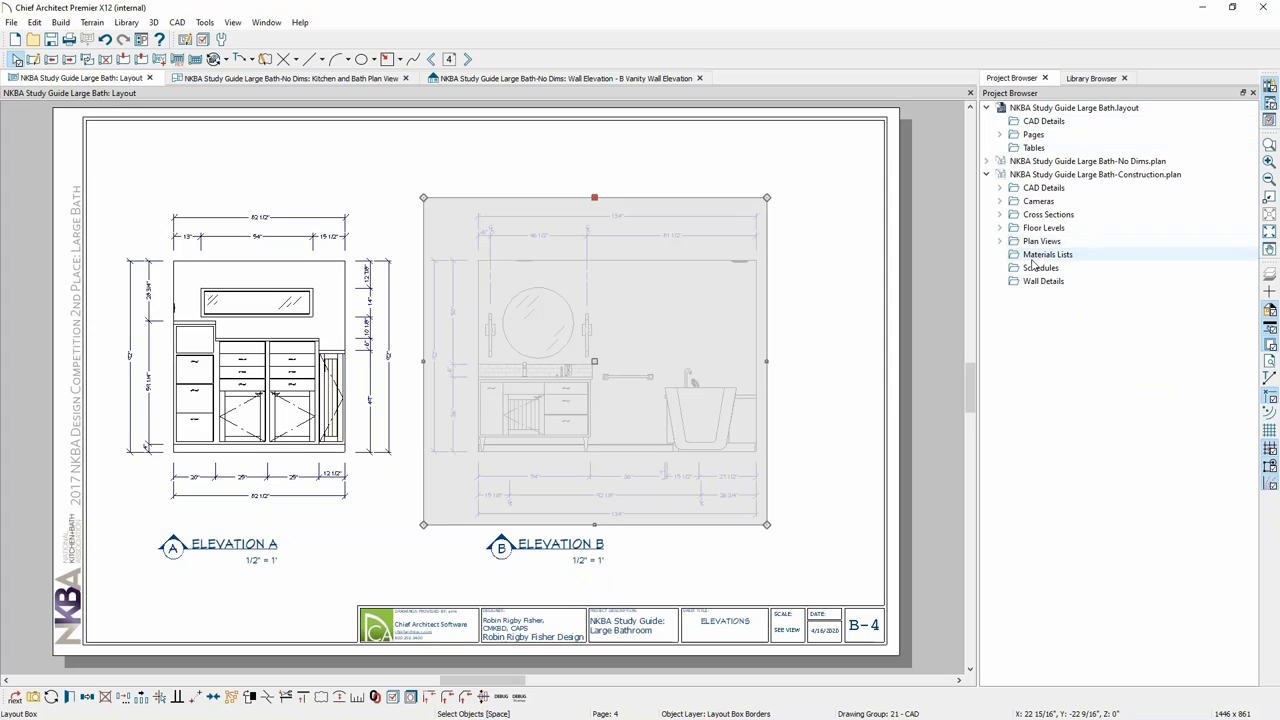
left_click(986, 161)
left_click(999, 201)
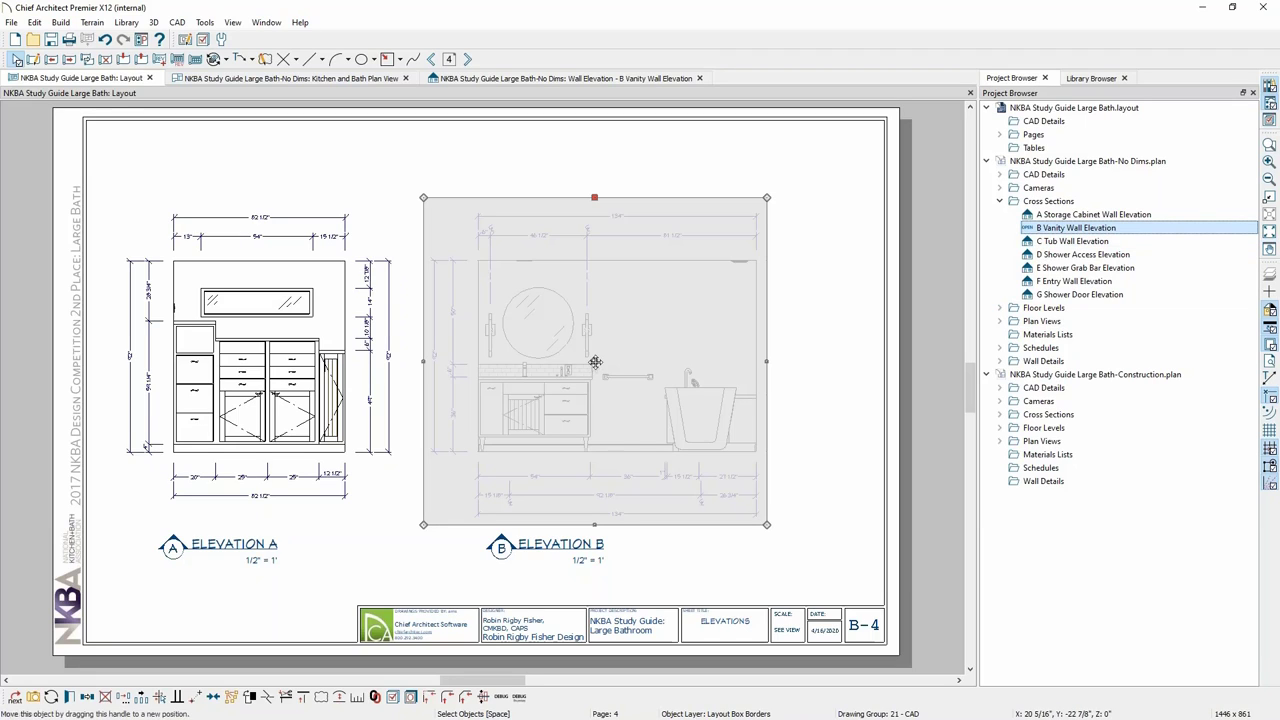
Shift the B vanity elevation view about 1/2 in farther from Elevation A on layout page 4 and deselect it.
left_click_drag(596, 361, 620, 361)
left_click(825, 396)
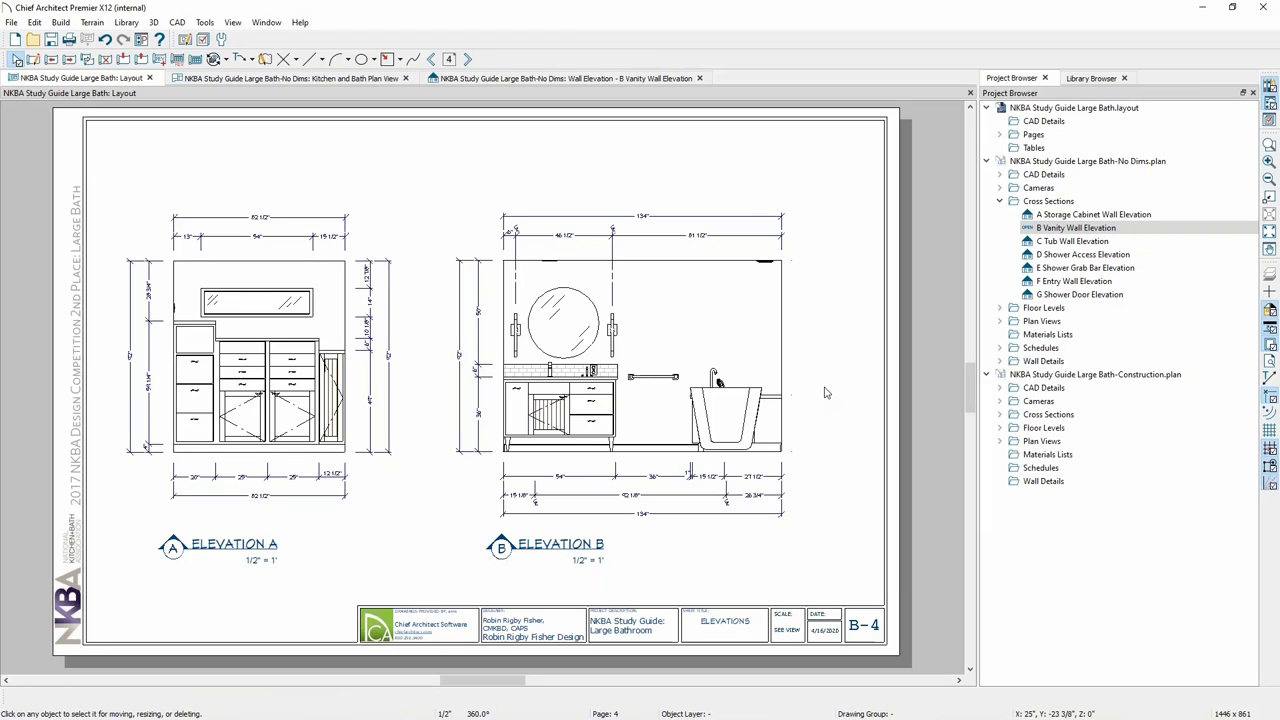
key("space")
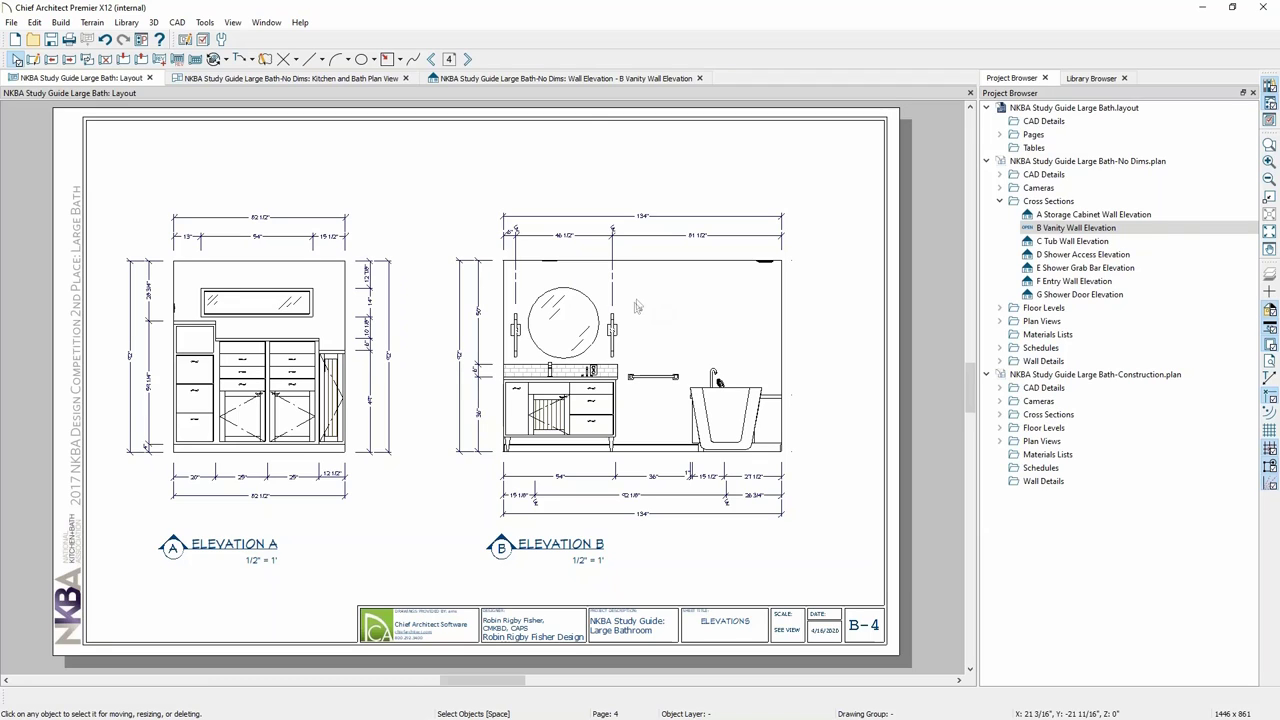
Return to the B Vanity wall elevation and review its specification's default set and layer set.
left_click(563, 79)
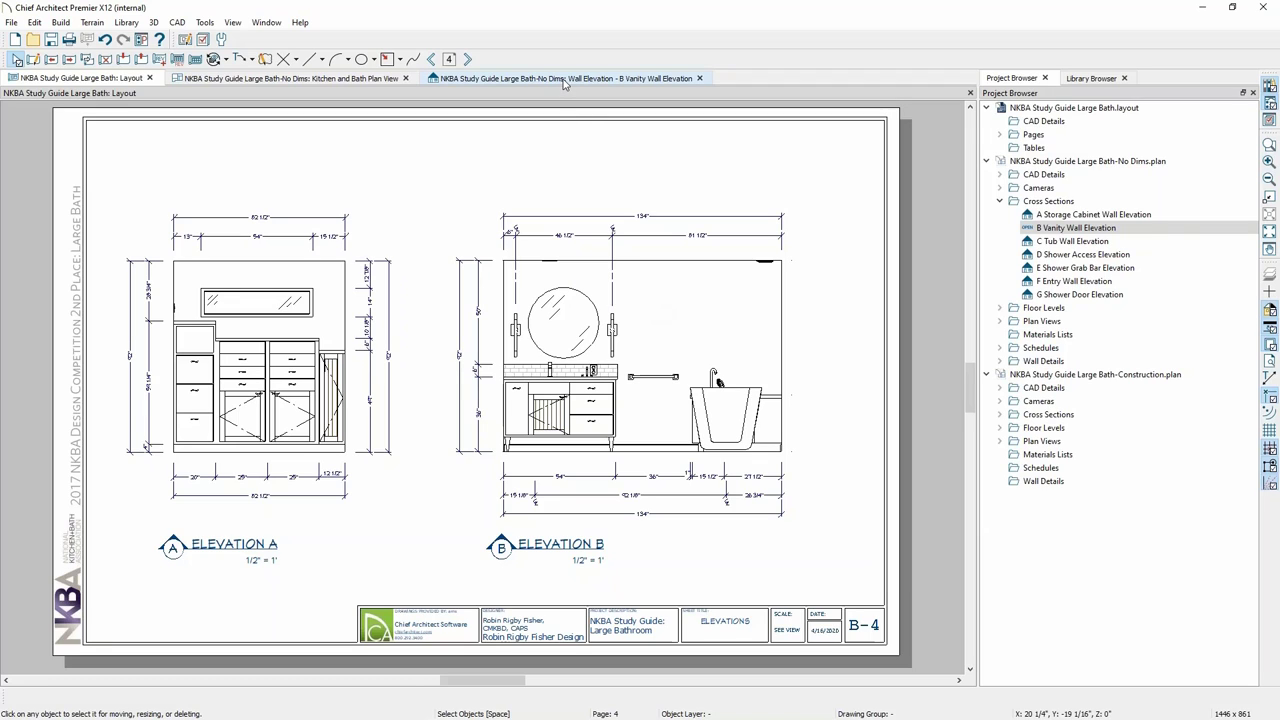
left_click(15, 59)
left_click(533, 178)
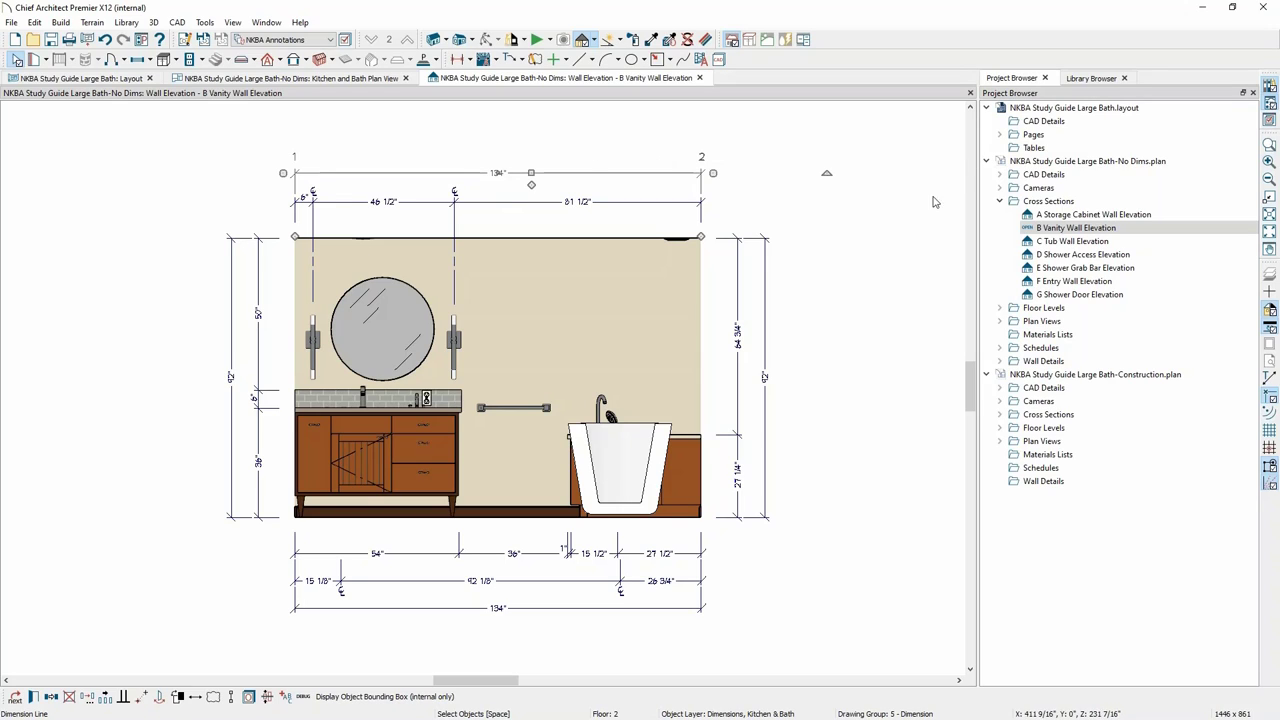
left_click(852, 236)
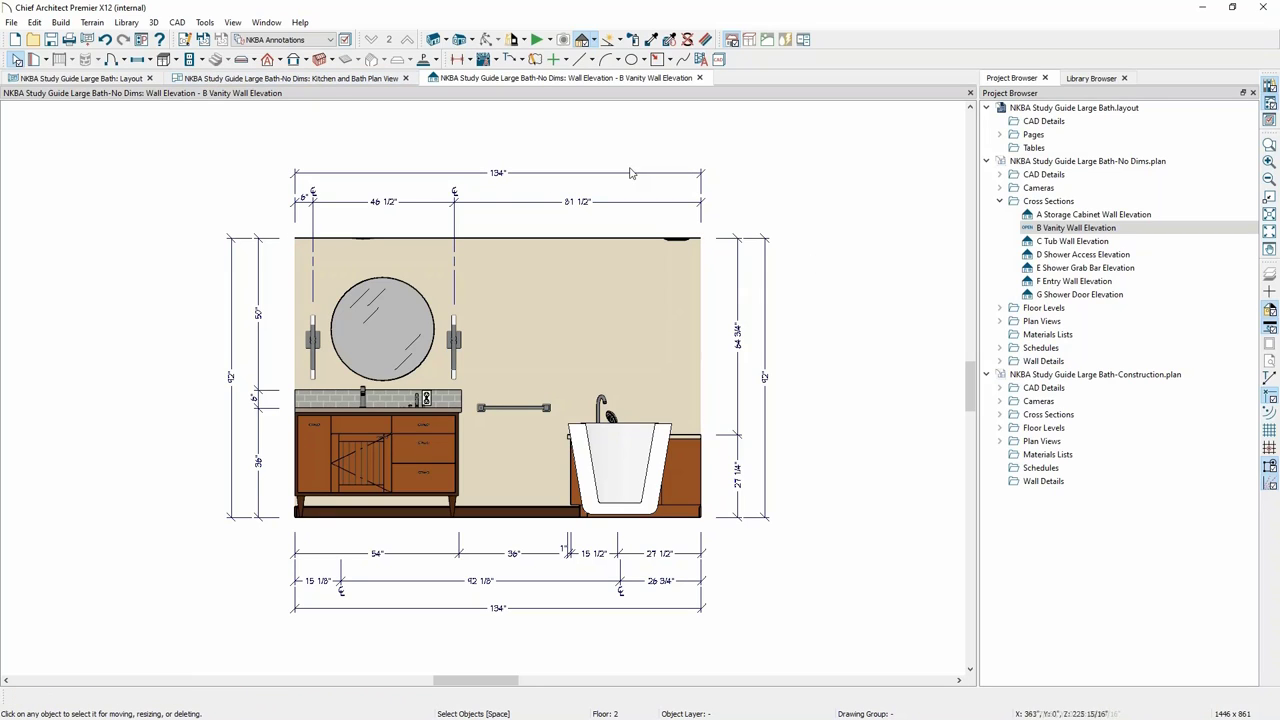
right_click(1099, 228)
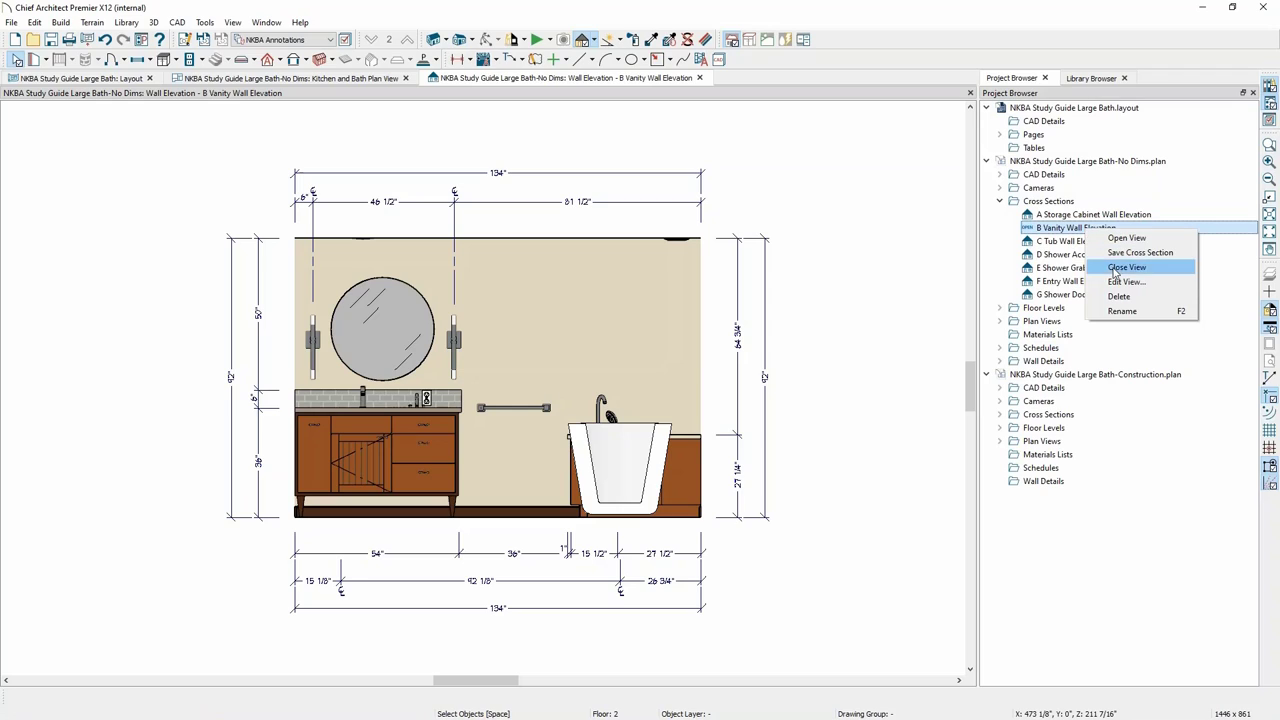
left_click(793, 239)
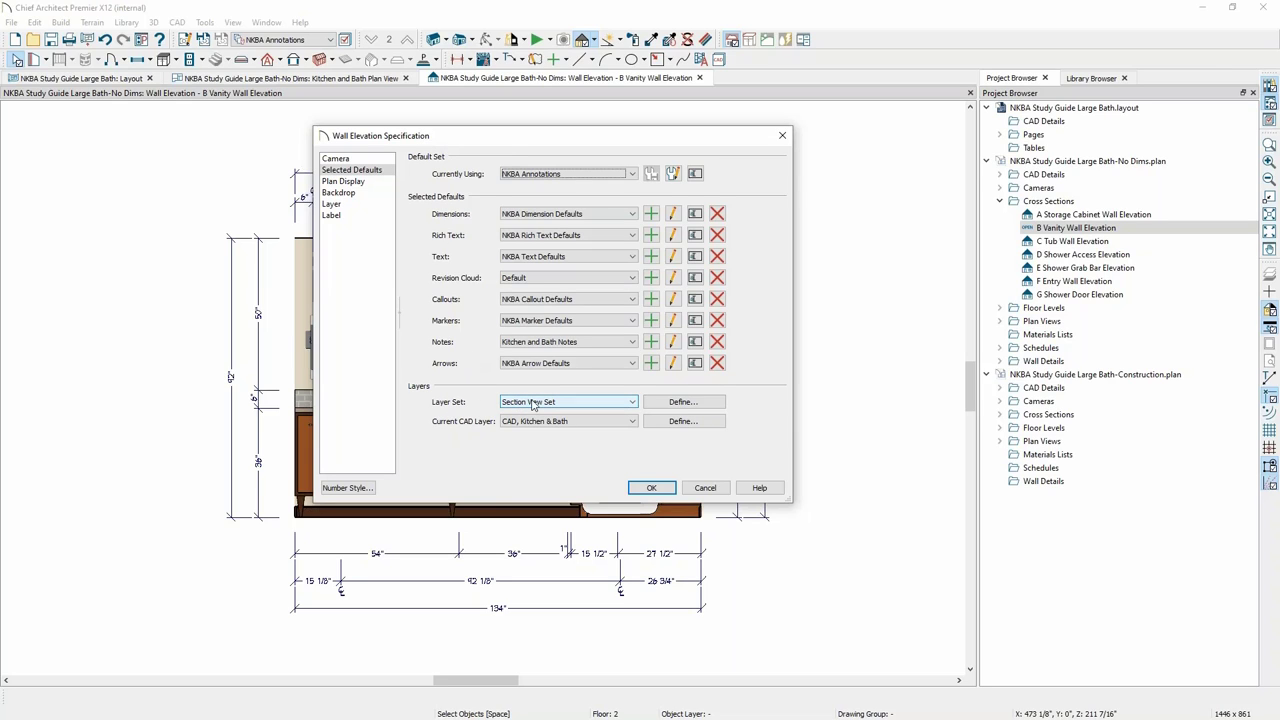
left_click(651, 488)
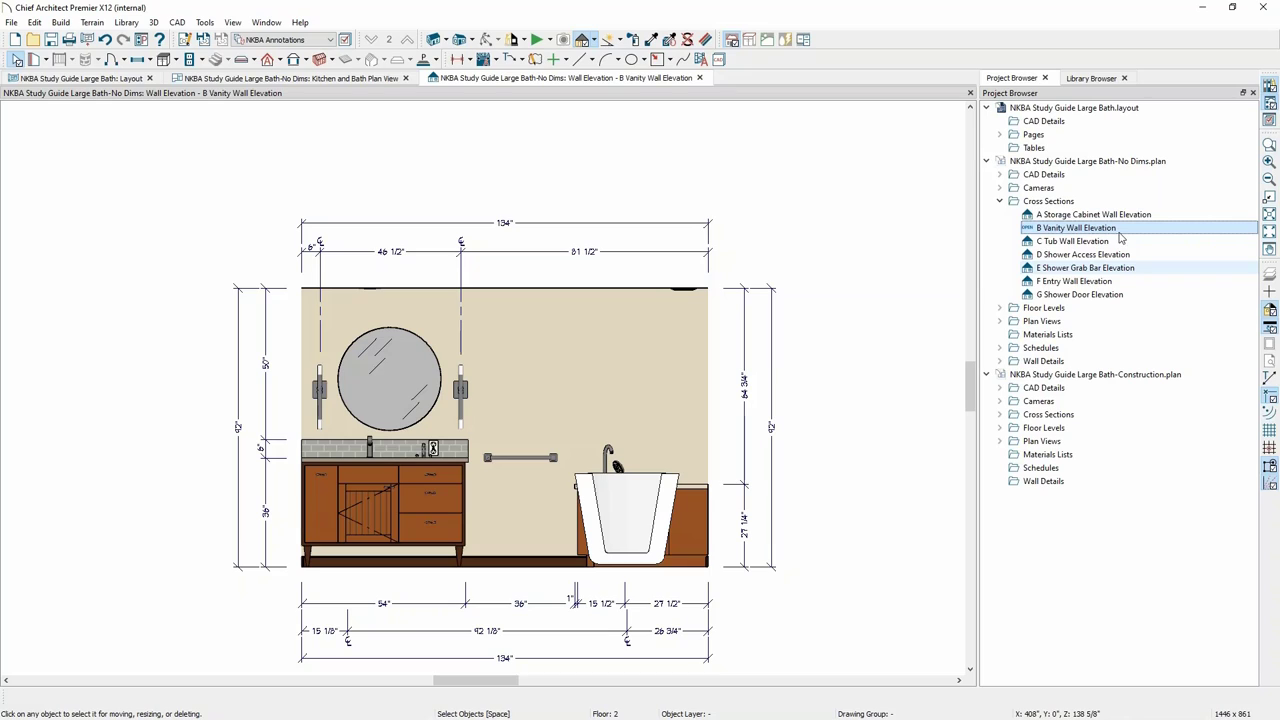
right_click(1097, 230)
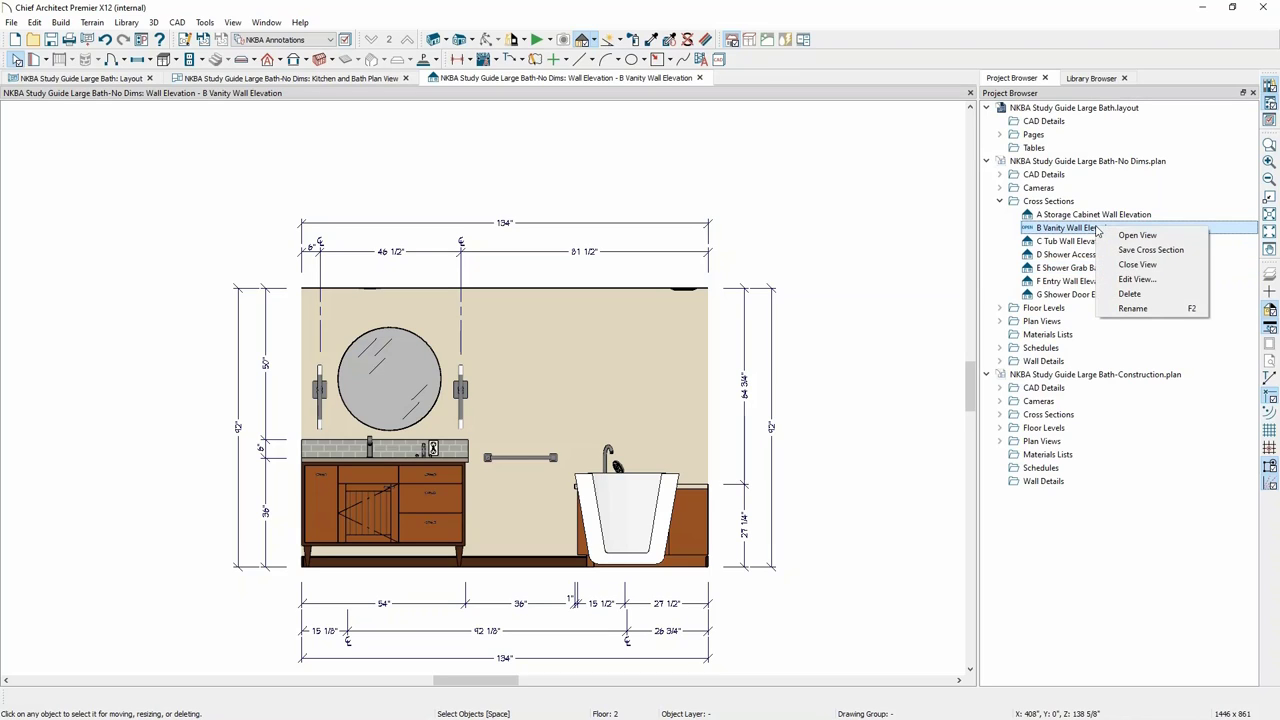
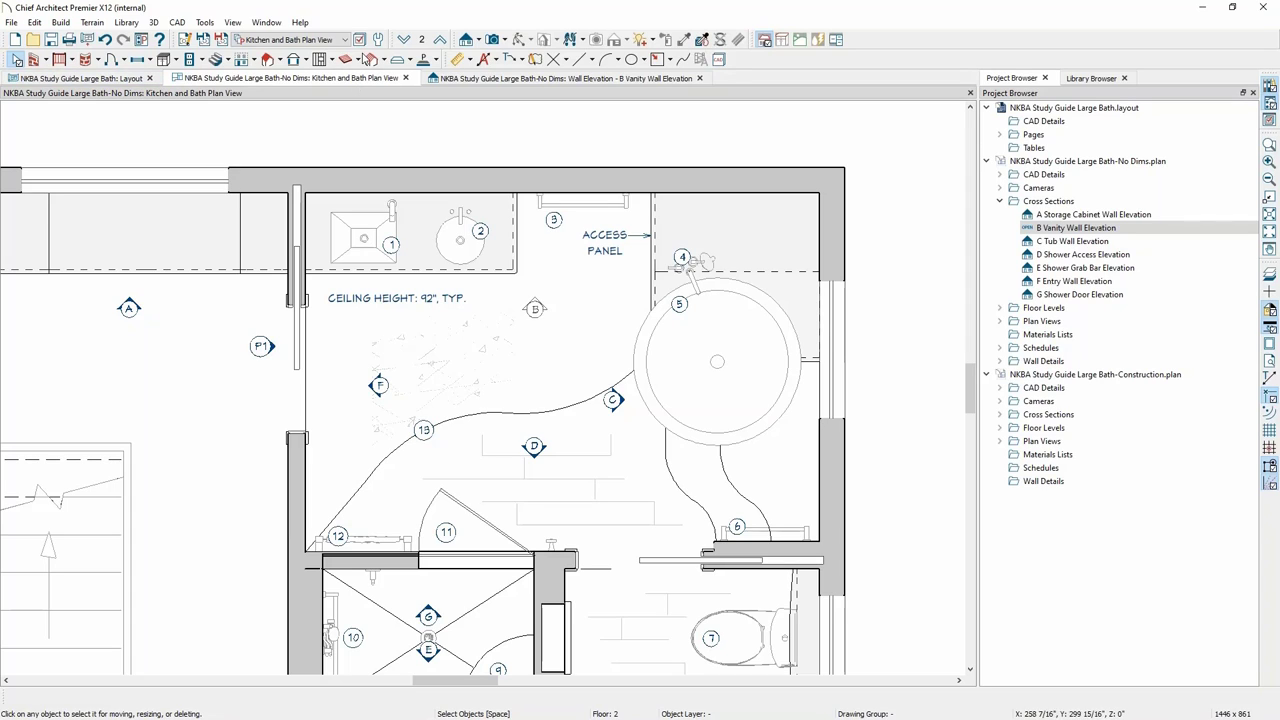
Open the specification of the bathroom's glass panel pocket door near callout P1 and examine its lintel, lites and general settings.
left_click(296, 376)
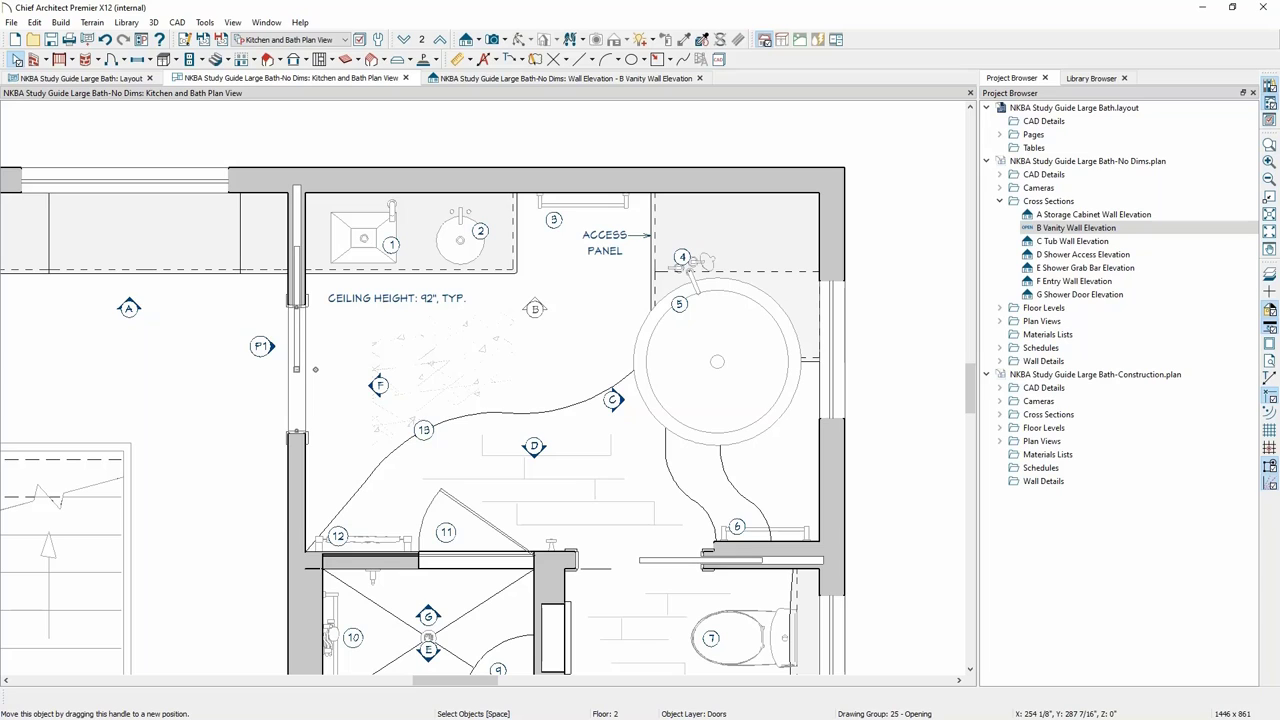
double_click(338, 416)
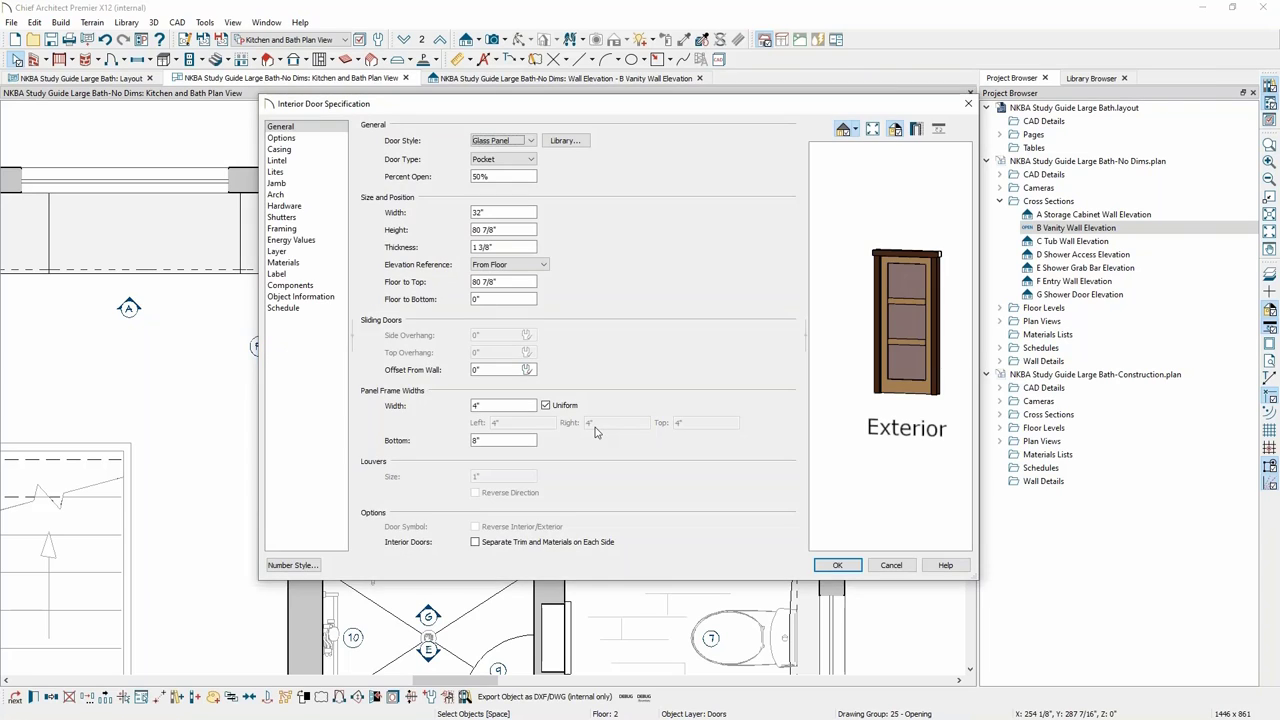
left_click(288, 163)
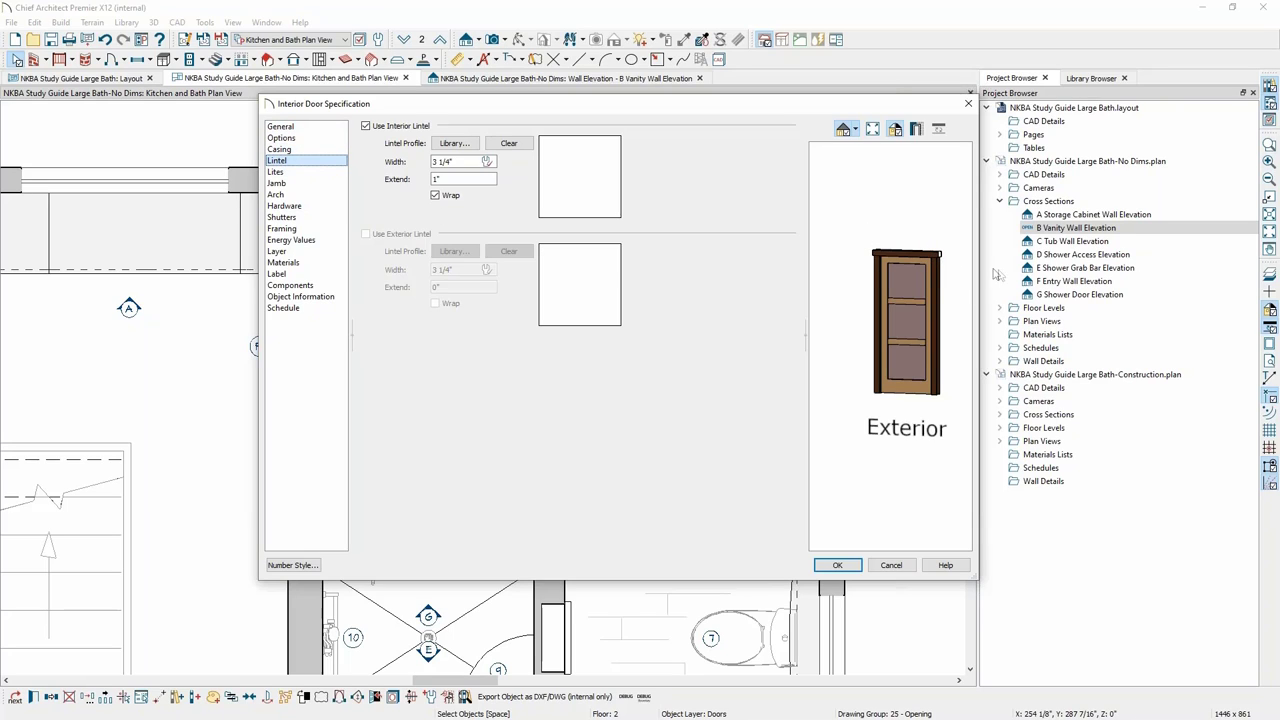
scroll(929, 256, "up", 2)
scroll(929, 256, "up", 1)
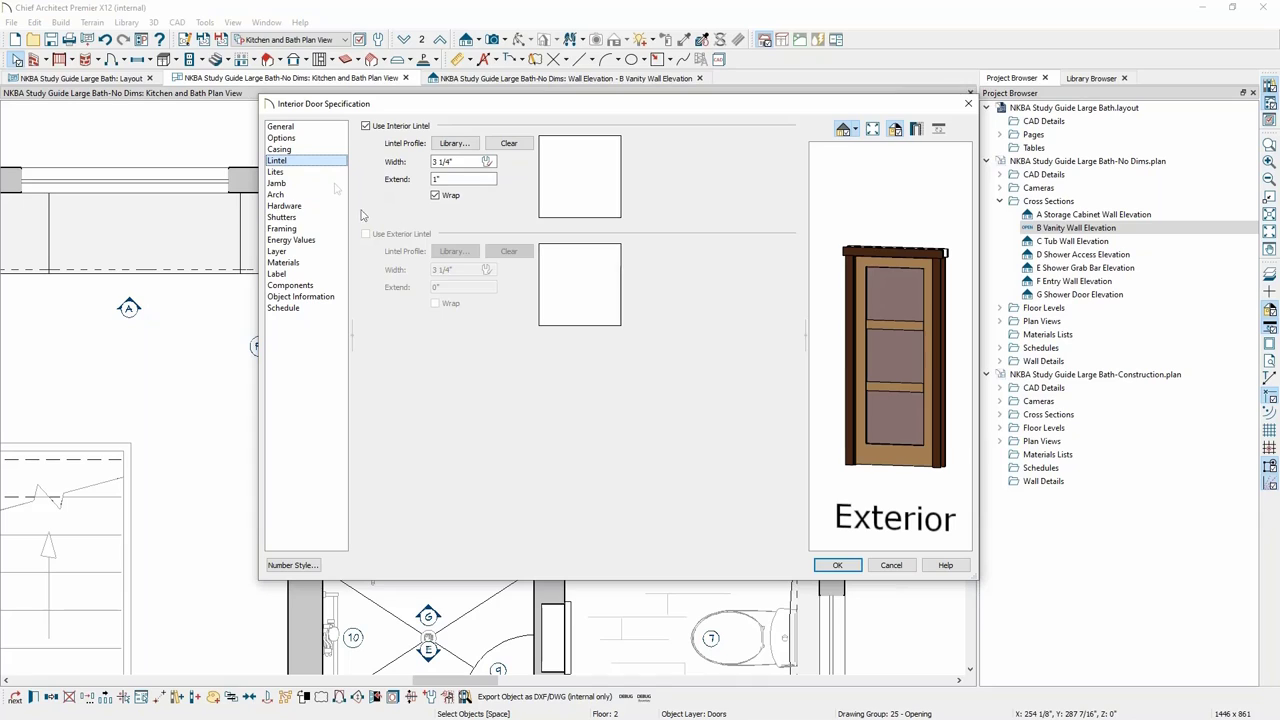
left_click(279, 174)
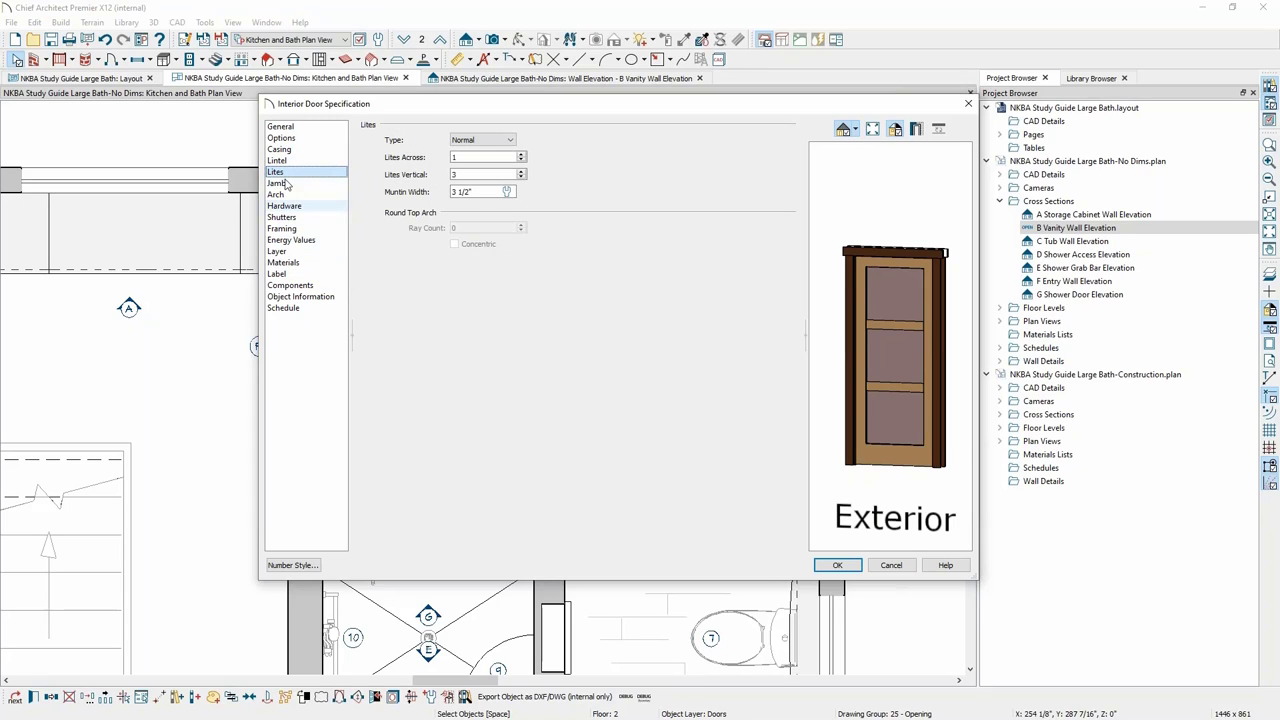
key("Up")
key("Up")
key("Up")
key("Up")
key("Up")
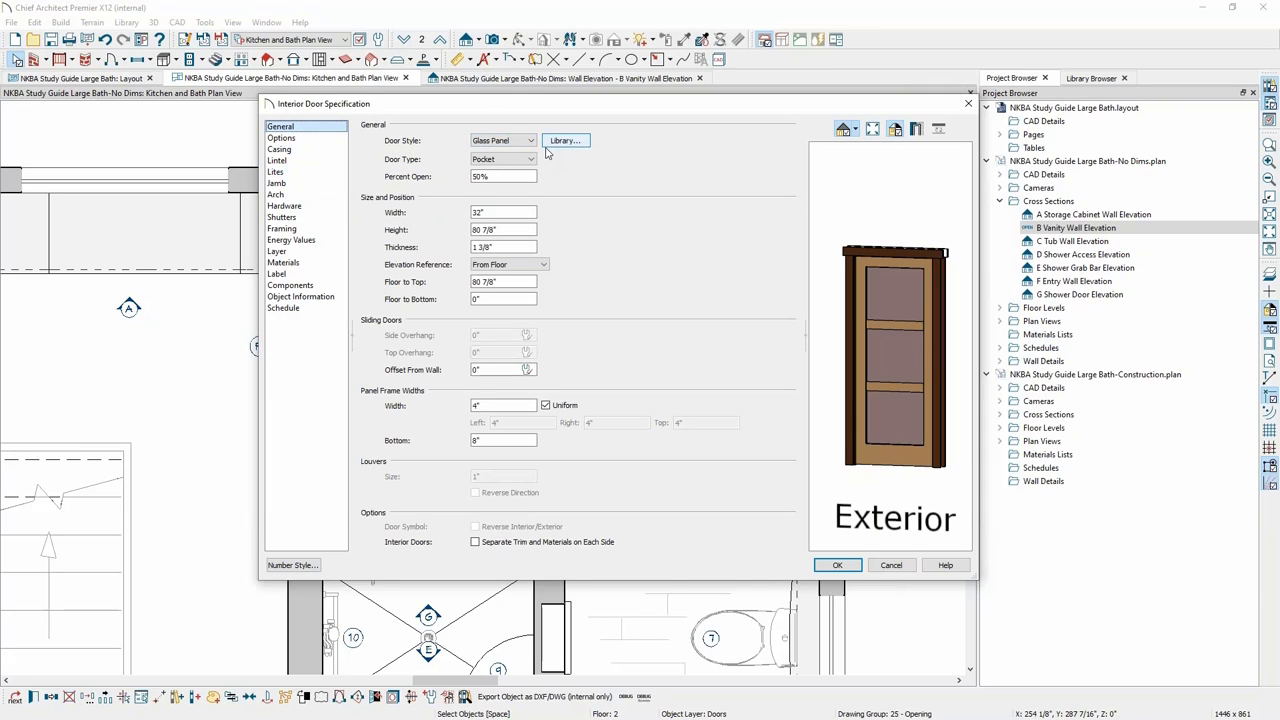
Set the pocket door's vertical lites to 4.
left_click(274, 173)
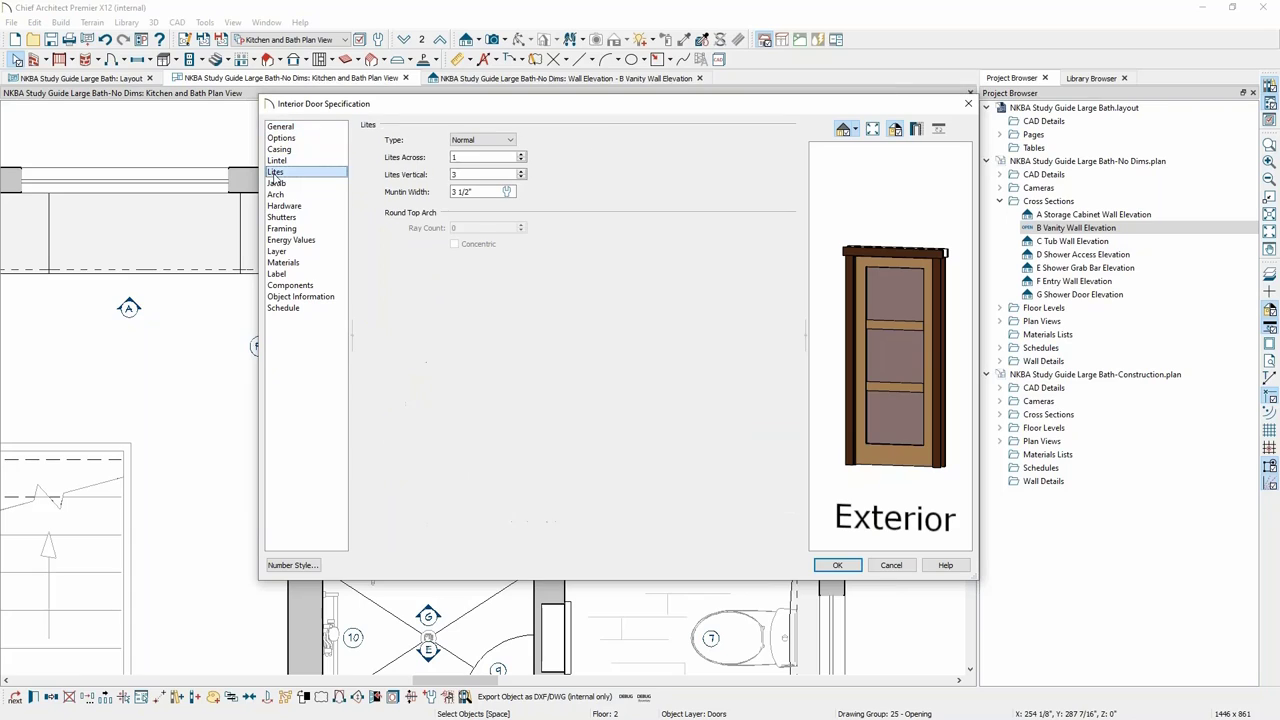
left_click(521, 177)
left_click(521, 177)
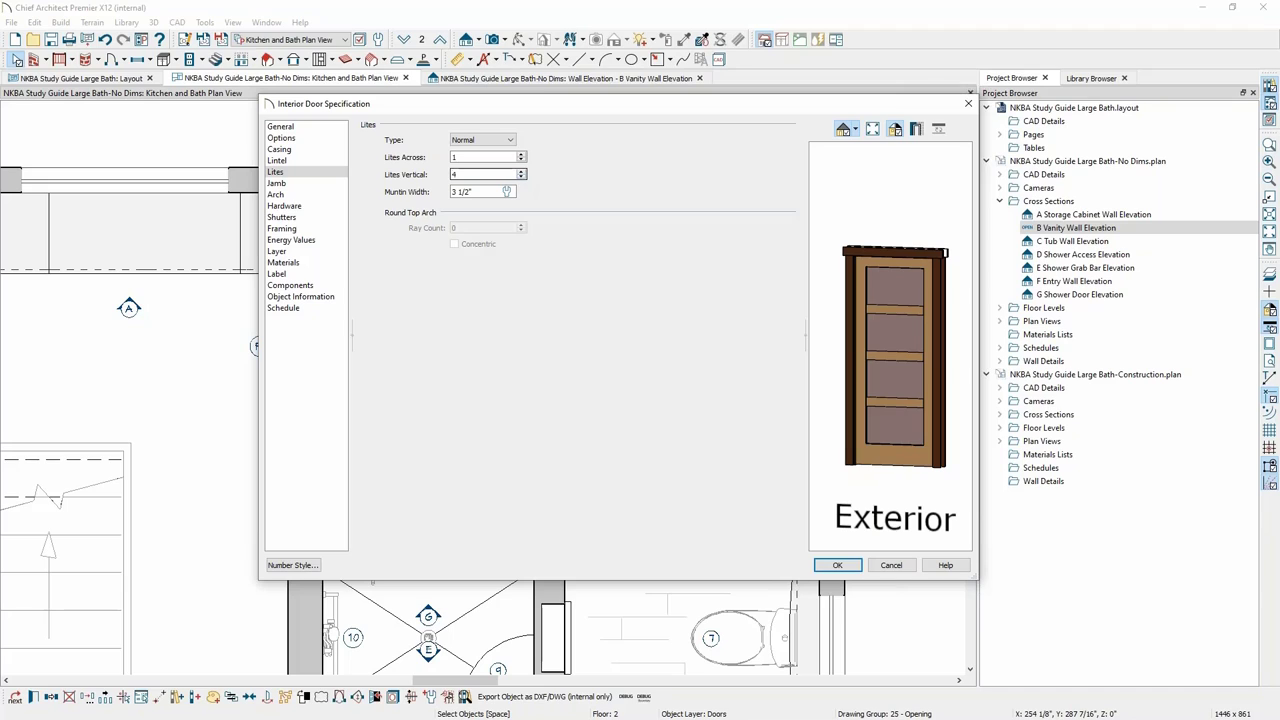
Check the available door styles for the pocket door and set its lites across to 2.
left_click(300, 131)
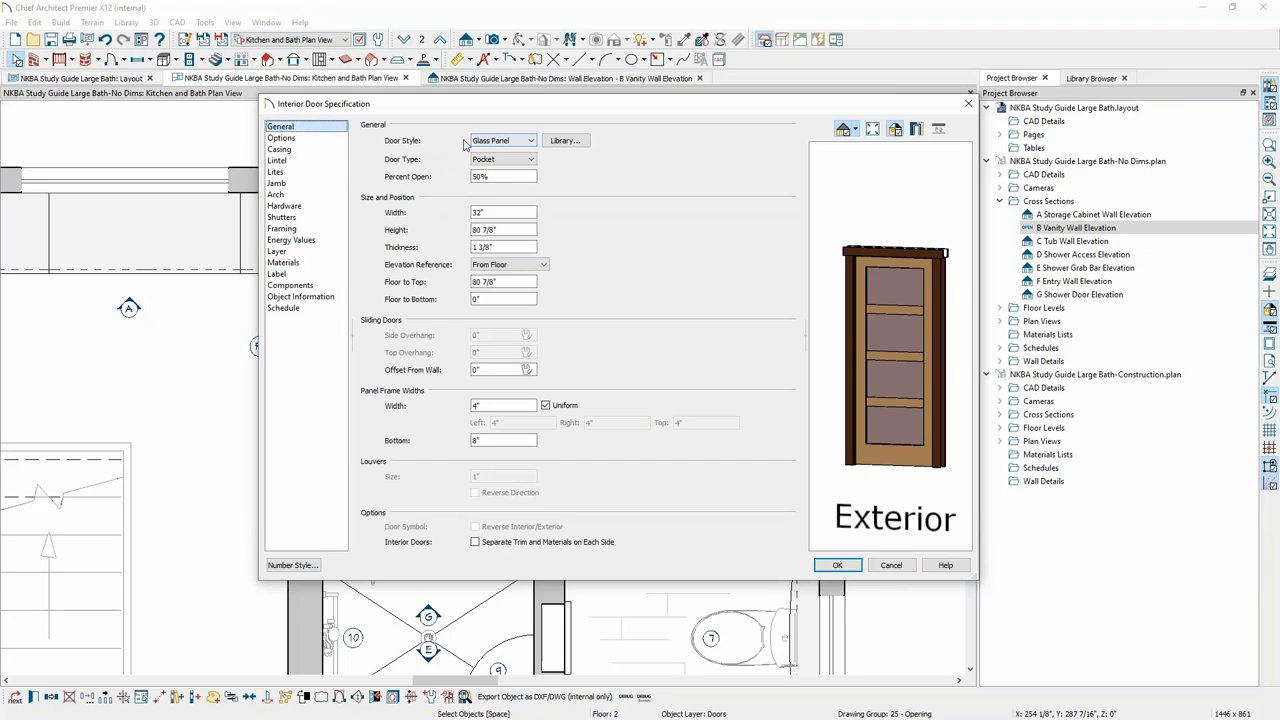
left_click(532, 141)
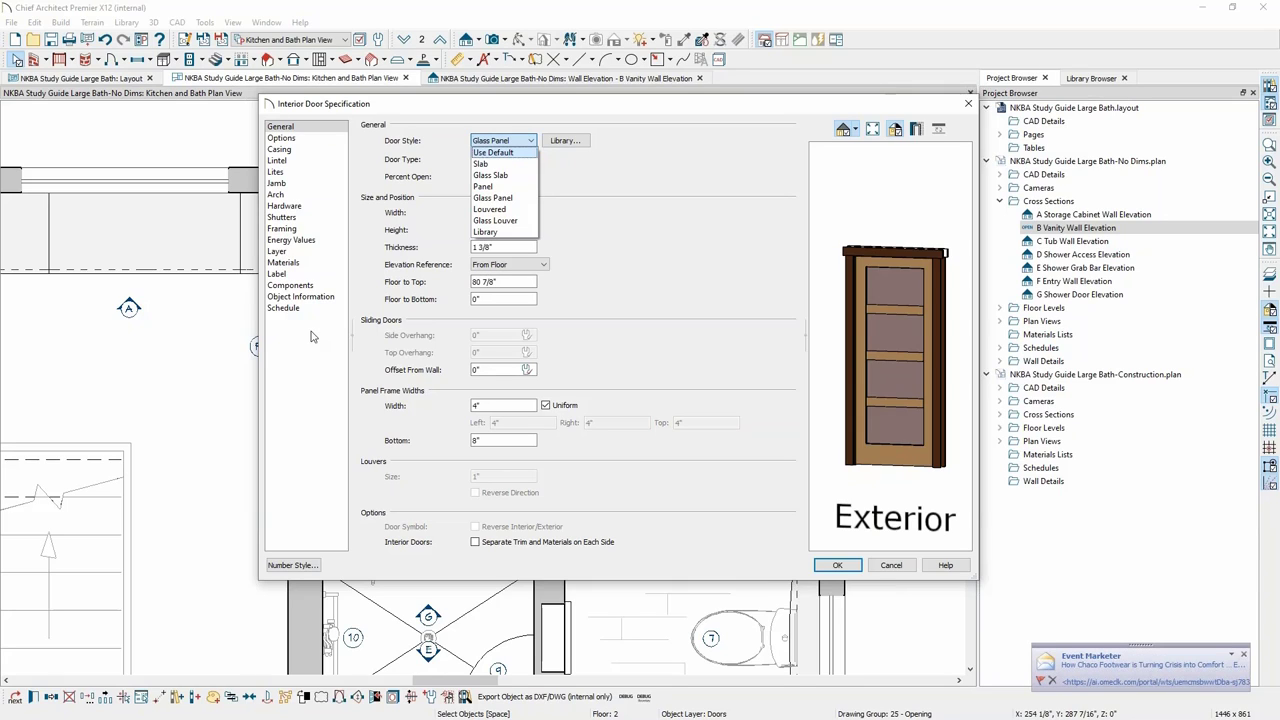
left_click(275, 173)
left_click(275, 173)
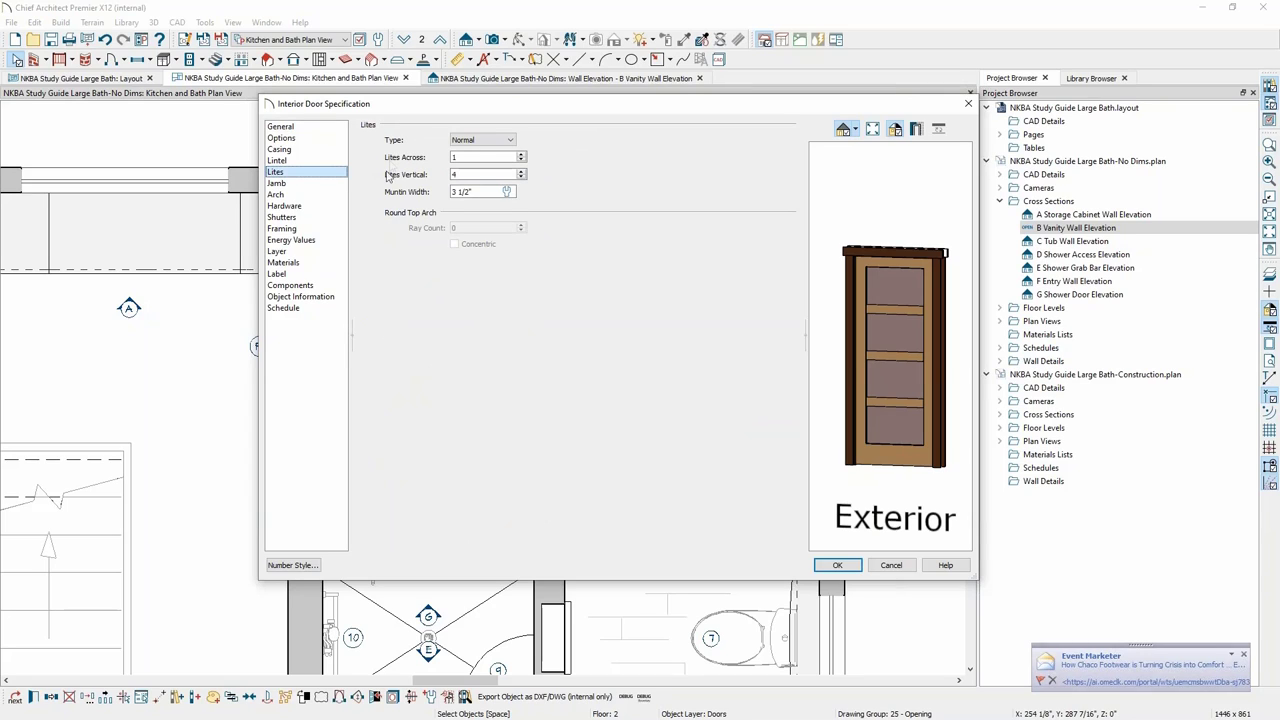
left_click(478, 175)
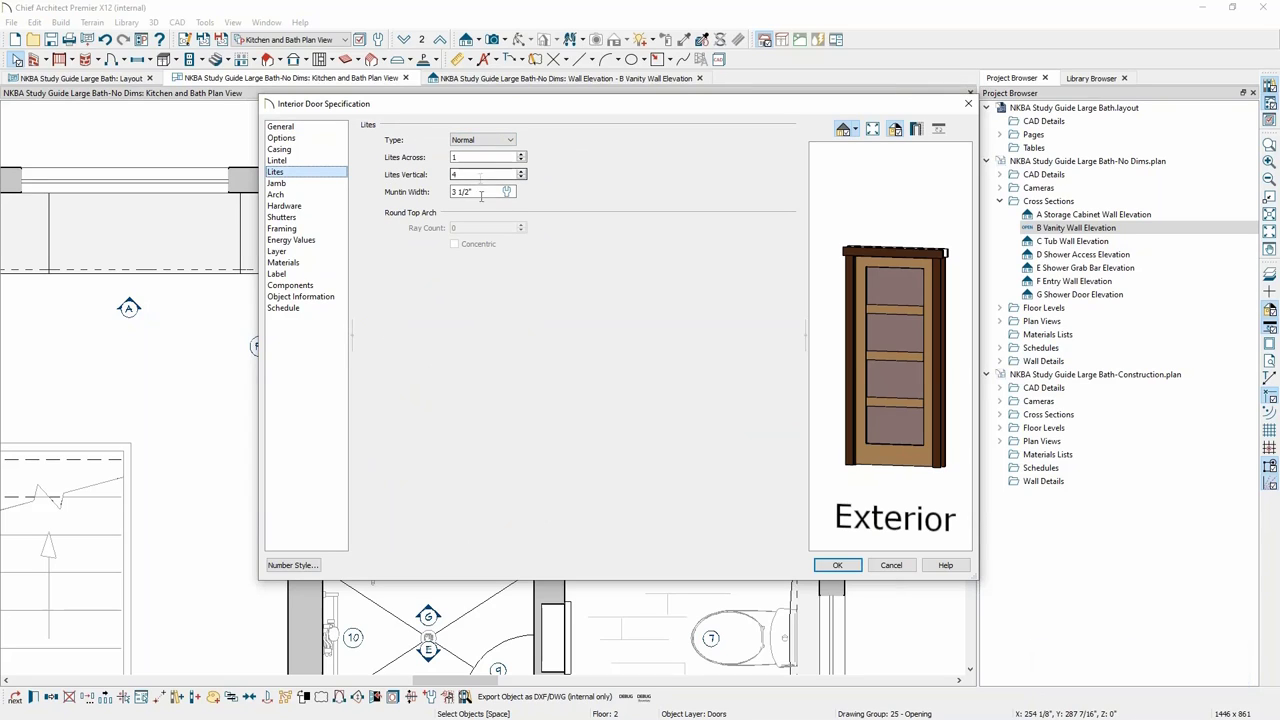
left_click(480, 191)
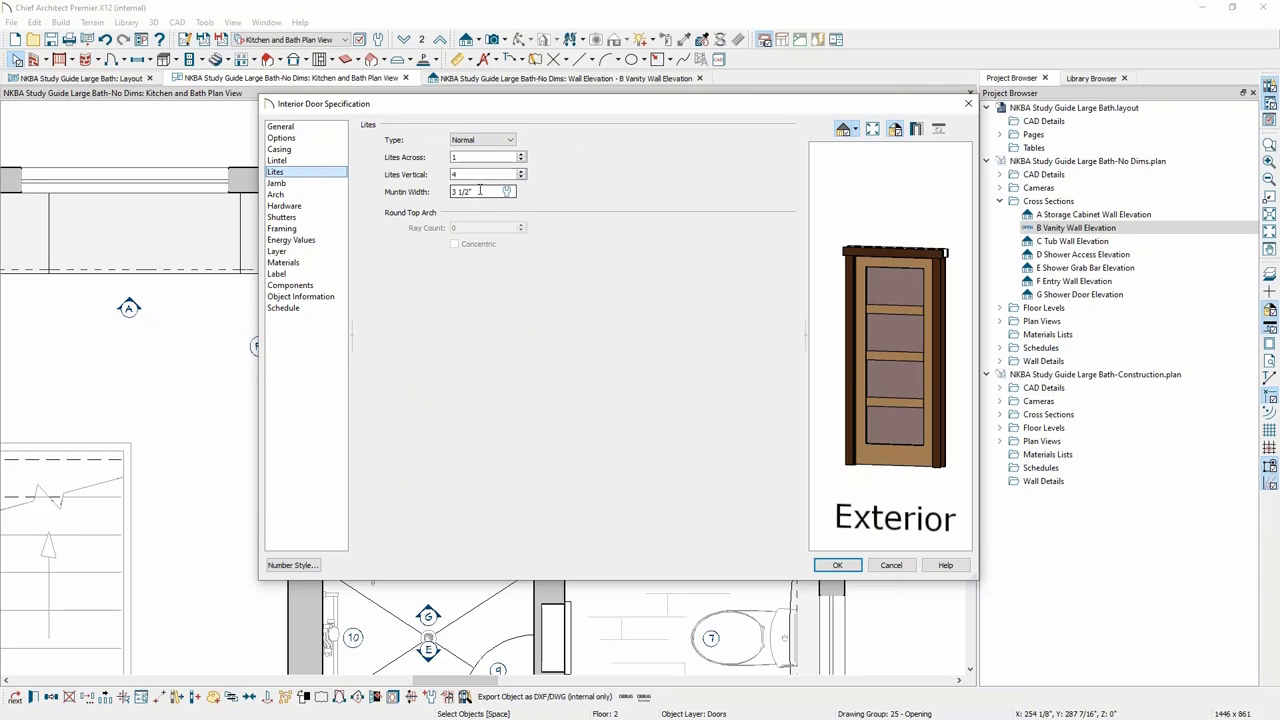
left_click(521, 154)
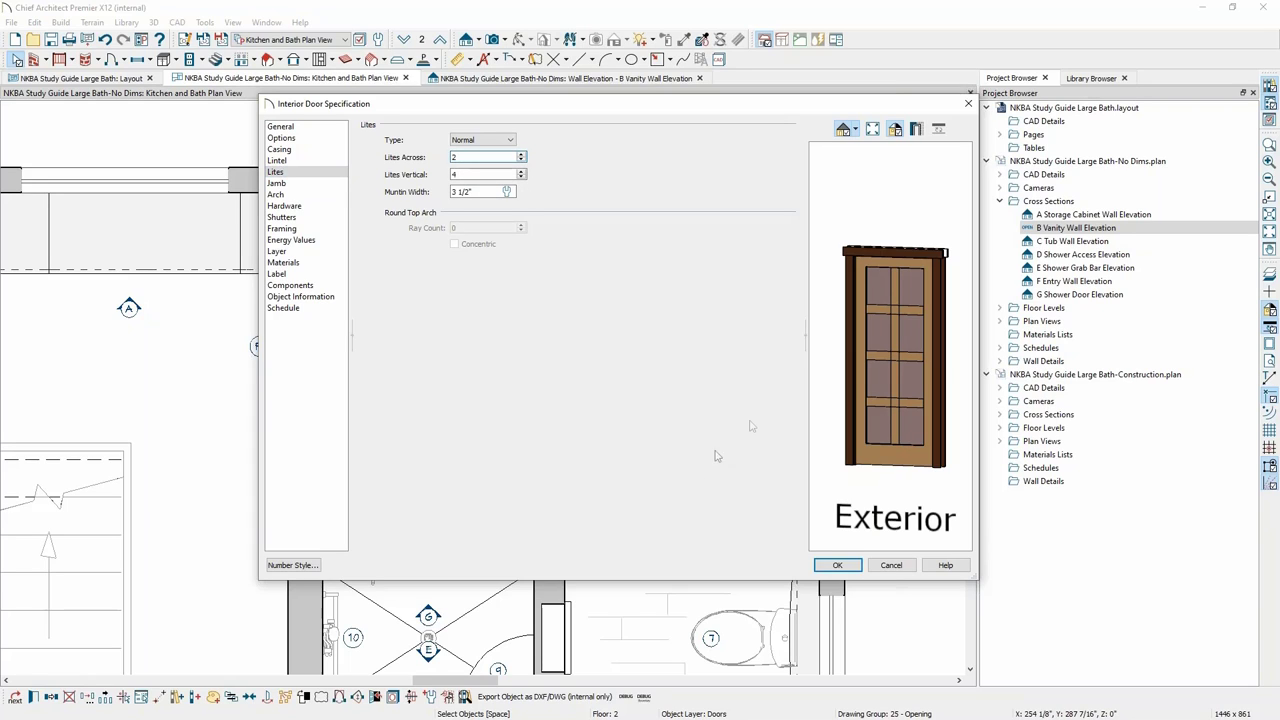
left_click(276, 161)
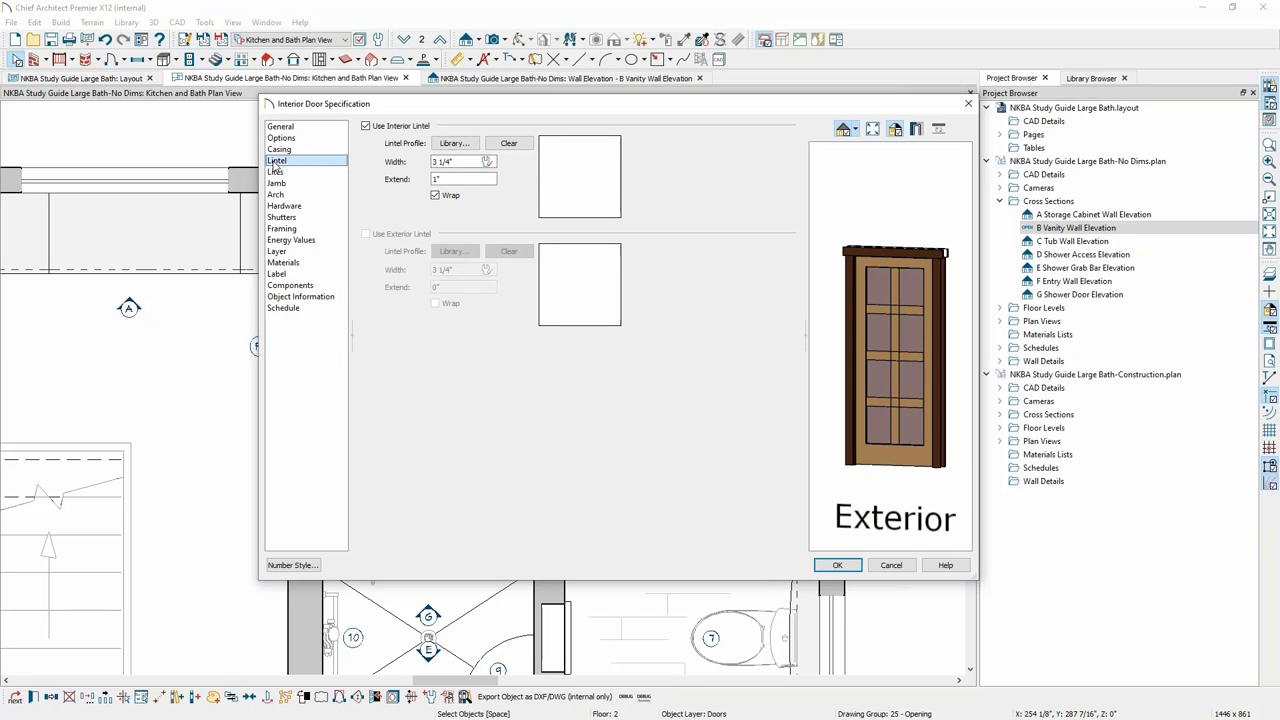
Switch the pocket door's interior lintel off and back on, and inspect it from the front in the 3D preview.
left_click(366, 126)
left_click(366, 126)
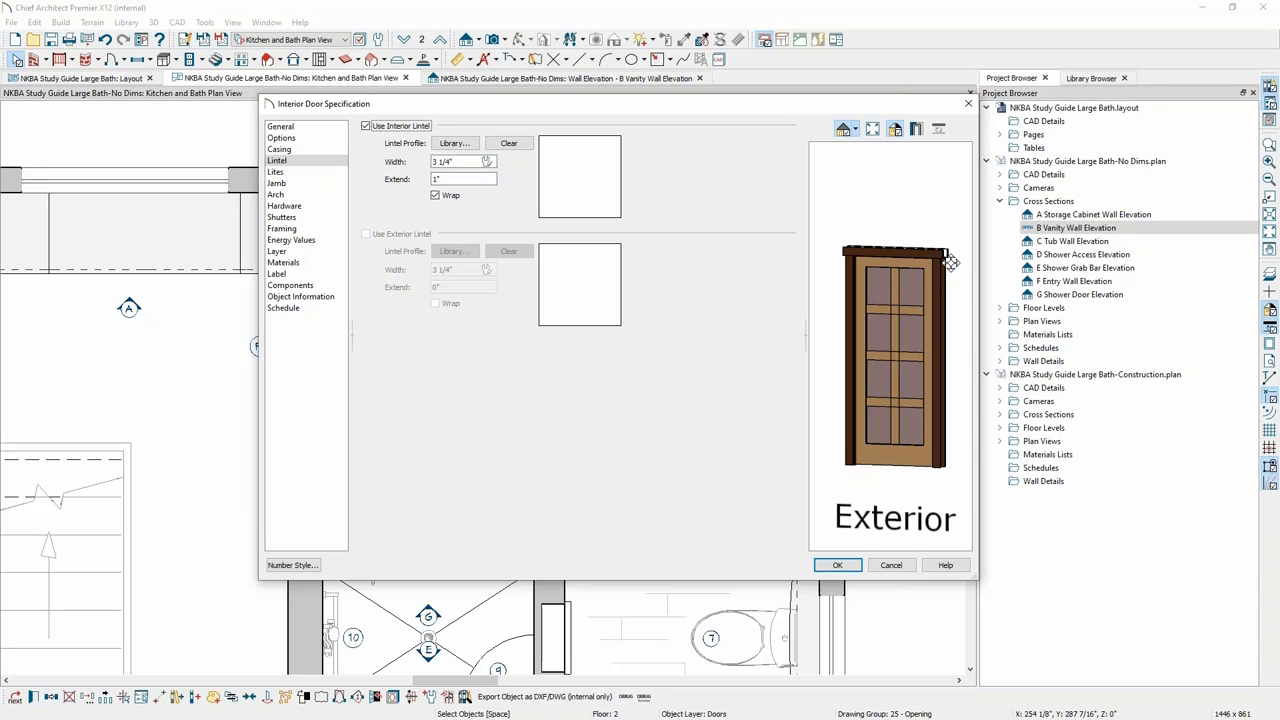
left_click_drag(951, 263, 944, 302)
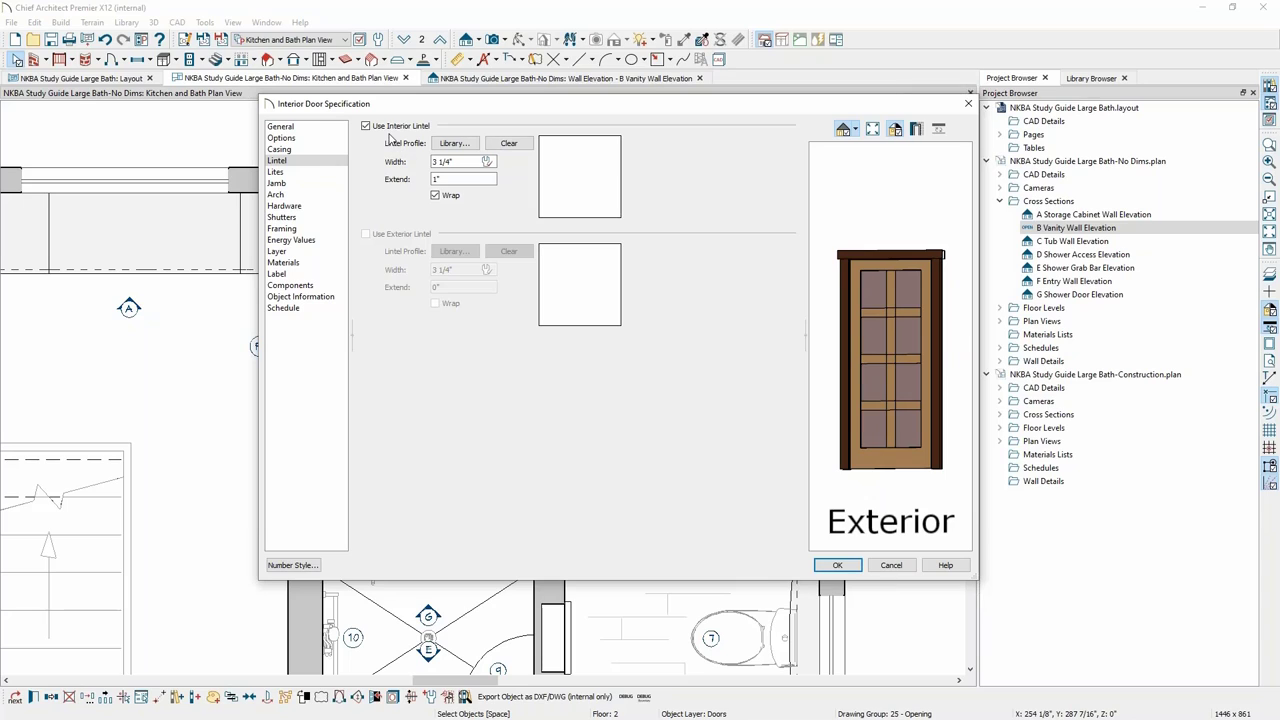
Browse the core catalog's Casings profiles for the interior lintel, preview CS-05 and CA-06, and cancel out of the door specification.
left_click(465, 145)
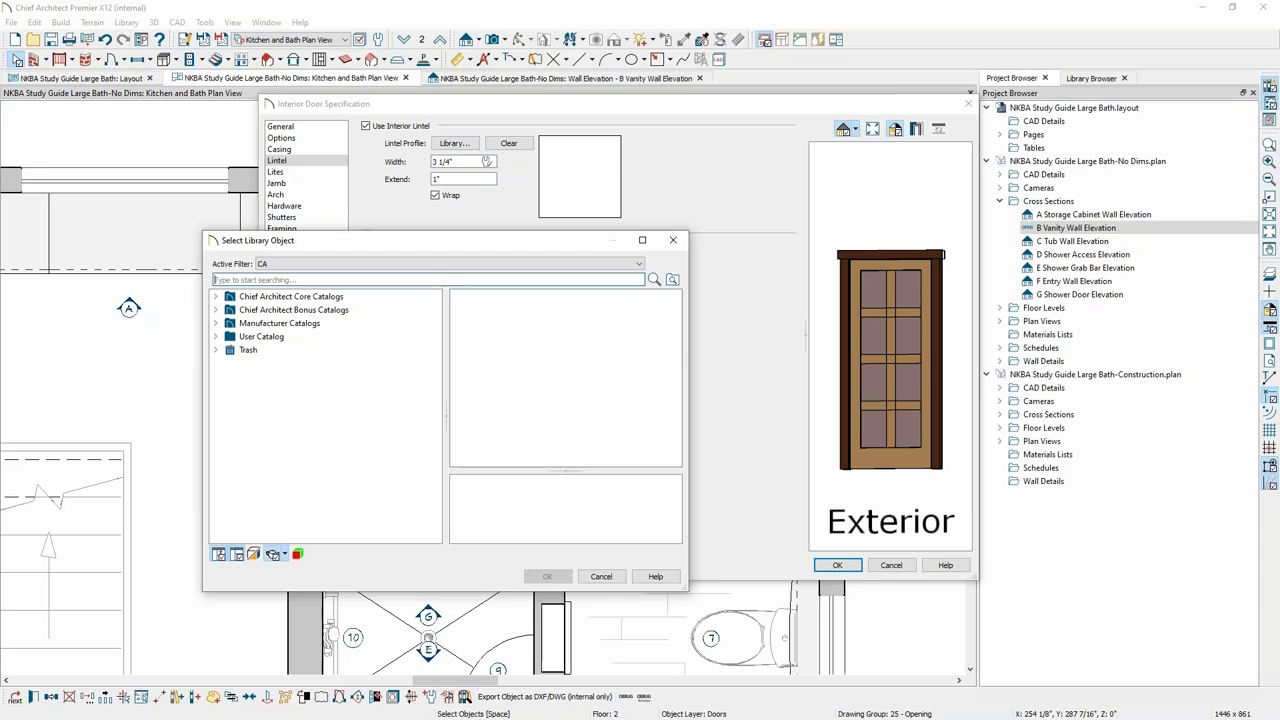
left_click(215, 297)
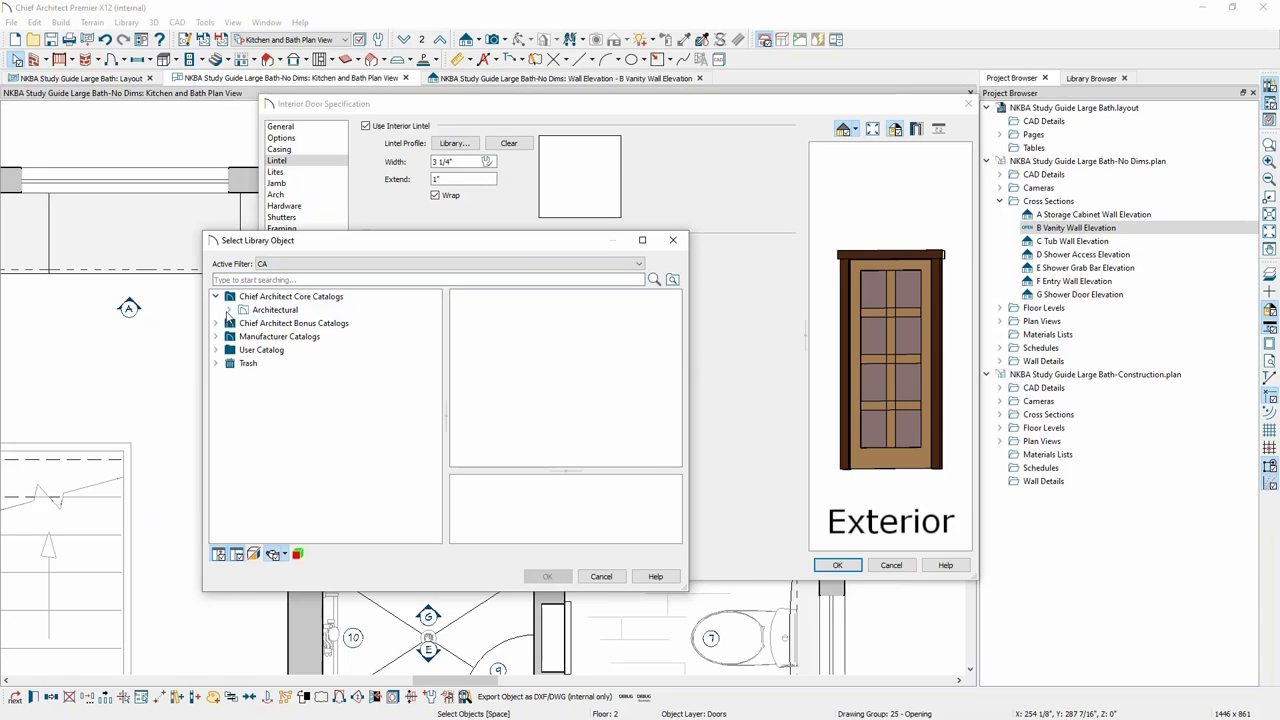
left_click(229, 310)
double_click(300, 323)
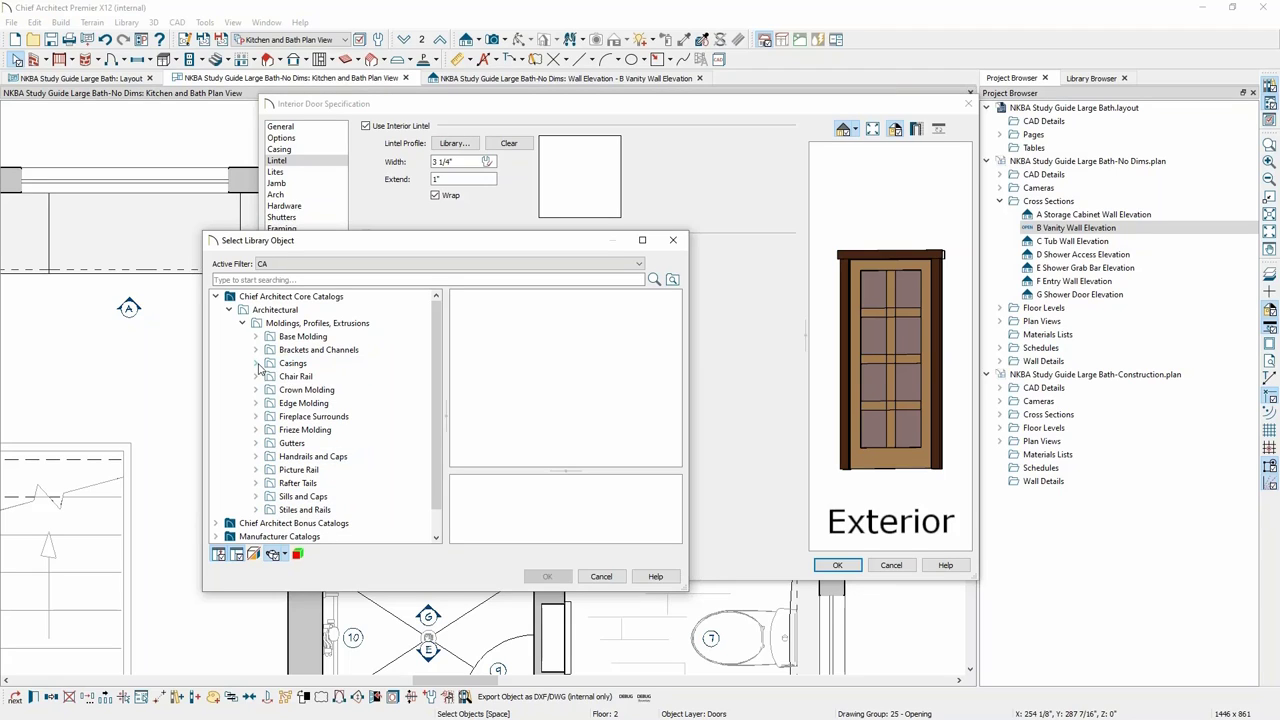
double_click(296, 365)
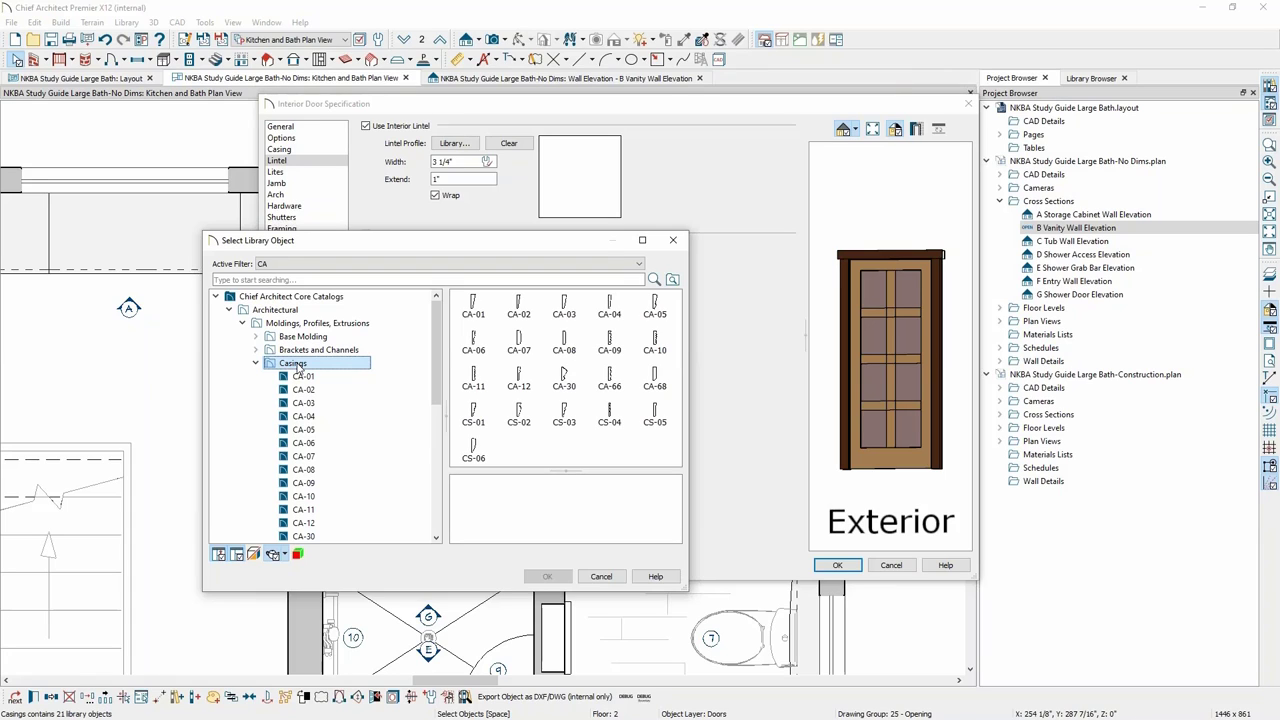
left_click(648, 430)
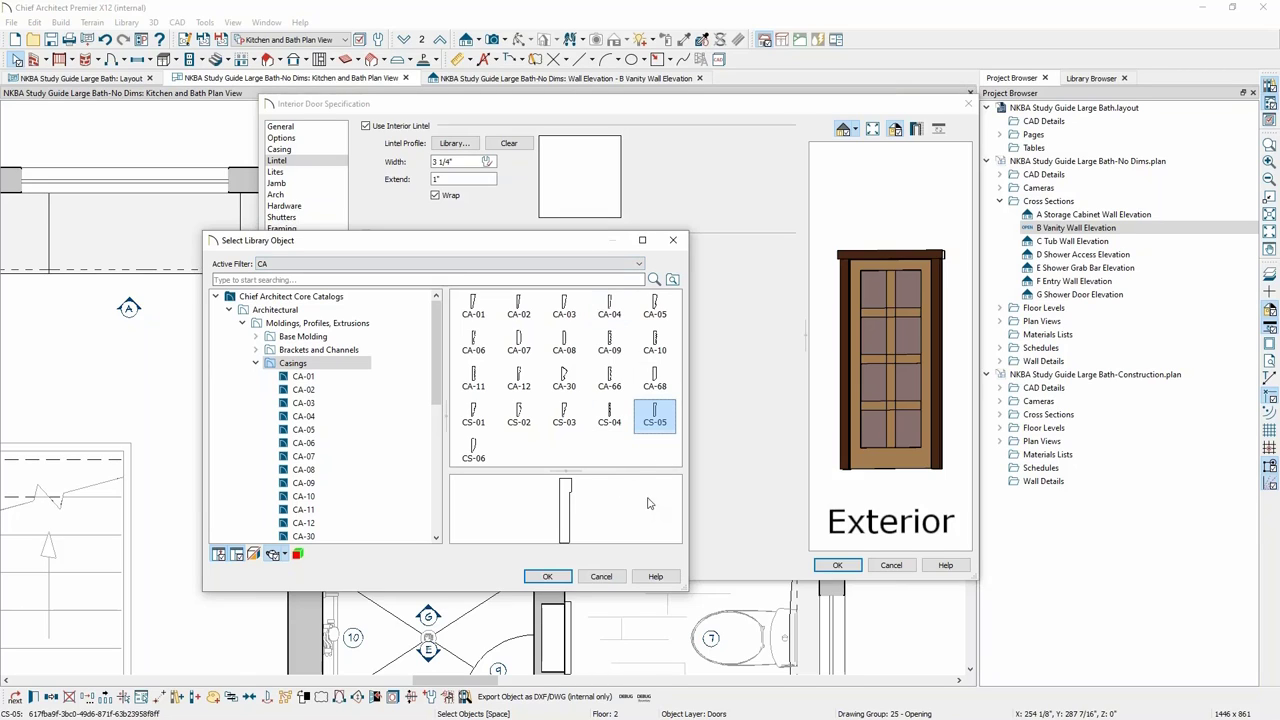
left_click(477, 343)
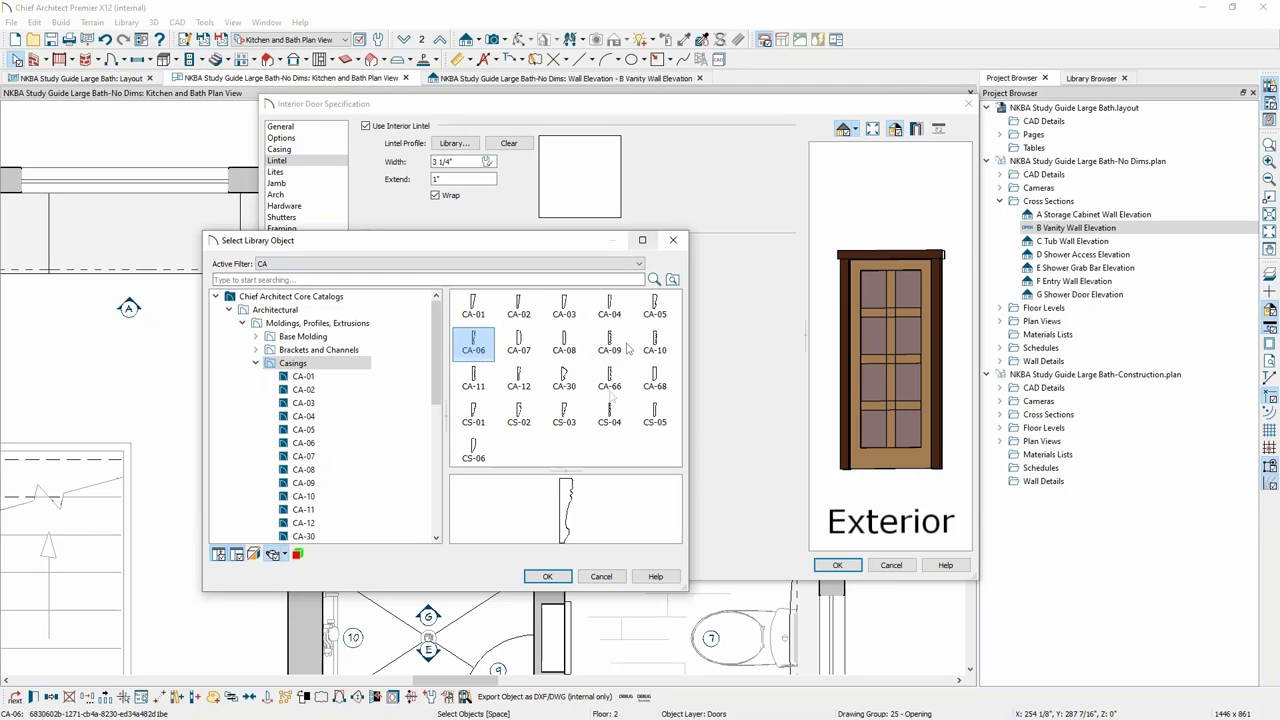
left_click(601, 577)
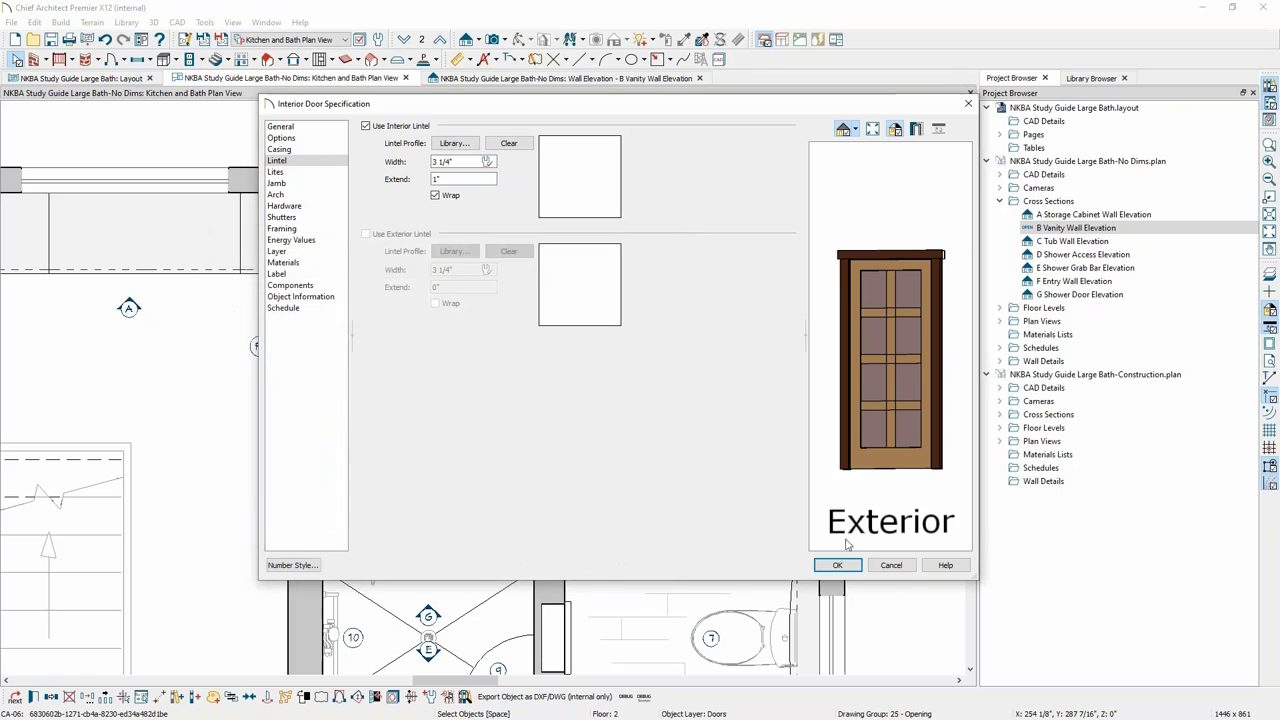
left_click(891, 565)
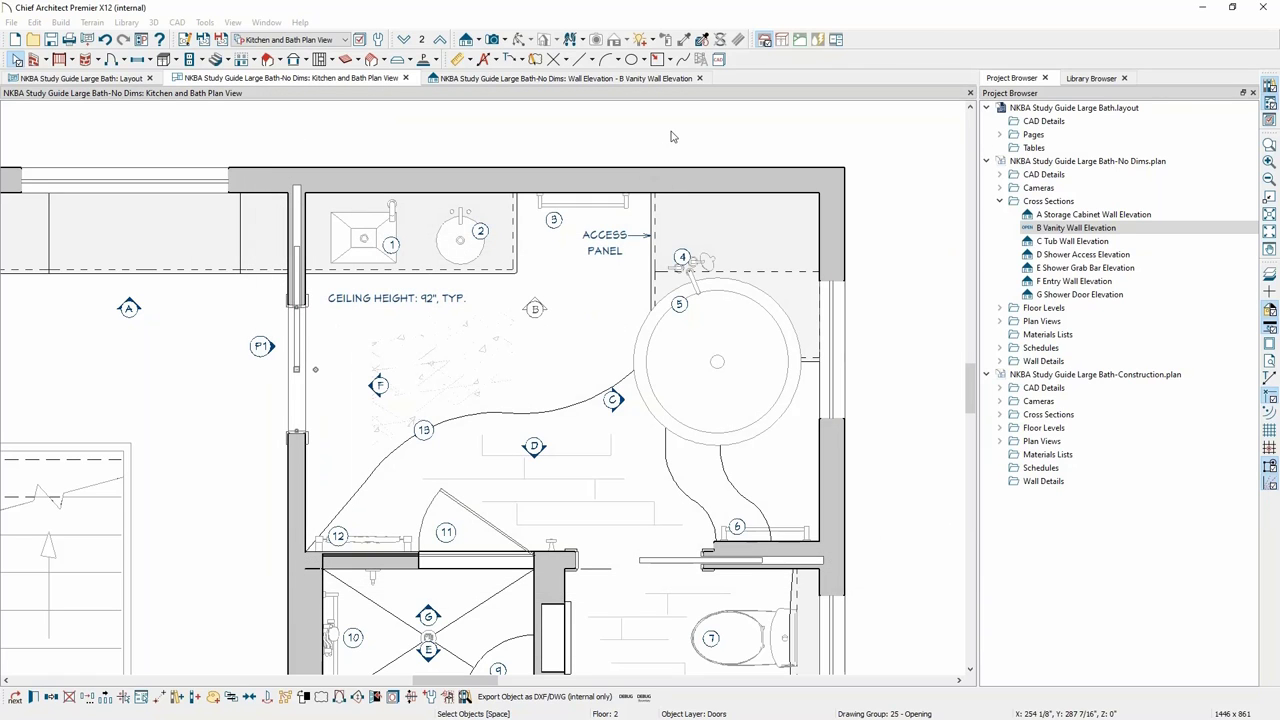
Draw a tall, narrow rectangular polyline about 8 1/8" along its diagonal in the empty area above the numbered notes.
middle_click(343, 250)
mouse_move(343, 250)
middle_mouse_down()
mouse_move(288, 353)
mouse_move(309, 394)
middle_mouse_up()
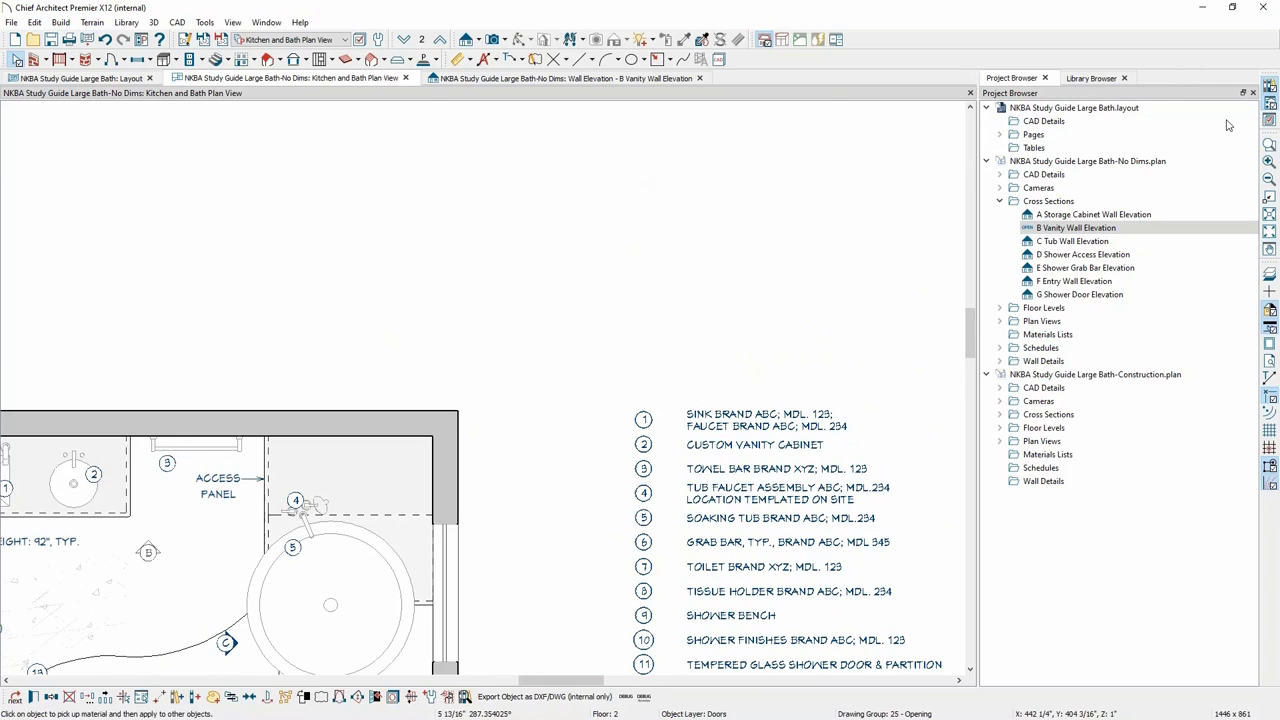
left_click(658, 59)
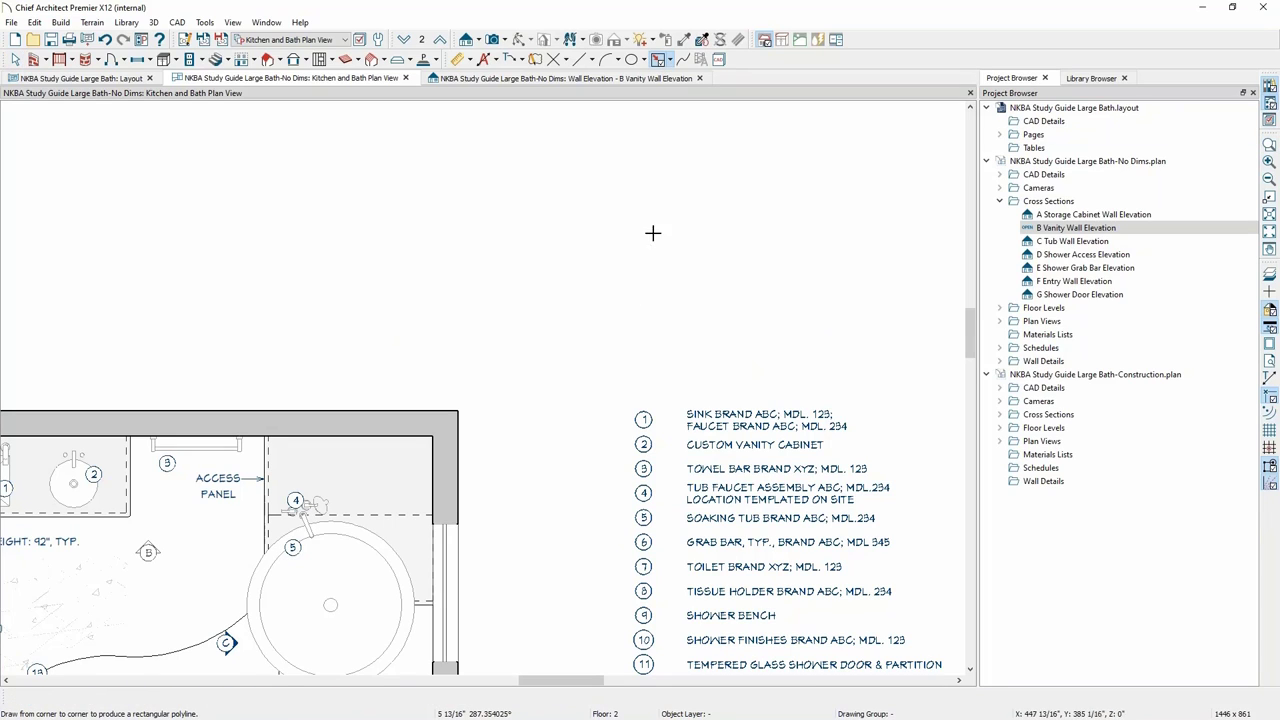
key("ctrl+plus")
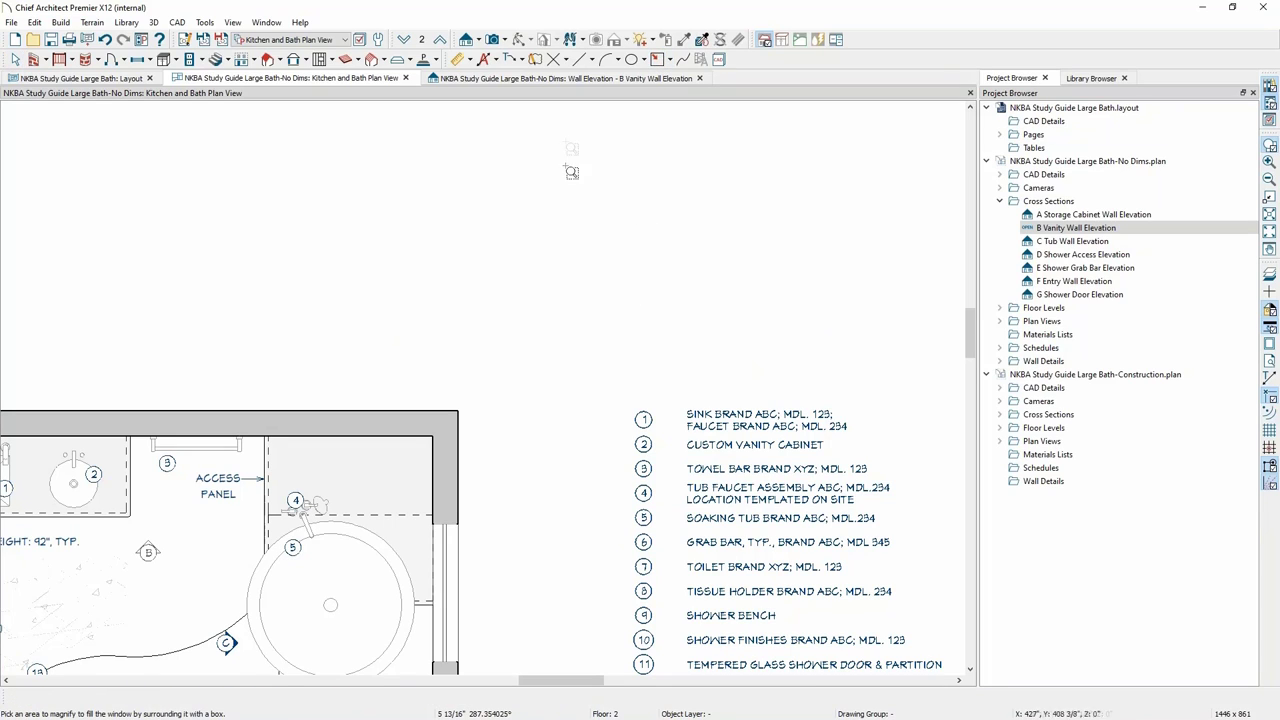
left_click_drag(565, 141, 667, 244)
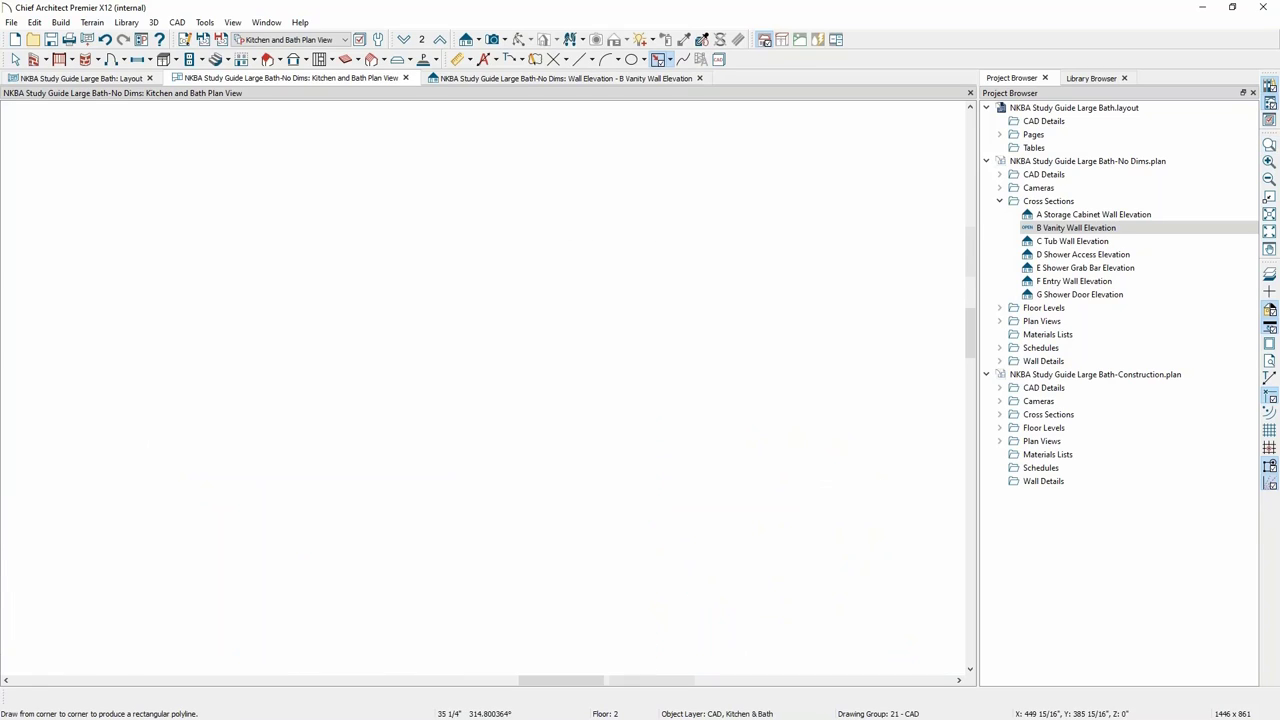
left_click(660, 59)
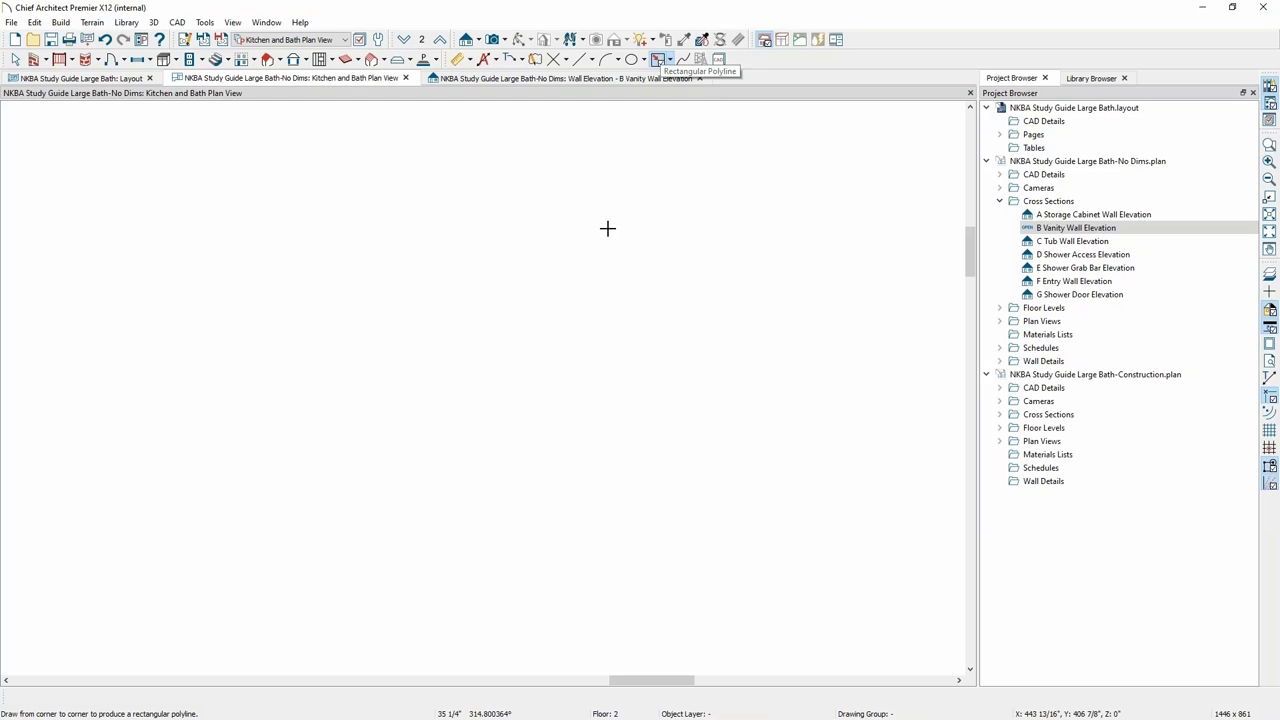
left_click_drag(603, 152, 634, 338)
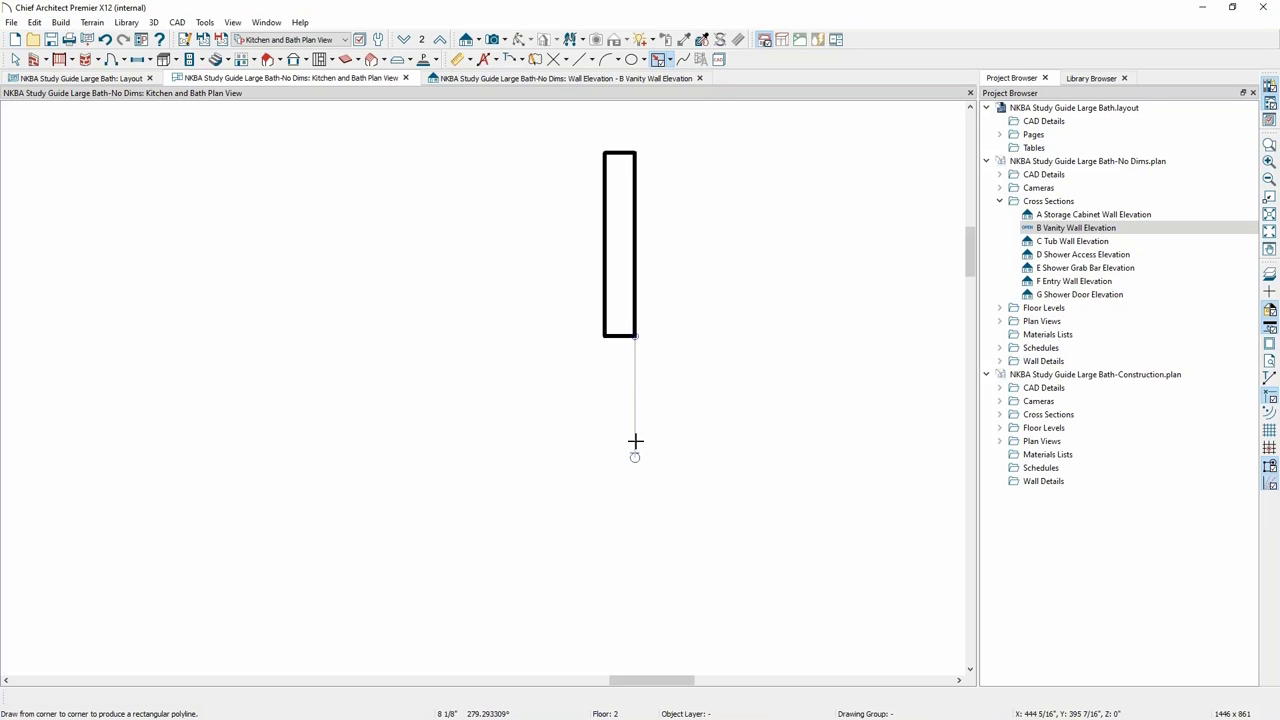
left_click(650, 208)
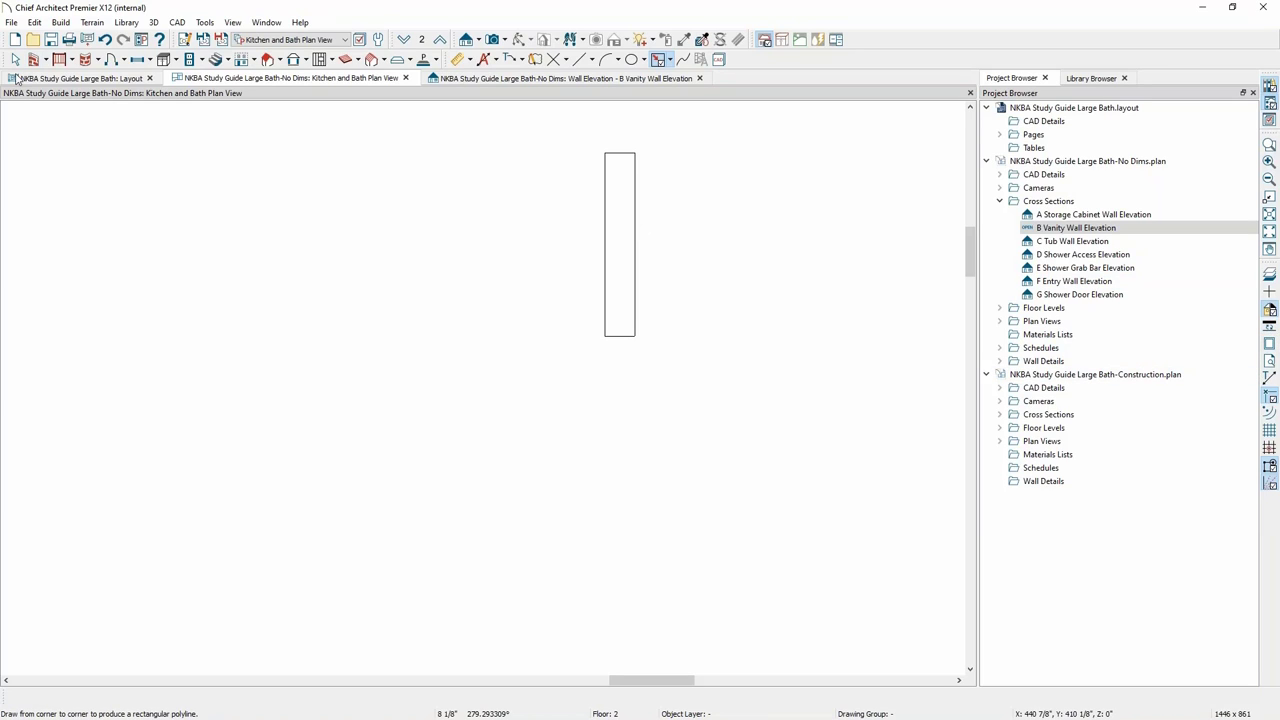
Break the rectangle's right edge above its midpoint and move the lower segment inward 3/8" to form a step.
left_click(15, 59)
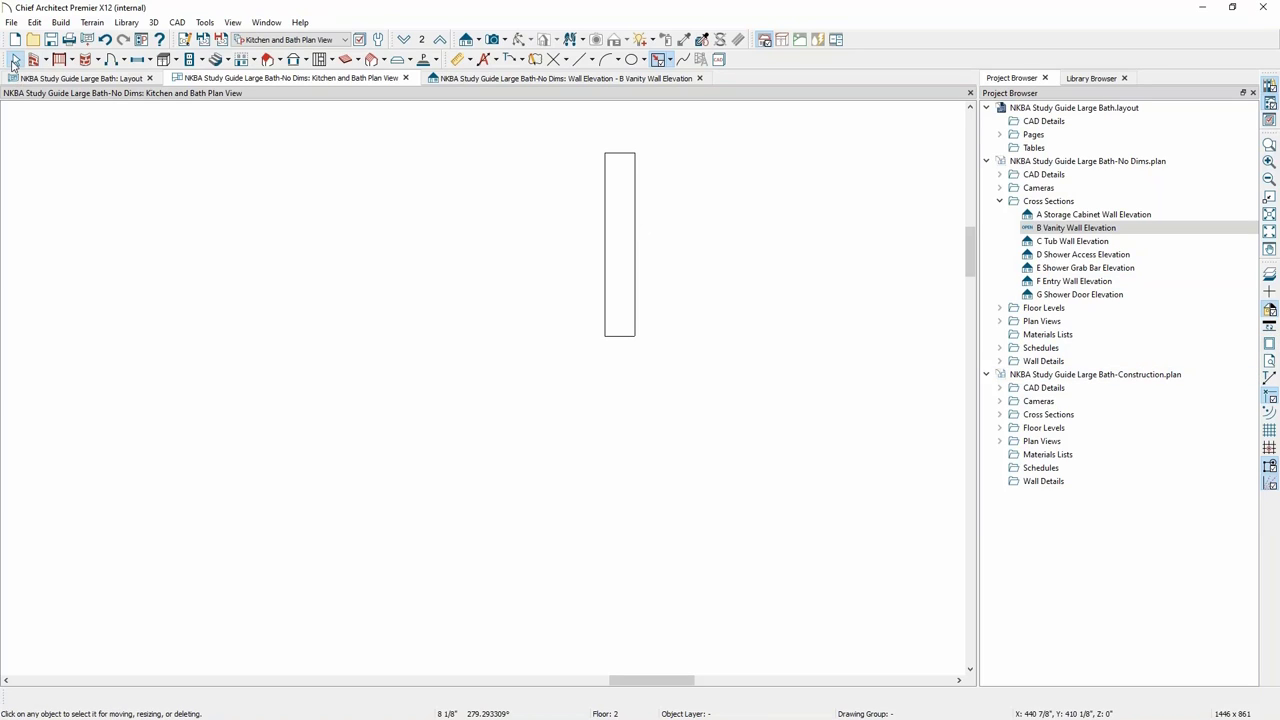
left_click(636, 247)
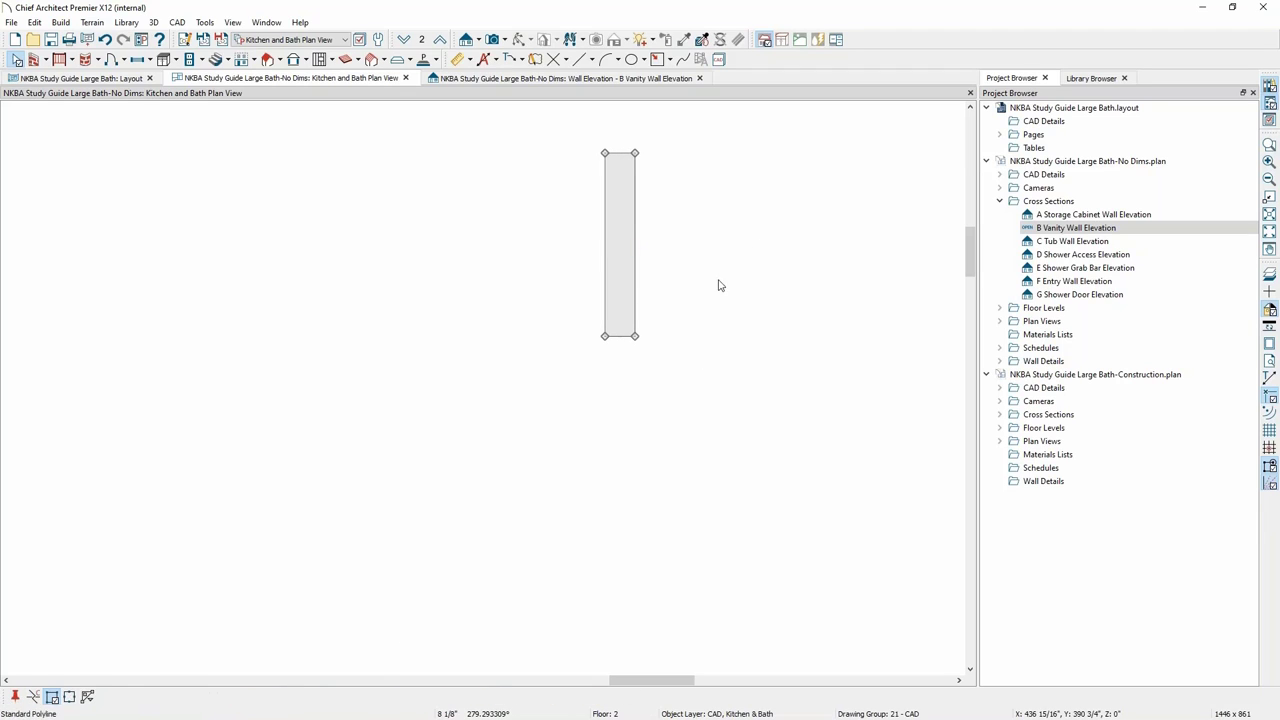
left_click(634, 222)
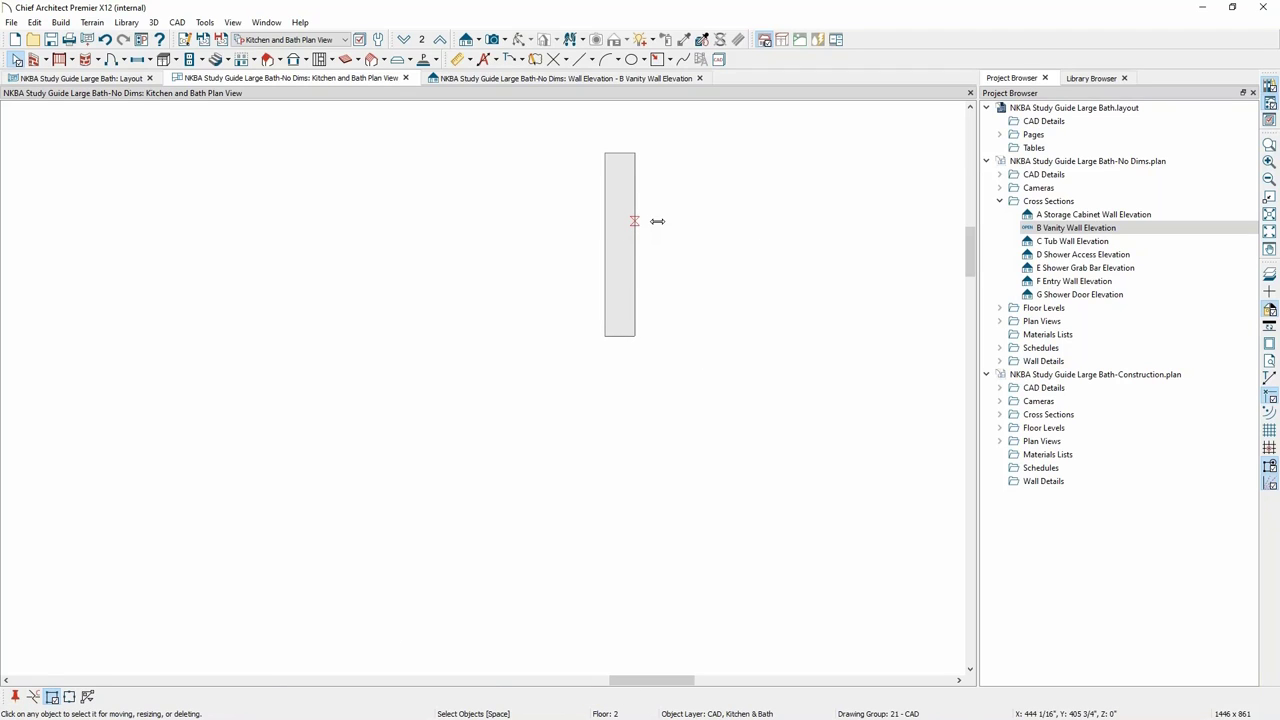
scroll(675, 242, "up", 2)
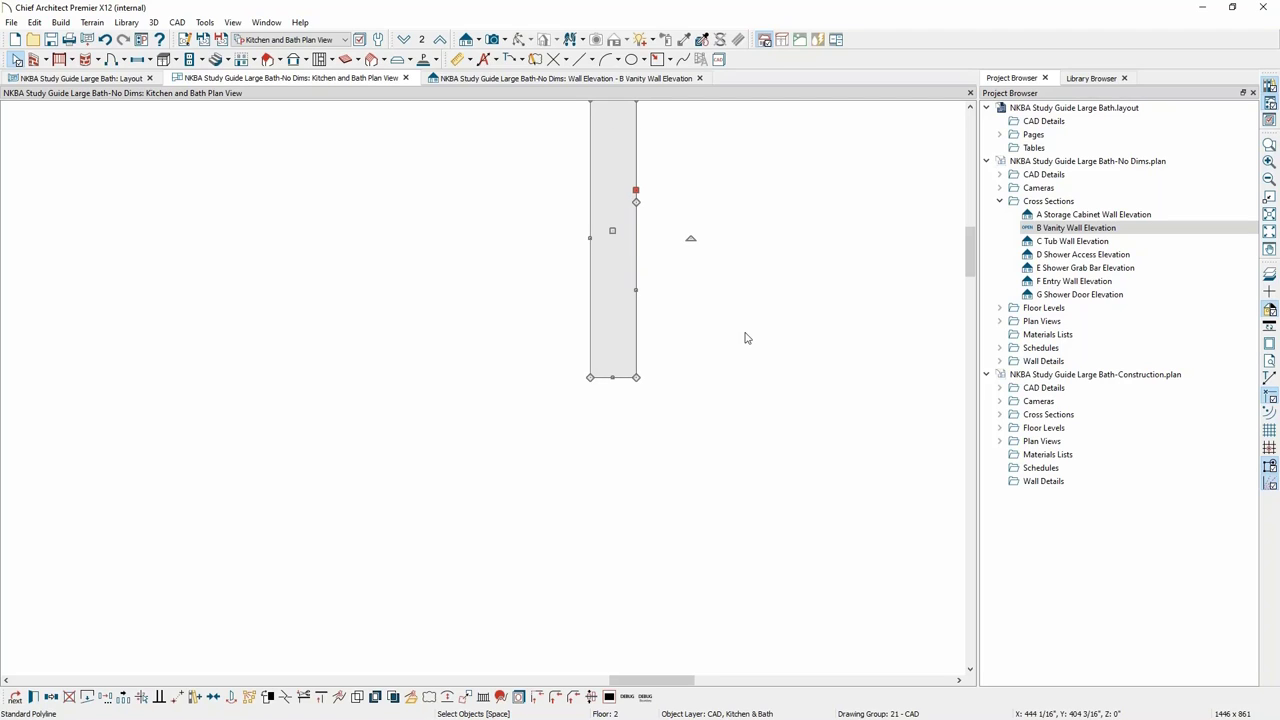
middle_click_drag(746, 341, 734, 480)
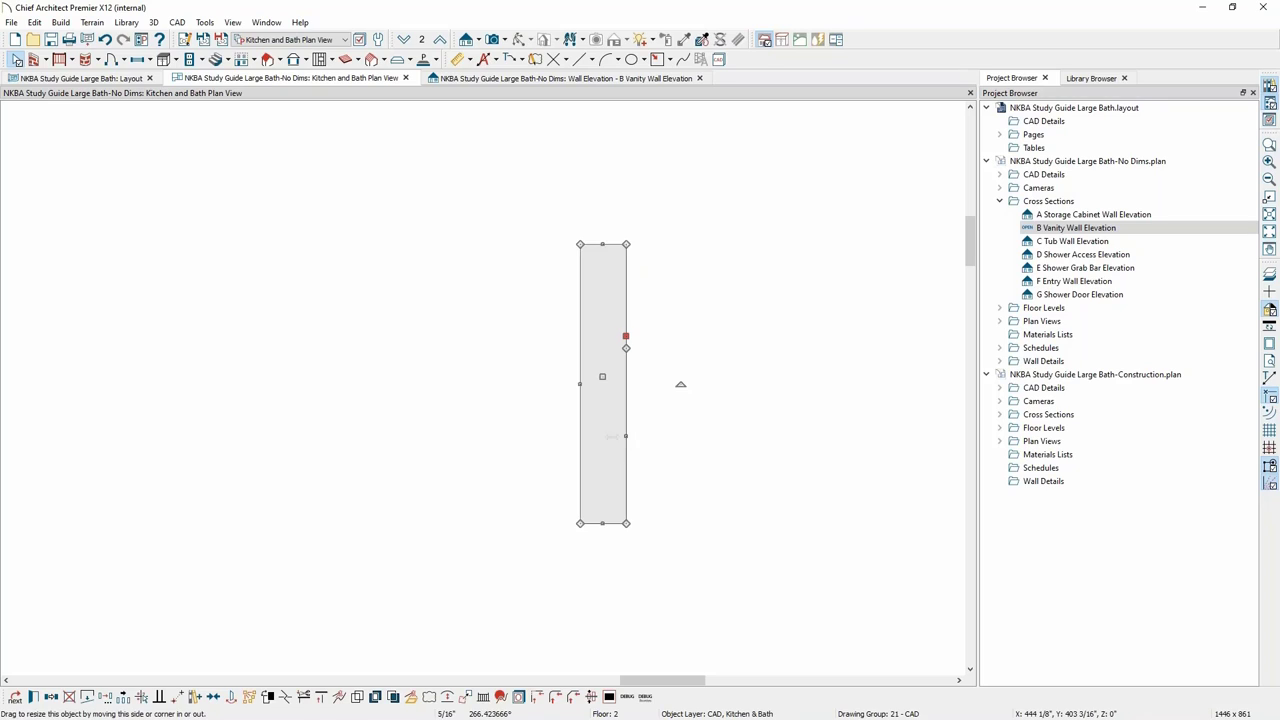
left_click(613, 469)
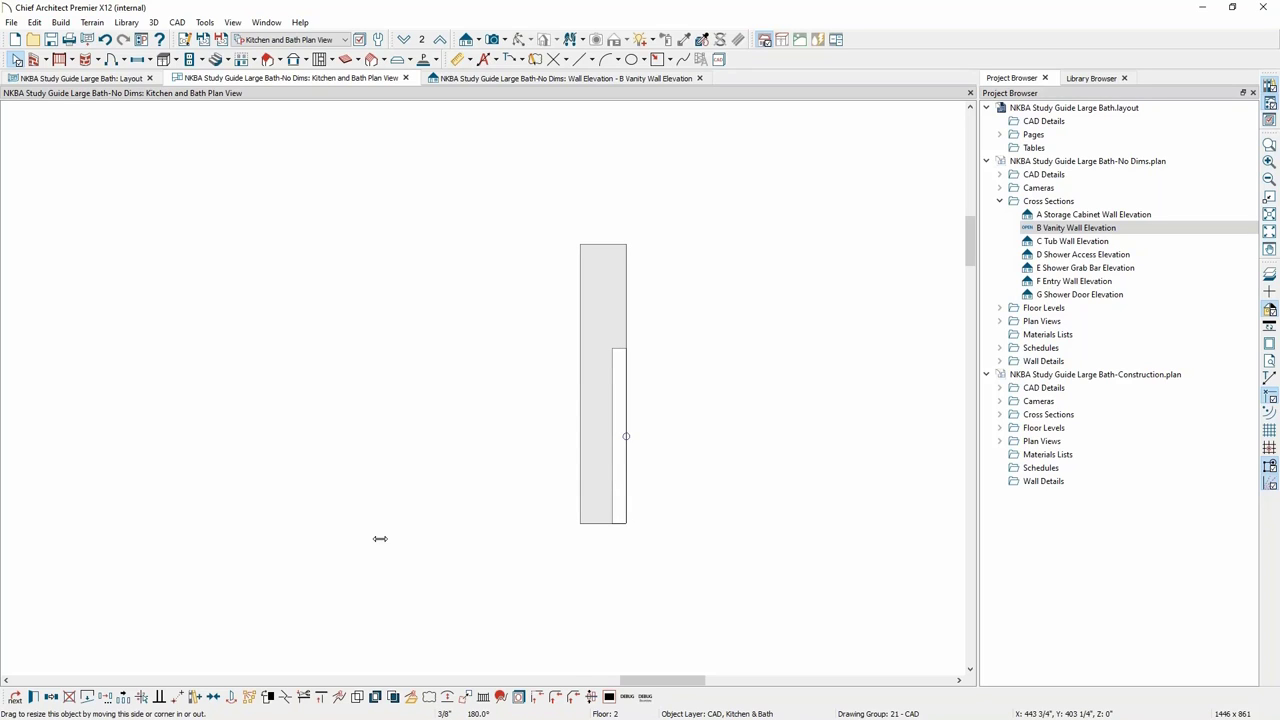
key("Delete")
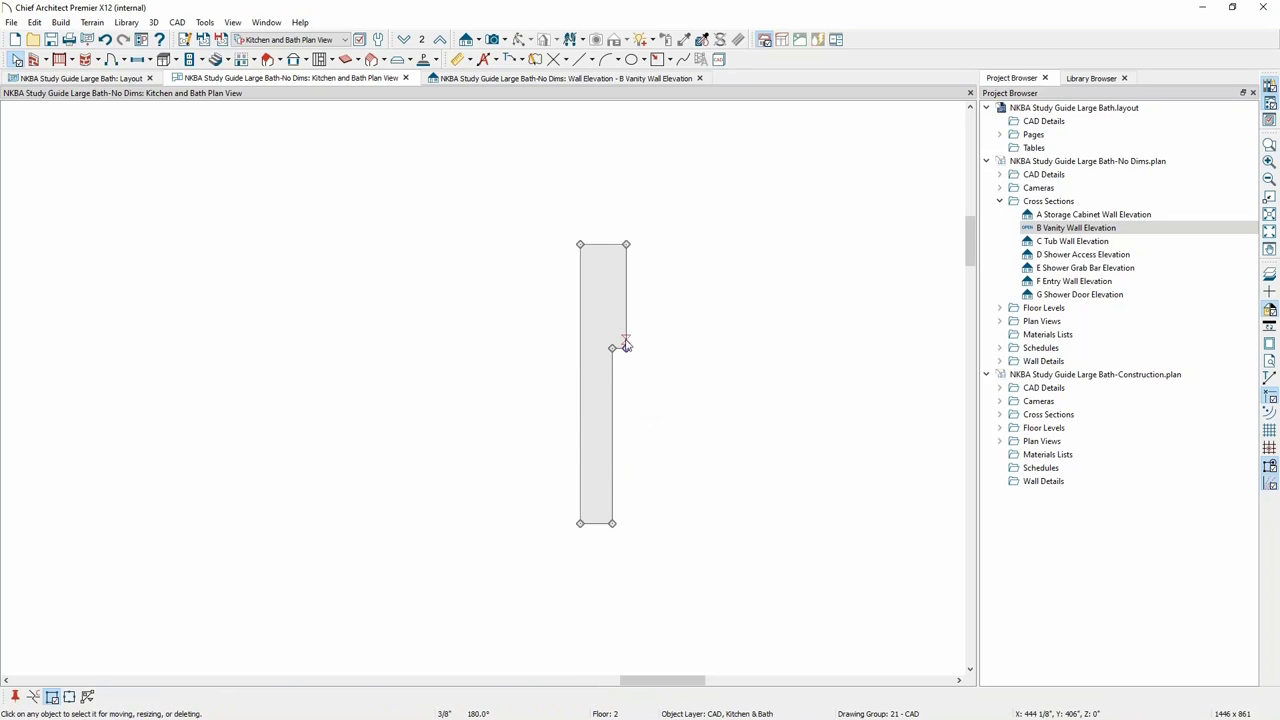
Break the upper right edge just above the step and move it in line with the lower edge, leaving a small projecting bead.
left_click(634, 324)
left_click(630, 321)
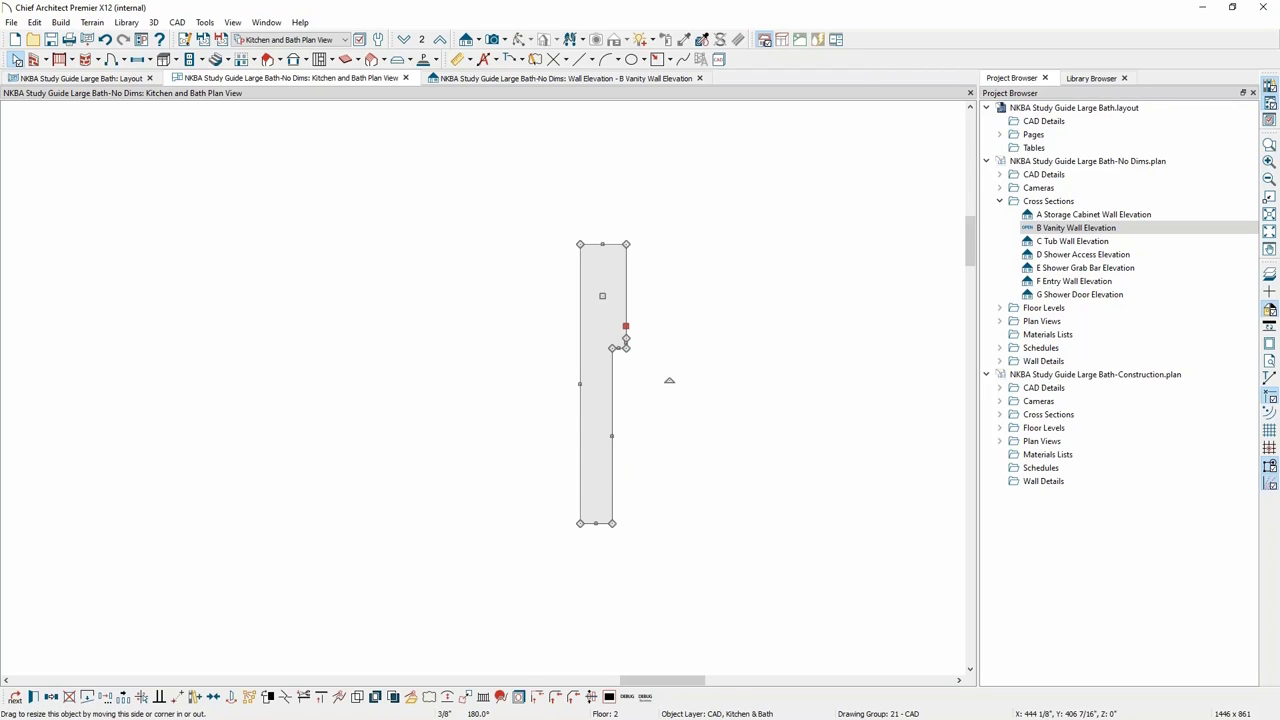
left_click_drag(611, 347, 612, 352)
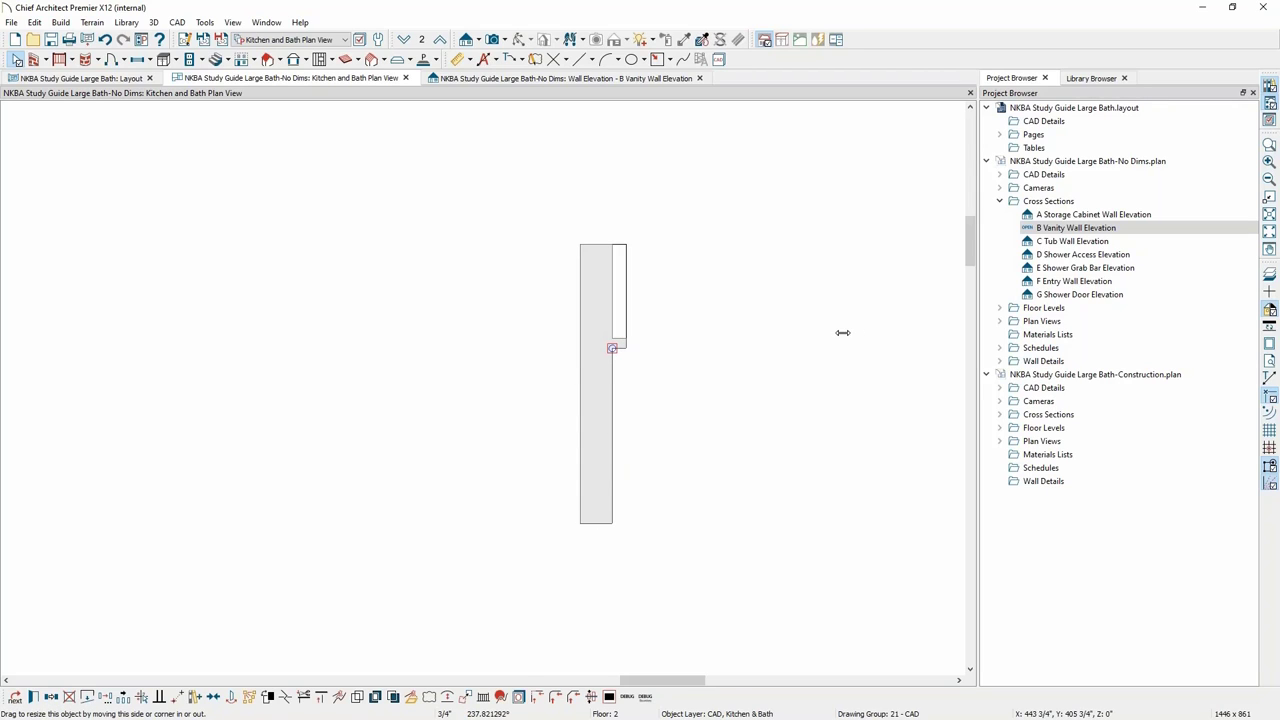
left_click_drag(843, 332, 838, 330)
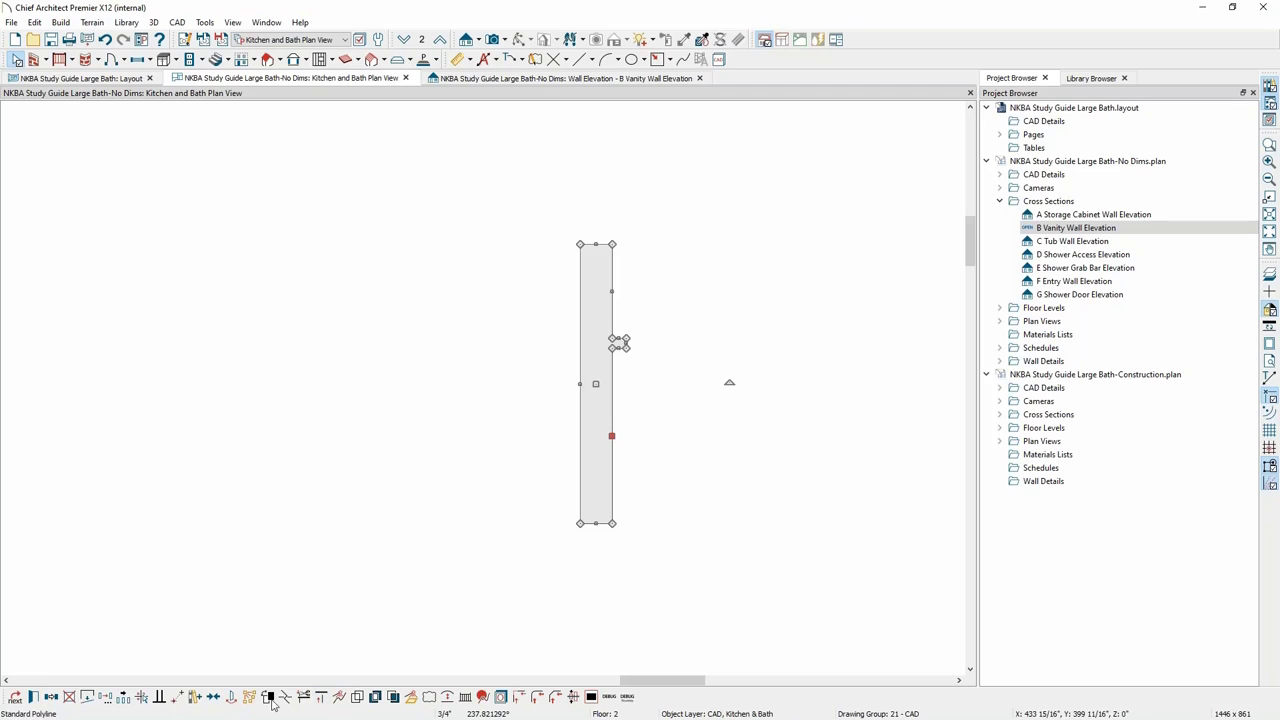
Break the right edge between the bead and the top, and pull the profile's top corner outward 5/8".
left_click(660, 443)
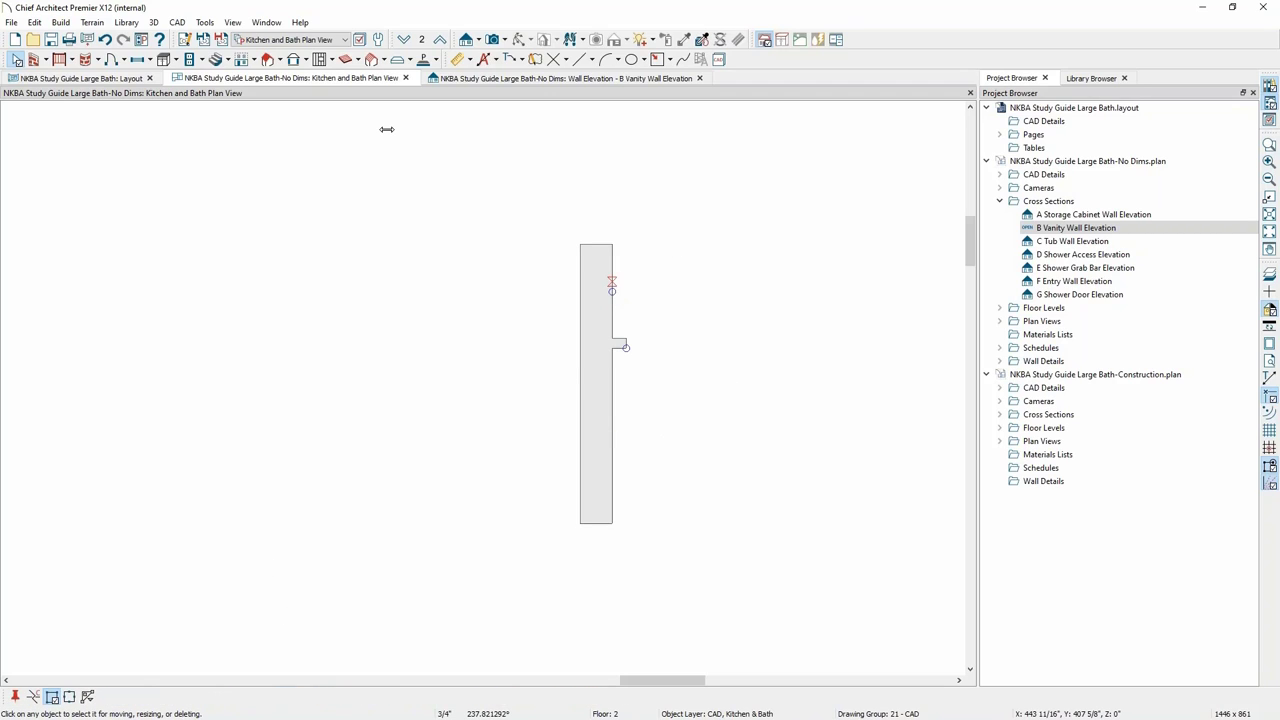
left_click(612, 262)
mouse_move(613, 245)
left_mouse_down()
mouse_move(630, 243)
mouse_move(626, 260)
left_mouse_up()
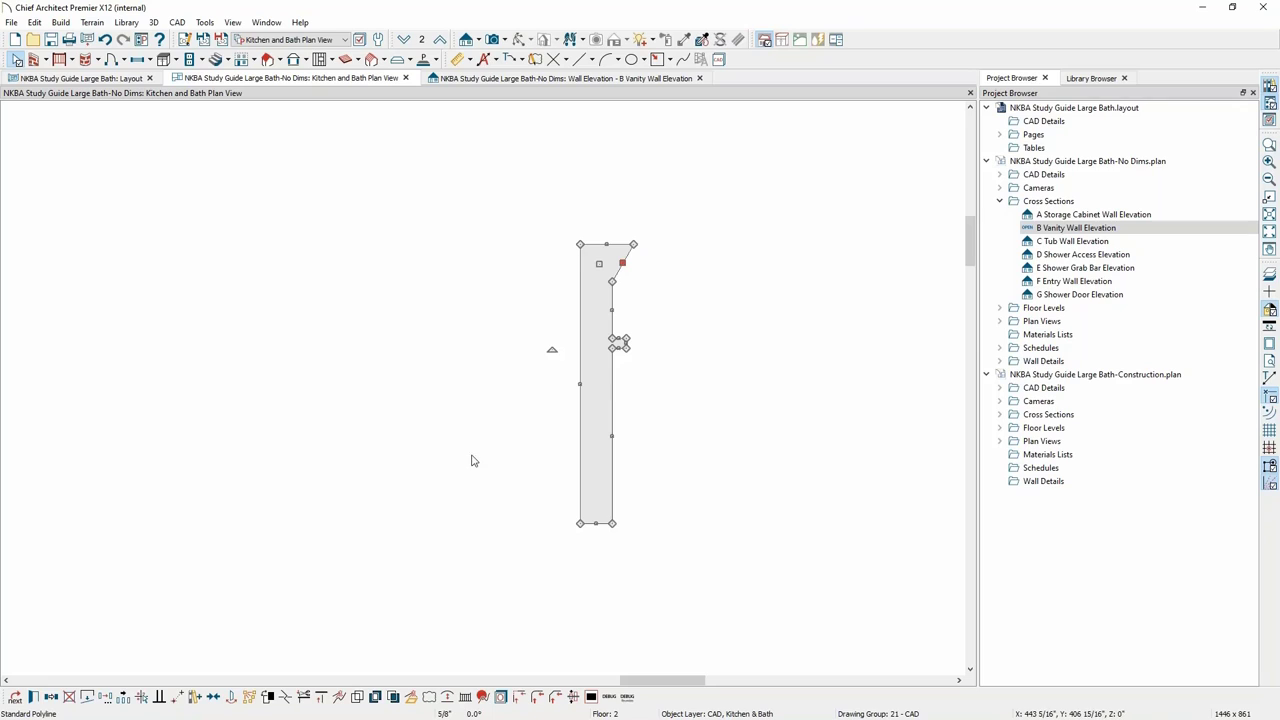
Convert the profile's slanted top edge to an arc, shape it into a concave cove, and clear the selection.
left_click(447, 696)
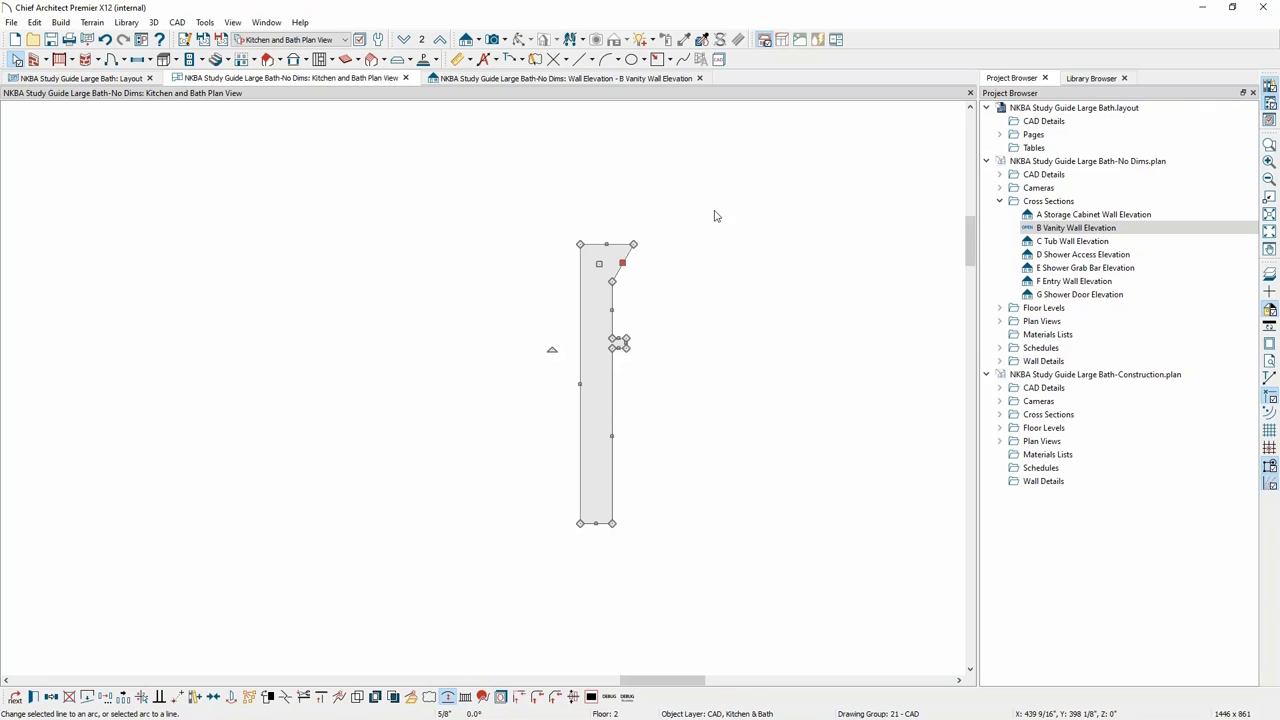
left_click(621, 264)
scroll(624, 272, "up", 3)
mouse_move(614, 282)
left_mouse_down()
mouse_move(600, 251)
mouse_move(613, 270)
left_mouse_up()
scroll(671, 284, "down", 1)
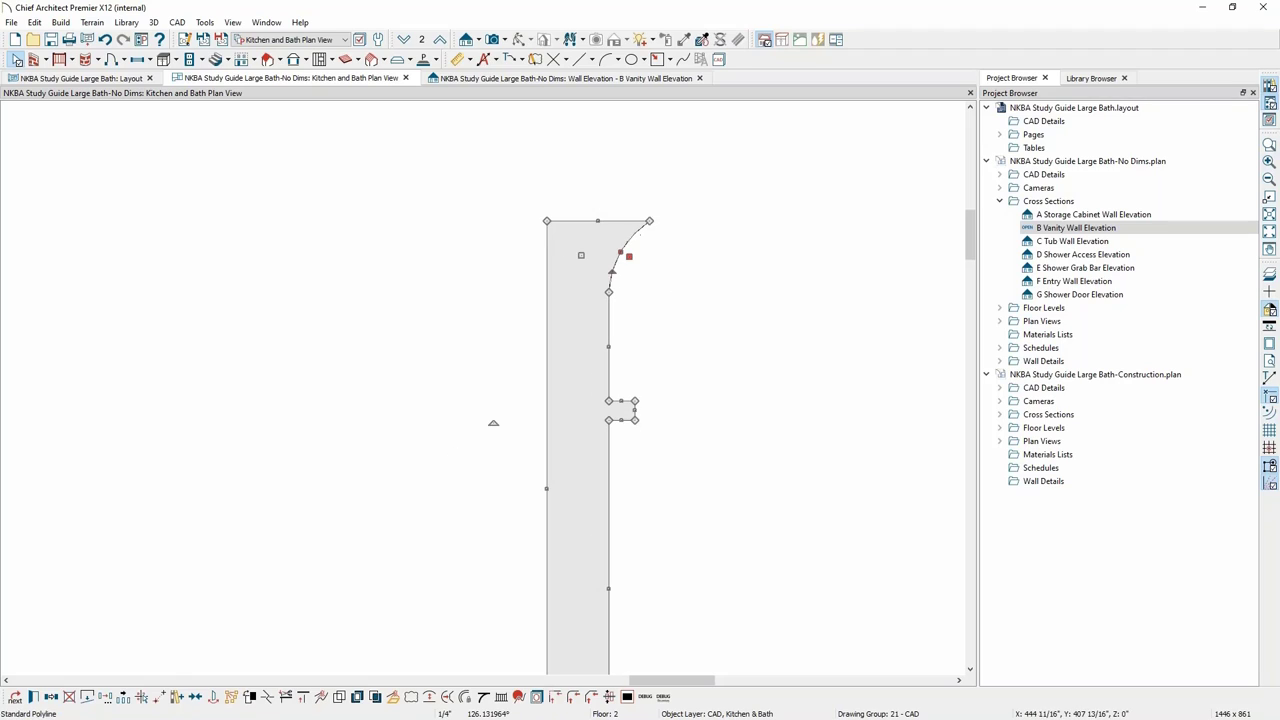
scroll(660, 340, "down", 1)
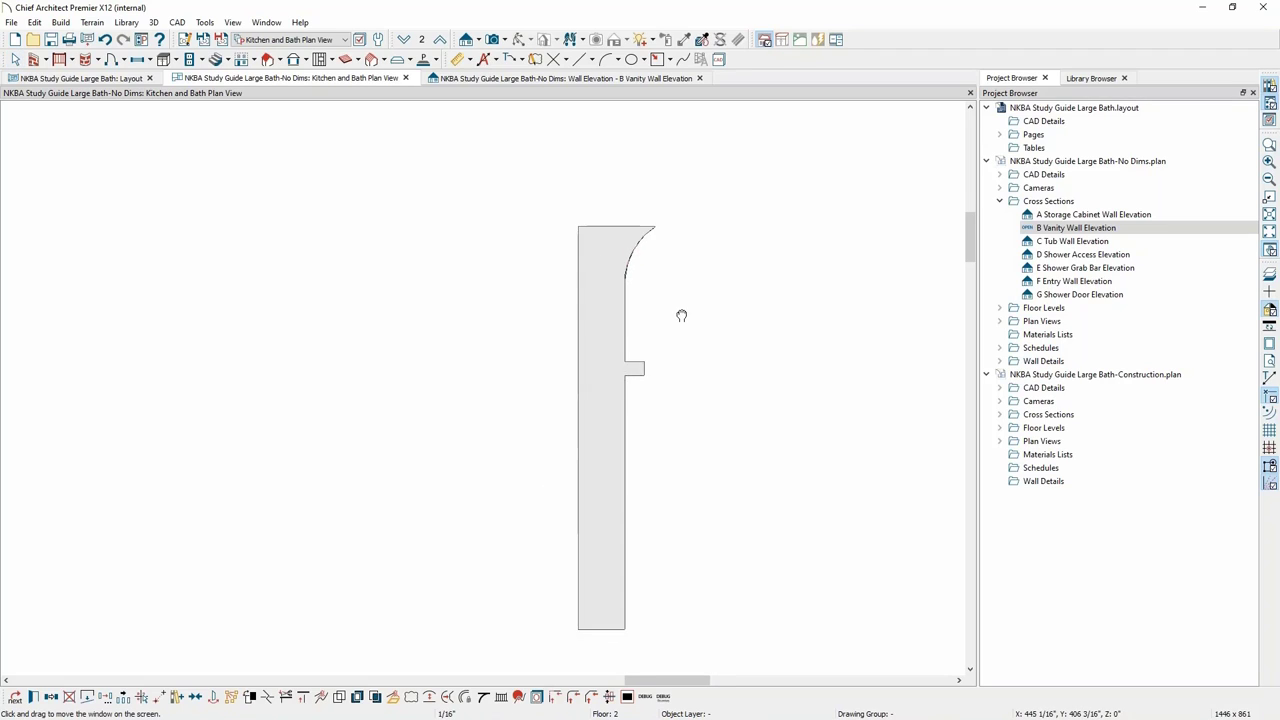
middle_click_drag(680, 314, 673, 276)
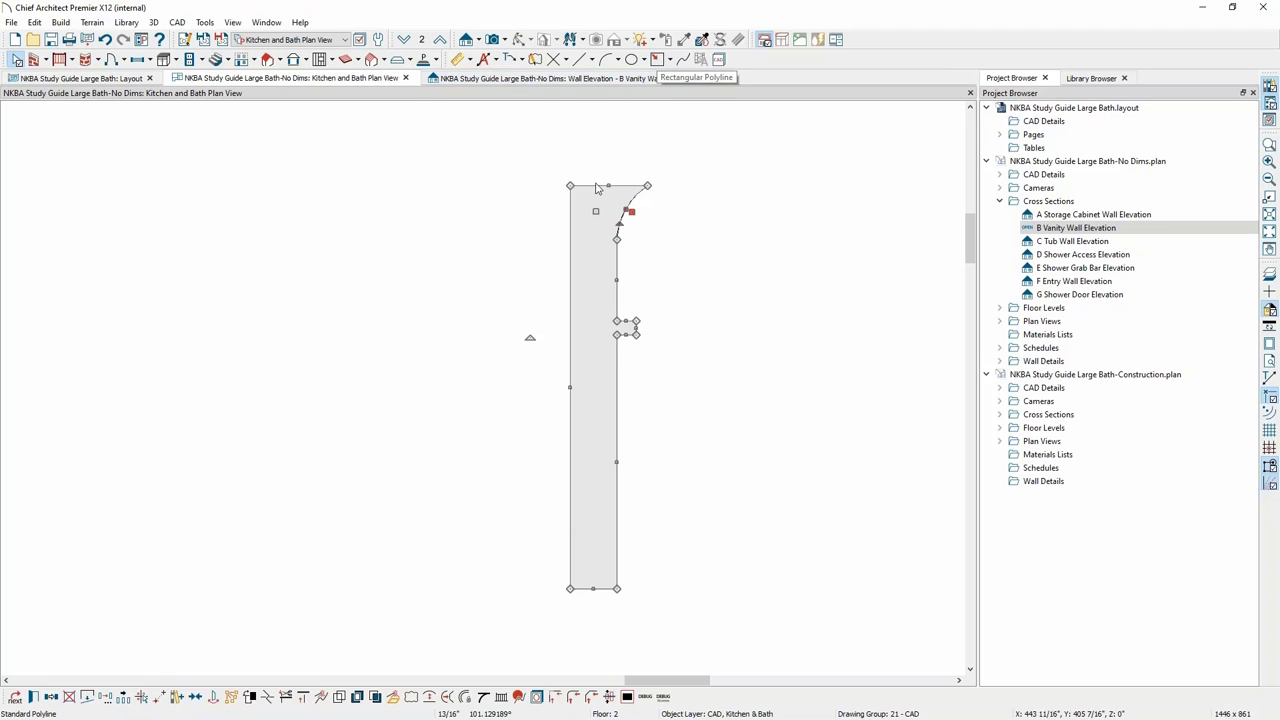
left_click(618, 553)
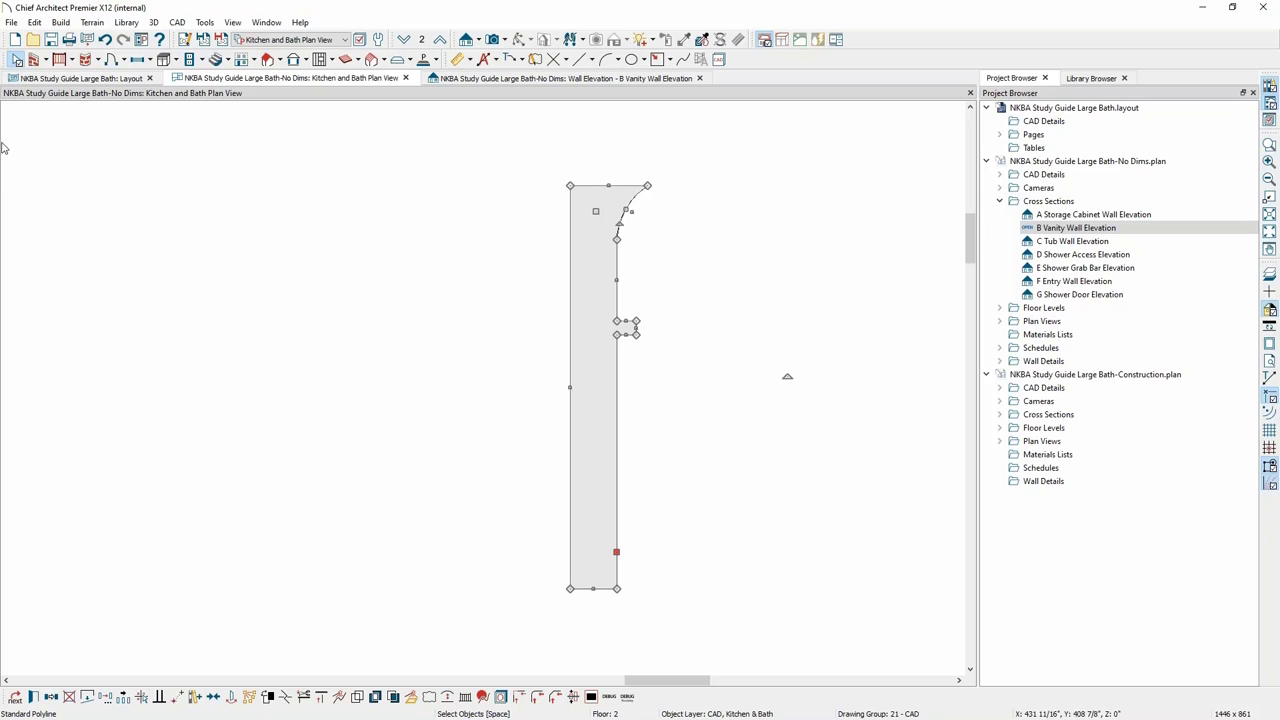
left_click(791, 443)
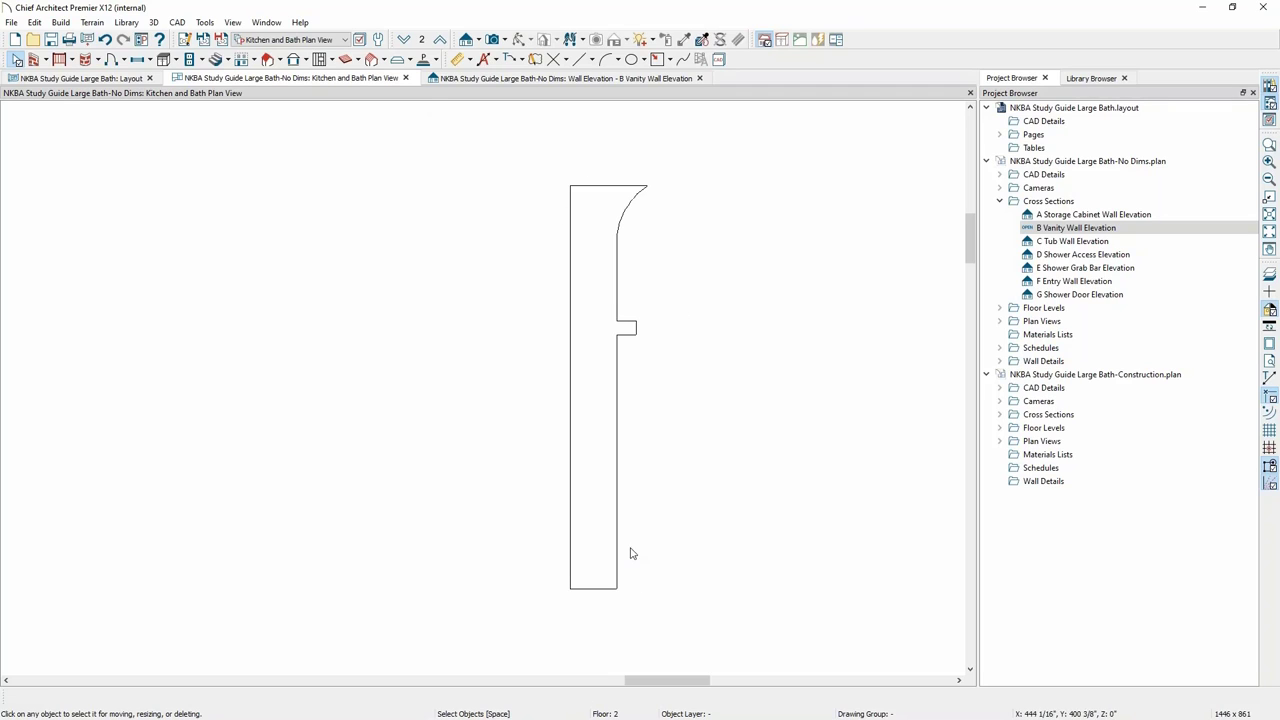
Add the closed lintel profile polyline to the library's user catalog as a molding and name it Ped. 1.
left_click(617, 450)
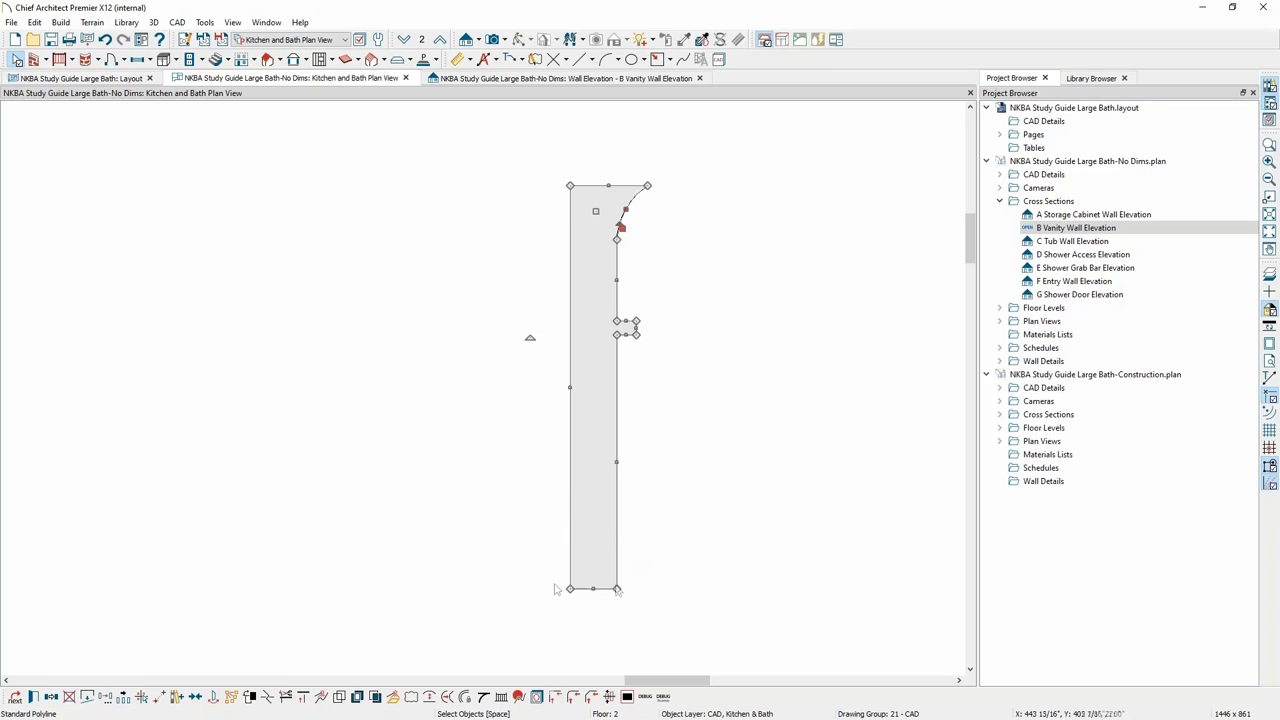
left_click(177, 696)
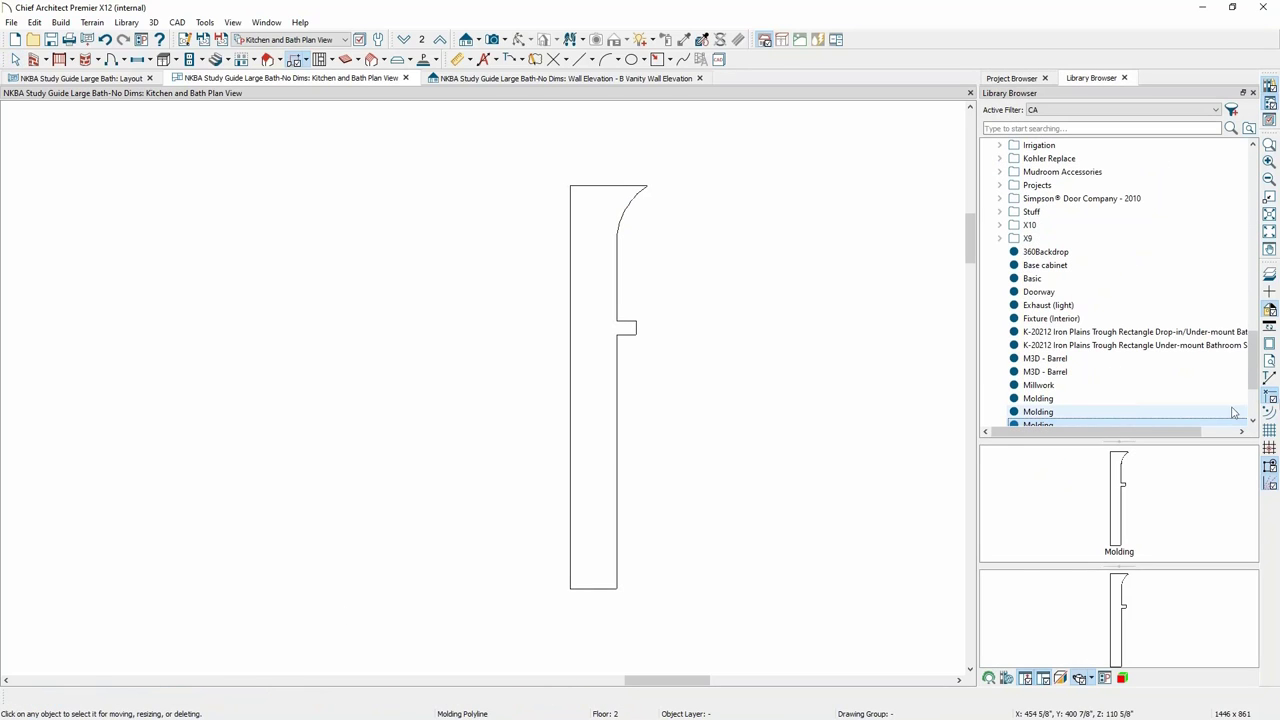
scroll(1255, 395, "down", 3)
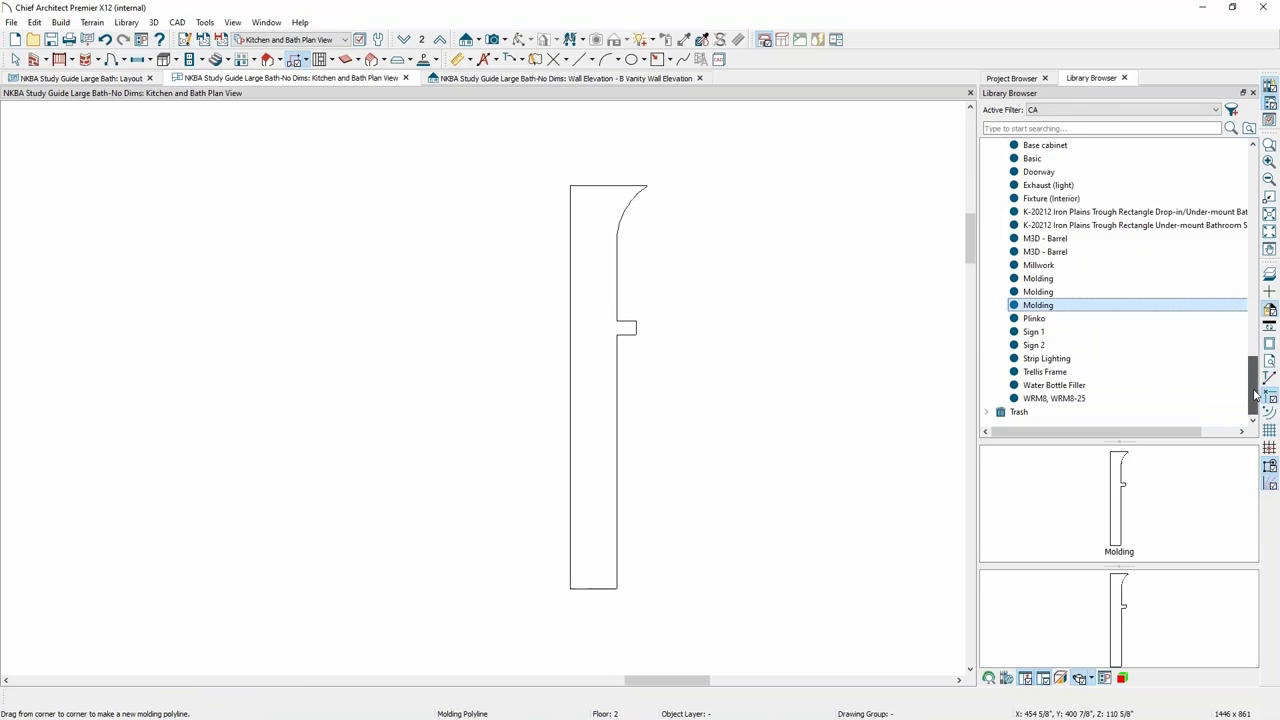
left_click(1037, 306)
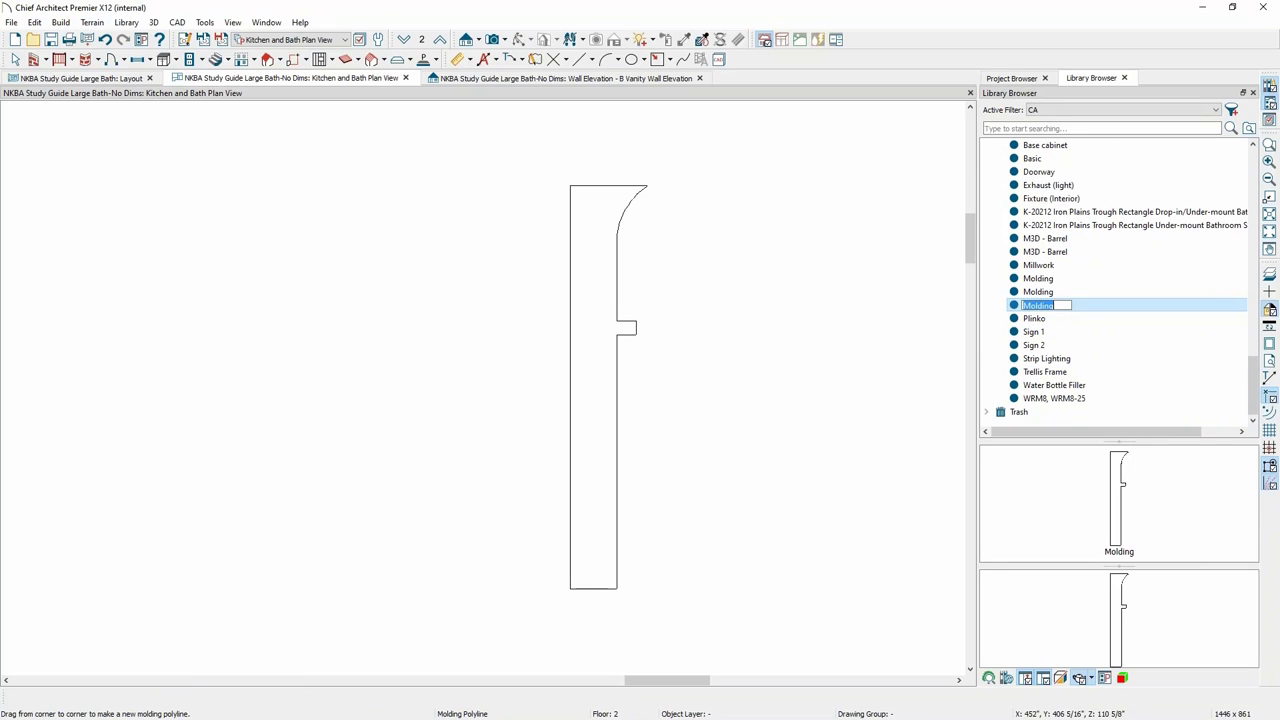
type("Ped. 1")
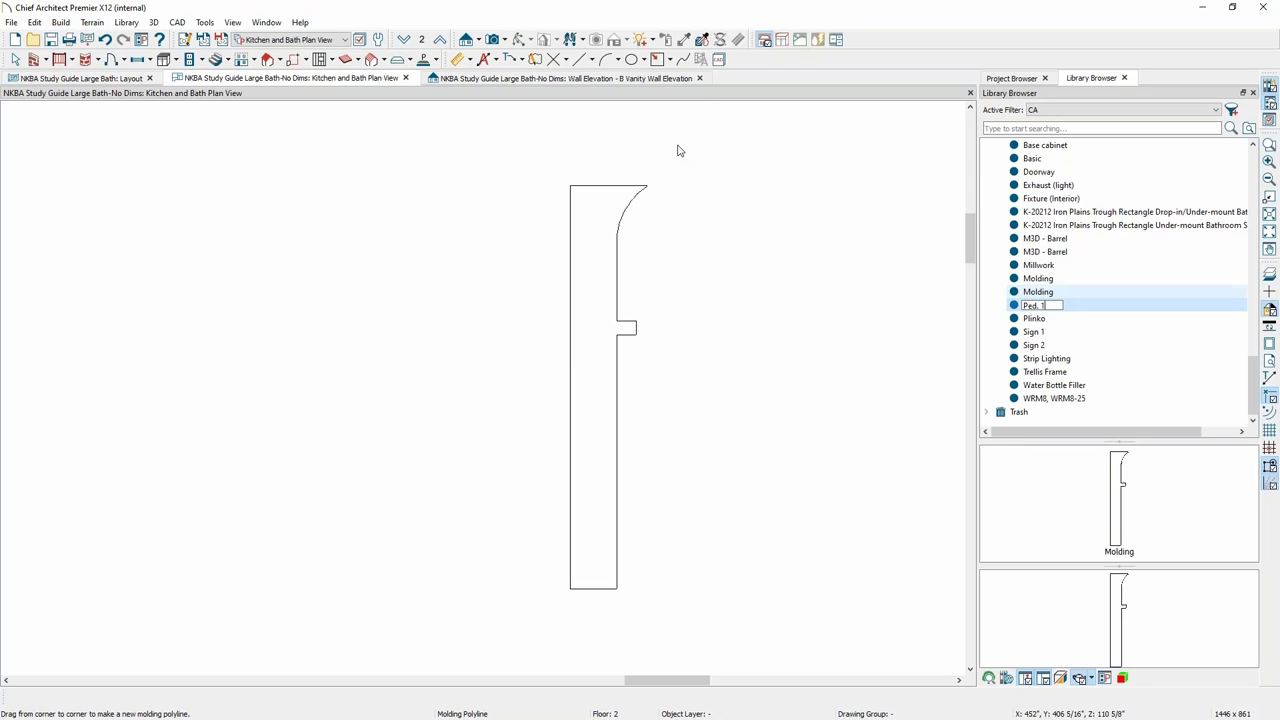
key("Return")
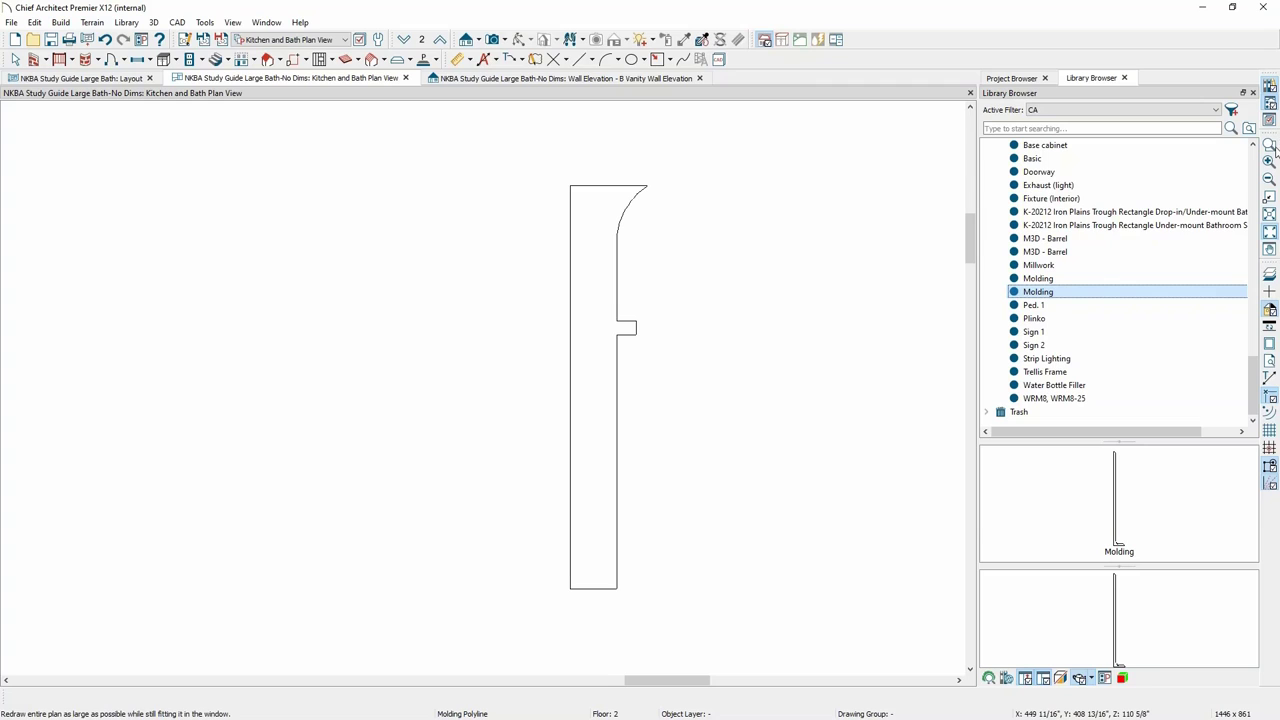
Assign the Ped. 1 molding from the User Catalog as the bathroom pocket door's interior lintel profile.
left_click(1271, 146)
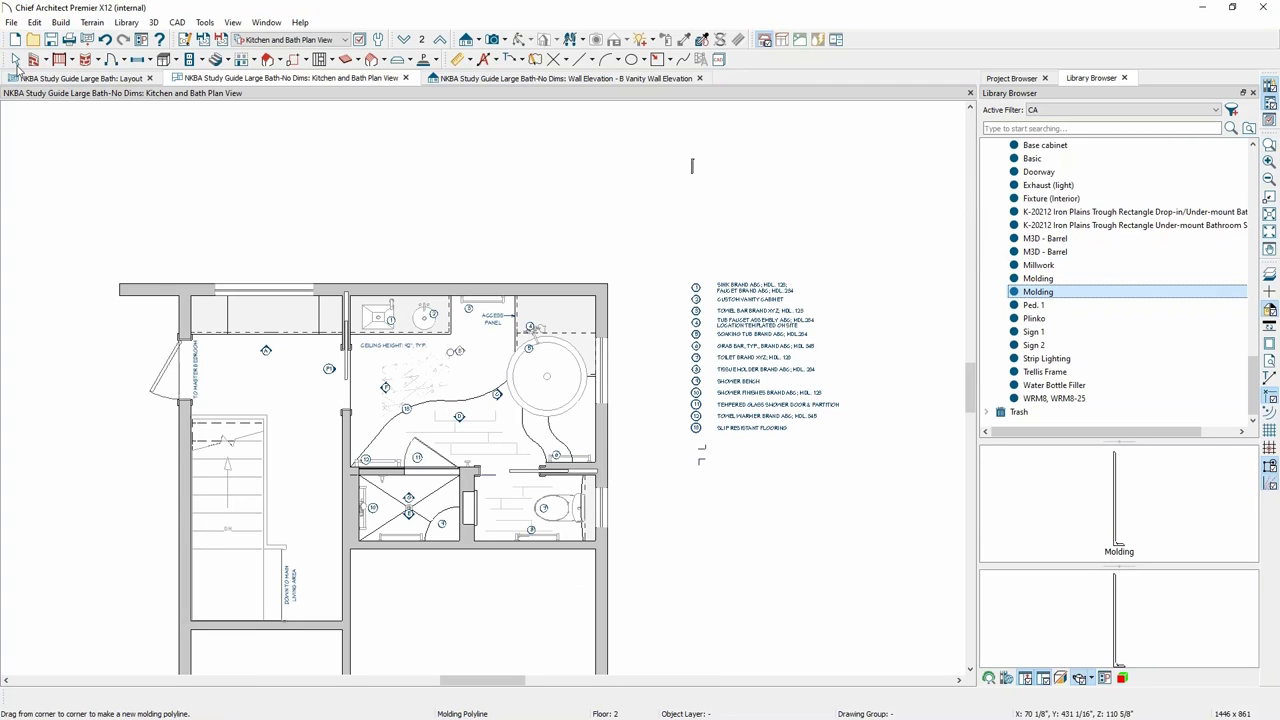
key("space")
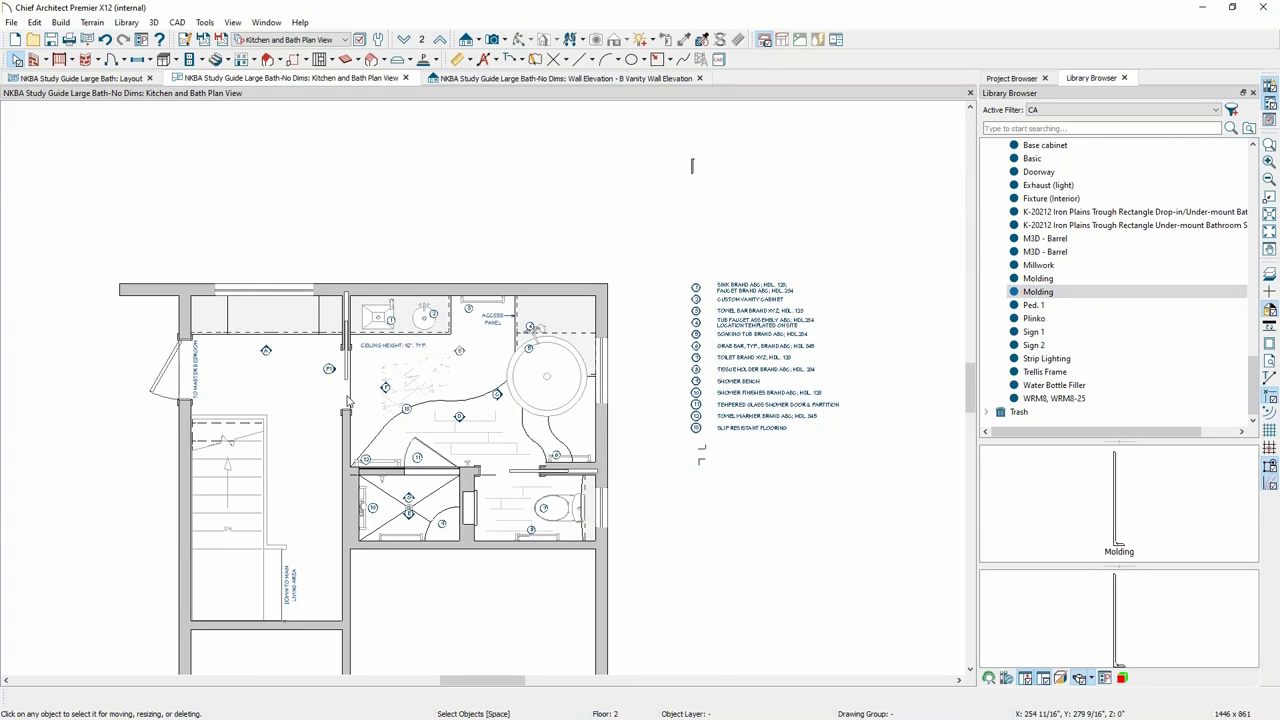
left_click(343, 401)
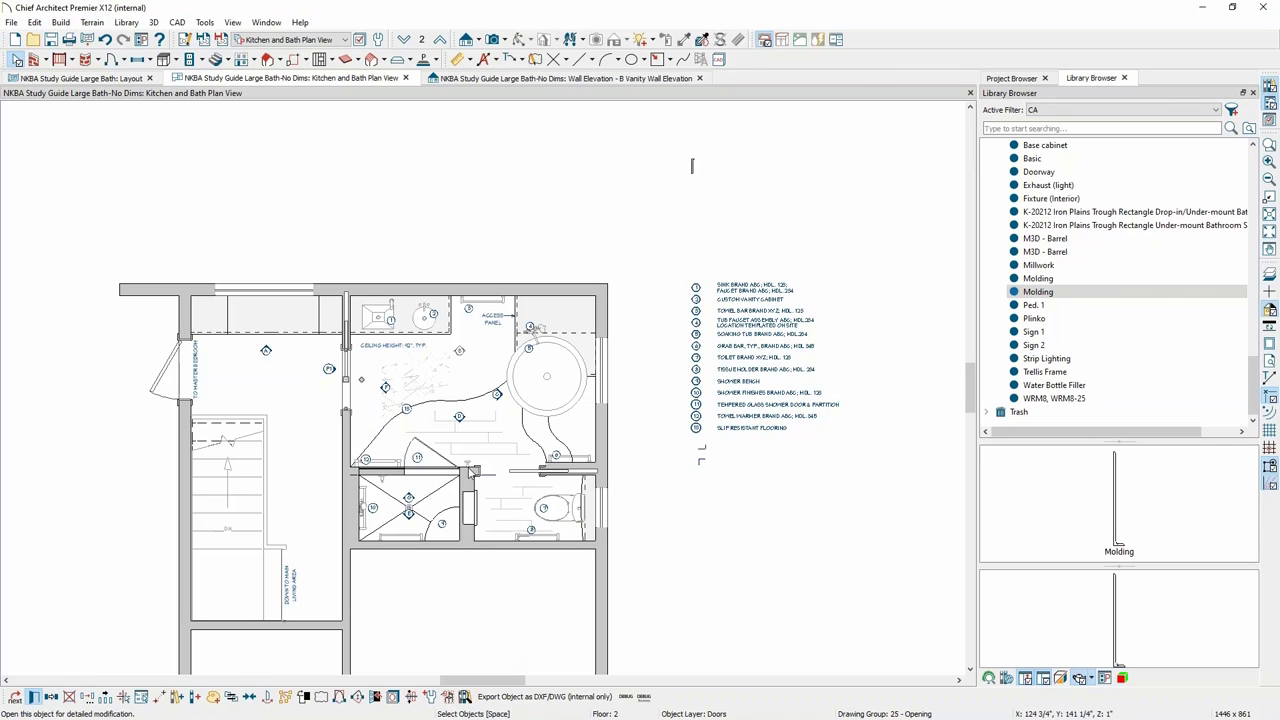
left_click(34, 697)
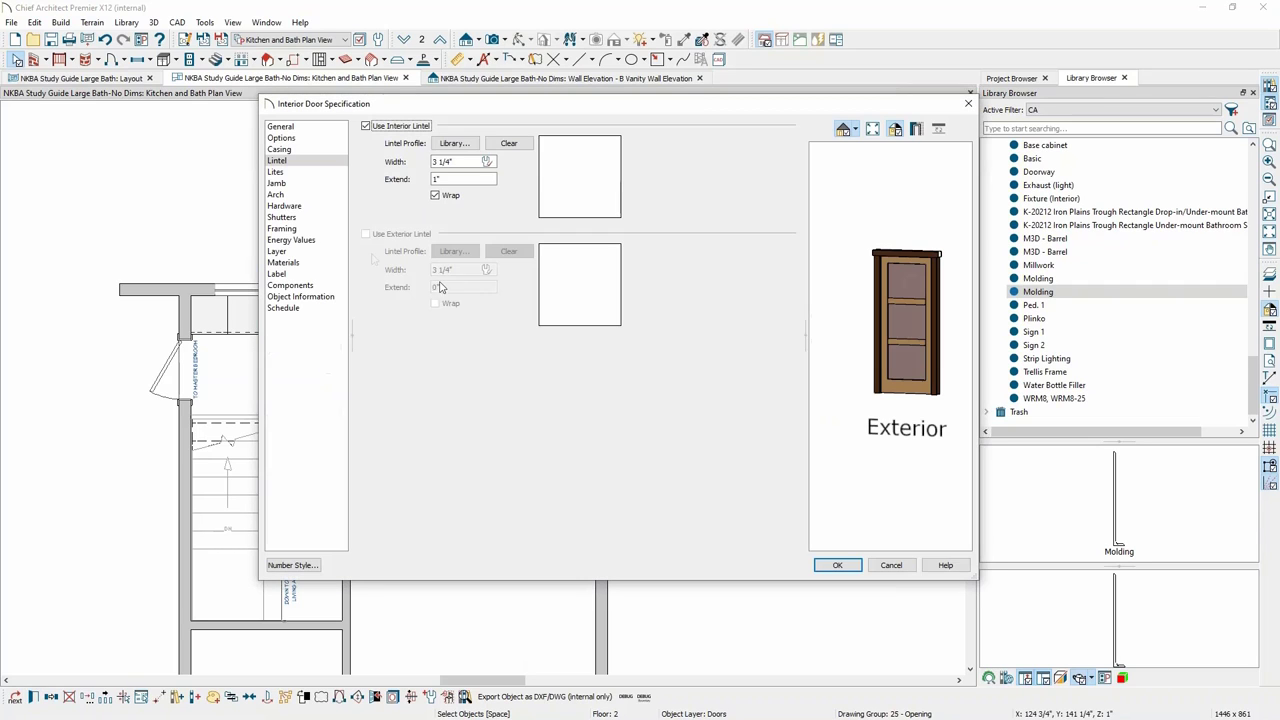
left_click(452, 145)
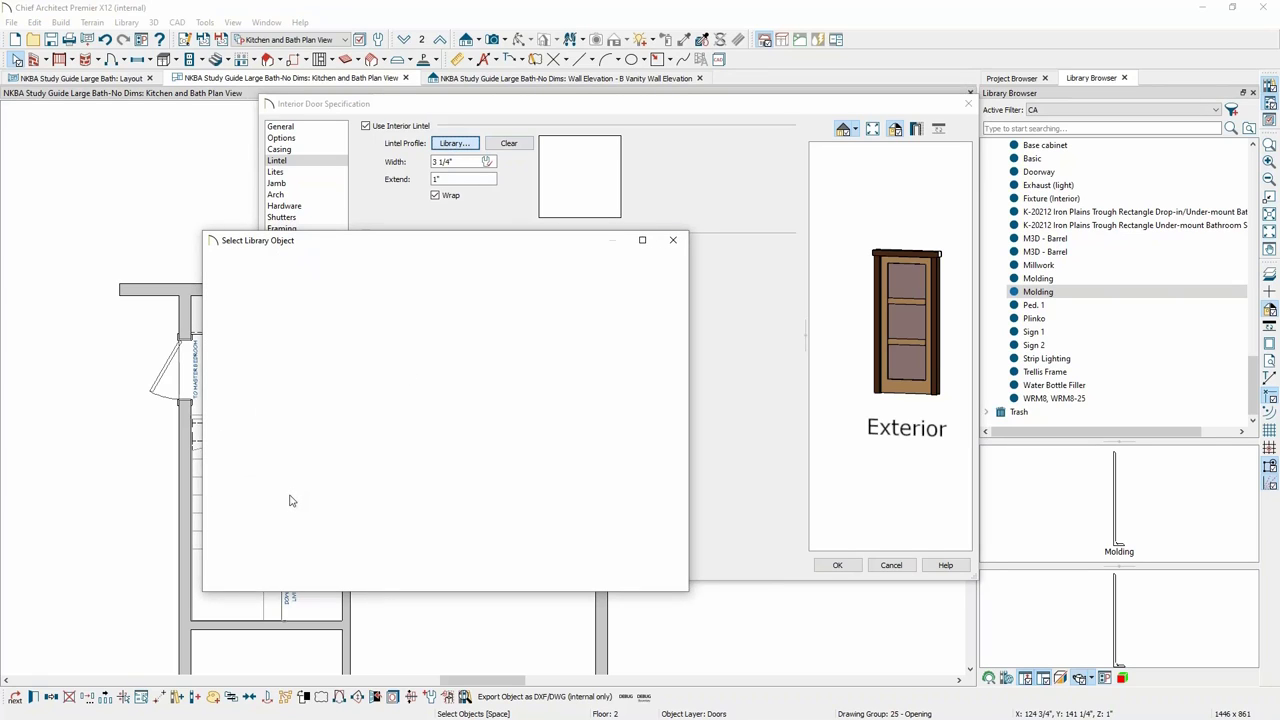
left_click(216, 337)
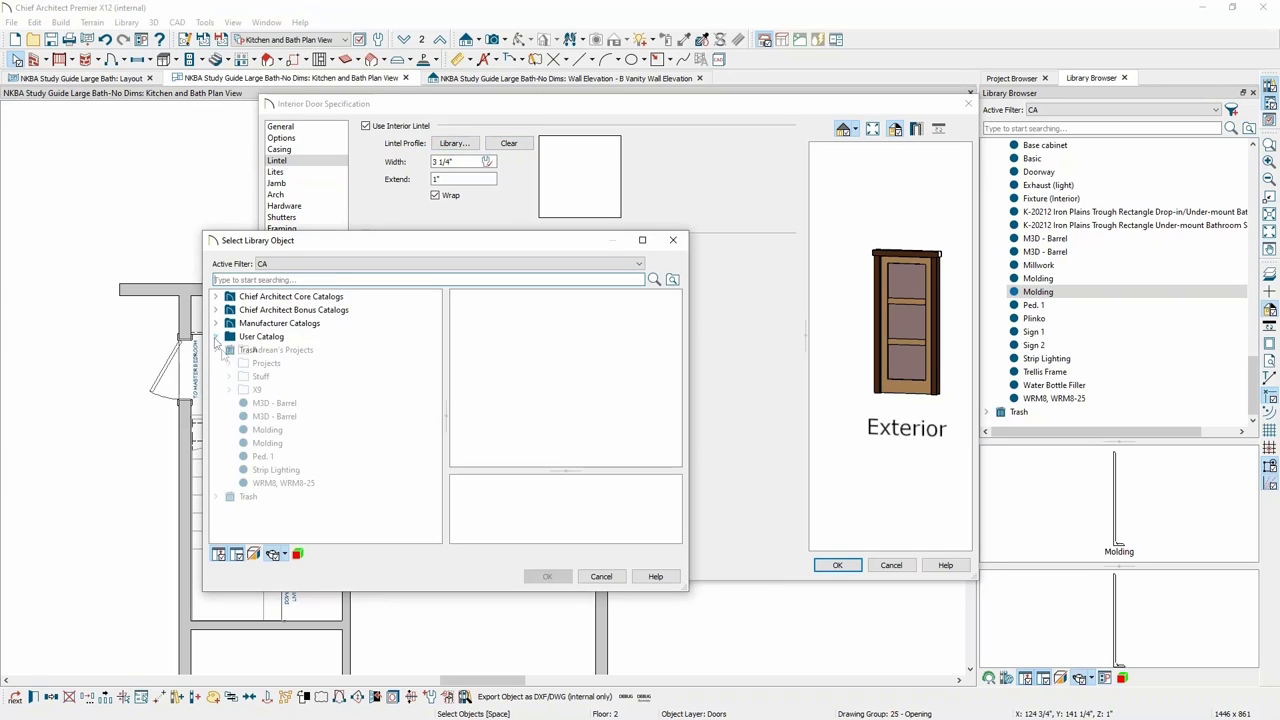
left_click(263, 456)
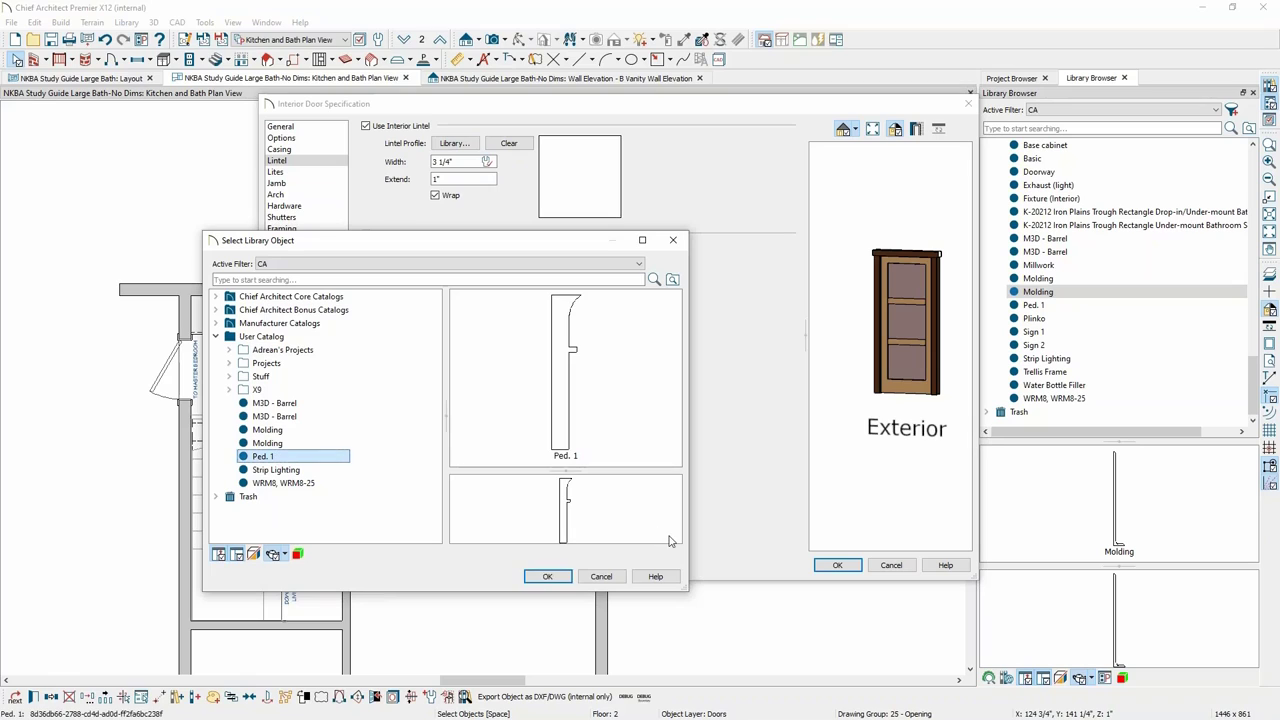
left_click(550, 577)
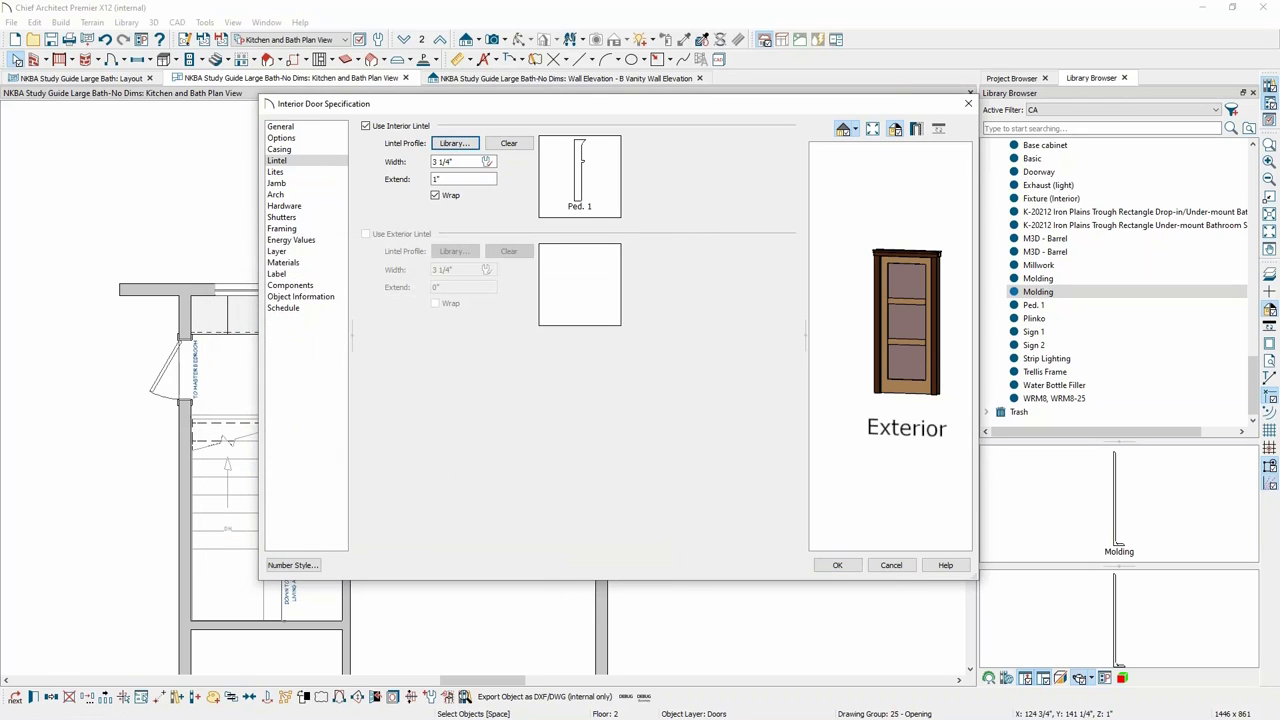
Set the interior lintel's width to 5 1/2", inspect its wrapped corner in the preview, and apply the door changes.
scroll(914, 246, "up", 3)
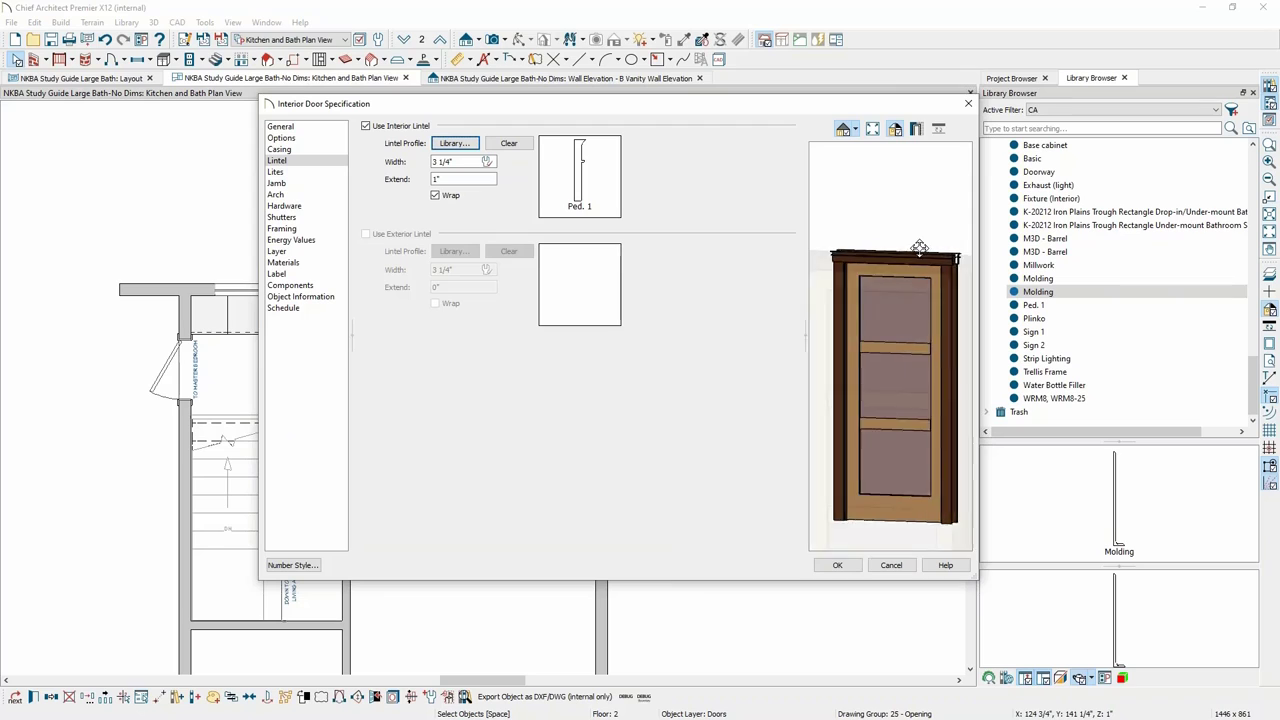
scroll(919, 247, "up", 3)
mouse_move(921, 265)
left_mouse_down()
mouse_move(880, 300)
mouse_move(900, 262)
left_mouse_up()
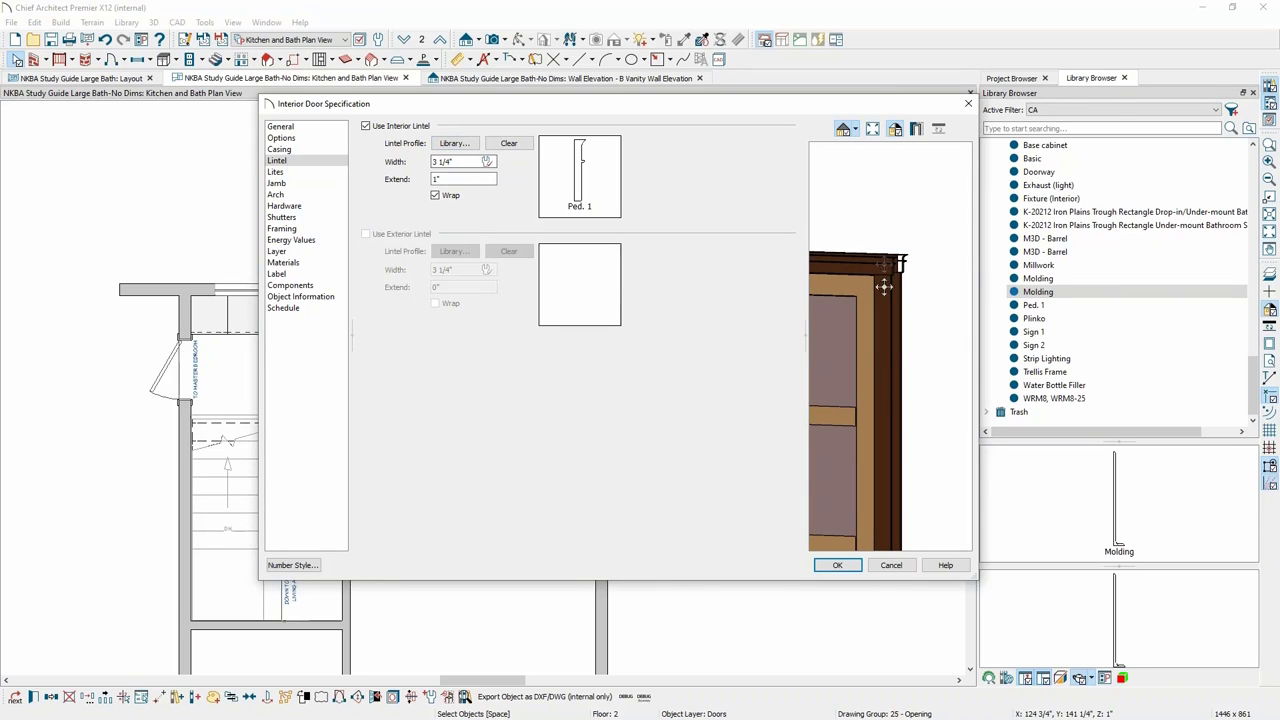
left_click(447, 162)
type("5.5")
key("Tab")
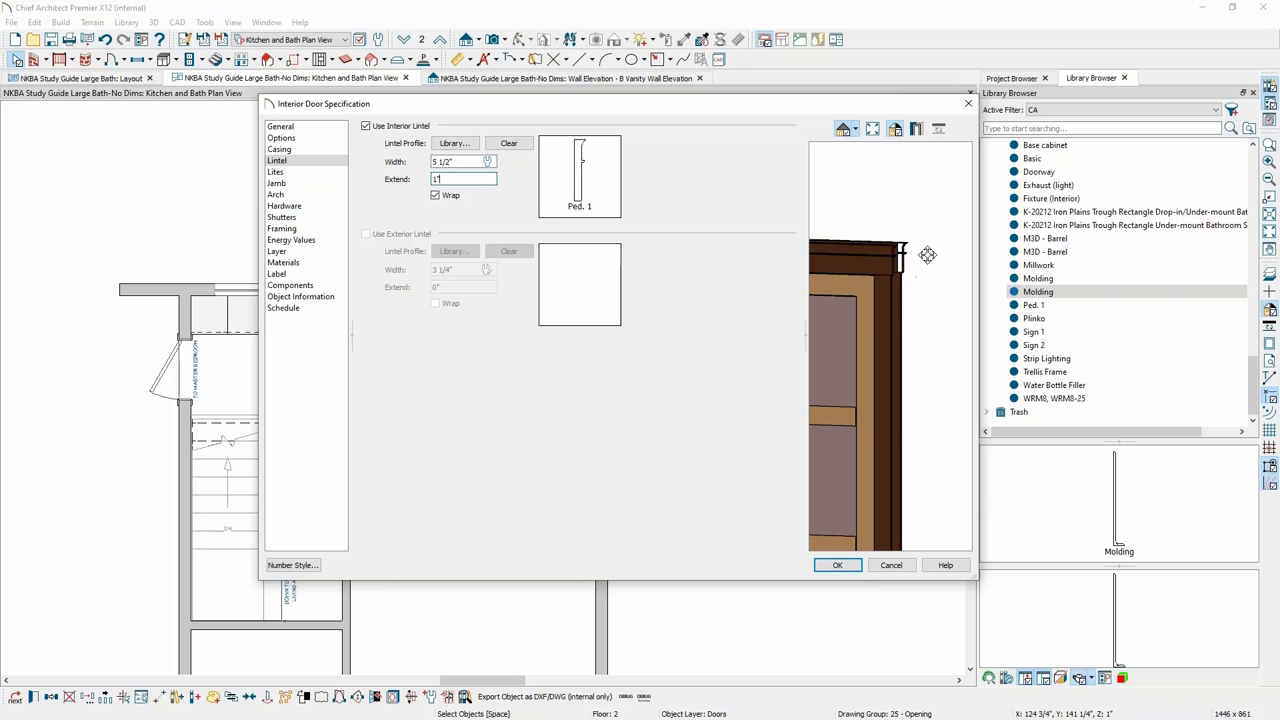
left_click_drag(891, 311, 887, 257)
scroll(887, 257, "up", 3)
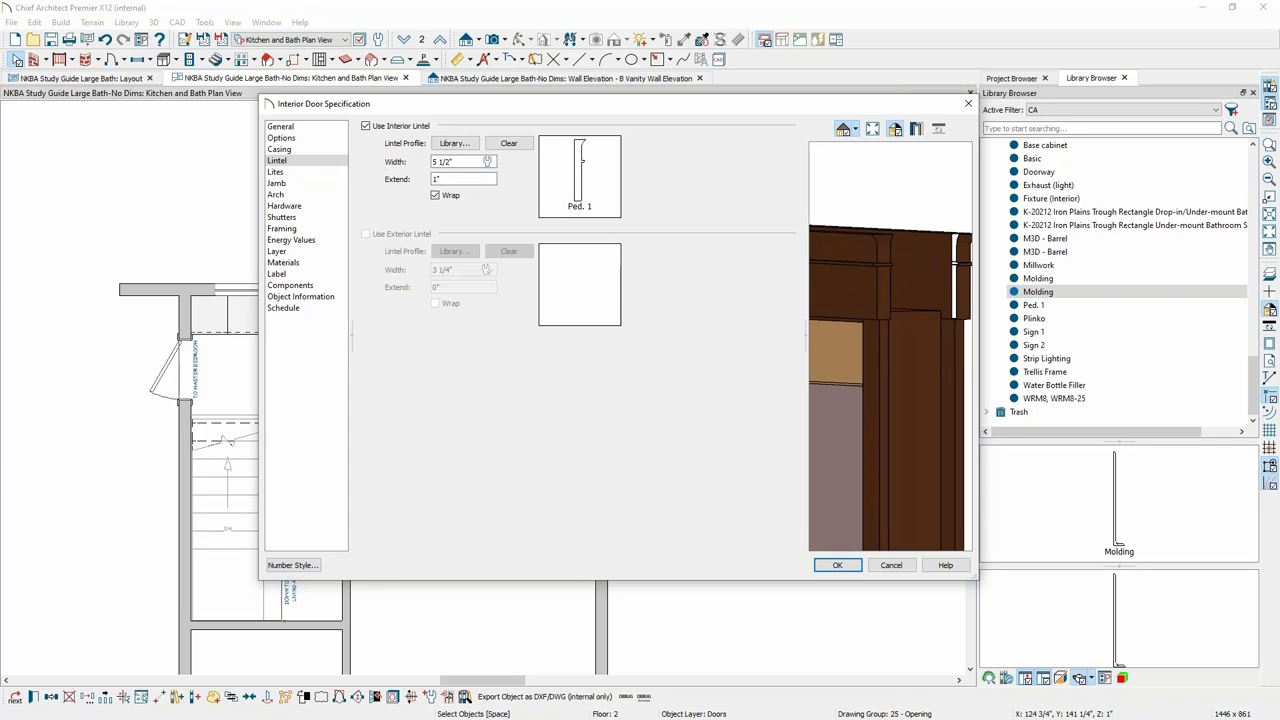
left_click(839, 566)
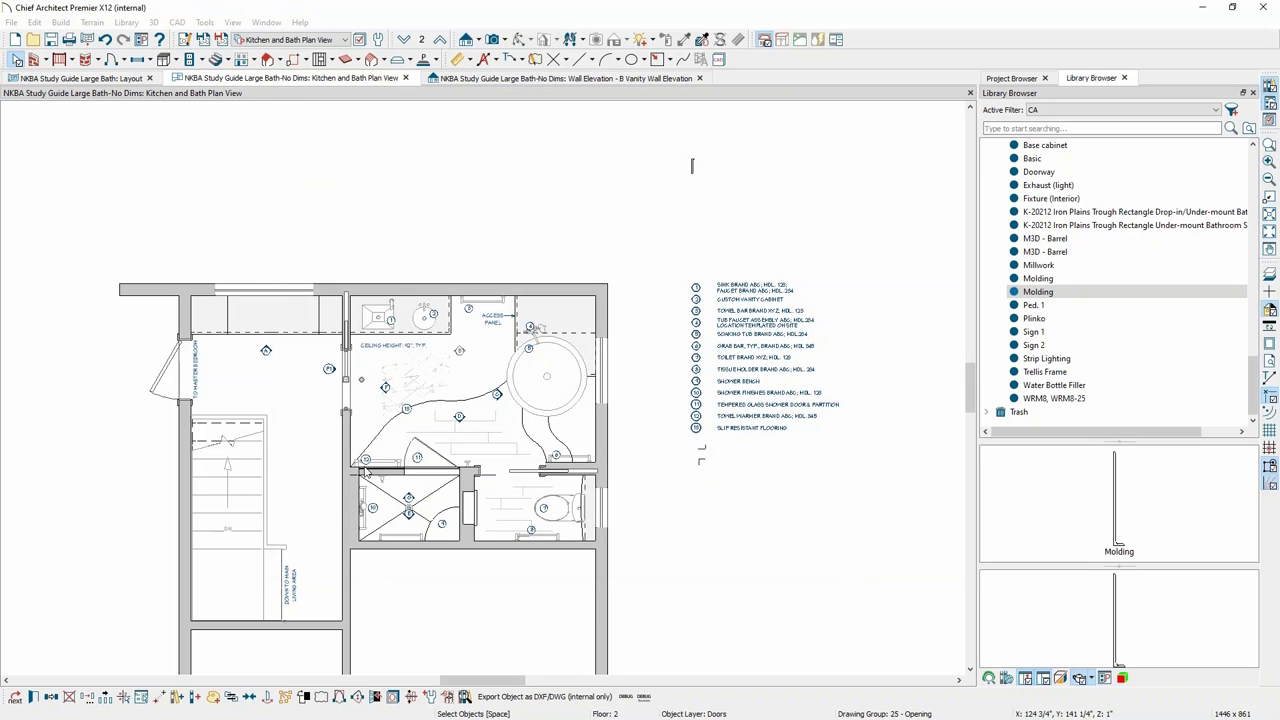
Review the pocket door's hardware and lintel settings, and close the door specification without changes.
scroll(336, 381, "up", 4)
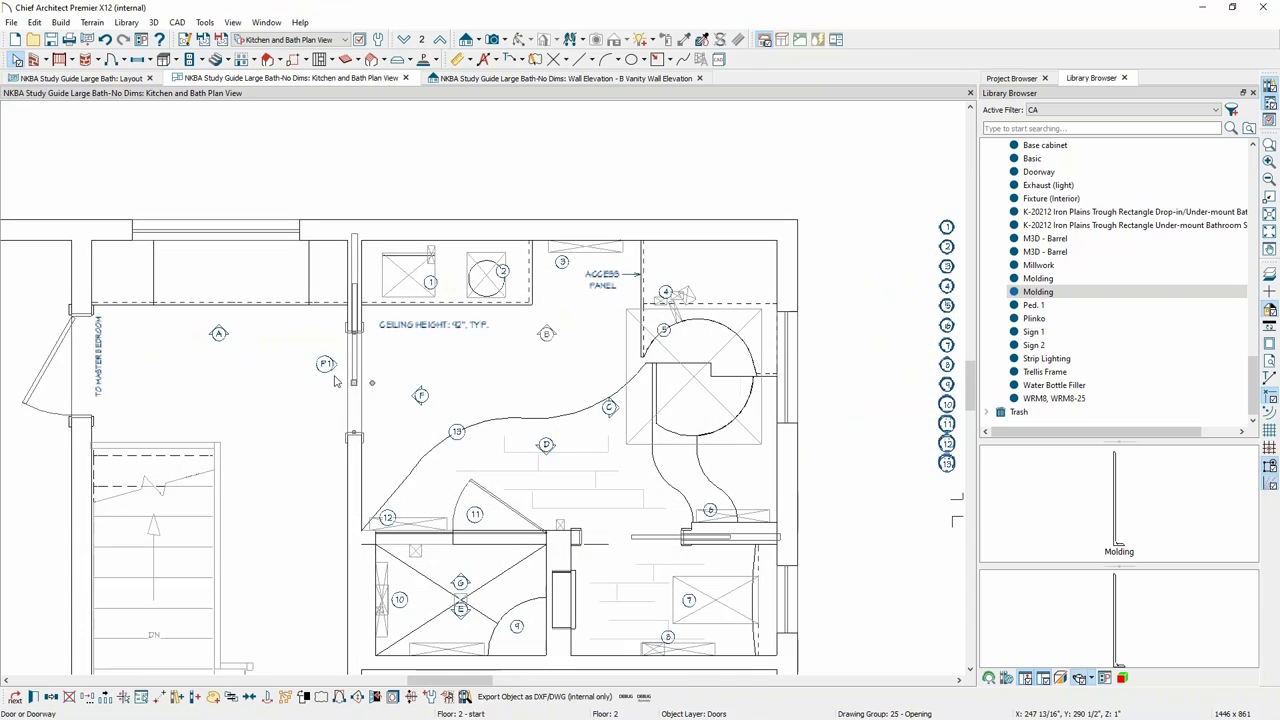
scroll(336, 381, "up", 2)
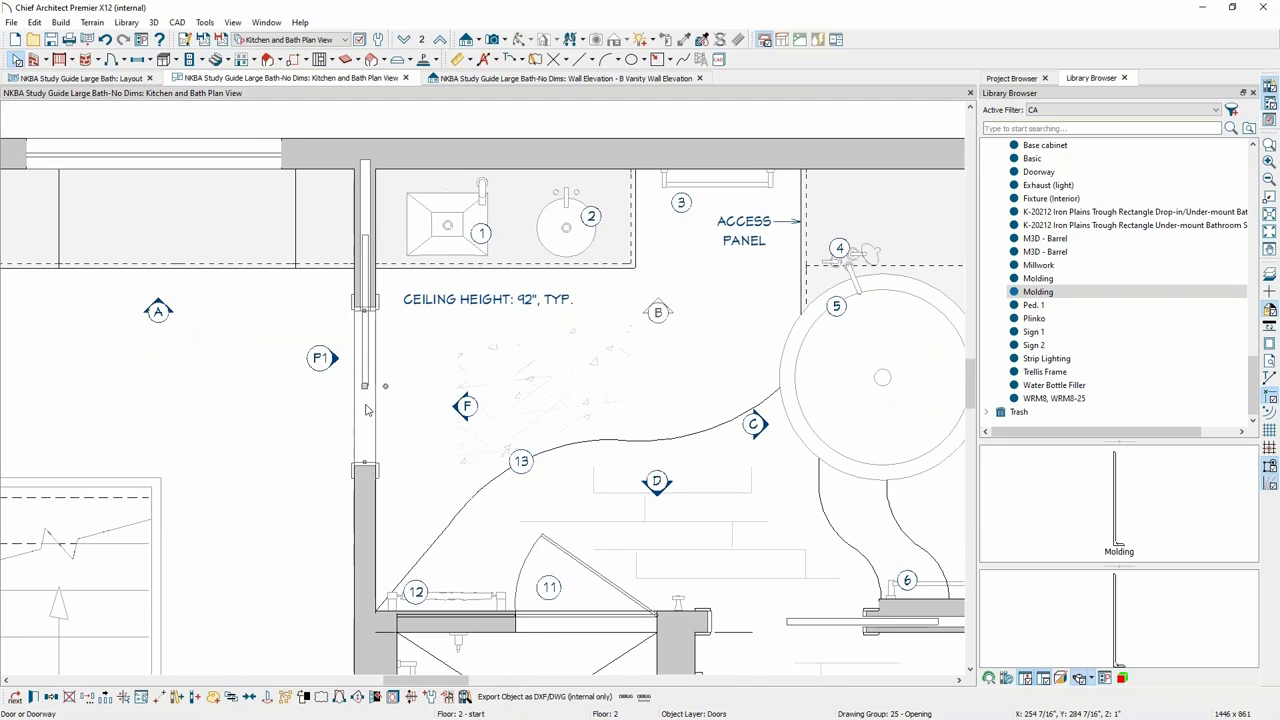
left_click(34, 698)
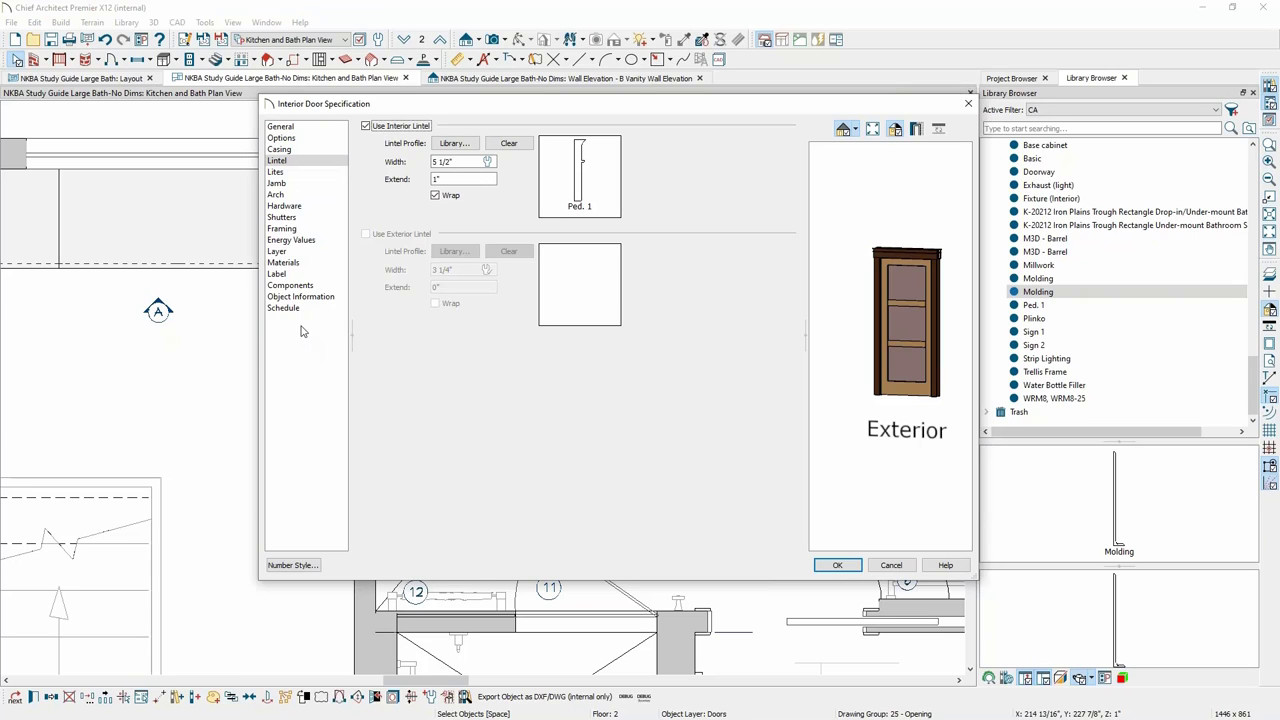
left_click(284, 206)
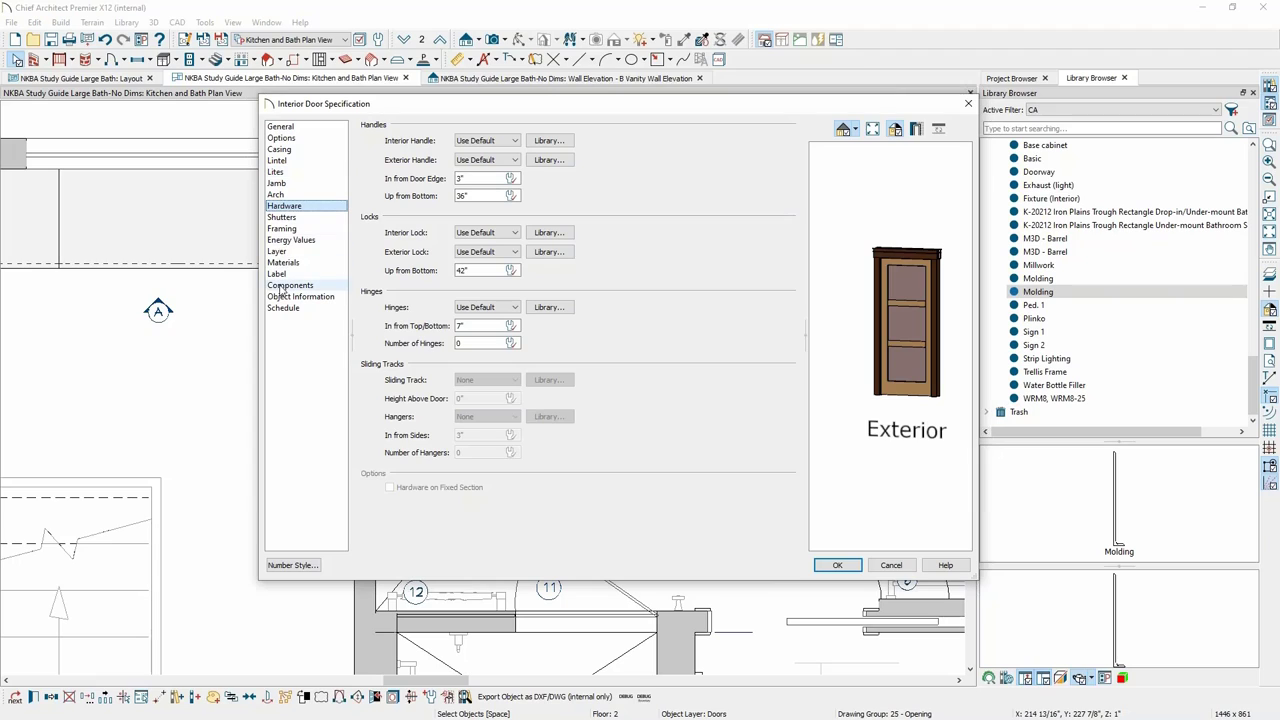
left_click(285, 163)
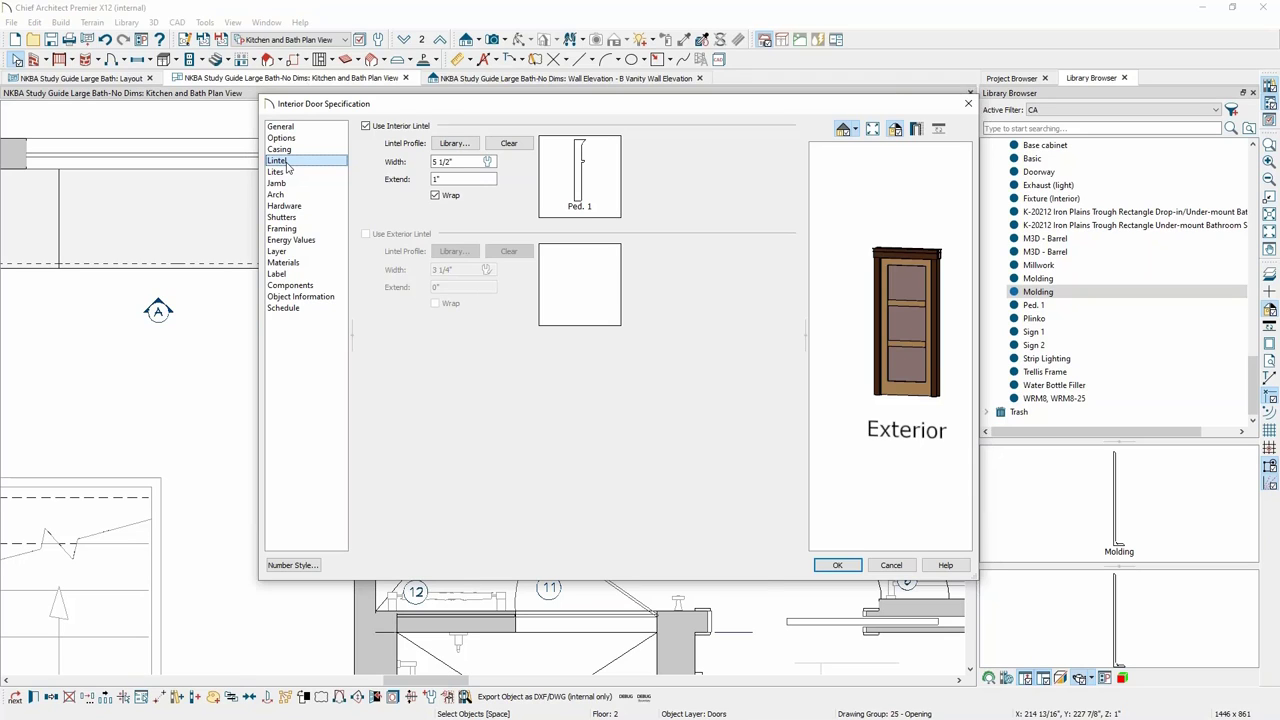
left_click(891, 565)
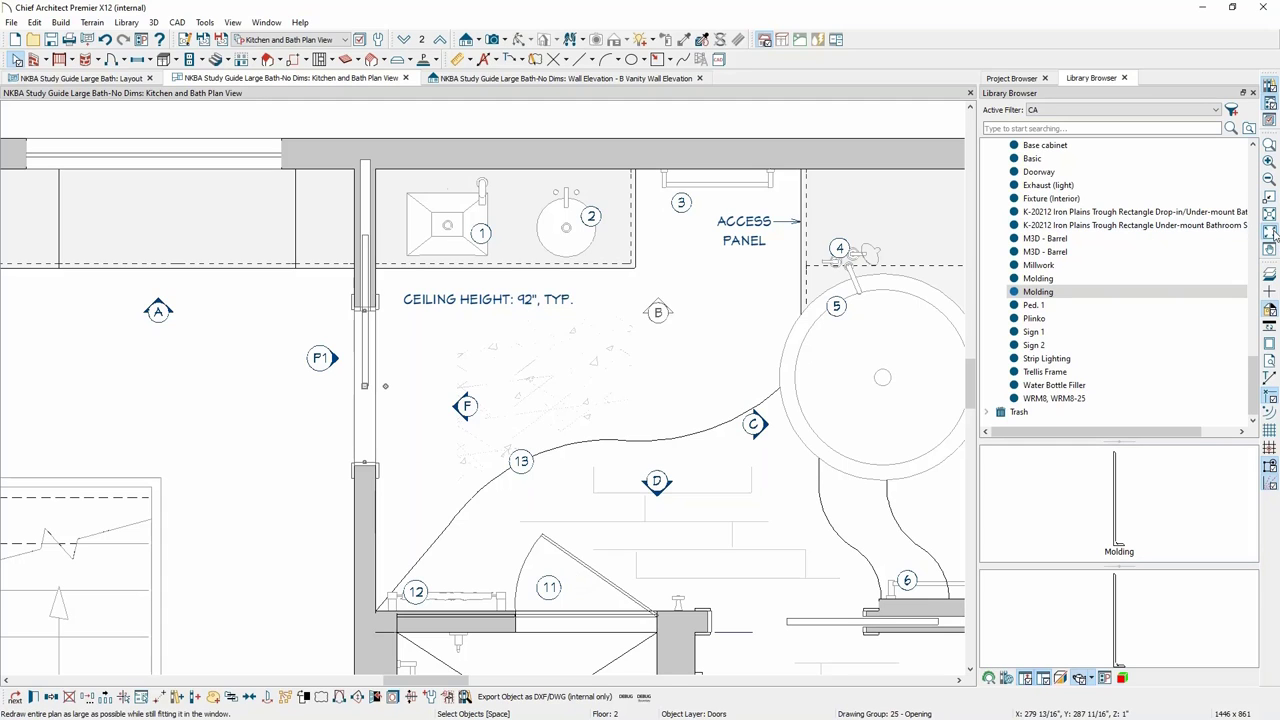
Delete the leftover molding profile polyline above the numbered notes beside the floor plan.
key("F6")
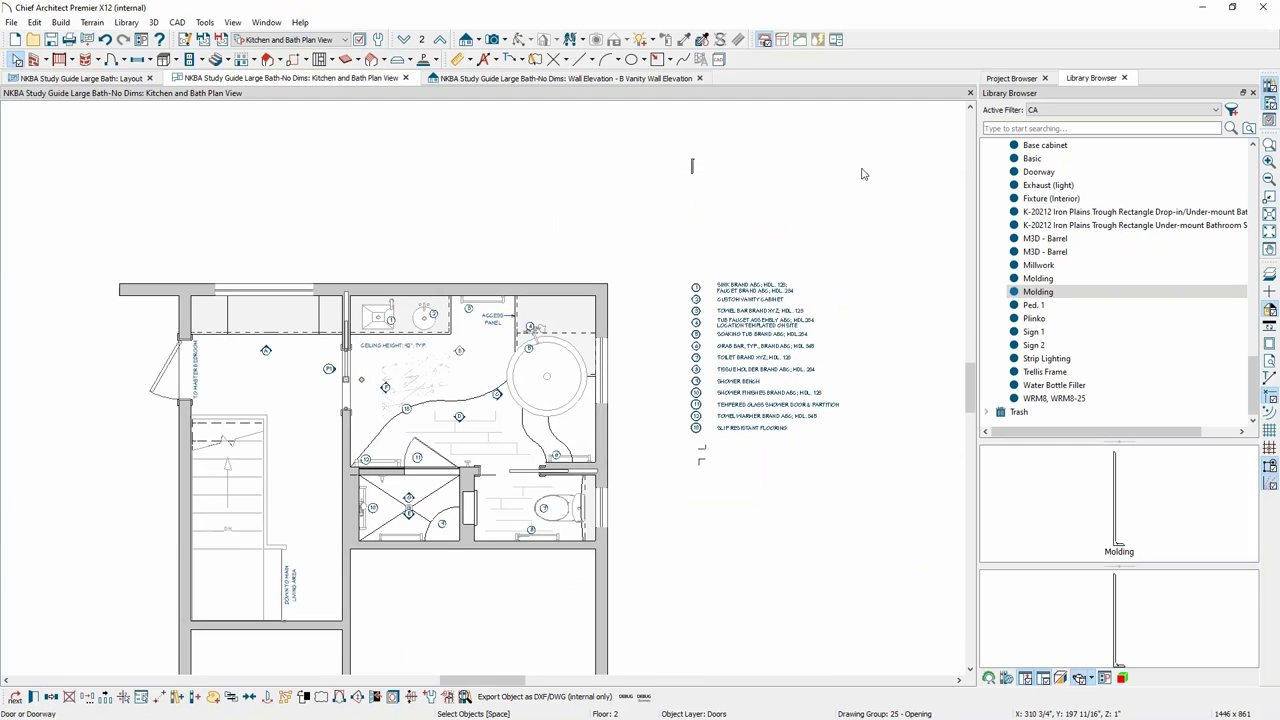
left_click(691, 164)
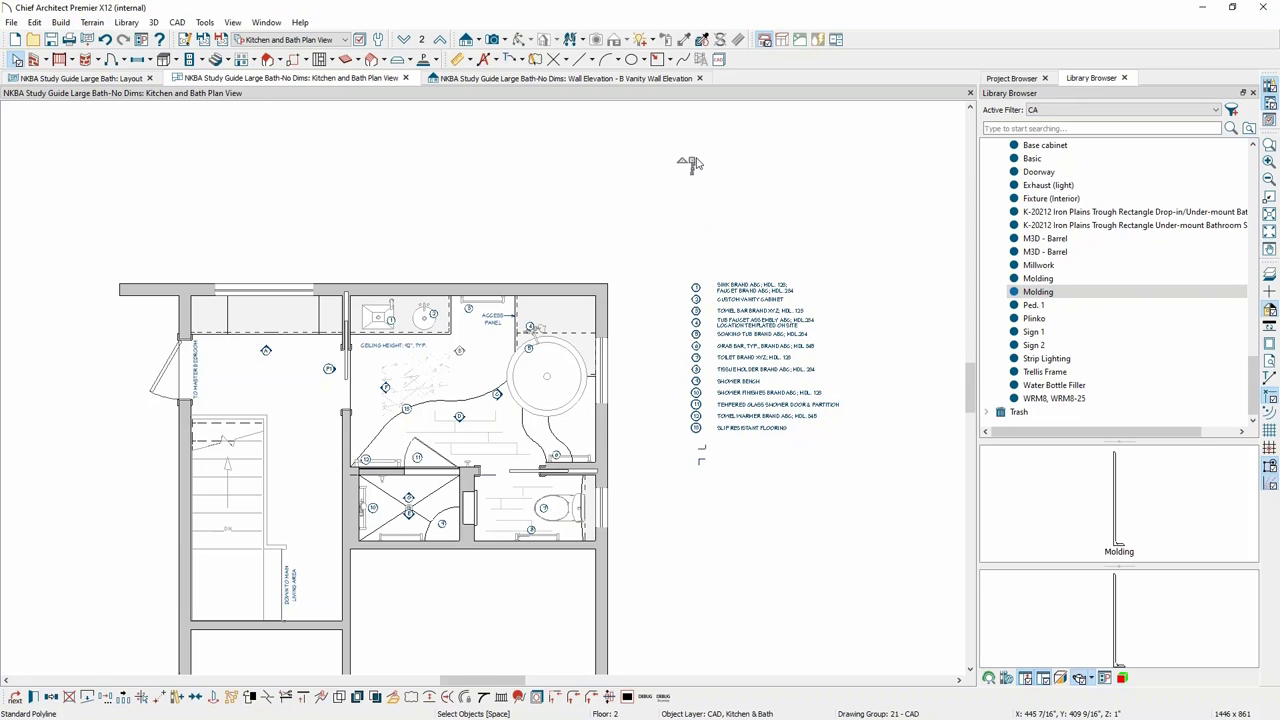
key("Escape")
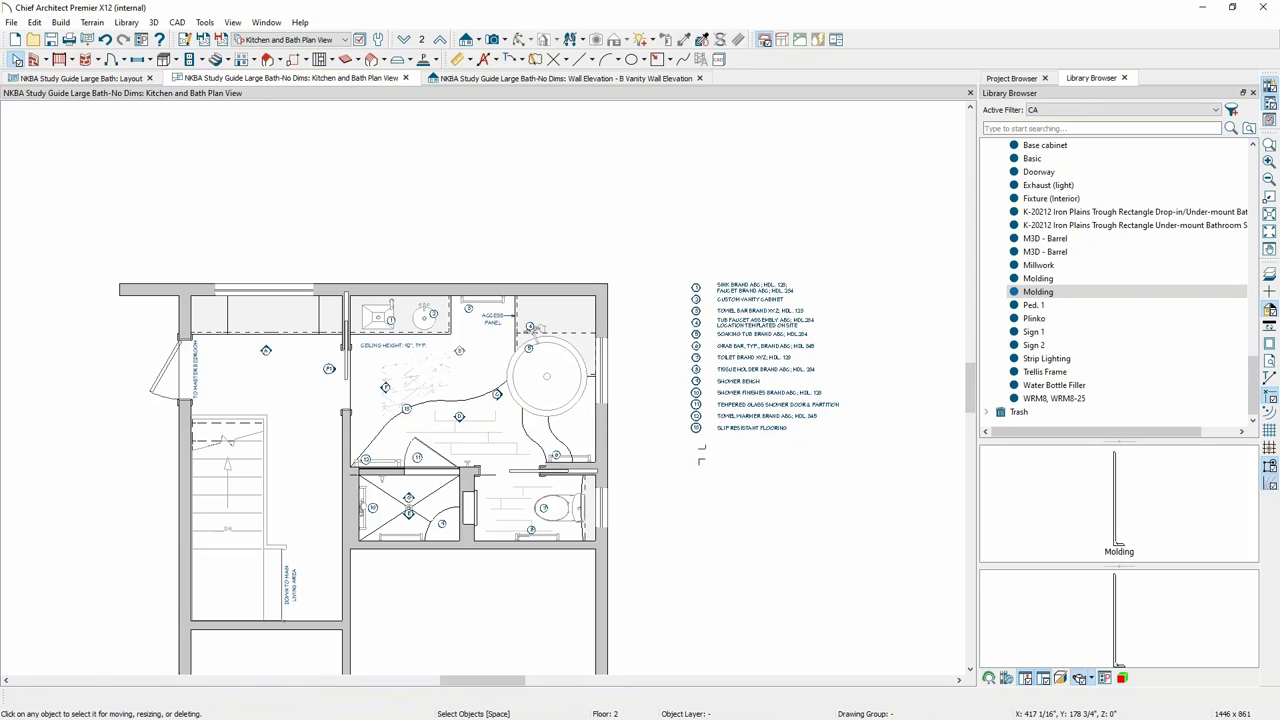
Examine the B Vanity Wall Elevation's selected defaults and the text style of its NKBA Dimension Defaults, without changing anything.
middle_click_drag(654, 549, 659, 530)
scroll(659, 530, "up", 1)
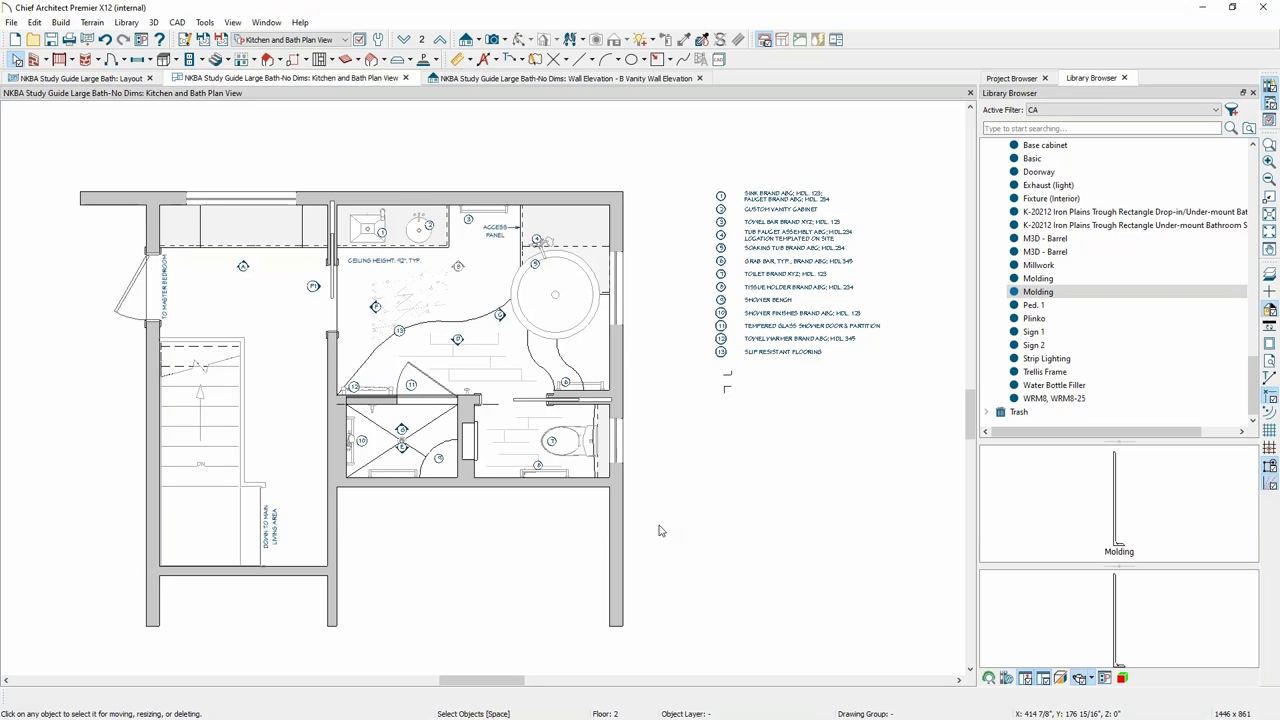
left_click(1000, 80)
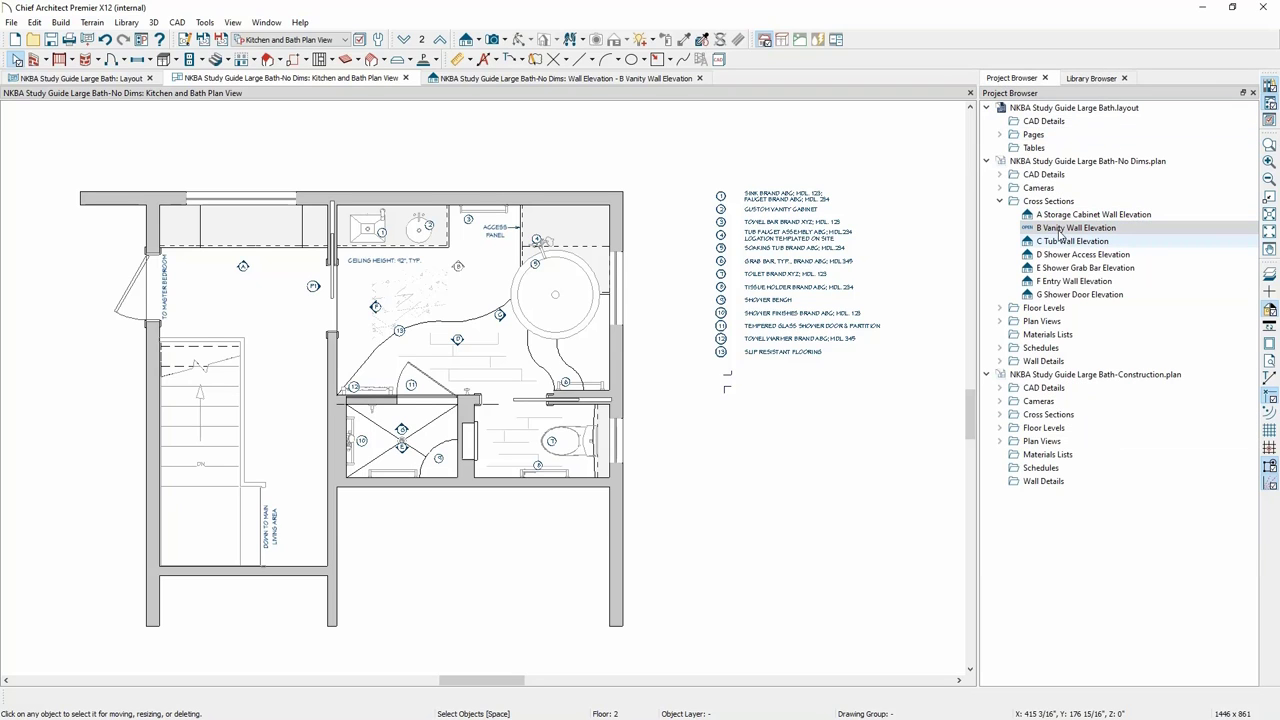
right_click(1070, 232)
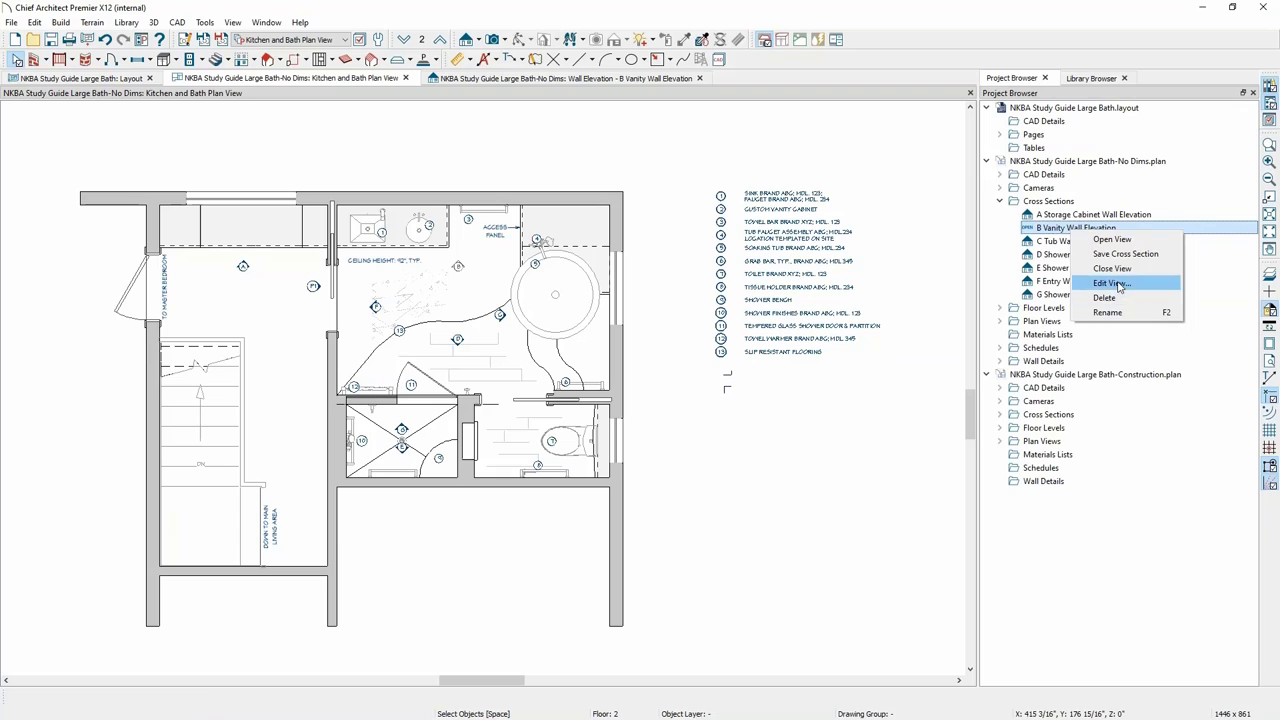
left_click(1112, 284)
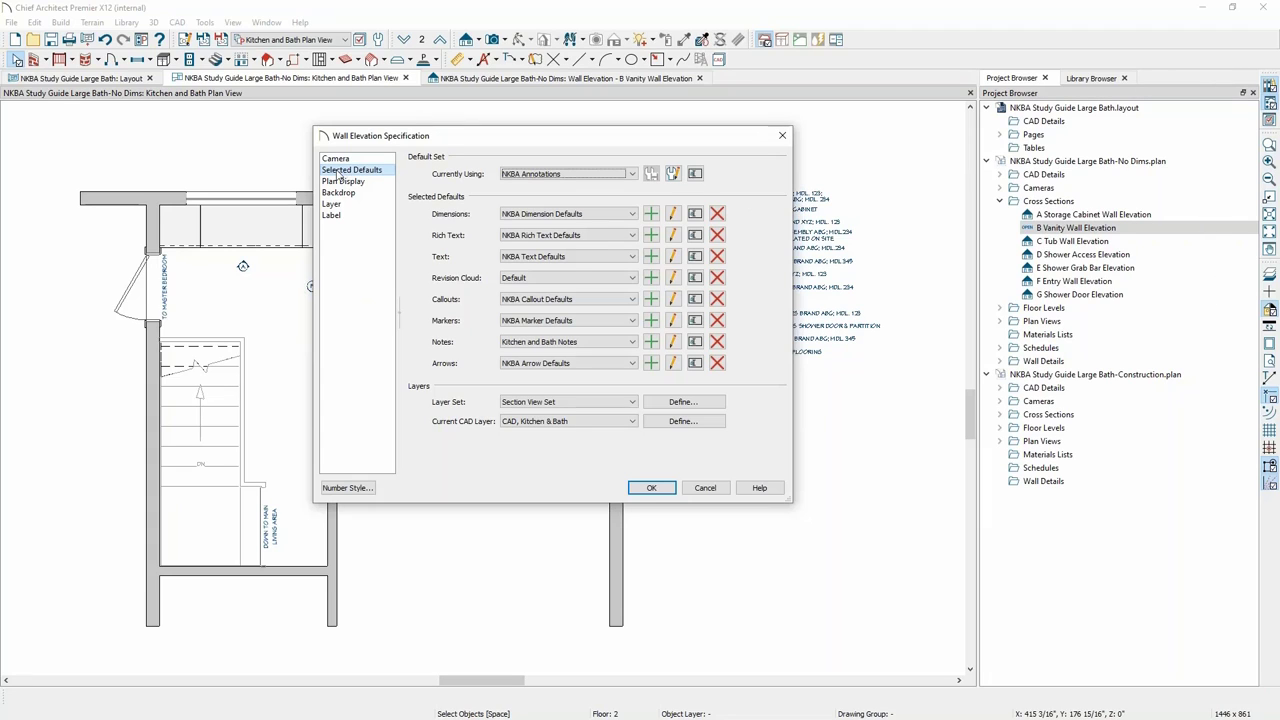
left_click(671, 215)
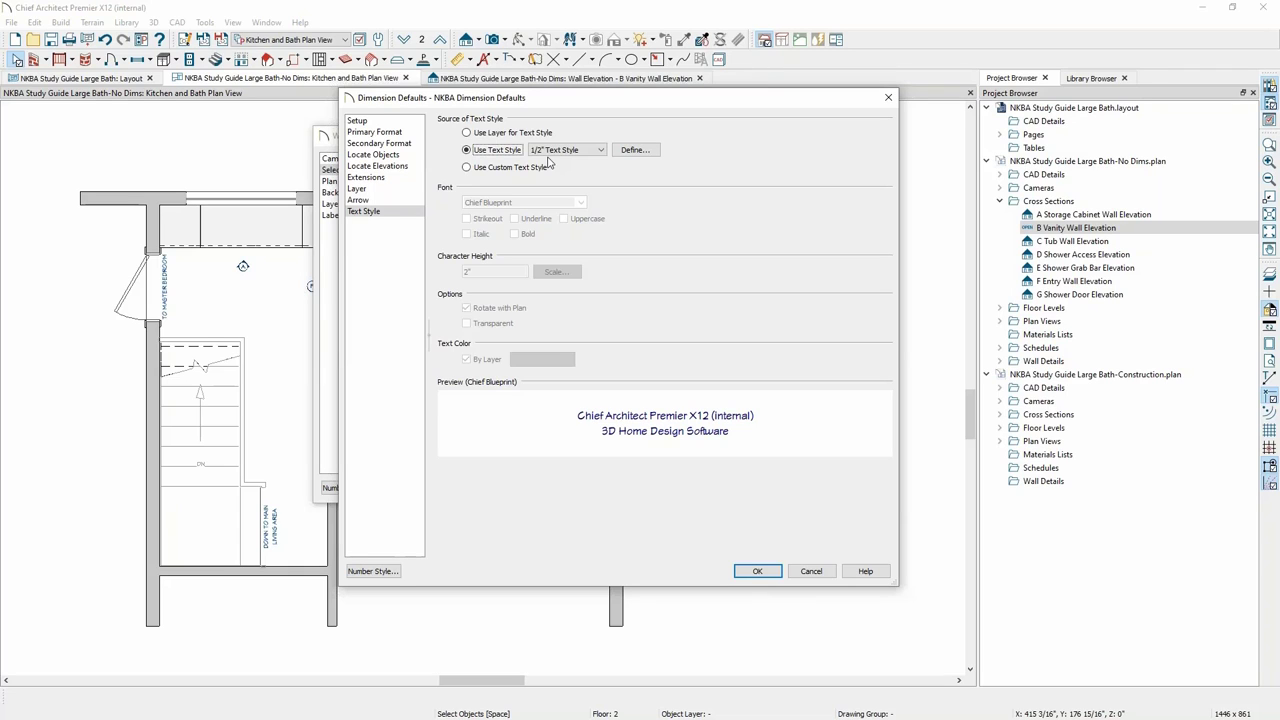
left_click(812, 571)
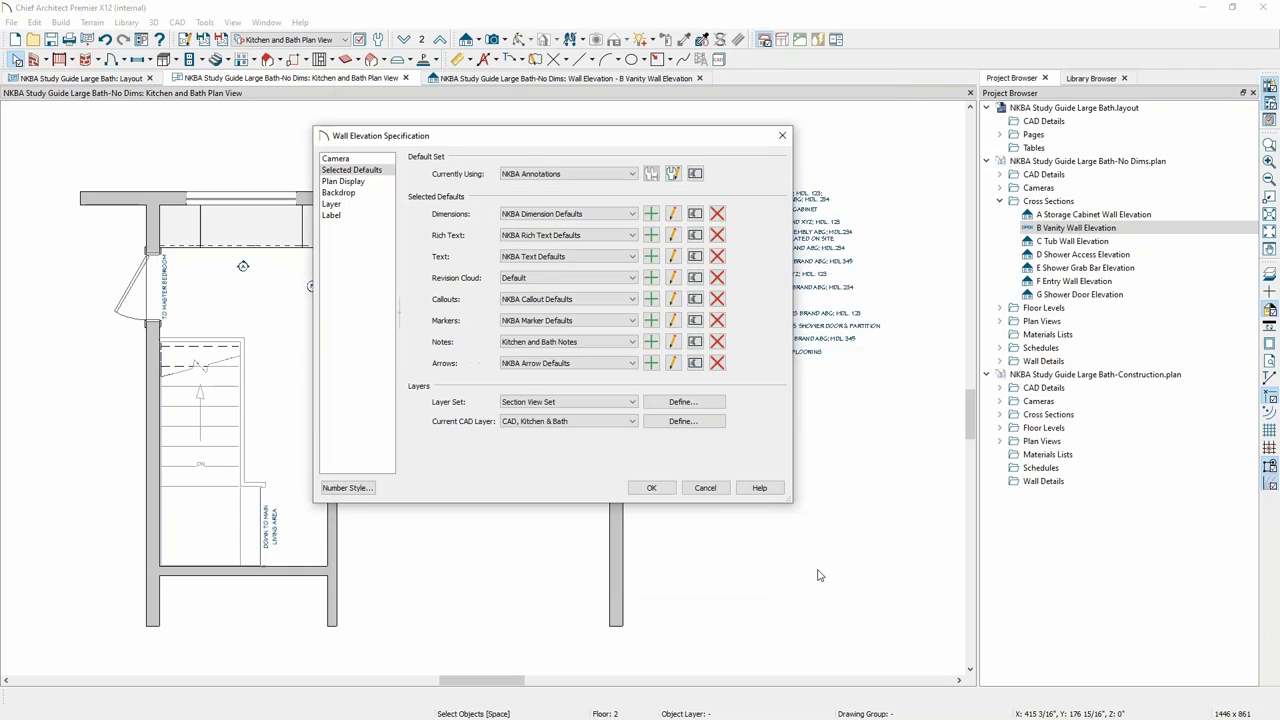
left_click(706, 488)
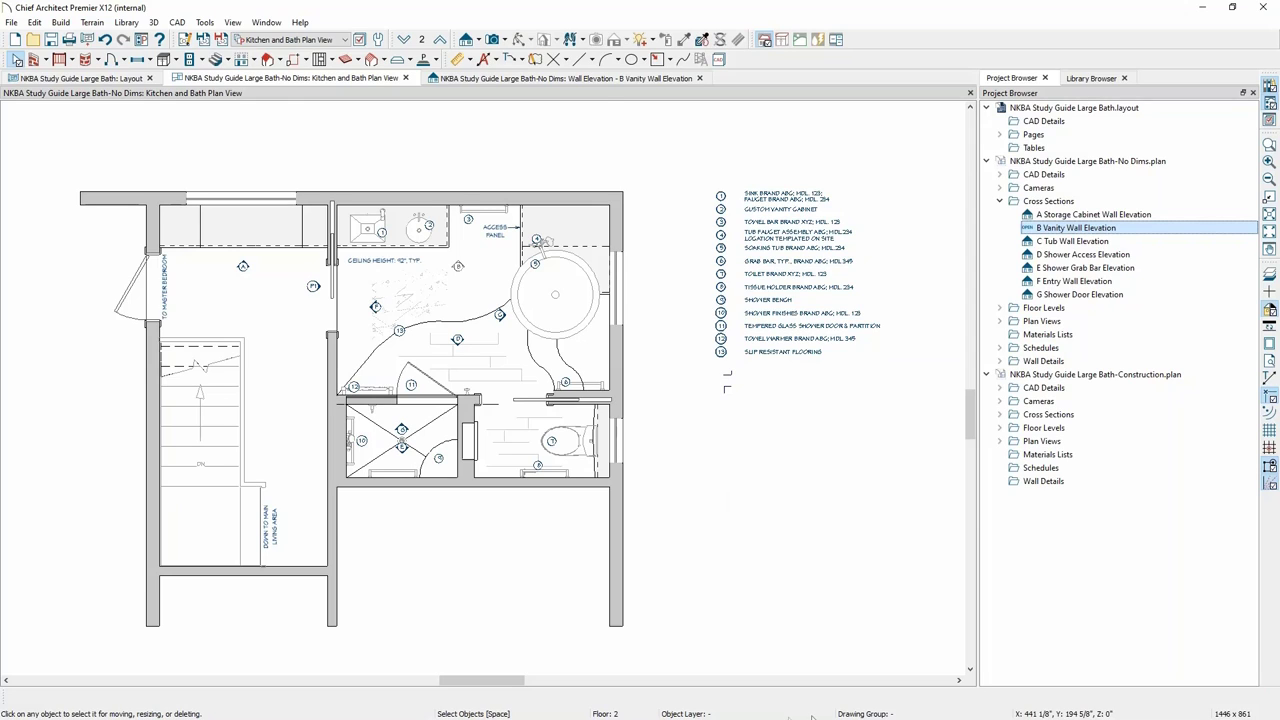
In the B Vanity Wall Elevation, reposition the vanity base cabinet by setting its left centerline dimension to 15.25".
left_click(585, 79)
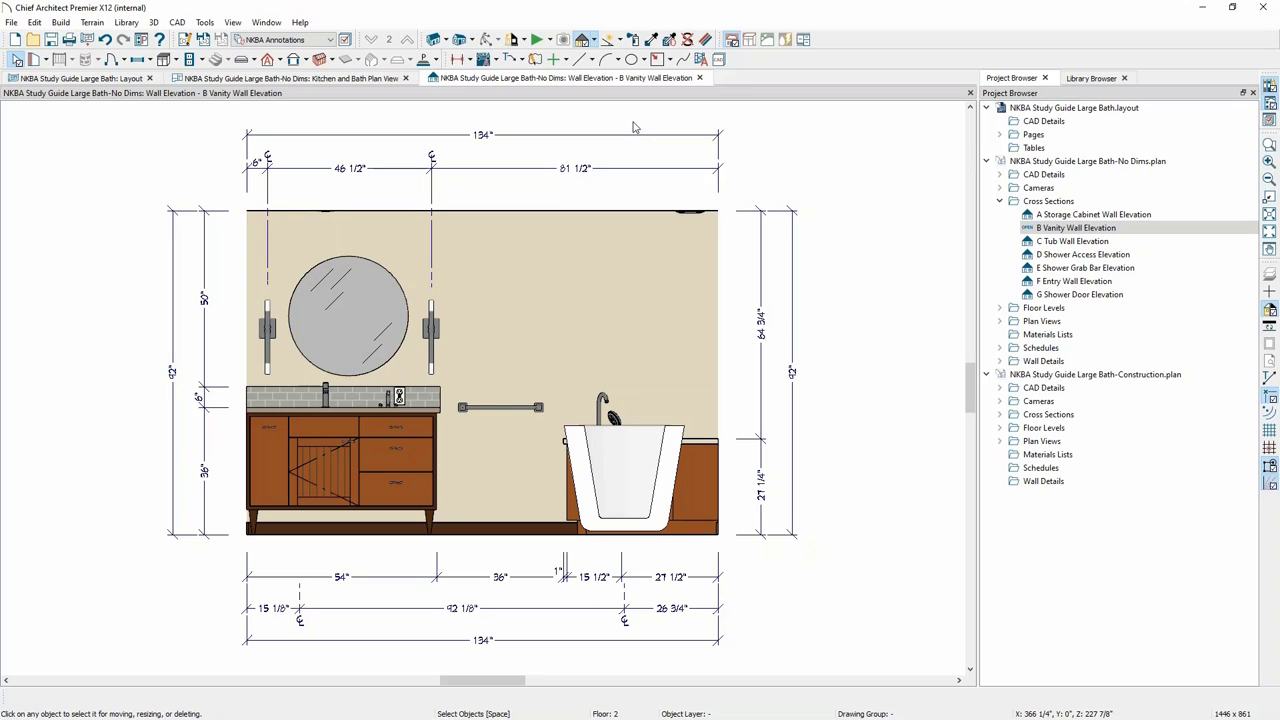
left_click(1269, 146)
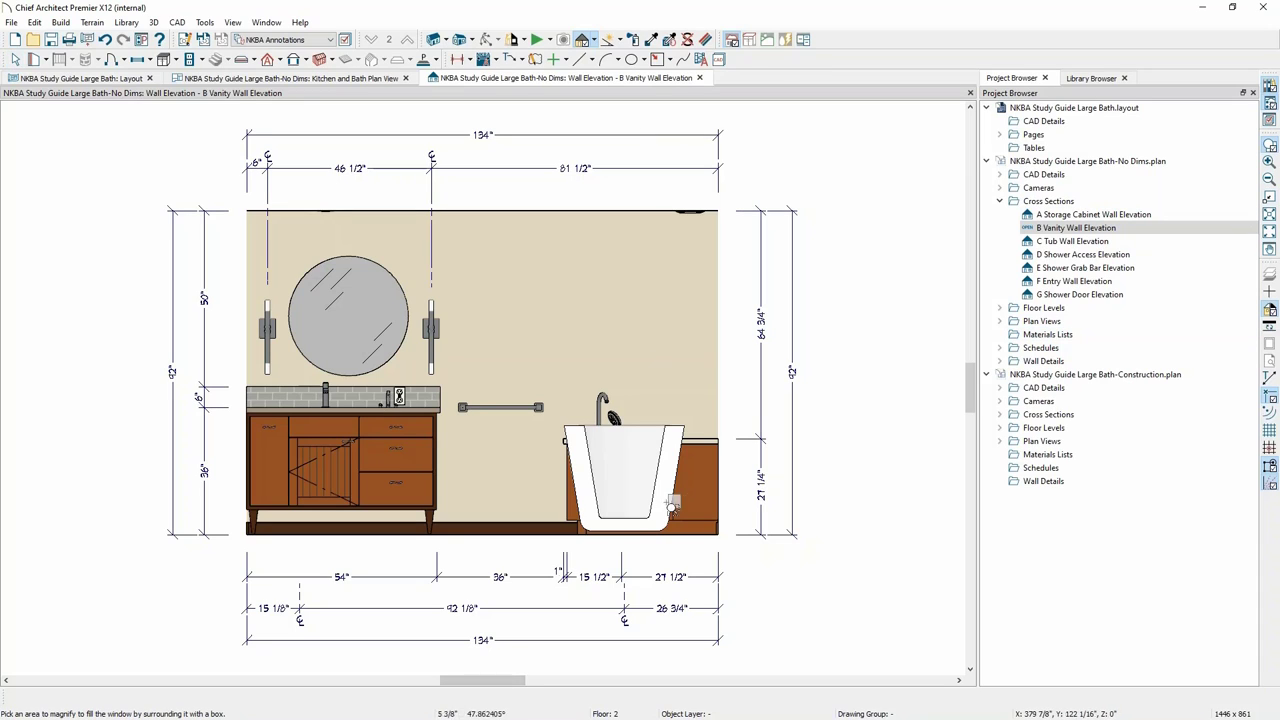
left_click_drag(670, 508, 220, 645)
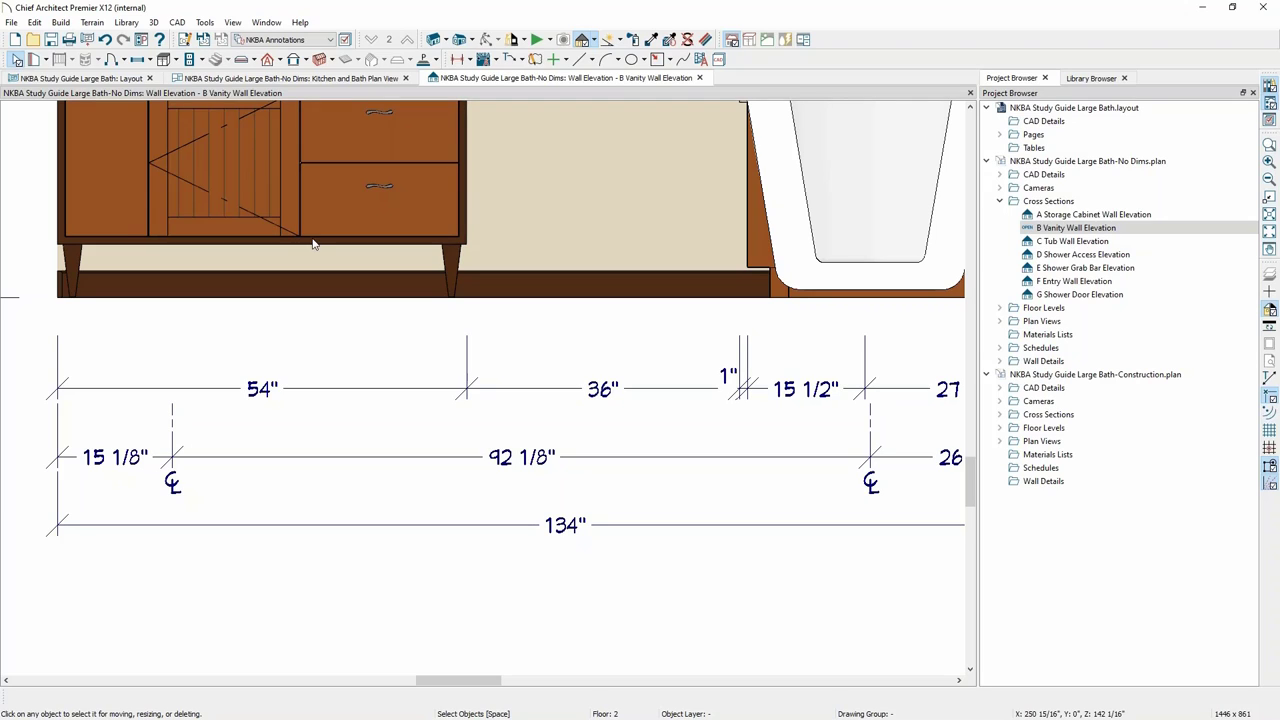
left_click(242, 190)
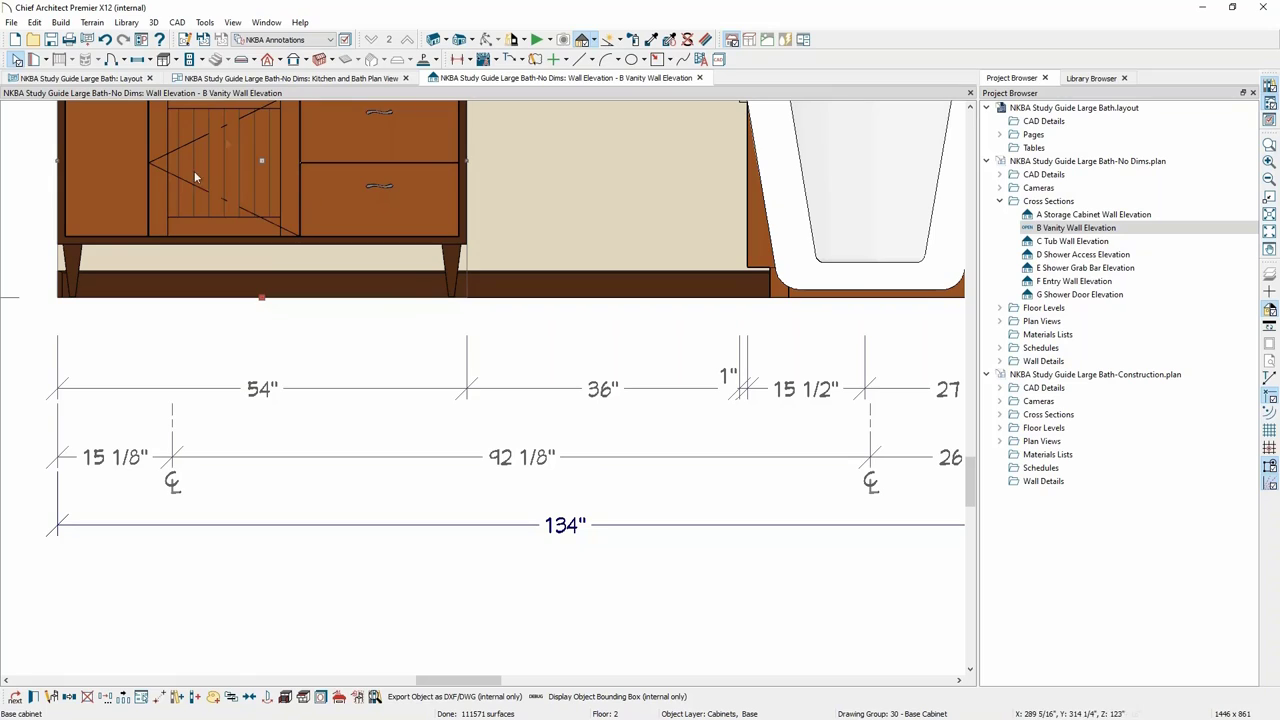
left_click(120, 457)
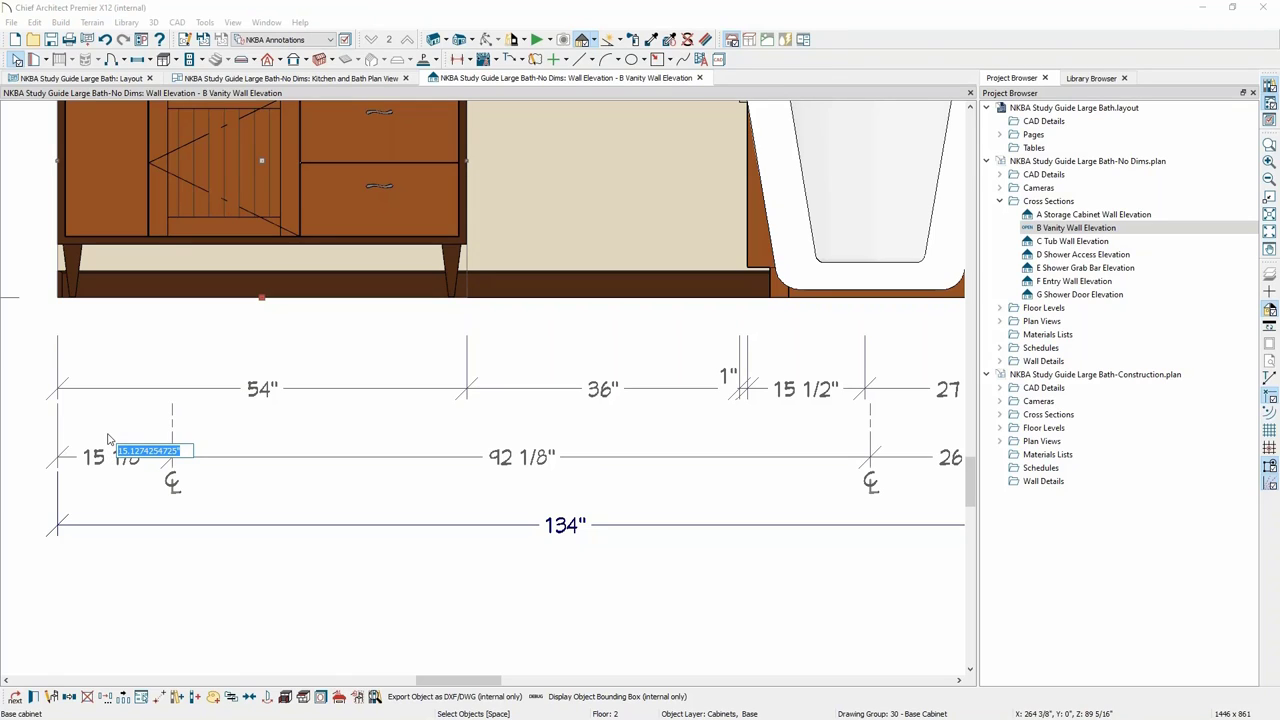
type("15.25")
key("Return")
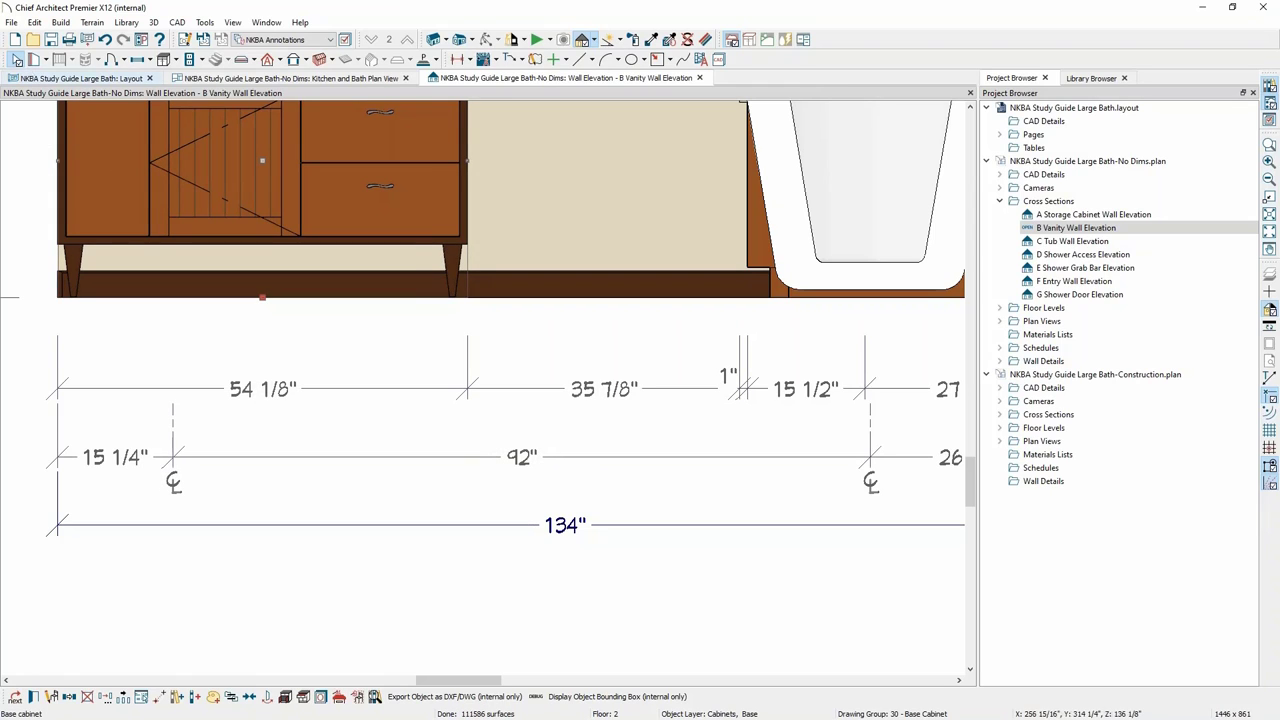
Override the default primary formatting of the lower centerline dimension line and set its smallest fraction to 1/2.
left_click(15, 60)
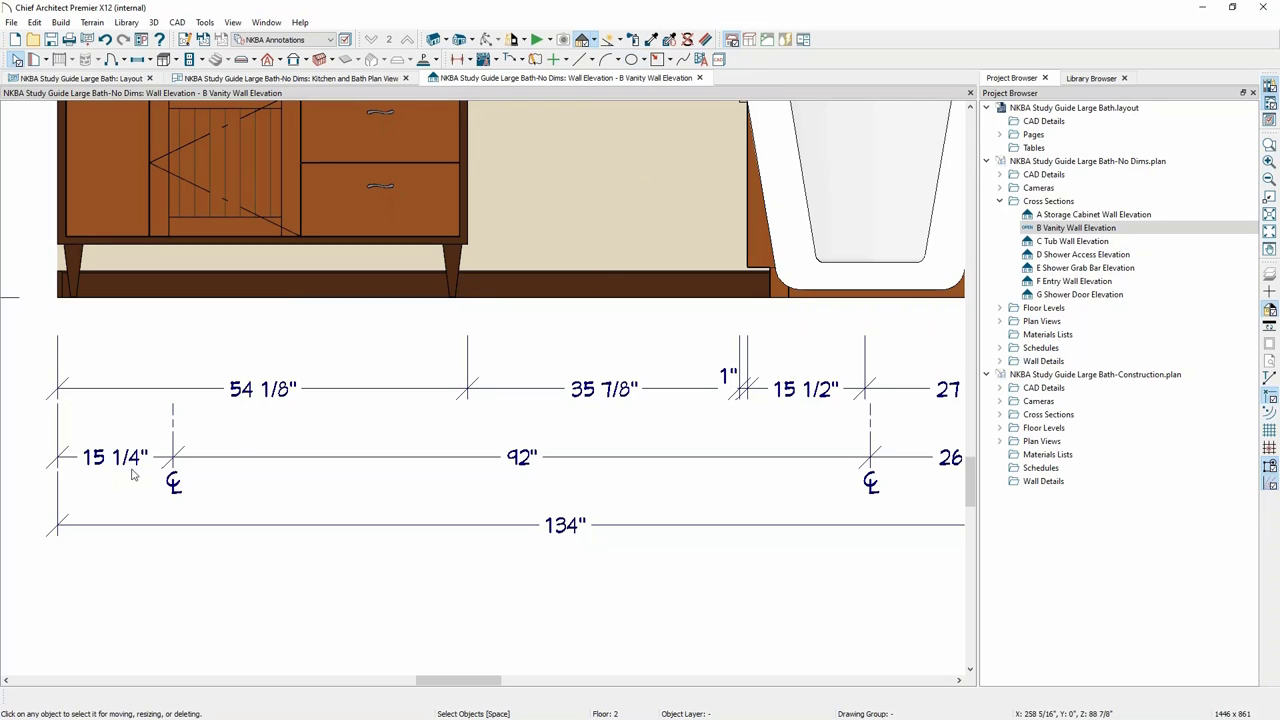
left_click(101, 457)
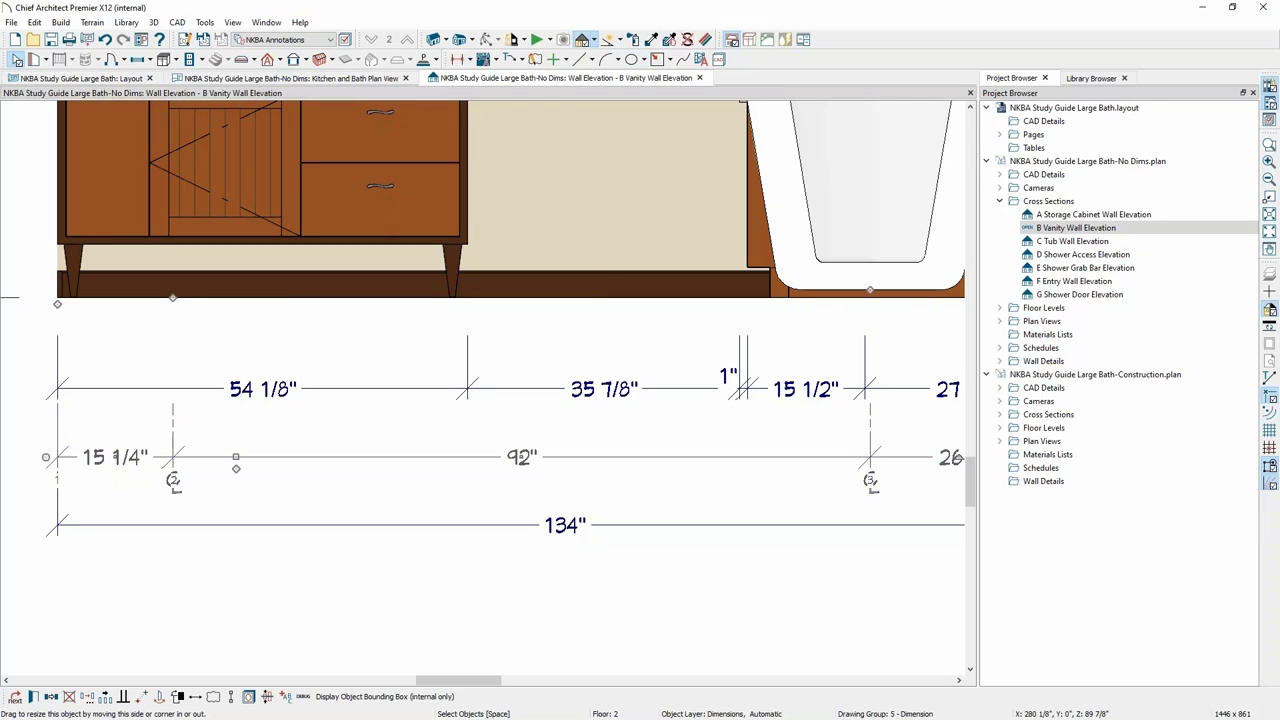
double_click(222, 446)
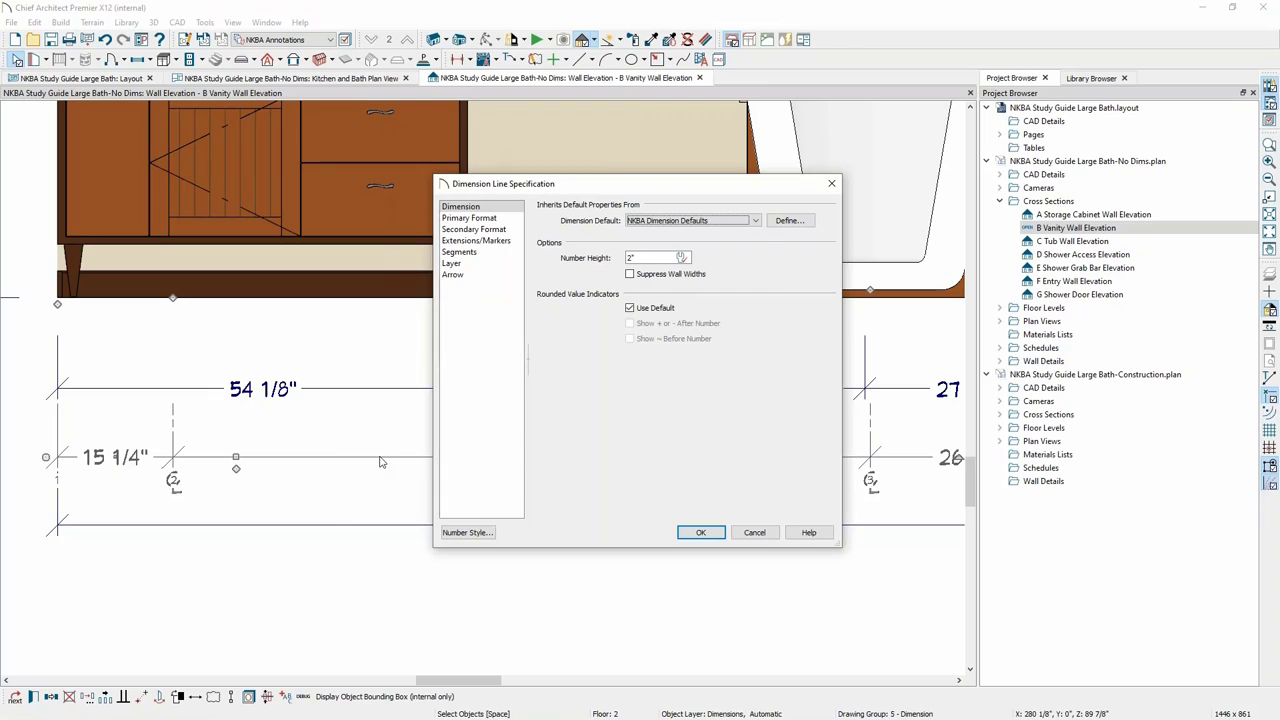
left_click(465, 220)
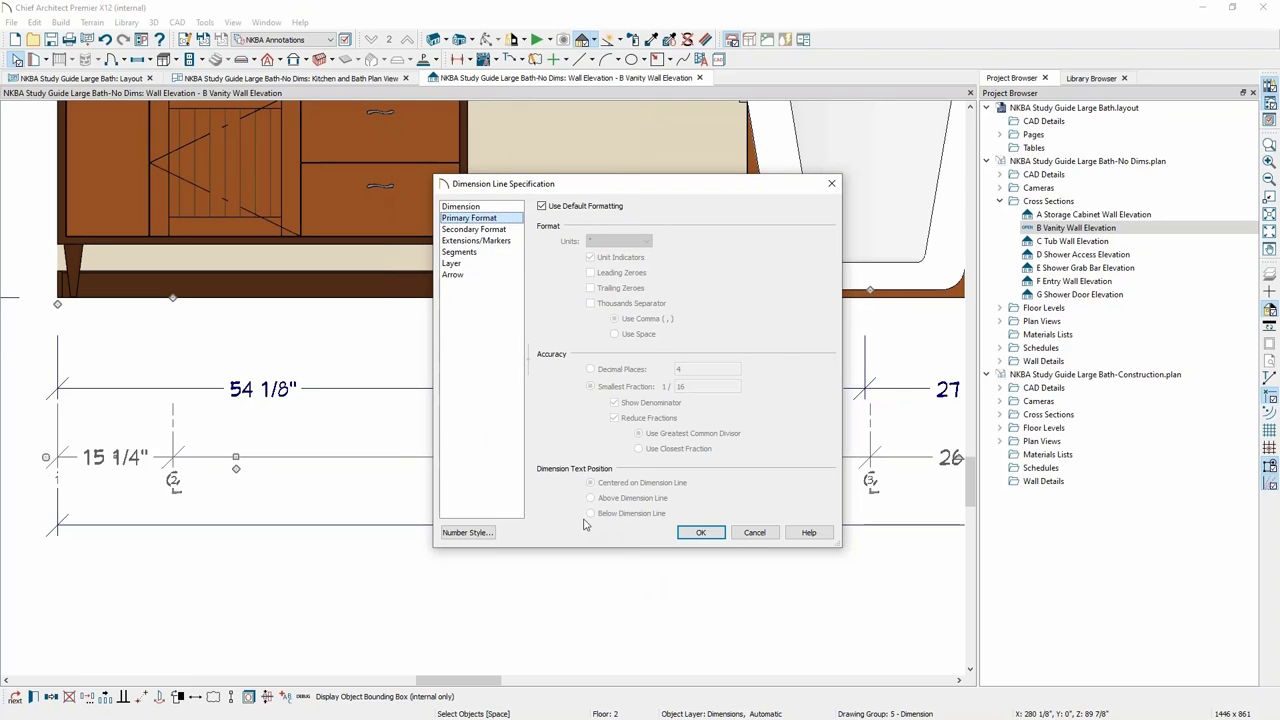
left_click(542, 207)
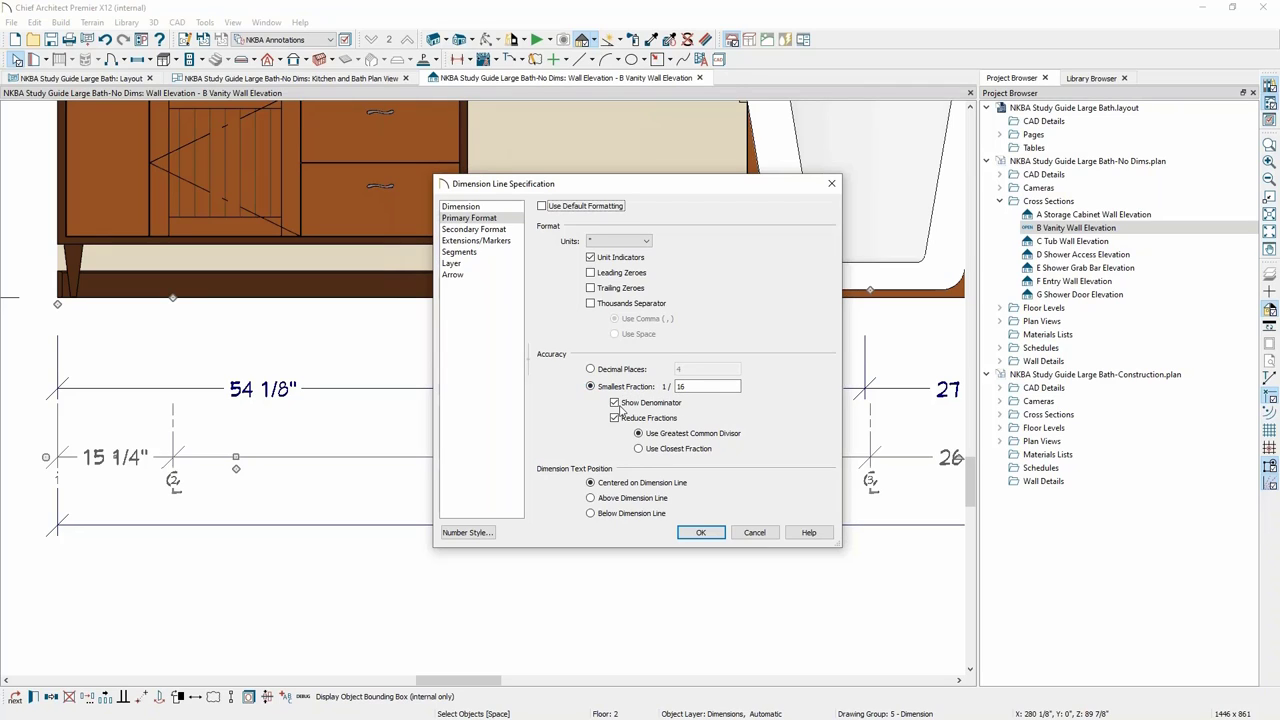
double_click(681, 386)
type("2")
left_click(703, 533)
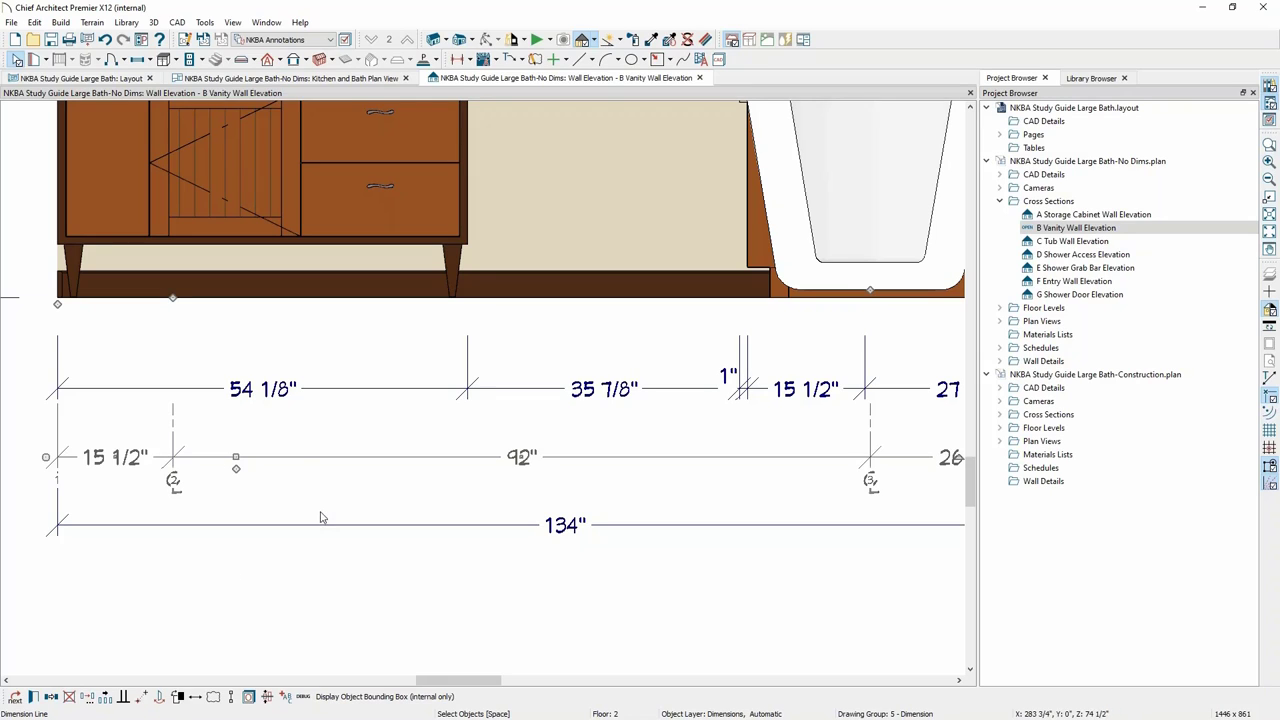
Restore the centerline dimension line's default formatting and suppress the dimension value of the segment between extensions 1 and 2.
left_click(252, 457)
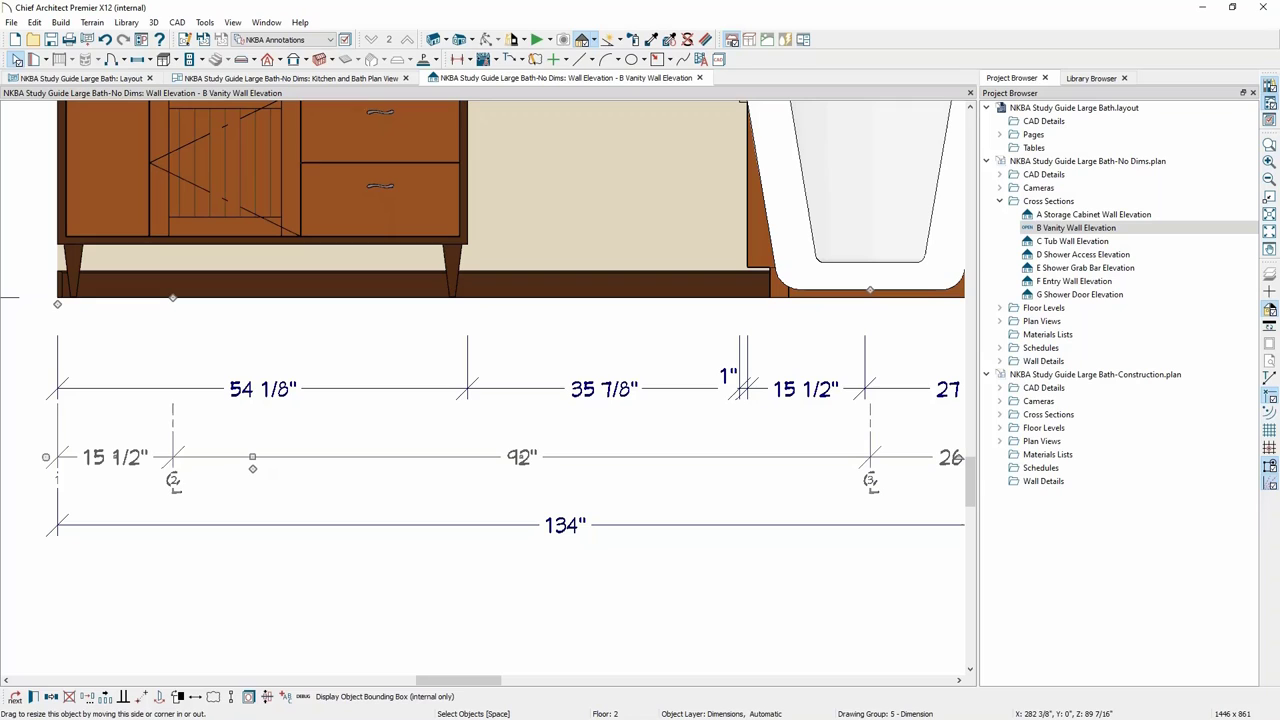
double_click(210, 459)
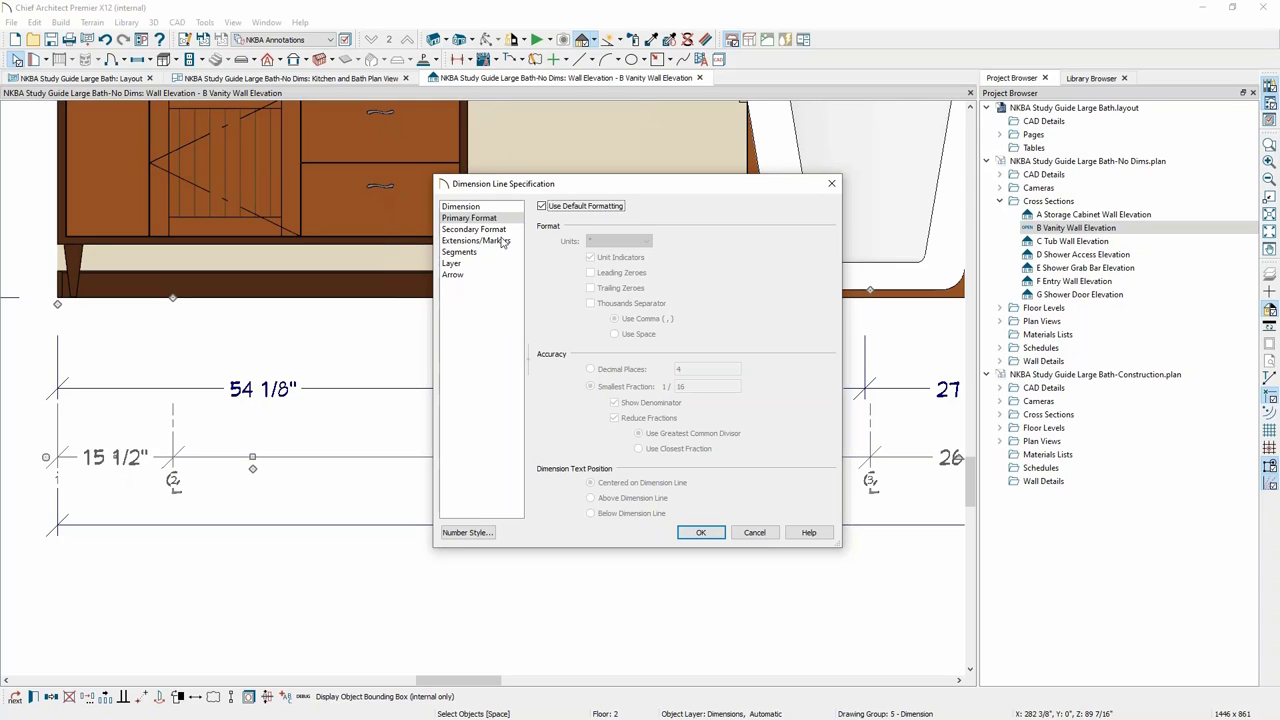
left_click(462, 253)
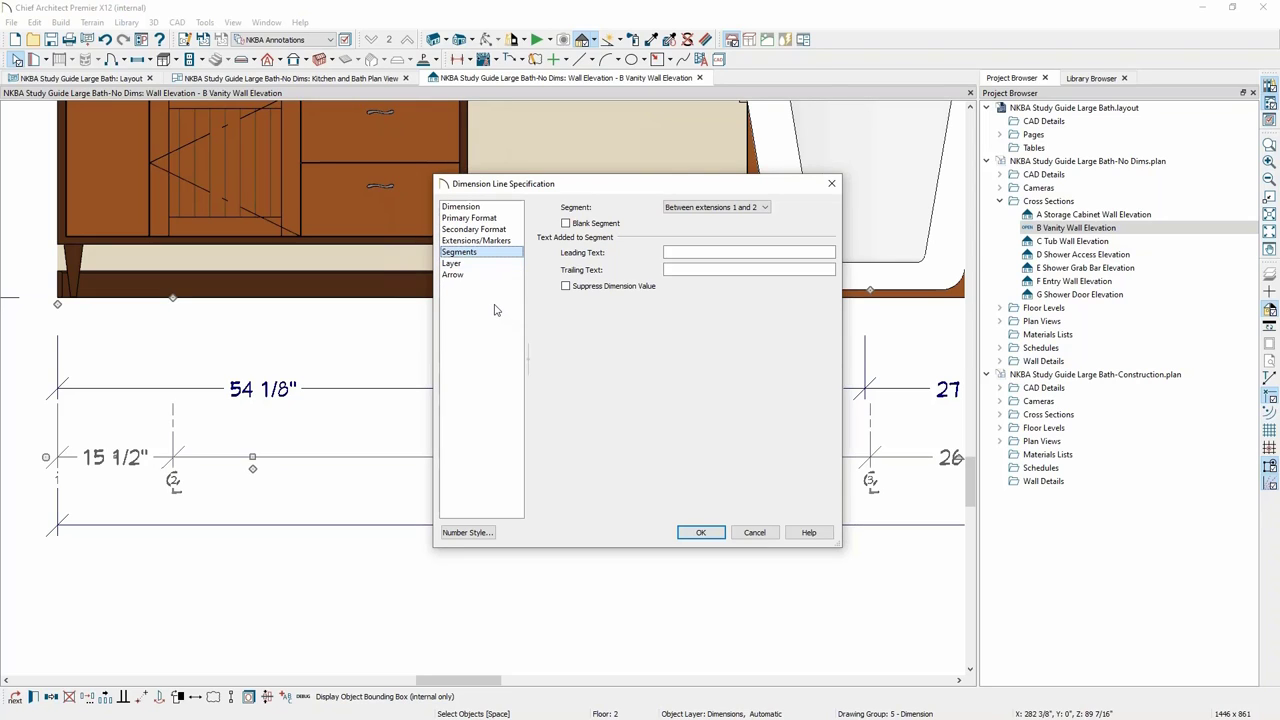
left_click(566, 287)
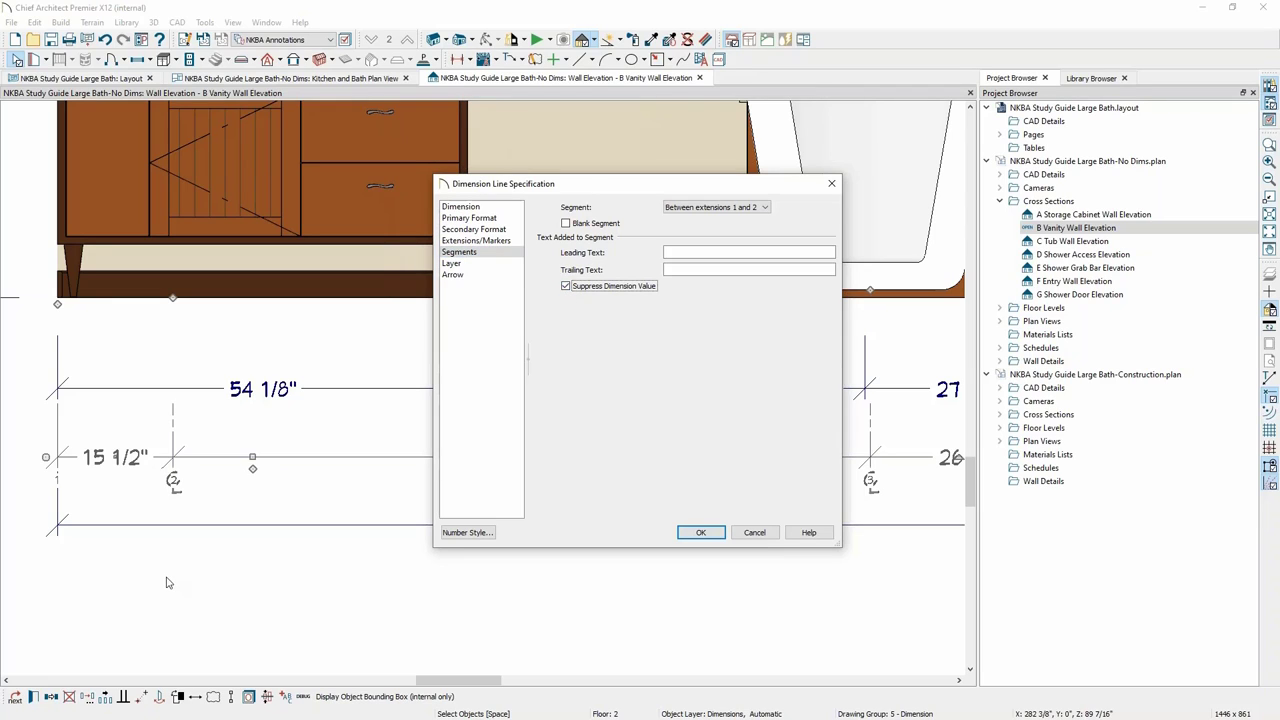
left_click(701, 534)
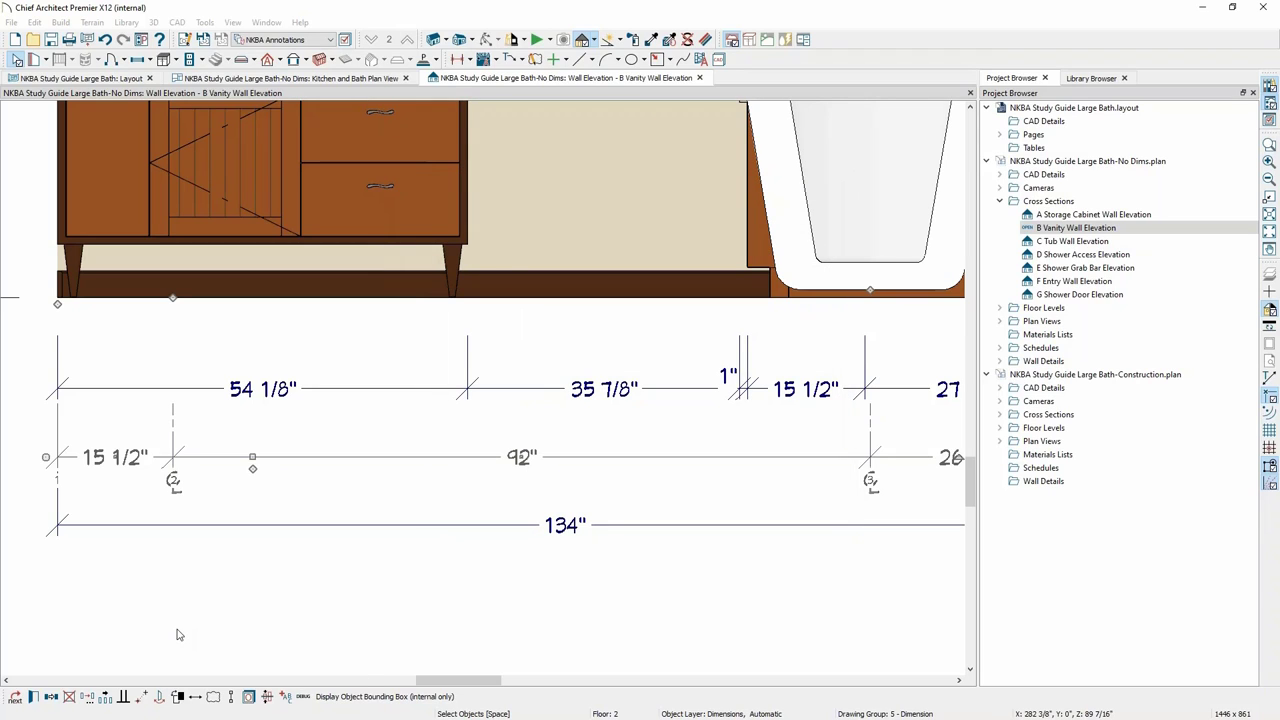
left_click(178, 634)
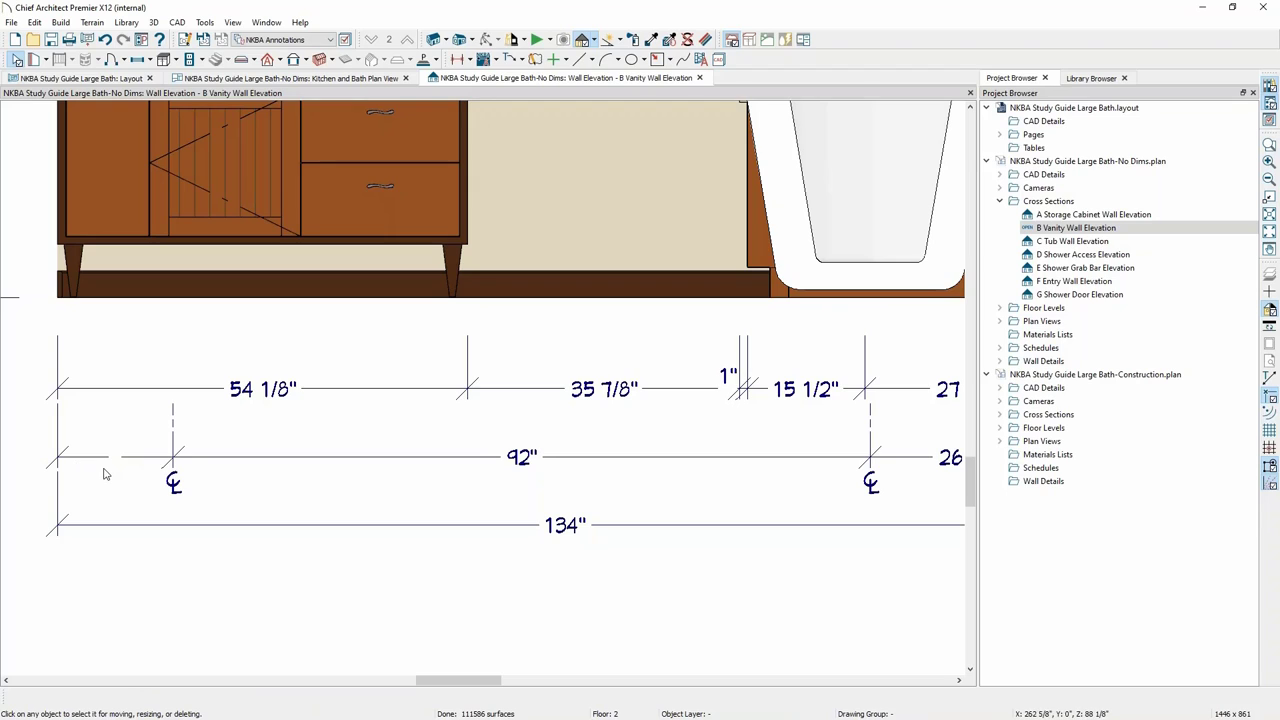
Add the leading text "15 7/32" to the dimension line's segment between extensions 1 and 2.
left_click(280, 458)
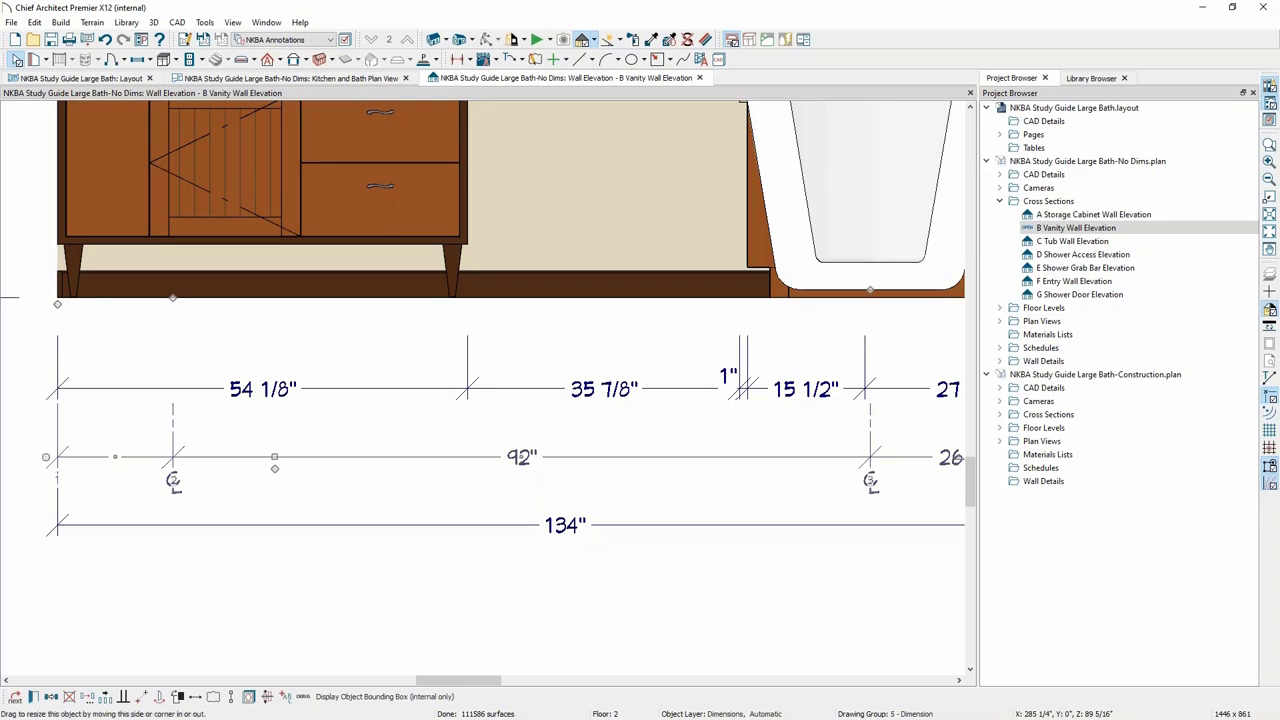
left_click_drag(274, 460, 320, 462)
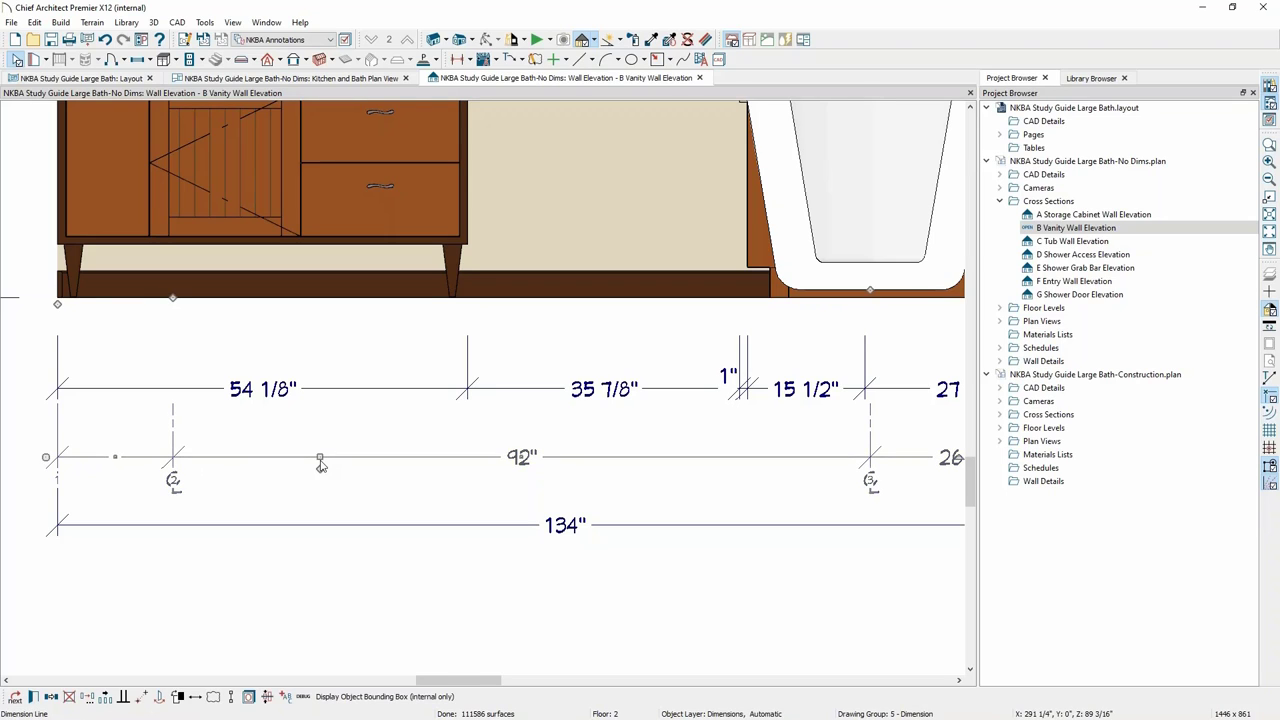
double_click(320, 460)
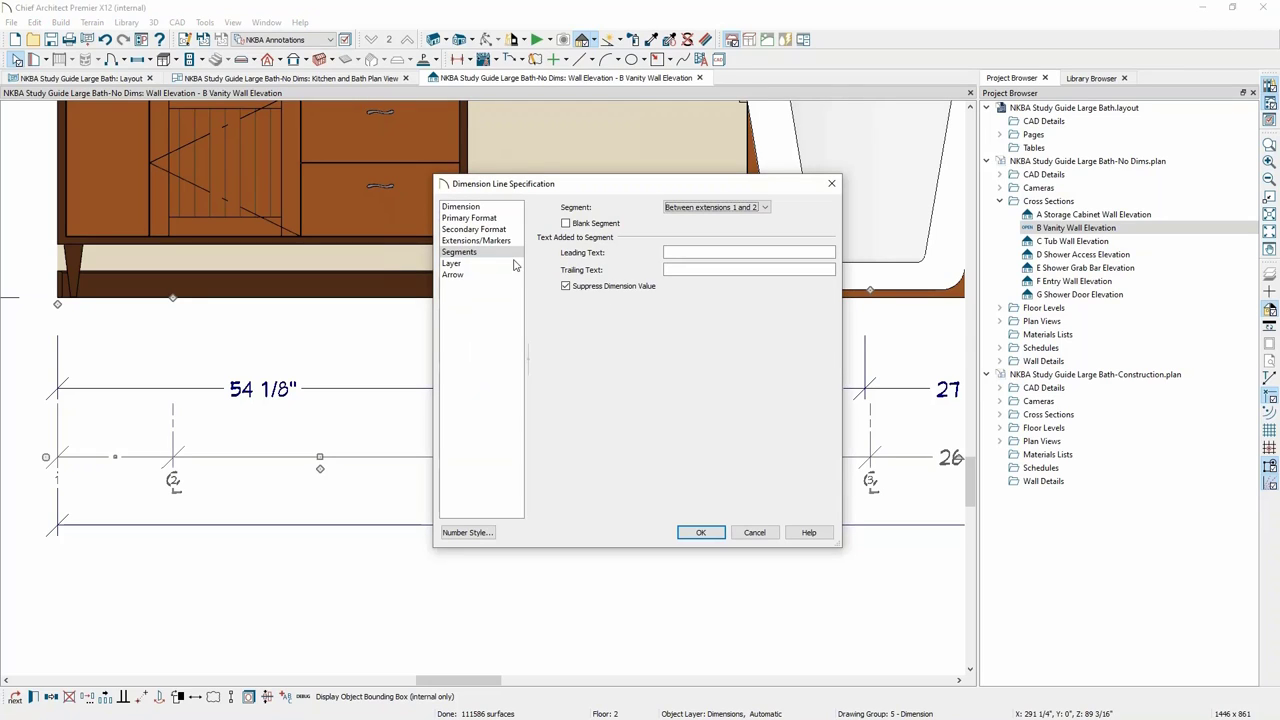
left_click(712, 253)
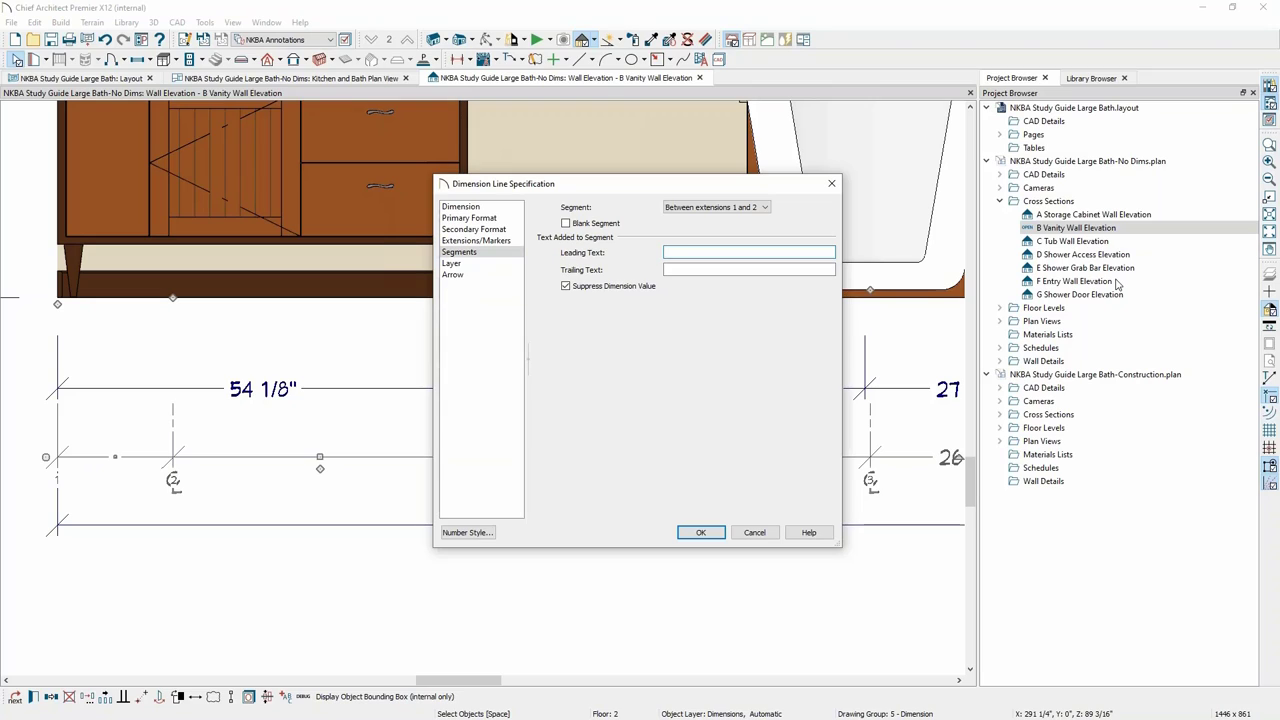
type("15 7/32")
key("Tab")
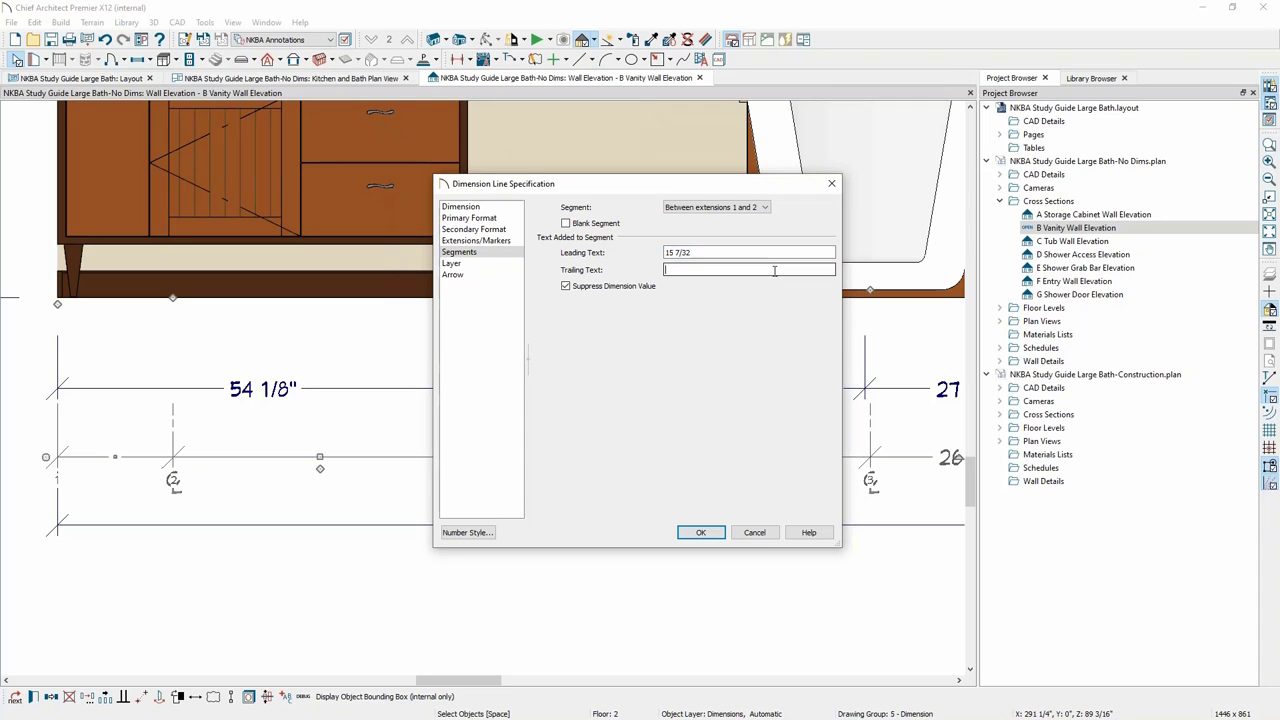
left_click(703, 535)
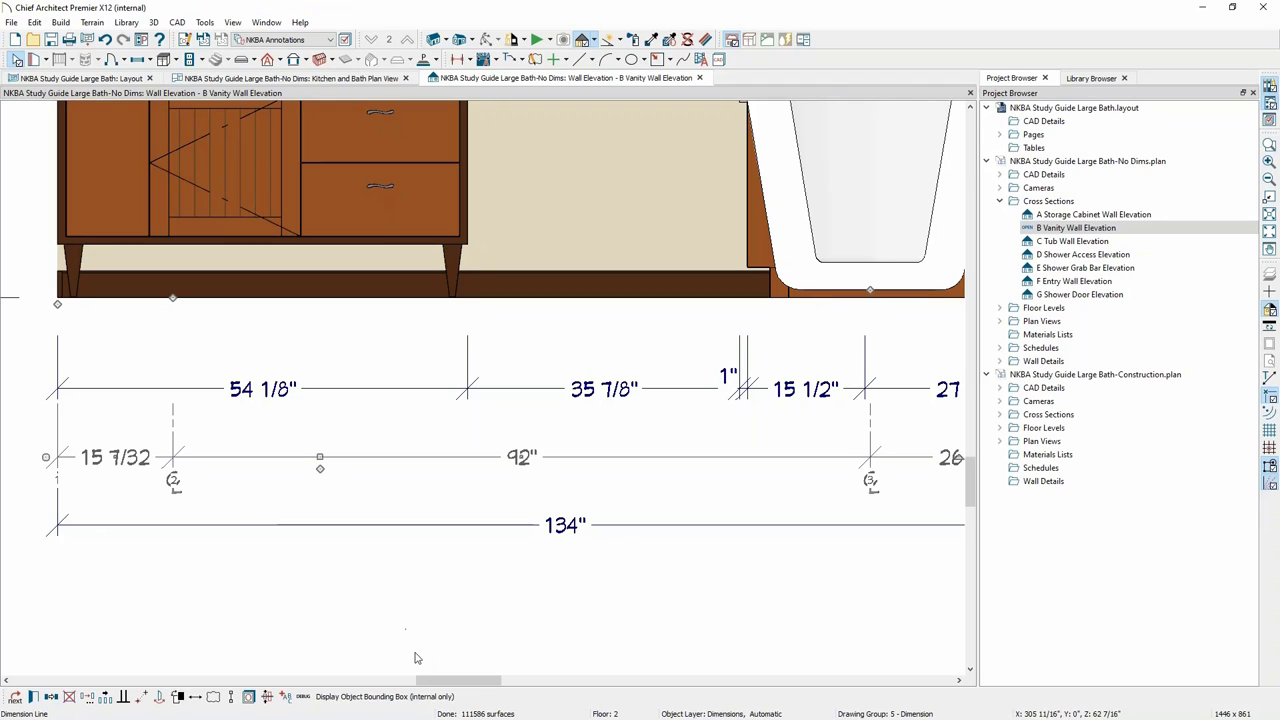
left_click(323, 627)
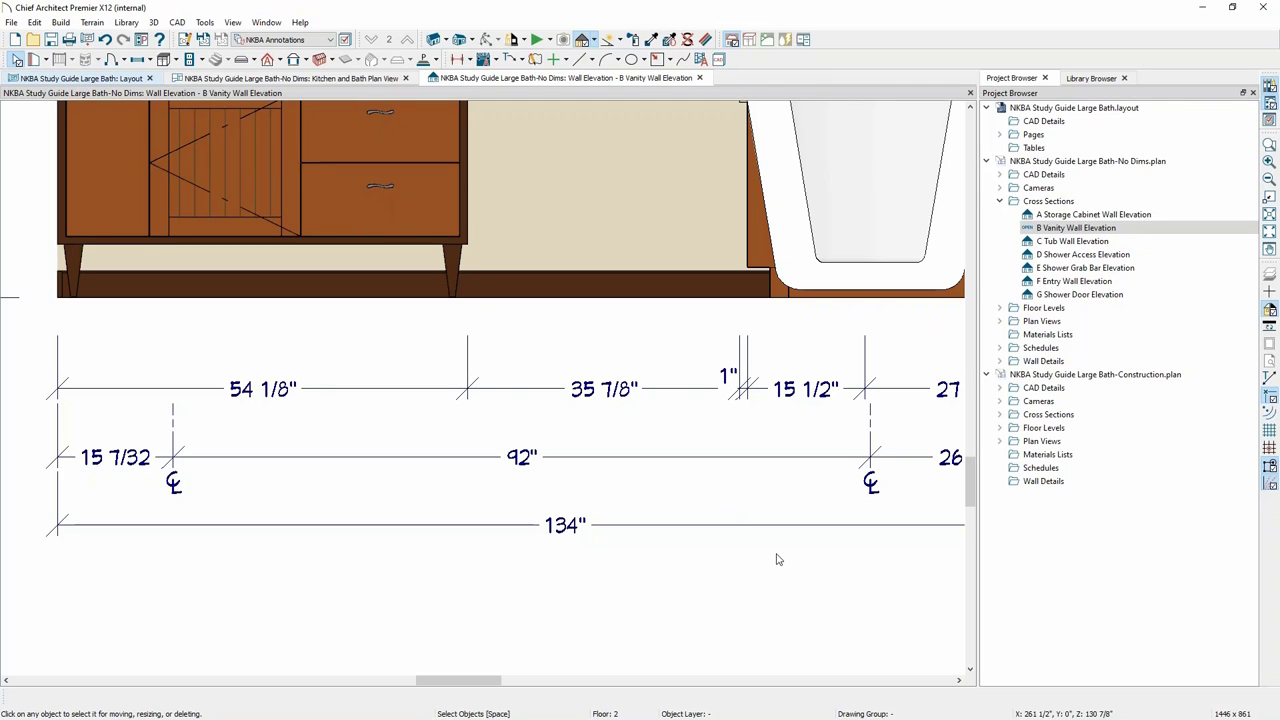
Switch to the layout's elevations sheet and scale the Elevation B view to 1/4 in = 1 ft.
key("ctrl+Tab")
left_click(780, 470)
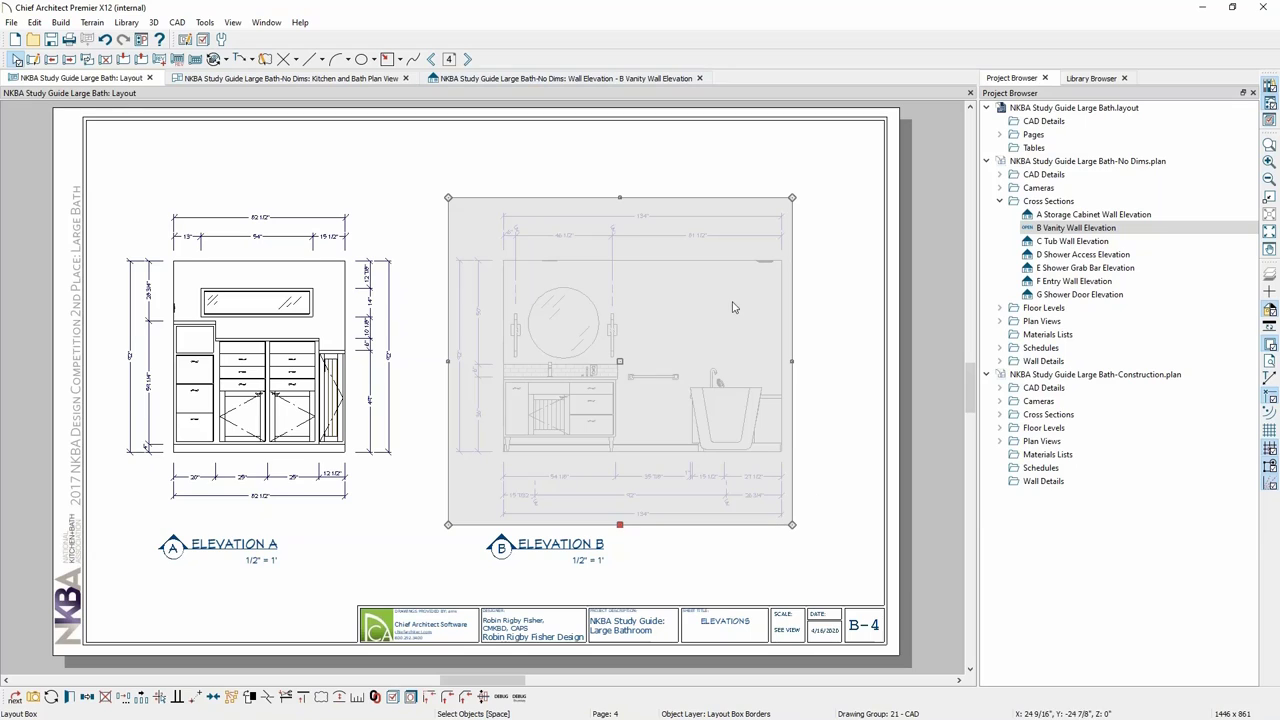
left_click(357, 699)
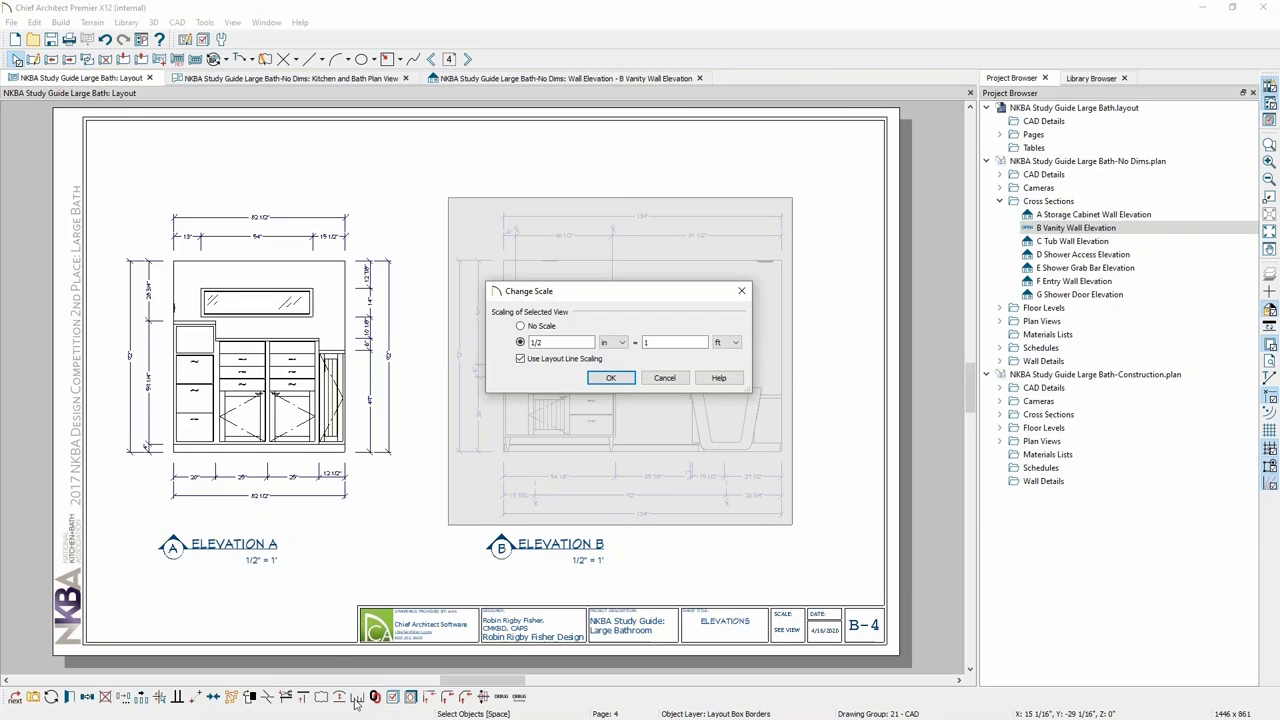
left_click(531, 342)
double_click(537, 342)
type("1/4")
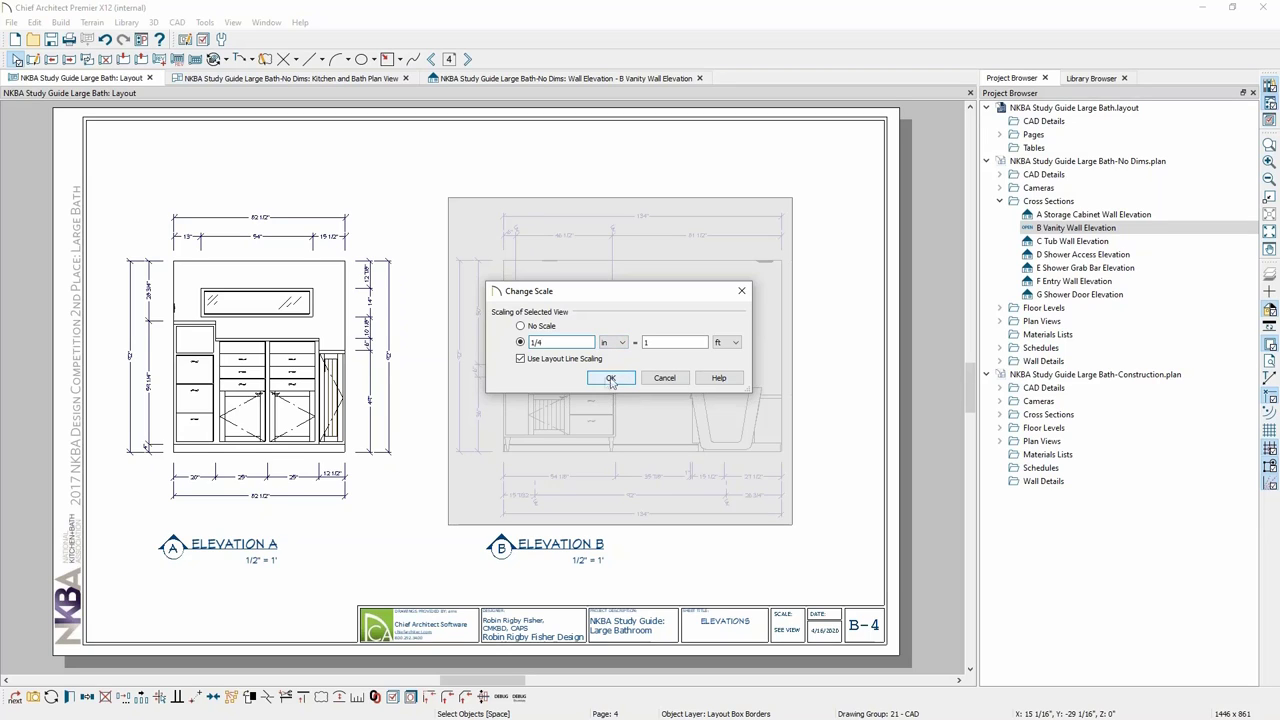
left_click(611, 379)
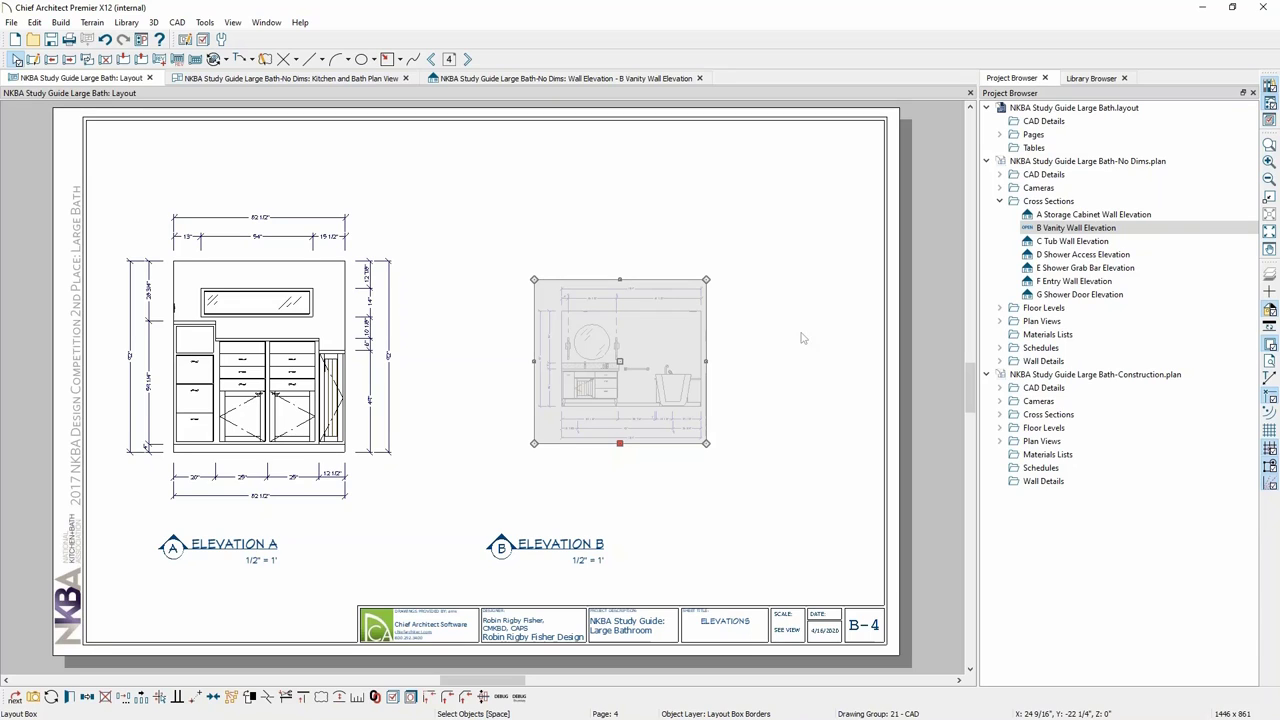
Return the Elevation B view's scale to 1/2 in = 1 ft.
left_click(375, 711)
double_click(545, 342)
type("1/4")
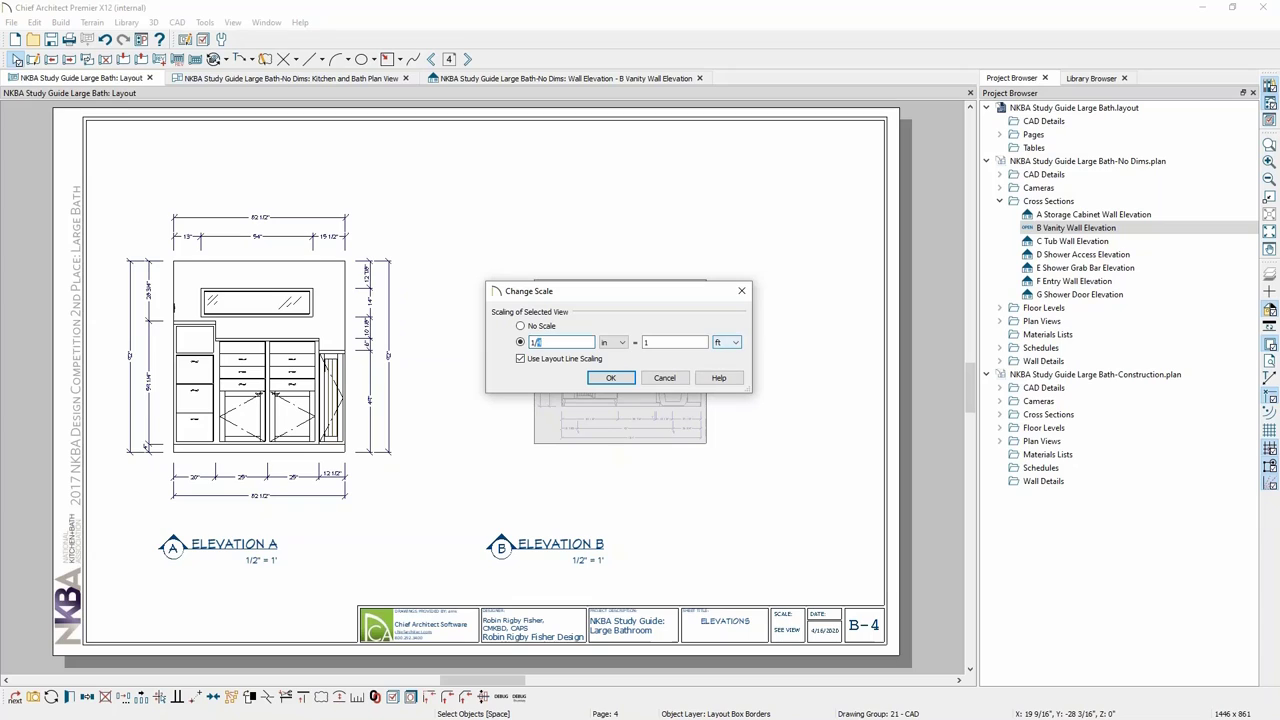
left_click(623, 381)
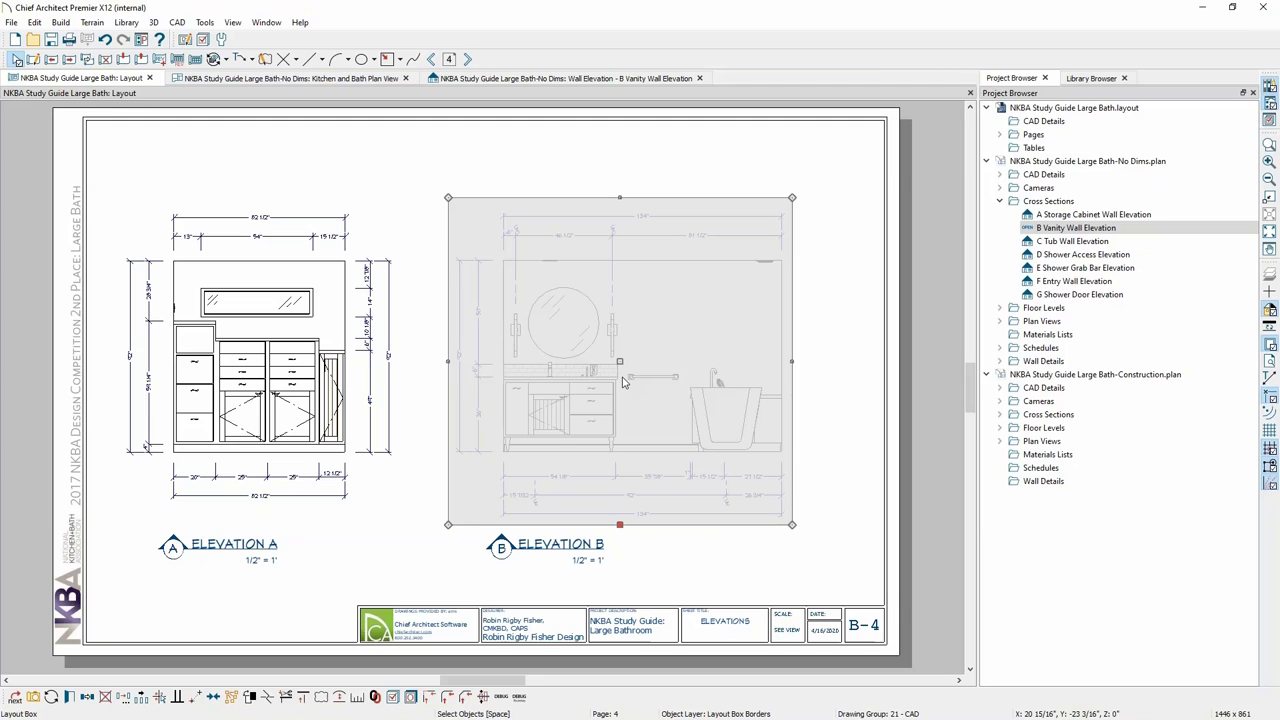
Go back through the layout sheets to the floor plan sheet B-1.
left_click(431, 62)
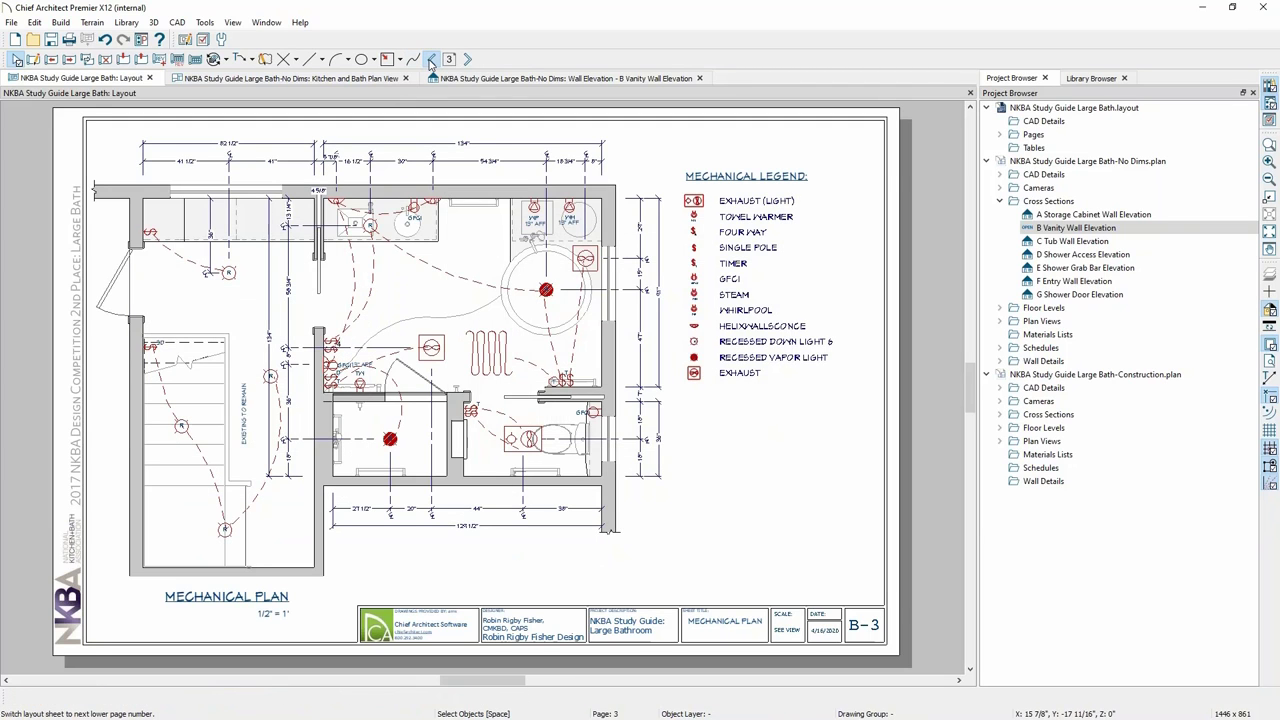
left_click(431, 62)
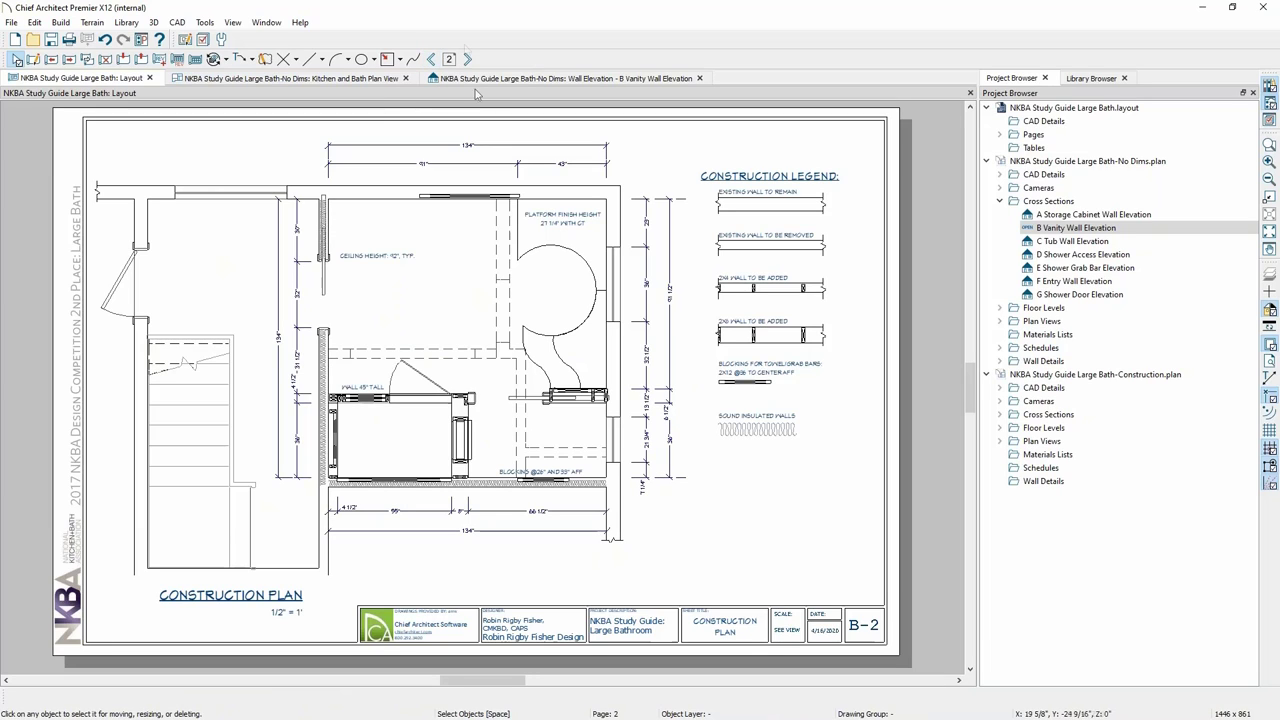
left_click(431, 62)
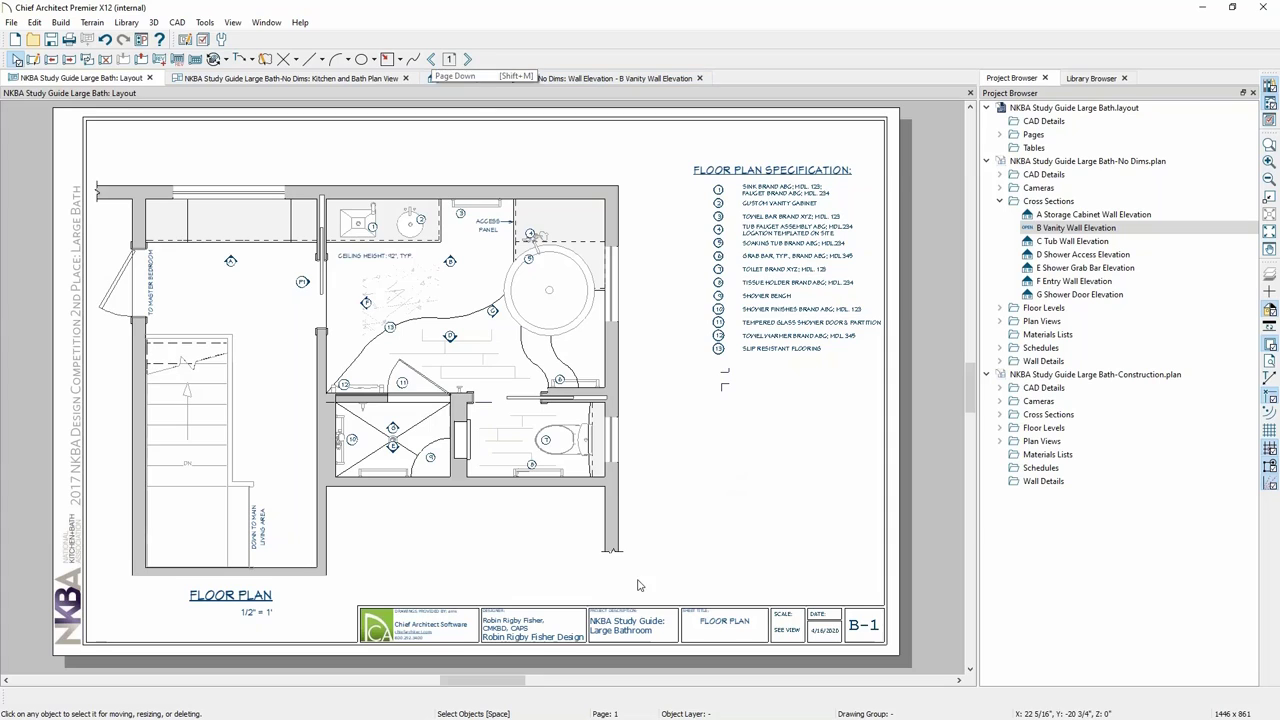
Try to crop the floor plan's layout box by pulling in its outer edges around the bathroom area.
left_click(471, 408)
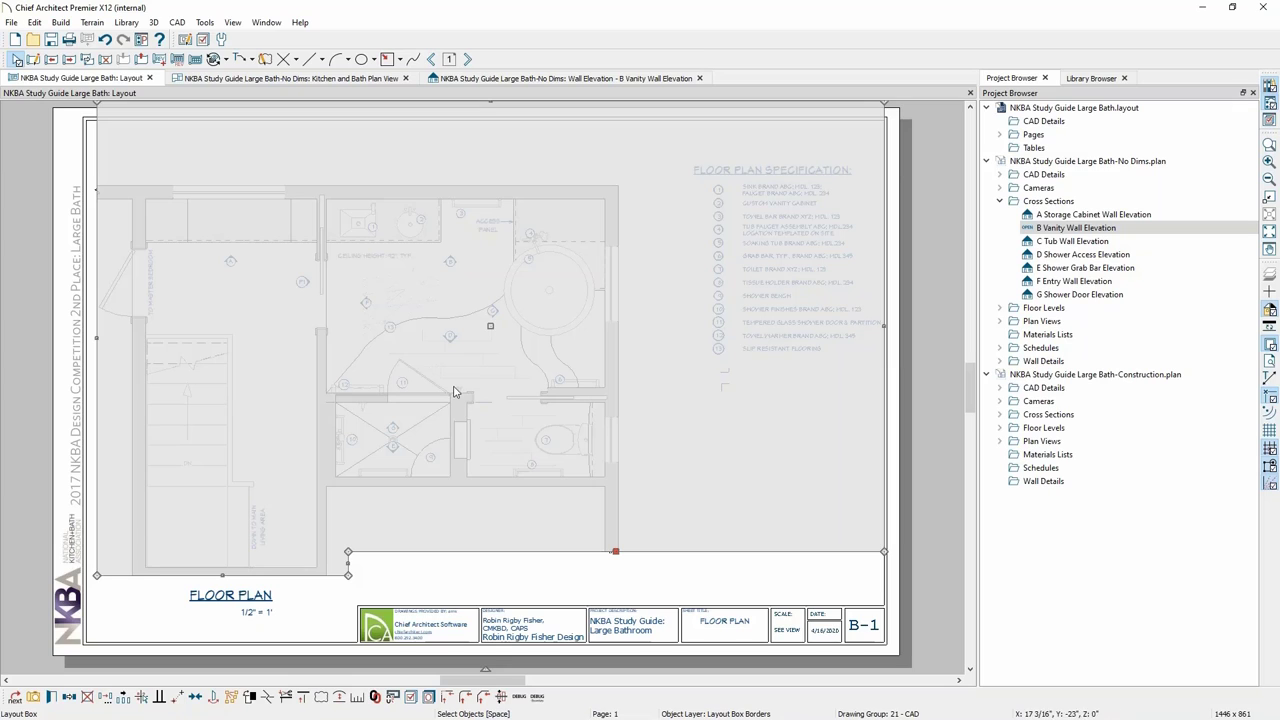
scroll(130, 348, "down", 1)
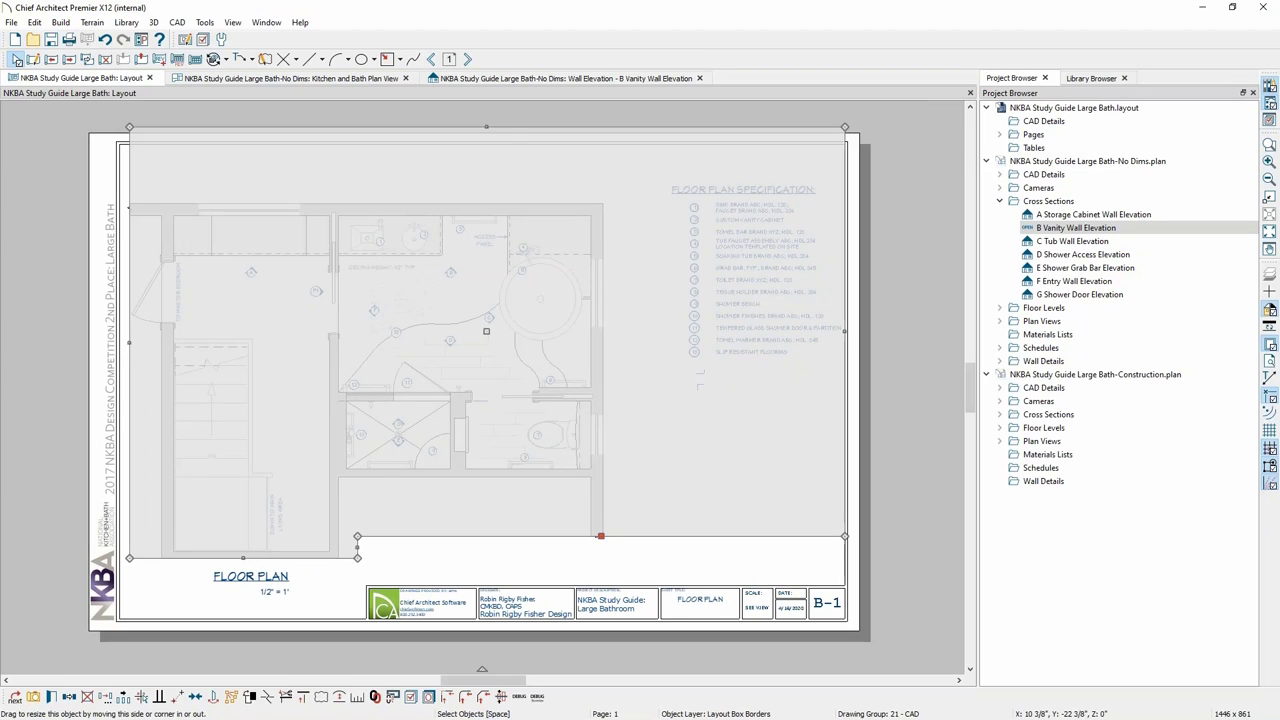
left_click_drag(130, 343, 307, 342)
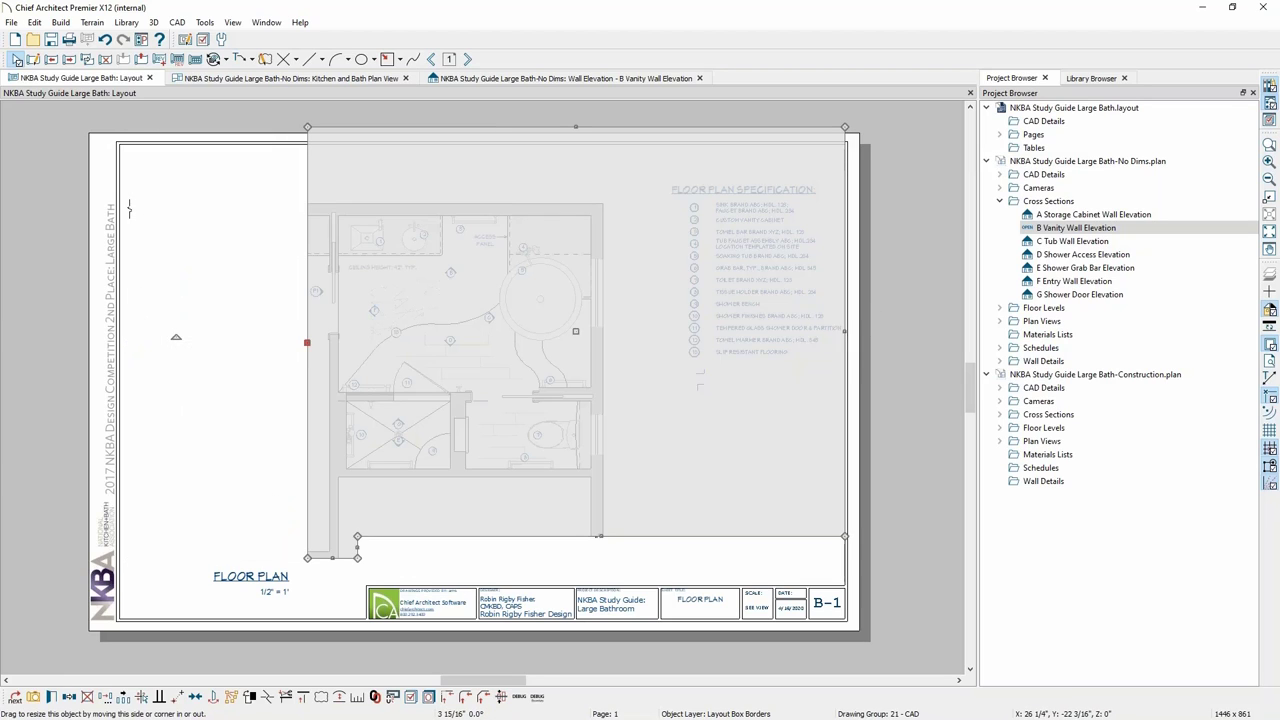
left_click_drag(848, 345, 627, 345)
left_click_drag(464, 537, 525, 371)
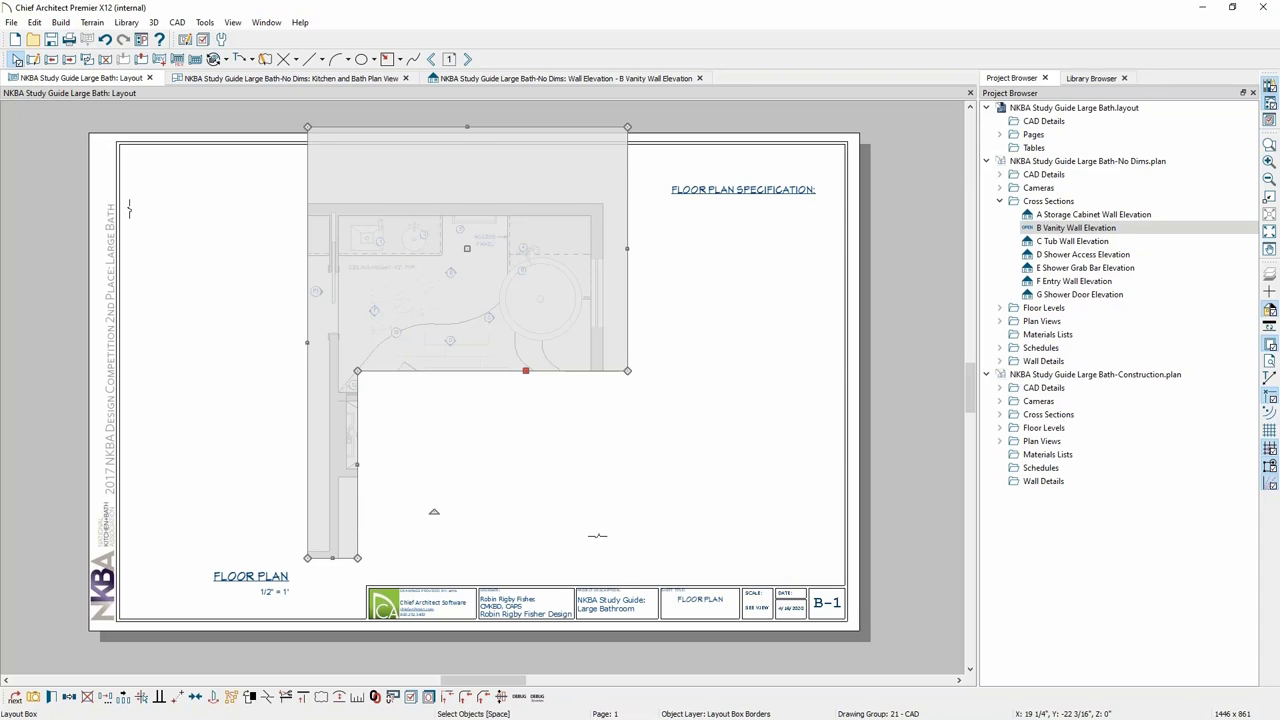
key("Escape")
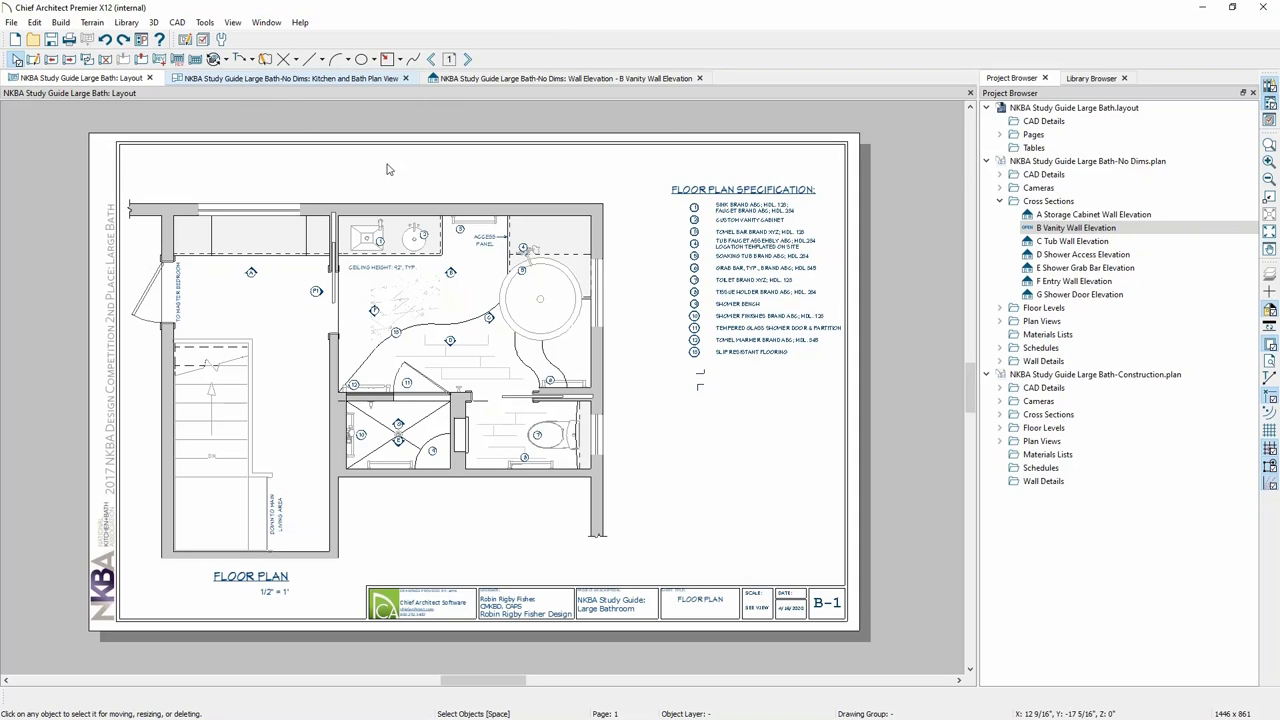
In the Kitchen and Bath plan view, draw a straight half-wall about 24 9/16" long from the bathroom wall toward the stairs.
left_click(290, 78)
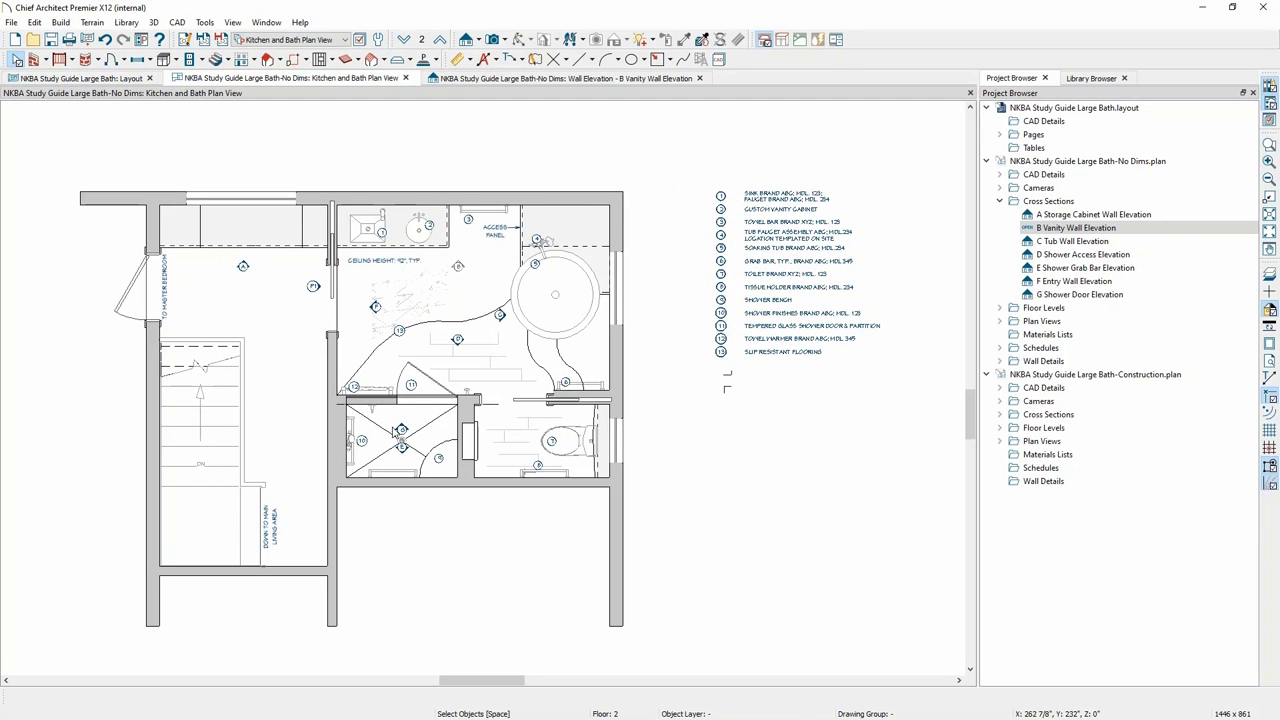
scroll(364, 396, "up", 2)
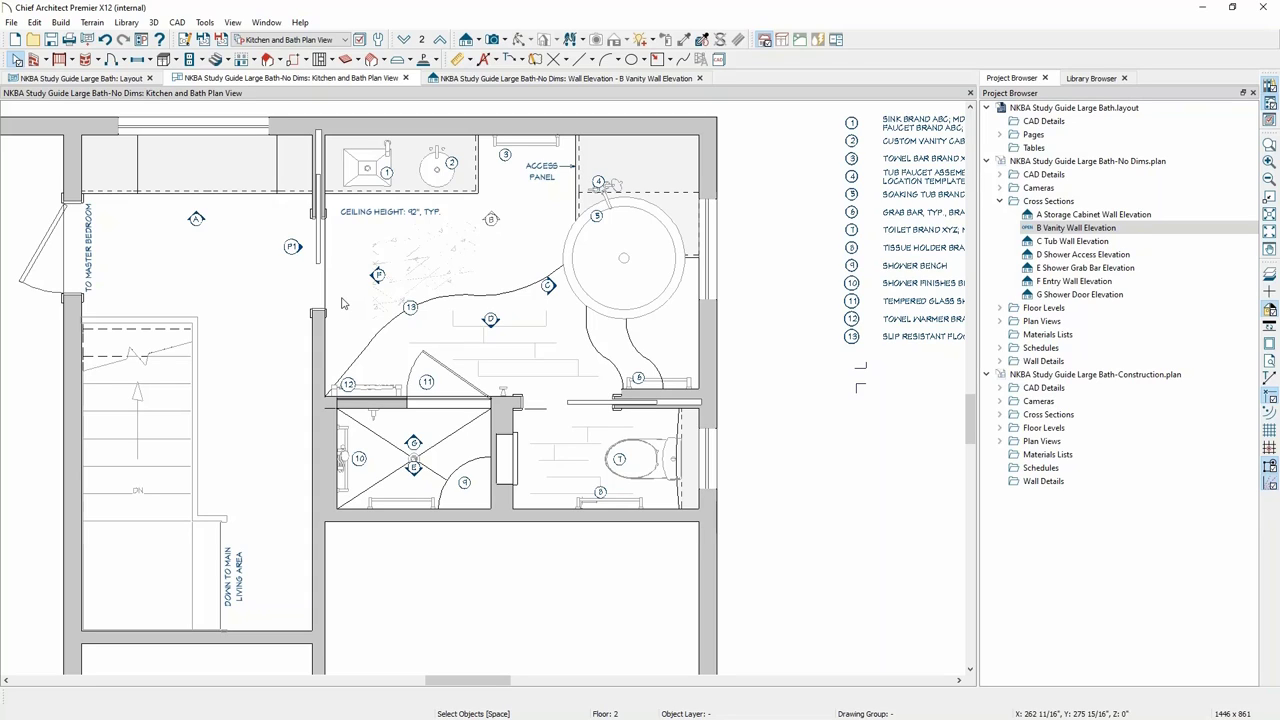
left_click(44, 62)
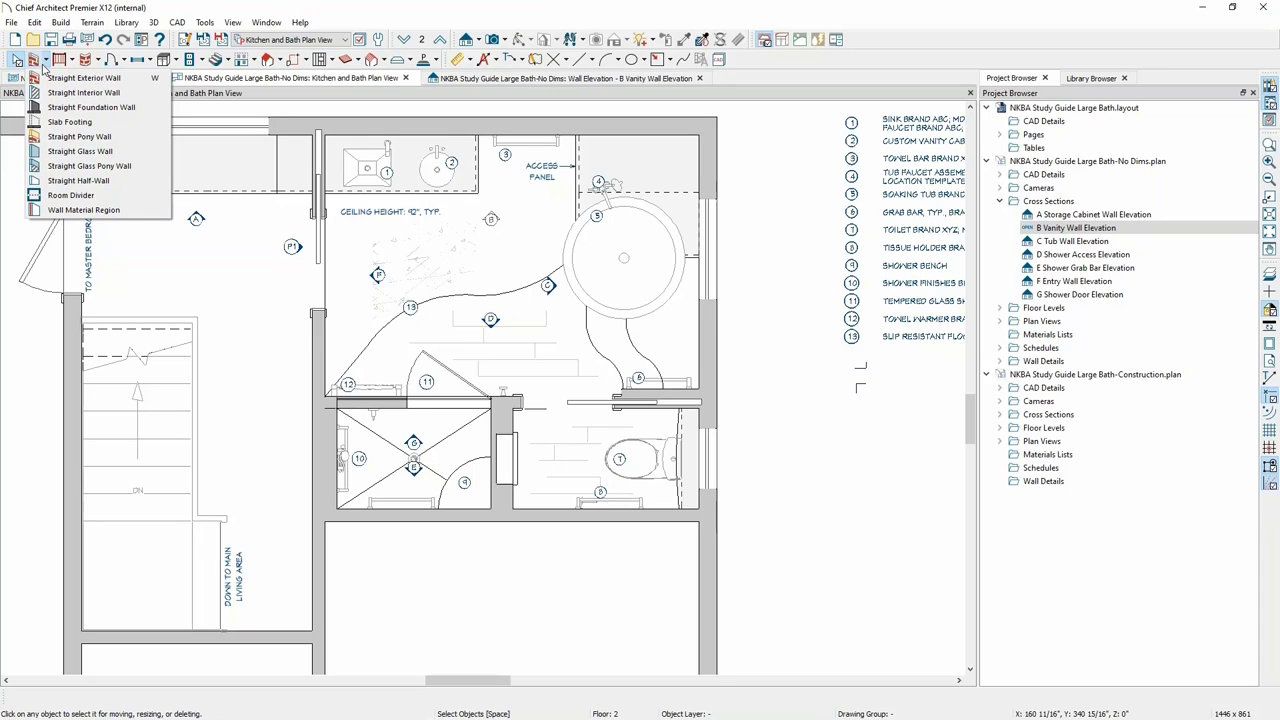
left_click(80, 180)
left_click_drag(314, 354, 245, 354)
key("Escape")
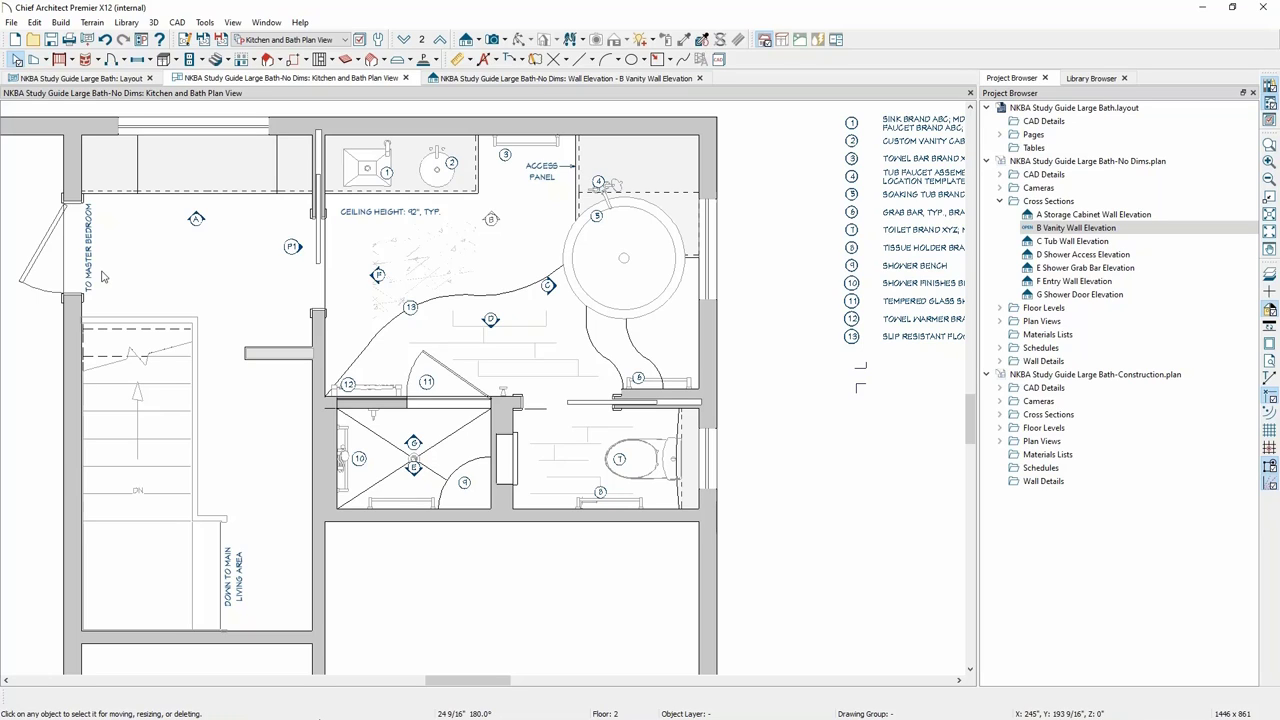
Set the new half-wall's railing height to 42" and remove the half-wall from the plan.
key("space")
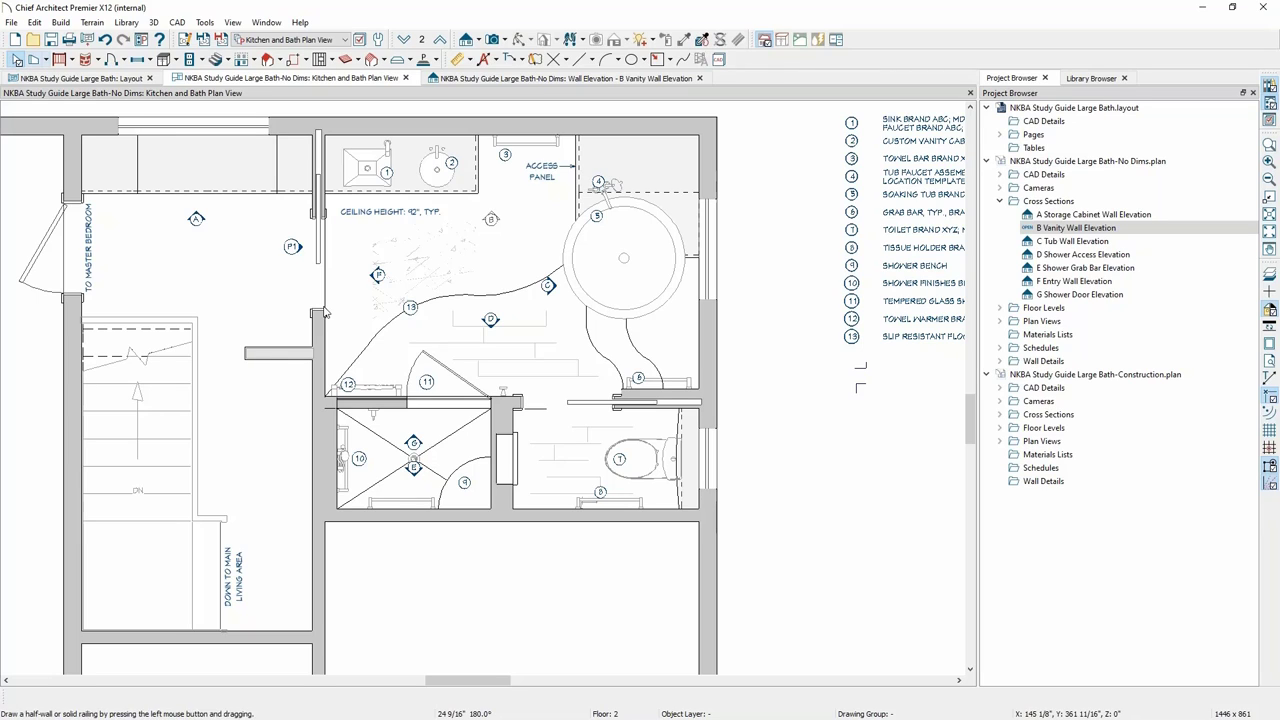
left_click(278, 356)
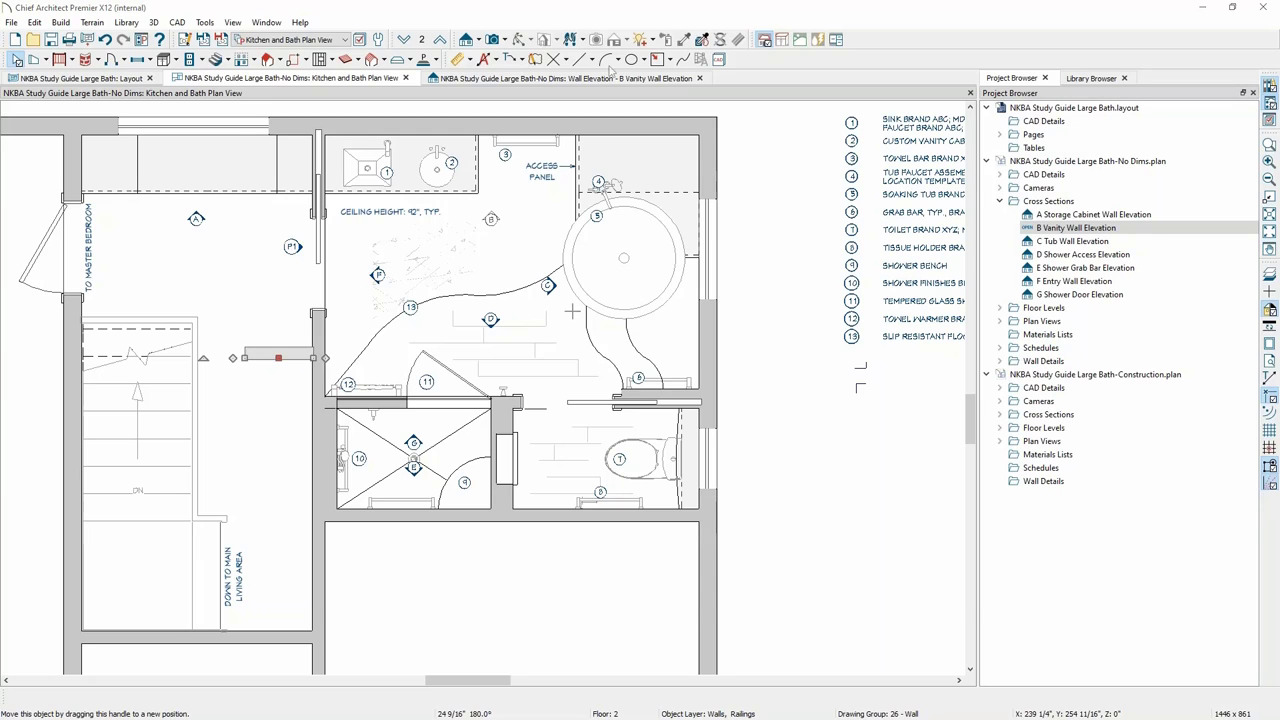
key("ctrl+e")
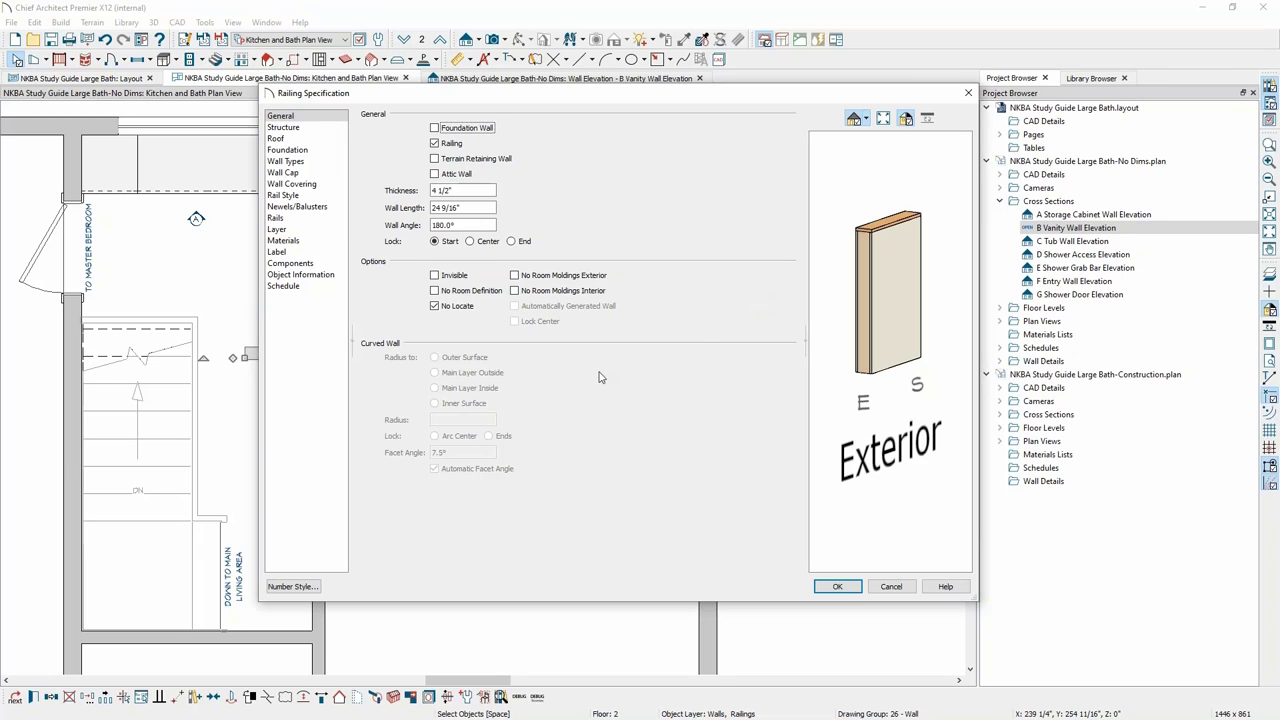
left_click(278, 197)
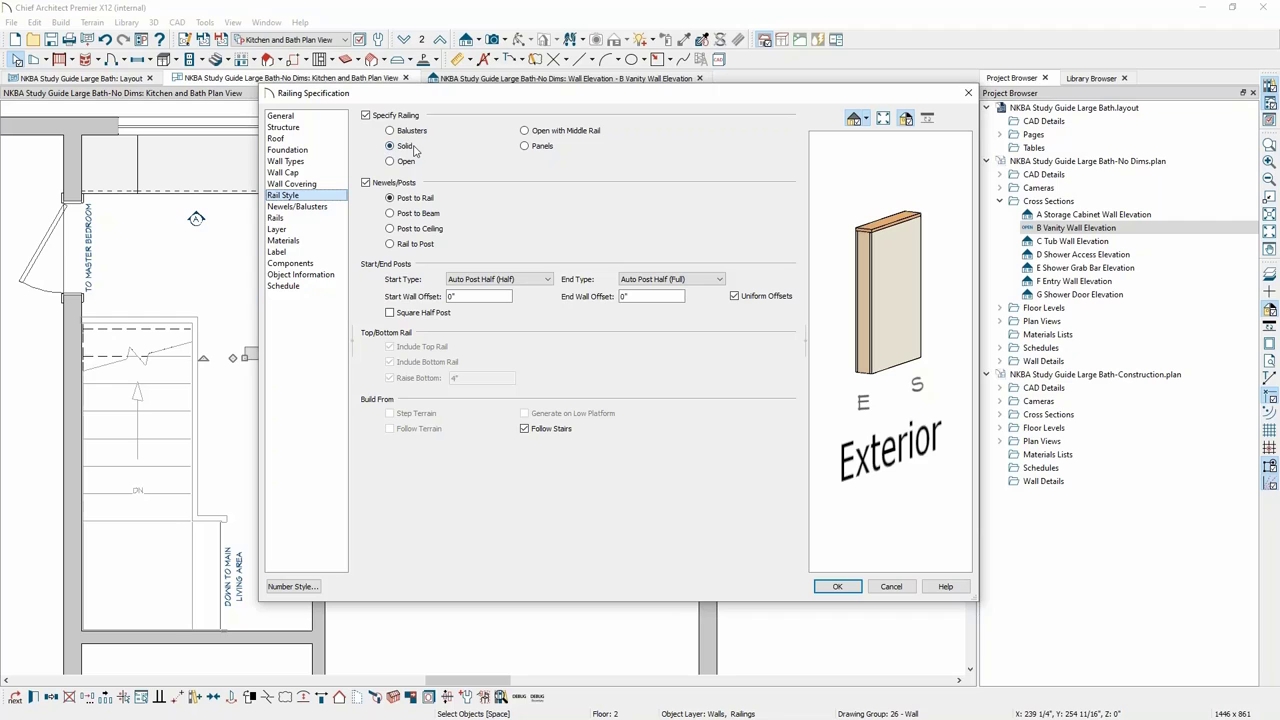
left_click(283, 208)
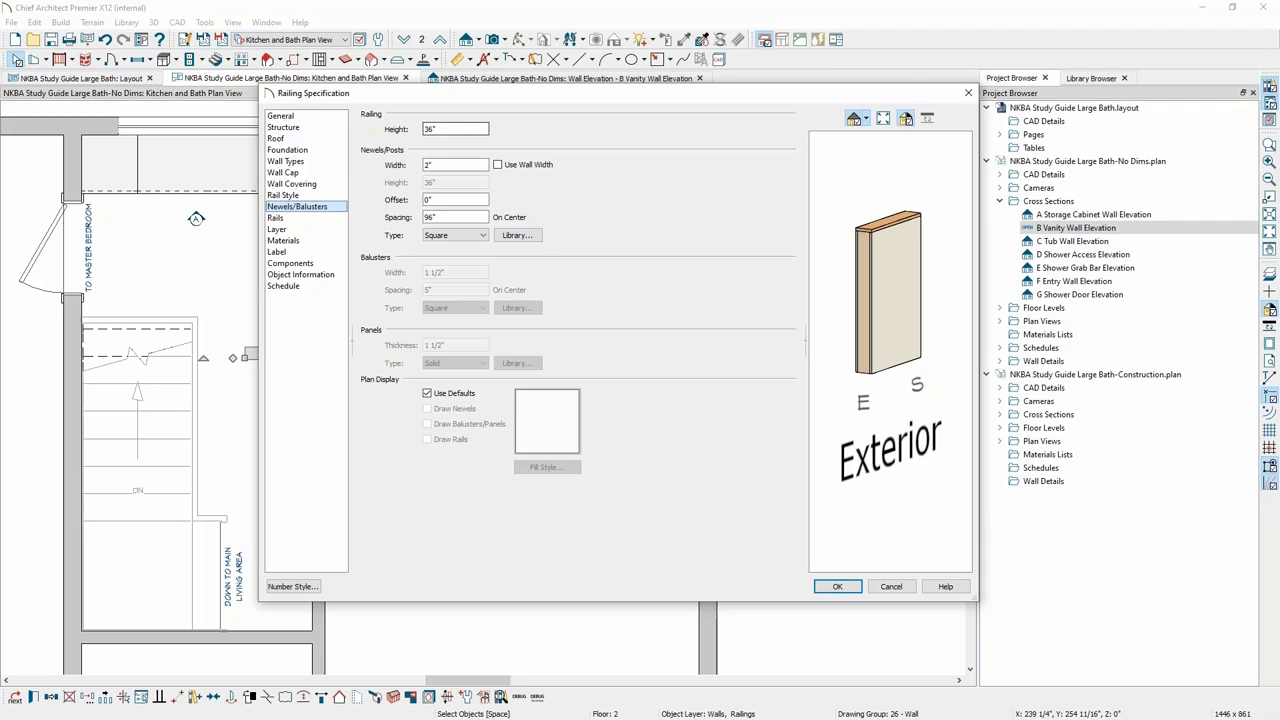
left_click_drag(442, 129, 412, 129)
type("42")
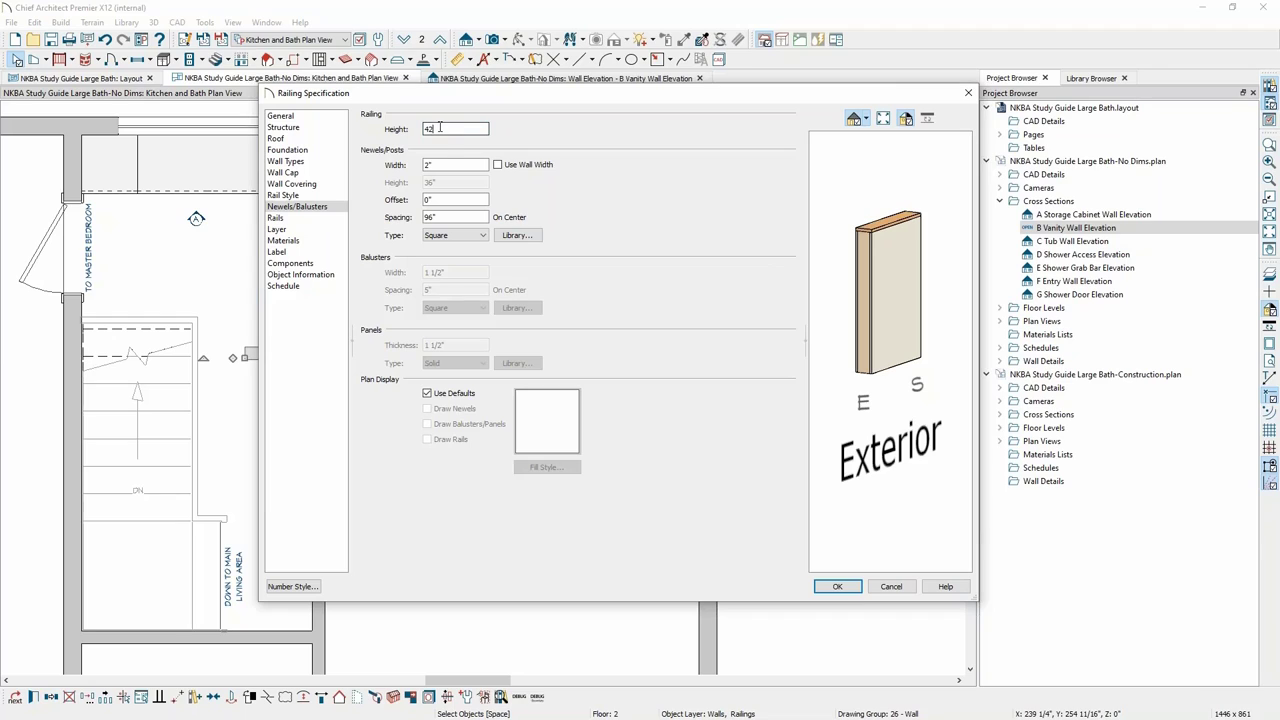
left_click(446, 164)
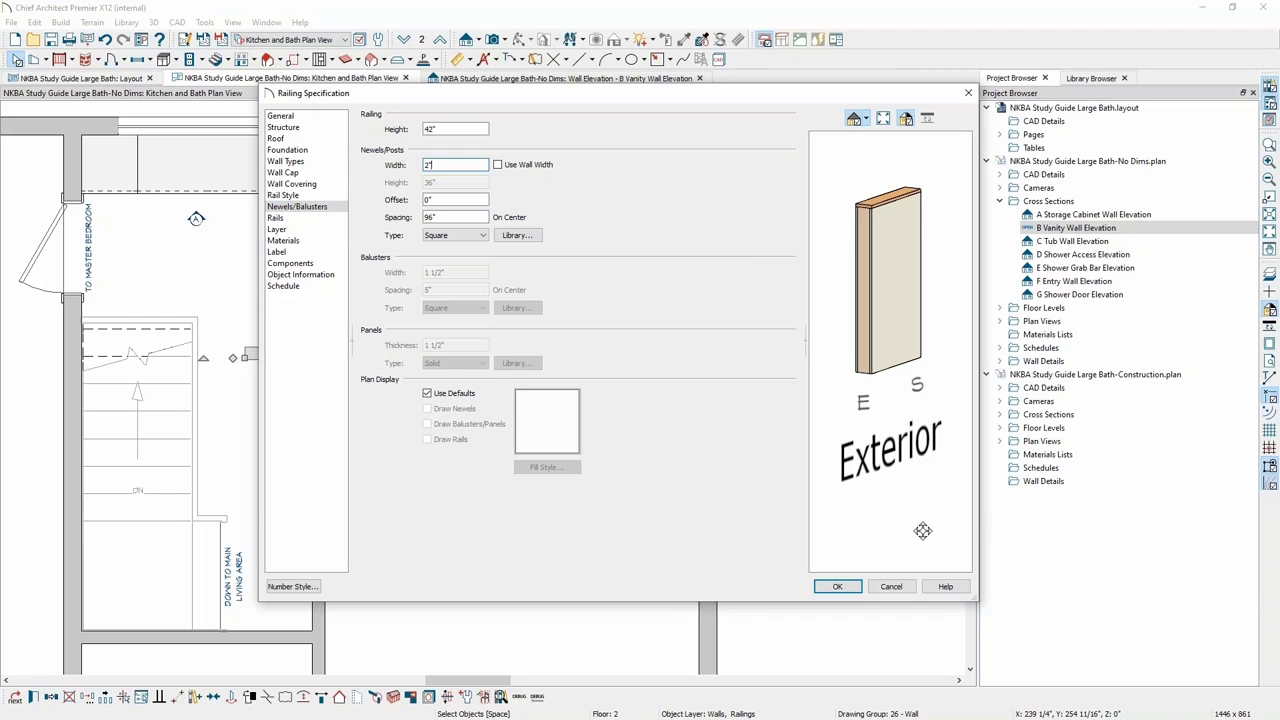
left_click(838, 587)
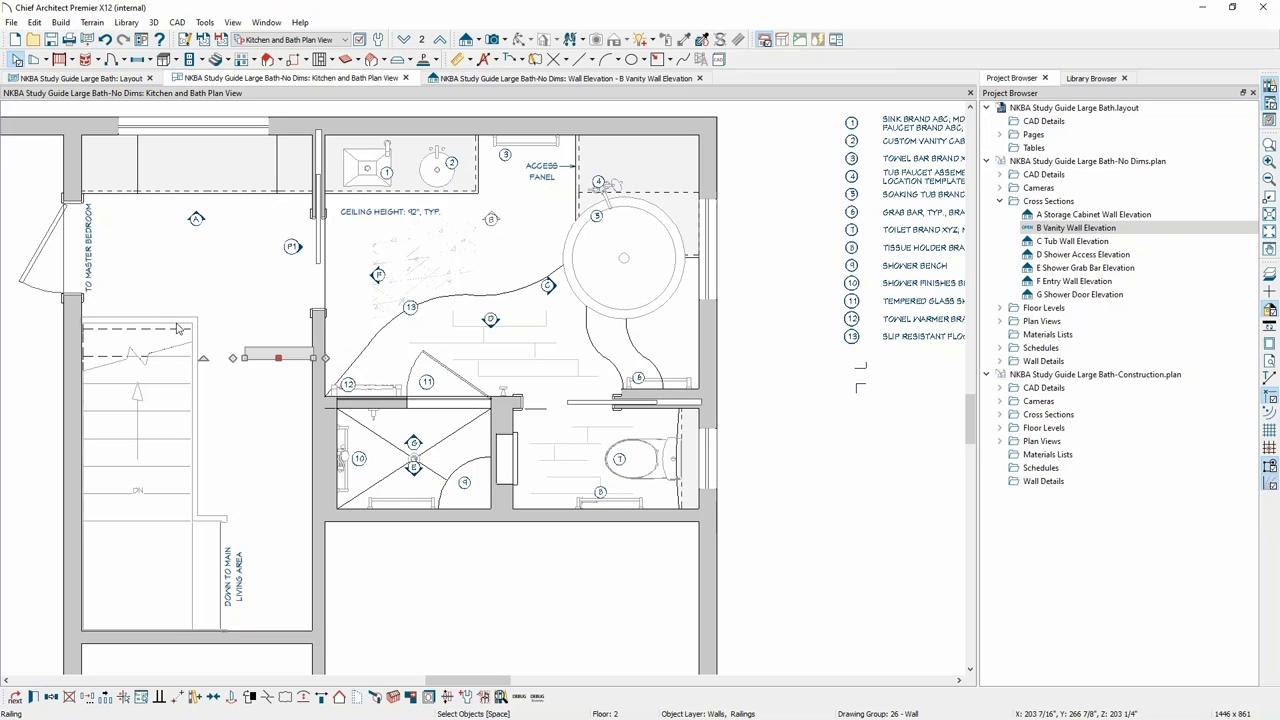
key("Escape")
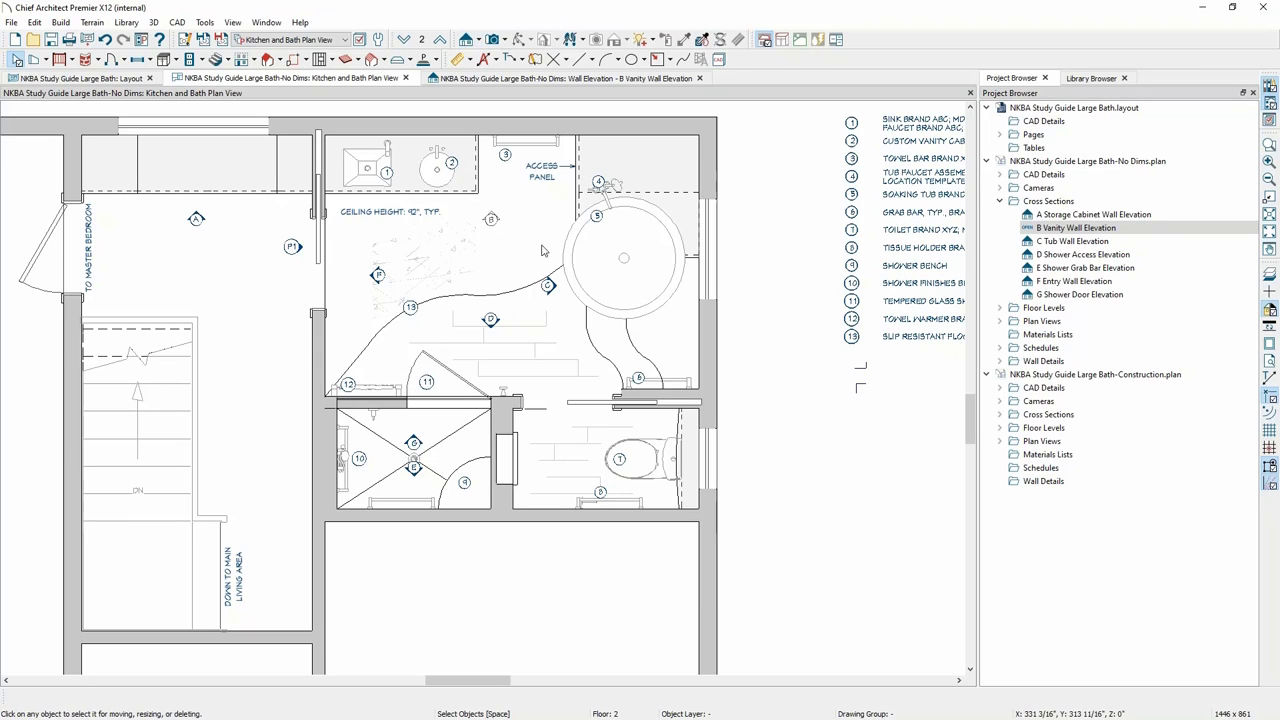
Create a full camera view from the vanity corner toward the shower and orbit it to look down on the bathroom floor.
left_click(494, 40)
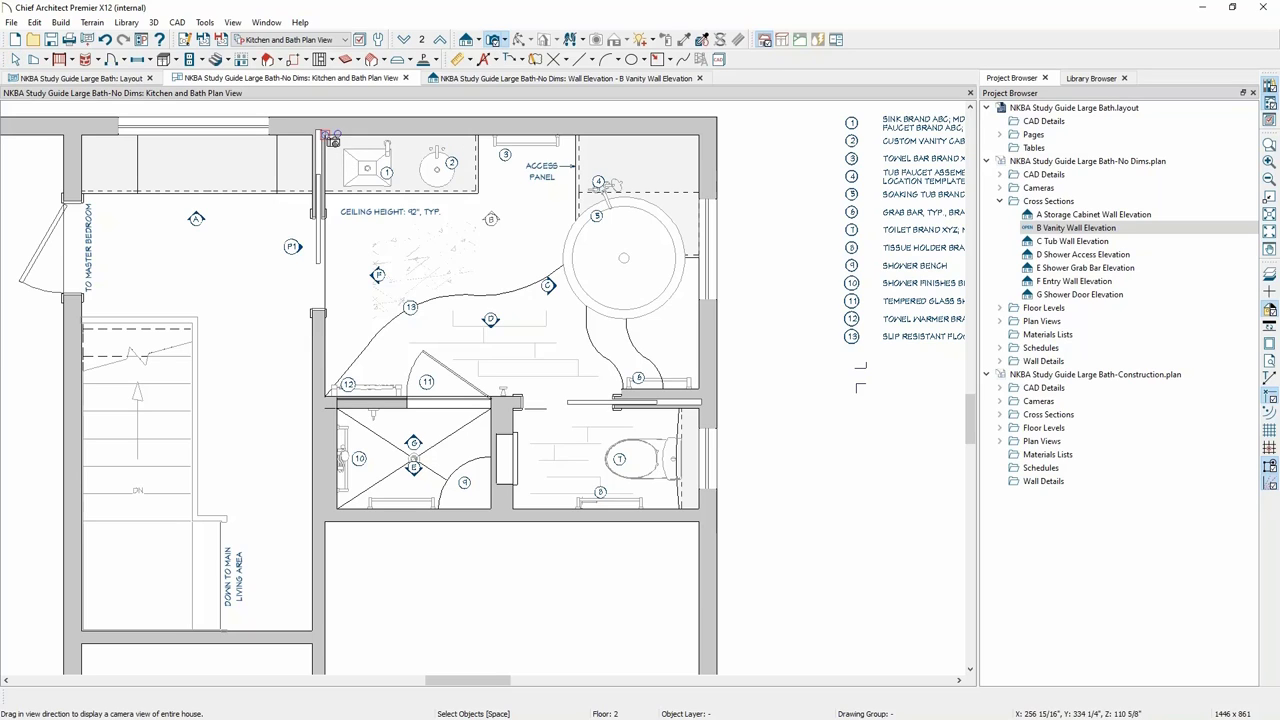
left_click_drag(324, 133, 458, 248)
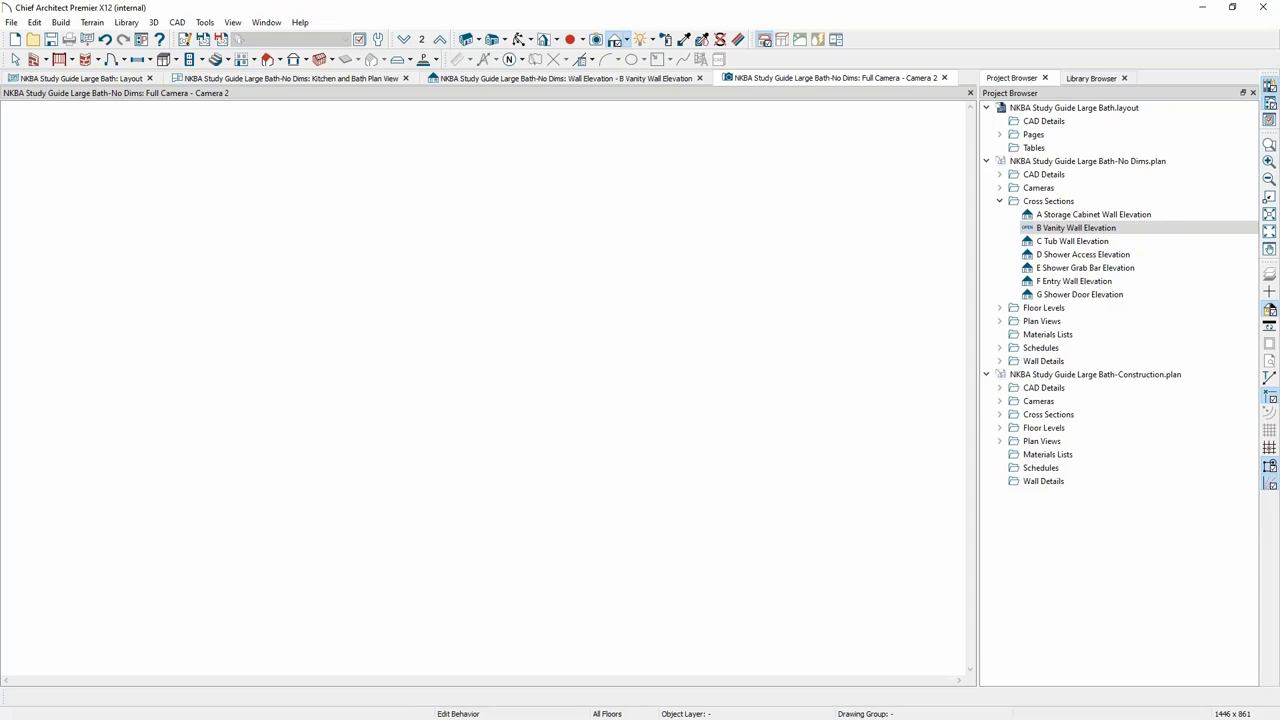
key("alt+o")
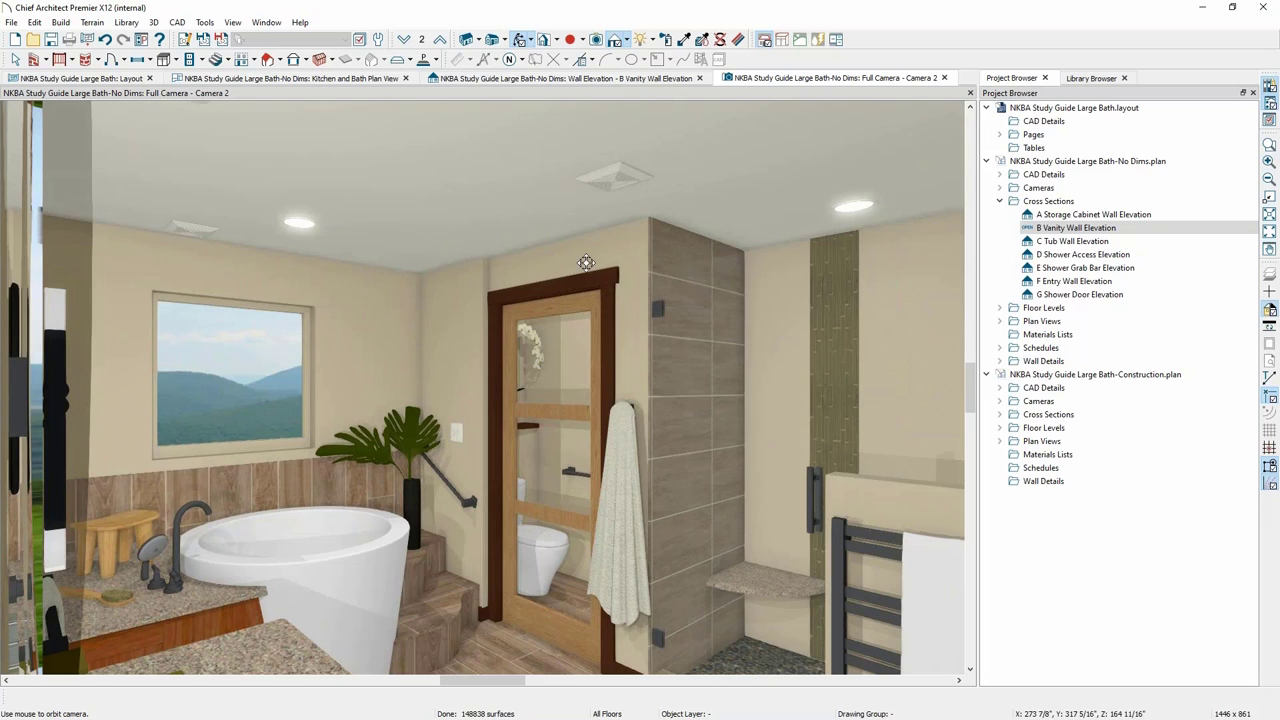
left_click_drag(574, 323, 543, 407)
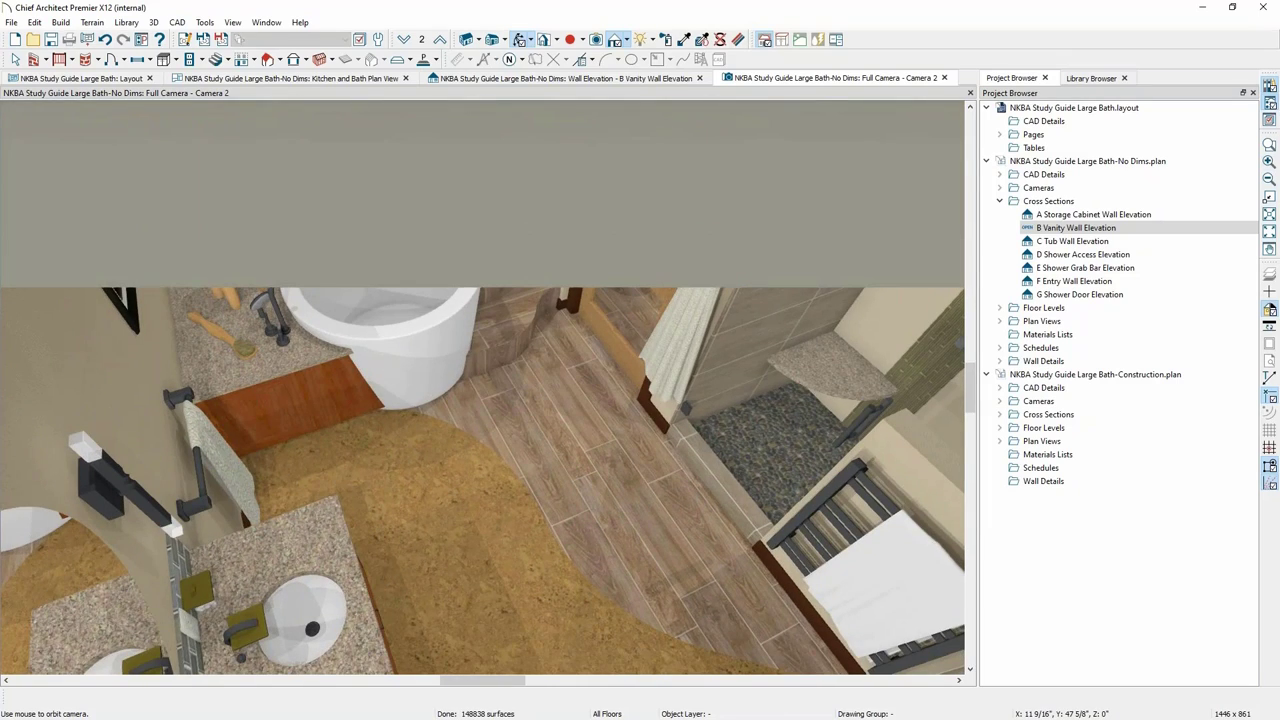
middle_click_drag(574, 471, 594, 408)
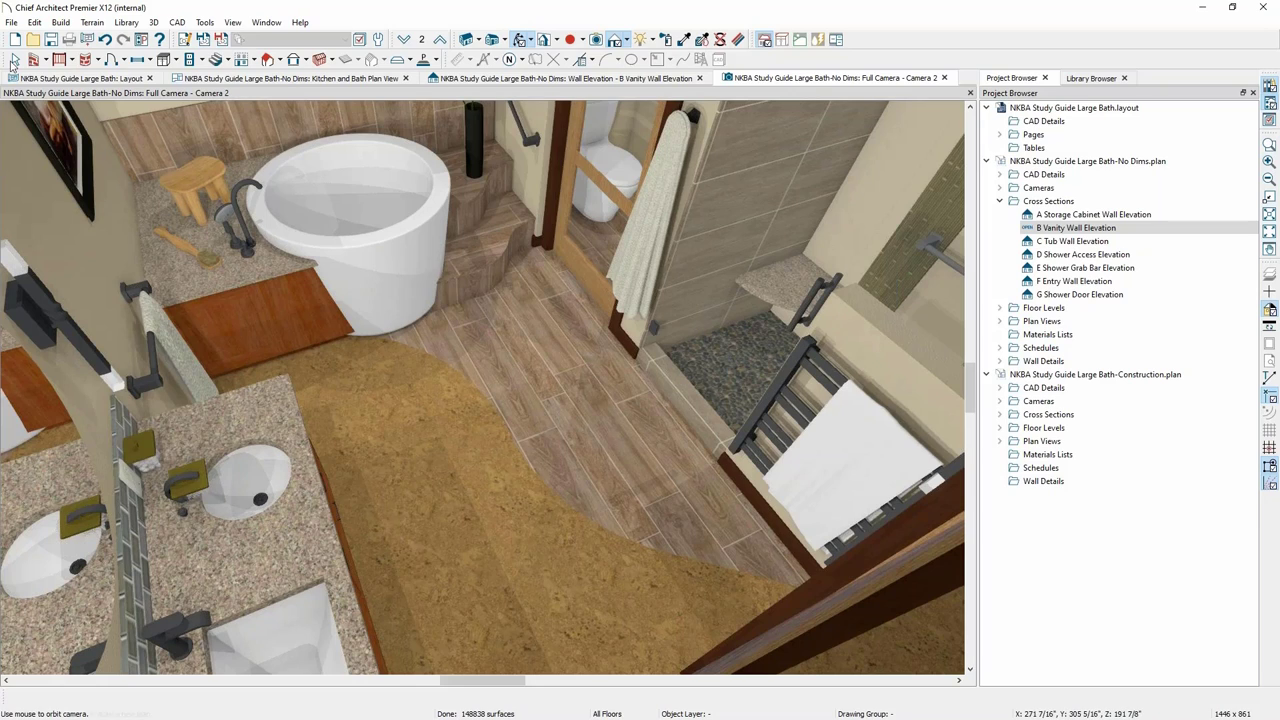
Compare the cork room floor with the curved wood-look material region by selecting each in the camera view.
left_click(15, 60)
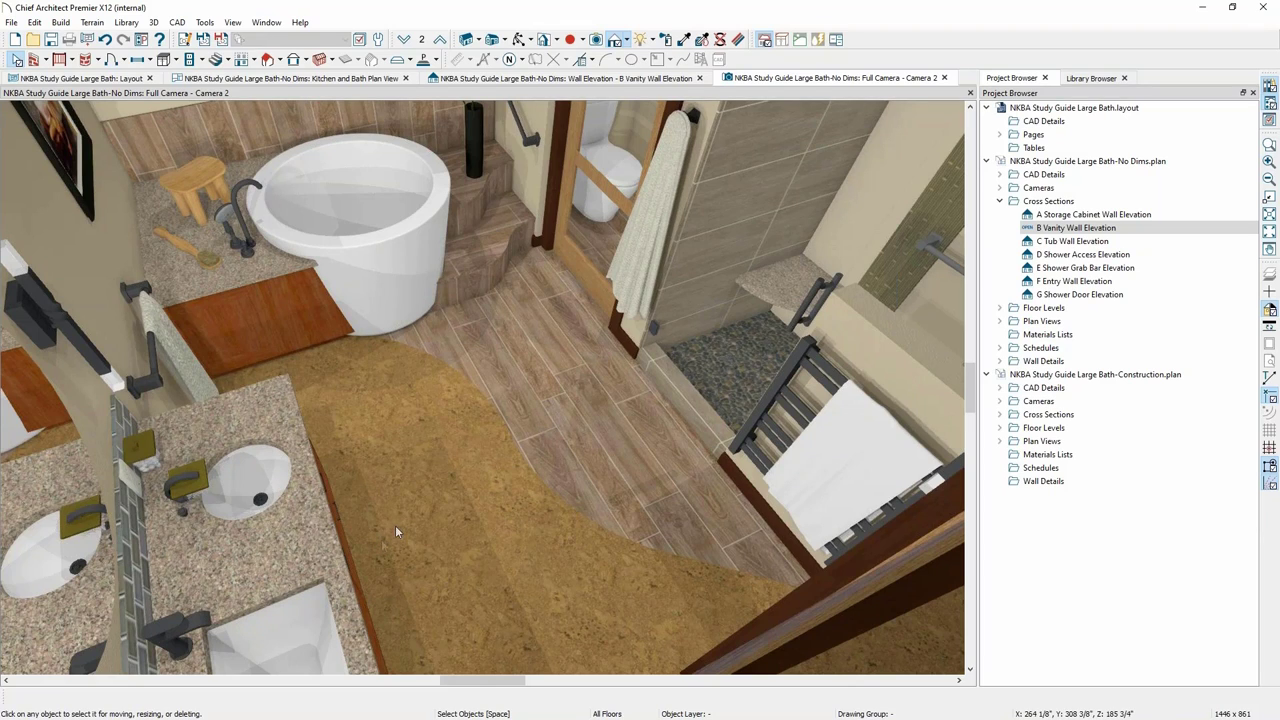
left_click(470, 455)
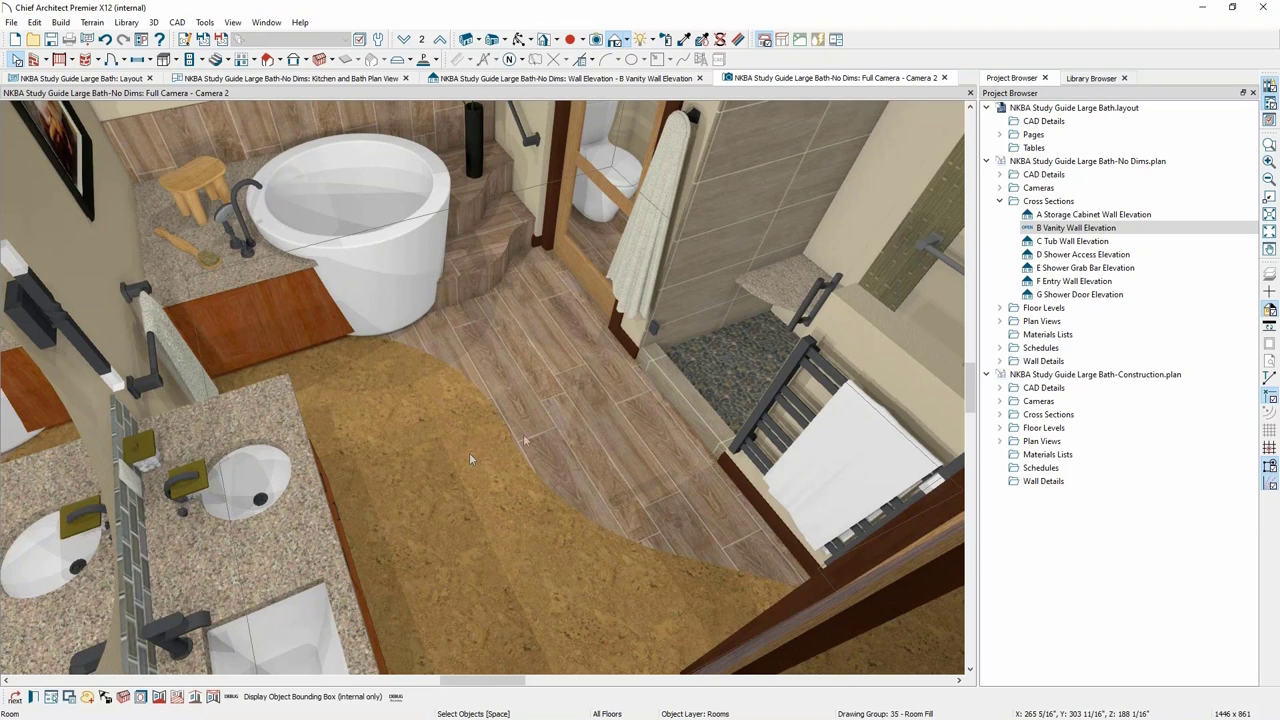
left_click(545, 427)
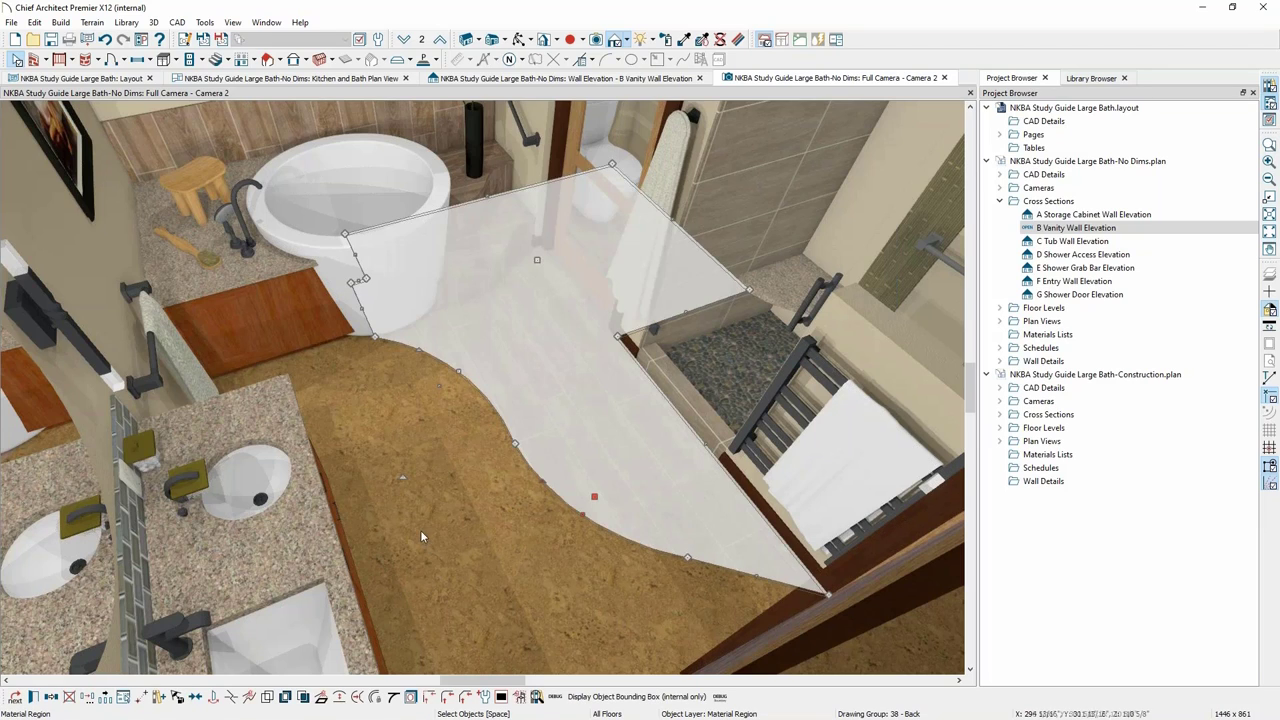
left_click(444, 450)
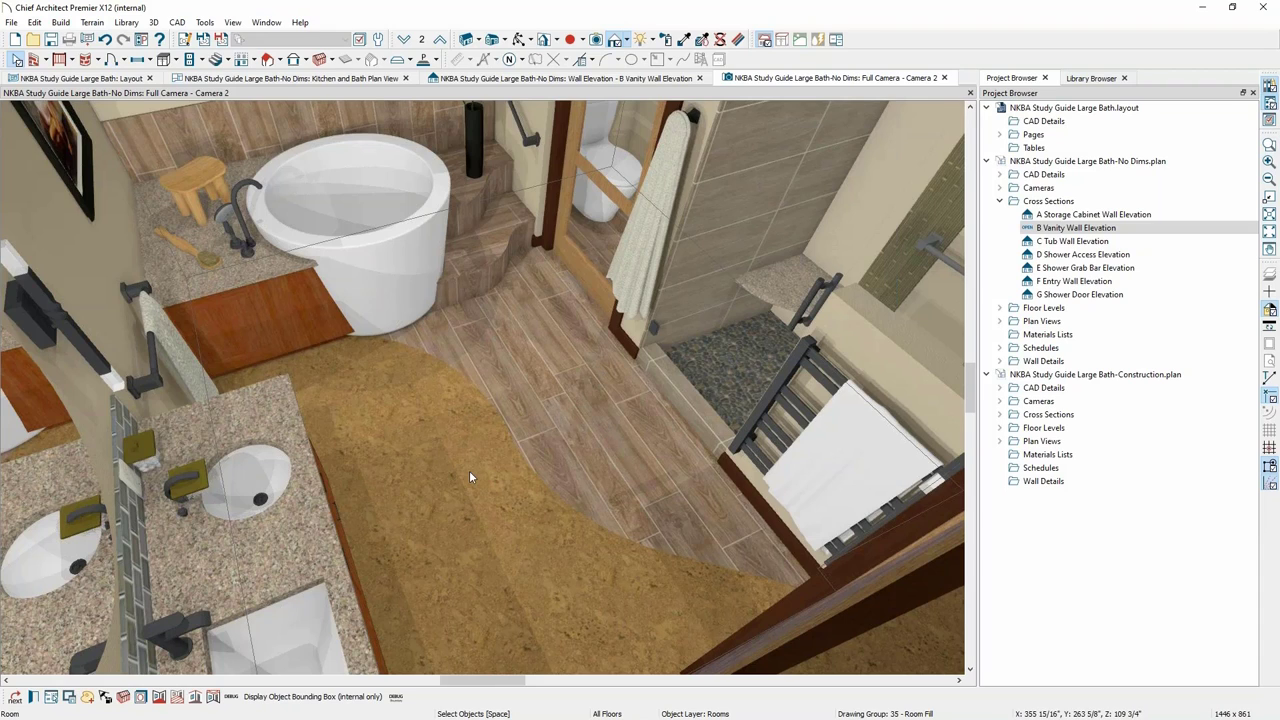
Examine the material layers definition of the curved wood-look floor region, leaving its specification unchanged.
left_click(520, 383)
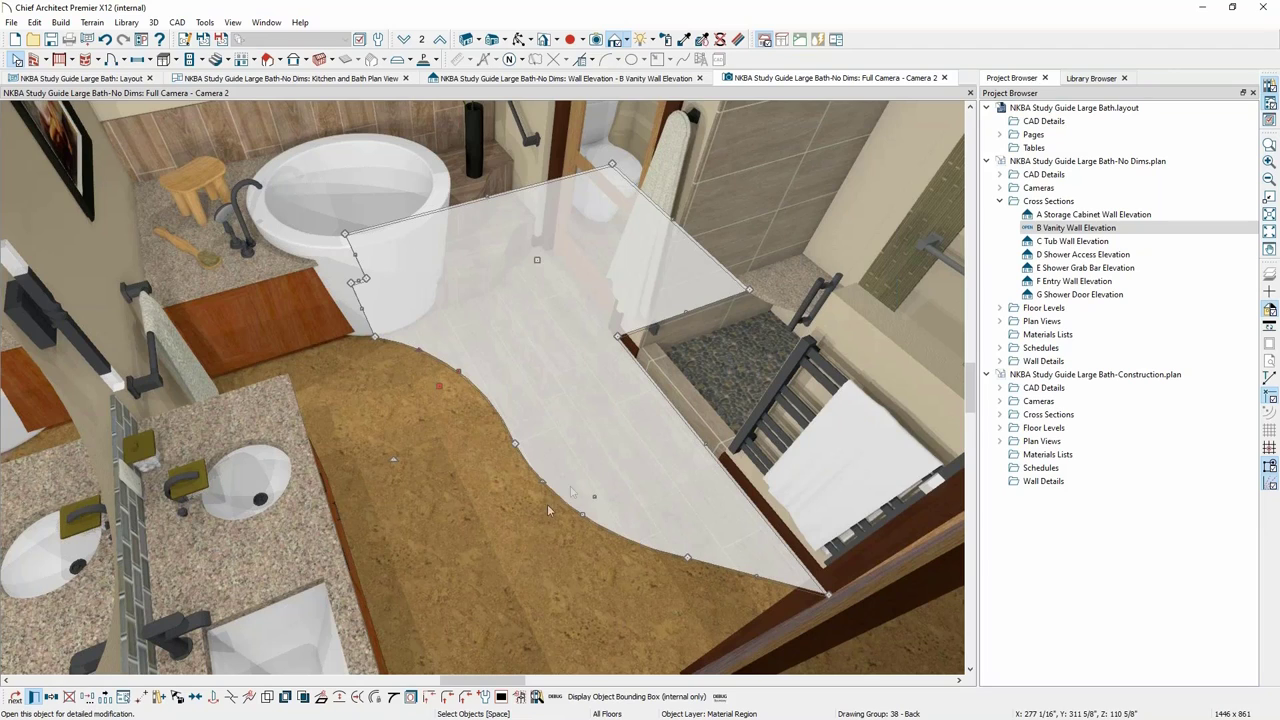
double_click(522, 472)
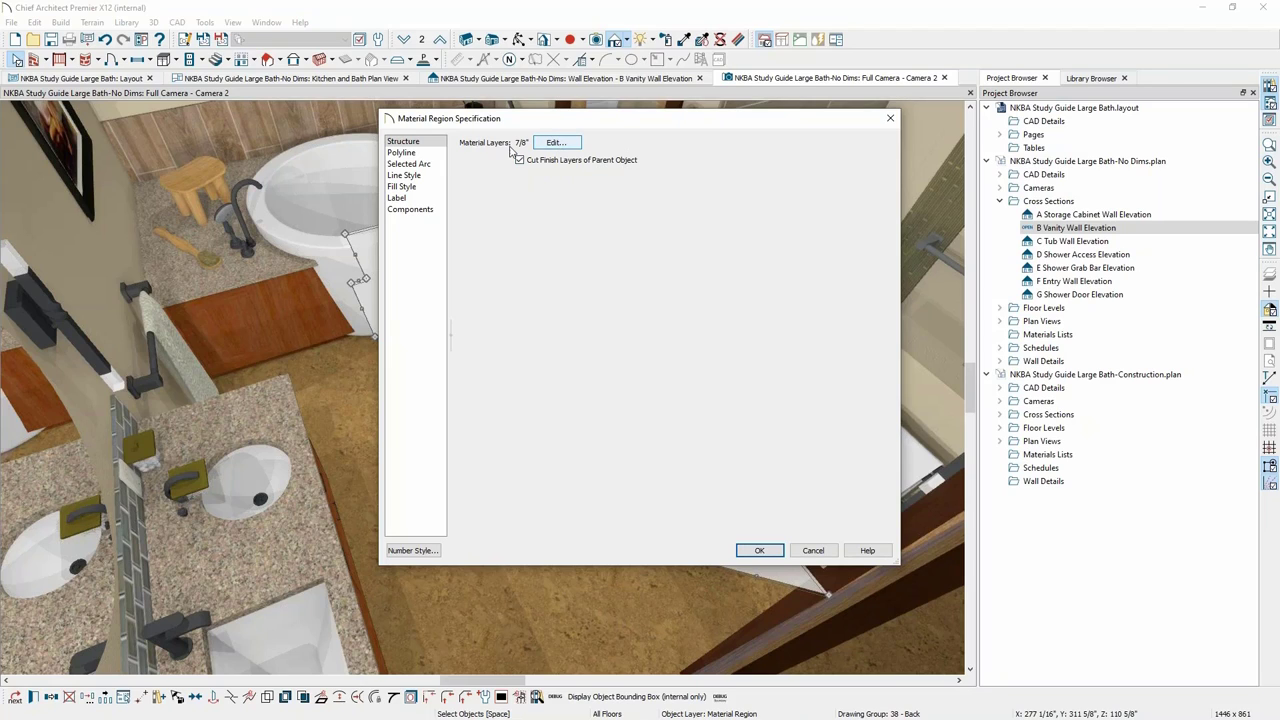
left_click(556, 145)
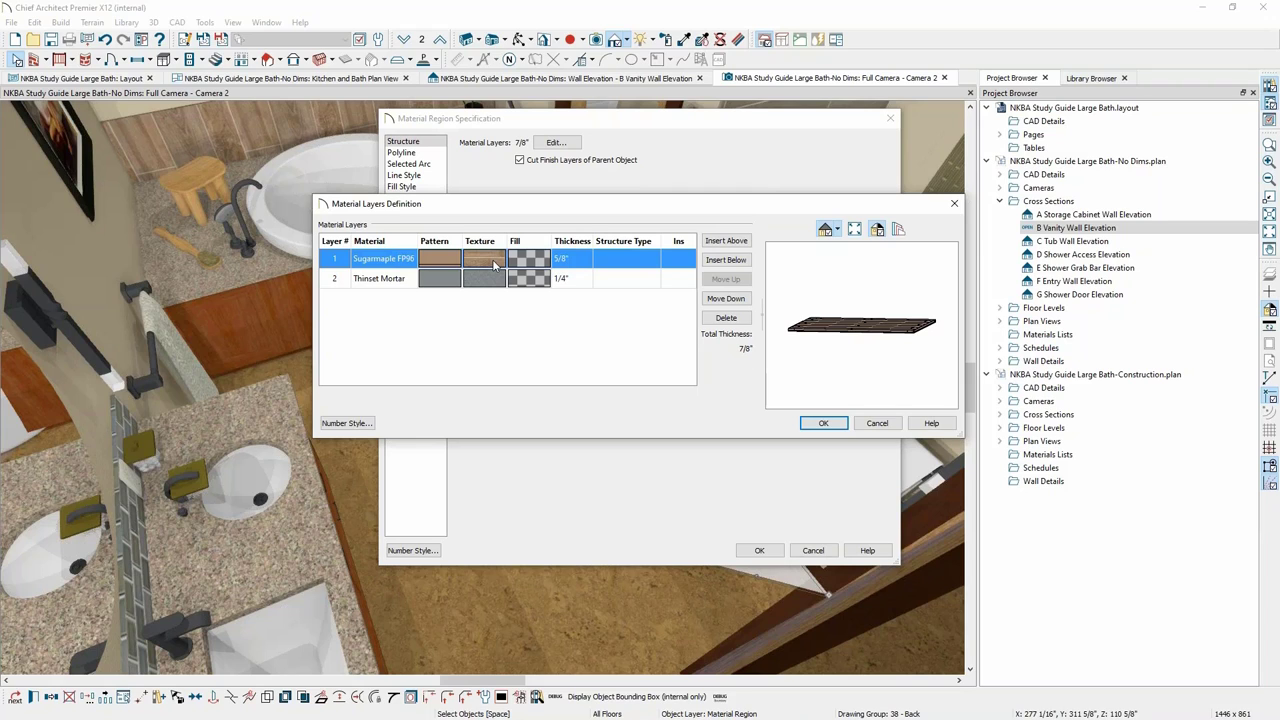
left_click(875, 425)
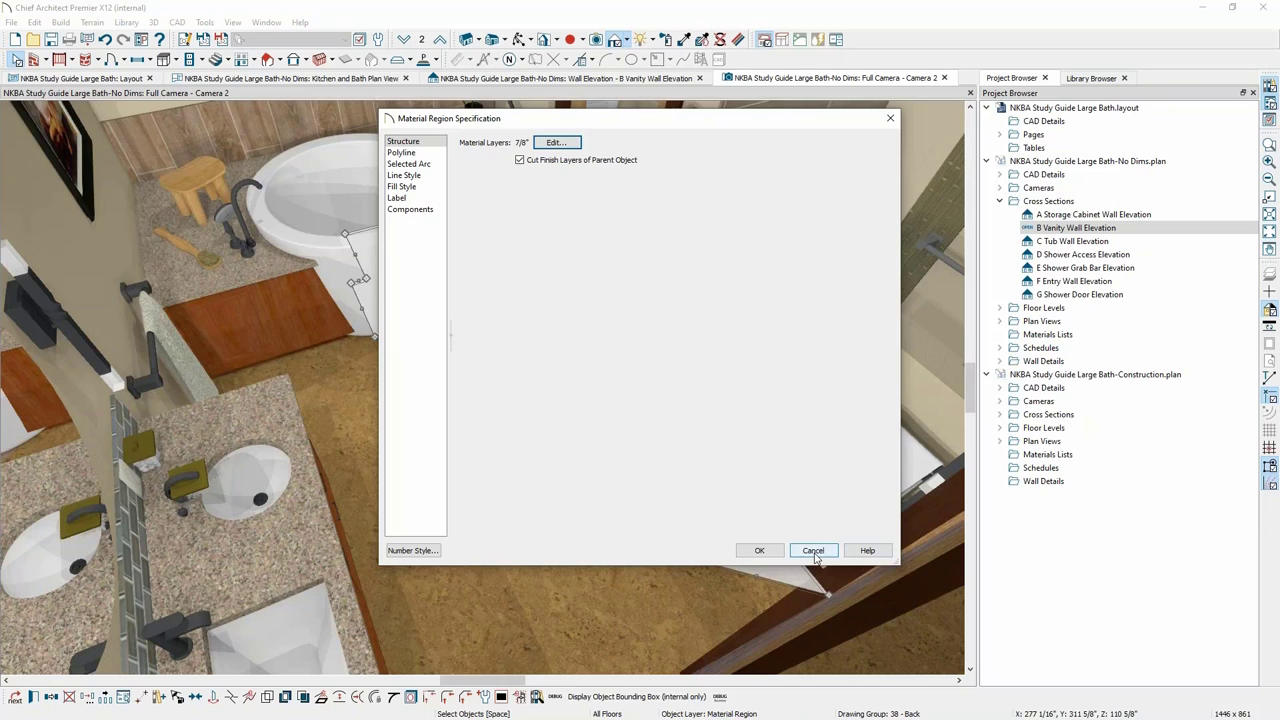
left_click(813, 550)
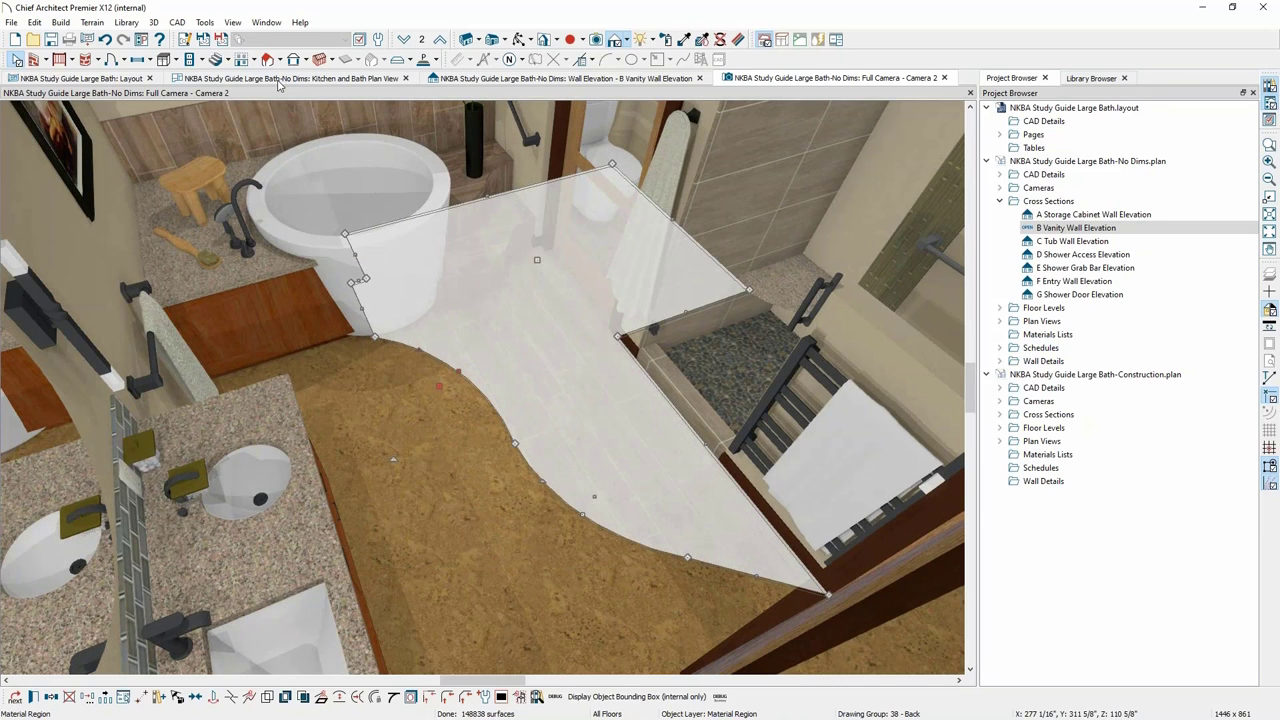
Draw a small square floor material region near the access panel in the plan and select the curved floor region for comparison.
left_click(280, 80)
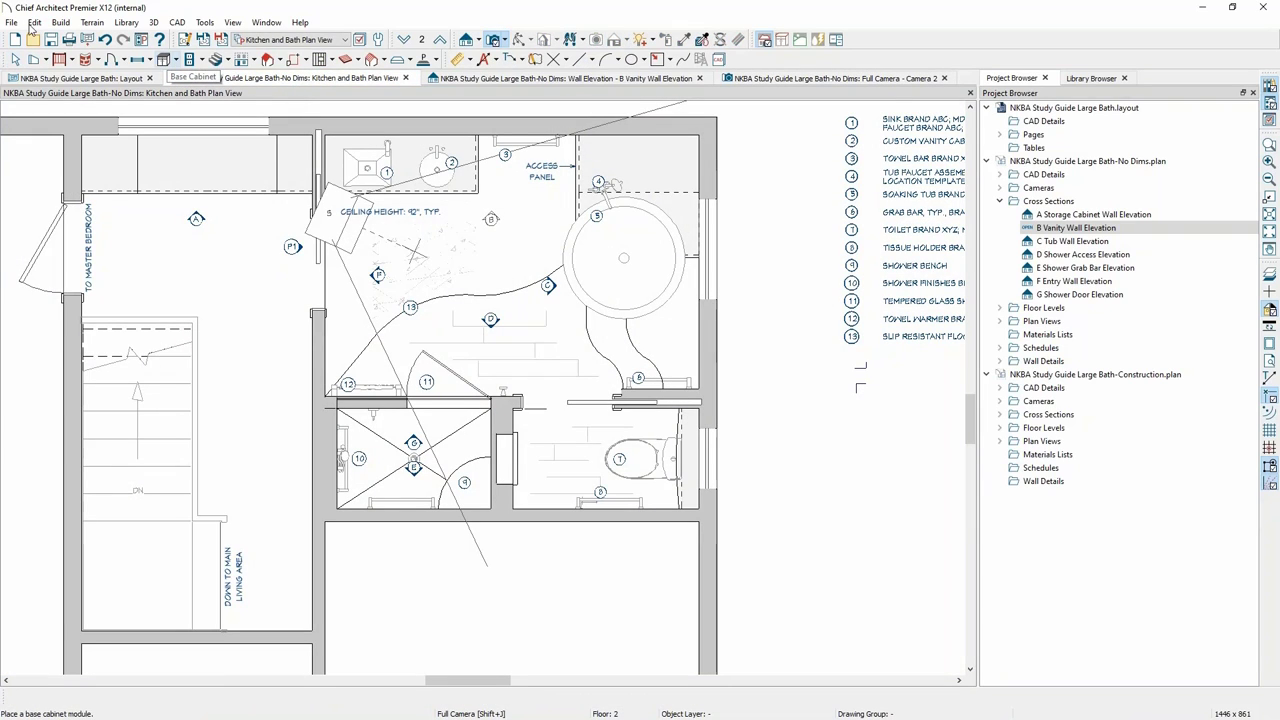
left_click(61, 22)
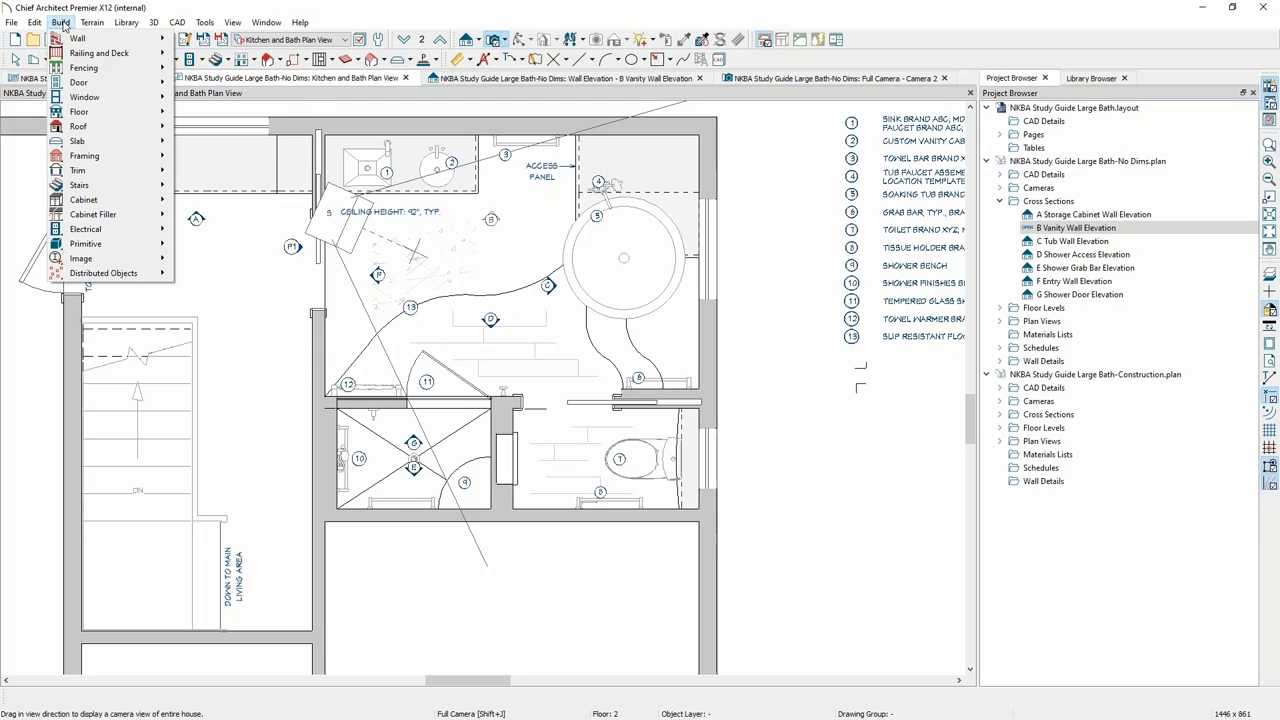
mouse_move(82, 112)
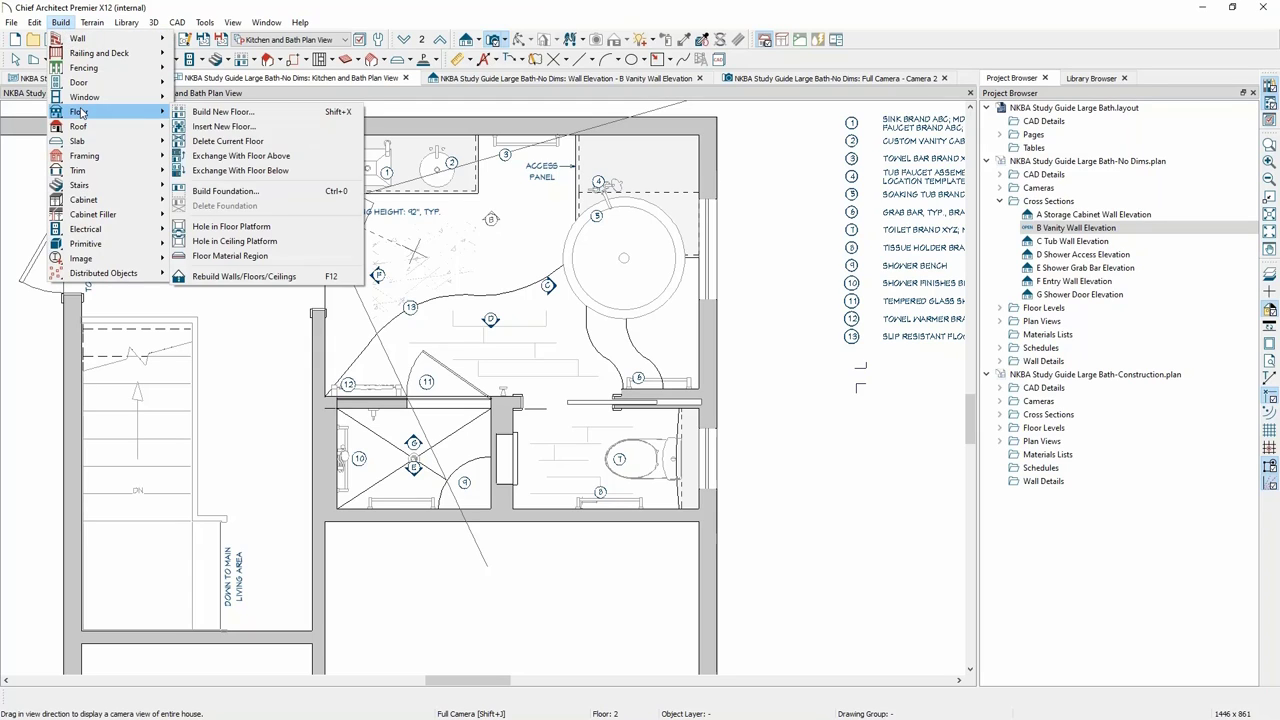
left_click(197, 258)
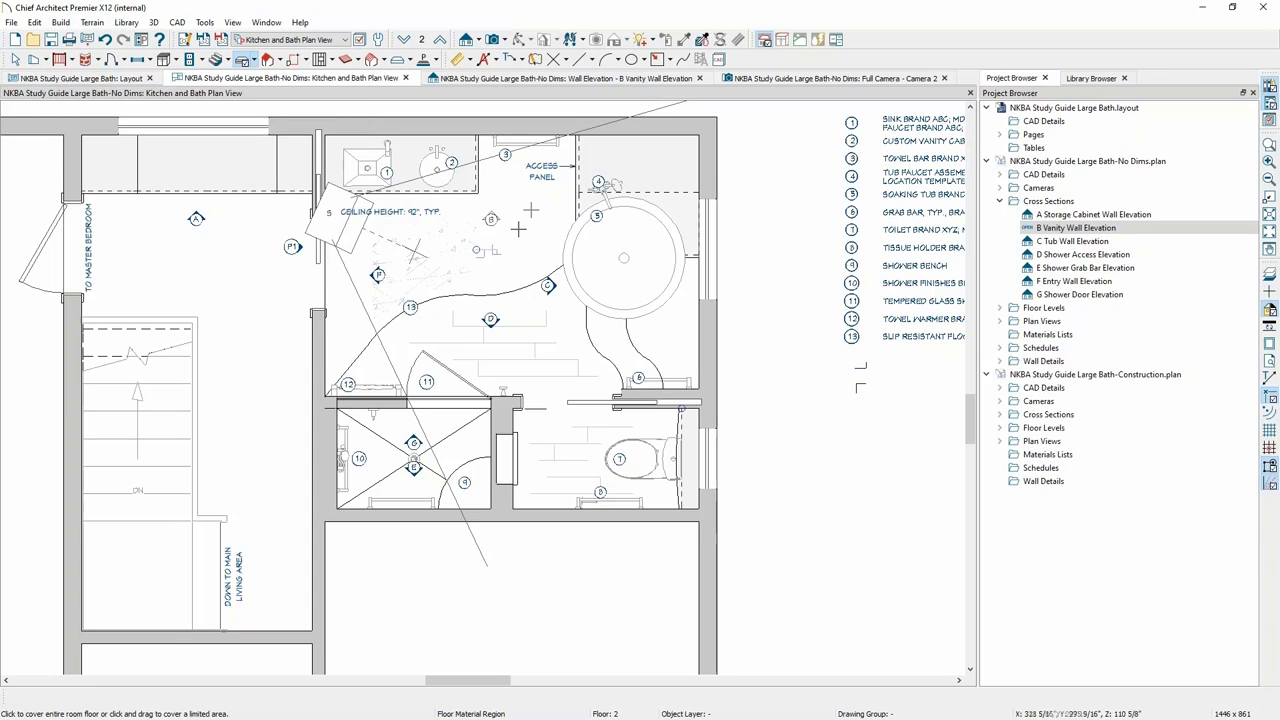
left_click_drag(520, 198, 551, 230)
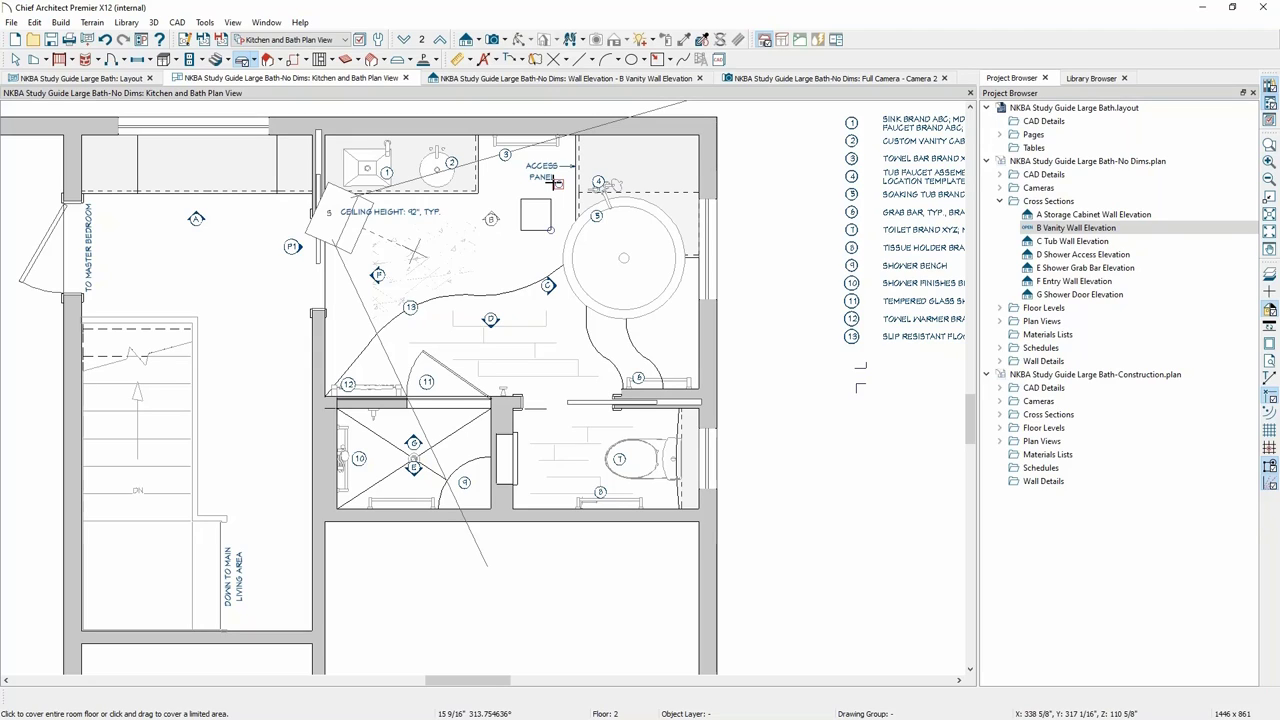
key("space")
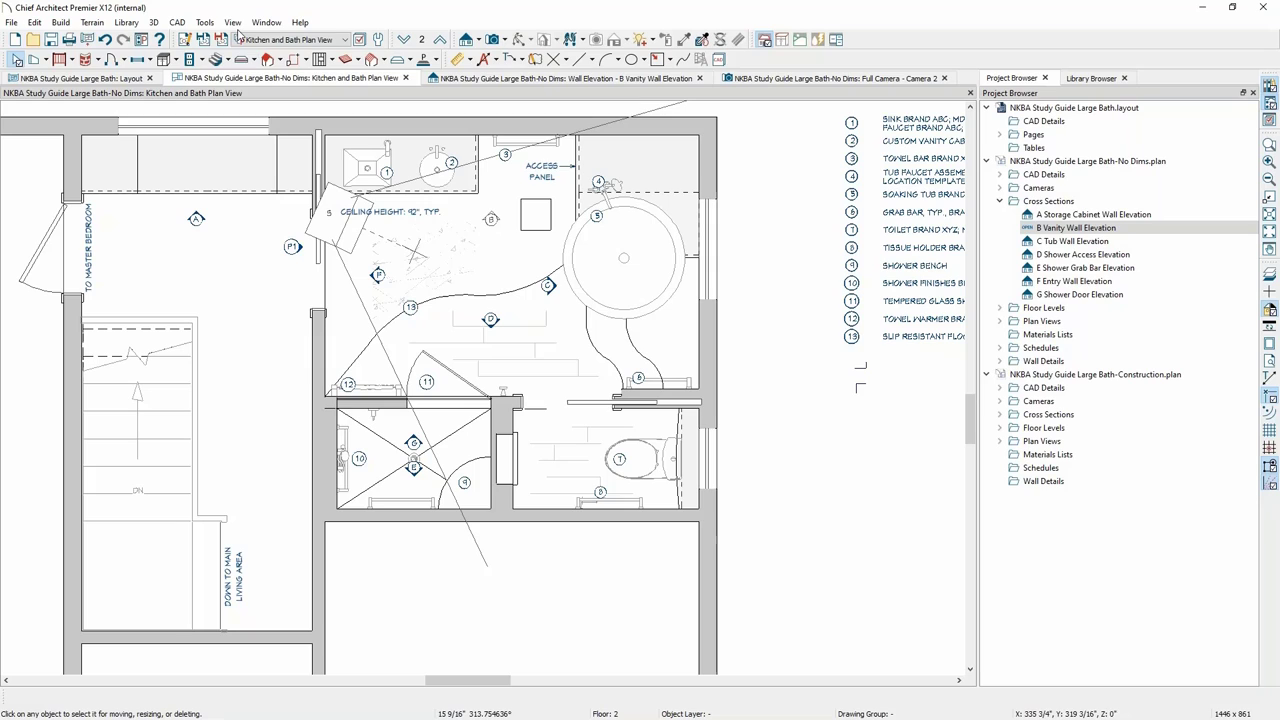
left_click(358, 357)
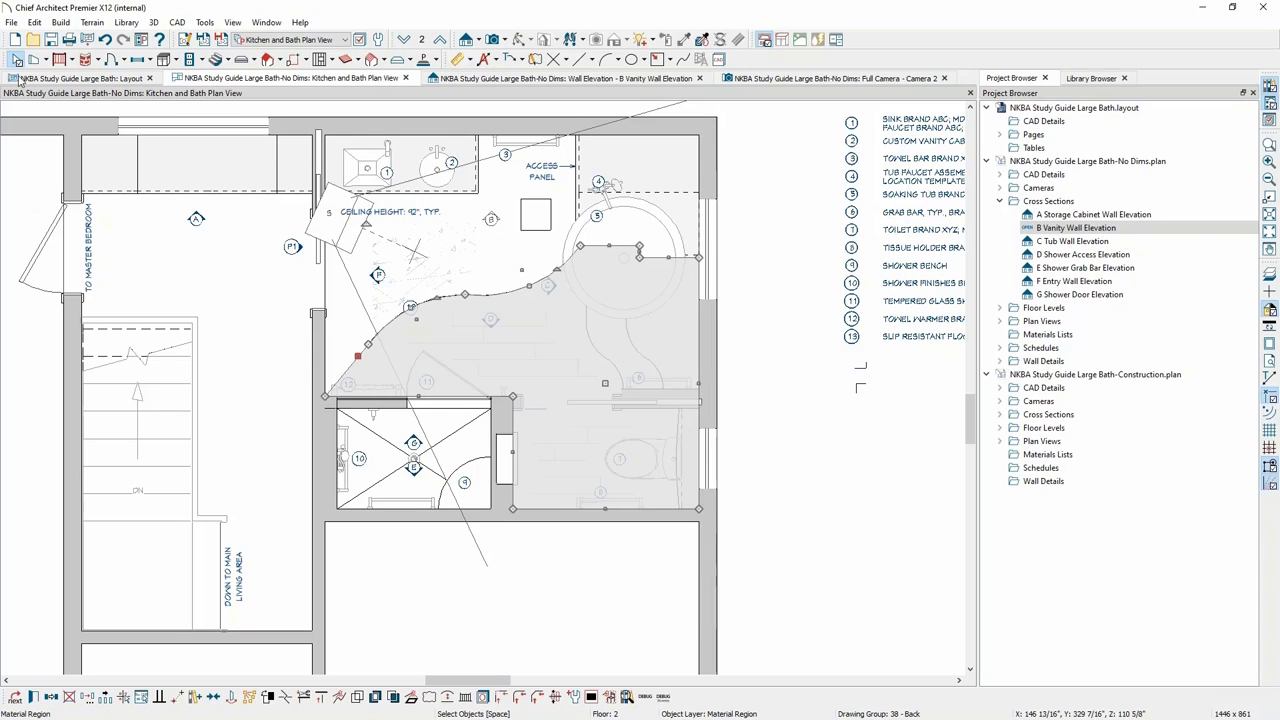
key("Escape")
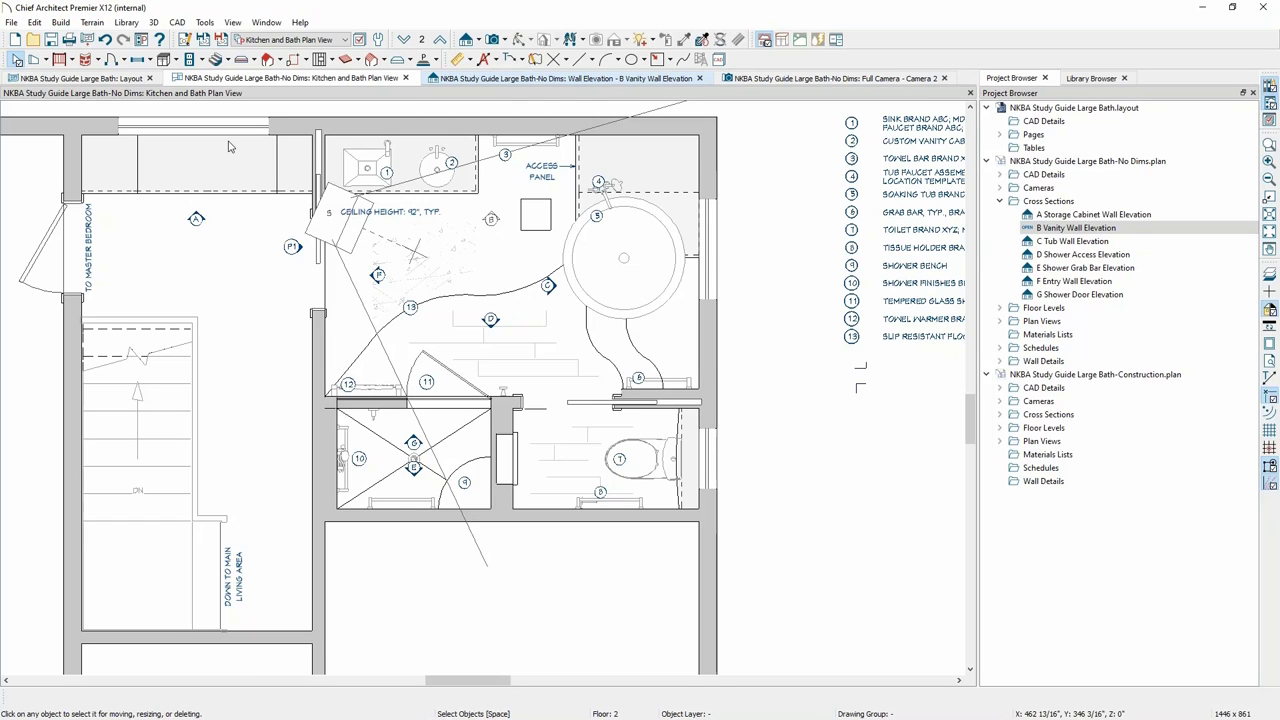
Draw a rectangular polyline on the wall above the towel bar and tub in the B Vanity Wall elevation and select it.
key("ctrl+Tab")
middle_click_drag(496, 443, 416, 426)
scroll(416, 426, "down", 3)
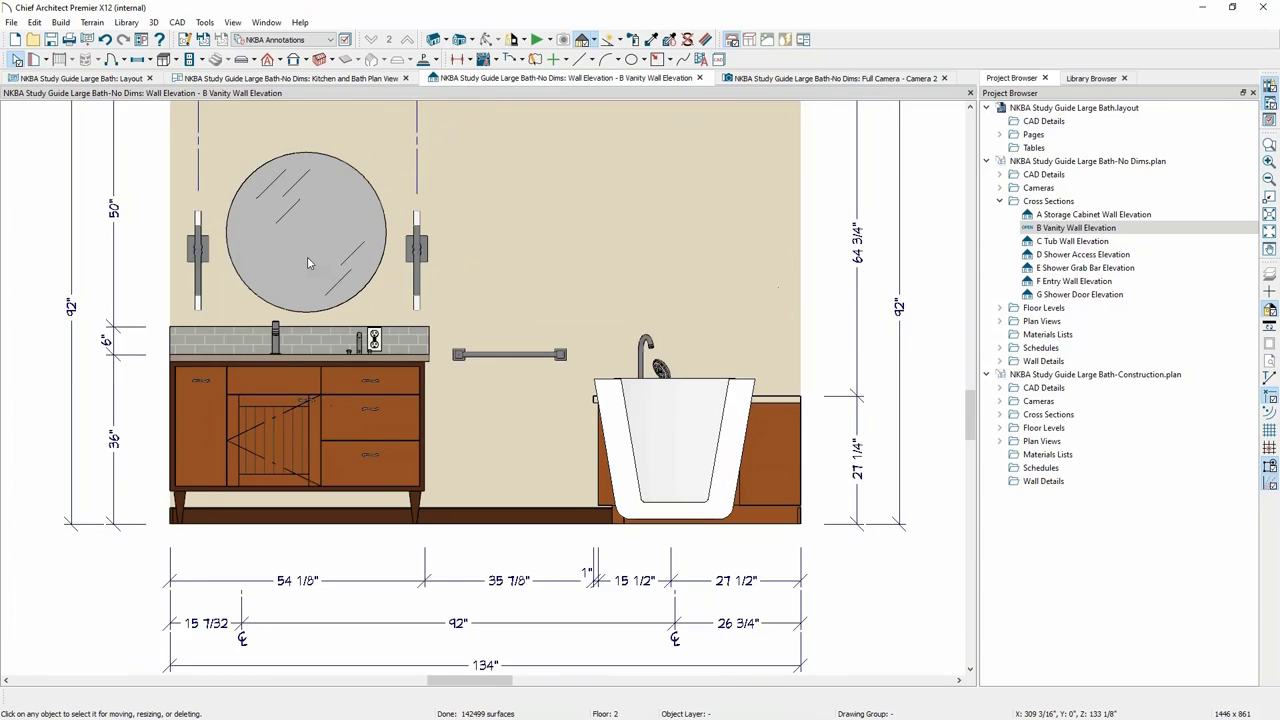
left_click(175, 59)
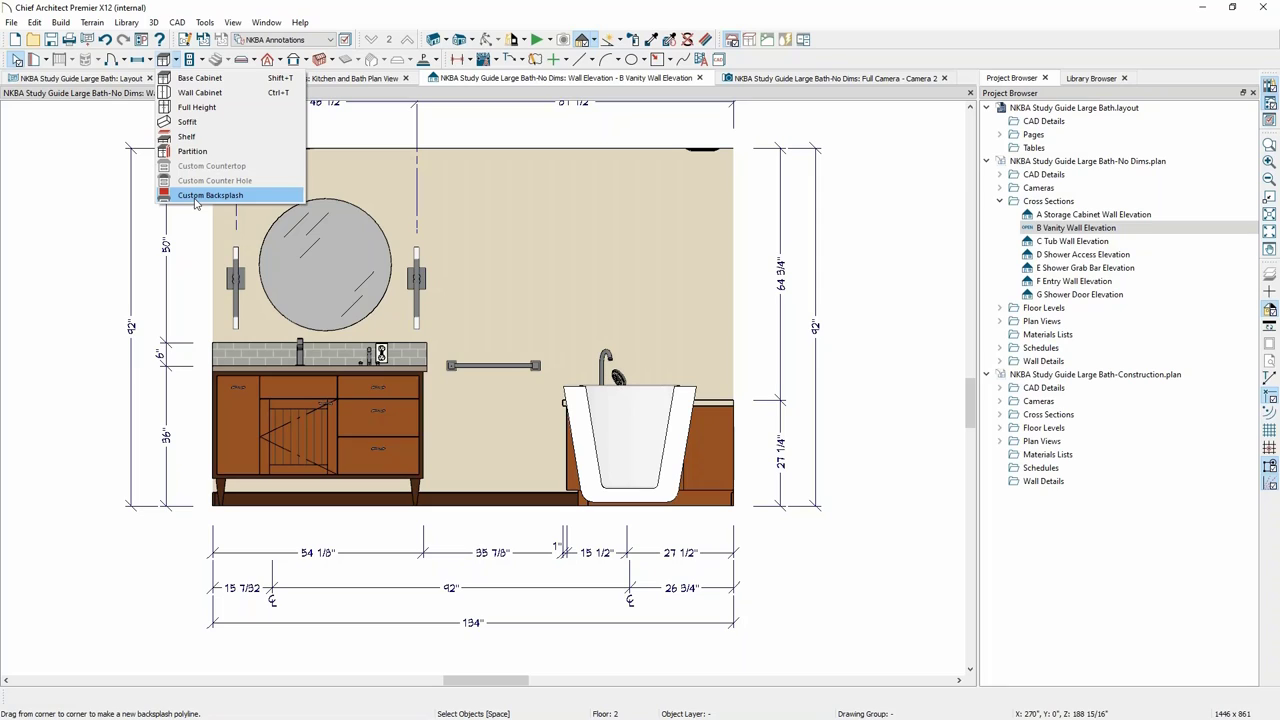
left_click(656, 58)
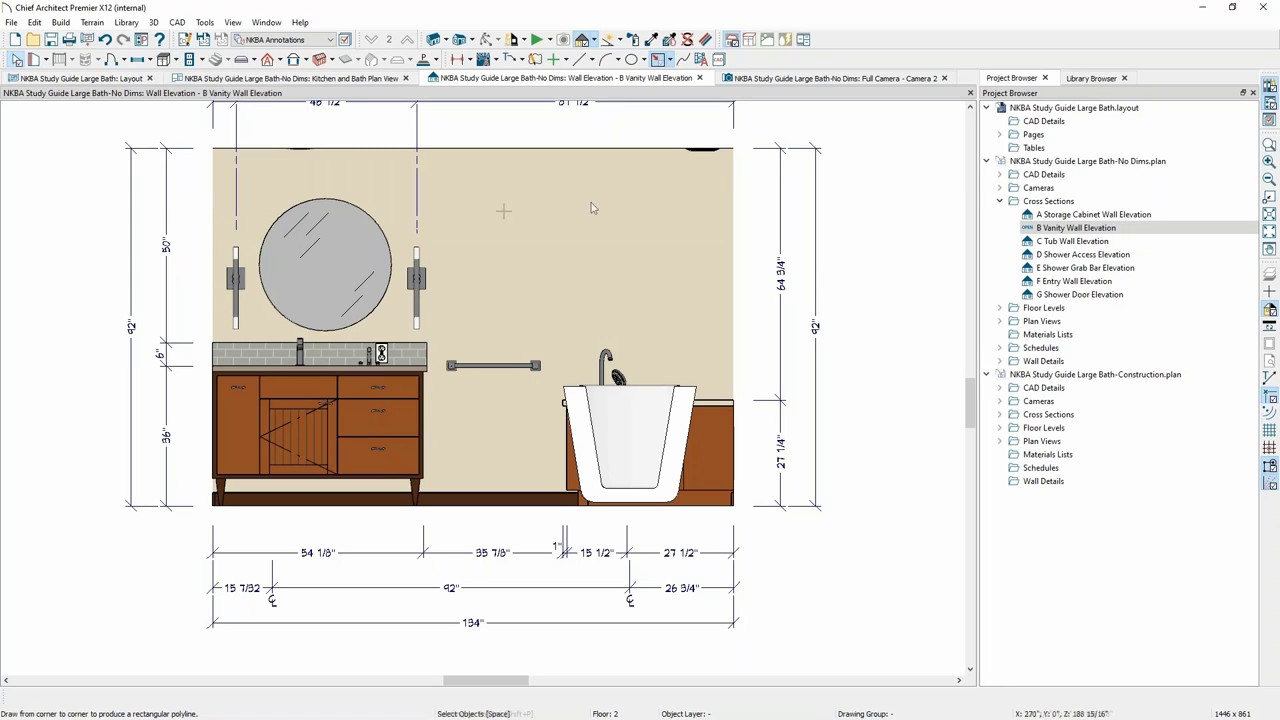
mouse_move(504, 211)
left_mouse_down()
mouse_move(571, 275)
mouse_move(628, 275)
left_mouse_up()
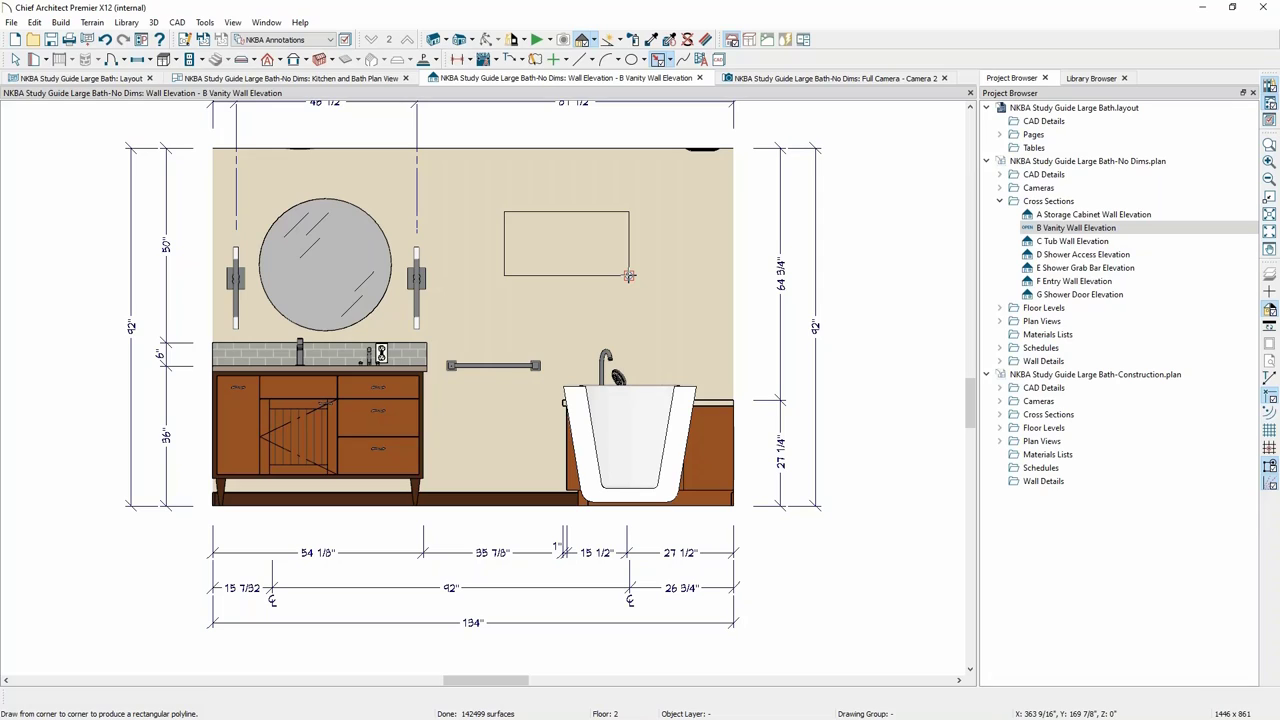
left_click(665, 61)
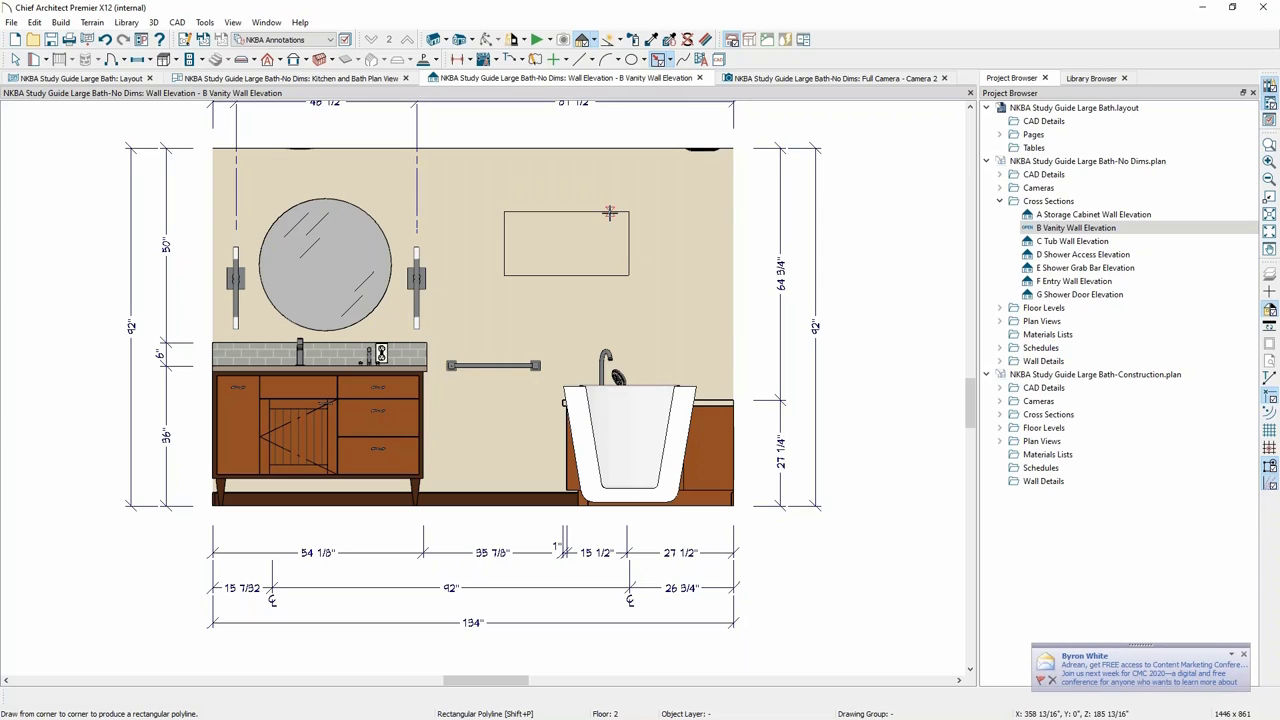
left_click(610, 212)
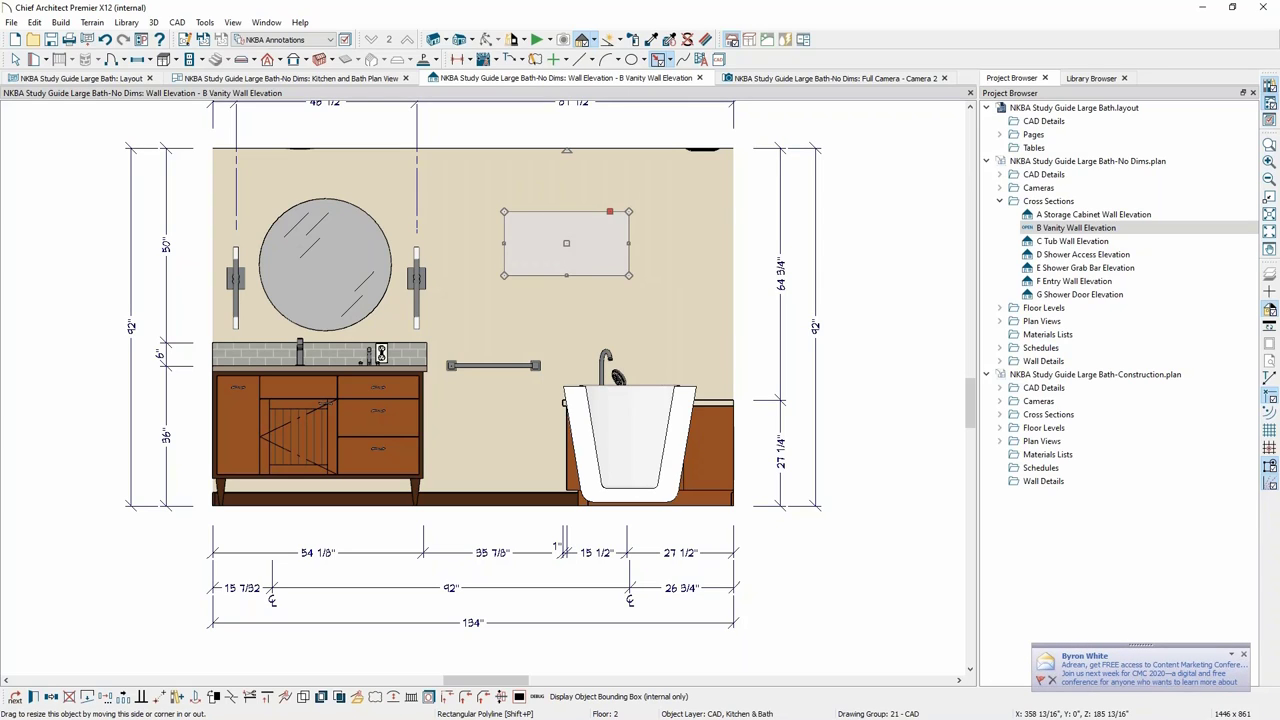
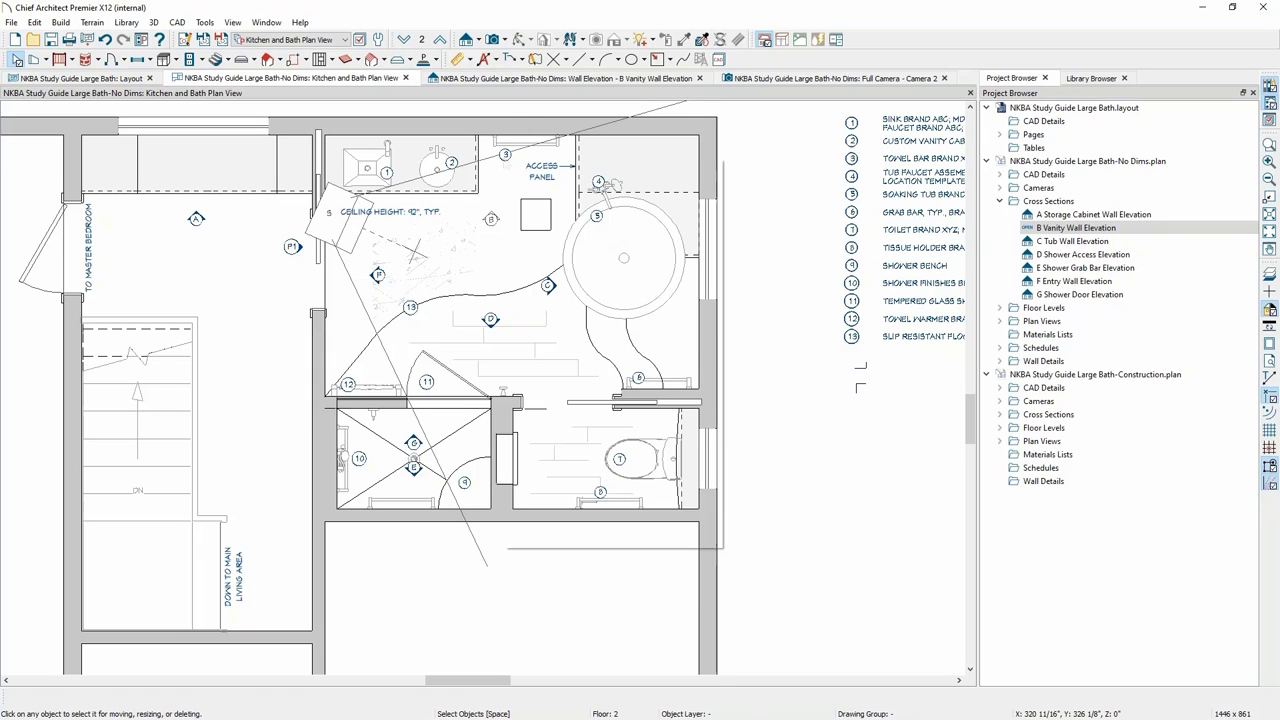
Copy the towel bar's note 3 callout from the plan and paste it at the towel bar in the B Vanity Wall elevation.
right_click(508, 157)
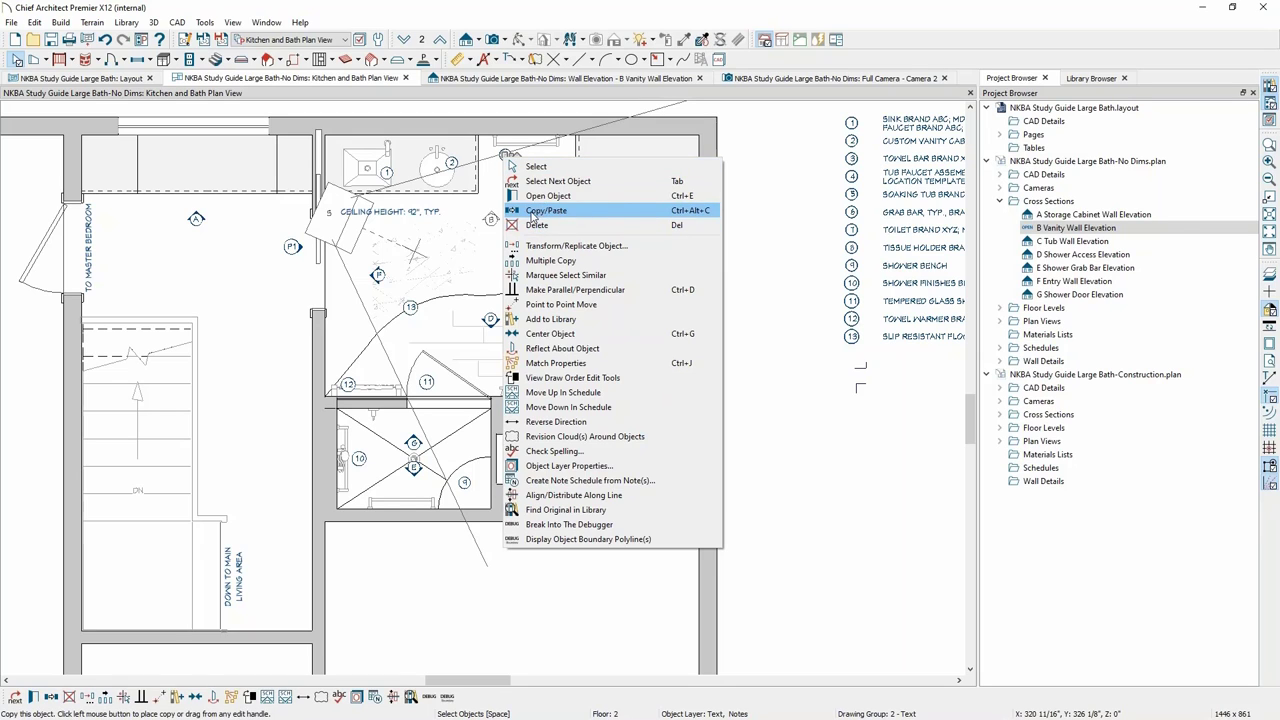
key("Escape")
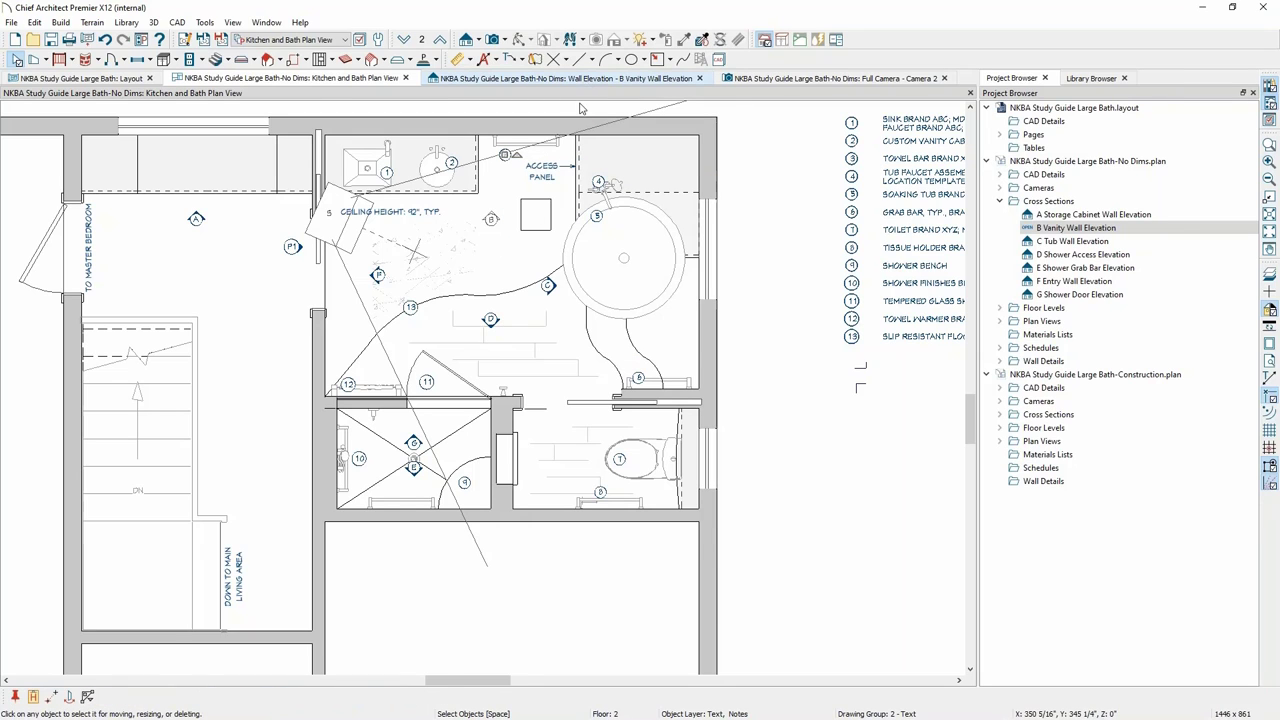
left_click(587, 82)
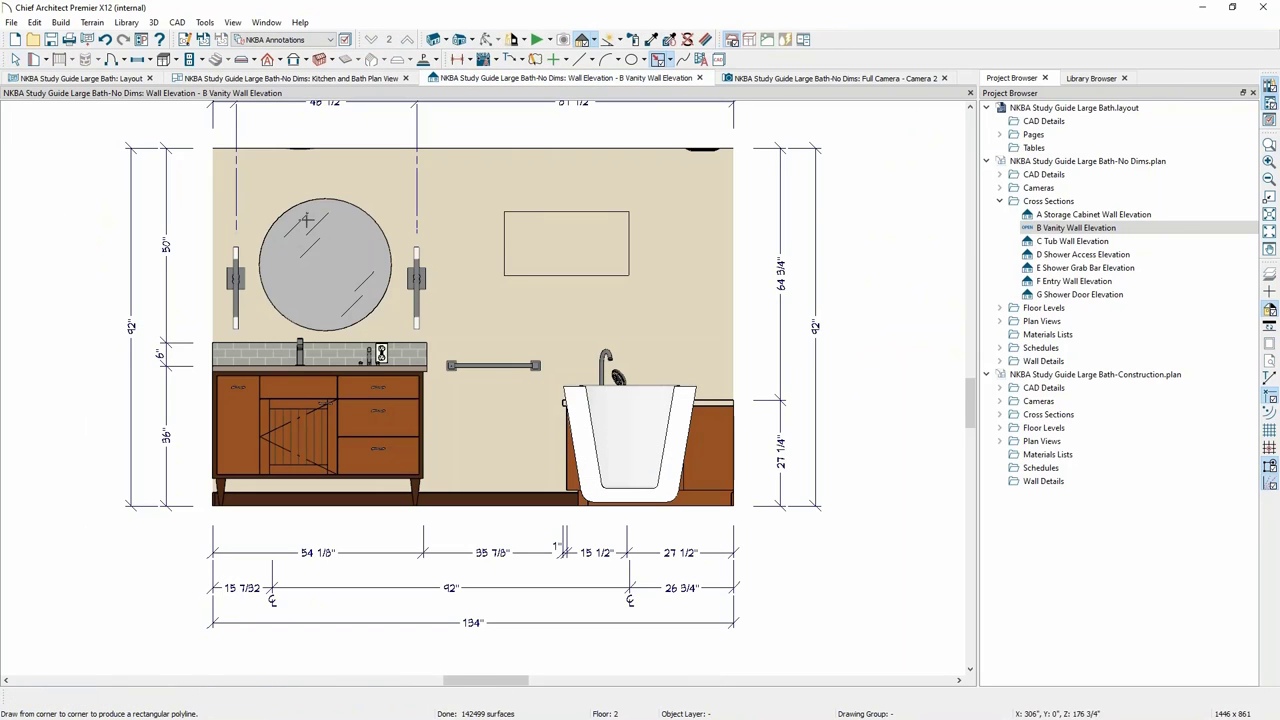
left_click(34, 22)
mouse_move(150, 117)
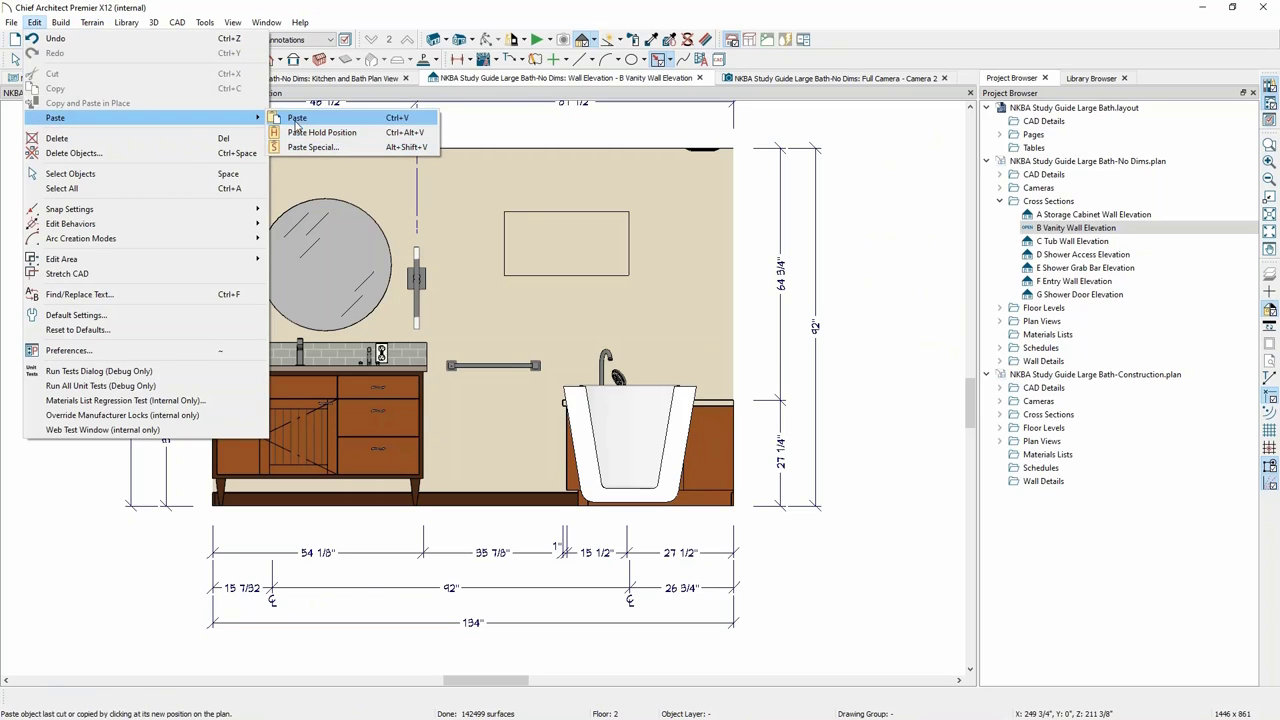
left_click(380, 132)
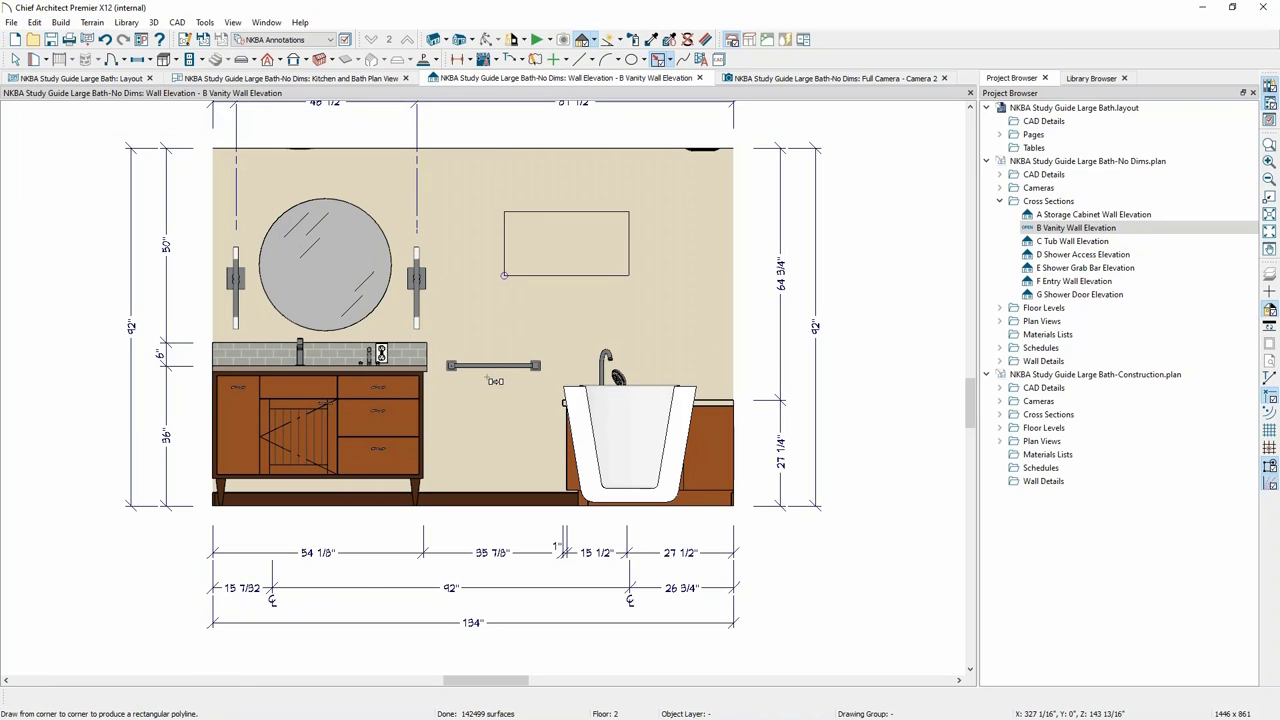
left_click(486, 372)
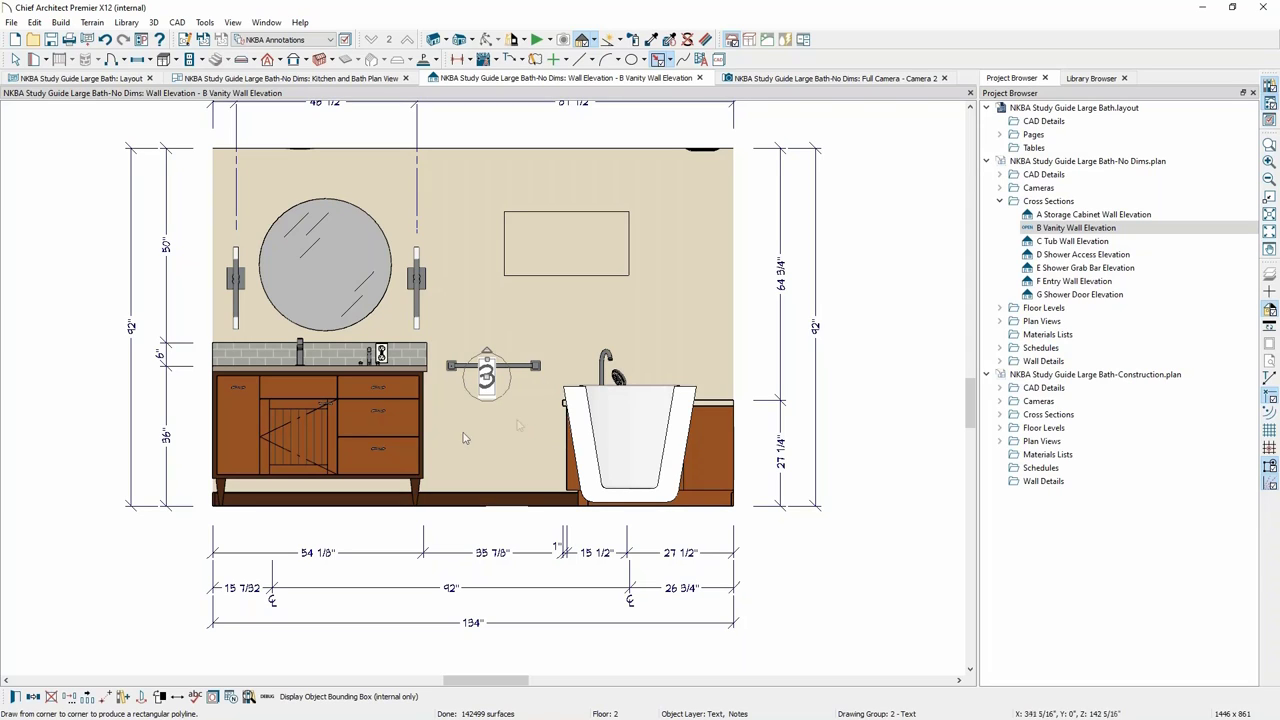
Delete the pasted note 3 callout from the B Vanity Wall elevation.
left_click(25, 61)
key("Delete")
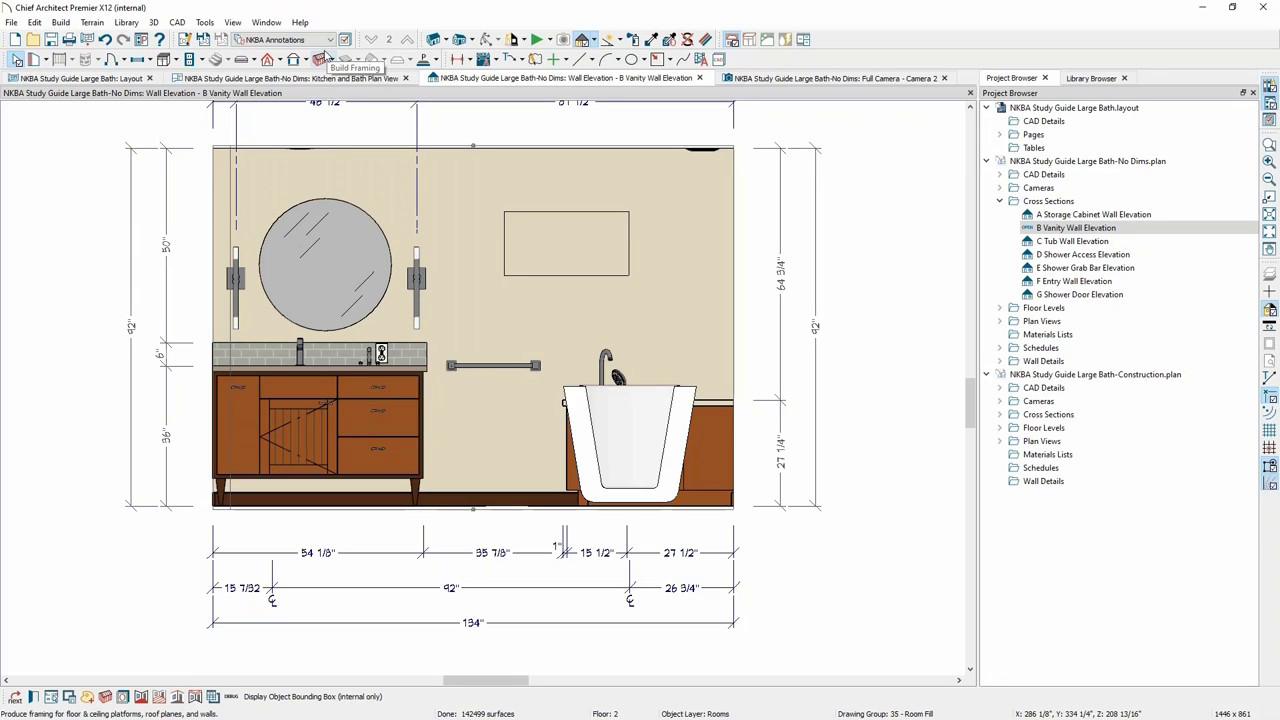
left_click(104, 39)
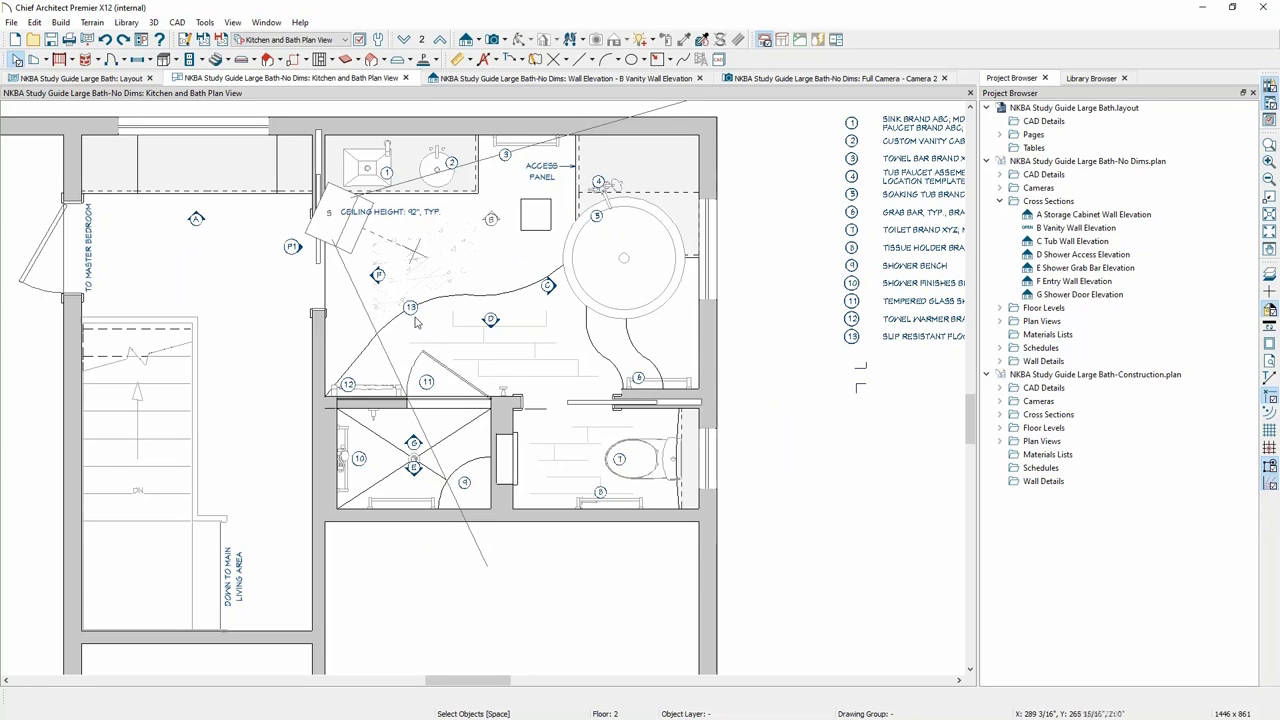
Examine the text, type and label settings of the slip resistant flooring note in the plan, leaving them unchanged.
left_click(412, 310)
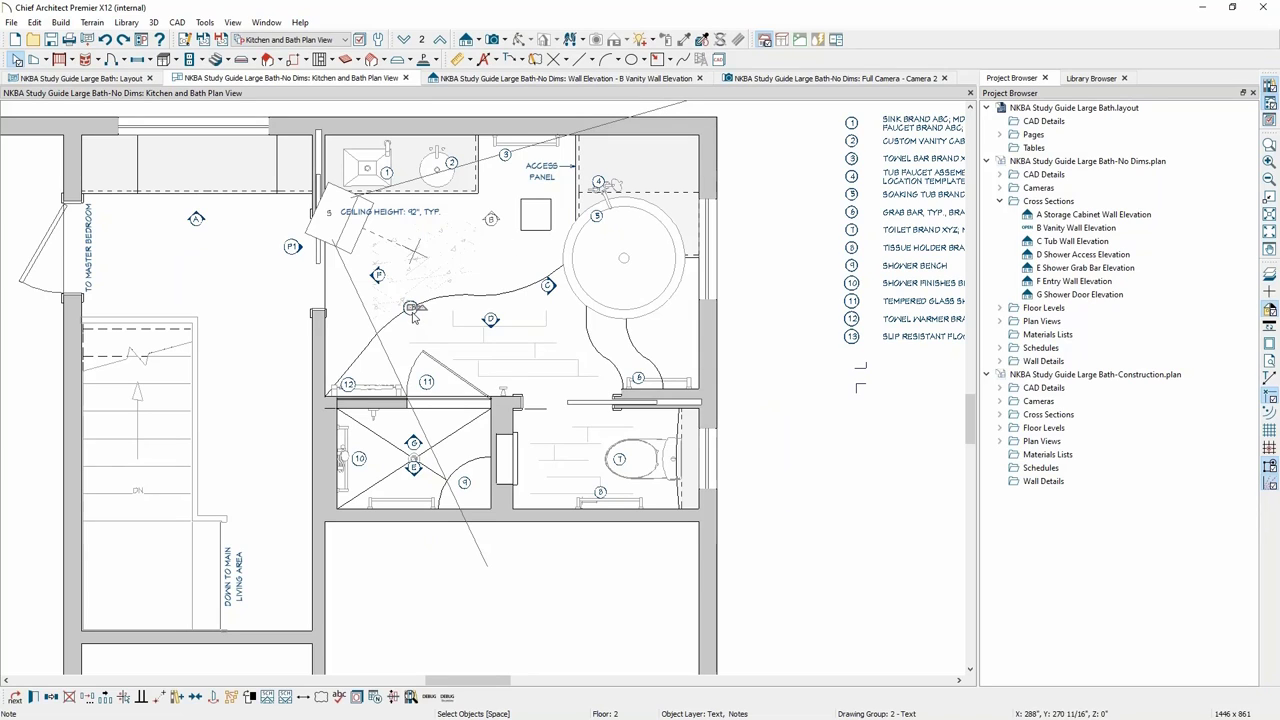
left_click(33, 698)
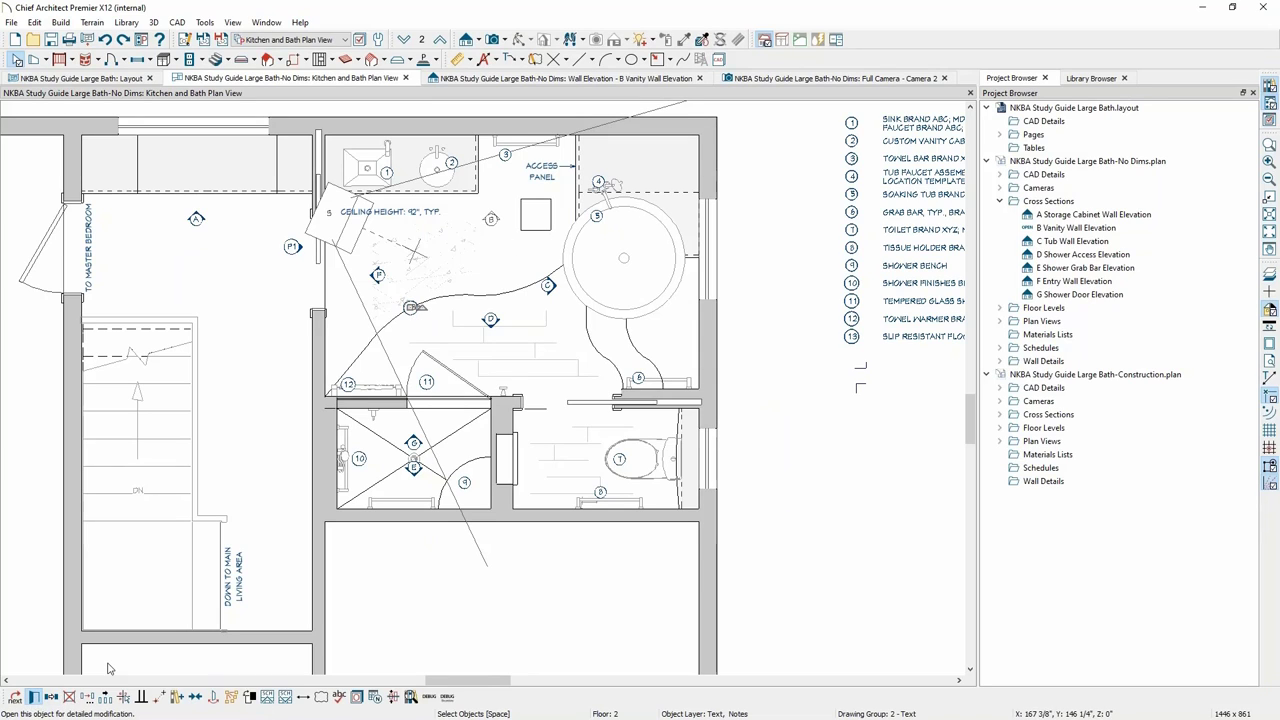
left_click(652, 261)
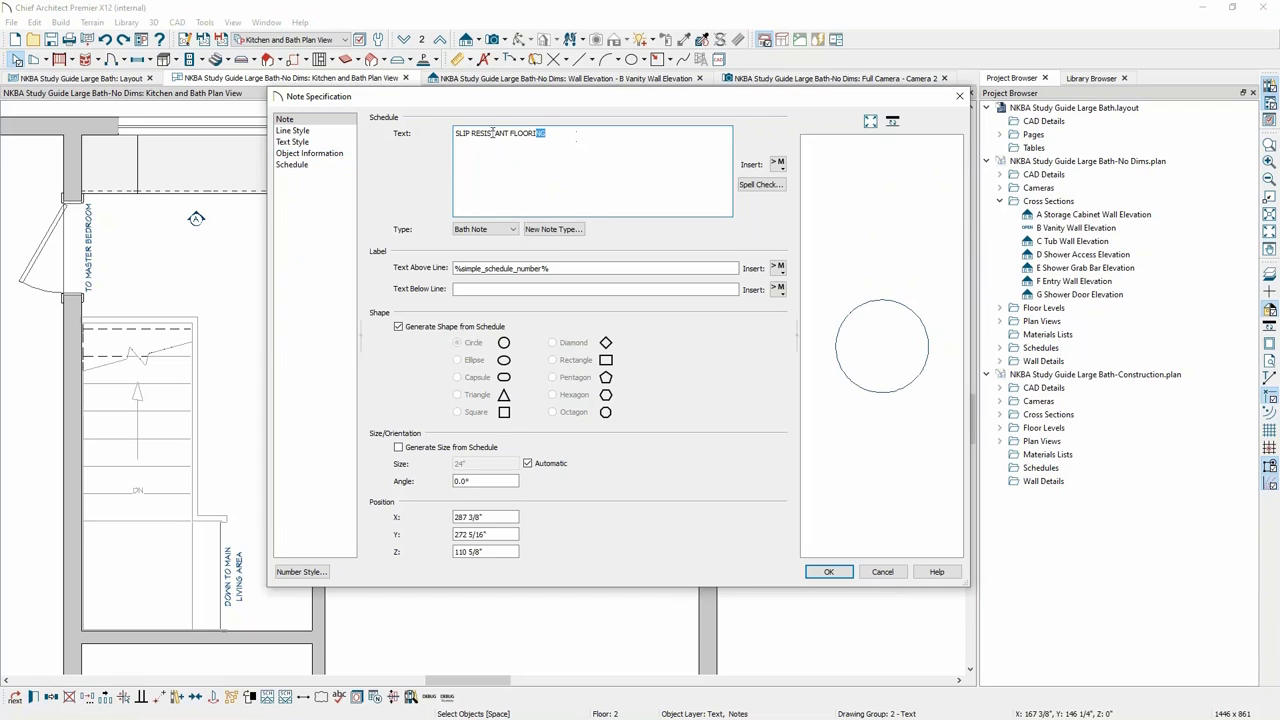
left_click_drag(492, 132, 455, 133)
left_click(565, 179)
left_click(826, 572)
scroll(667, 337, "down", 1)
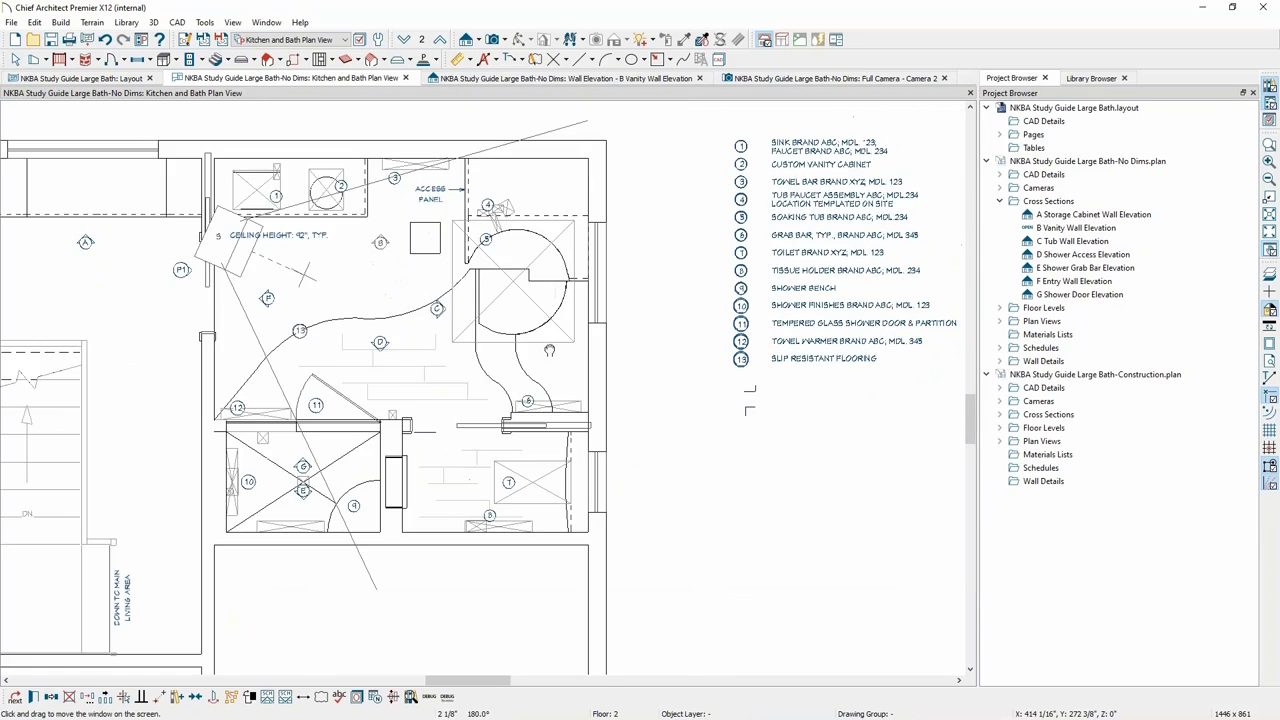
Examine the note schedule's specification, including its categories and included columns, leaving its settings unchanged.
scroll(677, 291, "up", 1)
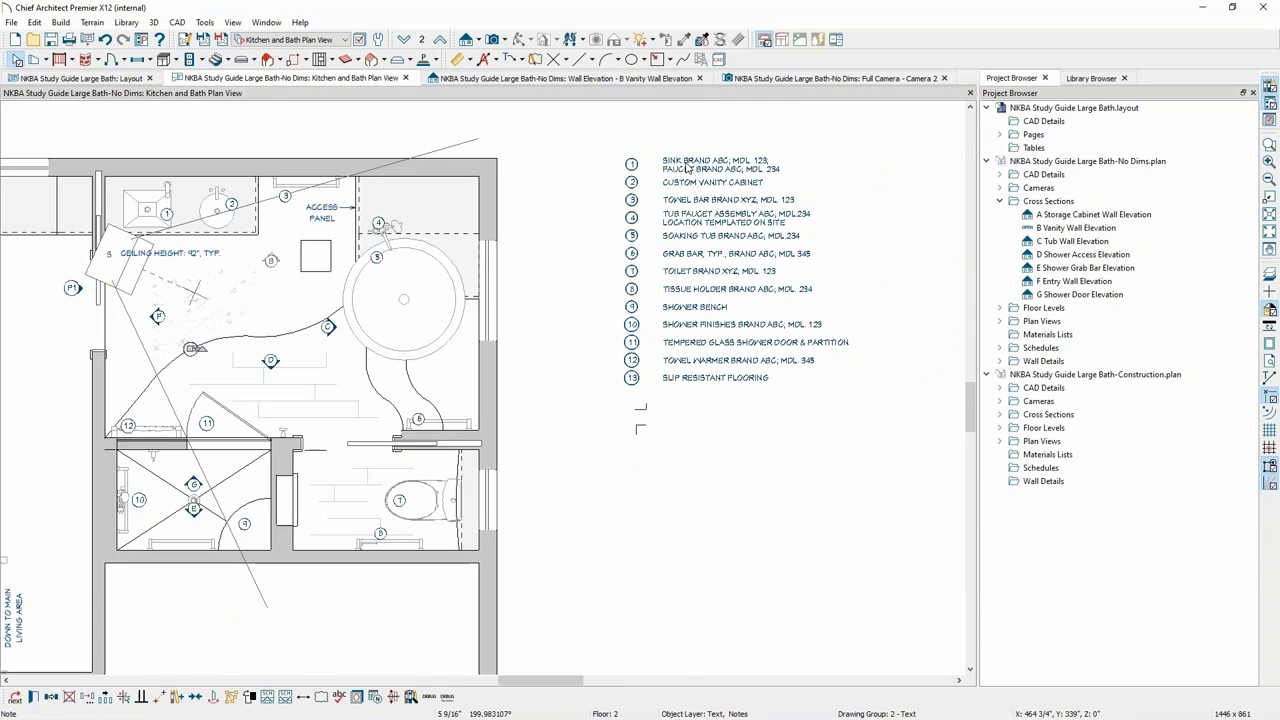
left_click(714, 175)
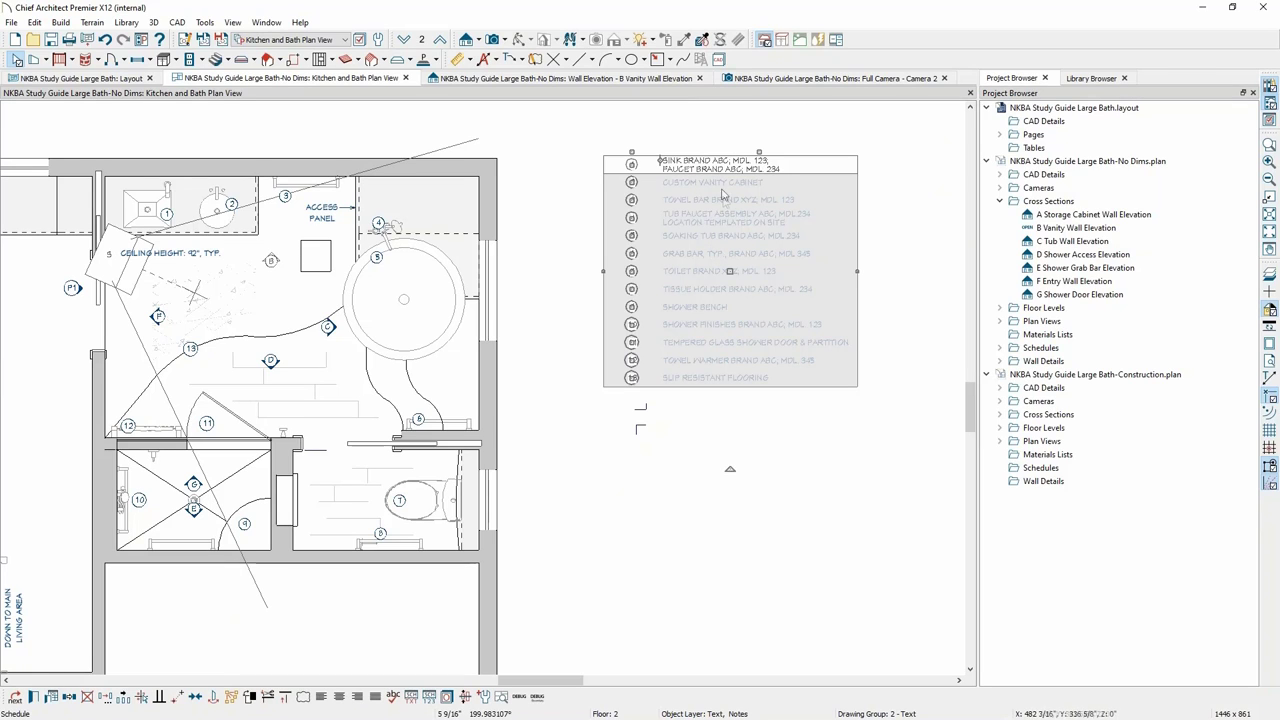
key("Escape")
double_click(757, 157)
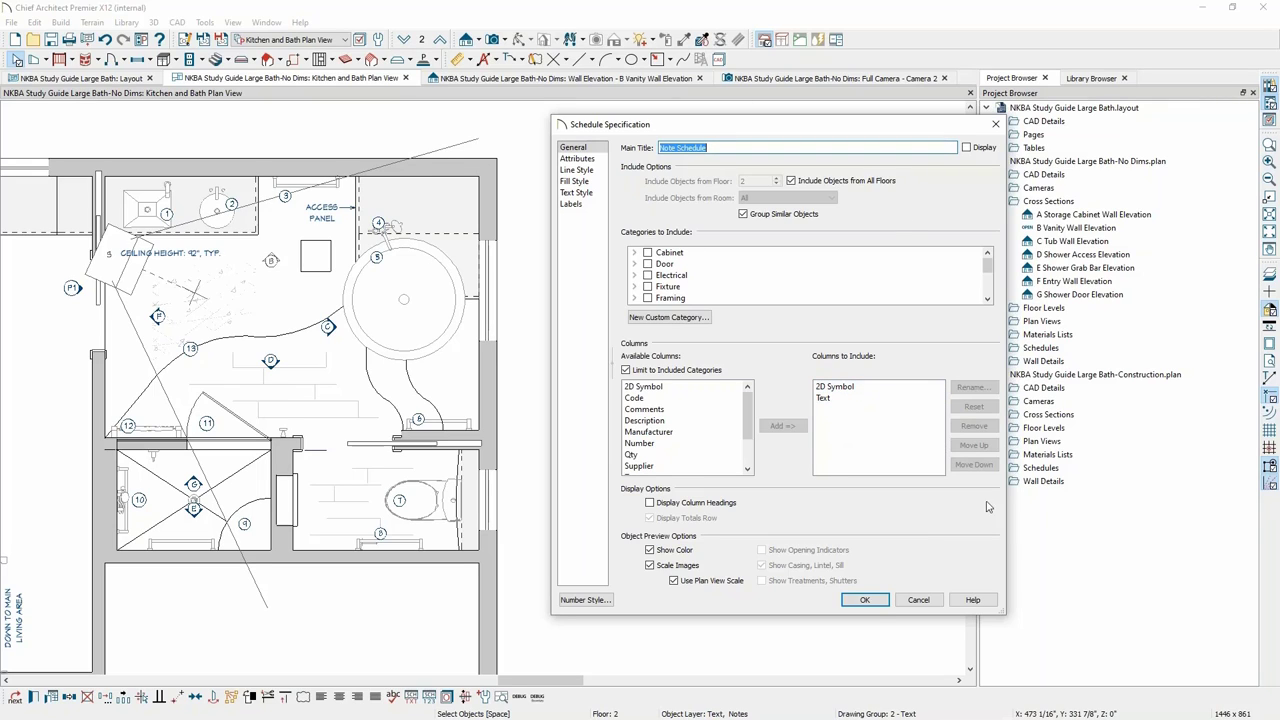
left_click(862, 601)
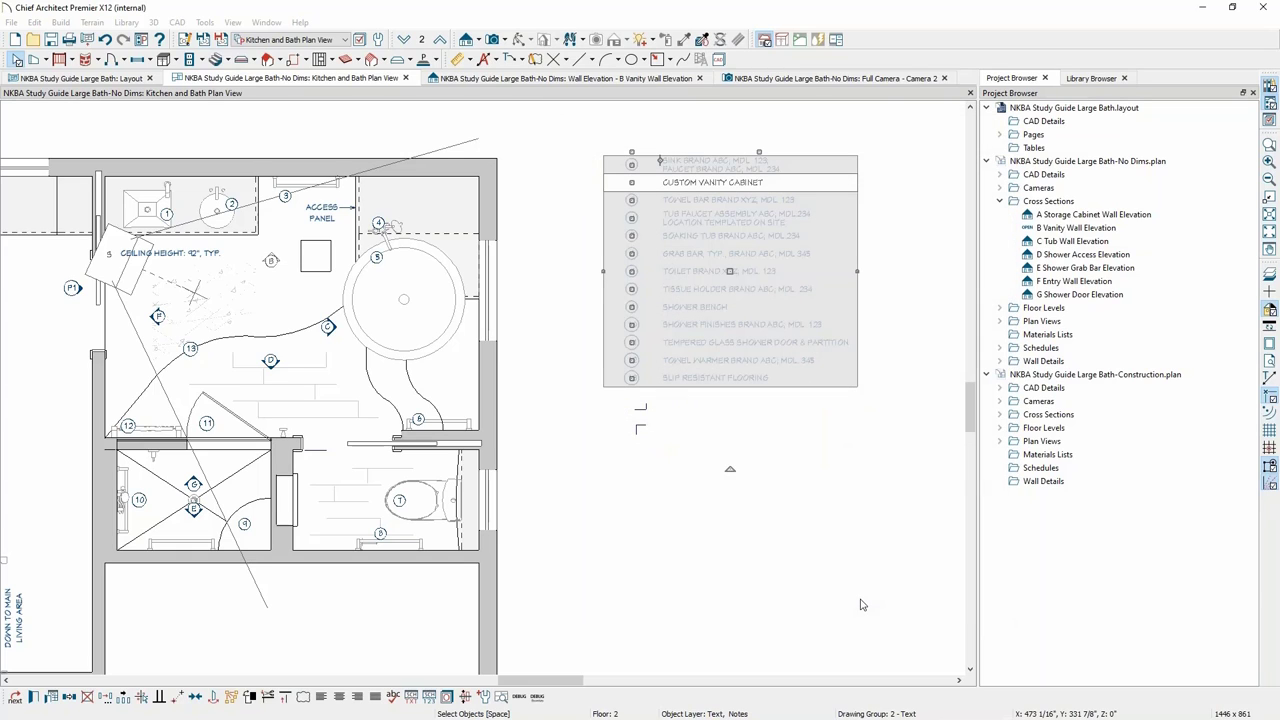
key("Escape")
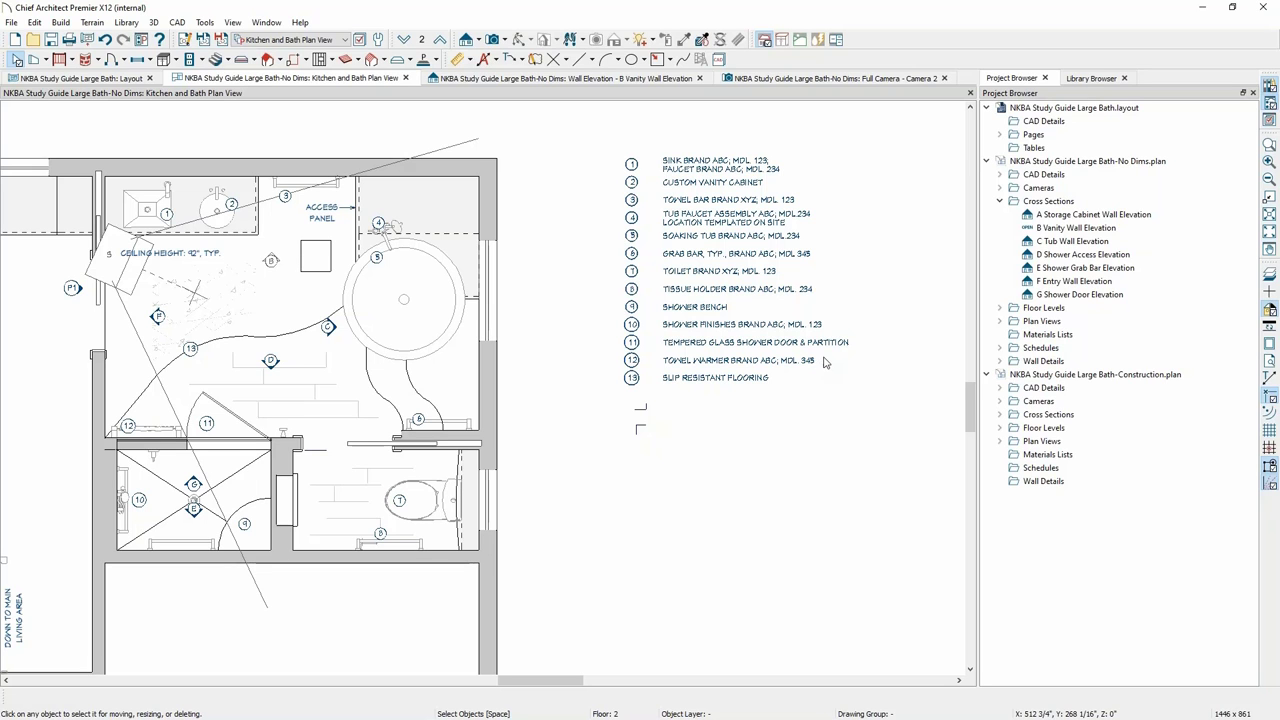
Identify the railing beside the staircase in the plan by selecting it, and clear the selection.
middle_click_drag(693, 441, 806, 496)
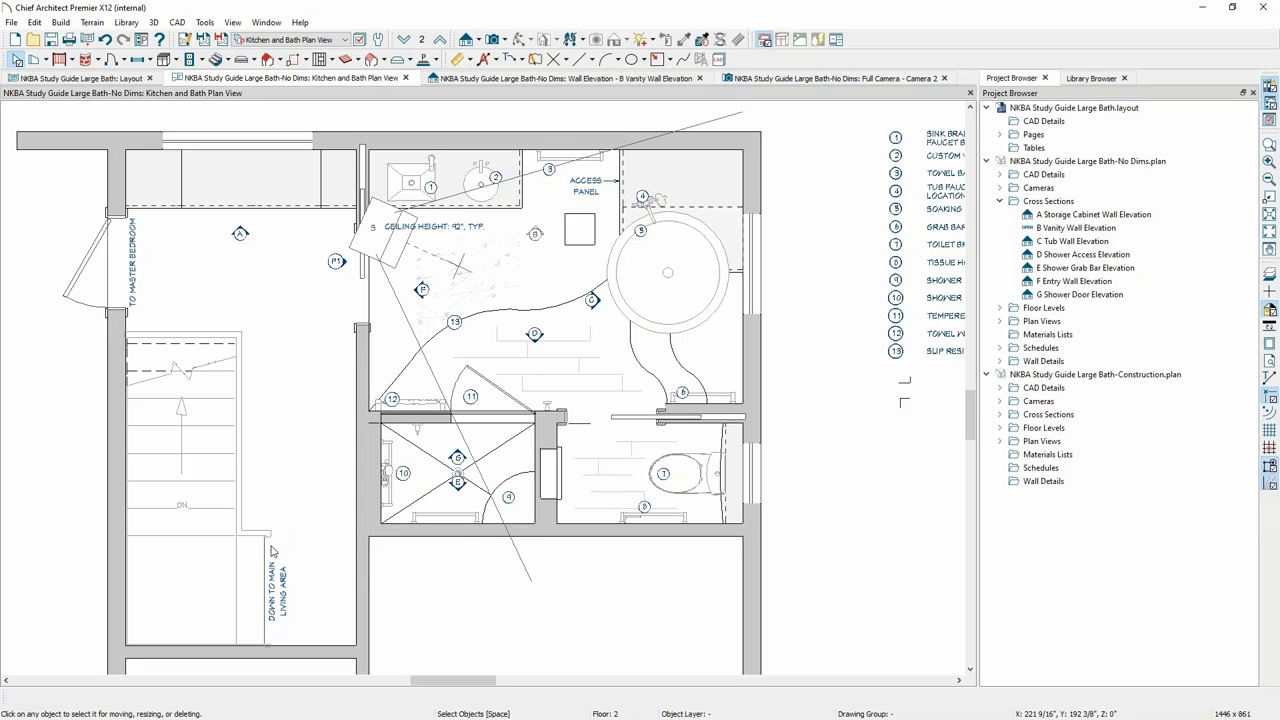
left_click(240, 456)
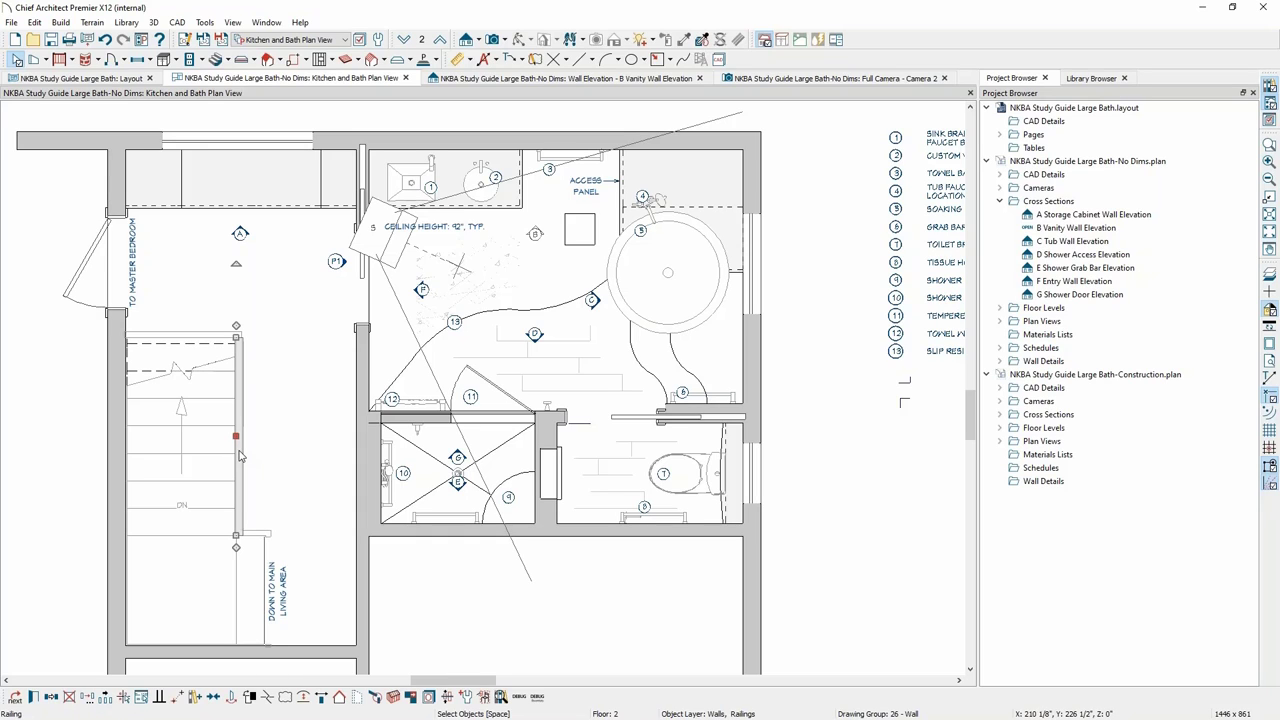
left_click(265, 317)
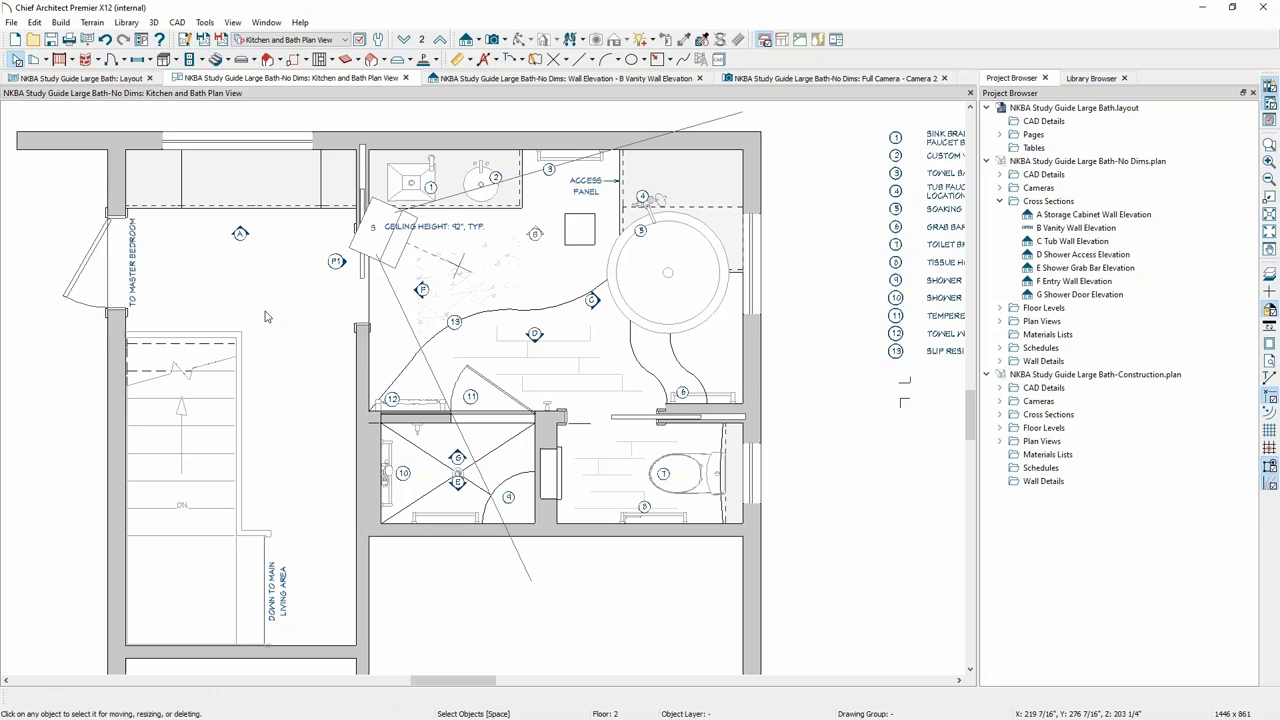
Examine how the railing separates the stairwell from the adjoining hall by selecting each room area and the railing.
left_click(208, 500)
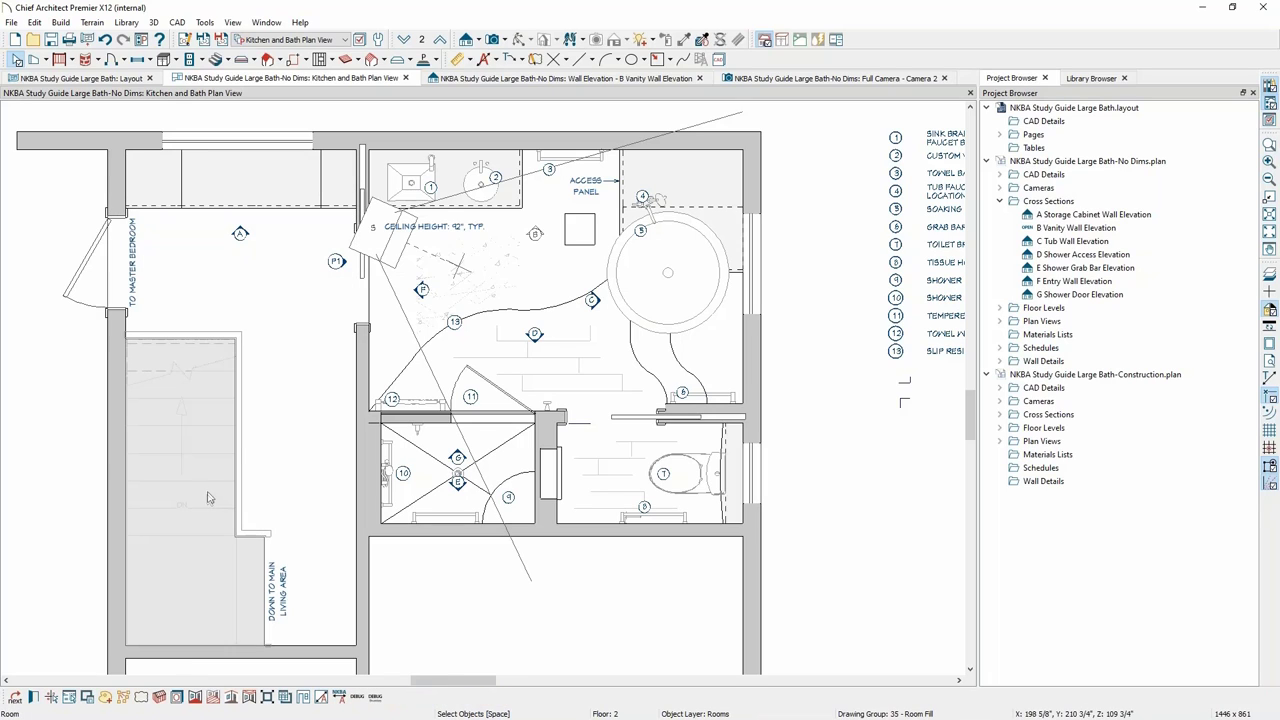
left_click(280, 392)
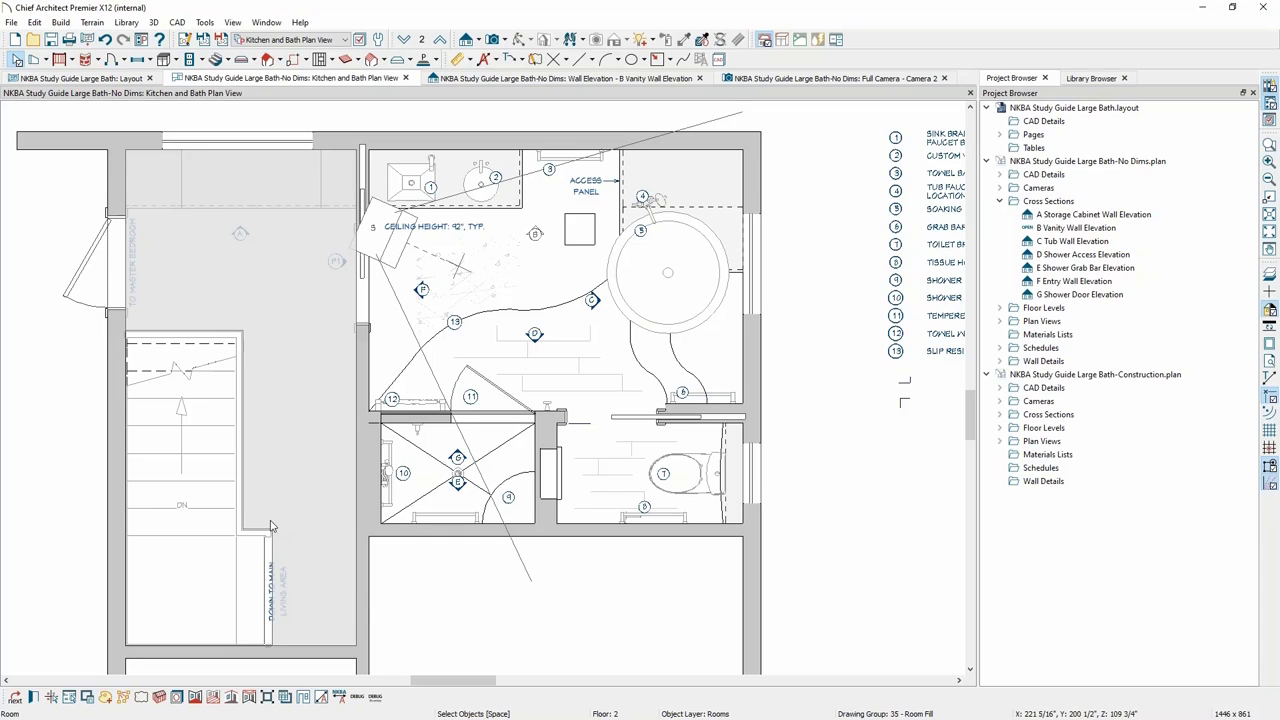
left_click(76, 455)
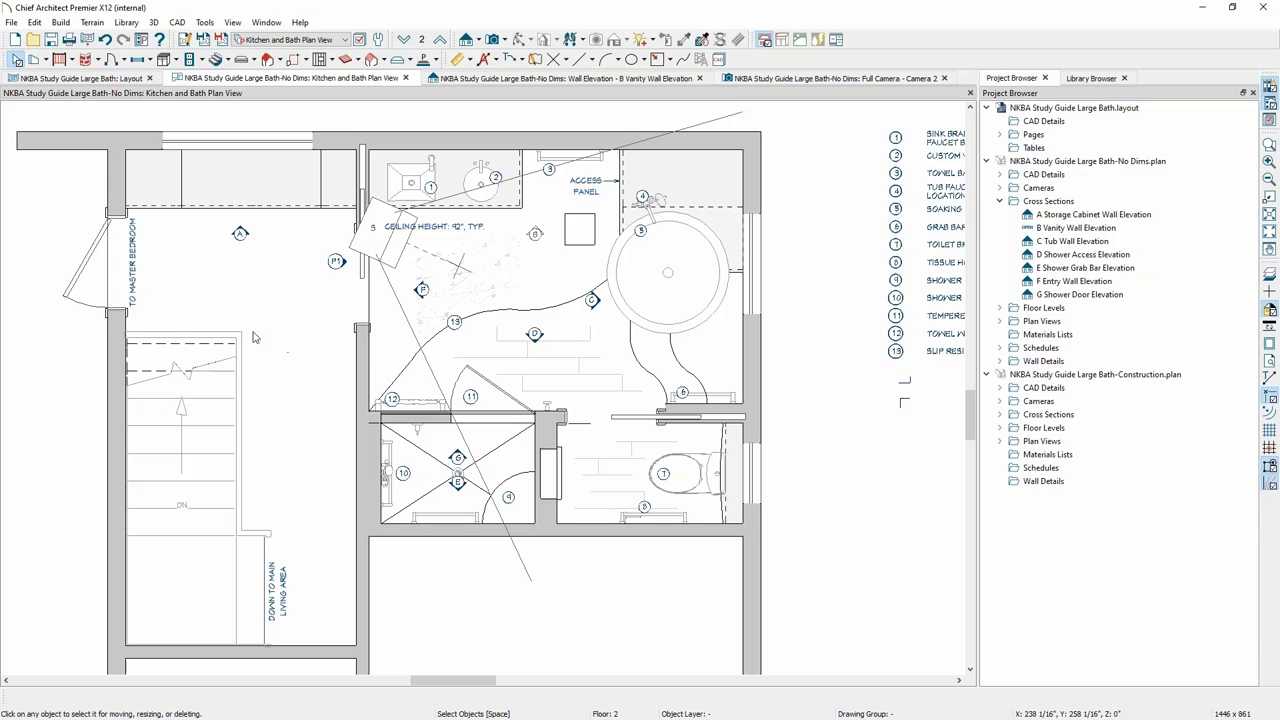
left_click(161, 333)
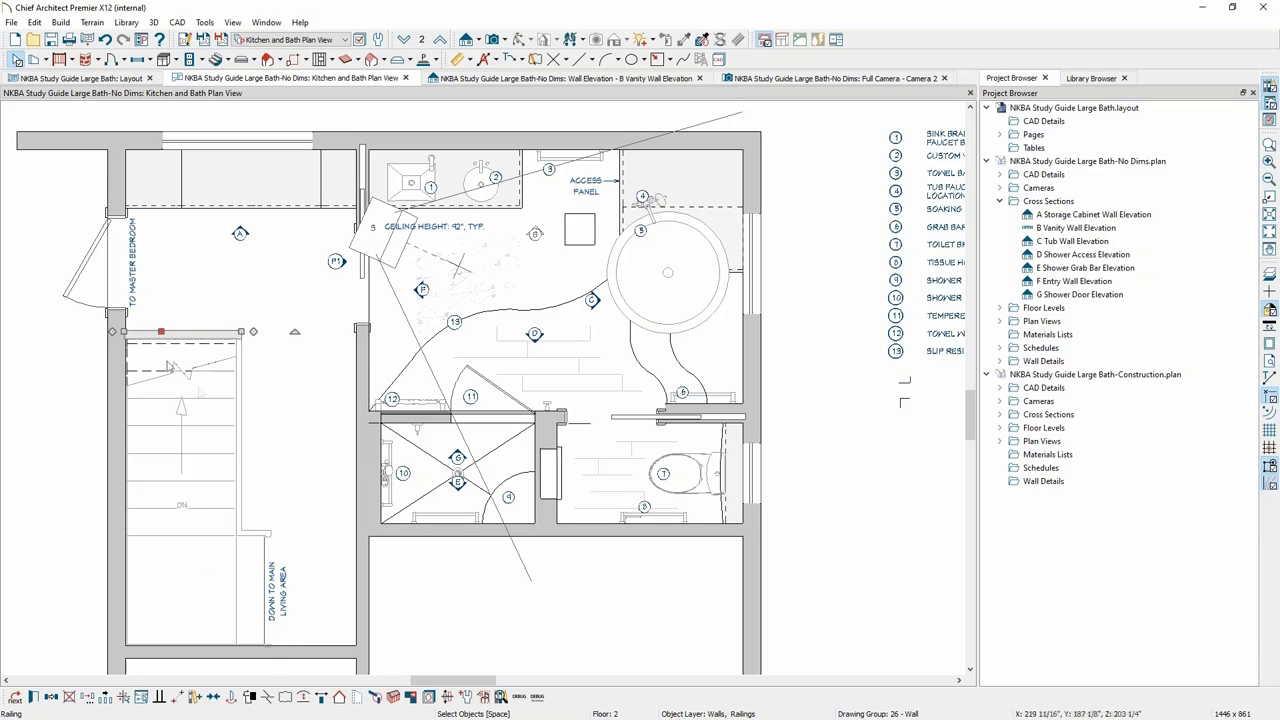
left_click(166, 410)
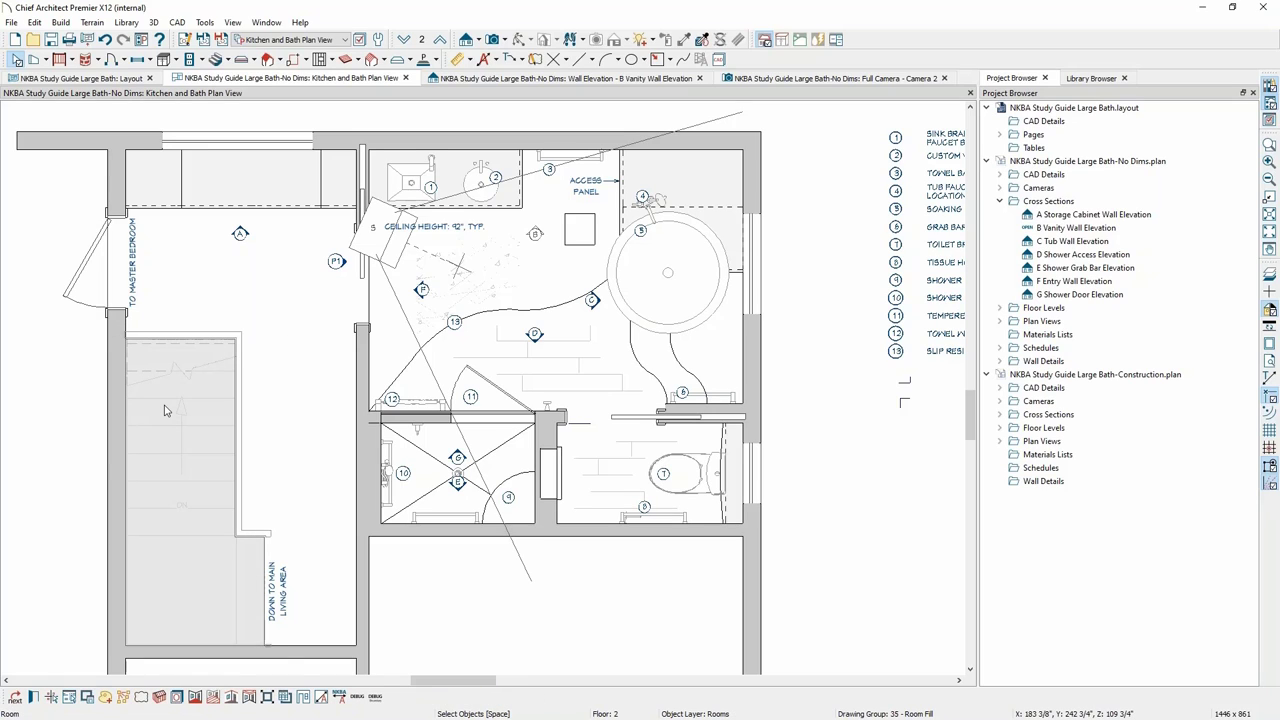
Detach the railing at the head of the stairs from the wall, check the merged room, and reconnect it at 42 inches long.
left_click(151, 335)
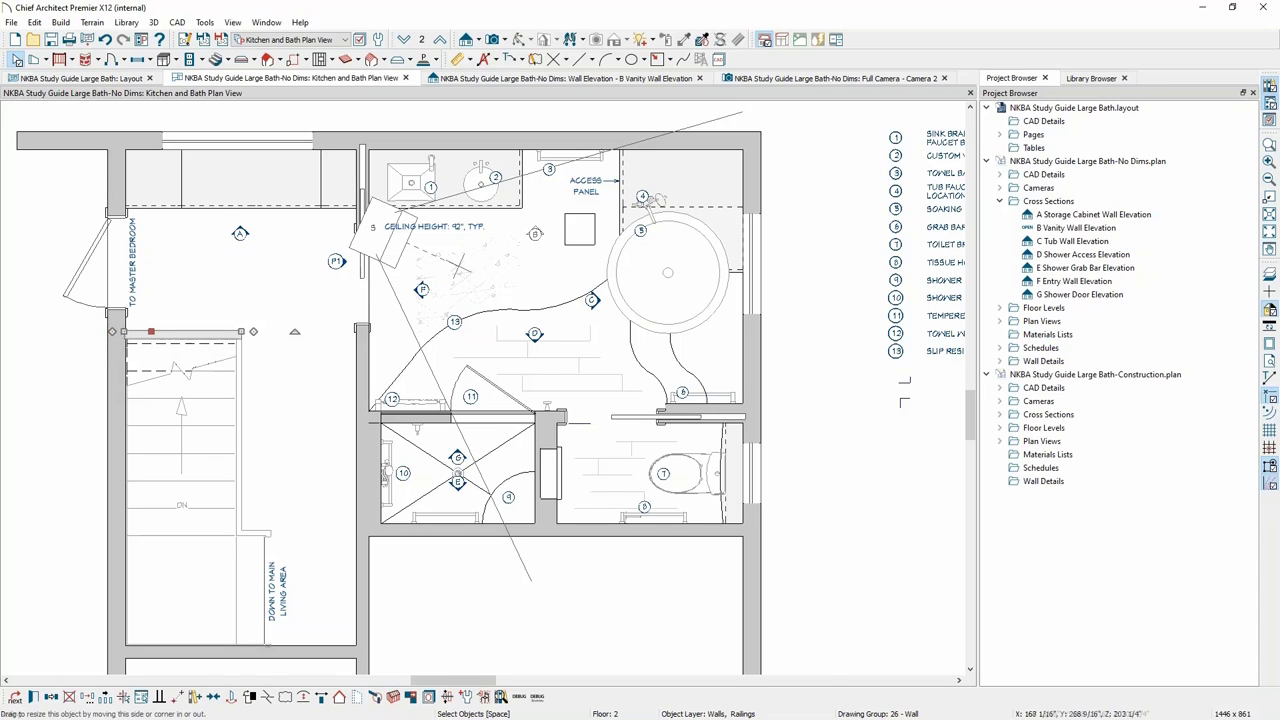
scroll(95, 334, "up", 2)
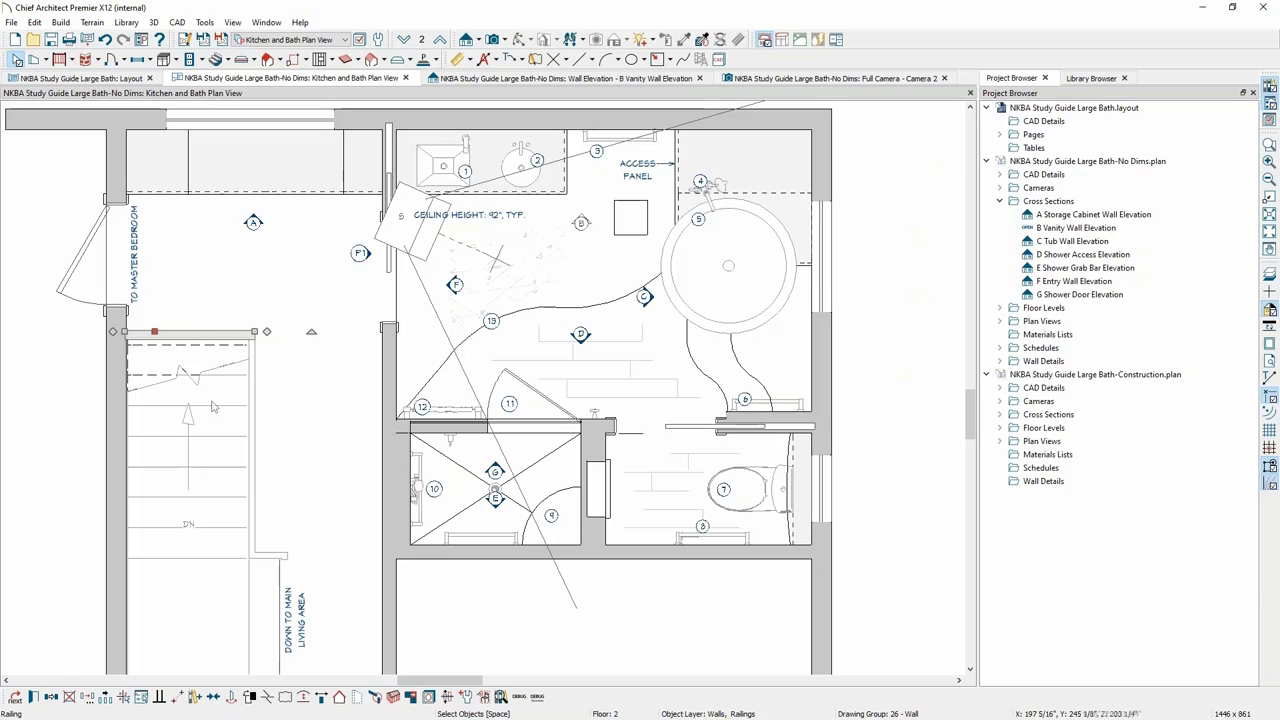
middle_click_drag(210, 331, 208, 309)
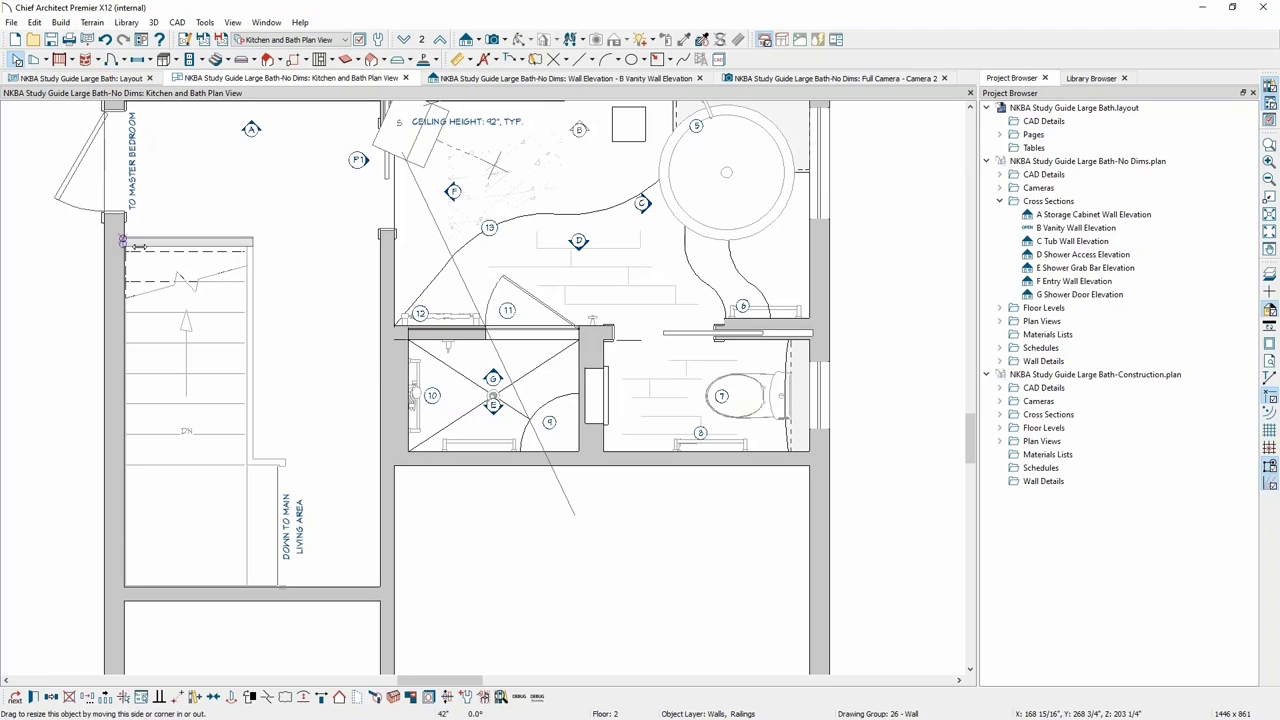
left_click_drag(138, 246, 150, 245)
left_click(295, 294)
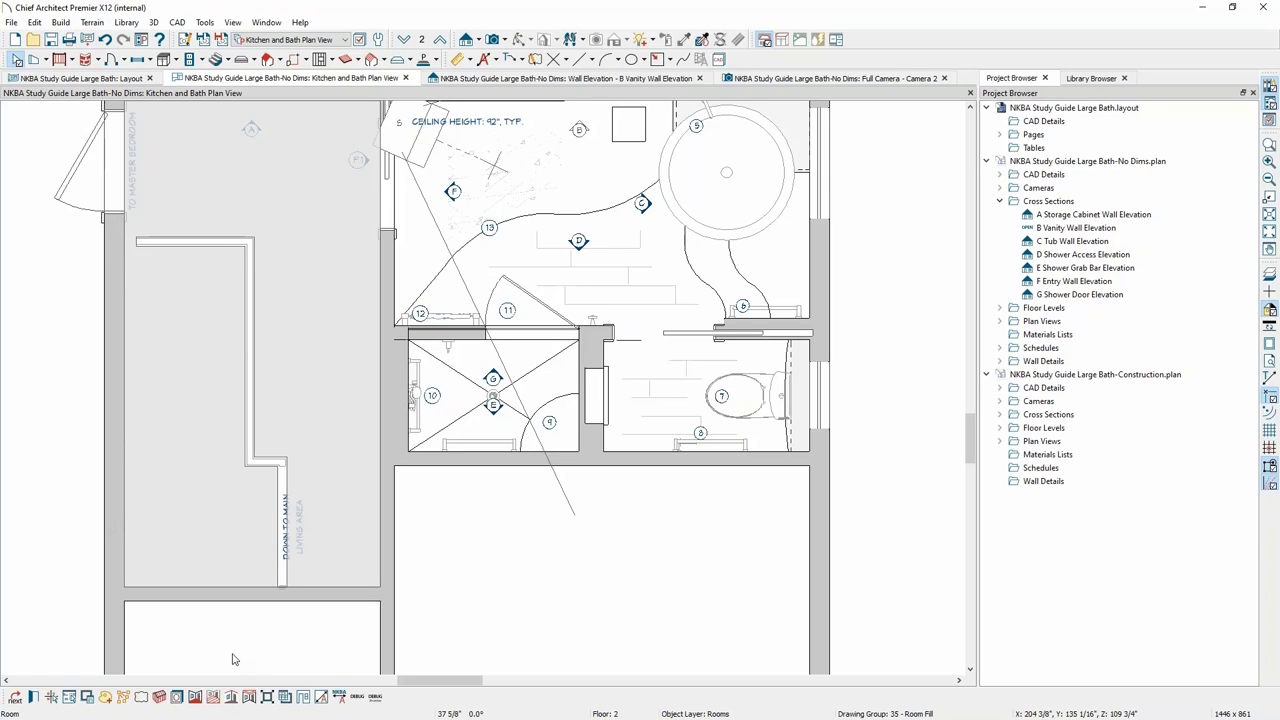
left_click(154, 244)
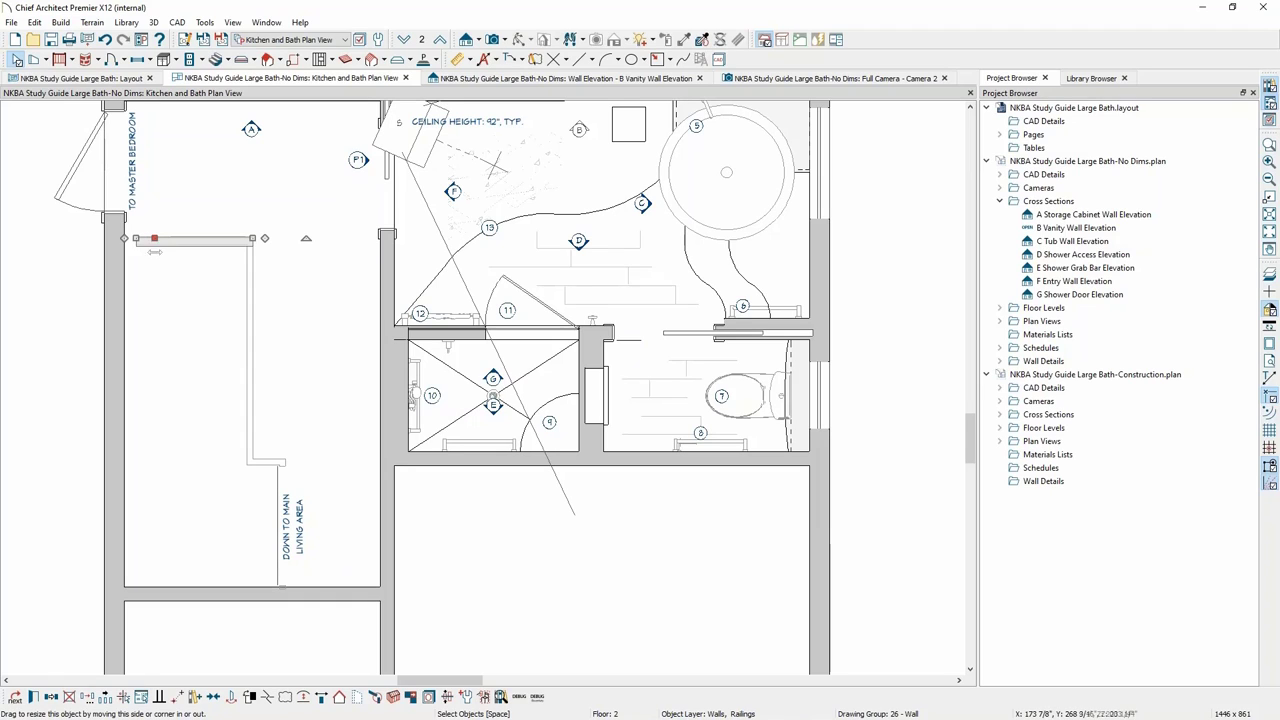
left_click_drag(137, 239, 122, 238)
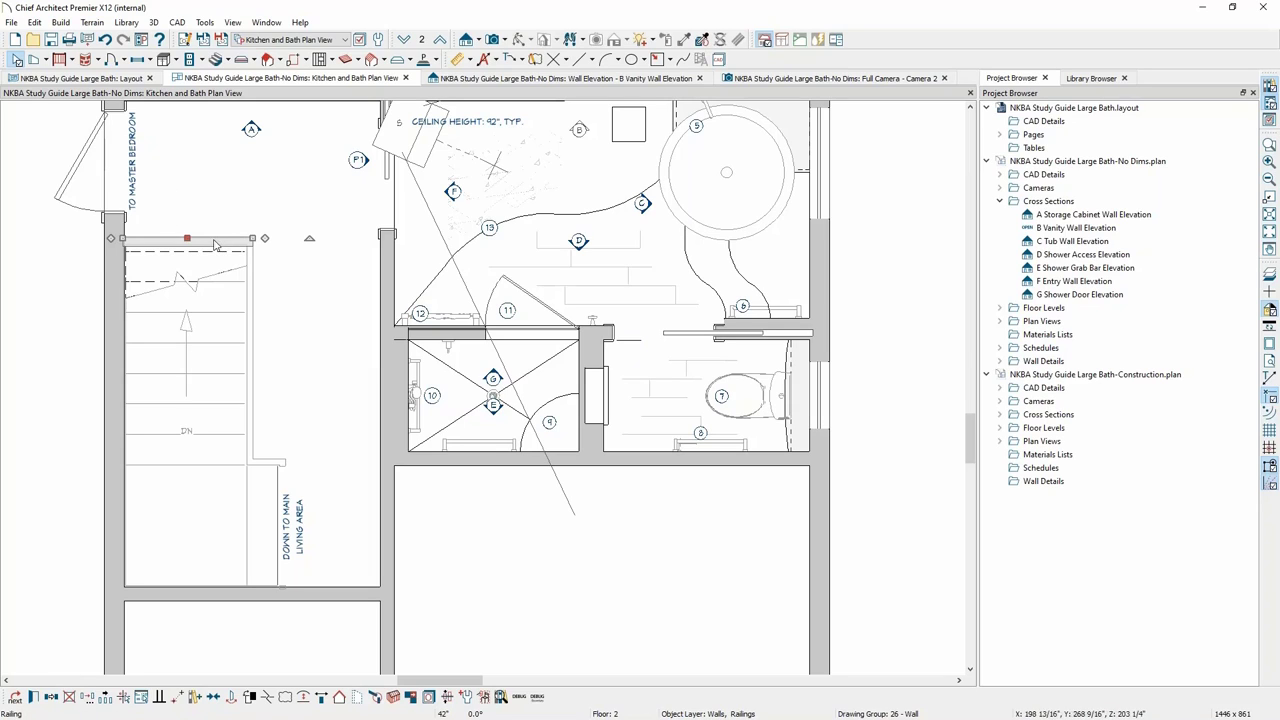
Examine the stair railing's newel and panel settings and general room definition options, leaving its specification unchanged.
left_click(33, 700)
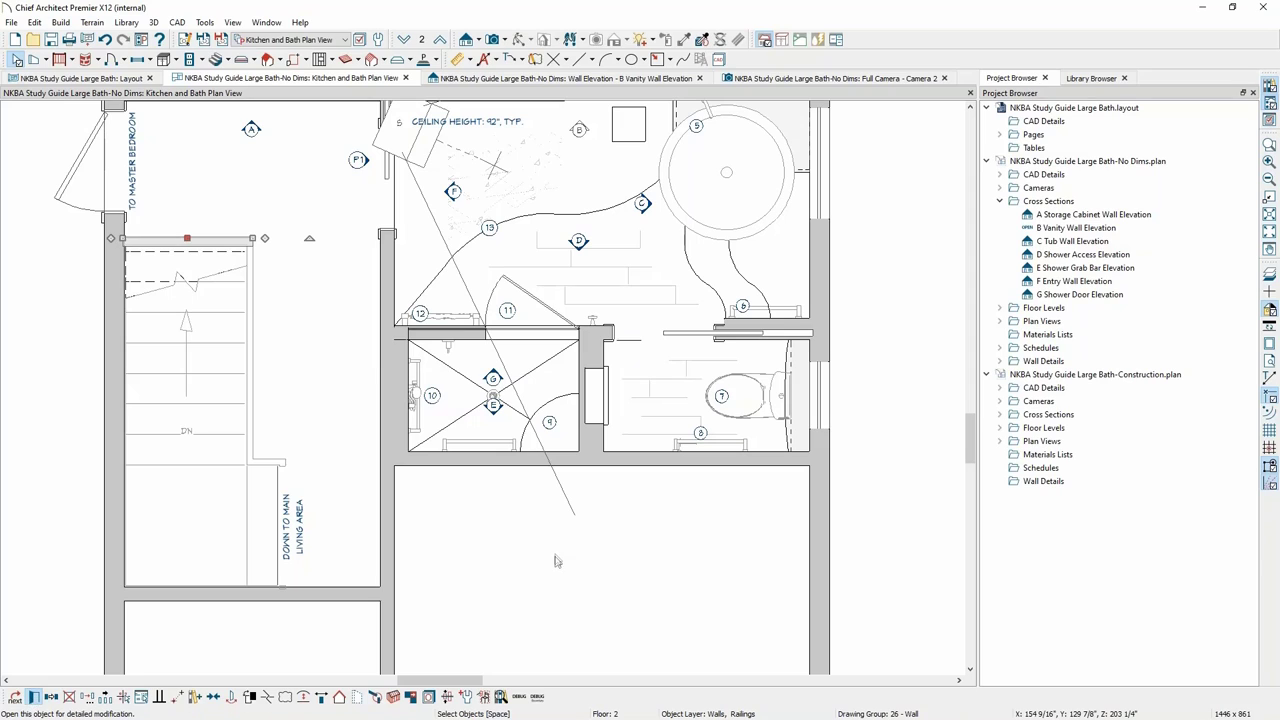
left_click(393, 308)
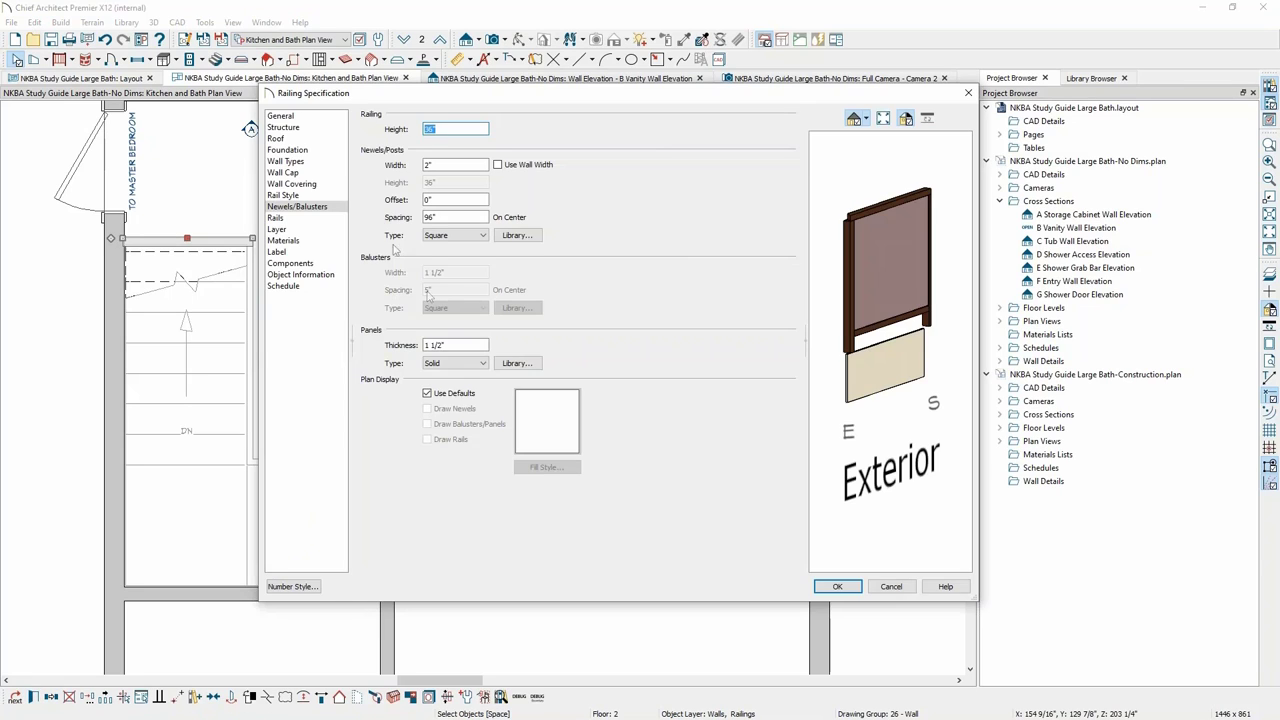
left_click(282, 118)
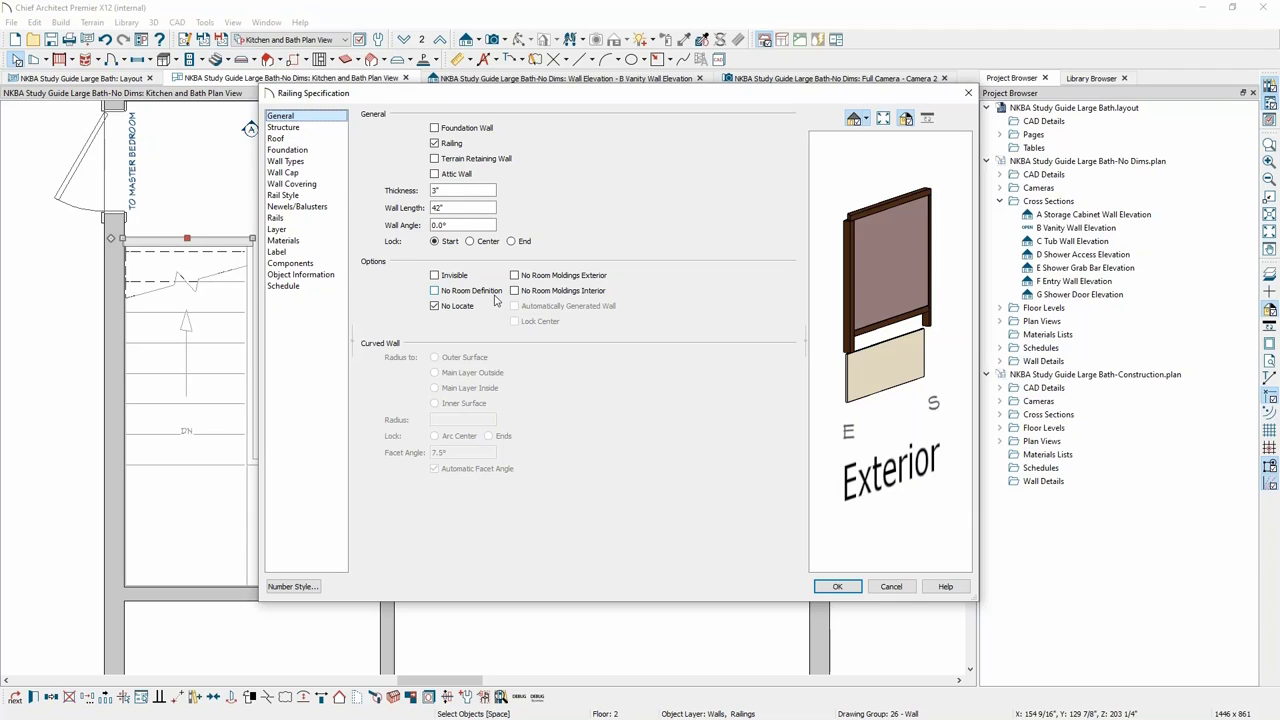
left_click(891, 587)
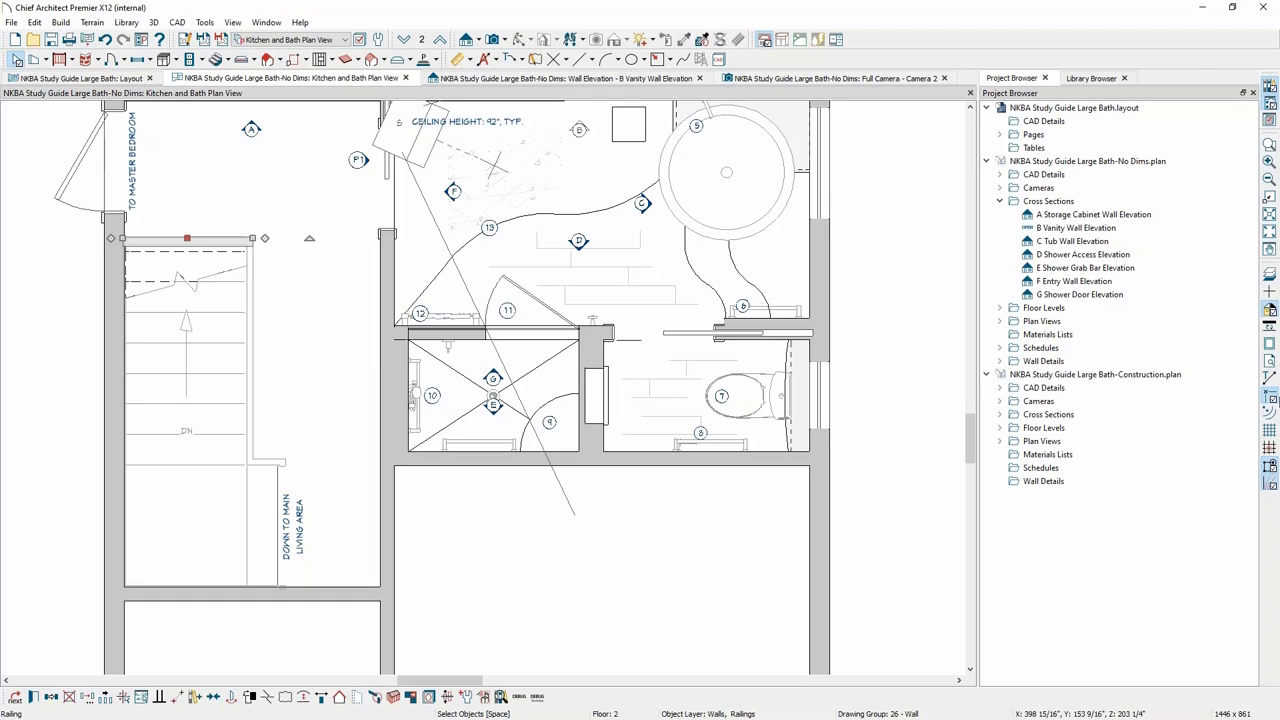
key("Escape")
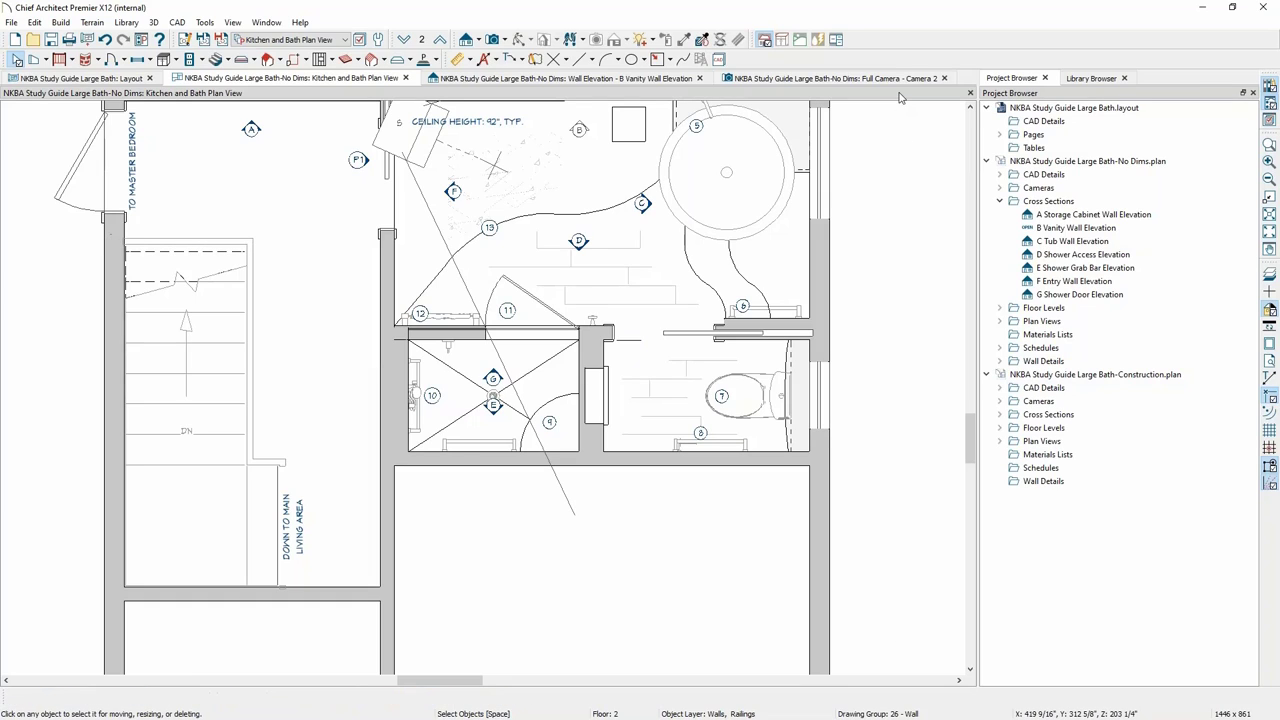
Review the library's Core, User and Manufacturer catalogs at folder level, and list the contents of the Chief Architect Bonus Catalogs.
left_click(1094, 80)
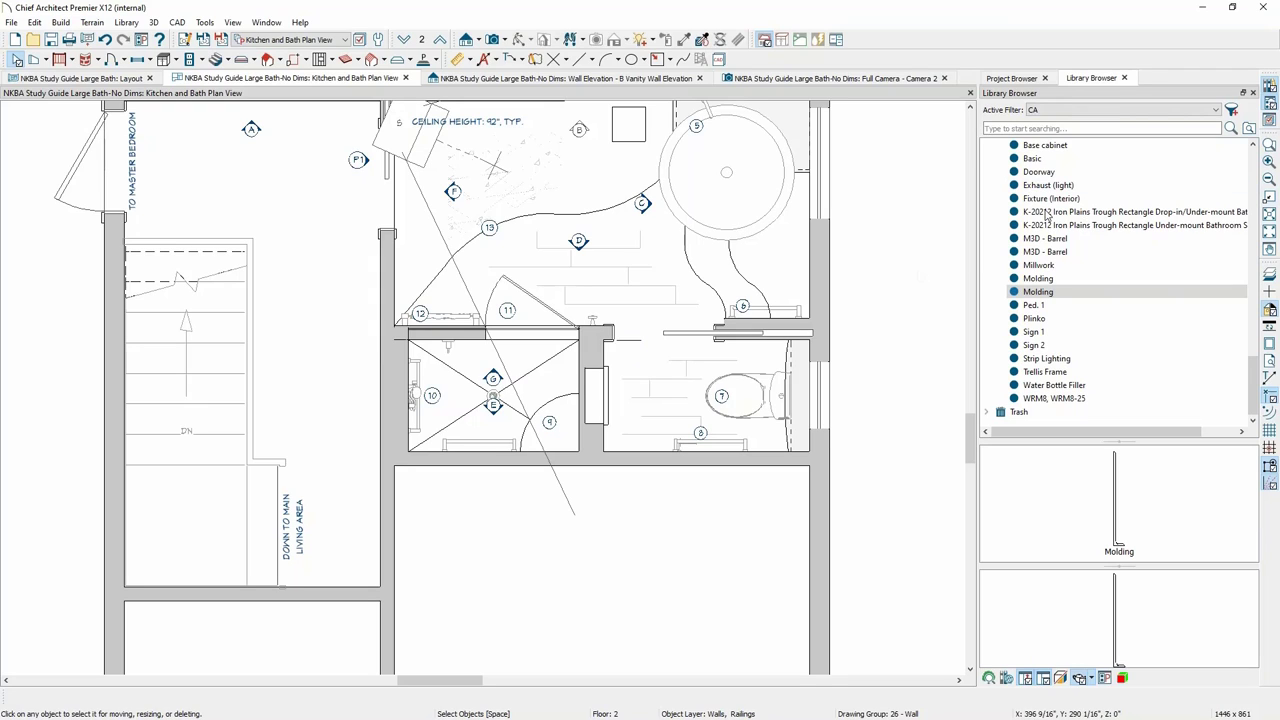
left_click(1246, 398)
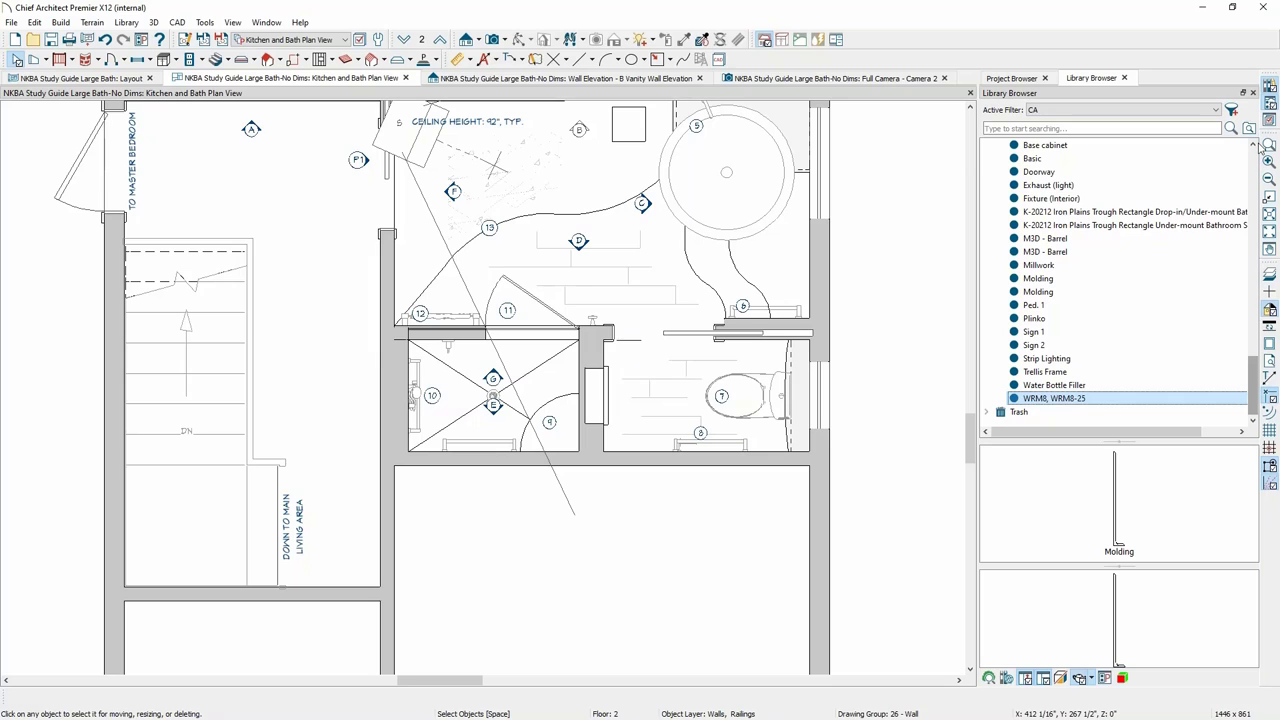
scroll(1100, 250, "up", 10)
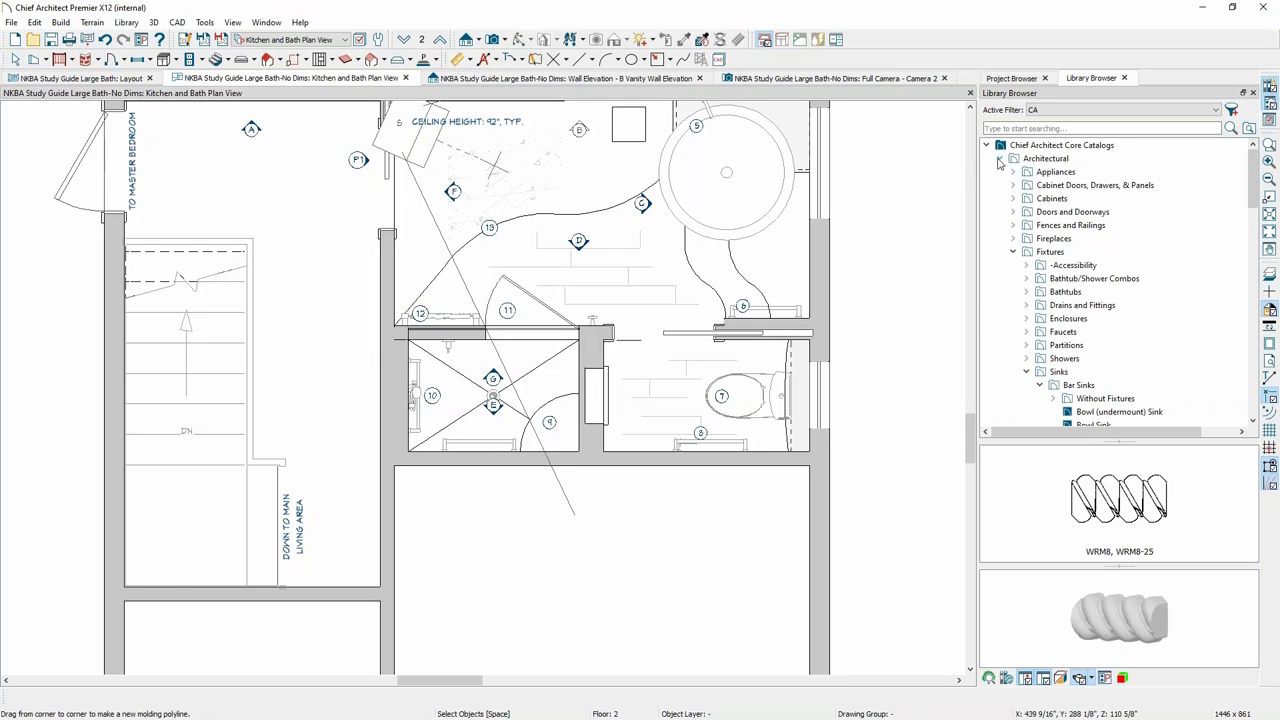
left_click(999, 158)
left_click(986, 145)
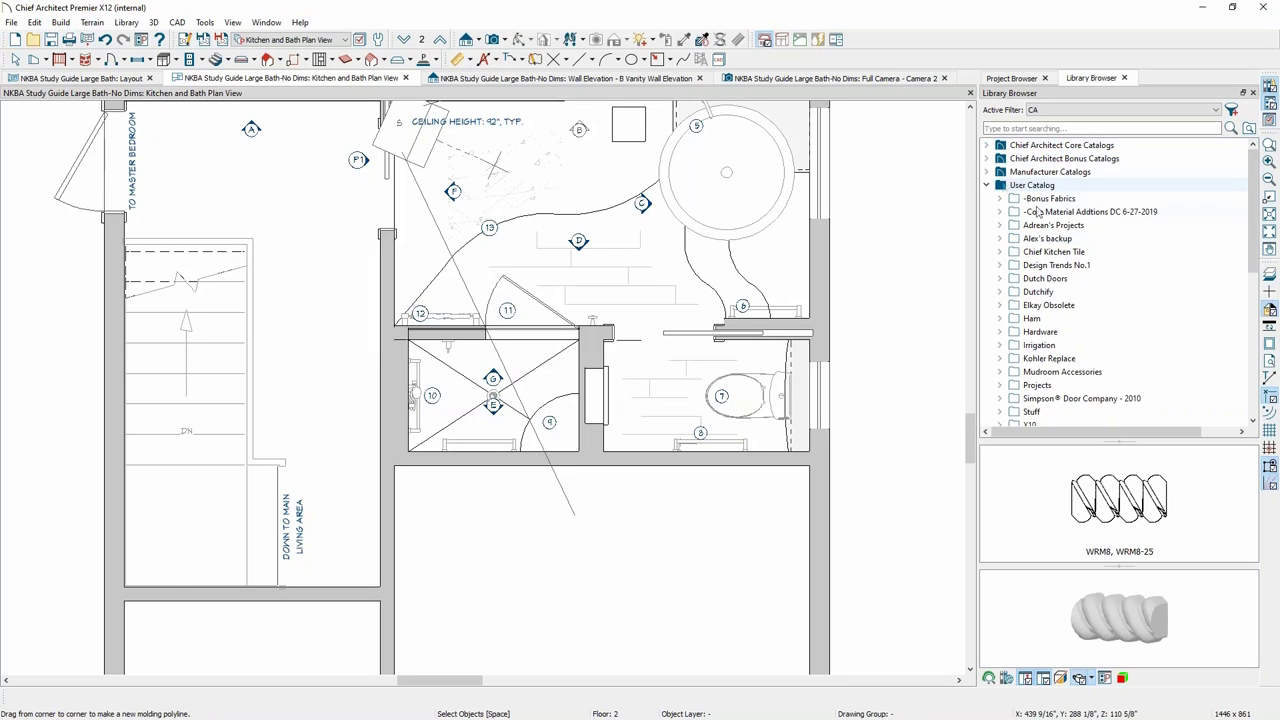
left_click(988, 186)
left_click(986, 172)
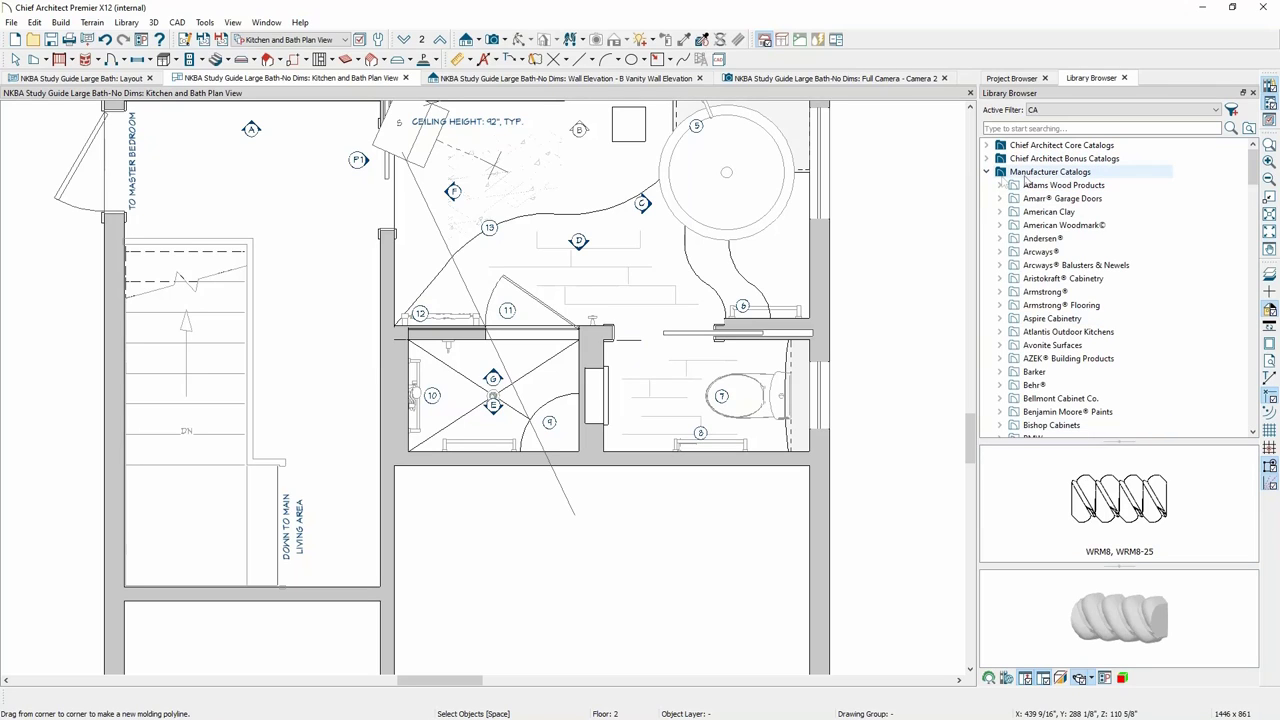
left_click(987, 172)
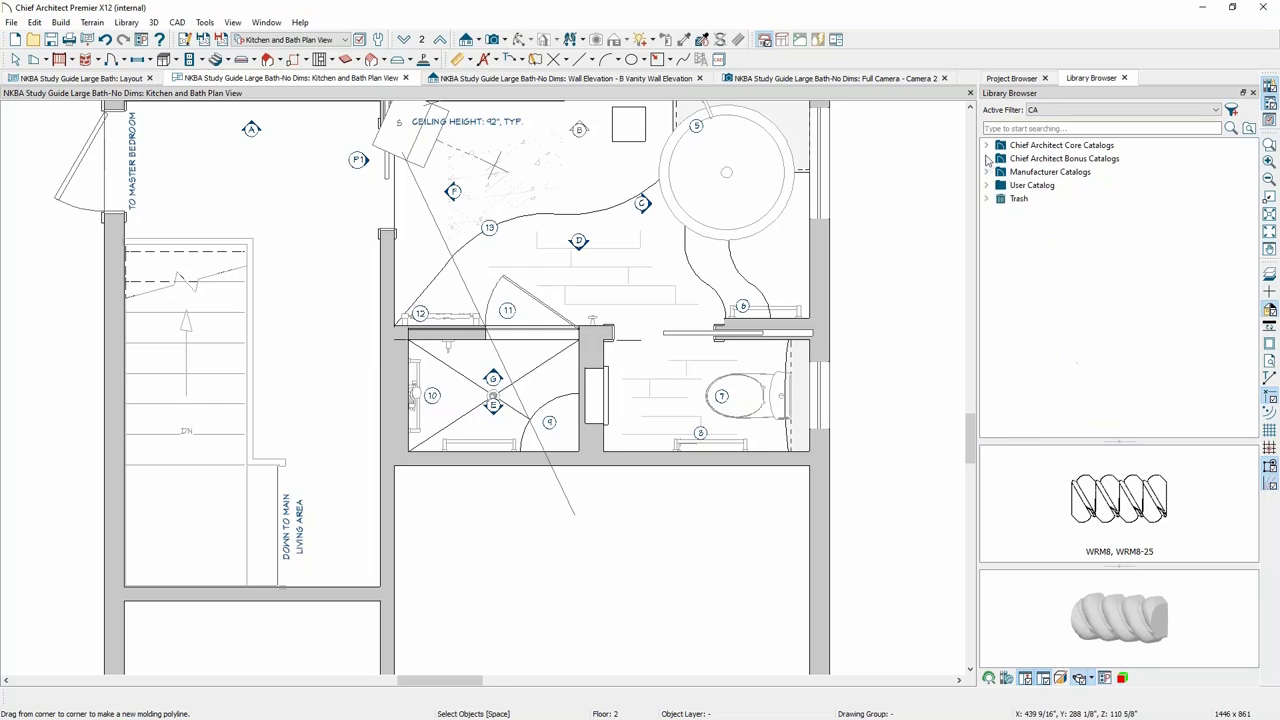
left_click(986, 158)
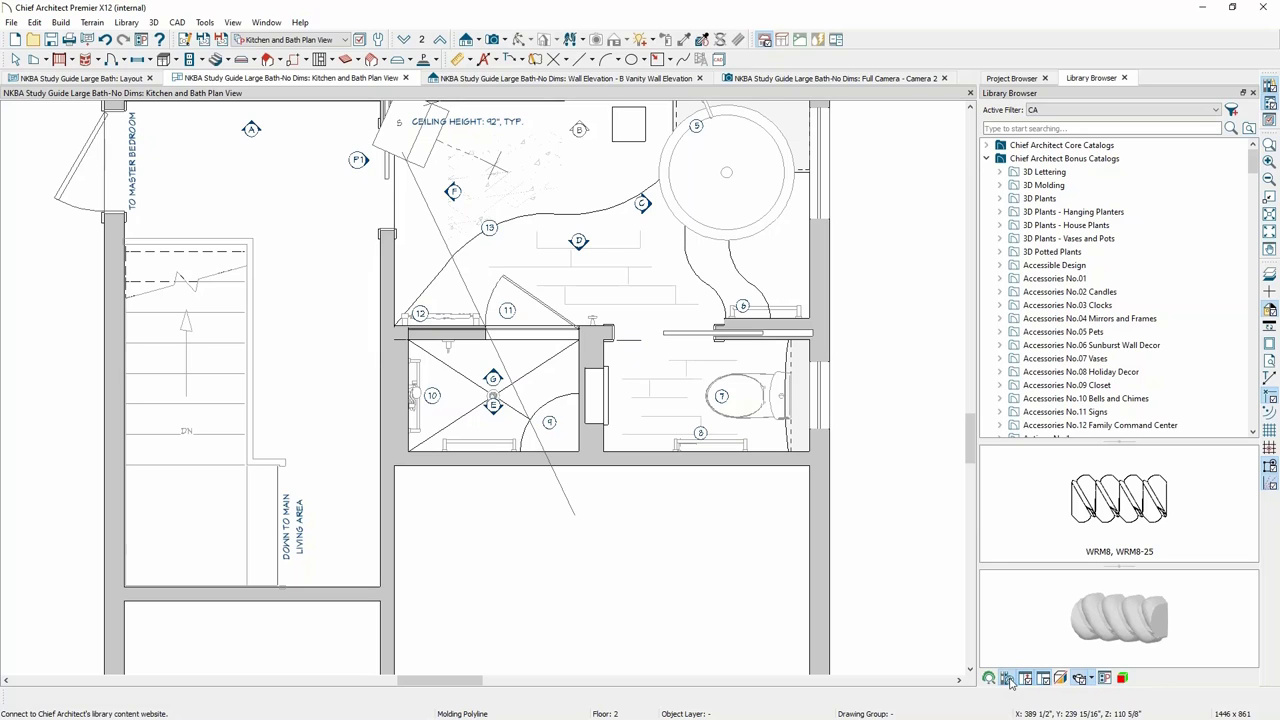
Switch to the web browser, load chiefarchitect.com in a new tab, and open the Catalog Downloads page.
left_click(1008, 680)
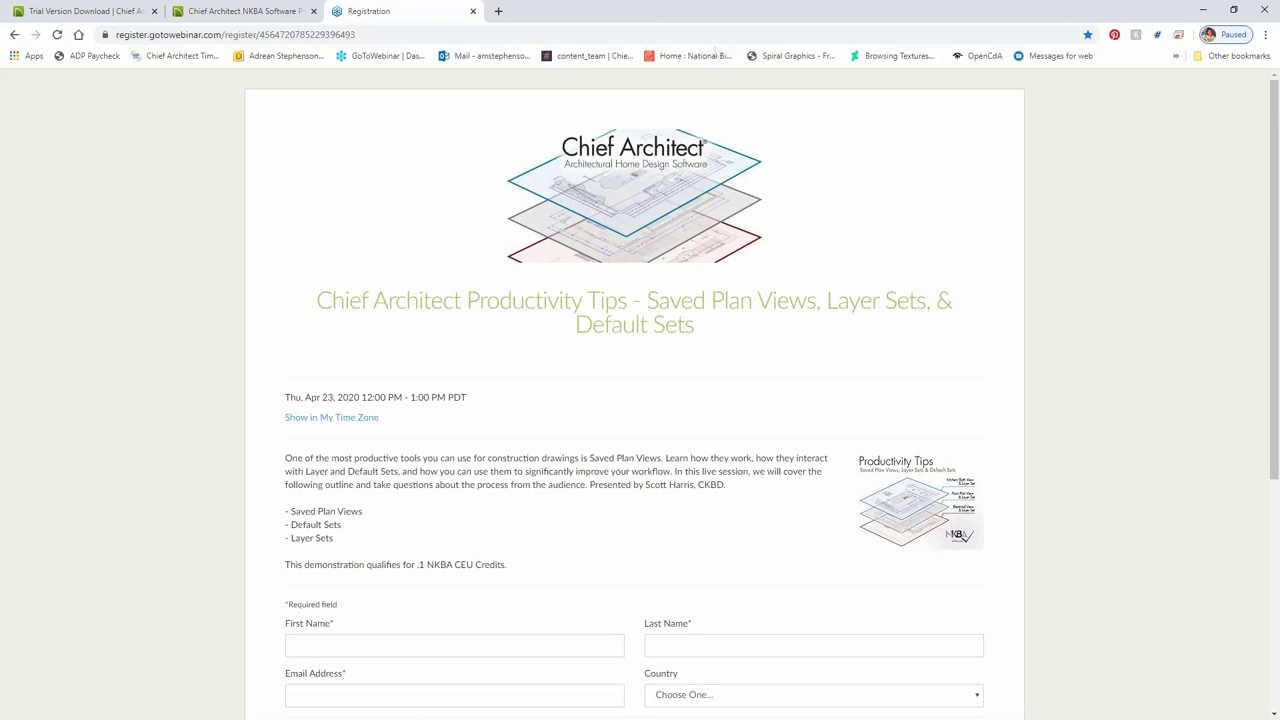
left_click(498, 11)
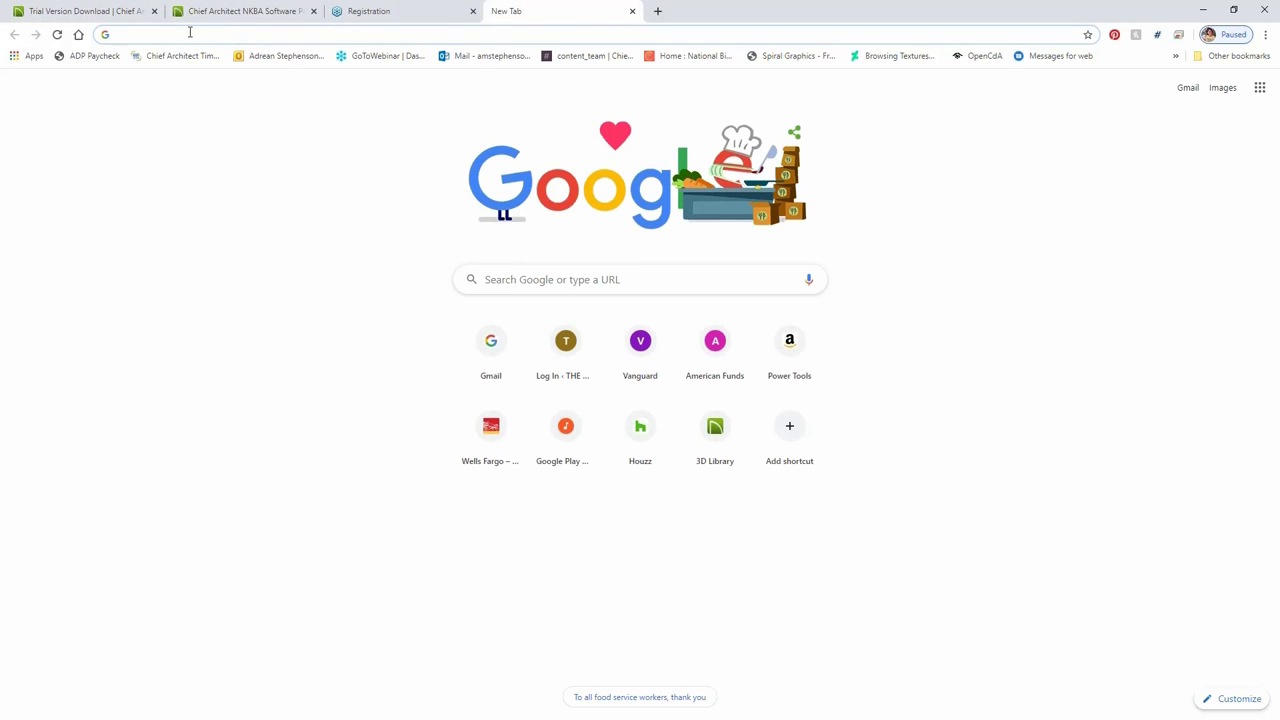
type("chief")
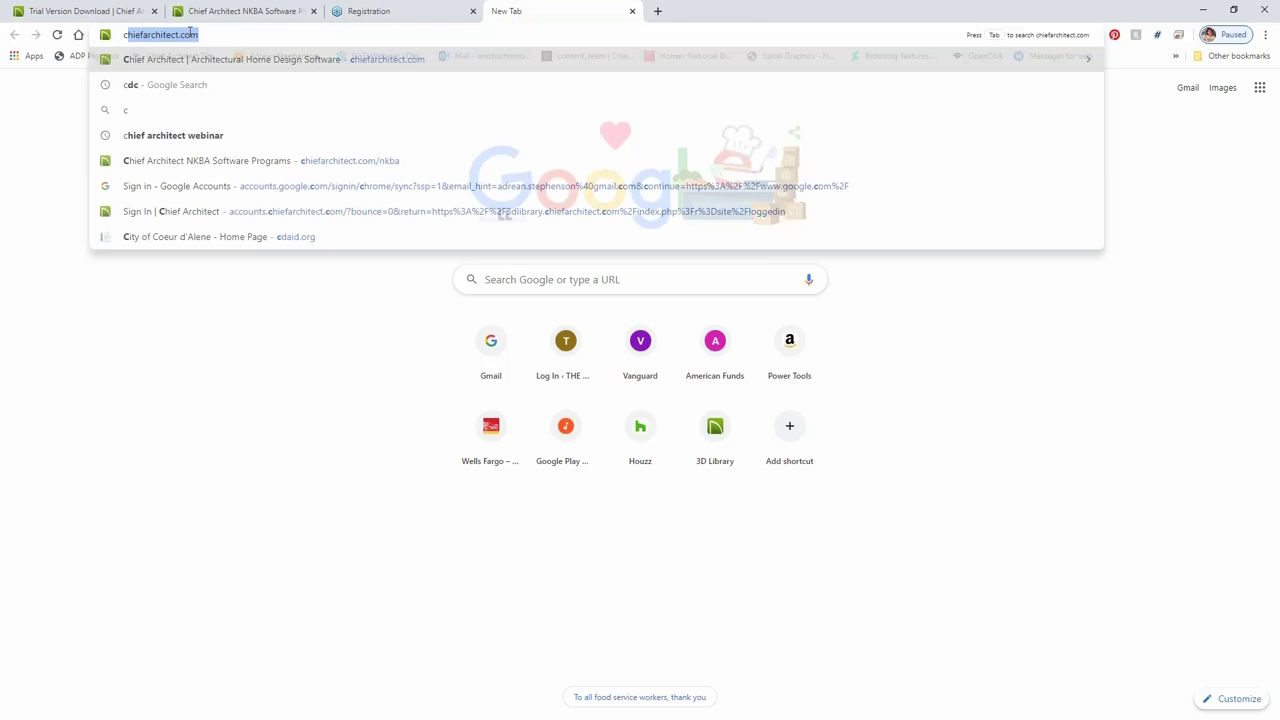
left_click(251, 62)
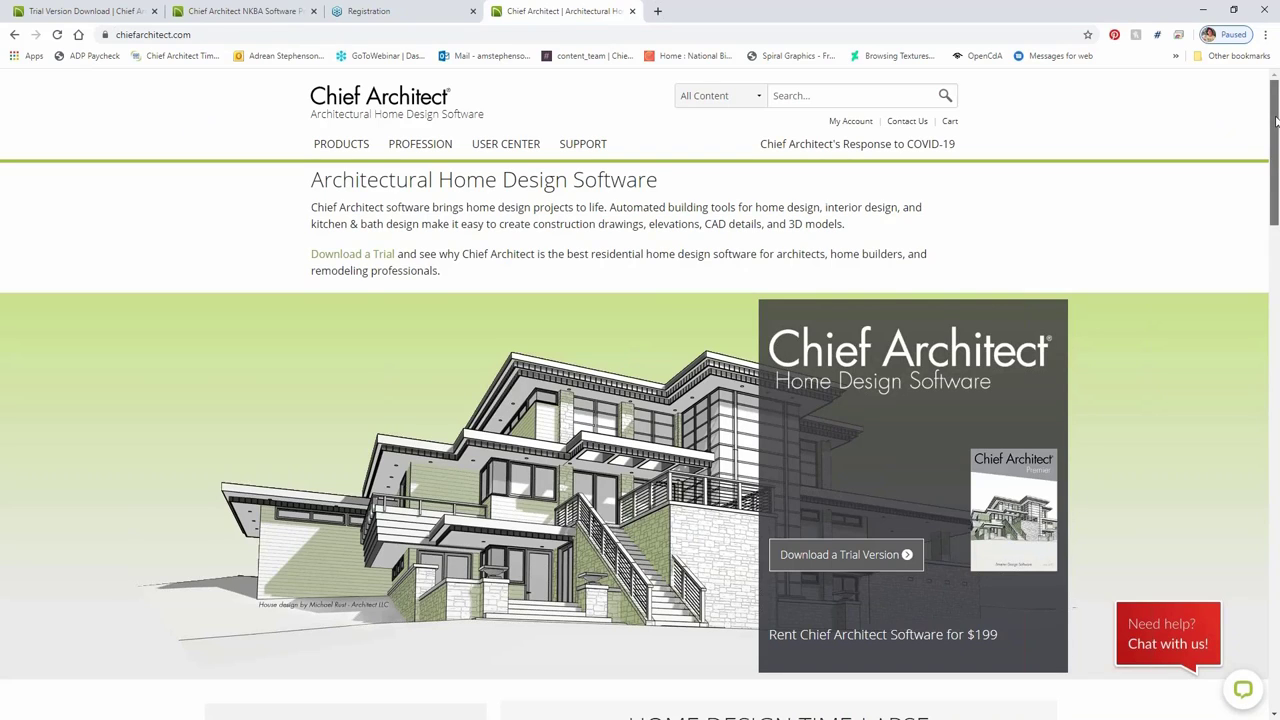
left_click_drag(1276, 120, 975, 100)
mouse_move(506, 148)
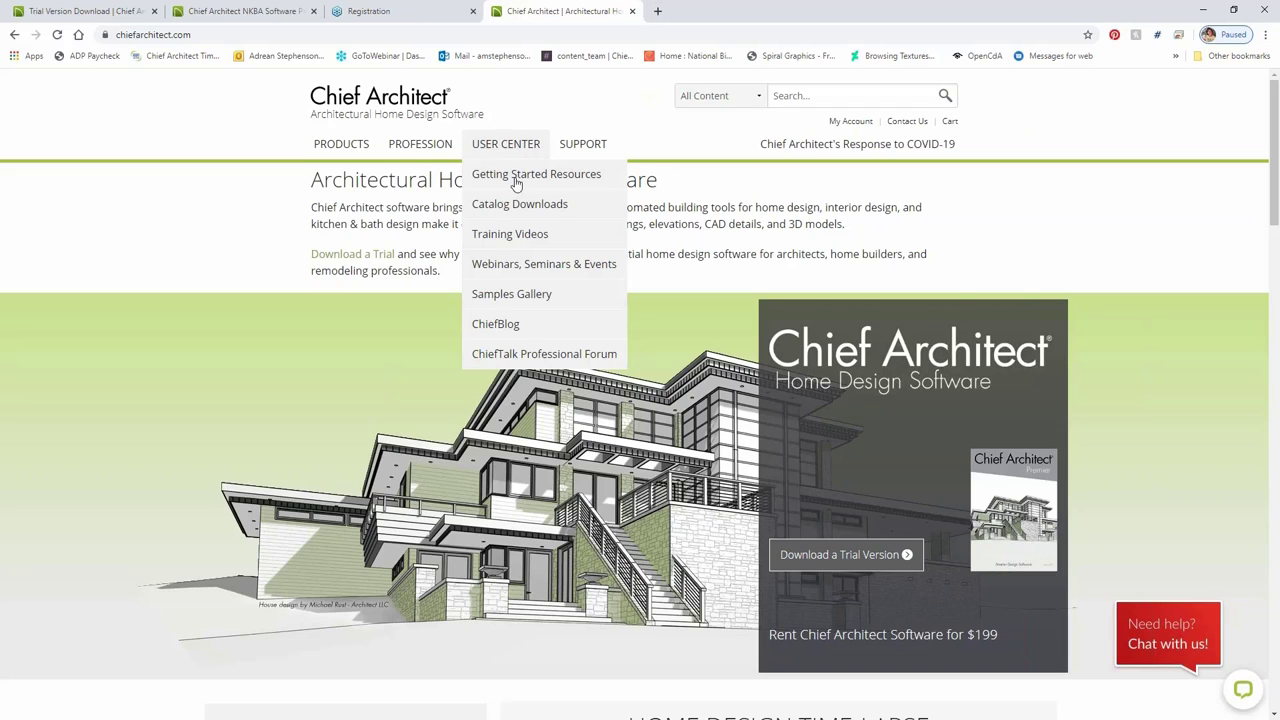
left_click(519, 205)
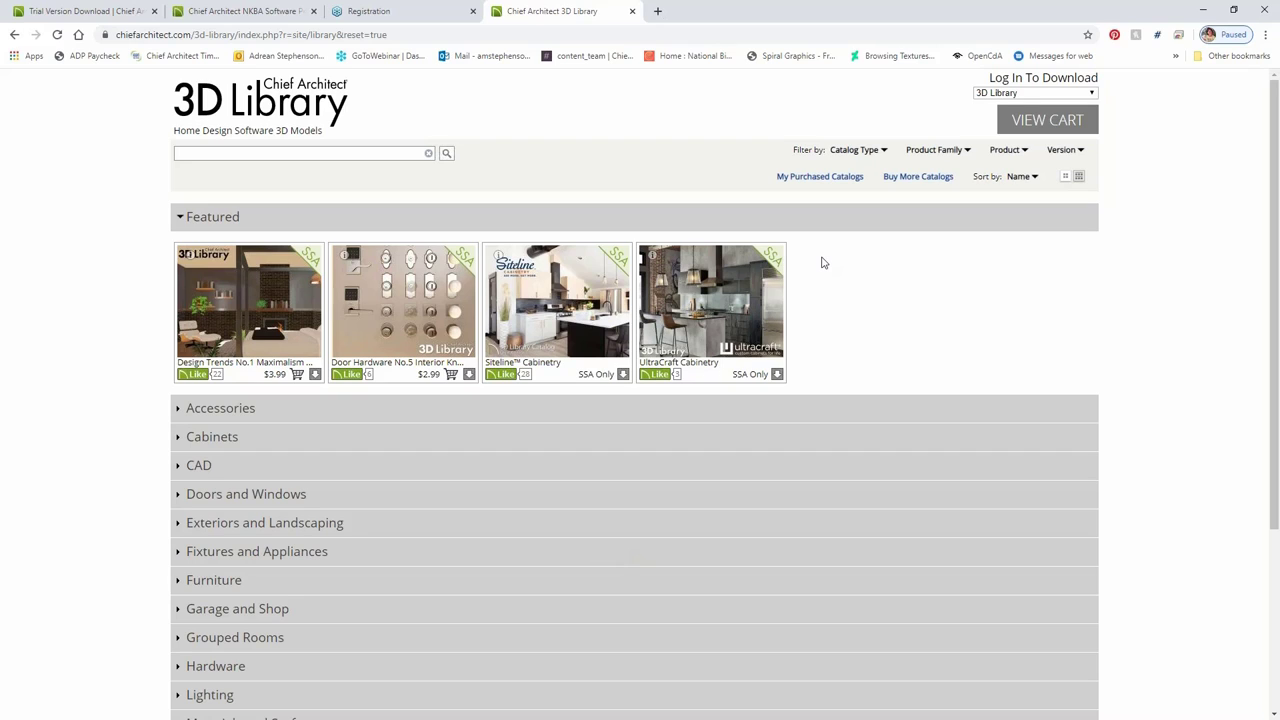
Try to download the UltraCraft Cabinetry catalog from the 3D Library, dismiss the login request, and return to Chief Architect.
left_click(777, 375)
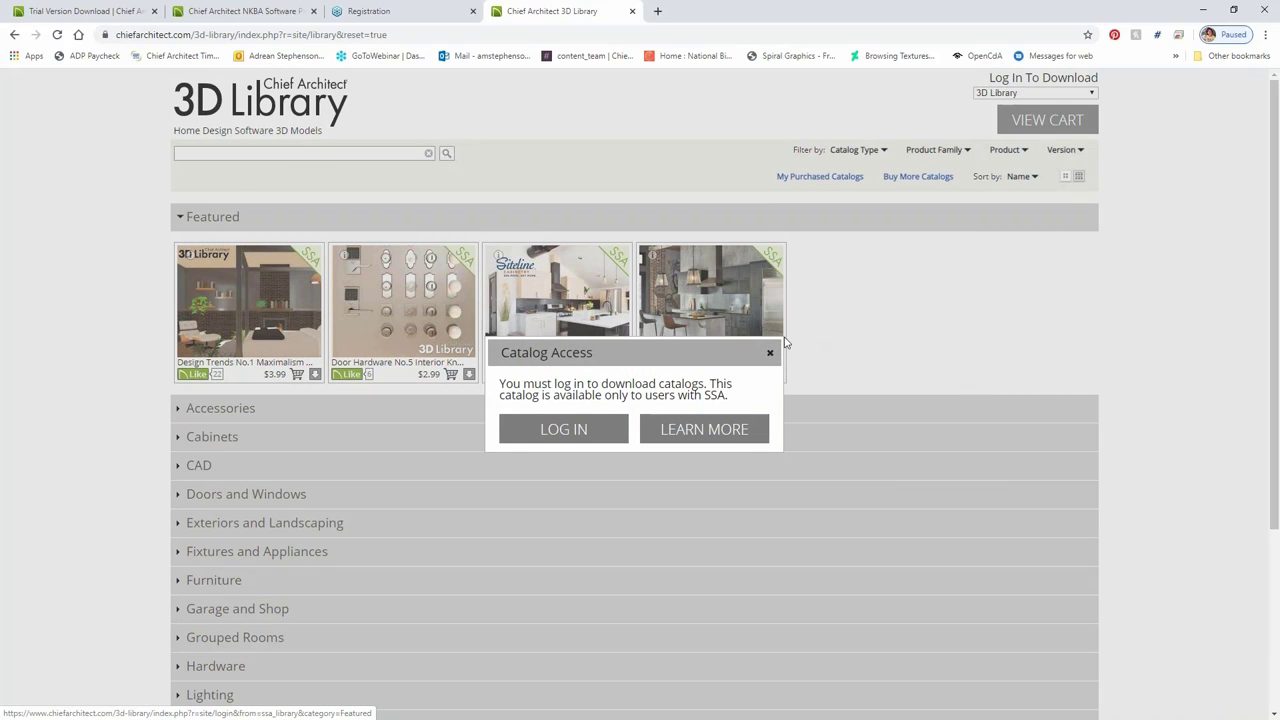
left_click(770, 354)
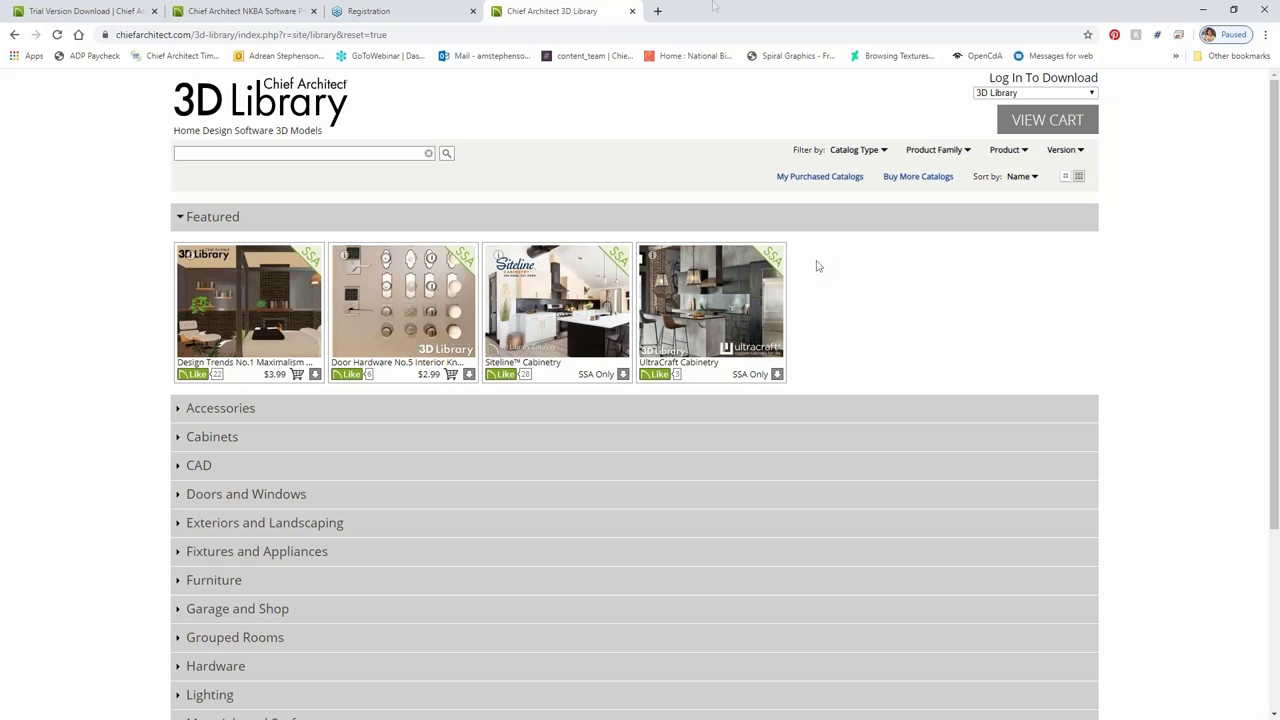
left_click(1203, 10)
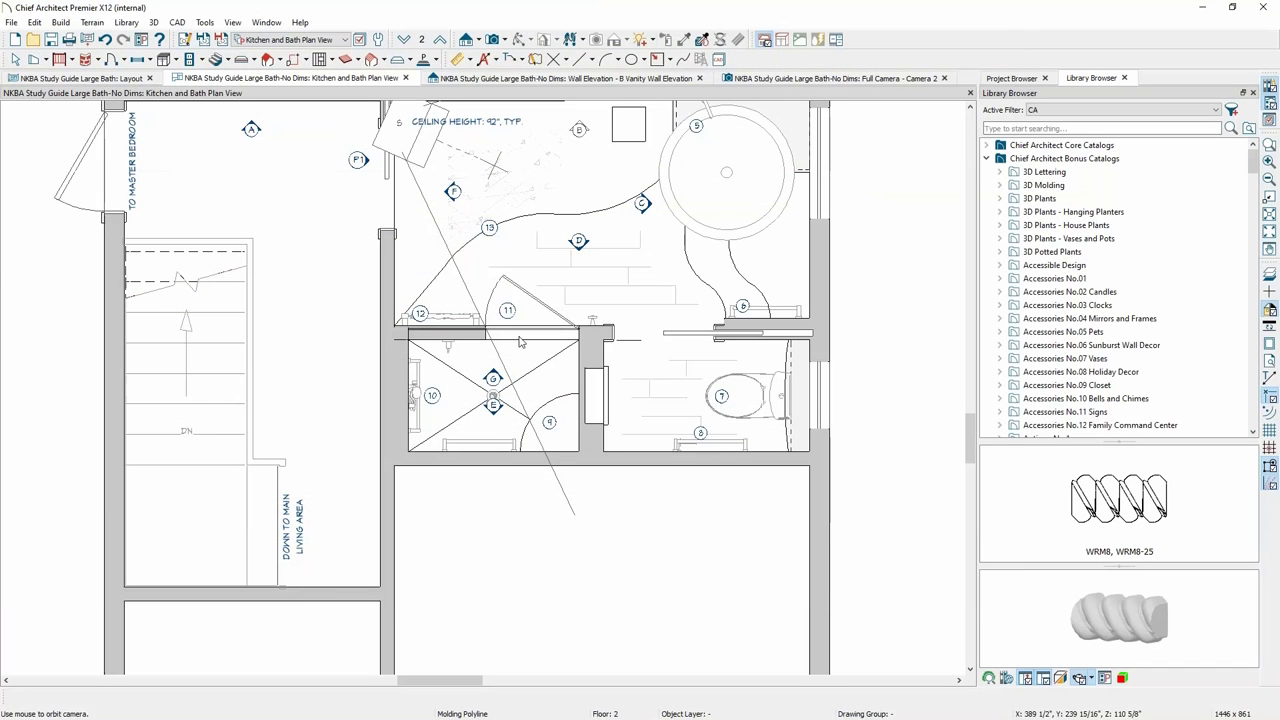
Collapse the Chief Architect Bonus Catalogs in the library and fit the whole bathroom plan with its notes in view.
left_click(1033, 159)
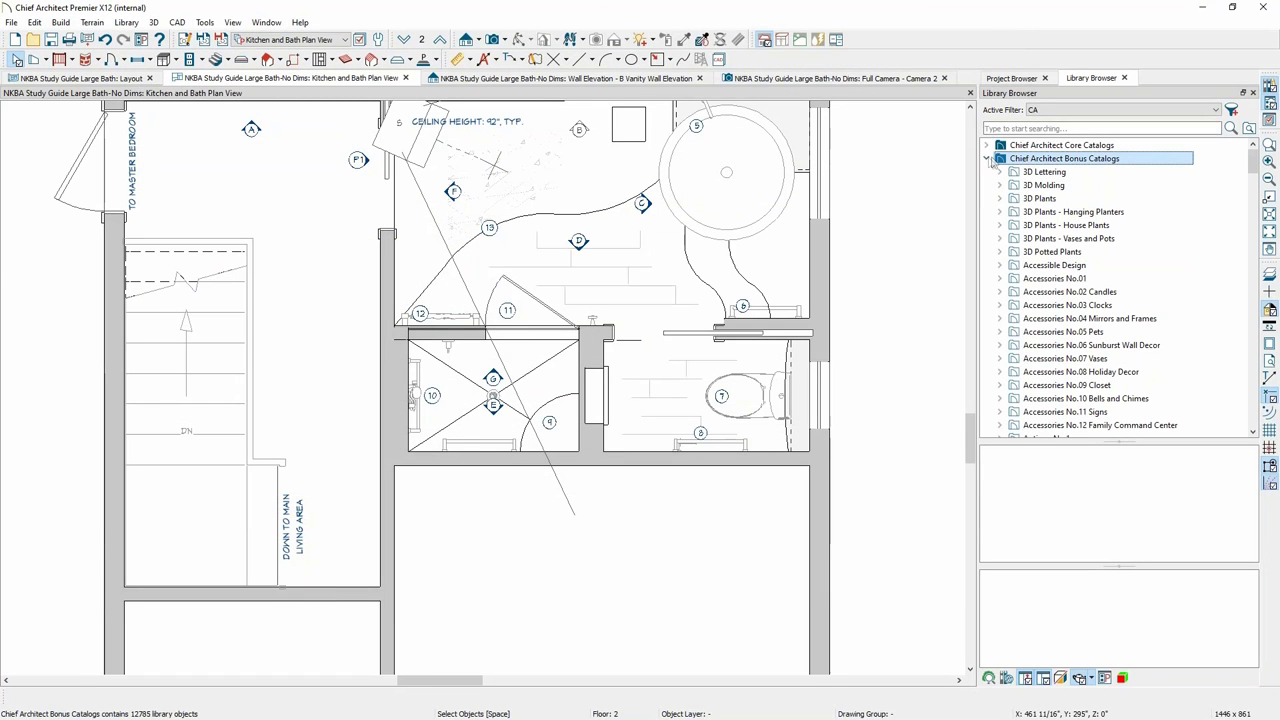
left_click(987, 159)
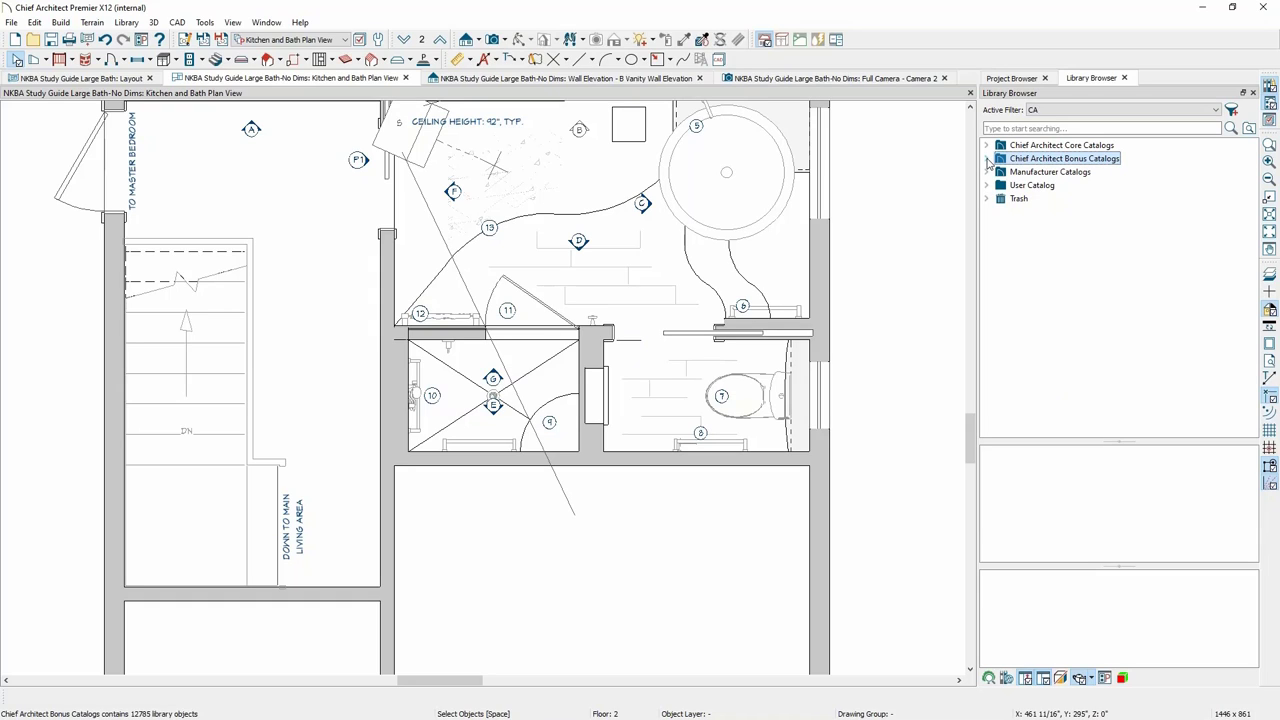
left_click(1270, 216)
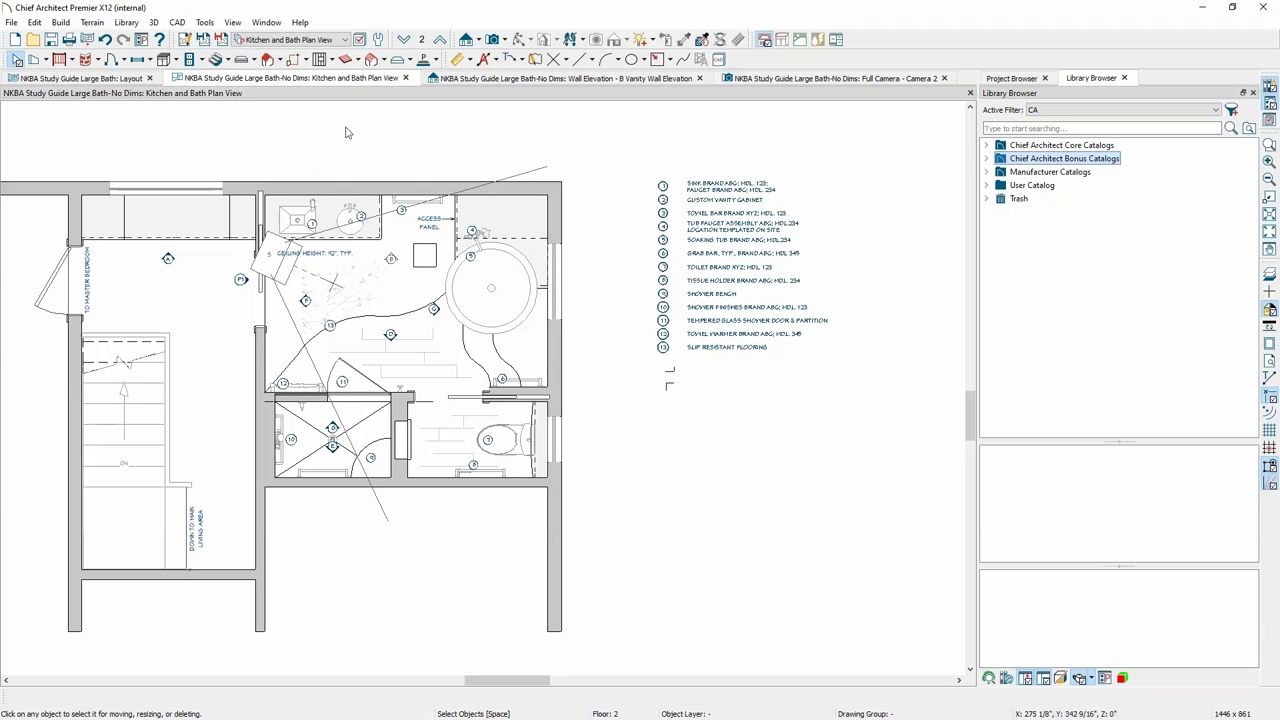
Place a Bath Note reading "Test Note" outside the bathroom's exterior wall, between the toilet room and the note schedule.
left_click(521, 60)
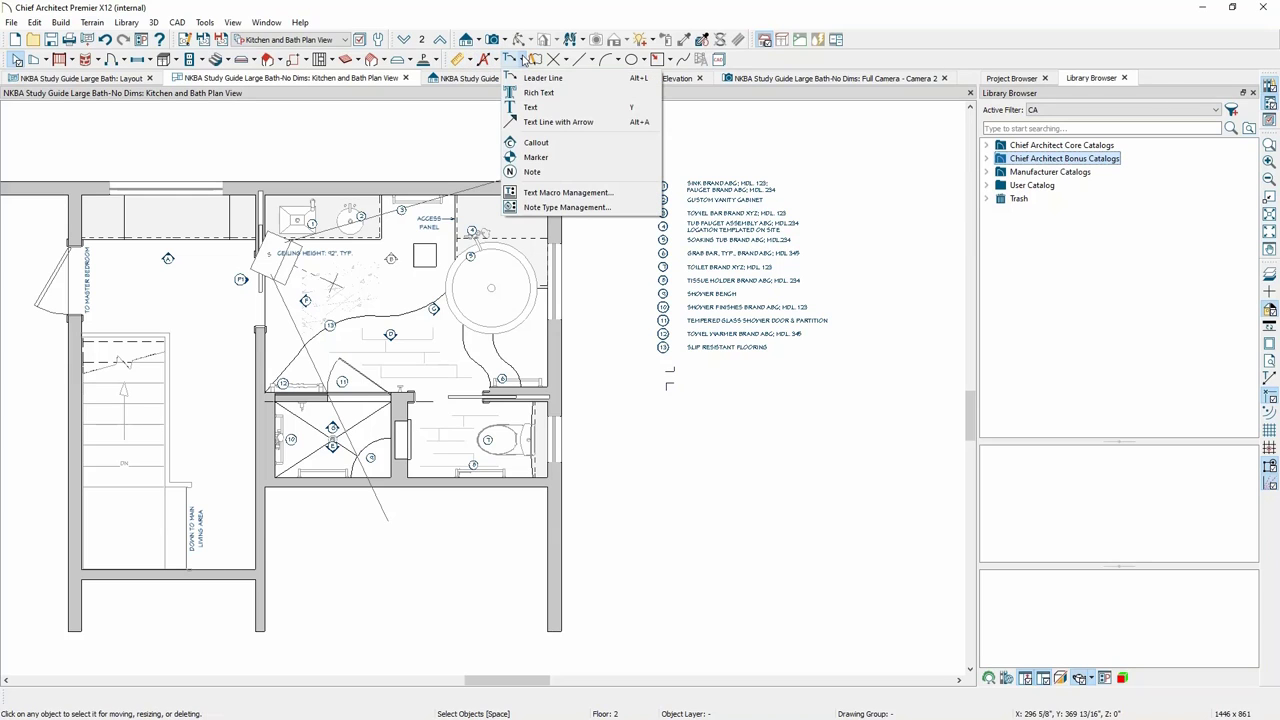
left_click(532, 173)
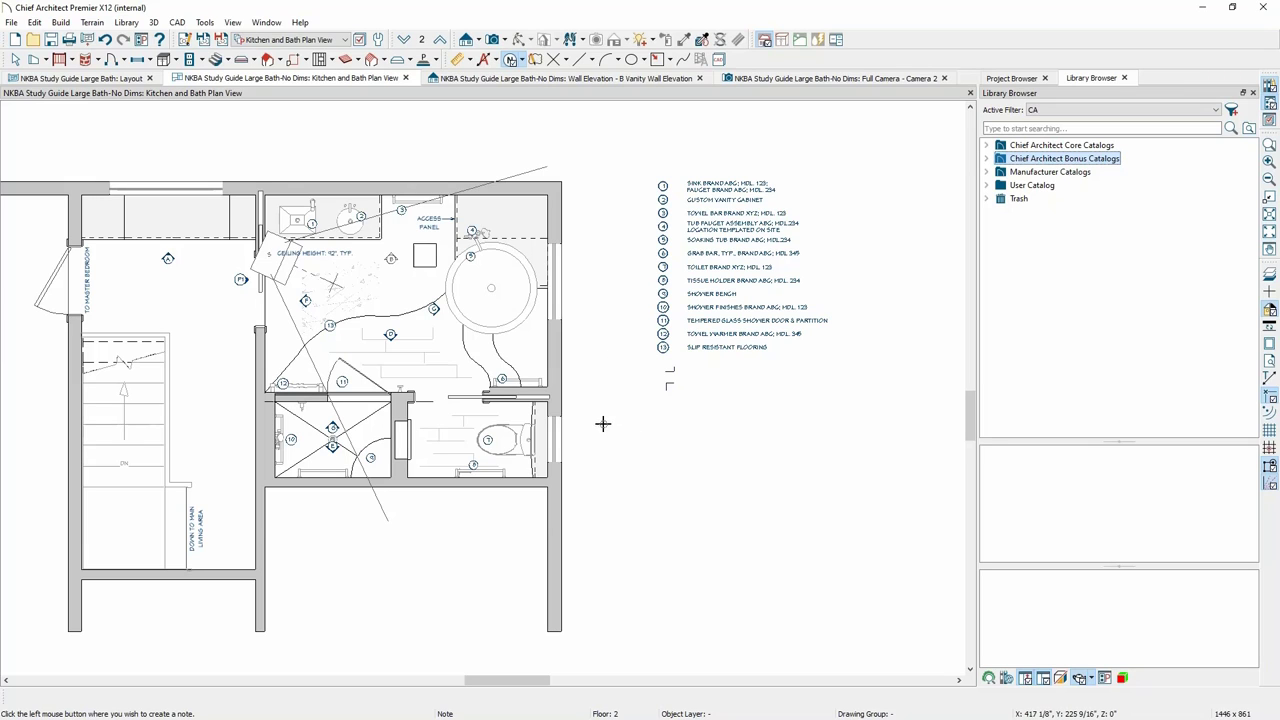
left_click(599, 430)
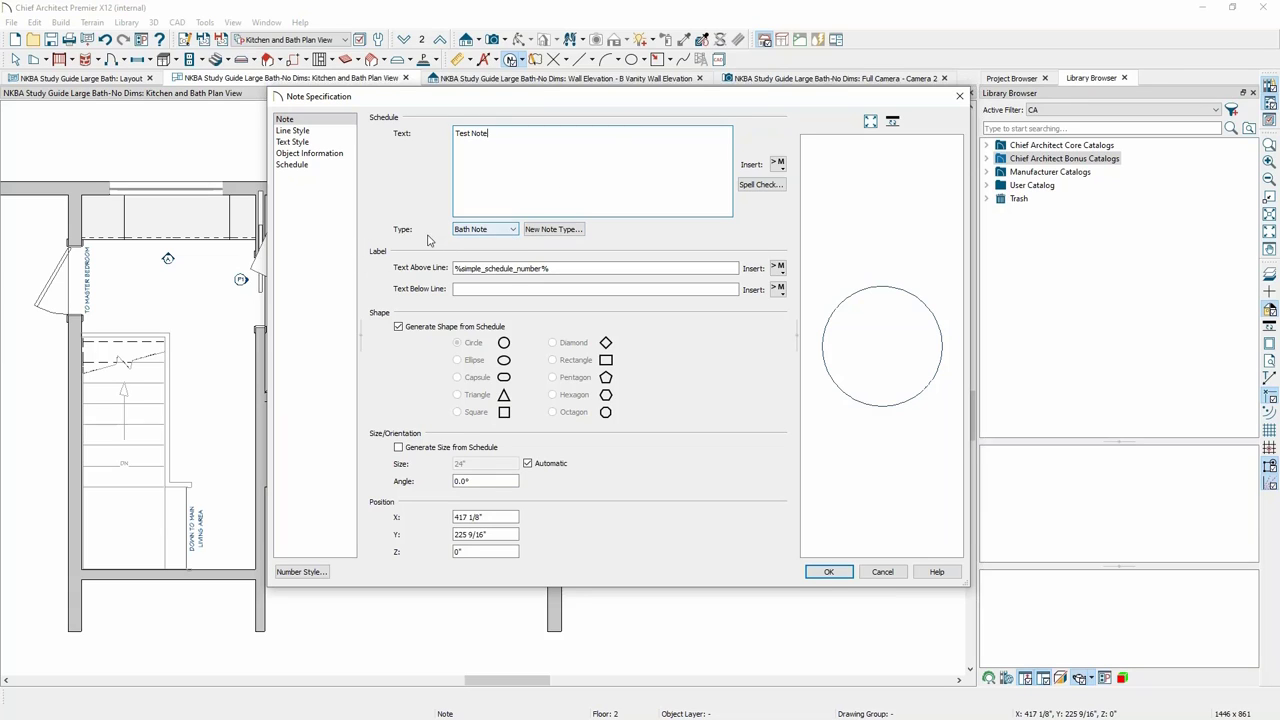
left_click(514, 232)
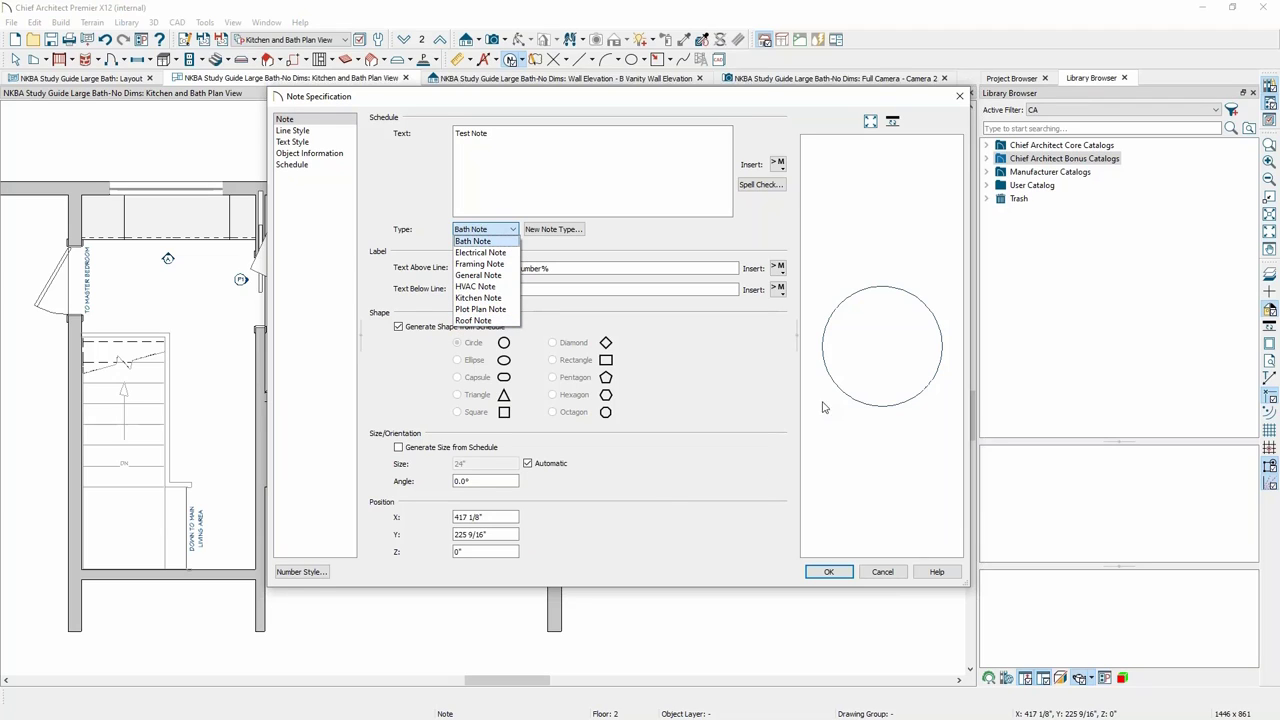
left_click(829, 572)
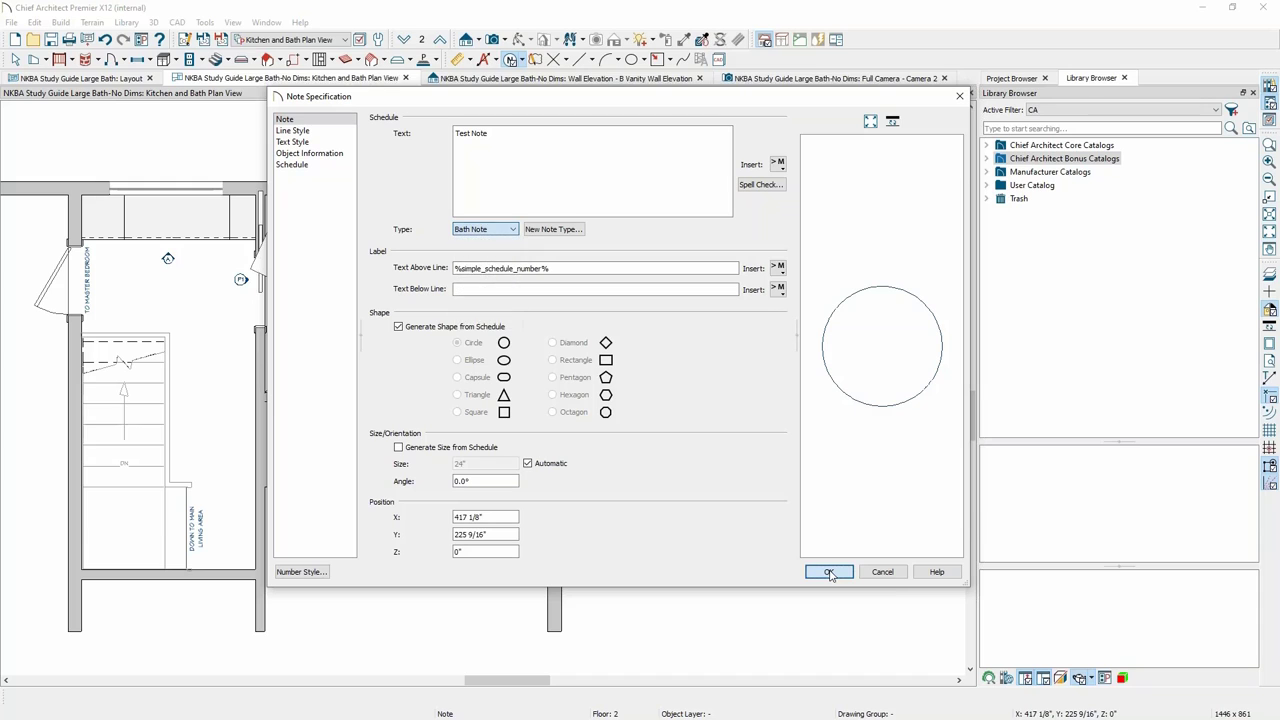
left_click(829, 572)
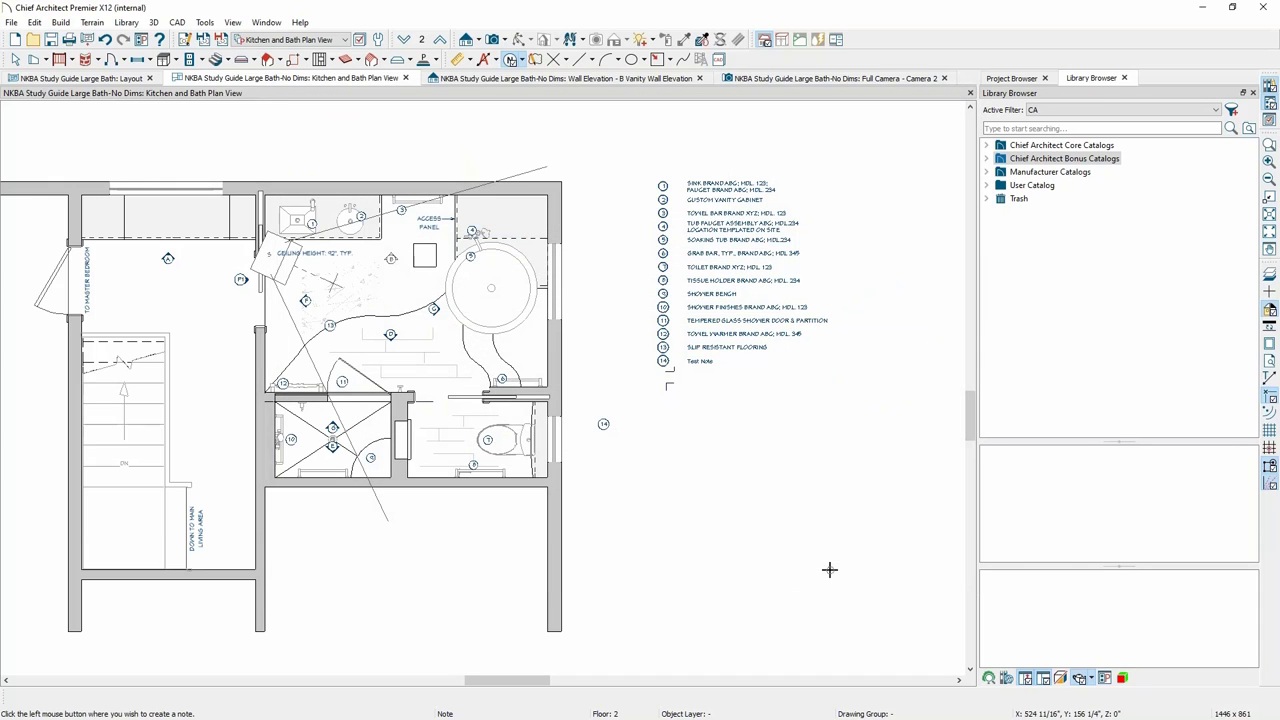
left_click(657, 59)
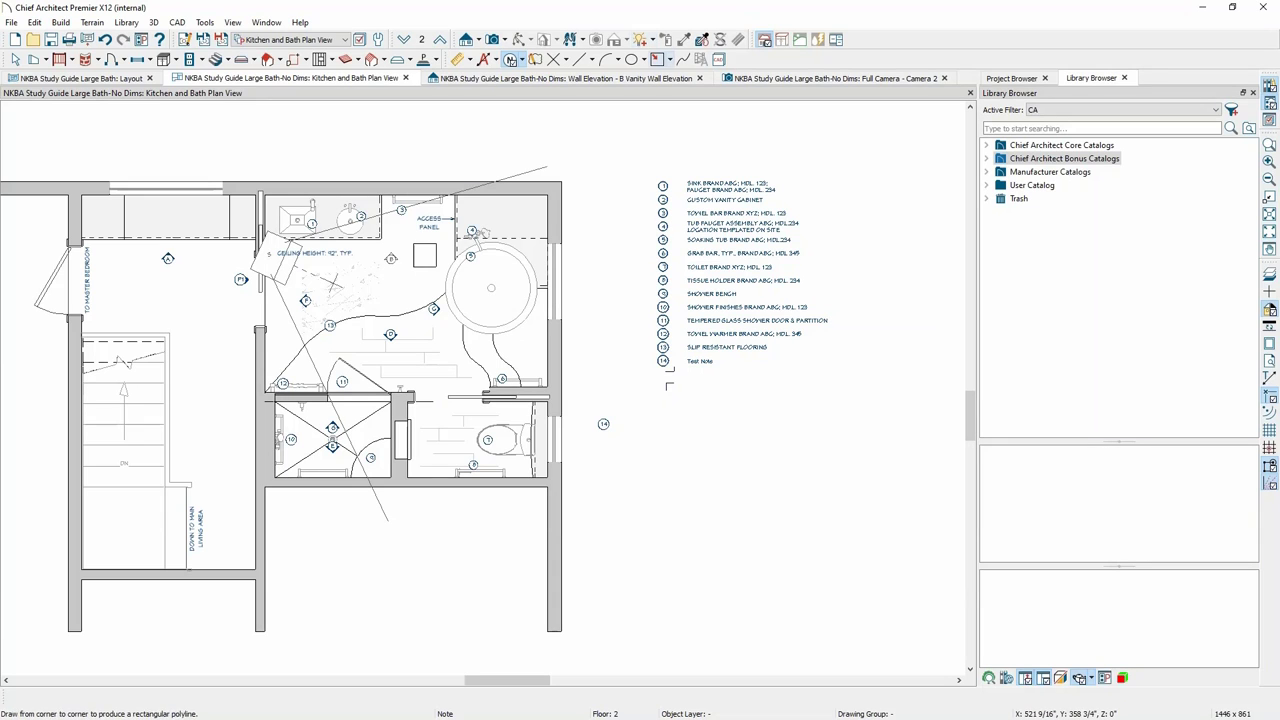
scroll(708, 380, "up", 2)
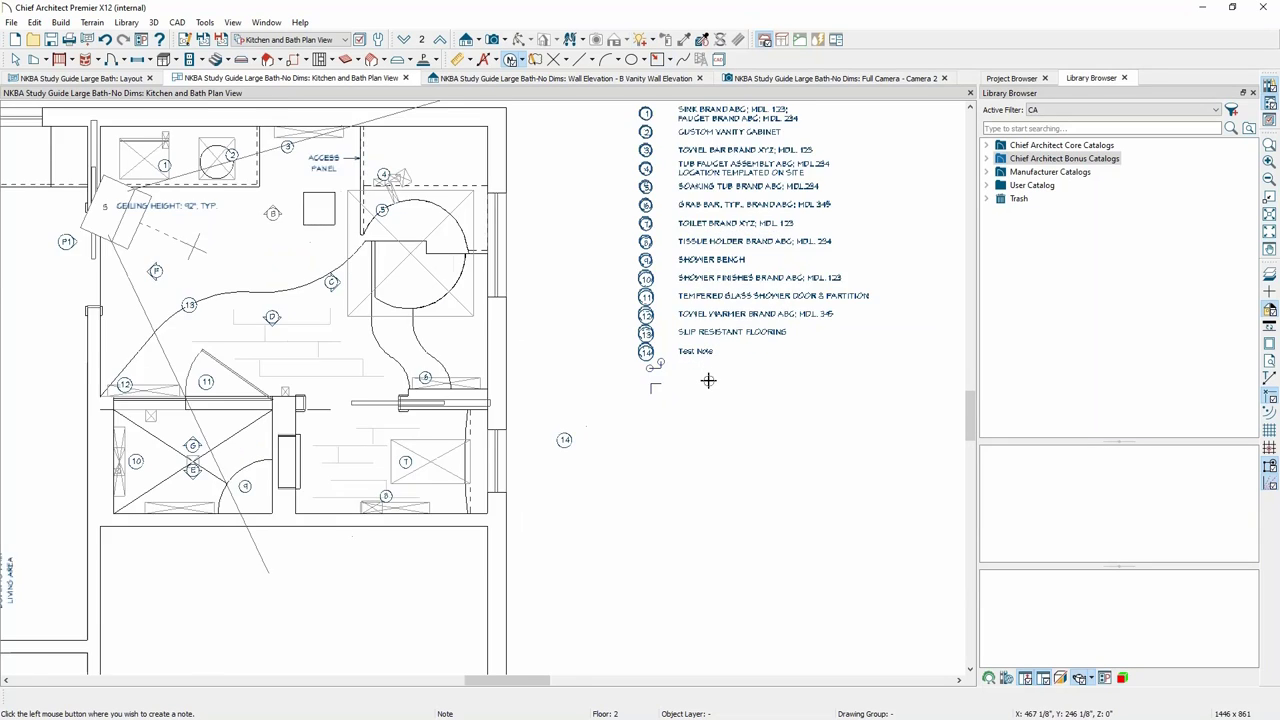
scroll(708, 380, "up", 1)
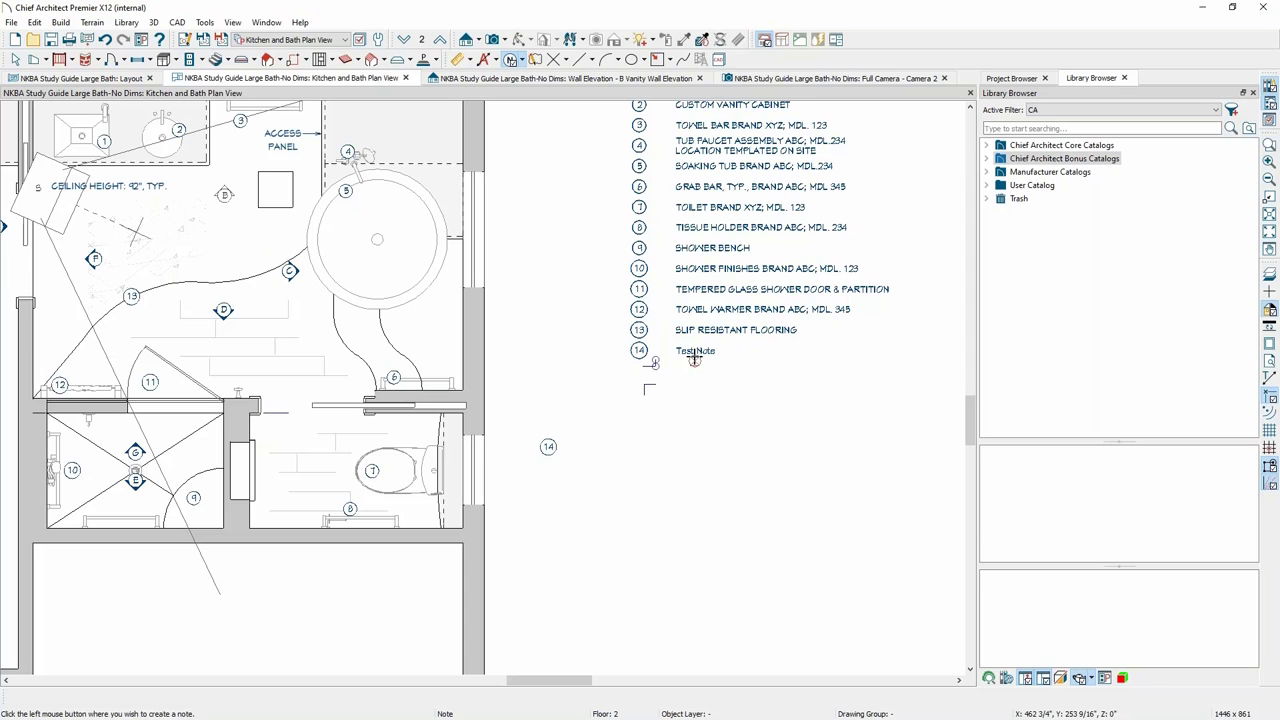
middle_click_drag(694, 358, 592, 480)
key("space")
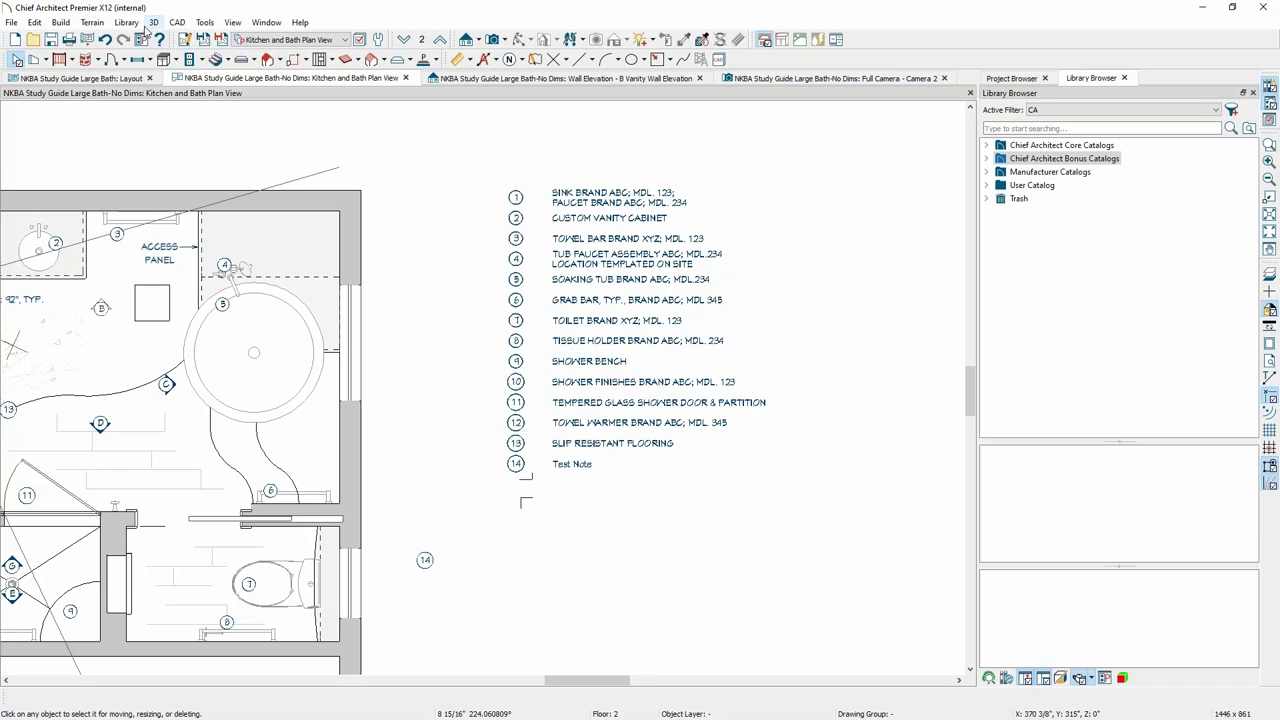
Place a second note schedule beside the existing note list and delete it again.
left_click(206, 22)
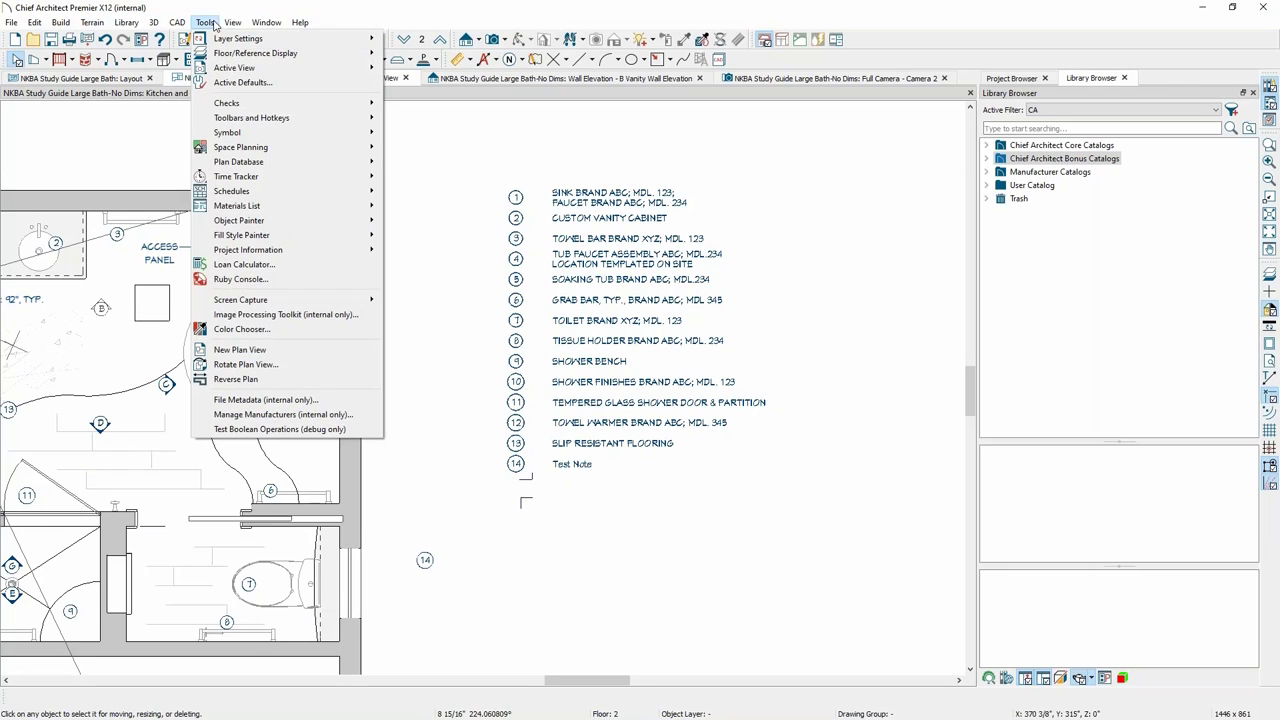
mouse_move(224, 193)
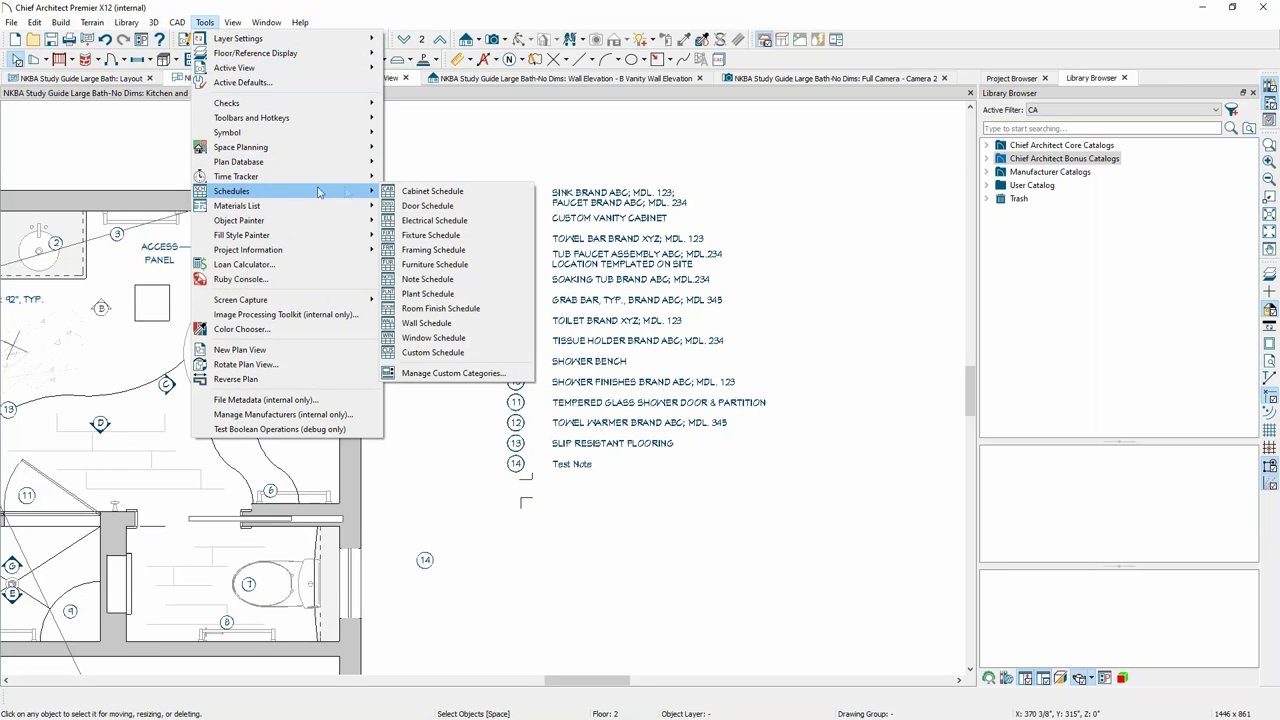
left_click(420, 280)
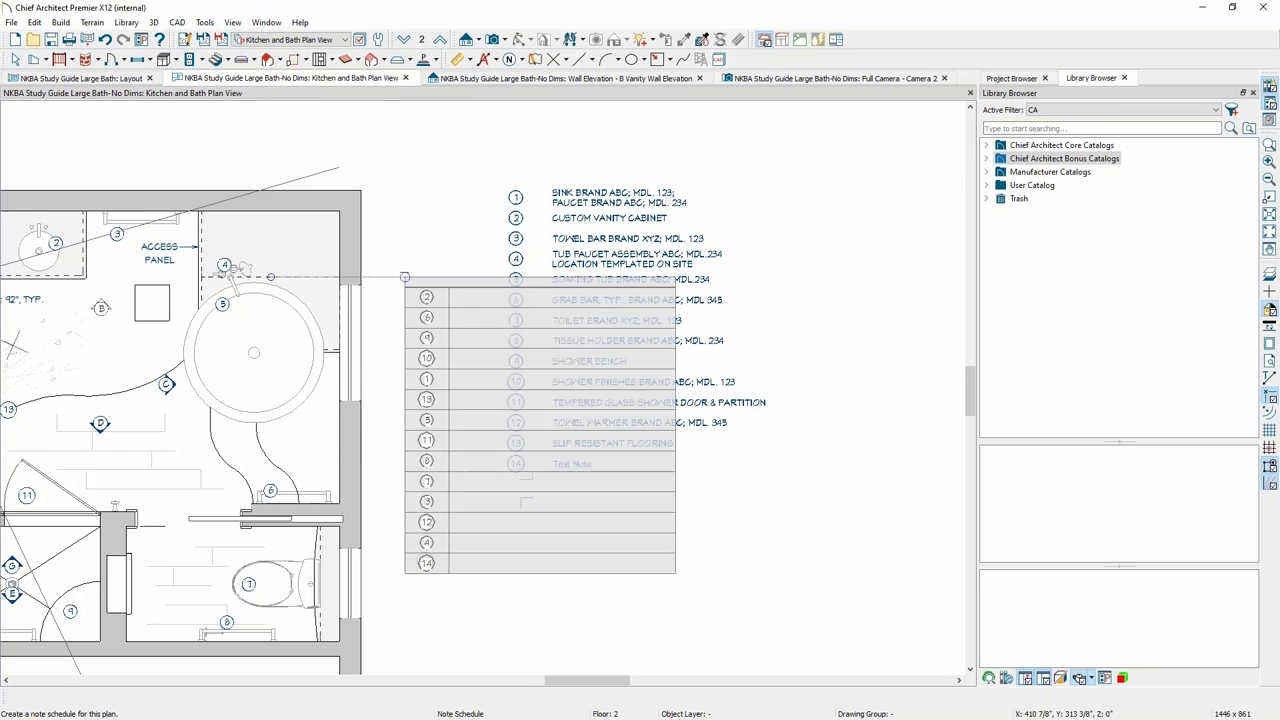
left_click(833, 186)
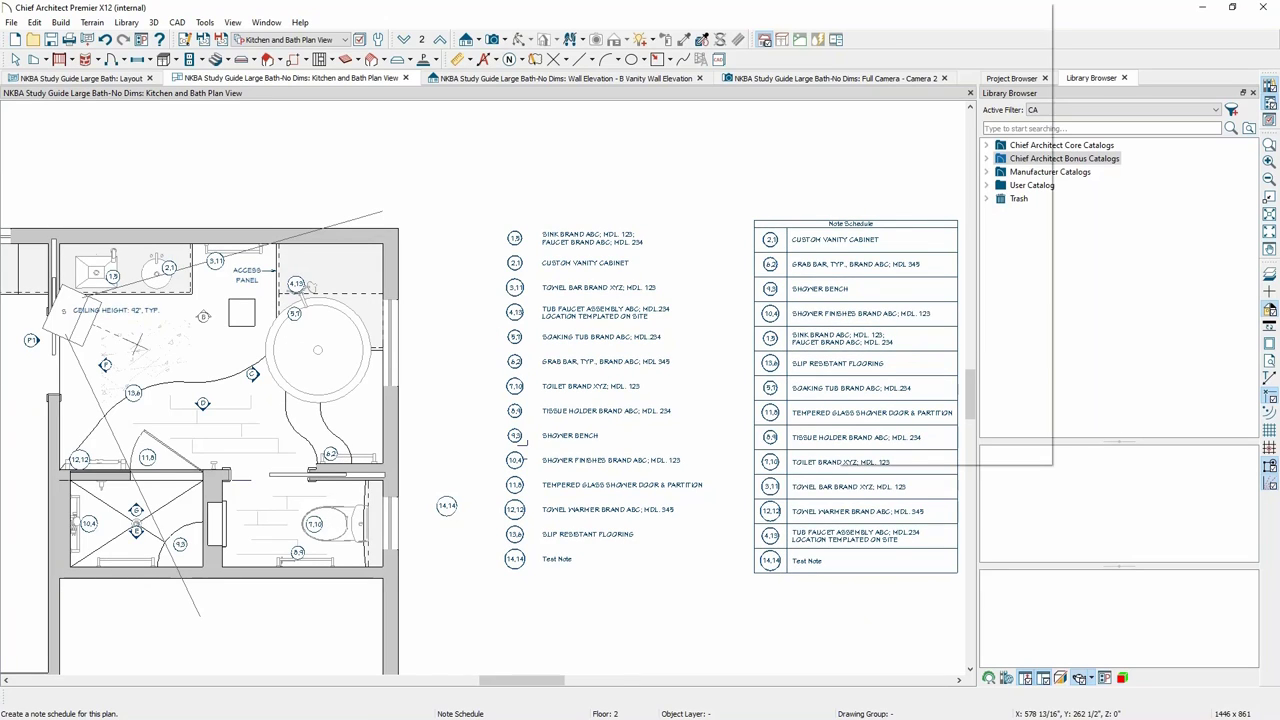
right_click(838, 463)
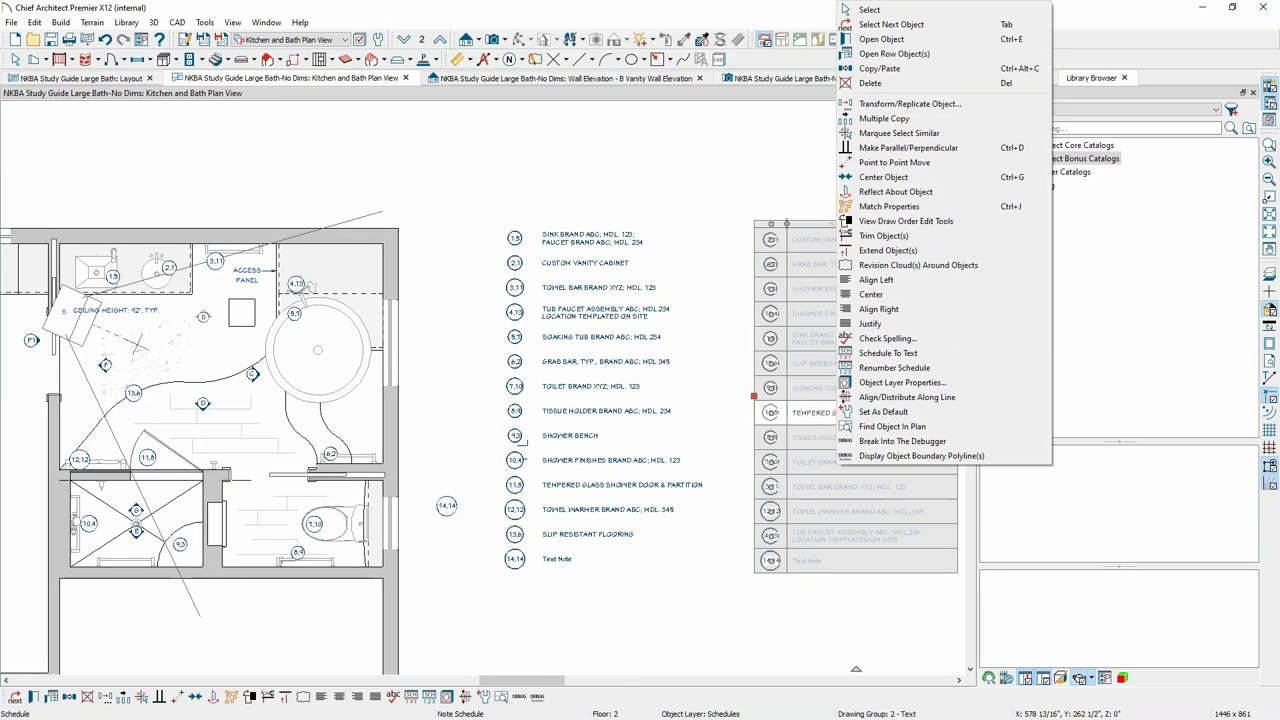
left_click(870, 83)
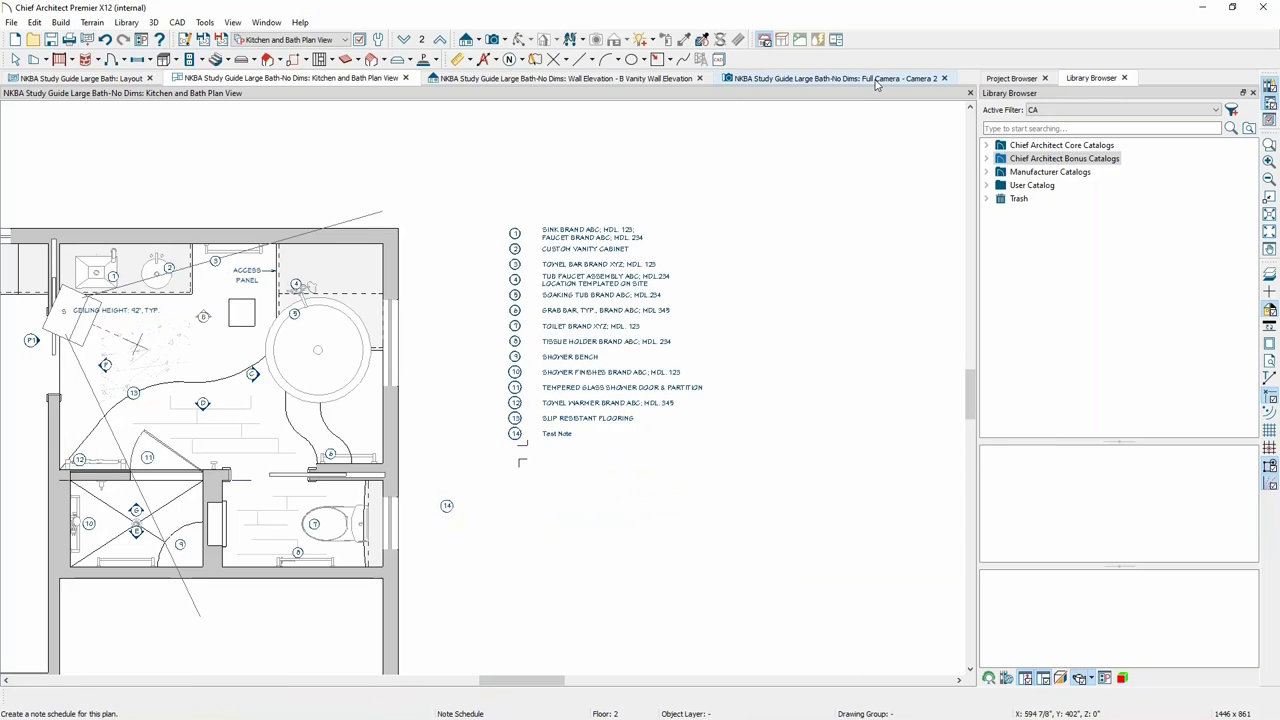
Reorder the note schedule so the tissue holder row sits third, directly below the custom vanity cabinet.
scroll(551, 322, "up", 2)
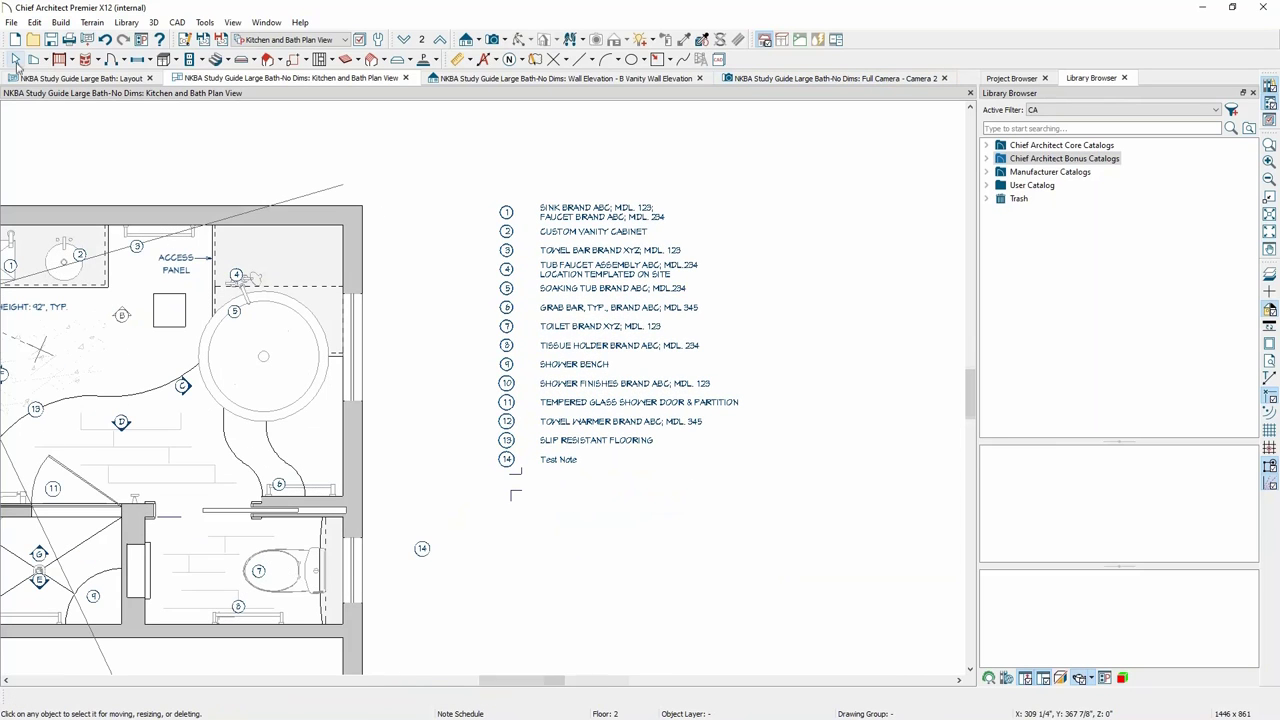
left_click(578, 345)
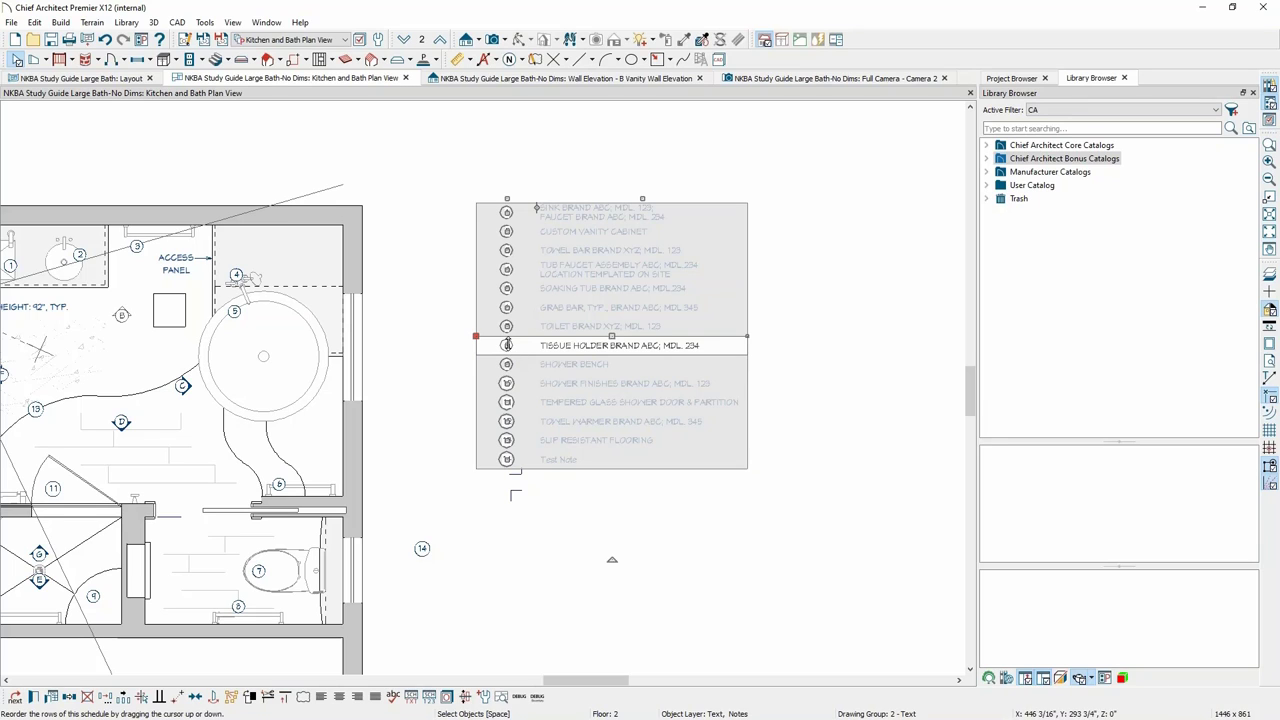
left_click_drag(506, 345, 506, 250)
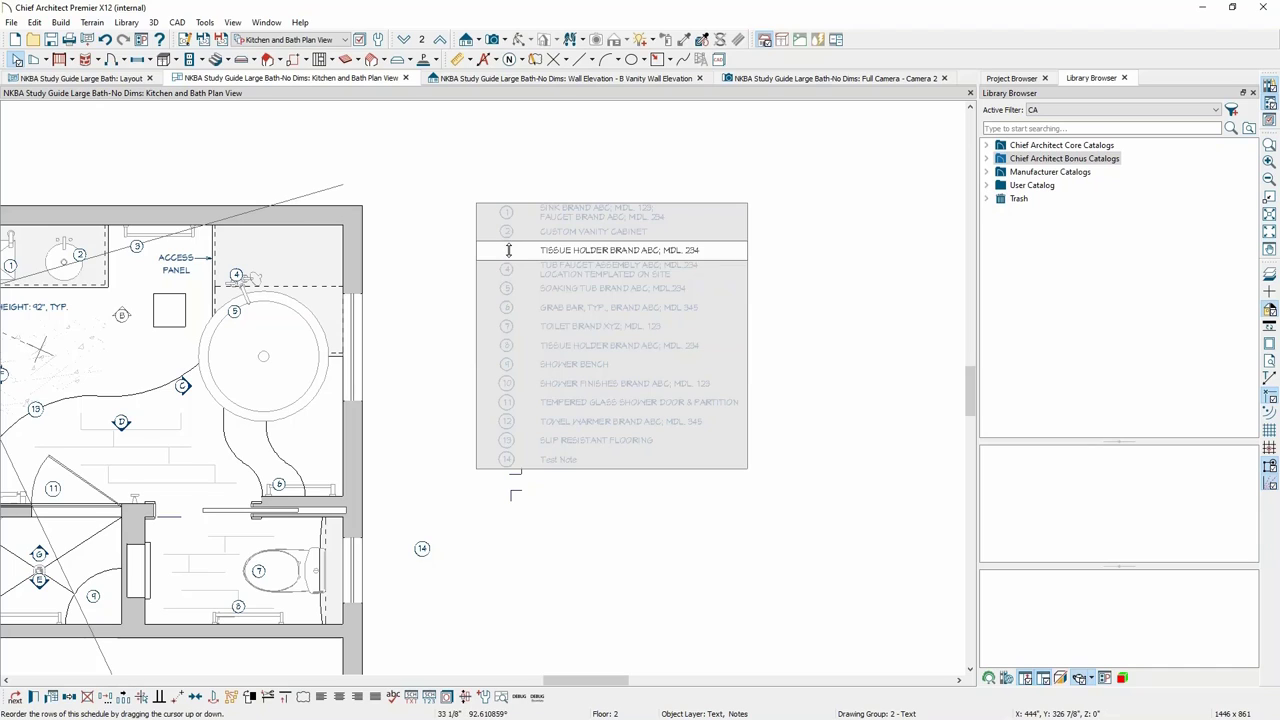
left_click(814, 337)
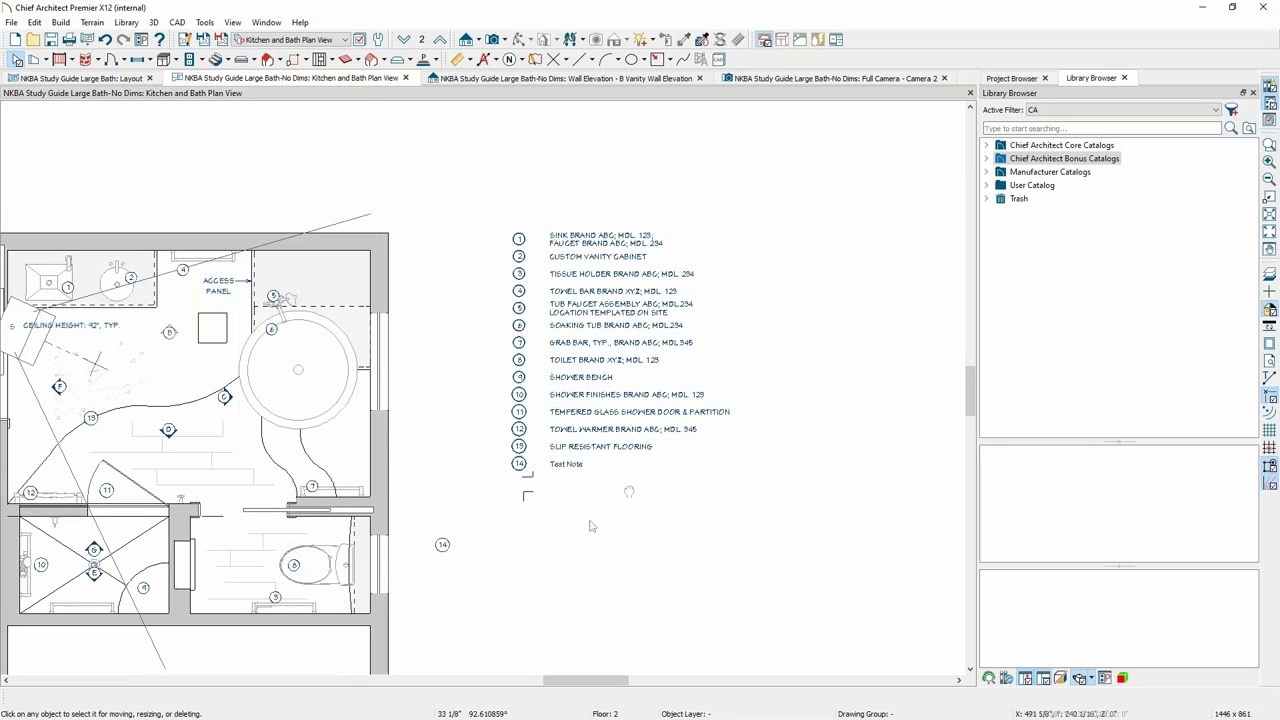
middle_click_drag(645, 511, 739, 459)
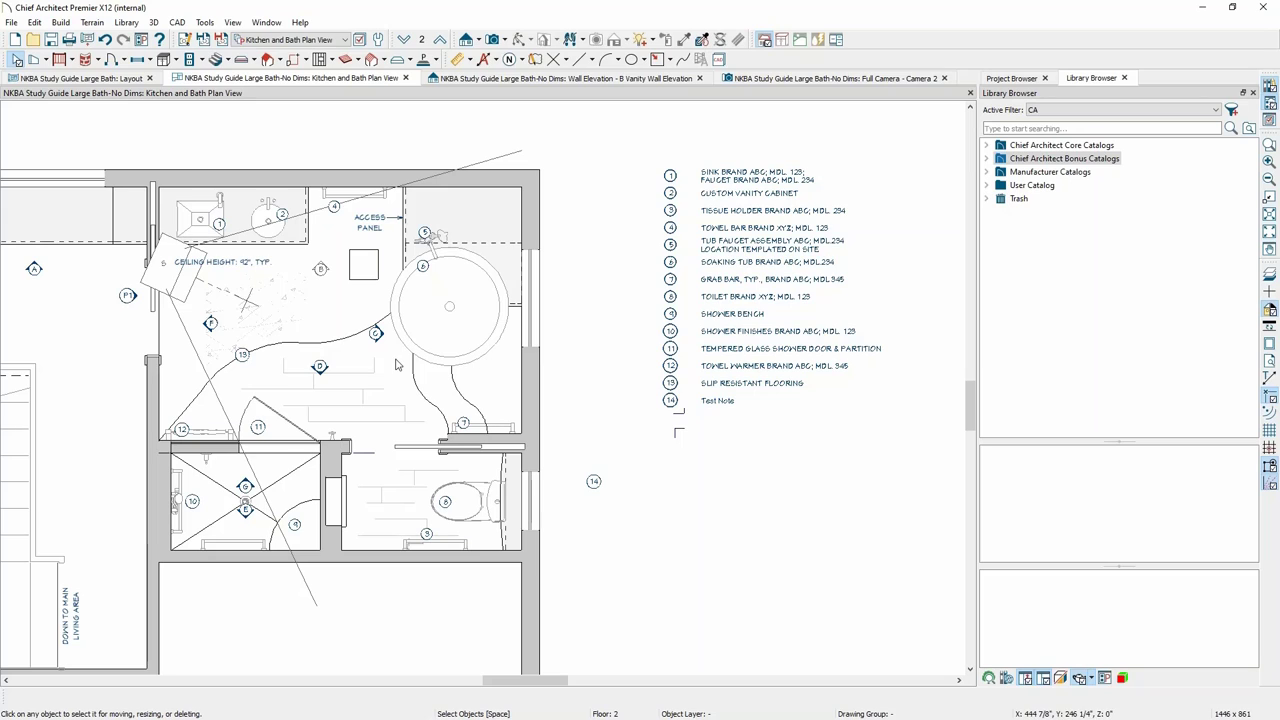
left_click(495, 59)
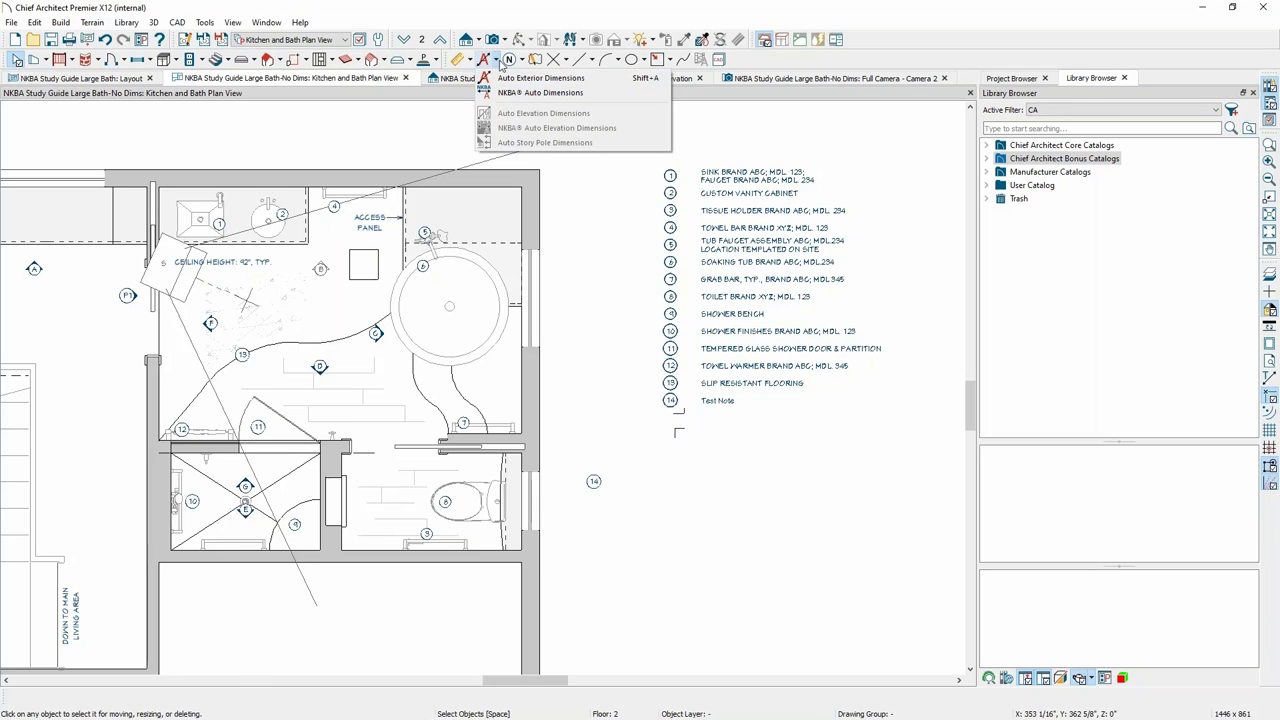
left_click(498, 60)
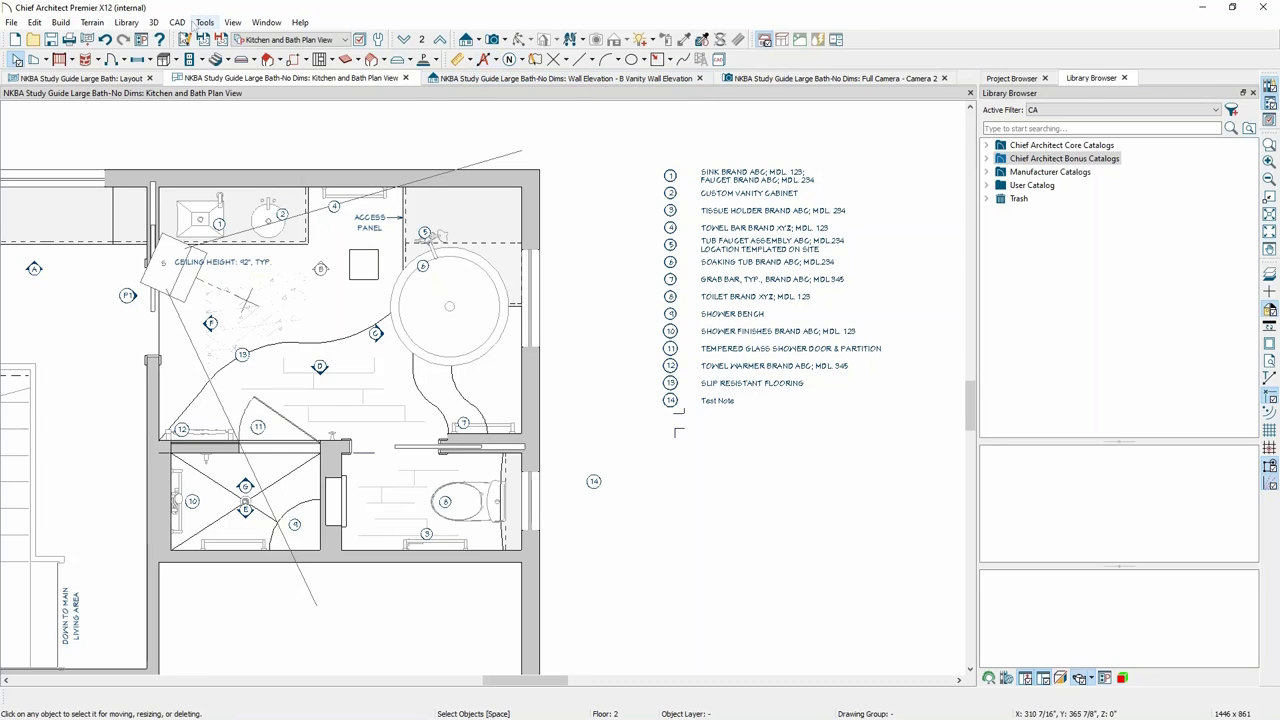
left_click(204, 22)
mouse_move(178, 24)
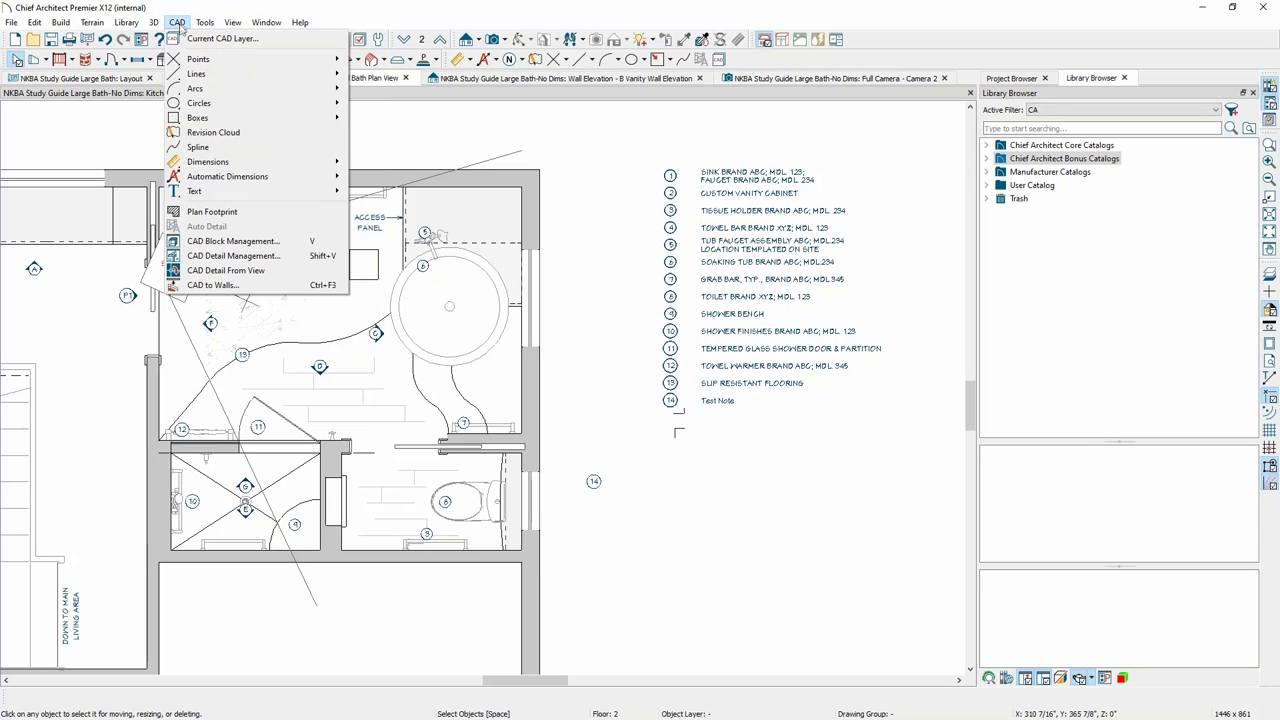
mouse_move(199, 178)
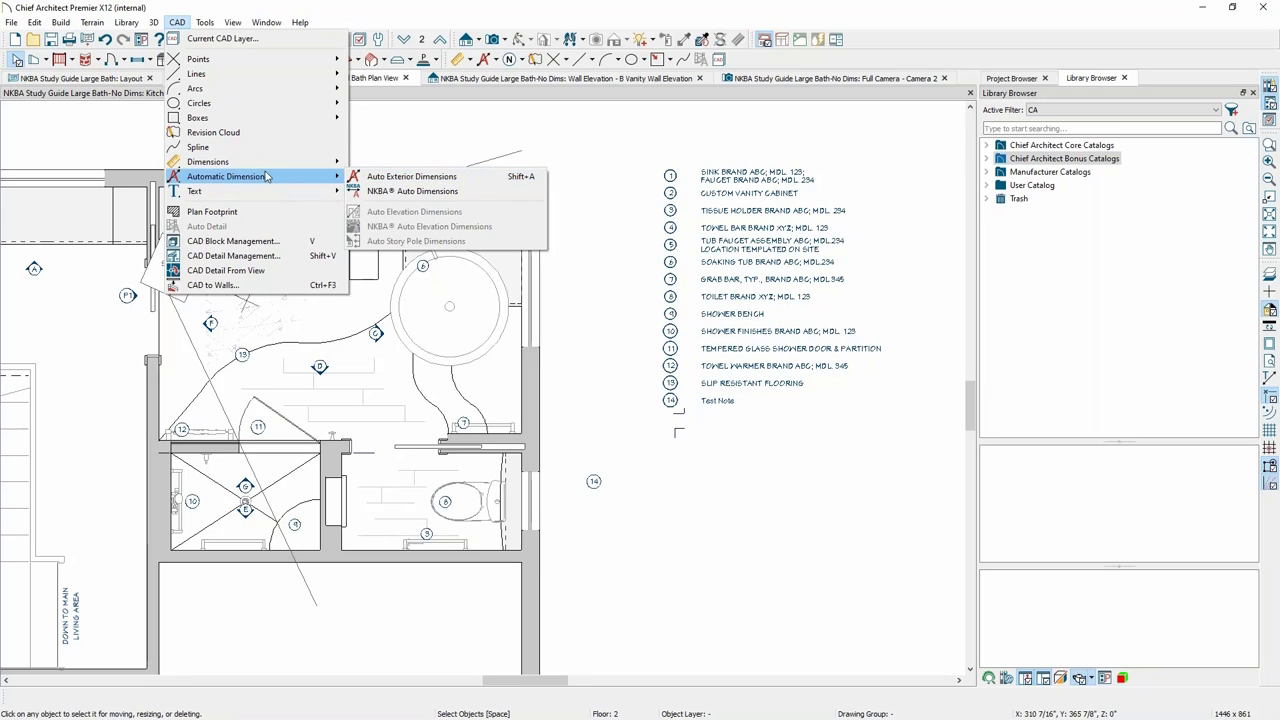
mouse_move(342, 162)
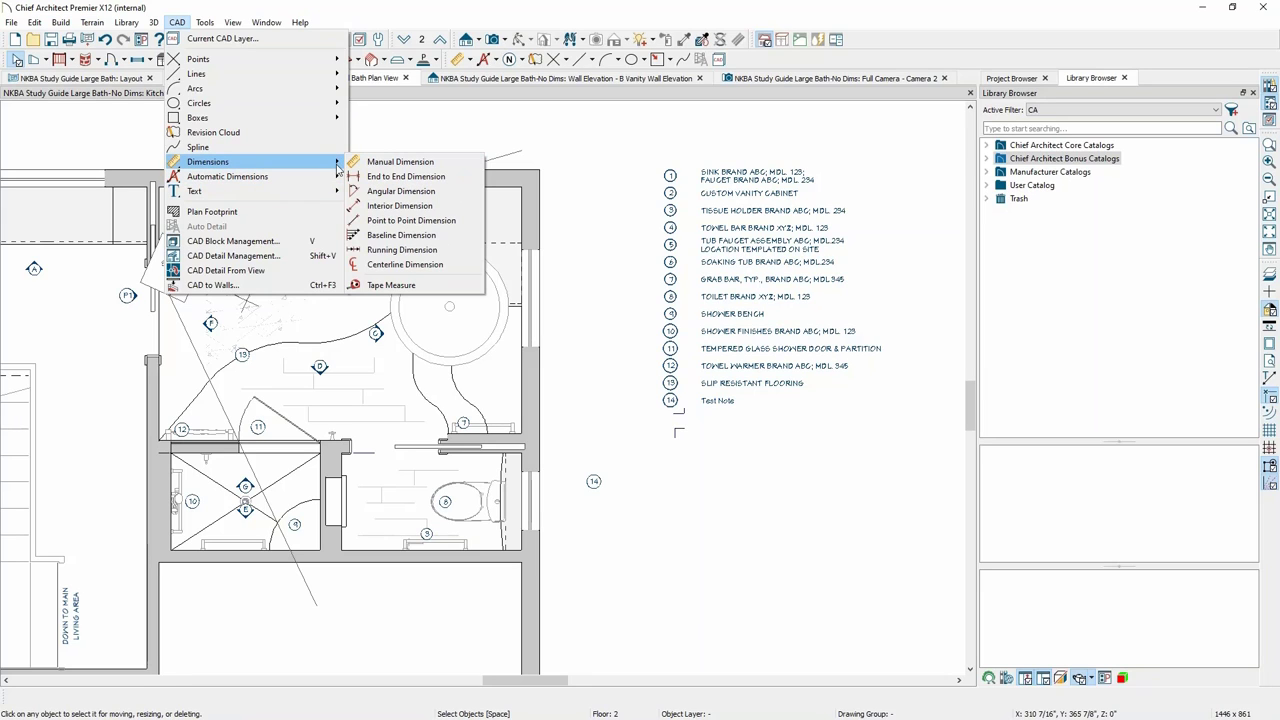
left_click(460, 8)
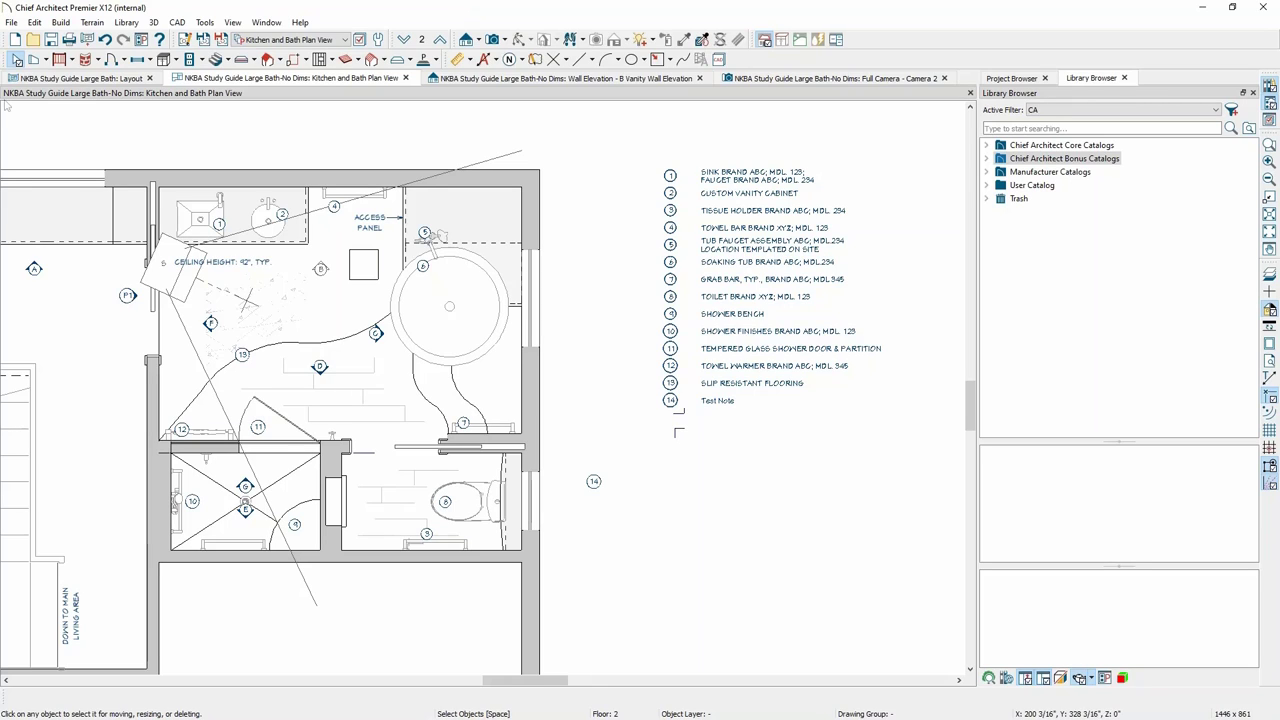
left_click(352, 312)
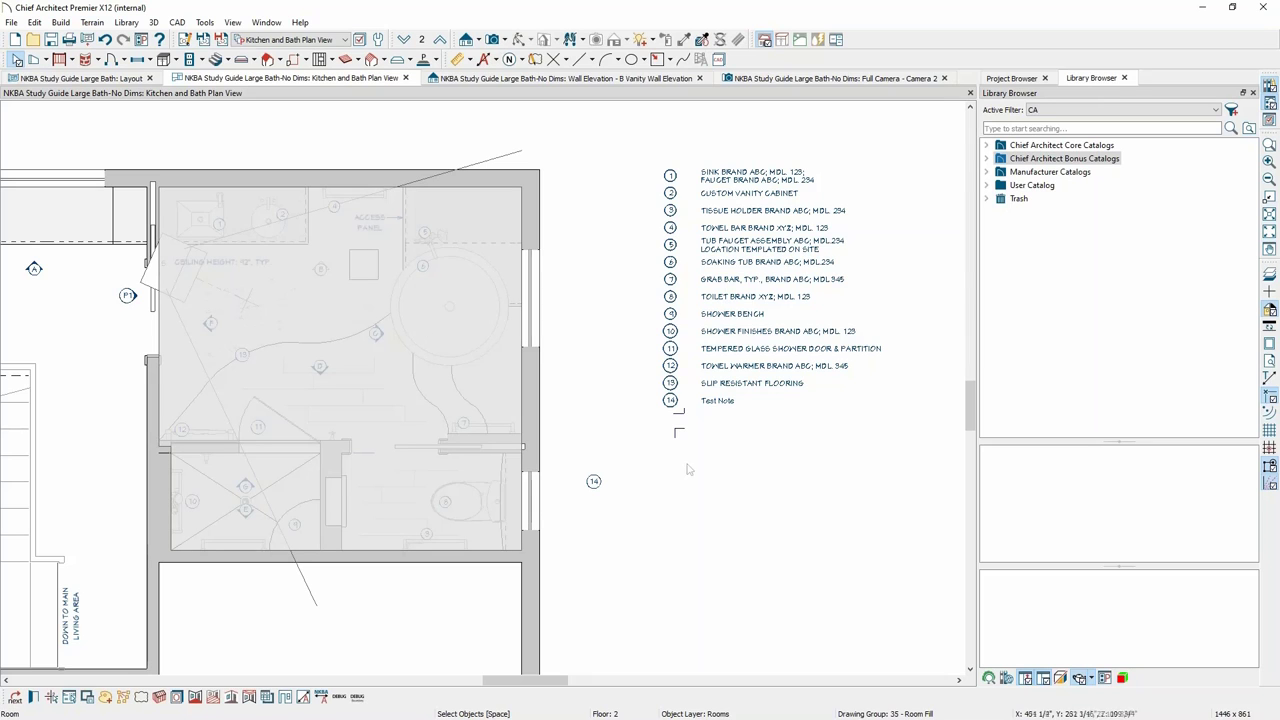
Place a Bath Note reading "Robe" inside the bathroom, near the end of the wall between the shower and the toilet room.
middle_click_drag(817, 357, 947, 250)
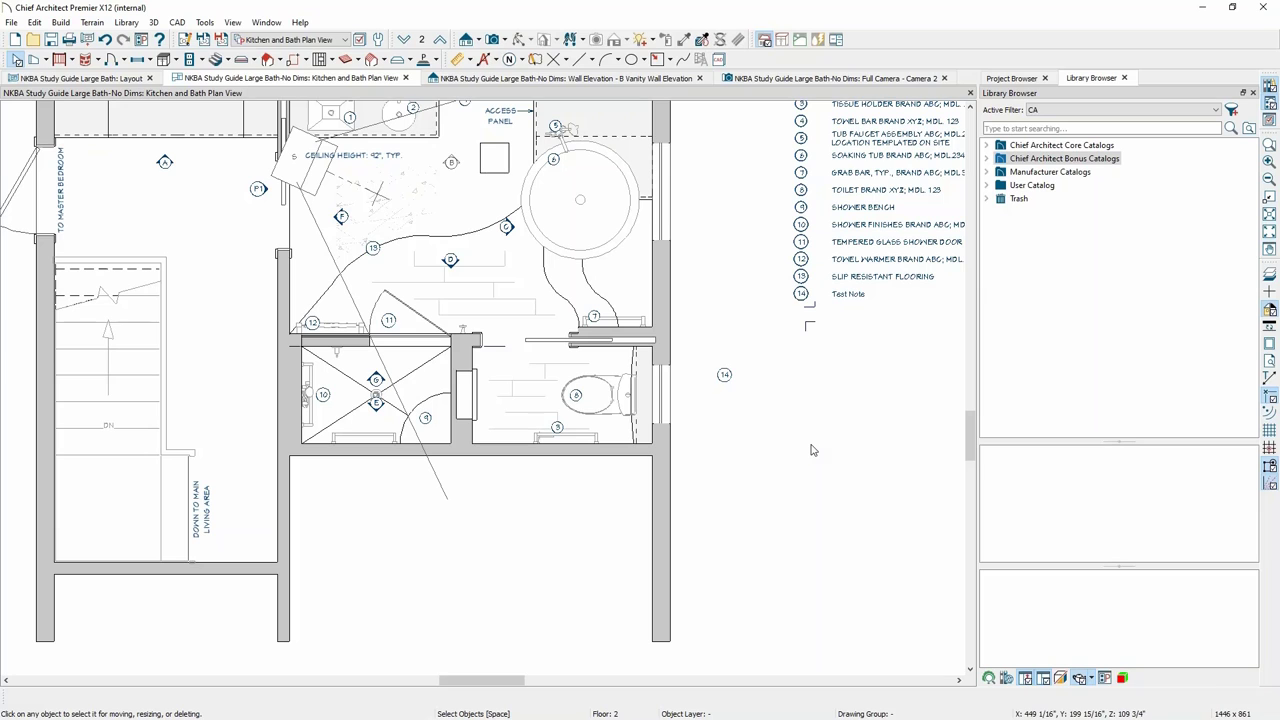
mouse_move(750, 300)
middle_mouse_down()
mouse_move(680, 410)
mouse_move(688, 421)
middle_mouse_up()
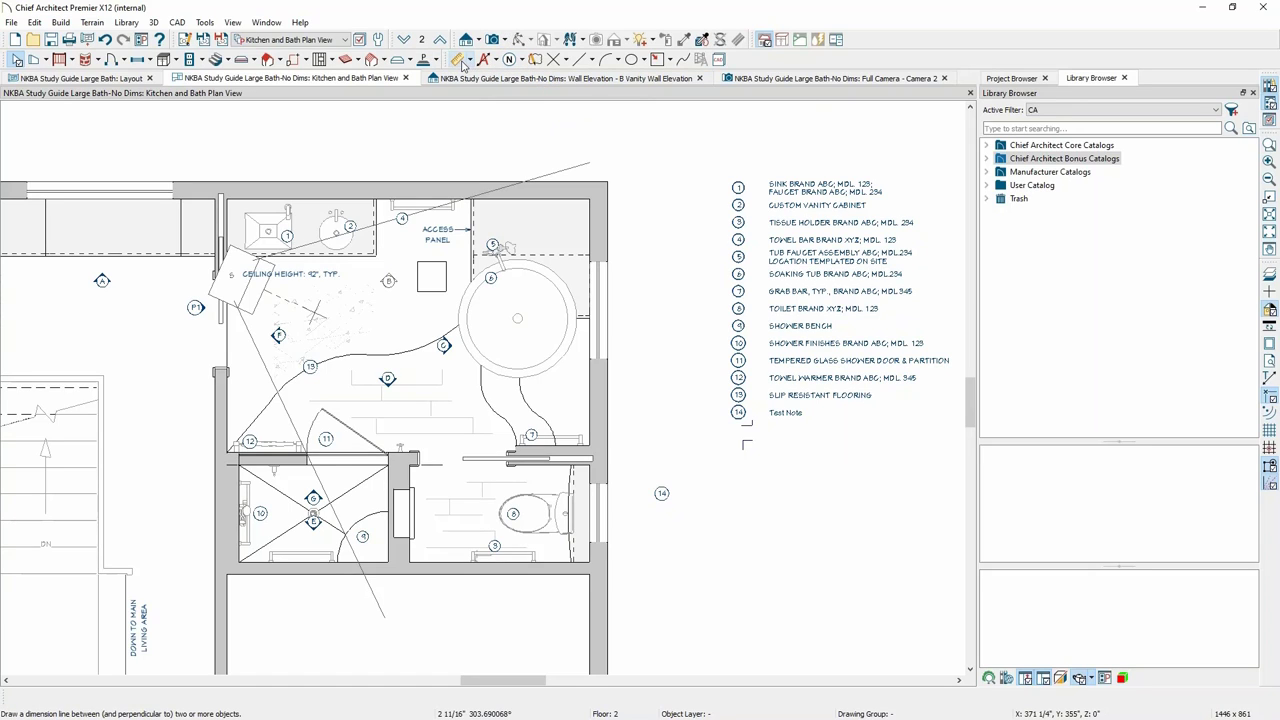
left_click(523, 61)
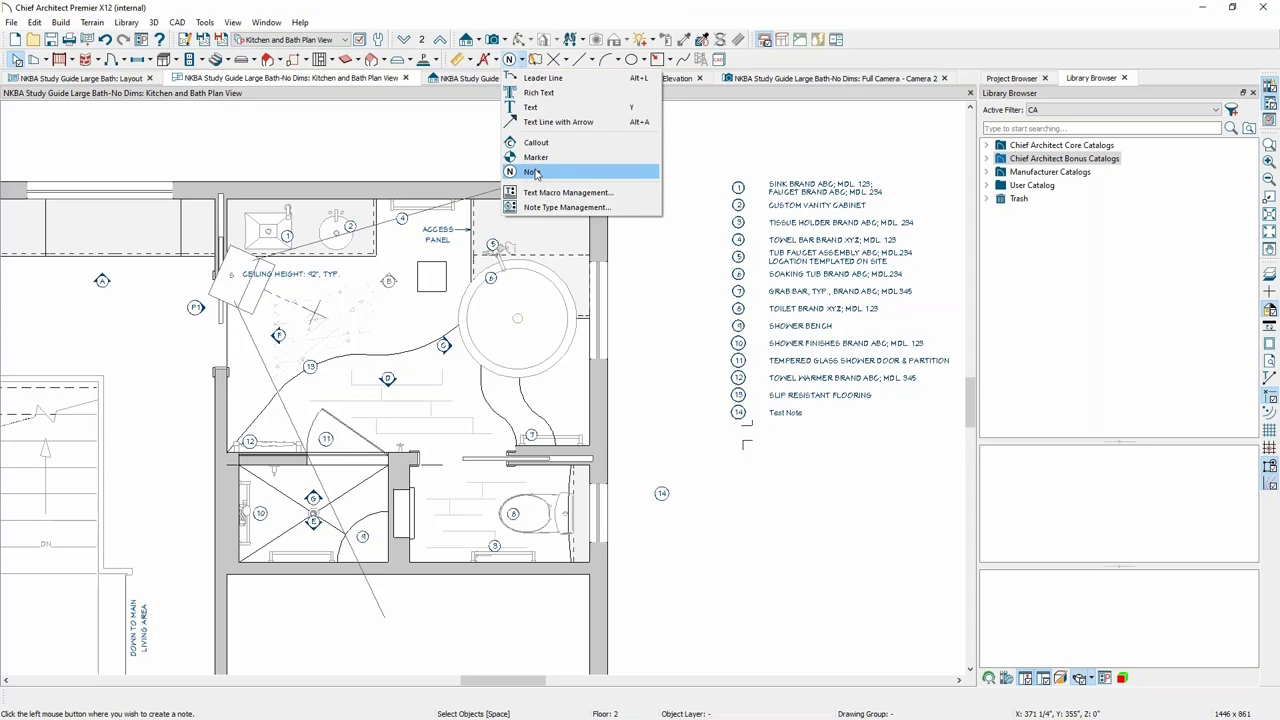
left_click(535, 173)
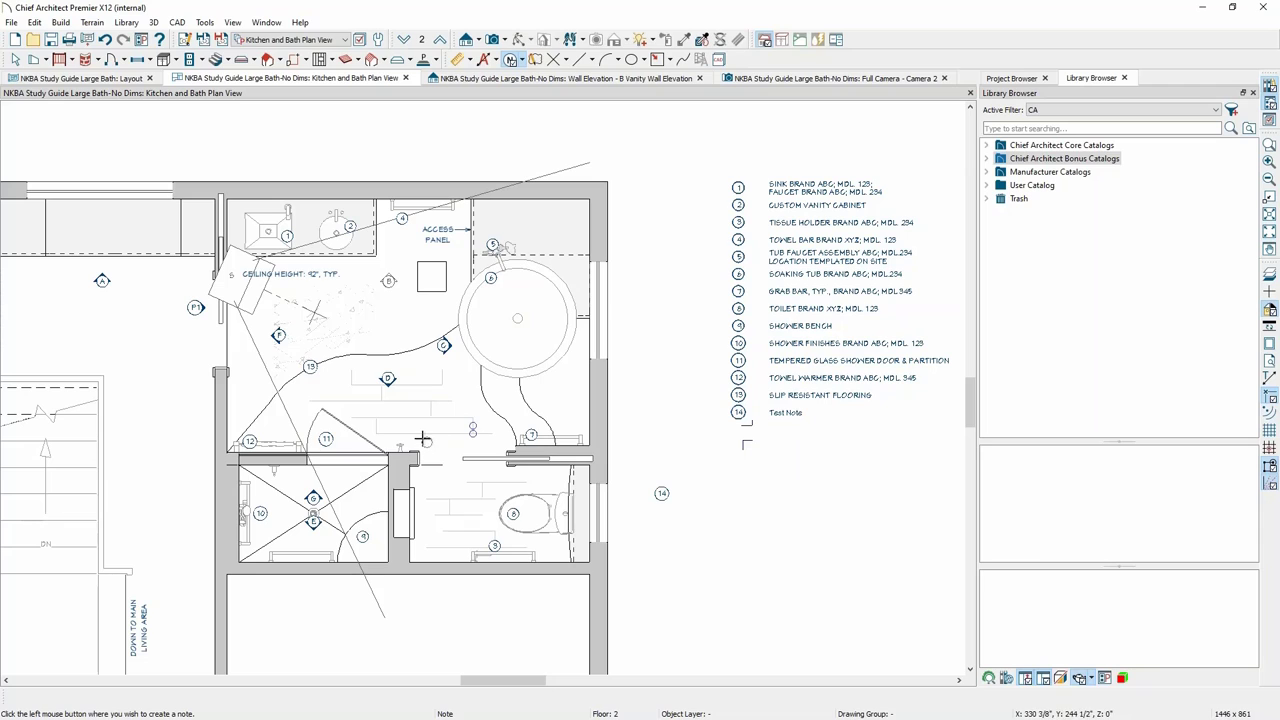
left_click(564, 451)
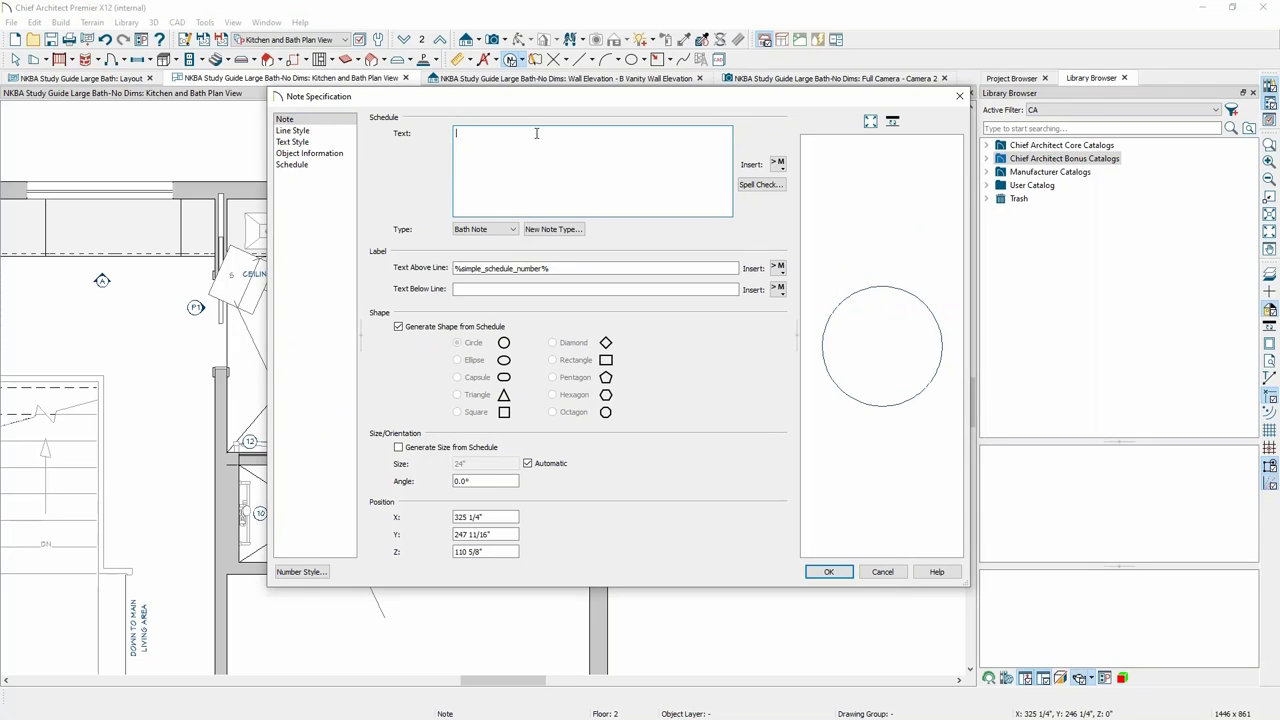
type("Ro")
type("v")
type("be")
left_click(830, 572)
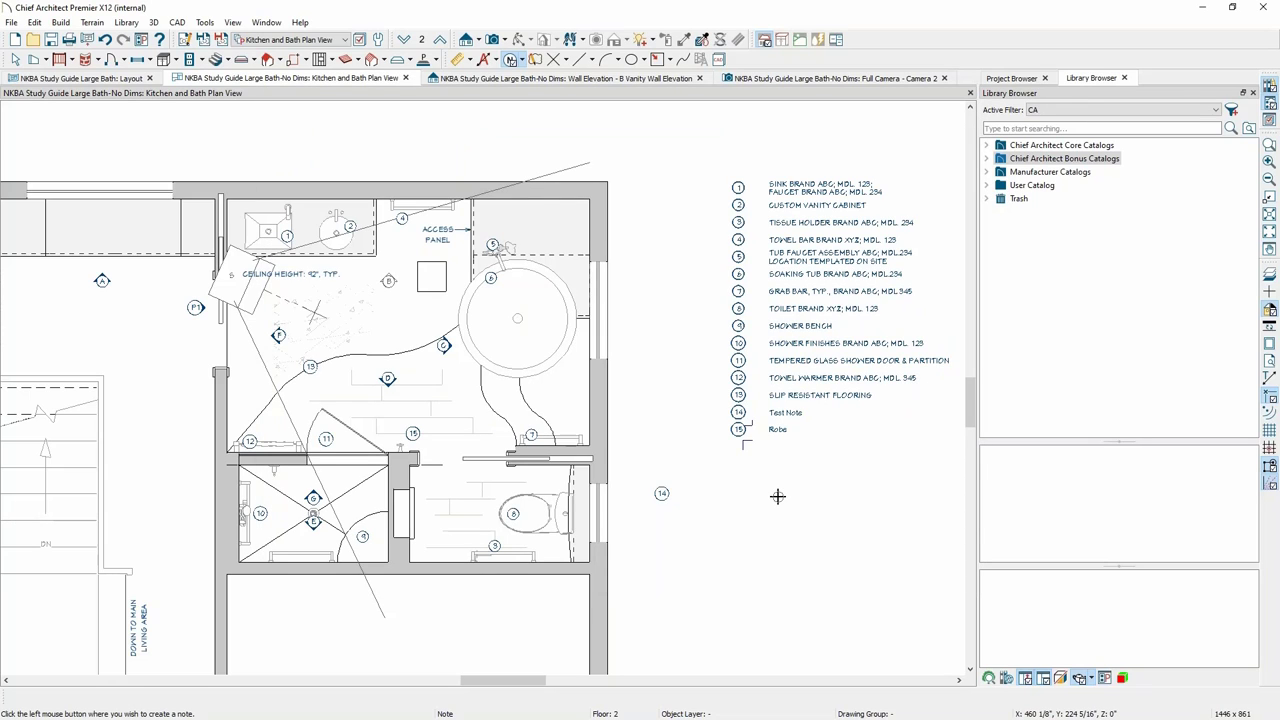
key("space")
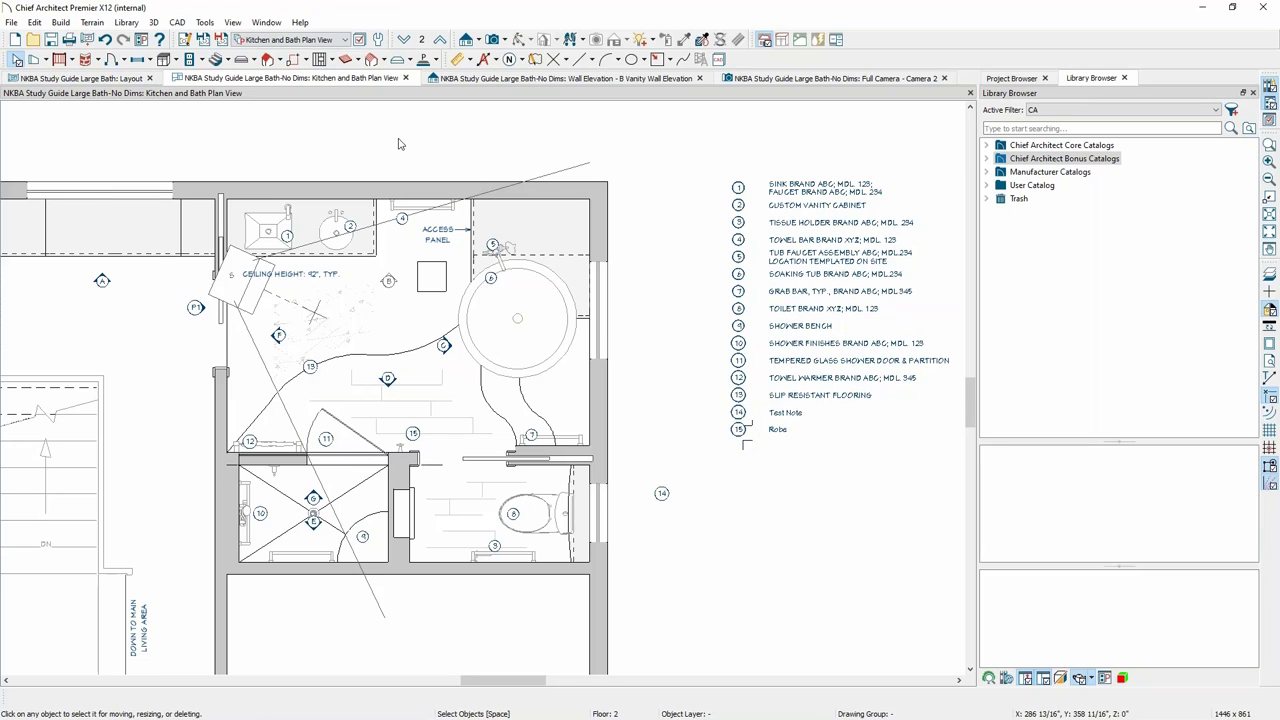
Create a wall elevation of the stair hall wall that contains the door to the master bedroom.
middle_click_drag(463, 410, 646, 334)
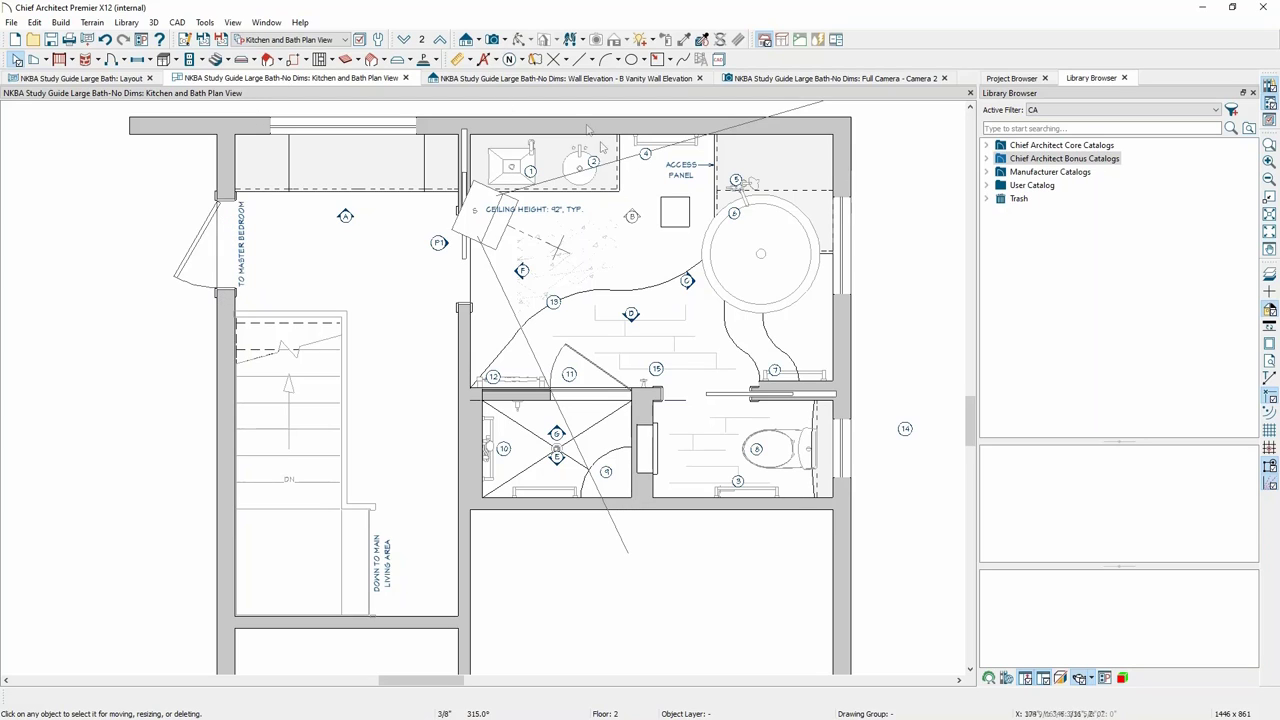
left_click(480, 40)
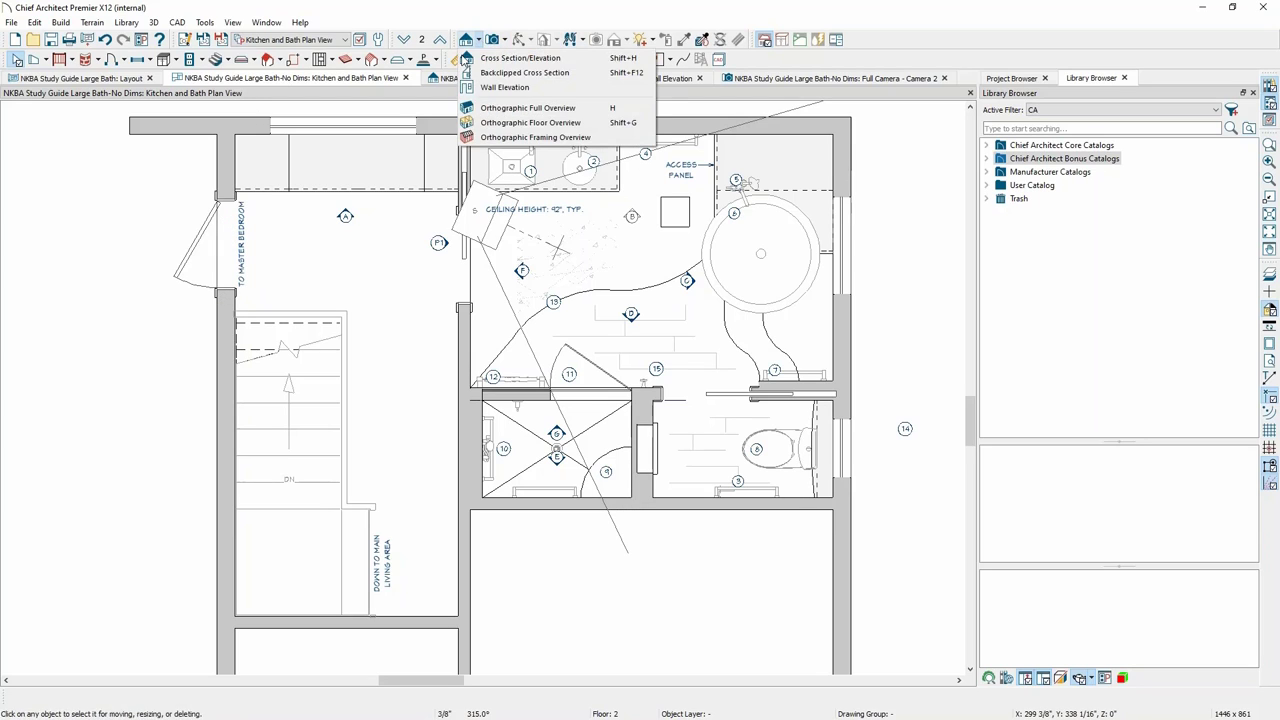
left_click(520, 72)
left_click_drag(285, 251, 285, 560)
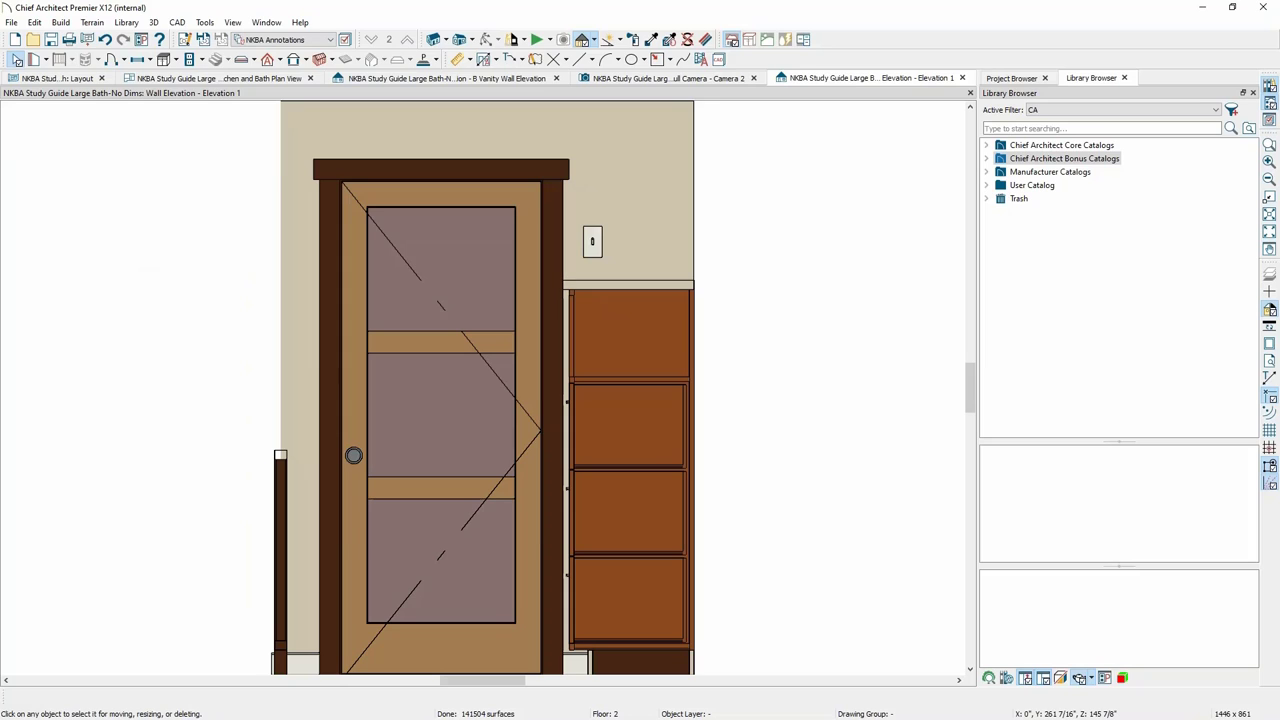
scroll(352, 519, "down", 1)
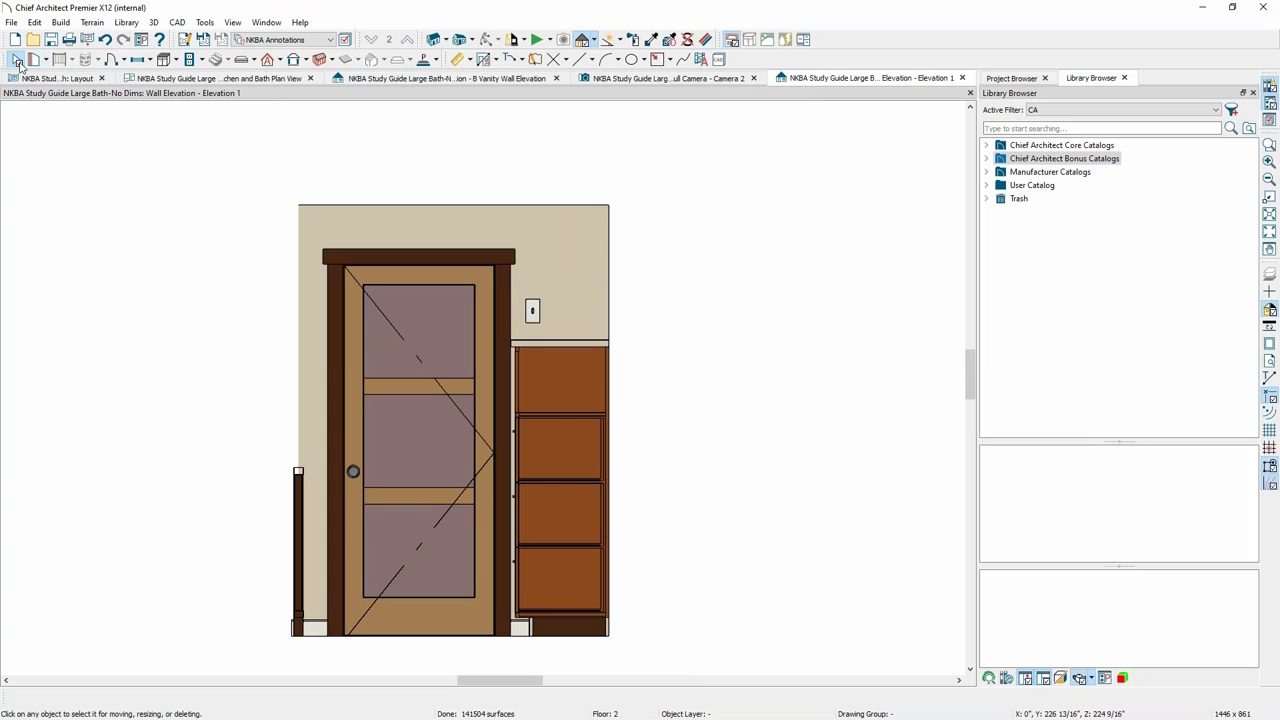
Hide the door's swing lines in the elevation by turning off display of the Opening Indicators layer.
left_click(416, 420)
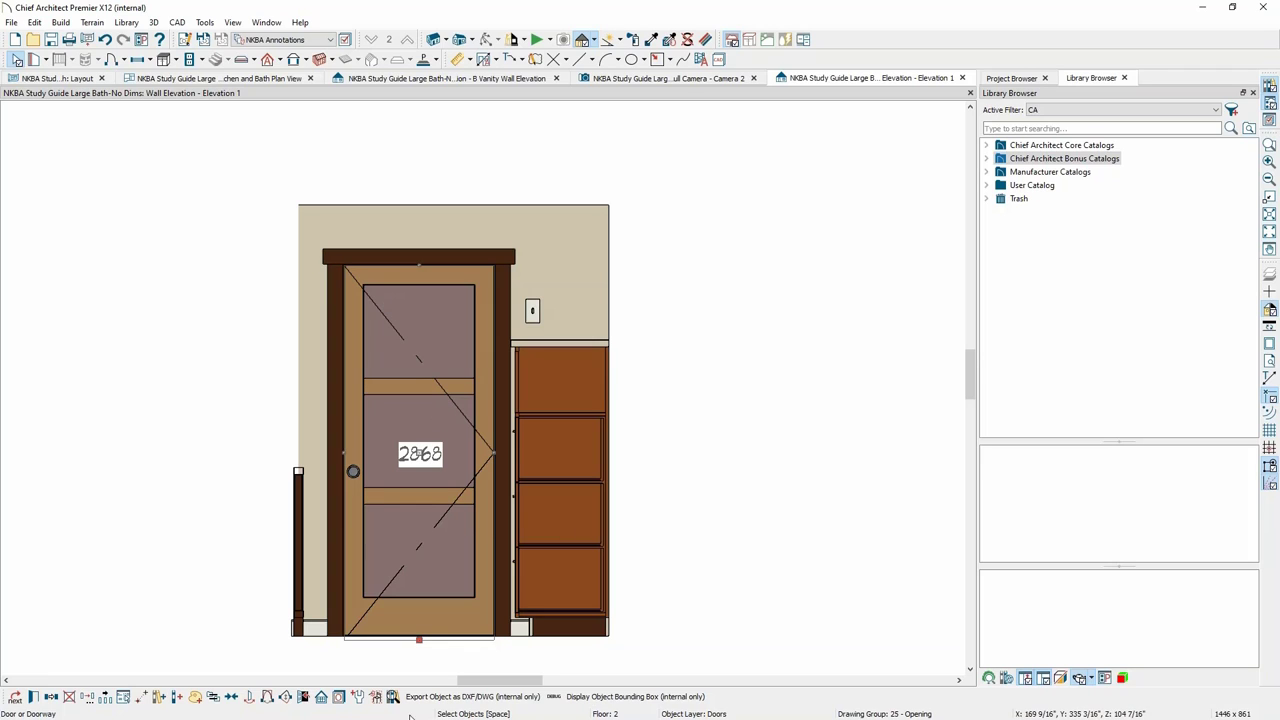
left_click(339, 697)
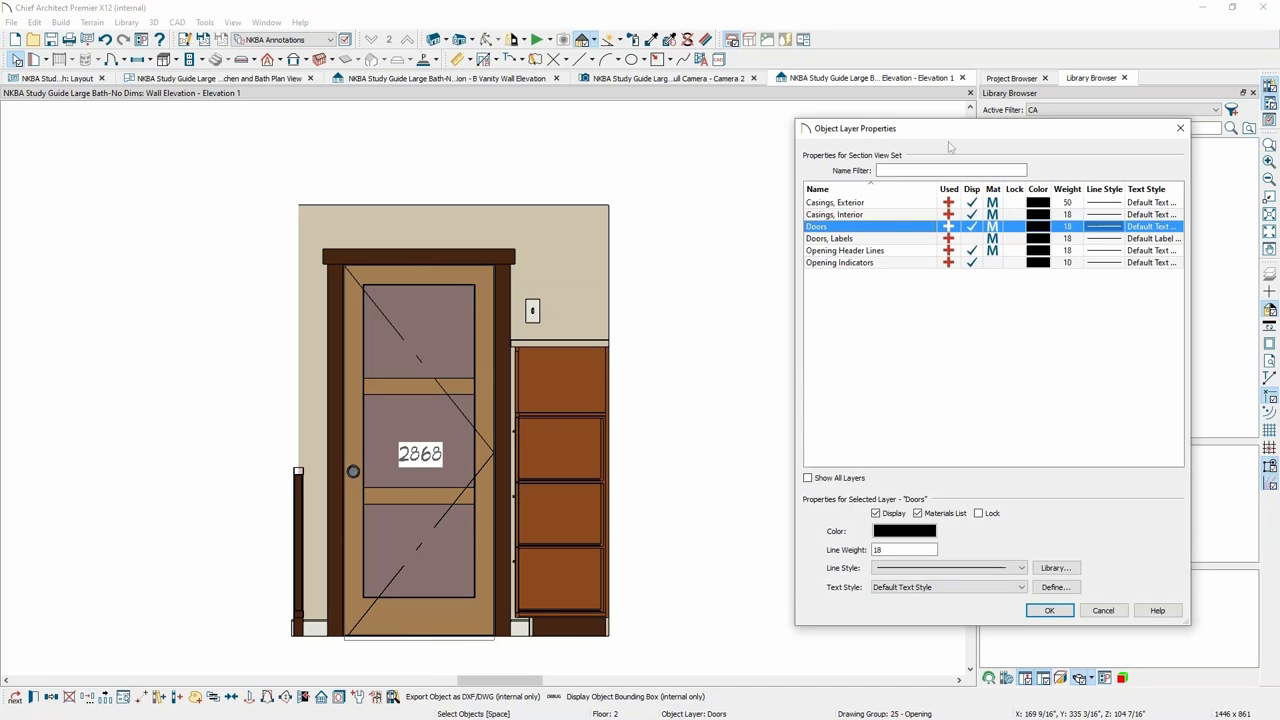
left_click_drag(950, 147, 752, 136)
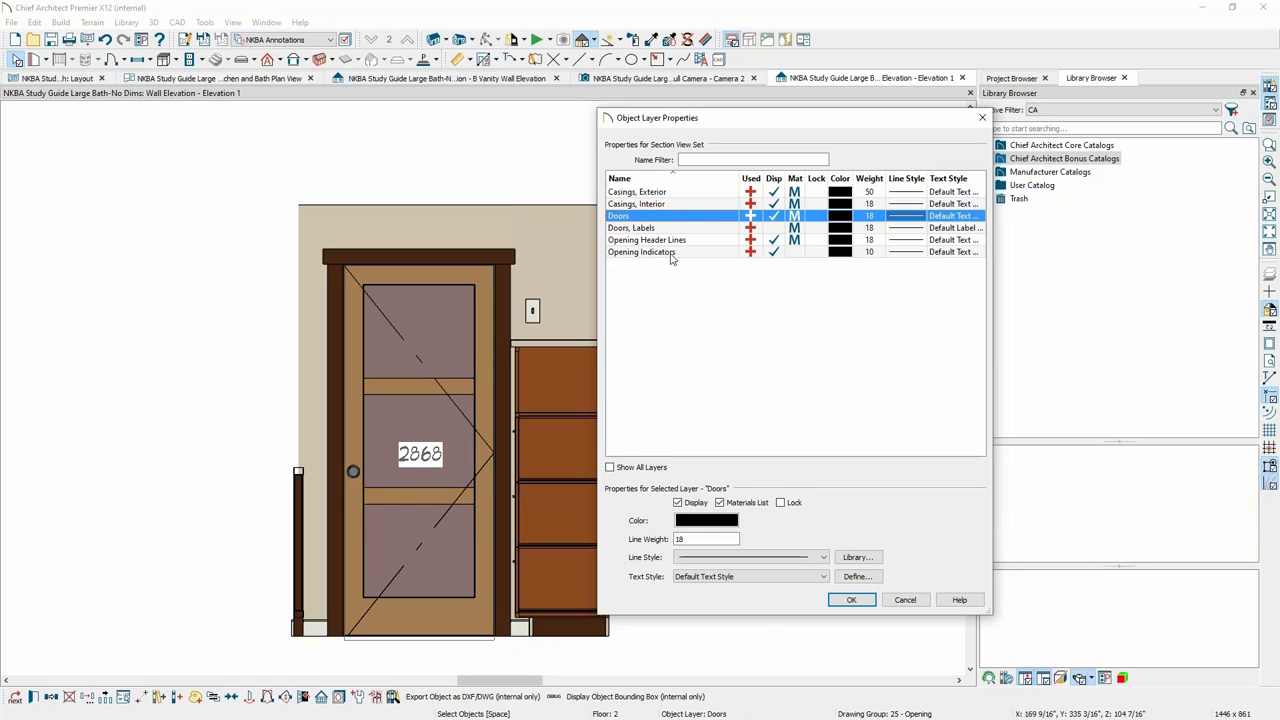
left_click(778, 258)
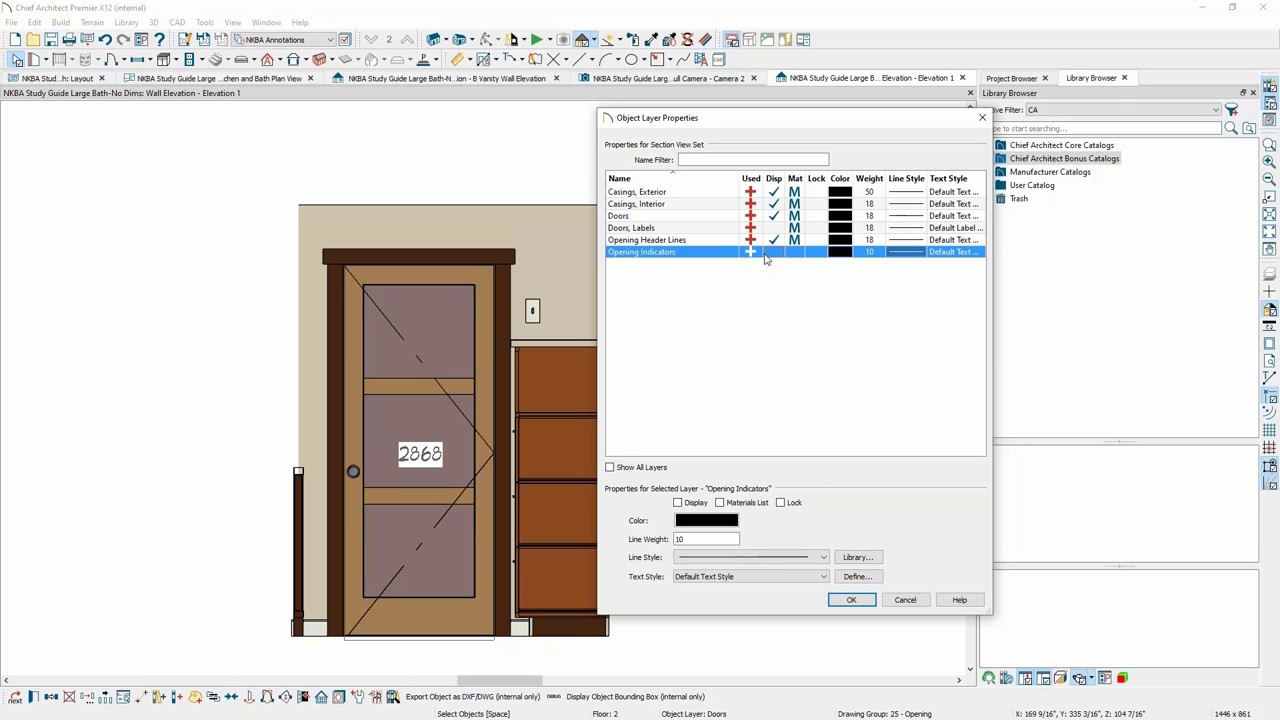
left_click(851, 600)
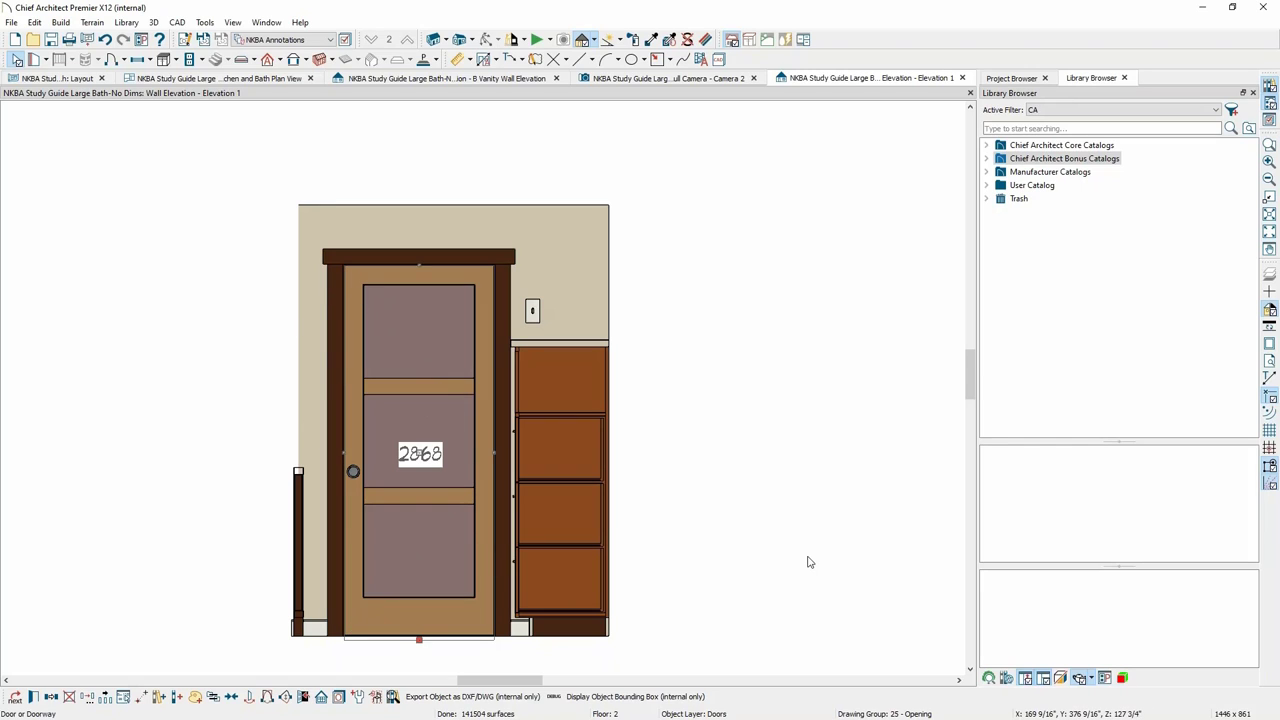
Reopen the door's layer properties and revisit the display setting of the Opening Indicators layer.
left_click(338, 698)
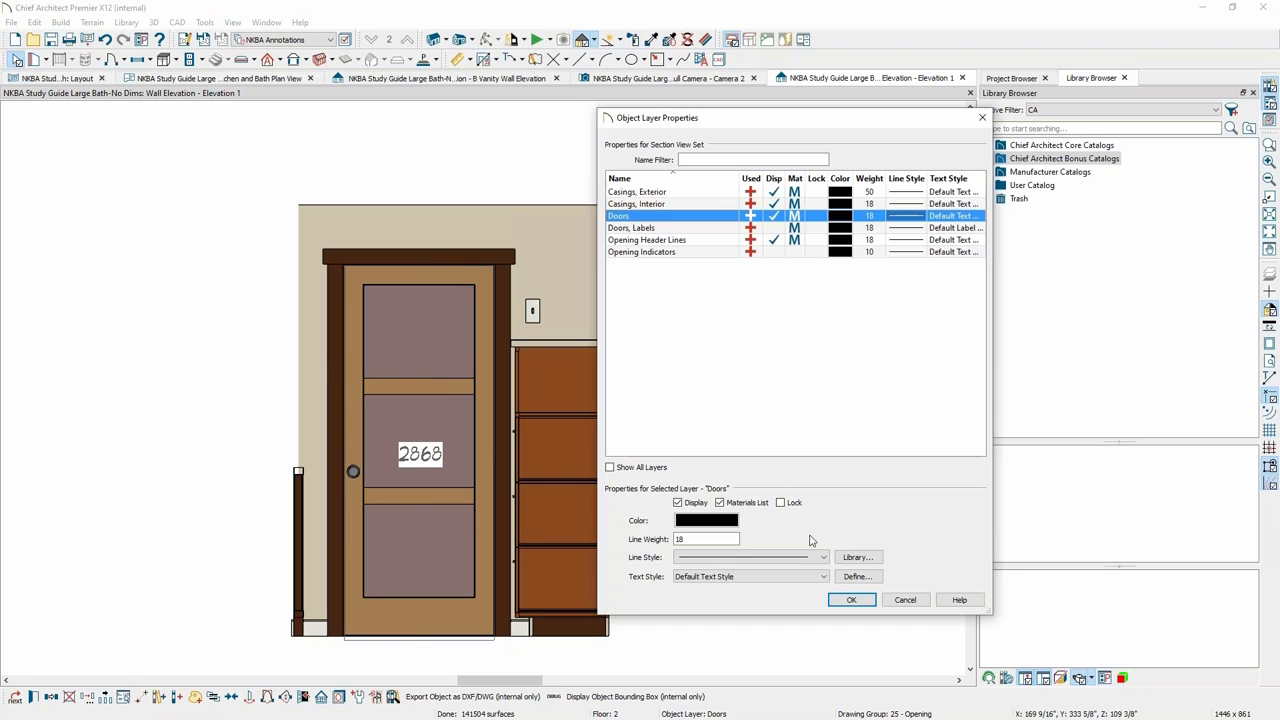
left_click(774, 252)
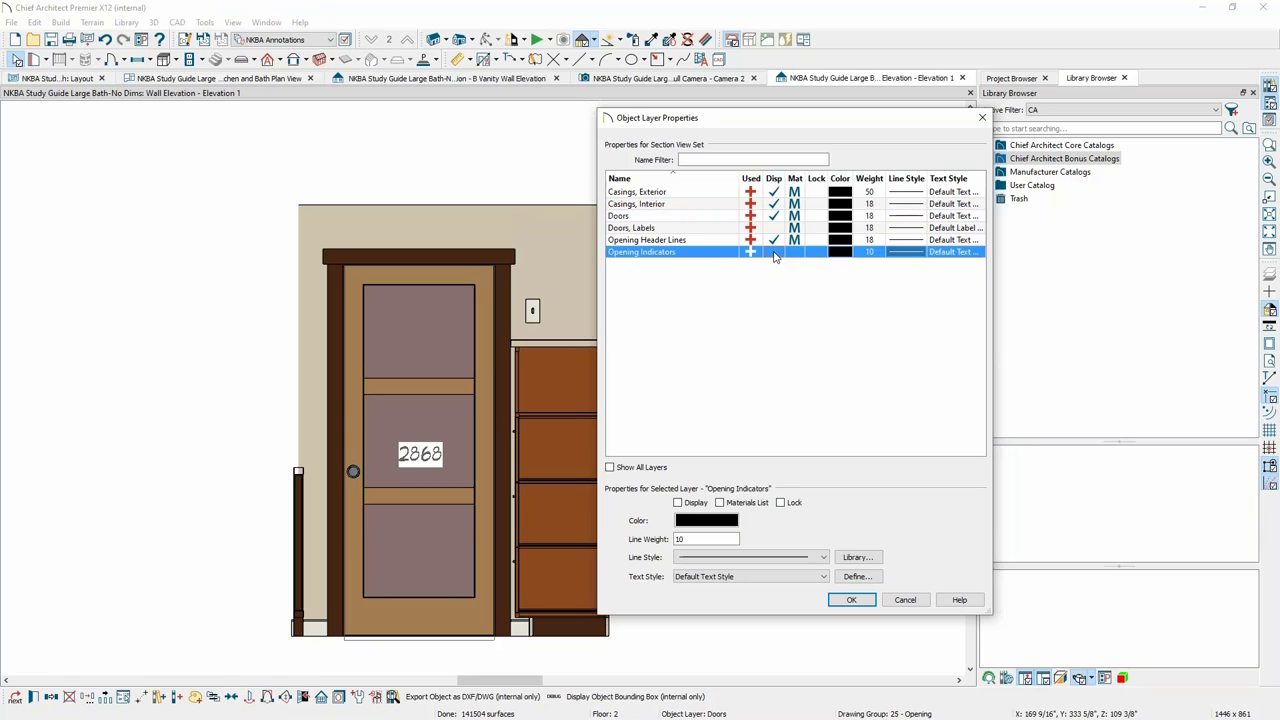
left_click(846, 601)
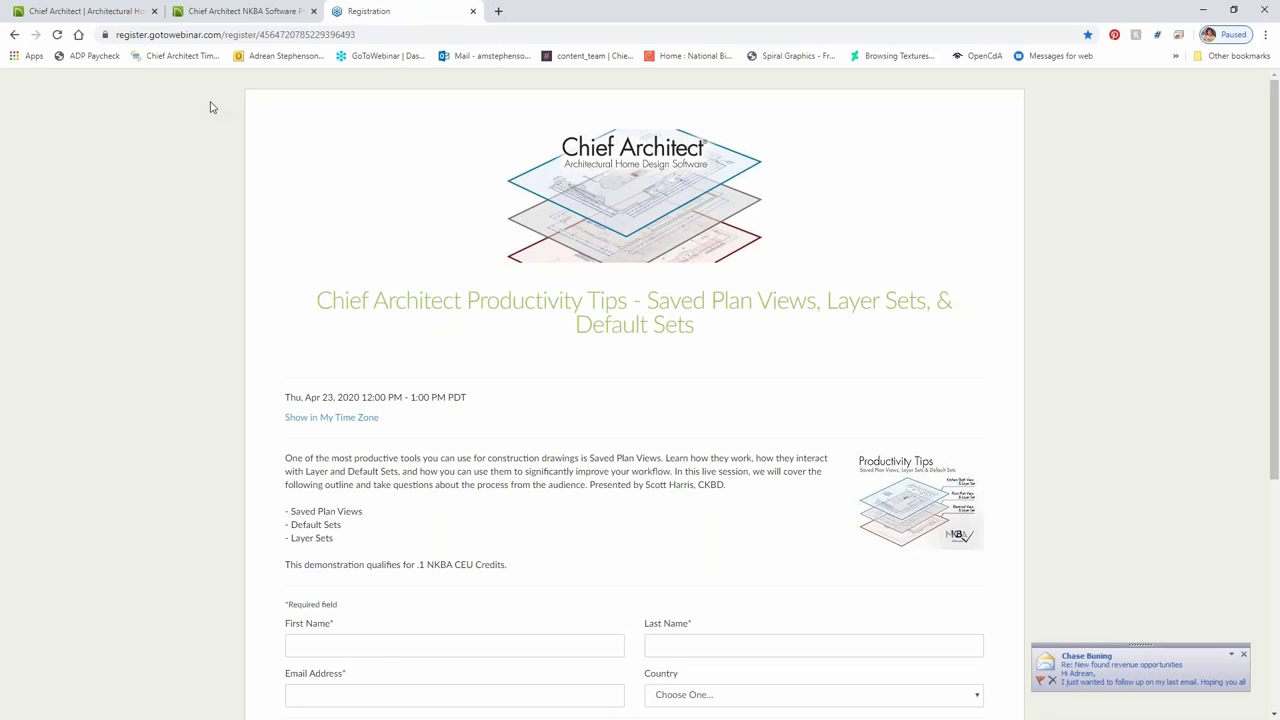
Dismiss the mail notification, open the Chief Architect trial download page in the browser, and switch to the y2-Trial-Products.jpg image in Photos.
left_click(1244, 656)
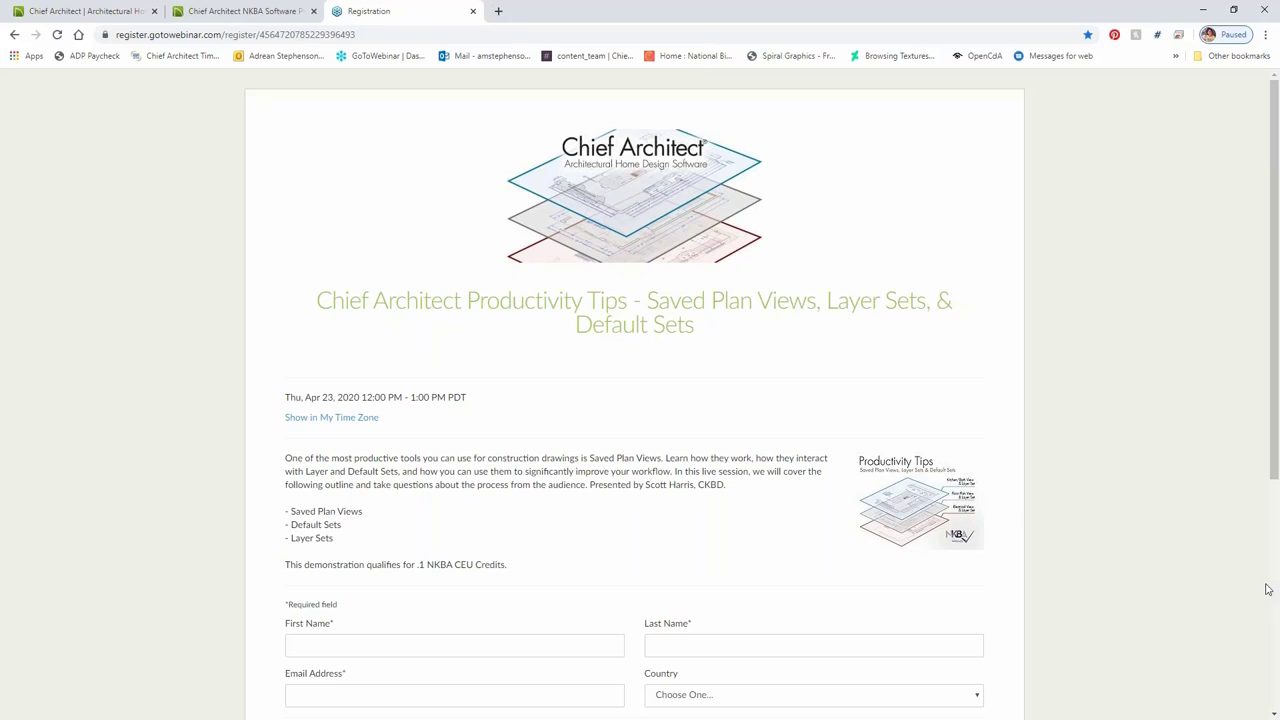
left_click(74, 12)
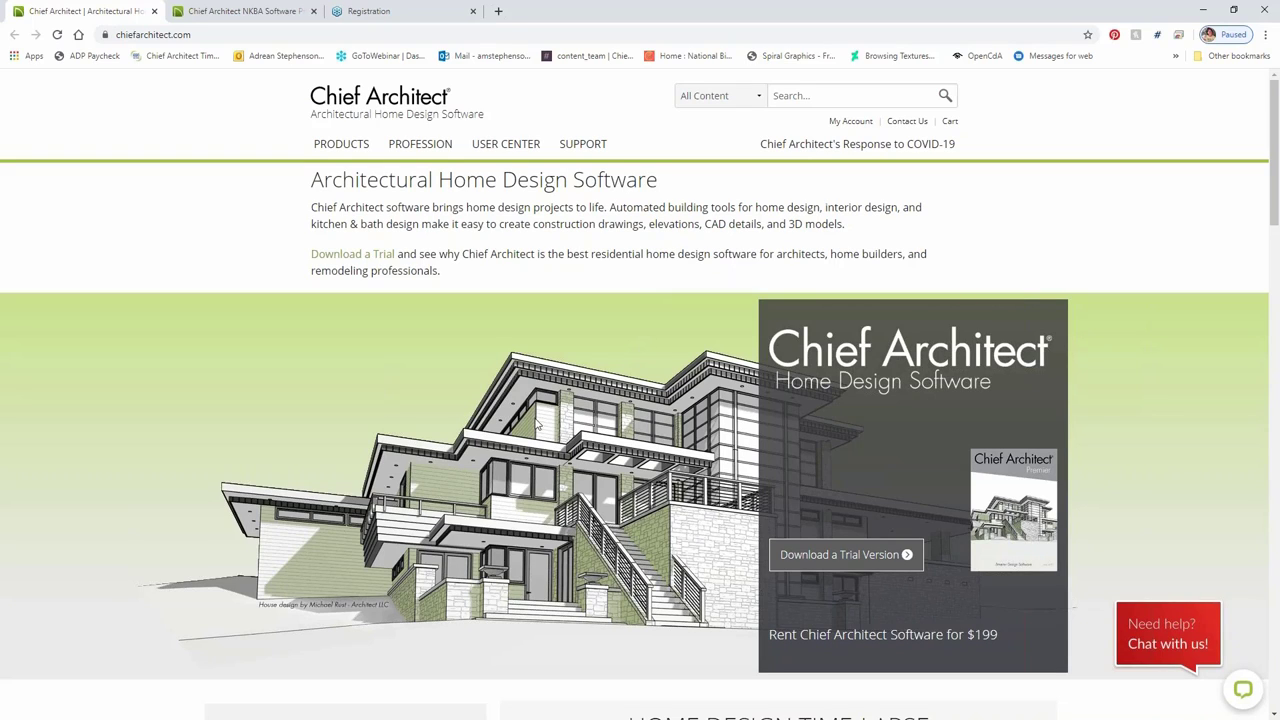
left_click(846, 554)
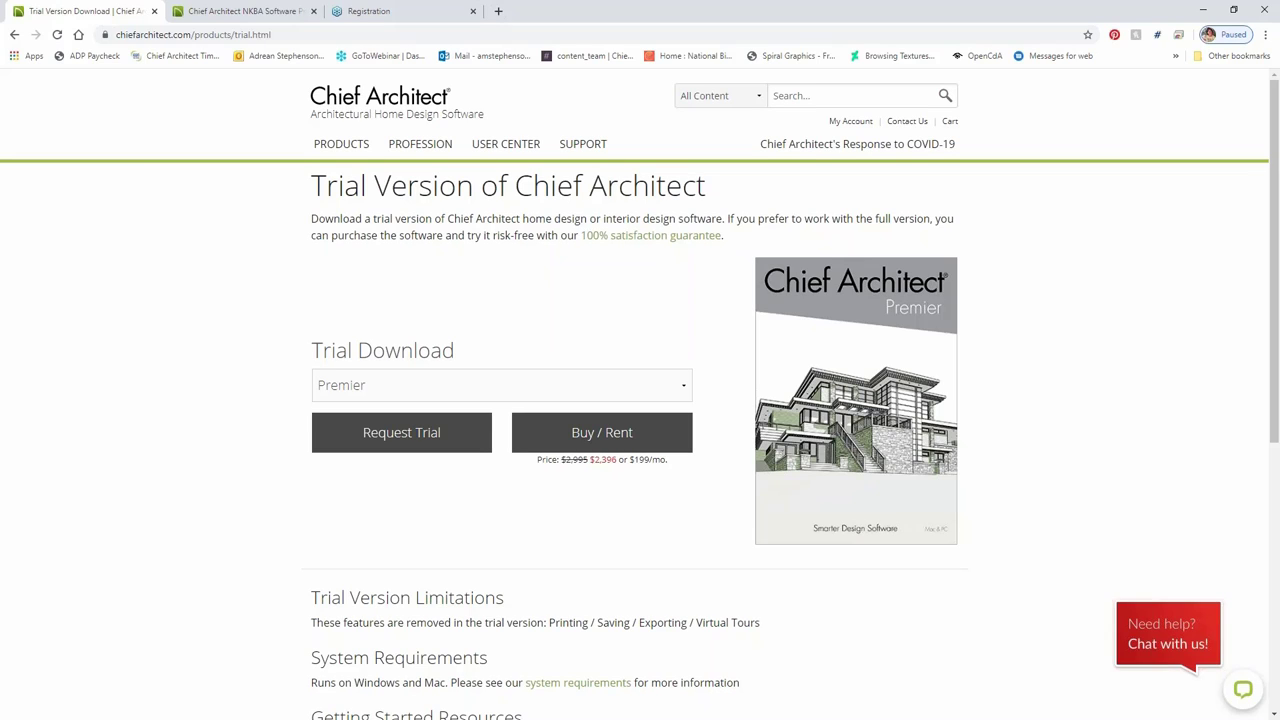
key("alt+Tab")
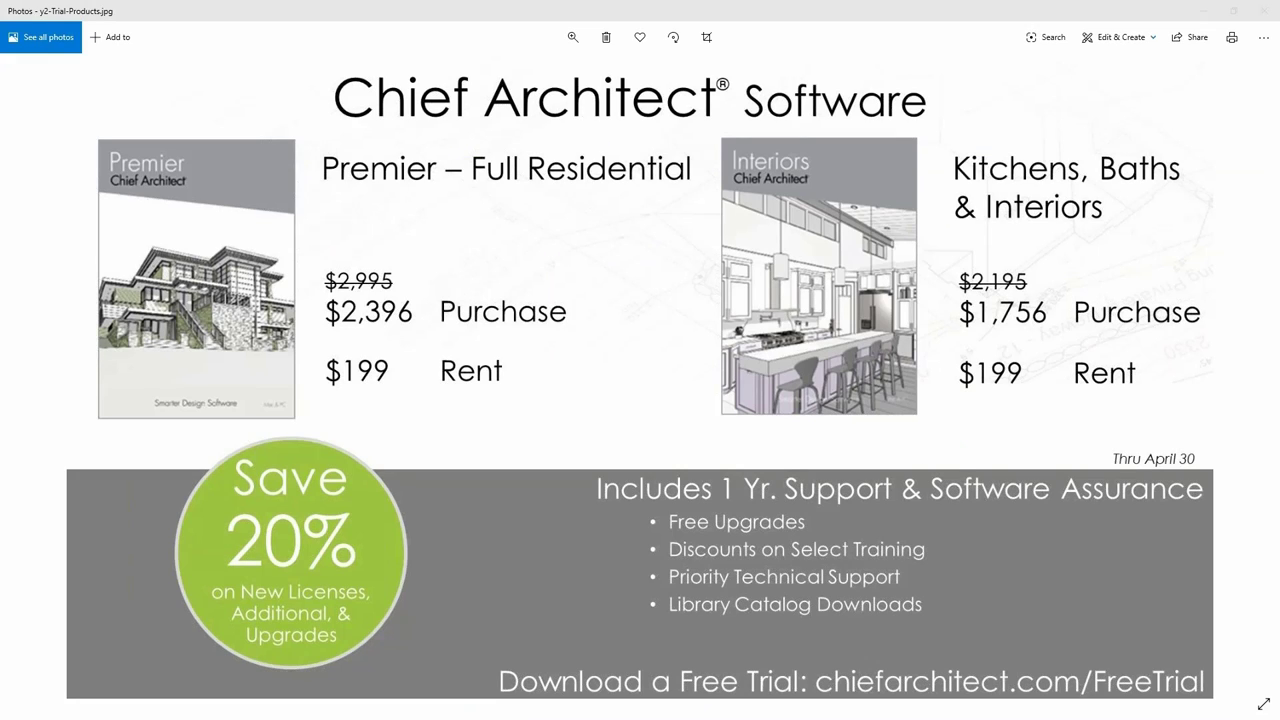